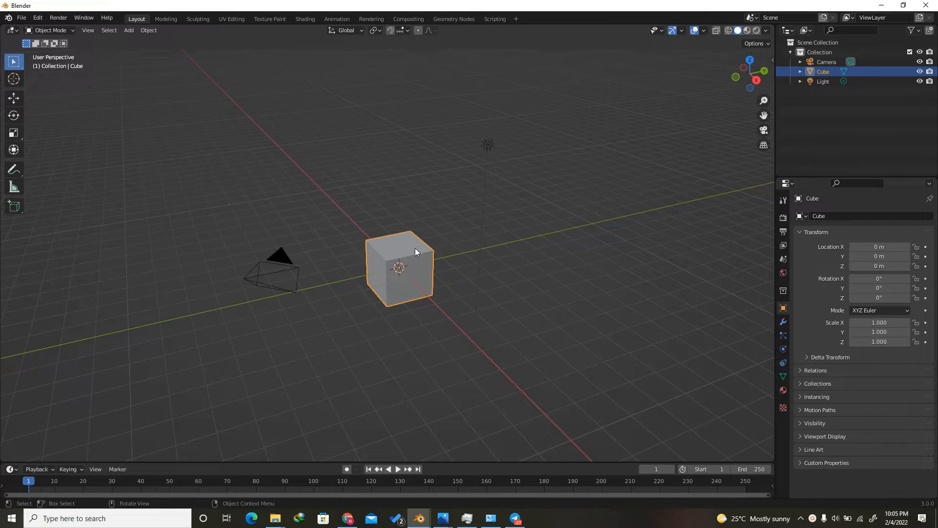
Delete the default cube, camera and light so the scene is empty
{"action": "mouse_move", "coordinate": [400, 278]}
{"action": "middle_mouse_down"}
{"action": "mouse_move", "coordinate": [354, 284]}
{"action": "mouse_move", "coordinate": [391, 282]}
{"action": "middle_mouse_up"}
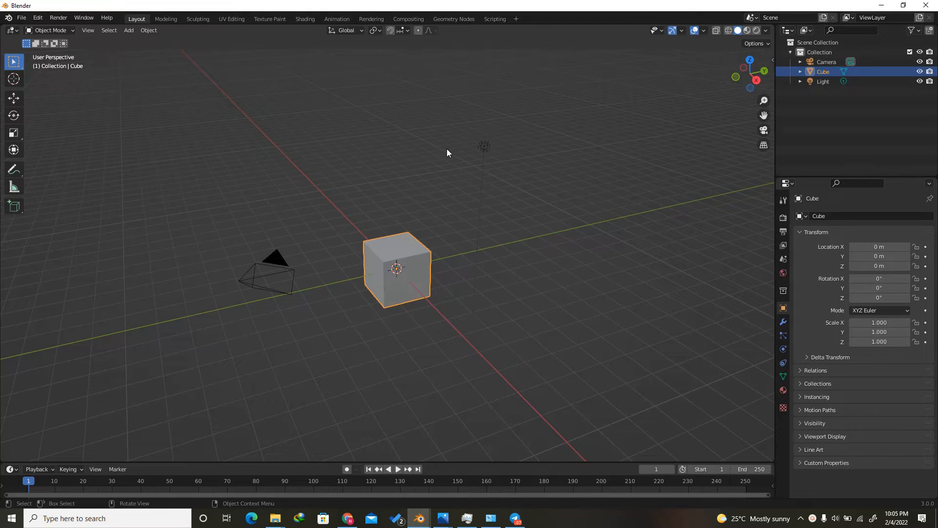
{"action": "key", "text": "a"}
{"action": "key", "text": "x"}
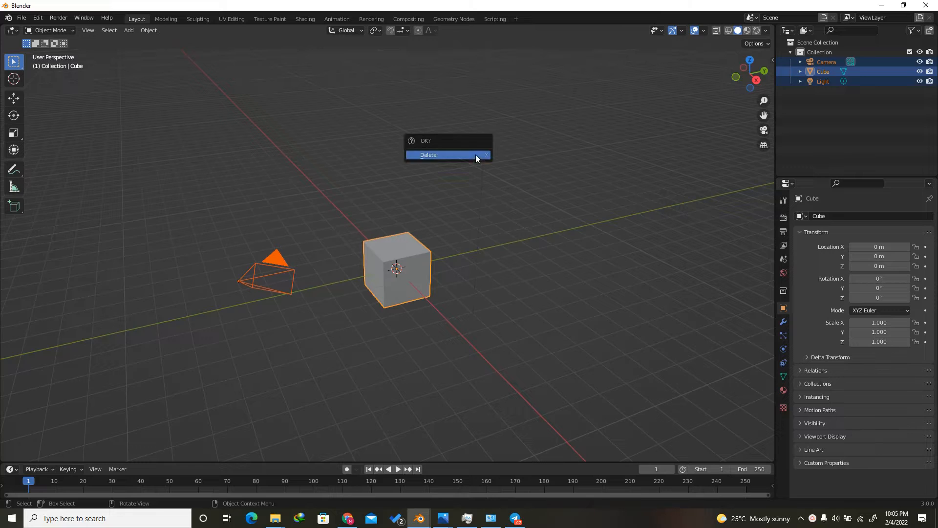
{"action": "left_click", "coordinate": [476, 154]}
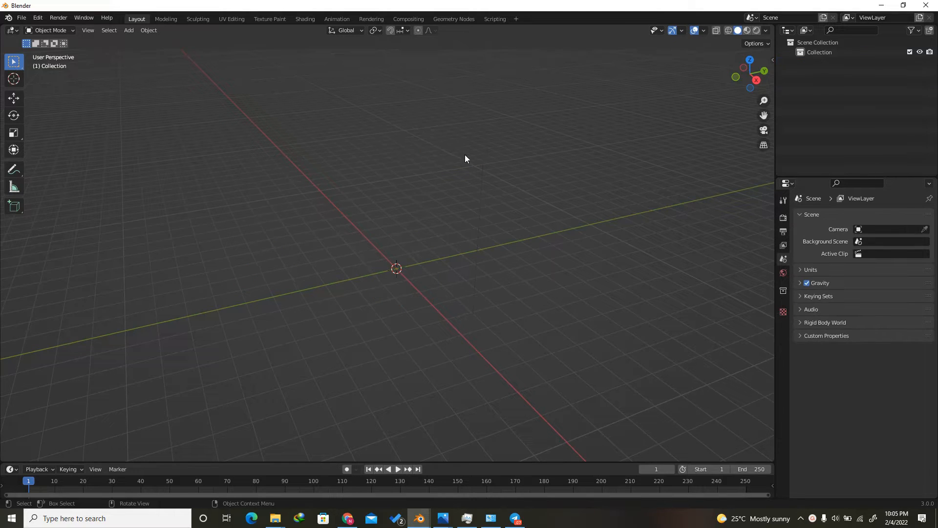
Start the Shortcut VUr key display with Offset X set to 35 and collapse its settings
{"action": "key", "text": "n"}
{"action": "left_click", "coordinate": [769, 112]}
{"action": "left_click", "coordinate": [731, 71]}
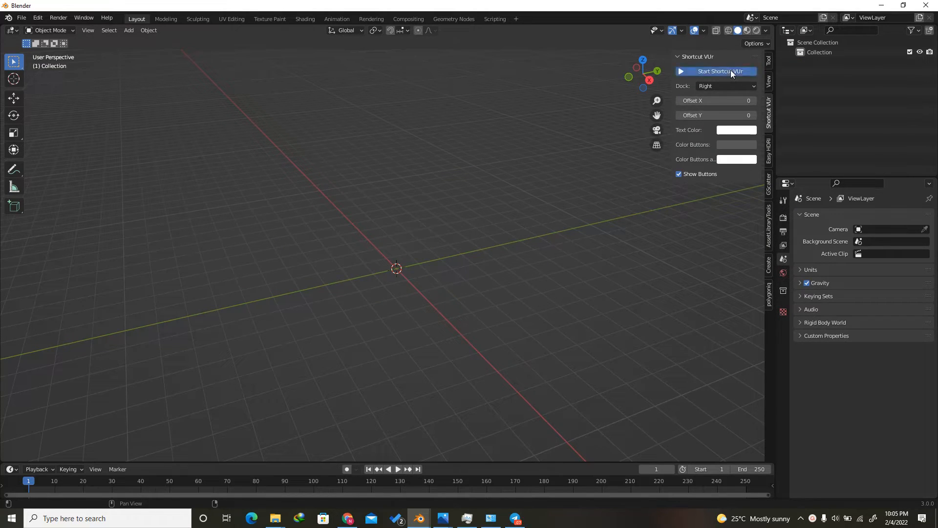
{"action": "left_click_drag", "start_coordinate": [710, 102], "coordinate": [731, 102]}
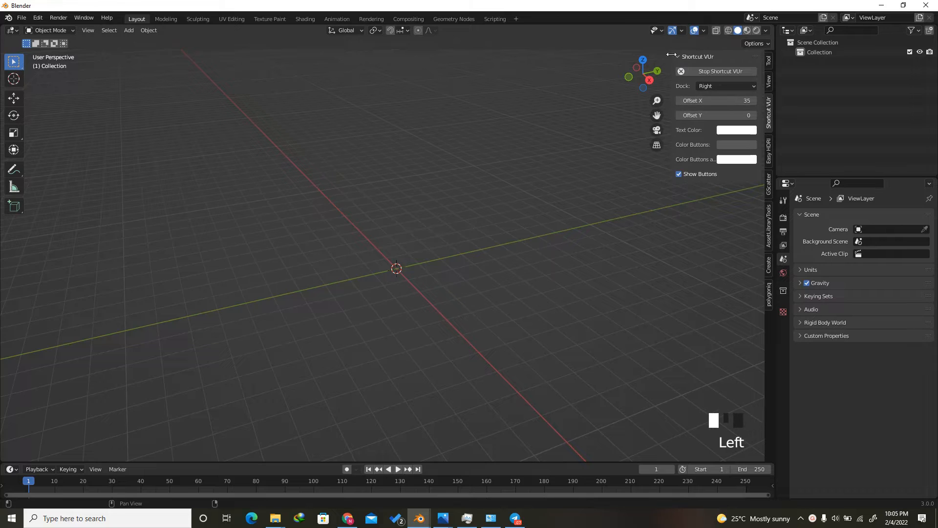
{"action": "left_click", "coordinate": [681, 57]}
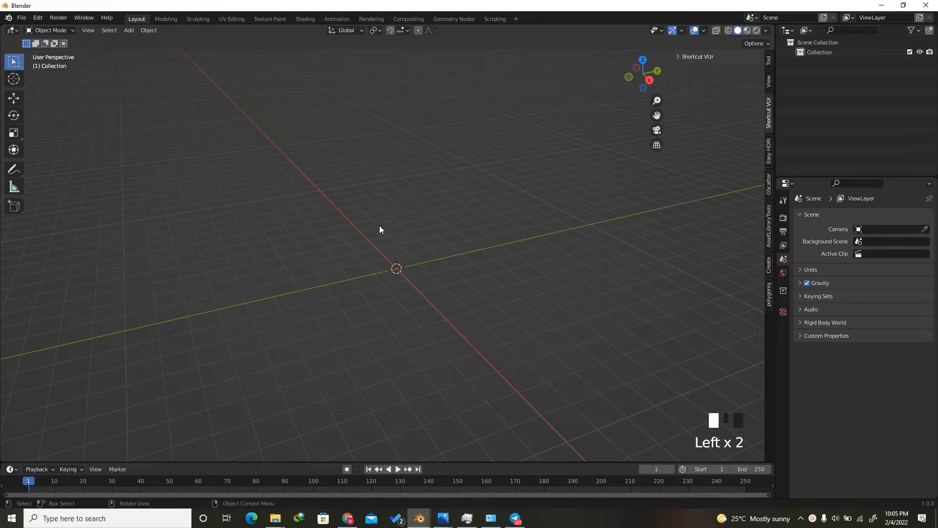
Add a plane mesh at the world origin and view it from the top
{"action": "key", "text": "shift+a"}
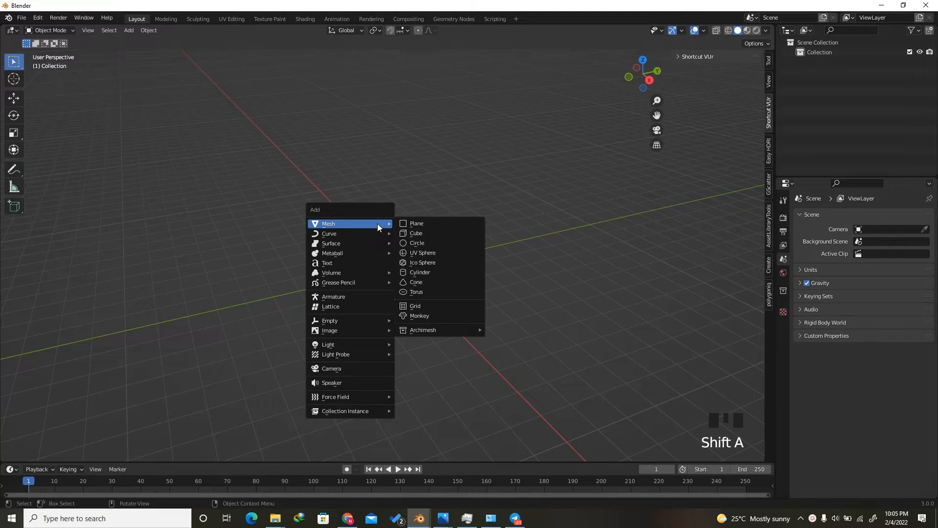
{"action": "left_click", "coordinate": [408, 222]}
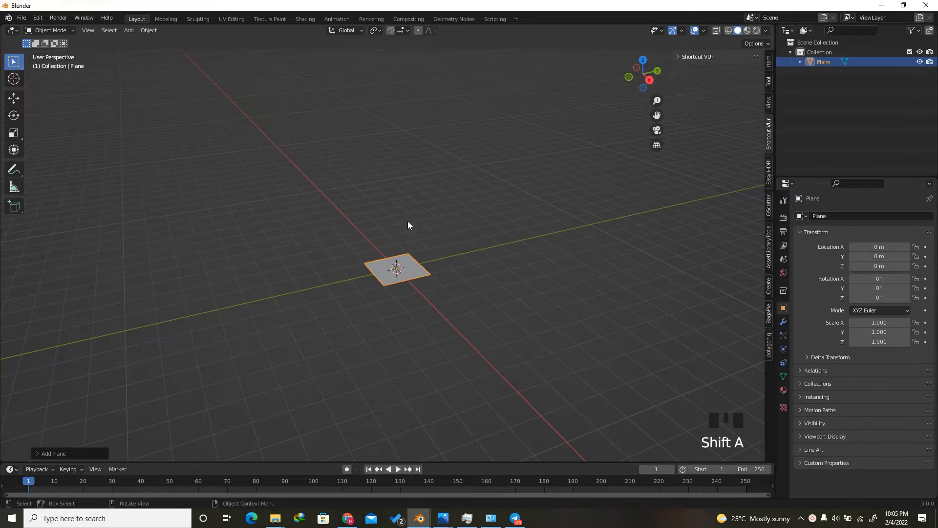
{"action": "left_click", "coordinate": [640, 56]}
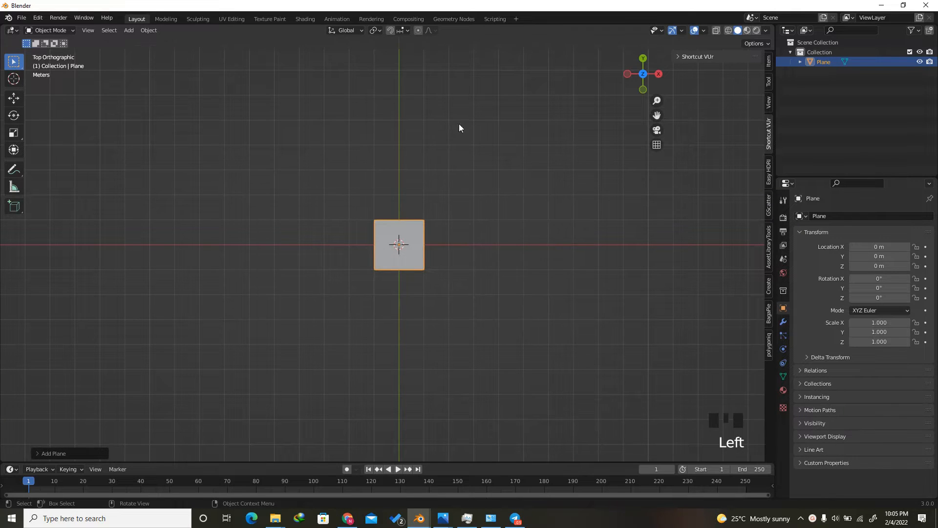
{"action": "scroll", "coordinate": [464, 209], "scroll_direction": "down", "scroll_amount": 3}
Set the plane's Y dimension to 9.5 m
{"action": "key", "text": "n"}
{"action": "key", "text": "n"}
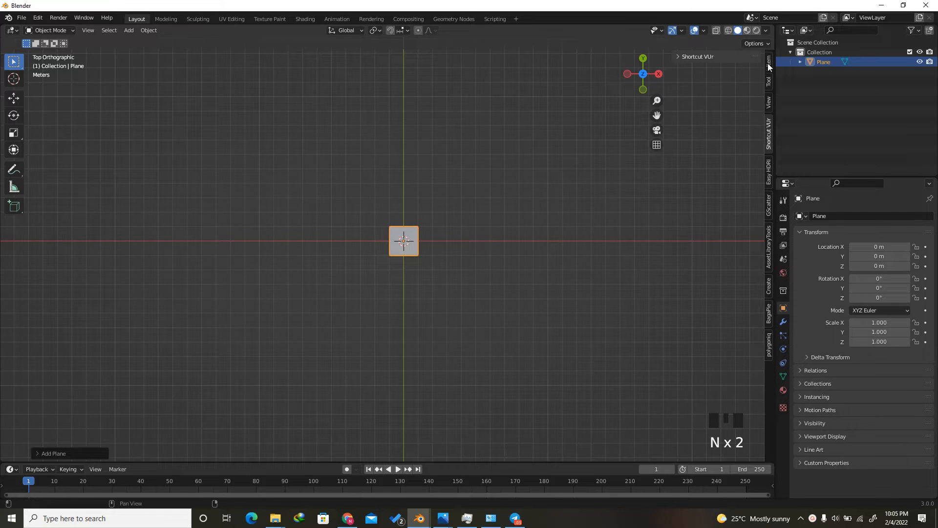
{"action": "left_click", "coordinate": [769, 65]}
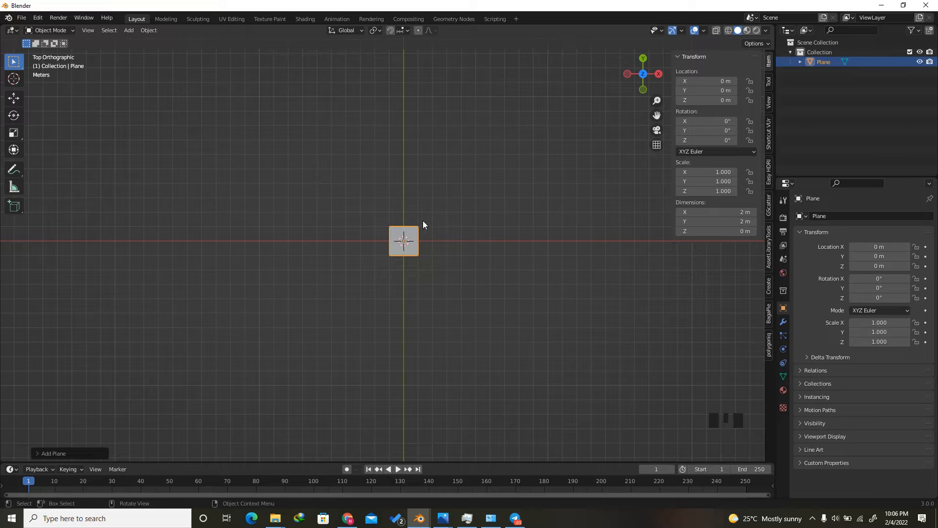
{"action": "scroll", "coordinate": [403, 236], "scroll_direction": "up", "scroll_amount": 2}
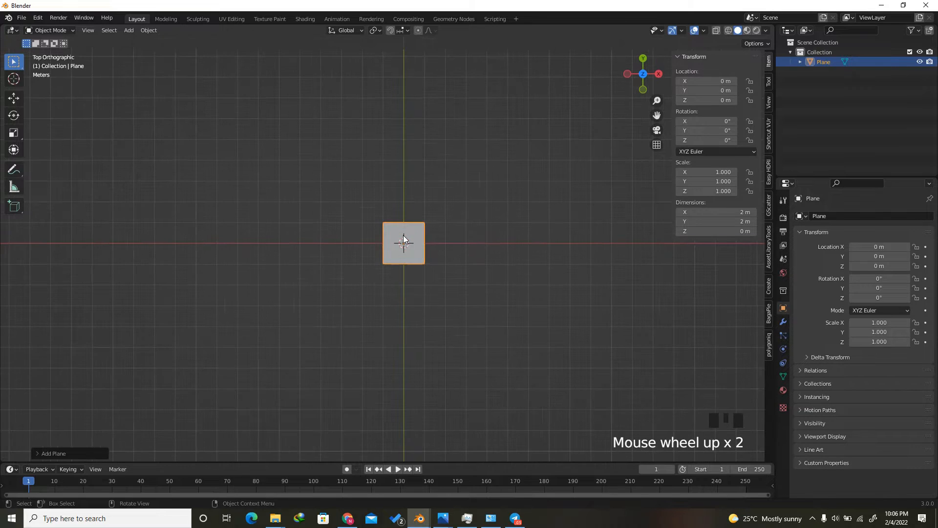
{"action": "left_click", "coordinate": [705, 223]}
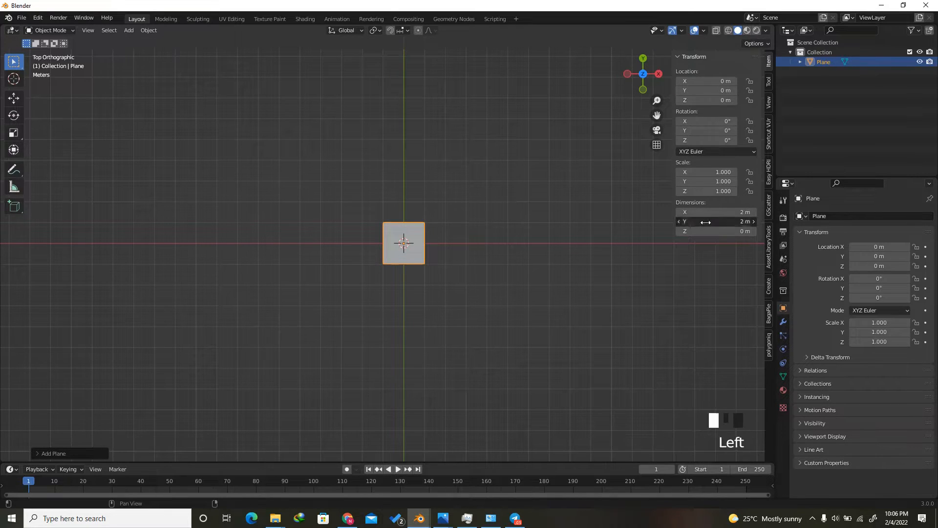
{"action": "type", "text": "9.5"}
{"action": "key", "text": "Return"}
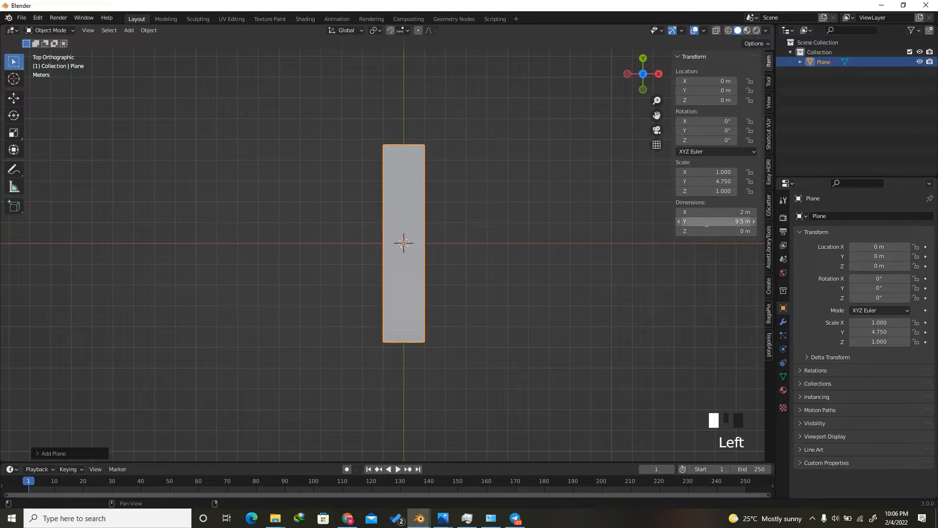
Scale the plane along the X axis into a long strip about 90.3 m long
{"action": "scroll", "coordinate": [335, 218], "scroll_direction": "down", "scroll_amount": 4}
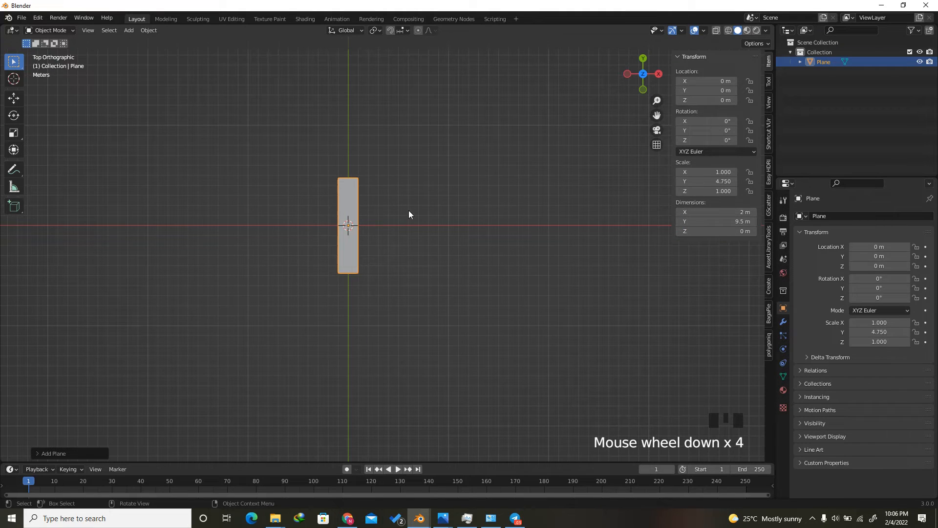
{"action": "key", "text": "s"}
{"action": "key", "text": "x"}
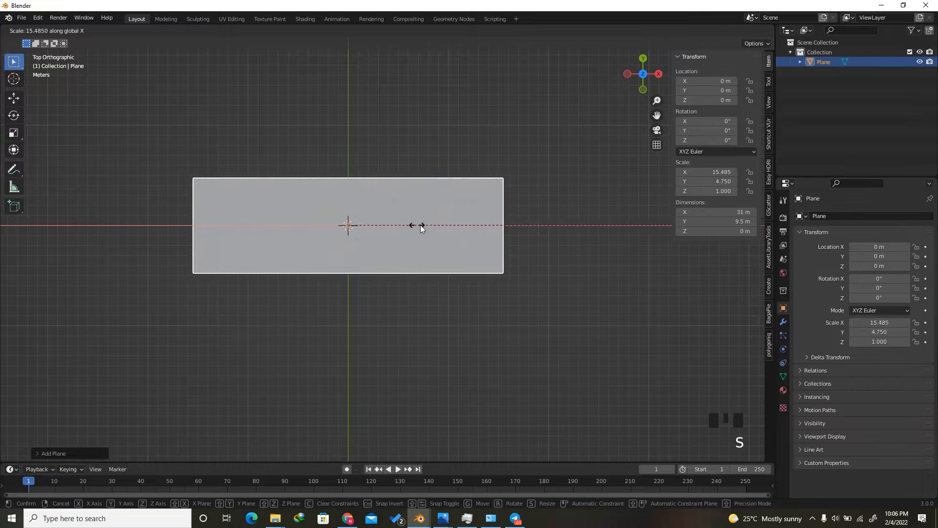
{"action": "left_click", "coordinate": [425, 225]}
{"action": "scroll", "coordinate": [388, 211], "scroll_direction": "down", "scroll_amount": 2}
{"action": "key", "text": "s"}
{"action": "key", "text": "x"}
{"action": "left_click", "coordinate": [514, 203]}
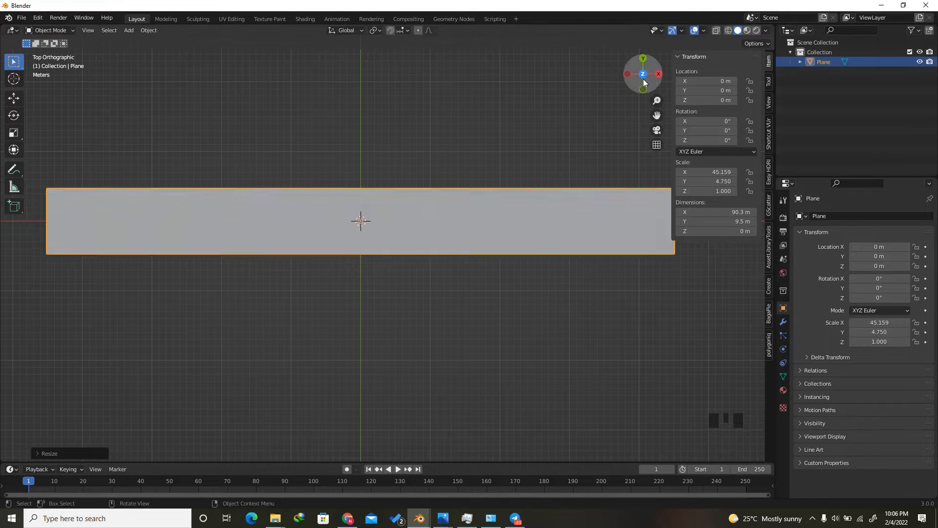
In Edit Mode, extrude the strip's long edge on the positive Y side 8.1 m along Y
{"action": "left_click_drag", "start_coordinate": [643, 82], "coordinate": [576, 433]}
{"action": "scroll", "coordinate": [336, 173], "scroll_direction": "down", "scroll_amount": 3}
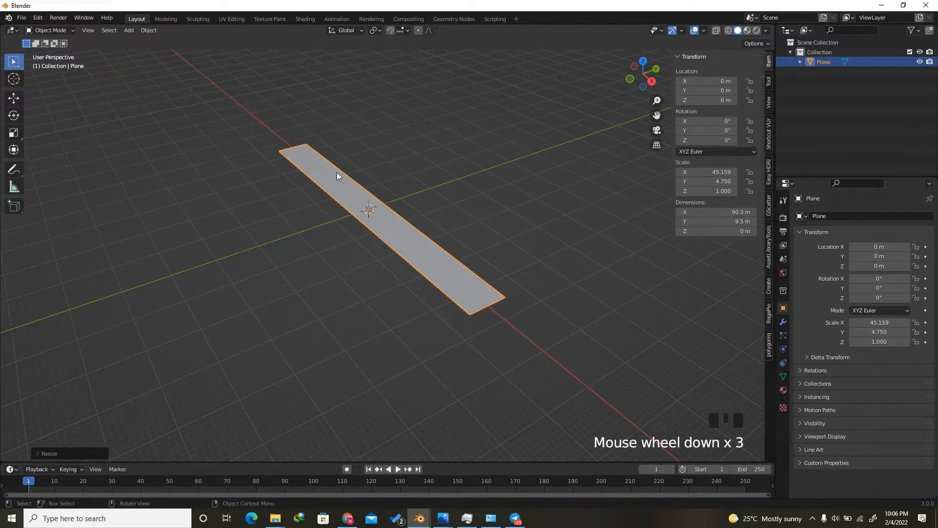
{"action": "key", "text": "Tab"}
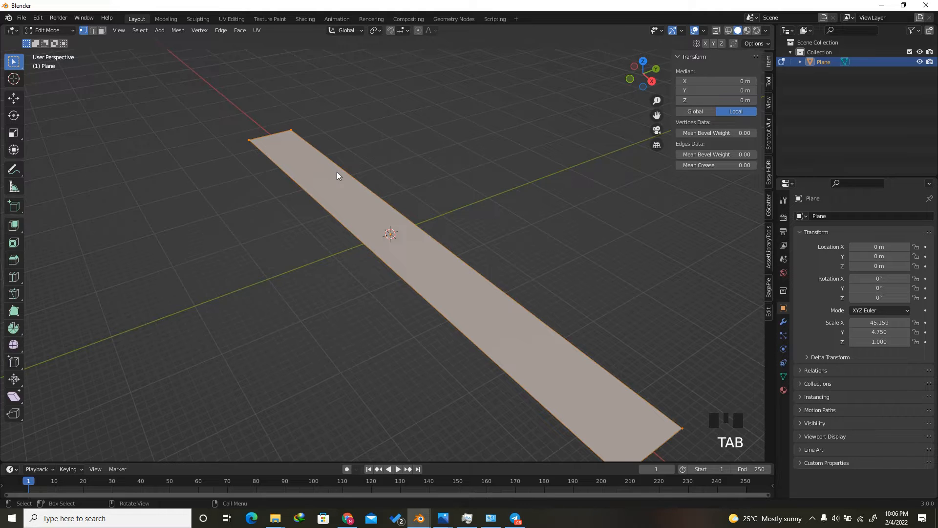
{"action": "left_click", "coordinate": [93, 30]}
{"action": "left_click", "coordinate": [424, 226]}
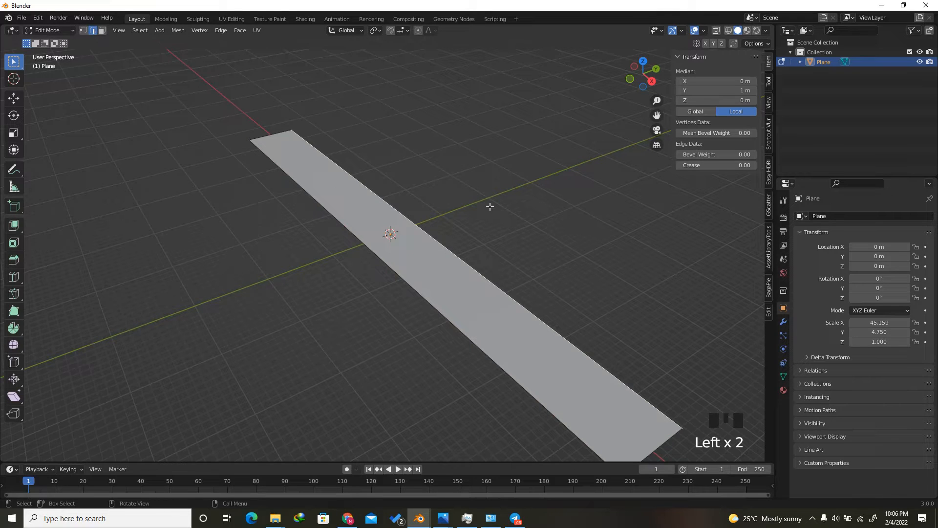
{"action": "left_click", "coordinate": [644, 61]}
{"action": "scroll", "coordinate": [516, 318], "scroll_direction": "down", "scroll_amount": 3}
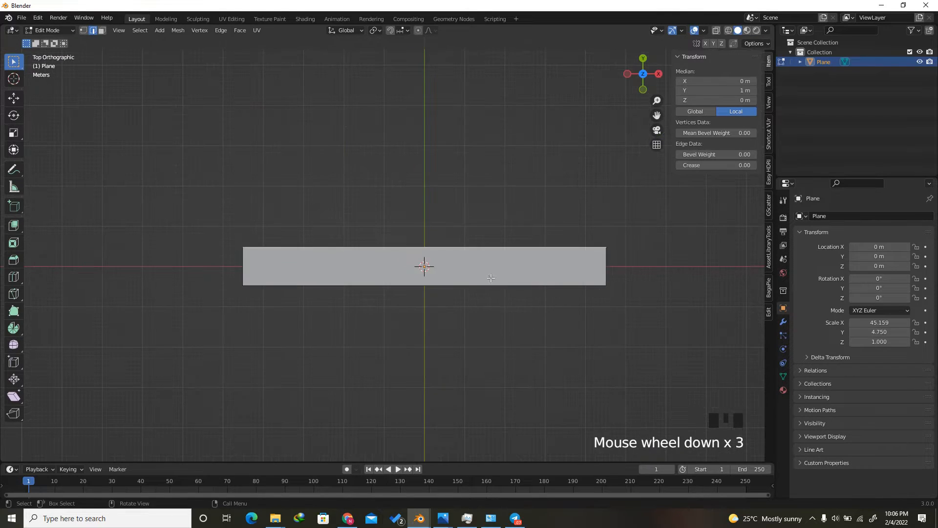
{"action": "scroll", "coordinate": [434, 189], "scroll_direction": "up", "scroll_amount": 1}
{"action": "key", "text": "e"}
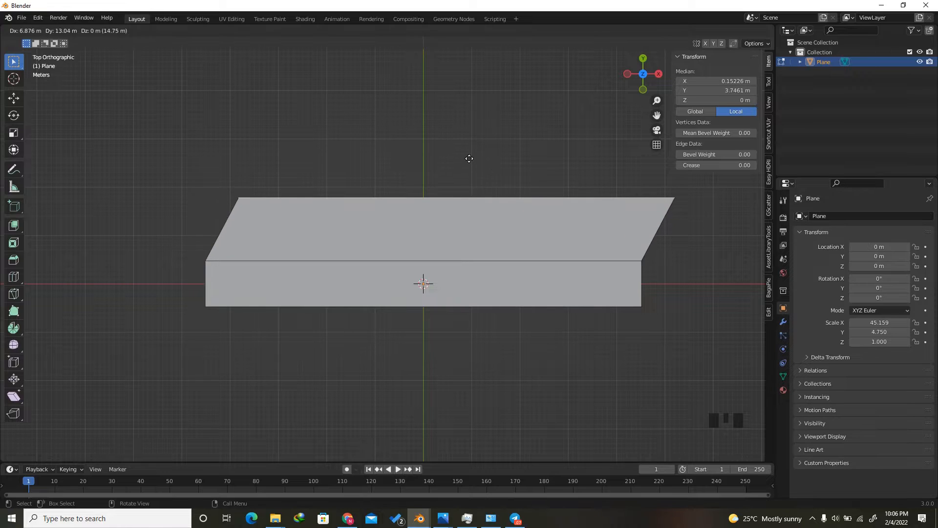
{"action": "key", "text": "y"}
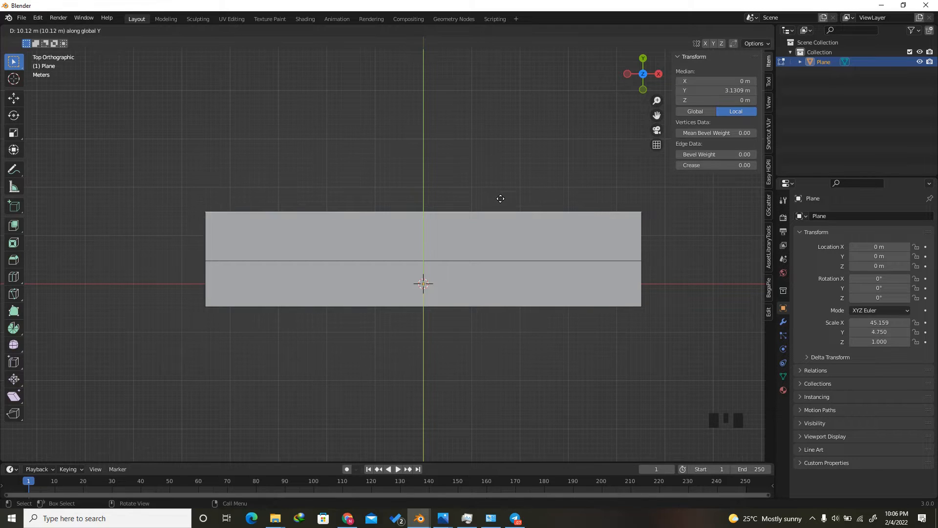
{"action": "type", "text": "8.1"}
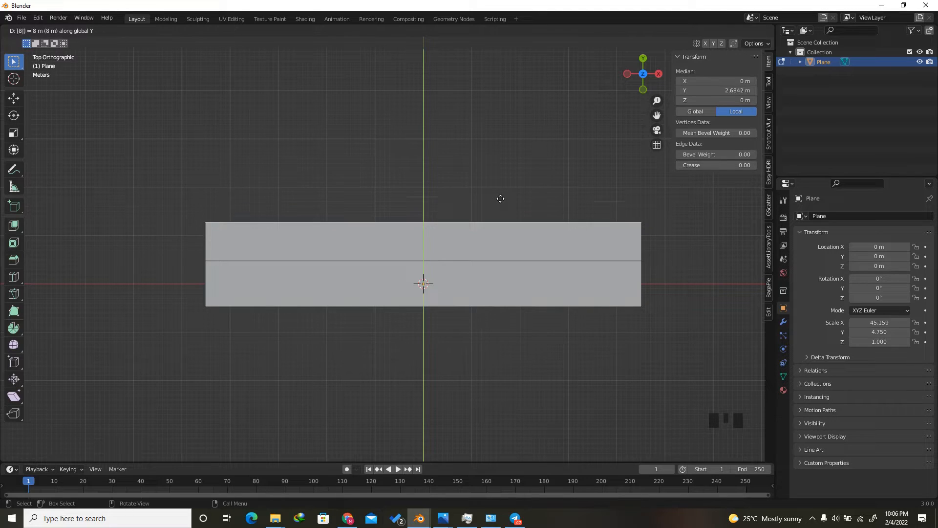
{"action": "key", "text": "Return"}
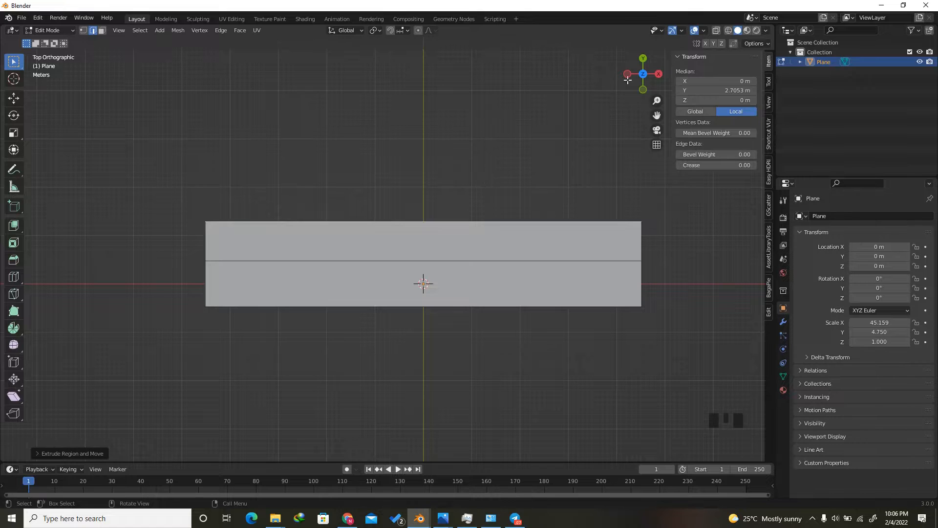
Raise the extruded long edge 2.6 m along Z to form a slope
{"action": "left_click", "coordinate": [658, 74]}
{"action": "scroll", "coordinate": [430, 221], "scroll_direction": "up", "scroll_amount": 3}
{"action": "key", "text": "g"}
{"action": "key", "text": "z"}
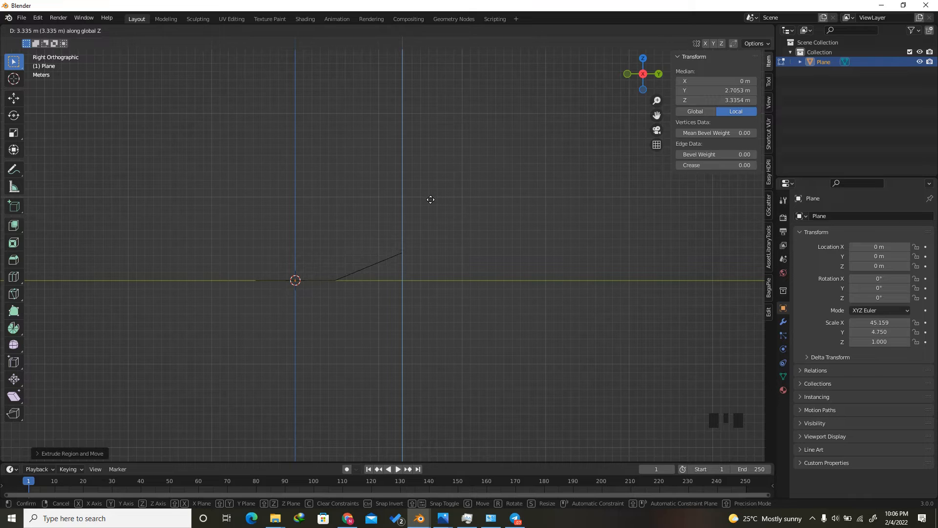
{"action": "type", "text": "2.6"}
{"action": "key", "text": "Return"}
Extrude the raised edge horizontally along Y and move it farther out, to a local Y of about 6.98 m
{"action": "scroll", "coordinate": [429, 252], "scroll_direction": "up", "scroll_amount": 1}
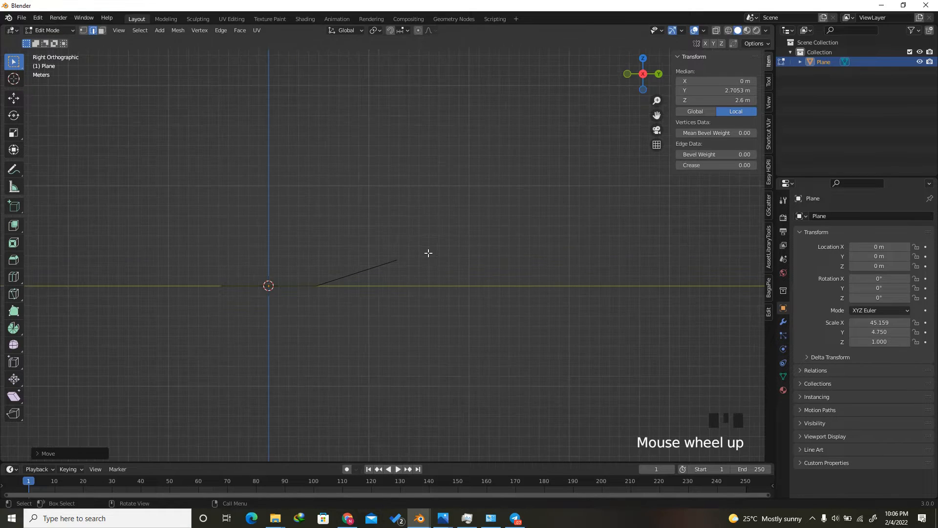
{"action": "key", "text": "e"}
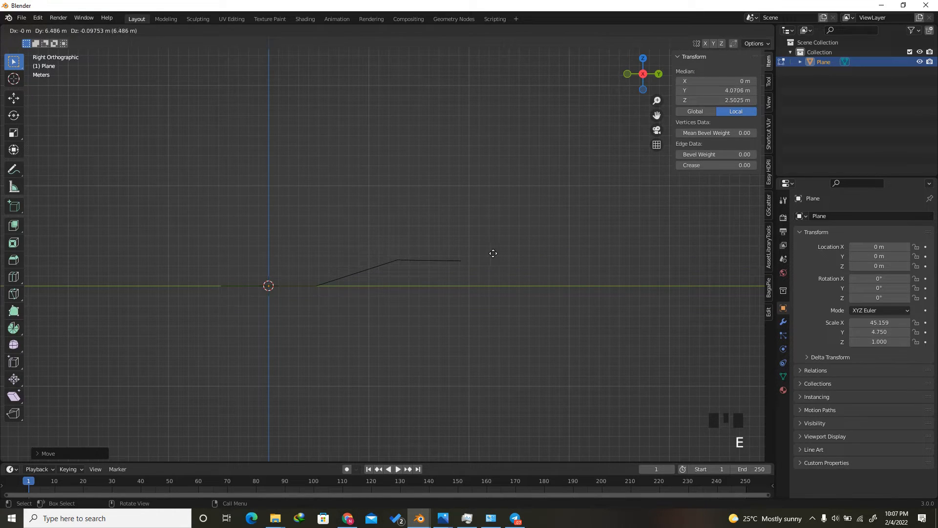
{"action": "left_click", "coordinate": [530, 266]}
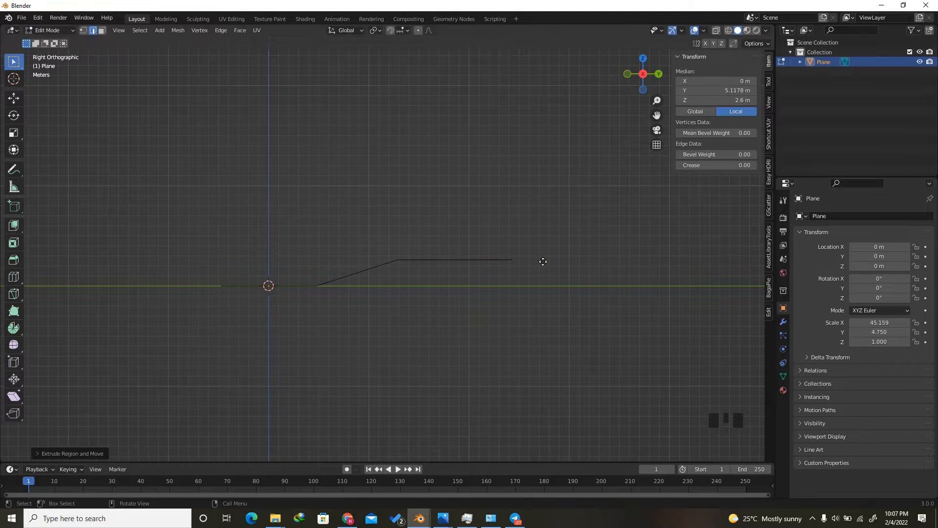
{"action": "left_click_drag", "start_coordinate": [640, 78], "coordinate": [500, 191]}
{"action": "scroll", "coordinate": [312, 236], "scroll_direction": "down", "scroll_amount": 8}
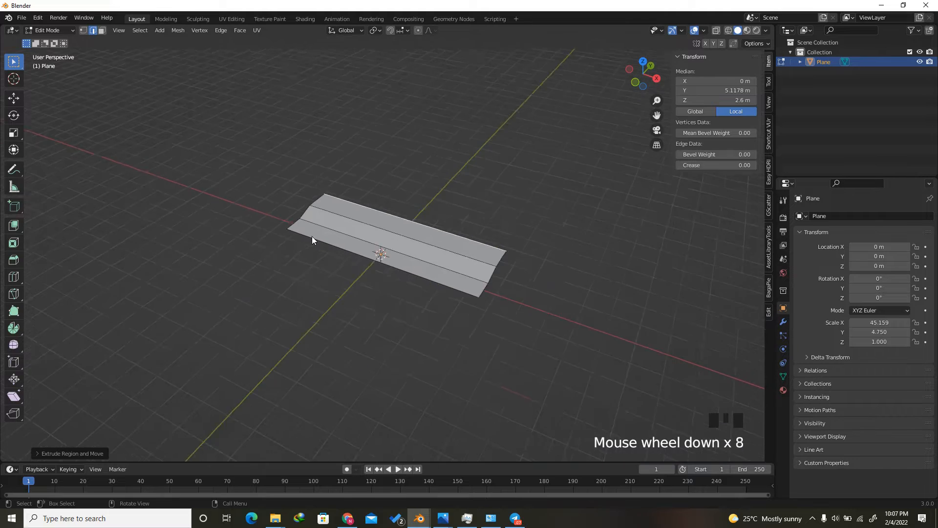
{"action": "scroll", "coordinate": [482, 223], "scroll_direction": "up", "scroll_amount": 4}
{"action": "key", "text": "g"}
{"action": "left_click", "coordinate": [502, 209]}
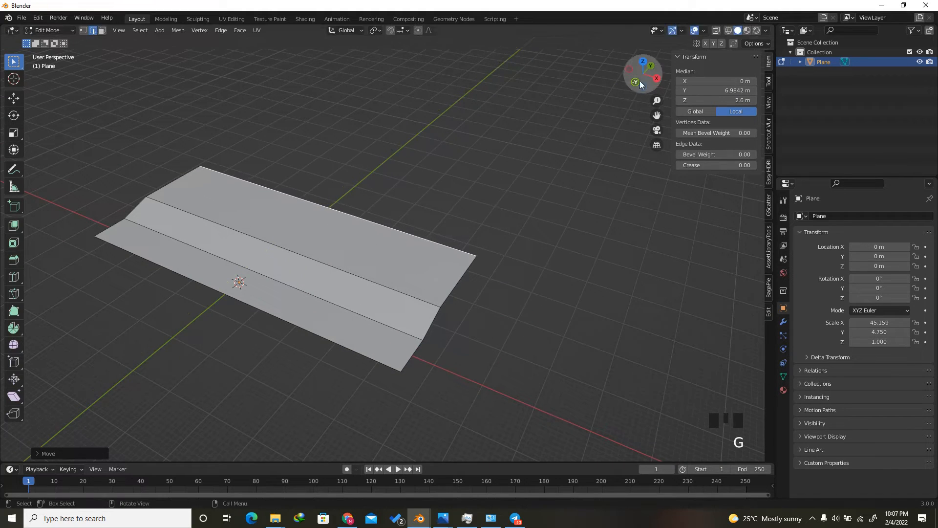
Add a loop cut across the three strips and slide it toward the positive X end, to a local X of about 0.49 m
{"action": "left_click_drag", "start_coordinate": [643, 73], "coordinate": [618, 93]}
{"action": "scroll", "coordinate": [376, 271], "scroll_direction": "up", "scroll_amount": 2}
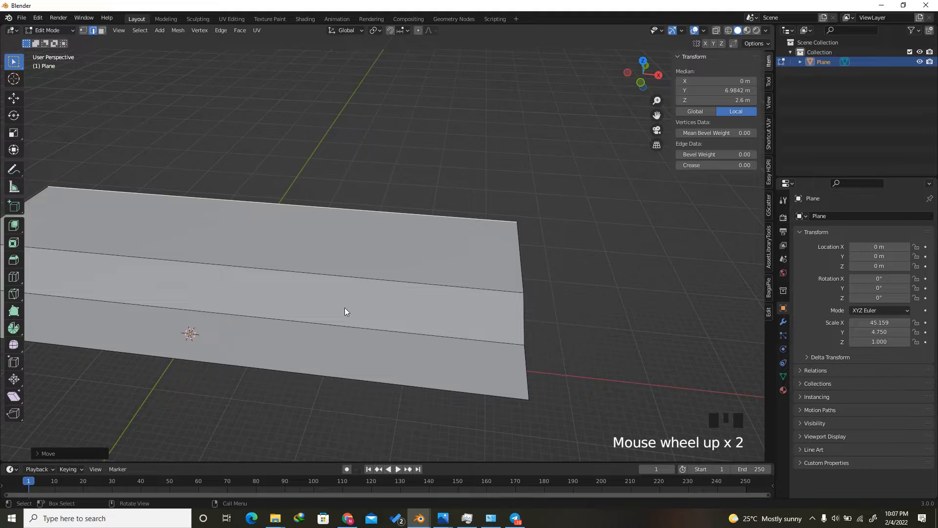
{"action": "key", "text": "ctrl+r"}
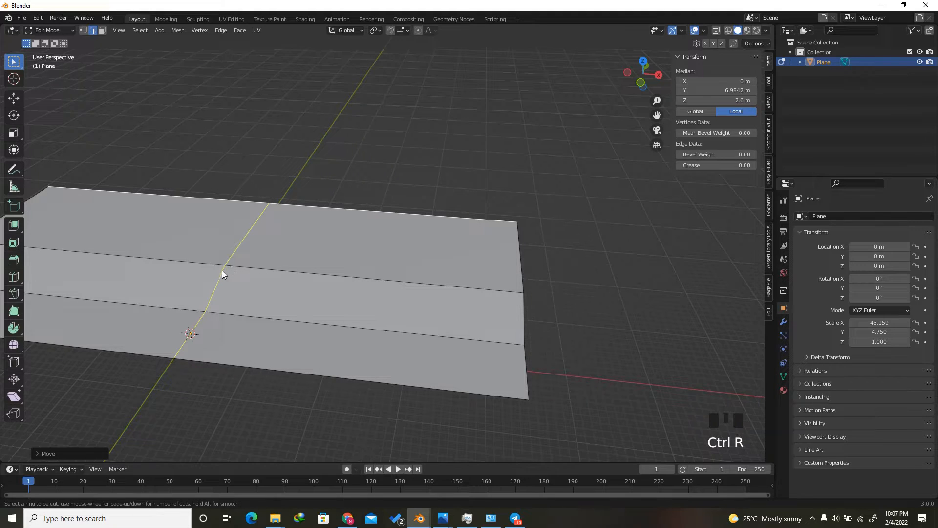
{"action": "left_click", "coordinate": [222, 269]}
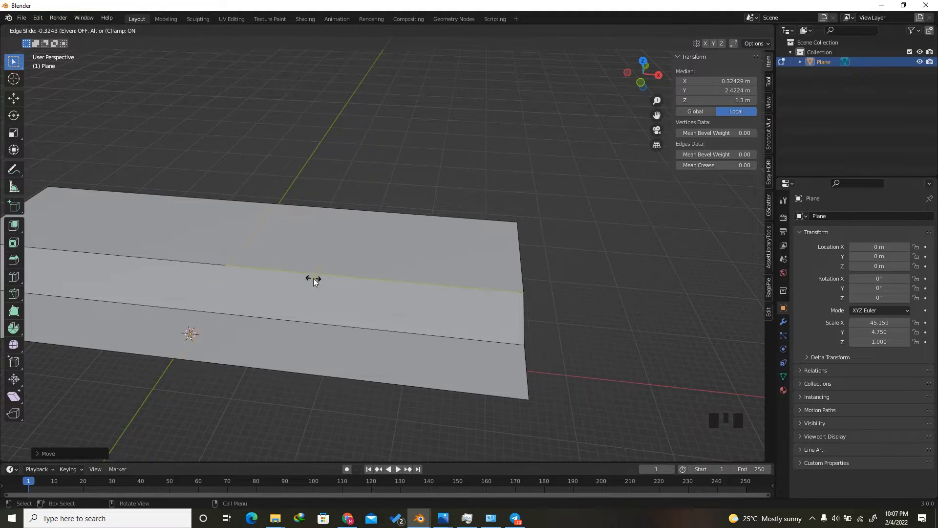
{"action": "left_click", "coordinate": [360, 286]}
Add a second loop cut across the strips, slide it onto the first cut, and move it 5.2 m along X
{"action": "key", "text": "ctrl+r"}
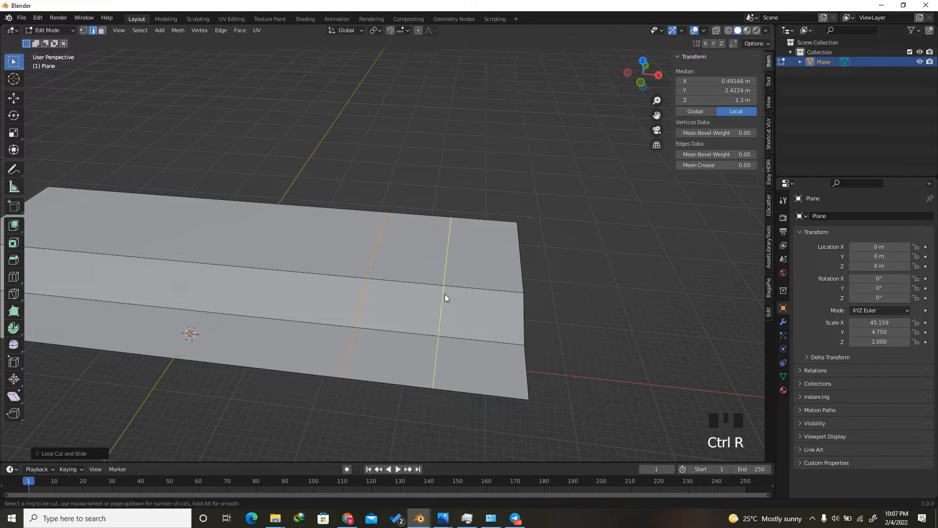
{"action": "left_click", "coordinate": [445, 295]}
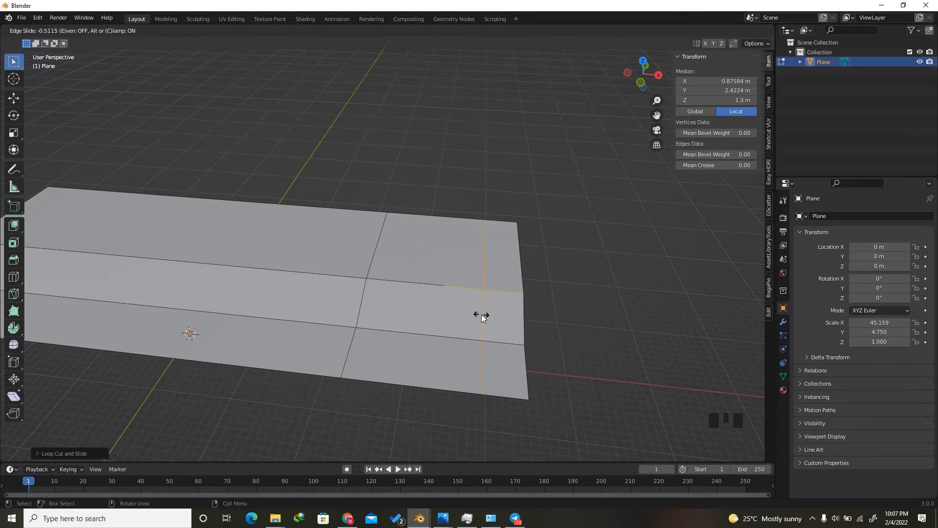
{"action": "left_click", "coordinate": [347, 300]}
{"action": "scroll", "coordinate": [413, 295], "scroll_direction": "up", "scroll_amount": 1}
{"action": "scroll", "coordinate": [412, 295], "scroll_direction": "up", "scroll_amount": 1}
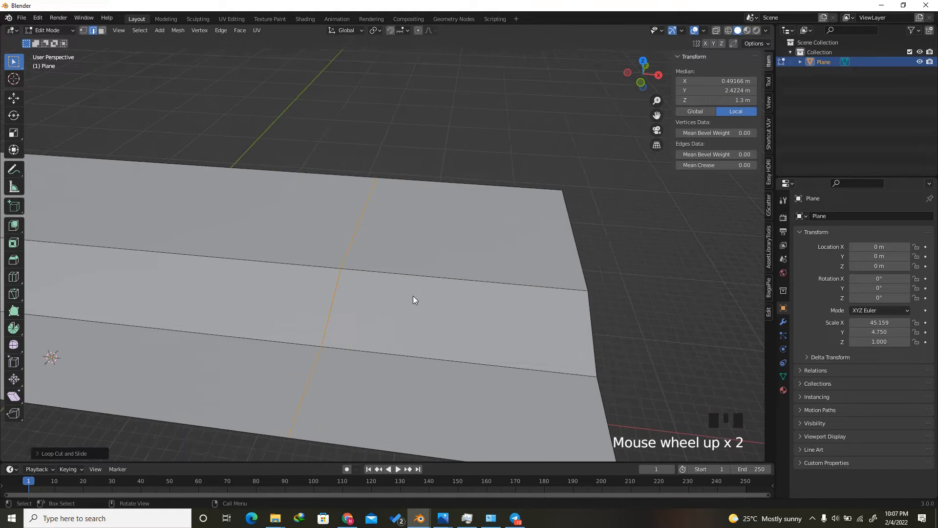
{"action": "key", "text": "g"}
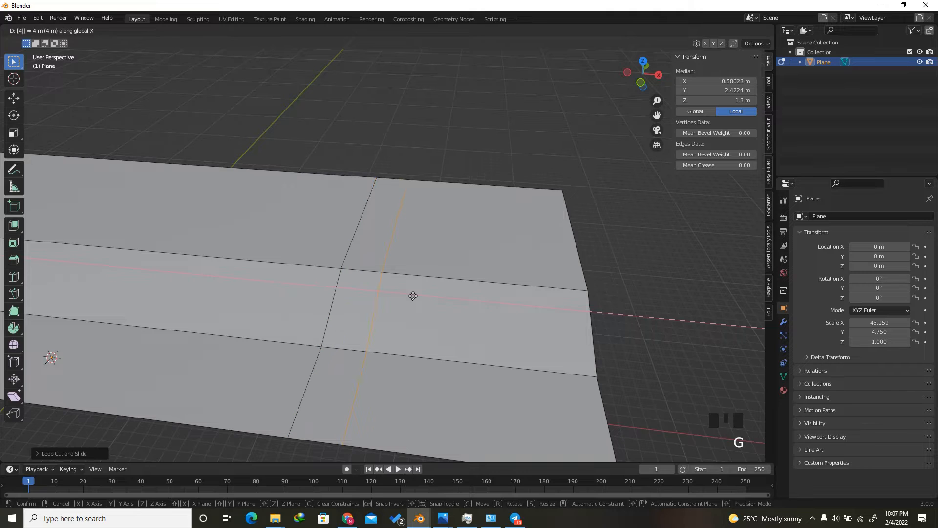
{"action": "left_click", "coordinate": [412, 295]}
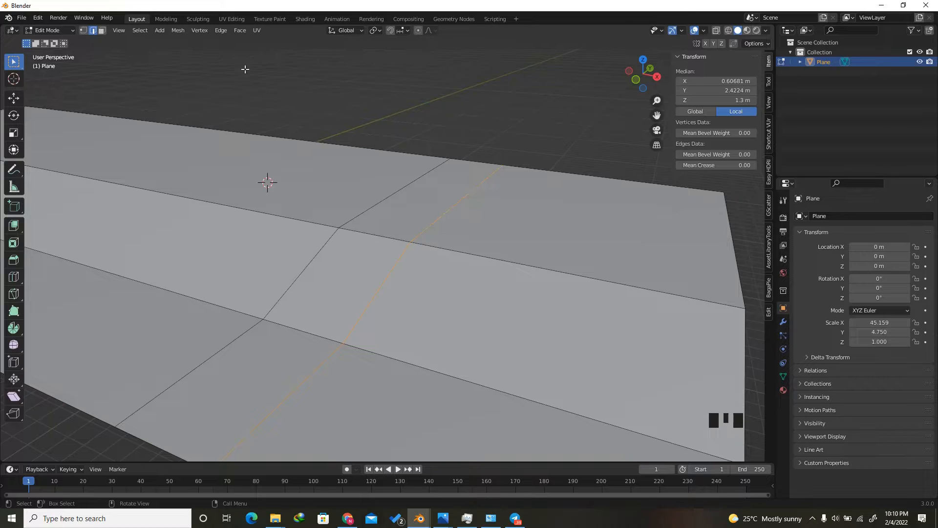
In face select mode, delete the face of the raised flat strip between the two loop cuts
{"action": "left_click", "coordinate": [102, 30]}
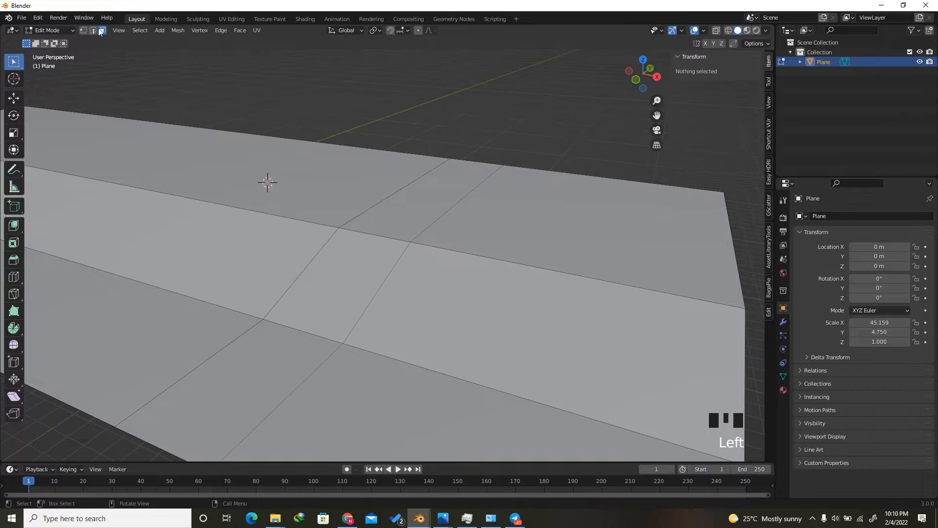
{"action": "left_click", "coordinate": [395, 211]}
{"action": "key", "text": "x"}
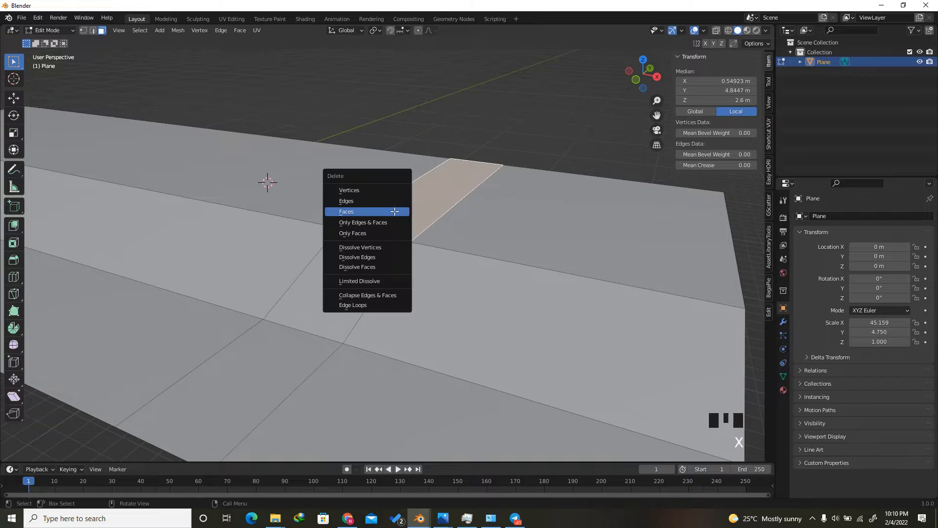
{"action": "left_click", "coordinate": [394, 211]}
Extrude the sloped face between the two loop cuts 19.6 m along Y, to the raised strip's far edge
{"action": "scroll", "coordinate": [395, 211], "scroll_direction": "down", "scroll_amount": 2}
{"action": "left_click", "coordinate": [397, 240]}
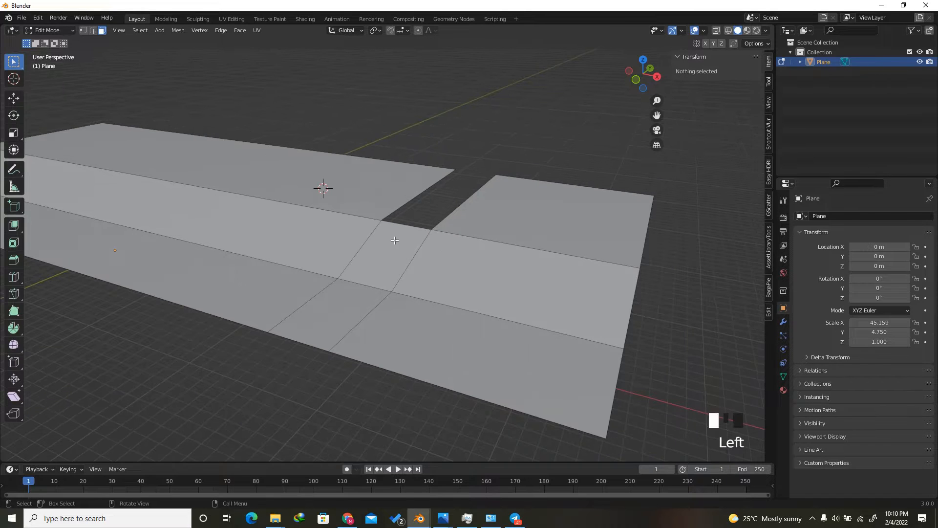
{"action": "scroll", "coordinate": [397, 239], "scroll_direction": "up", "scroll_amount": 3}
{"action": "key", "text": "e"}
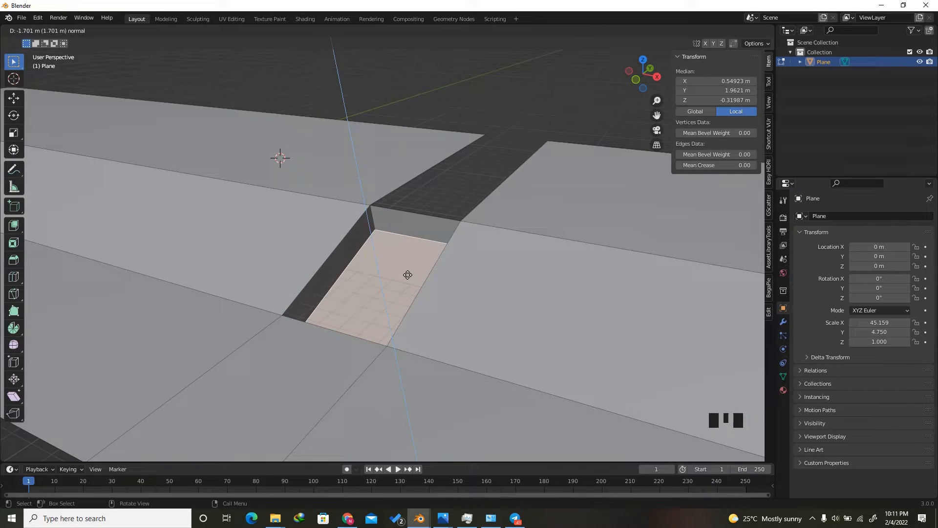
{"action": "key", "text": "y"}
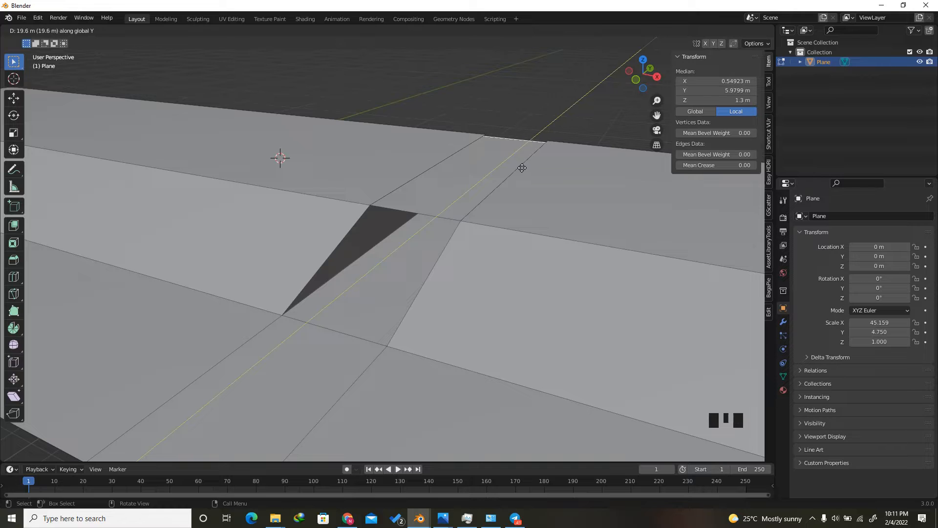
{"action": "left_click", "coordinate": [521, 171]}
Select the two vertical side faces of the extruded section and duplicate them in place
{"action": "mouse_move", "coordinate": [643, 74]}
{"action": "left_mouse_down"}
{"action": "mouse_move", "coordinate": [671, 66]}
{"action": "mouse_move", "coordinate": [652, 71]}
{"action": "left_mouse_up"}
{"action": "scroll", "coordinate": [345, 224], "scroll_direction": "up", "scroll_amount": 2}
{"action": "left_click", "coordinate": [367, 243]}
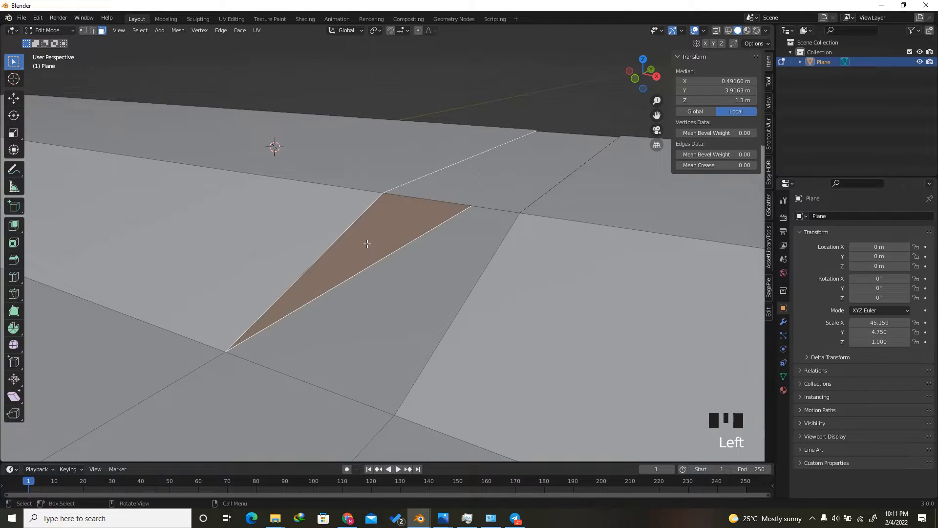
{"action": "left_click", "coordinate": [635, 78]}
{"action": "left_click_drag", "start_coordinate": [639, 79], "coordinate": [643, 113]}
{"action": "left_click", "coordinate": [526, 225], "text": "shift"}
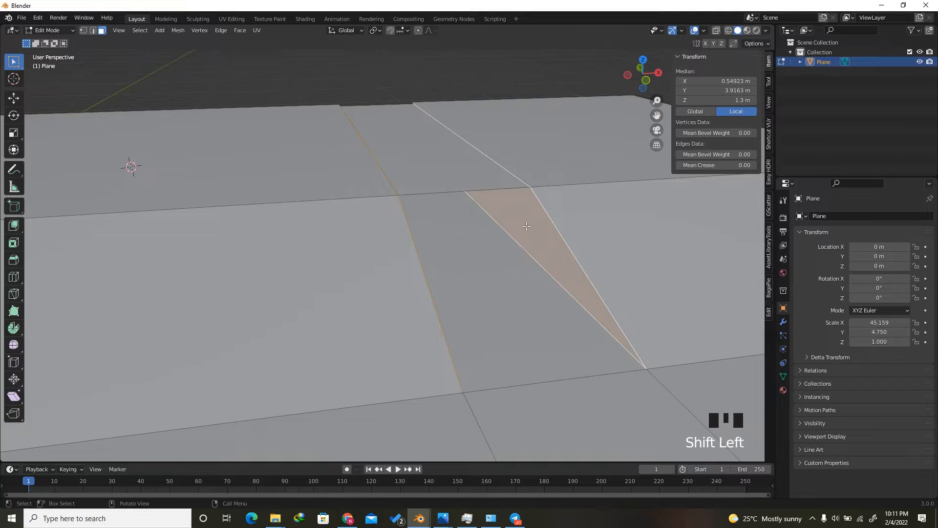
{"action": "key", "text": "shift+d"}
{"action": "right_click", "coordinate": [453, 245]}
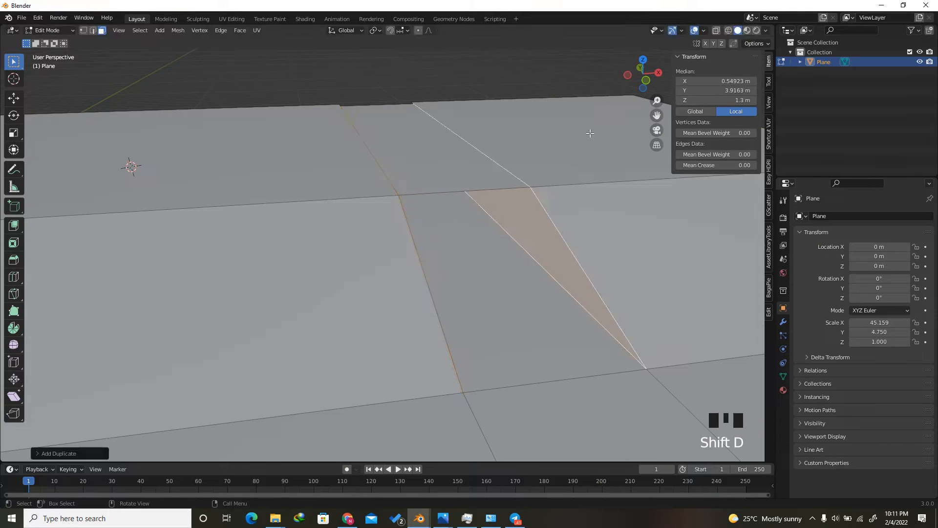
Separate the duplicated side faces from the strip mesh by selection into their own object
{"action": "mouse_move", "coordinate": [647, 79]}
{"action": "left_mouse_down"}
{"action": "mouse_move", "coordinate": [620, 74]}
{"action": "mouse_move", "coordinate": [642, 78]}
{"action": "left_mouse_up"}
{"action": "key", "text": "g"}
{"action": "right_click", "coordinate": [482, 239]}
{"action": "key", "text": "p"}
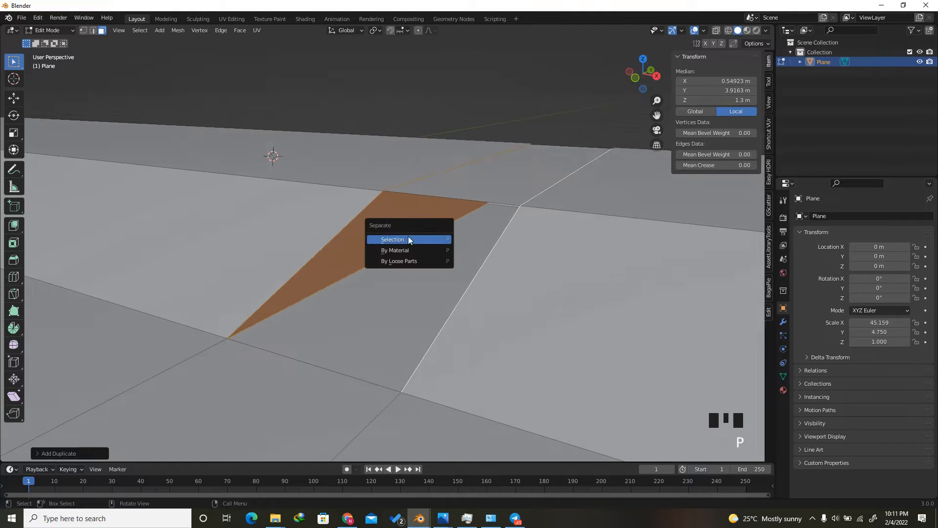
{"action": "left_click", "coordinate": [403, 237]}
In Object Mode, select the separated side faces object and isolate it in local view
{"action": "key", "text": "Tab"}
{"action": "left_click", "coordinate": [386, 230]}
{"action": "mouse_move", "coordinate": [634, 78]}
{"action": "left_mouse_down"}
{"action": "mouse_move", "coordinate": [662, 65]}
{"action": "mouse_move", "coordinate": [699, 66]}
{"action": "mouse_move", "coordinate": [641, 86]}
{"action": "mouse_move", "coordinate": [617, 81]}
{"action": "mouse_move", "coordinate": [638, 92]}
{"action": "left_mouse_up"}
{"action": "key", "text": "KP_Divide"}
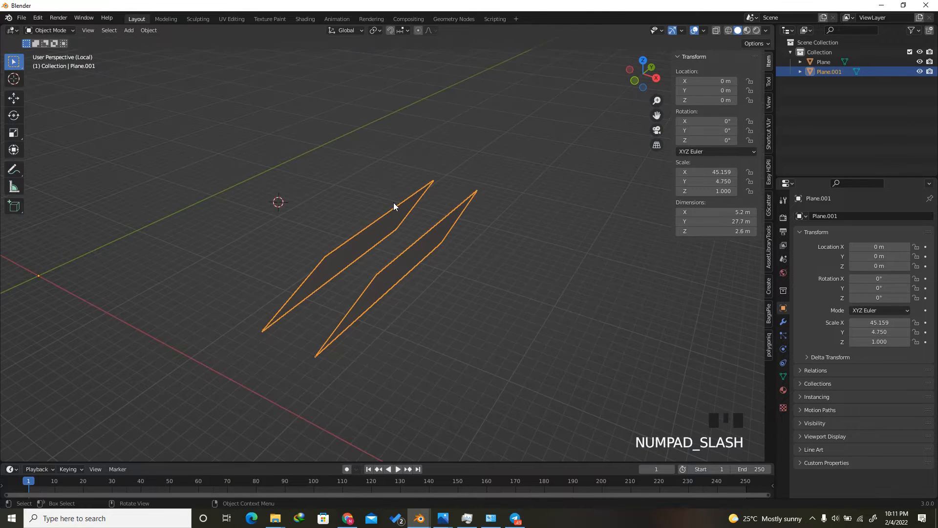
{"action": "scroll", "coordinate": [339, 268], "scroll_direction": "up", "scroll_amount": 2}
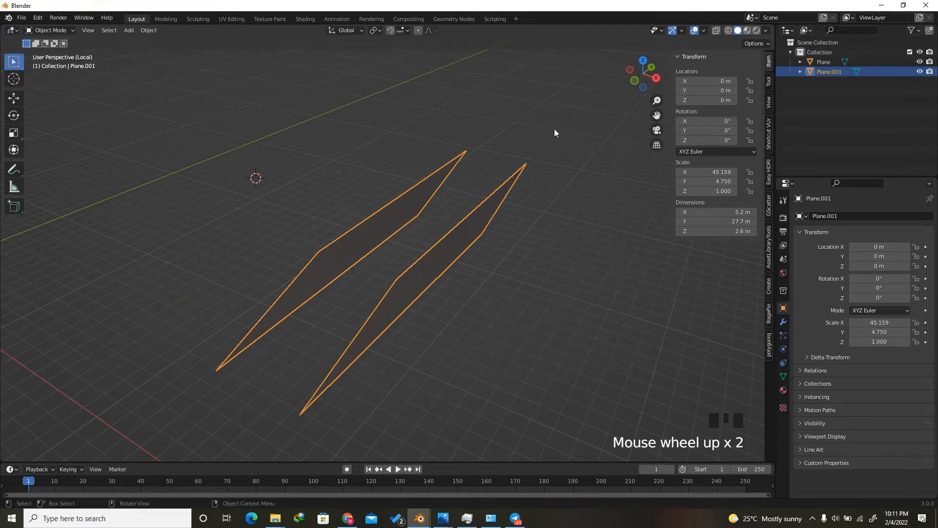
In Edit Mode with edge selection, add a centred loop cut across the side face on the positive X side
{"action": "key", "text": "Tab"}
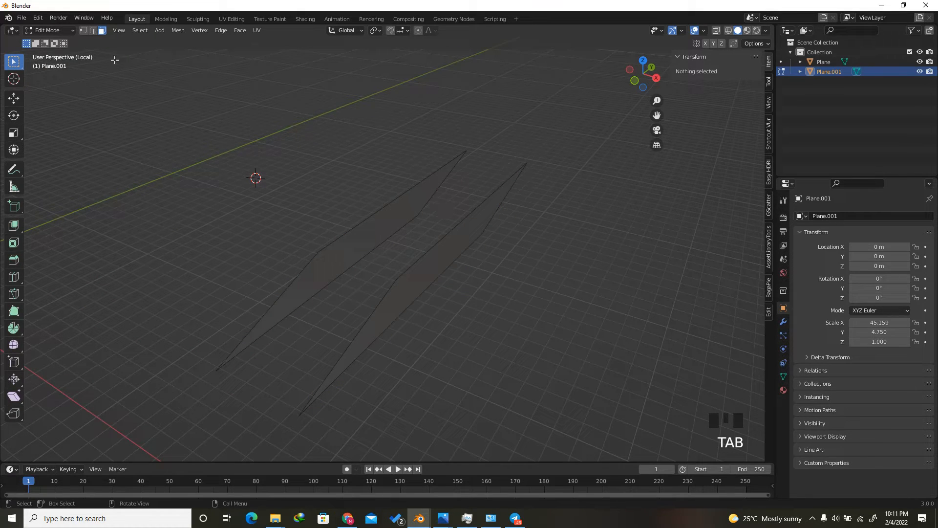
{"action": "left_click", "coordinate": [93, 31]}
{"action": "left_click", "coordinate": [655, 78]}
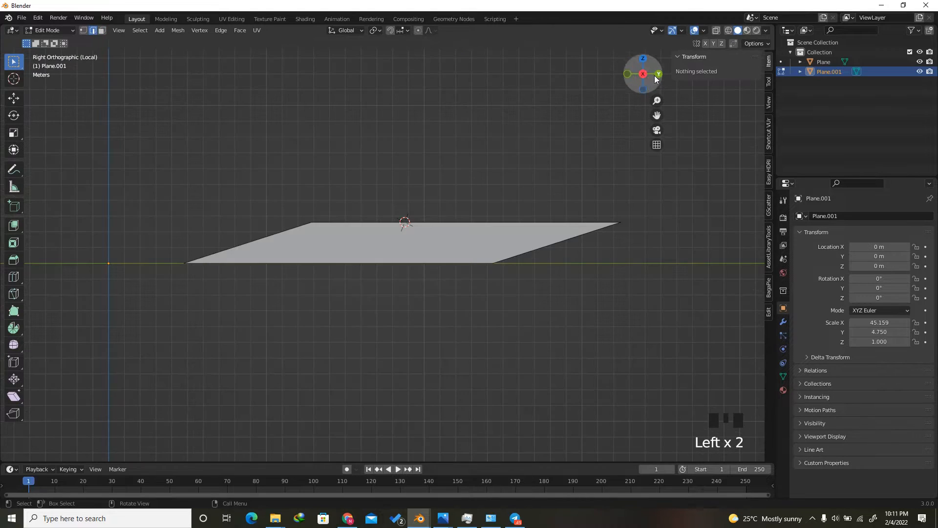
{"action": "scroll", "coordinate": [474, 213], "scroll_direction": "up", "scroll_amount": 2}
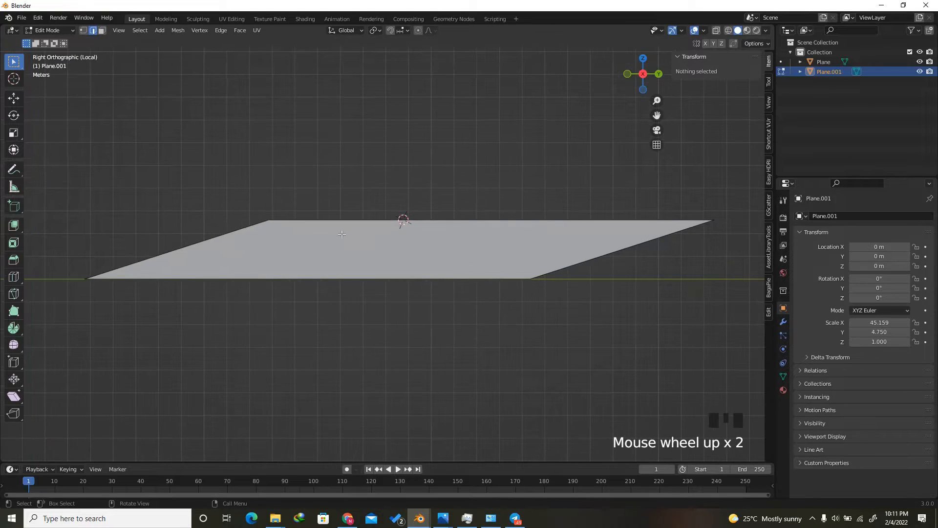
{"action": "key", "text": "ctrl+r"}
{"action": "left_click", "coordinate": [428, 216]}
{"action": "right_click", "coordinate": [426, 216]}
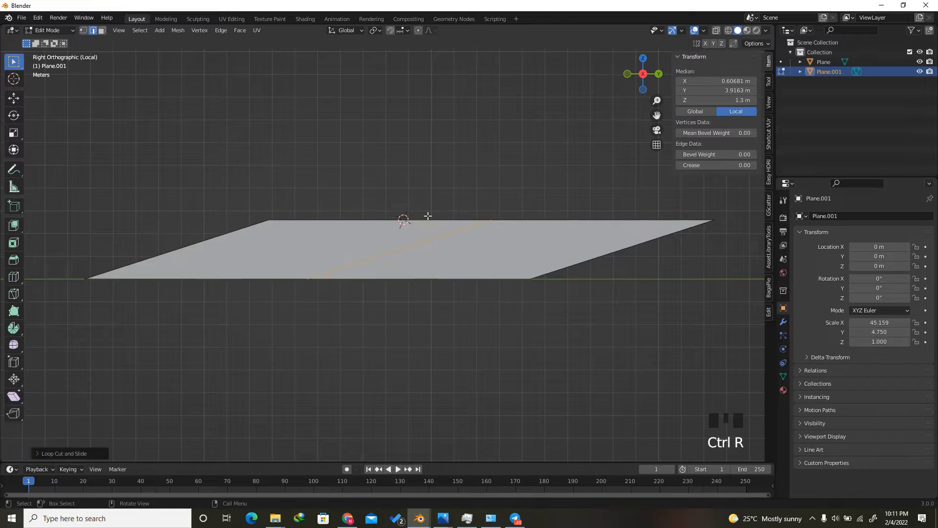
Straighten the positive X face's loop cut to vertical by scaling it to 0 along Y
{"action": "key", "text": "s"}
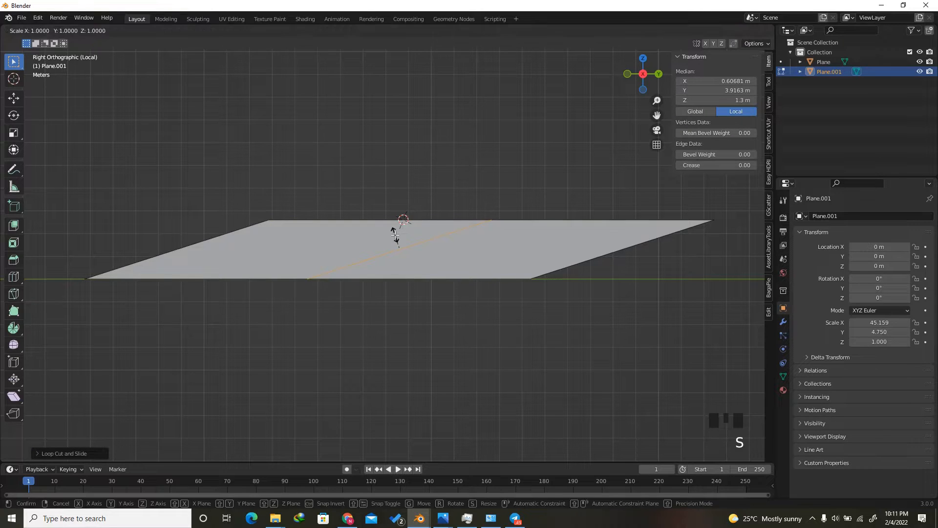
{"action": "key", "text": "y"}
{"action": "key", "text": "0"}
{"action": "key", "text": "Return"}
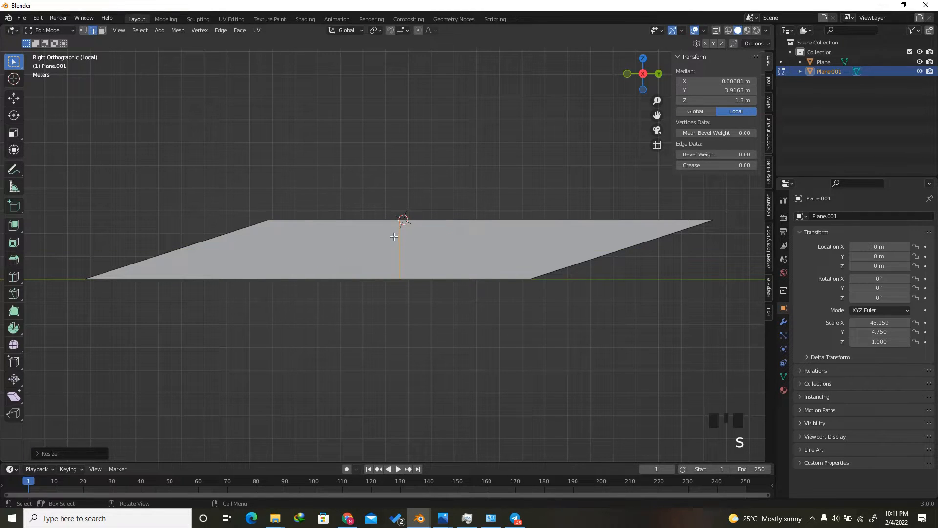
Add a centred loop cut across the other side face, on the lower X side
{"action": "left_click_drag", "start_coordinate": [643, 74], "coordinate": [610, 83]}
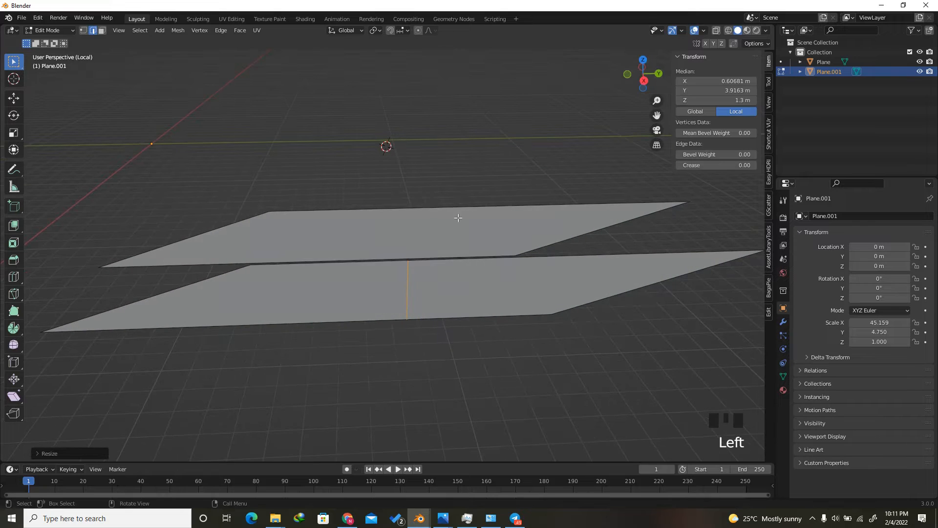
{"action": "key", "text": "ctrl+r"}
{"action": "left_click", "coordinate": [409, 213]}
{"action": "right_click", "coordinate": [408, 213]}
{"action": "scroll", "coordinate": [420, 208], "scroll_direction": "up", "scroll_amount": 2}
{"action": "key", "text": "s"}
{"action": "key", "text": "y"}
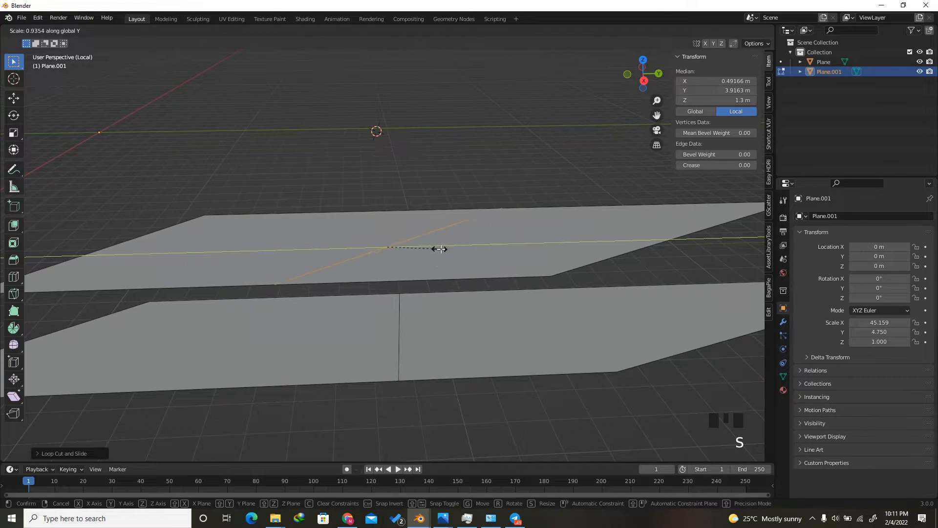
{"action": "right_click", "coordinate": [391, 250]}
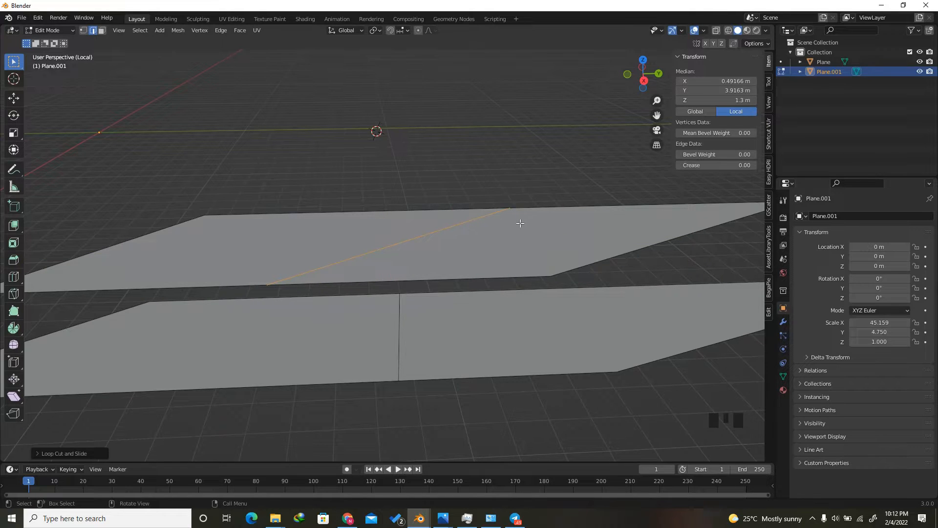
Straighten the lower X face's loop cut to vertical by scaling it to 0 along Y
{"action": "key", "text": "s"}
{"action": "key", "text": "y"}
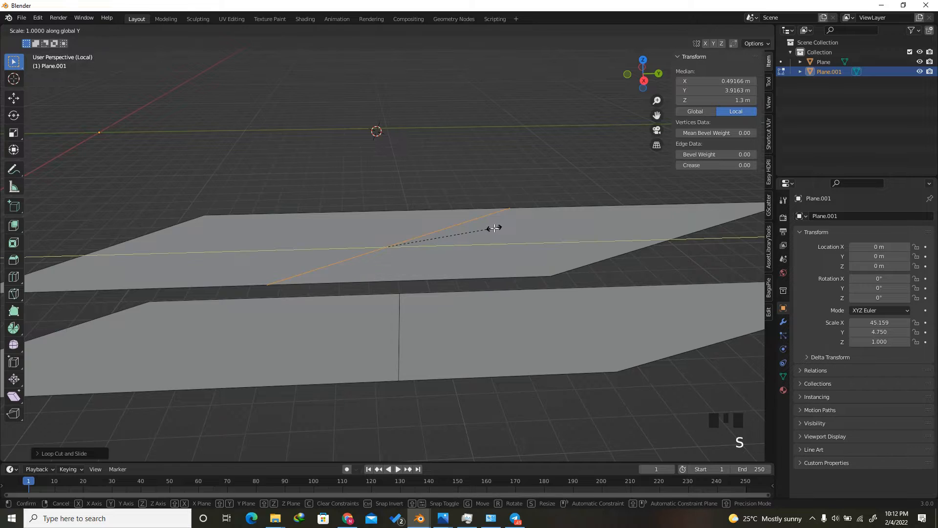
{"action": "key", "text": "0"}
{"action": "key", "text": "Return"}
In face select mode, delete the positive Y half of both side faces
{"action": "left_click", "coordinate": [101, 30]}
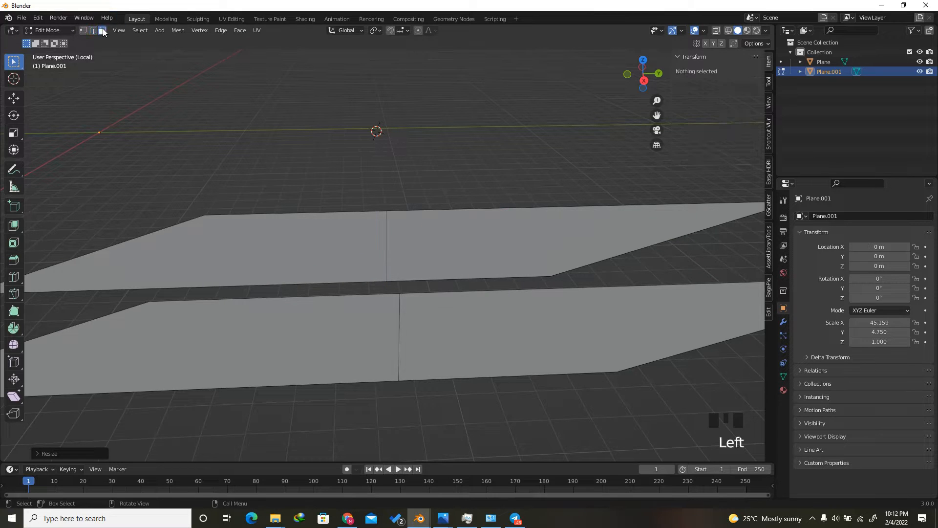
{"action": "left_click", "coordinate": [510, 317]}
{"action": "left_click", "coordinate": [468, 249], "text": "shift"}
{"action": "key", "text": "x"}
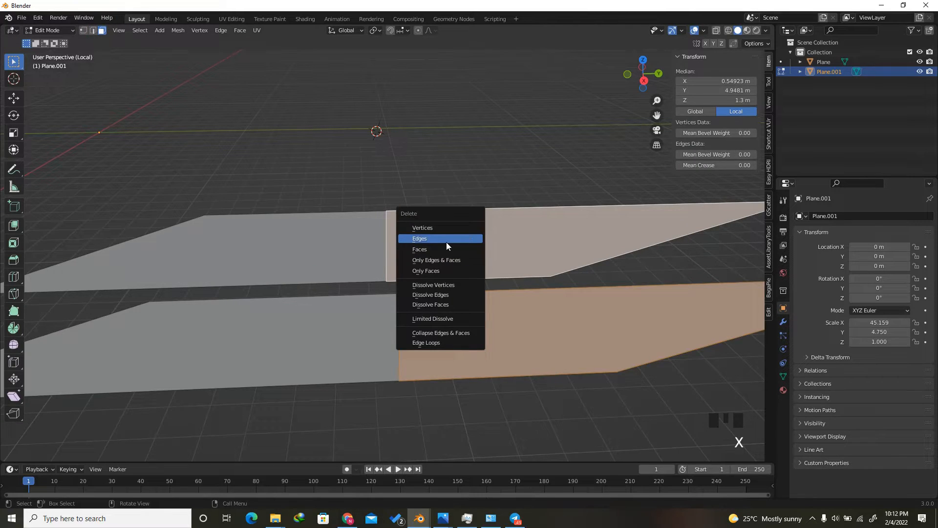
{"action": "left_click", "coordinate": [457, 248]}
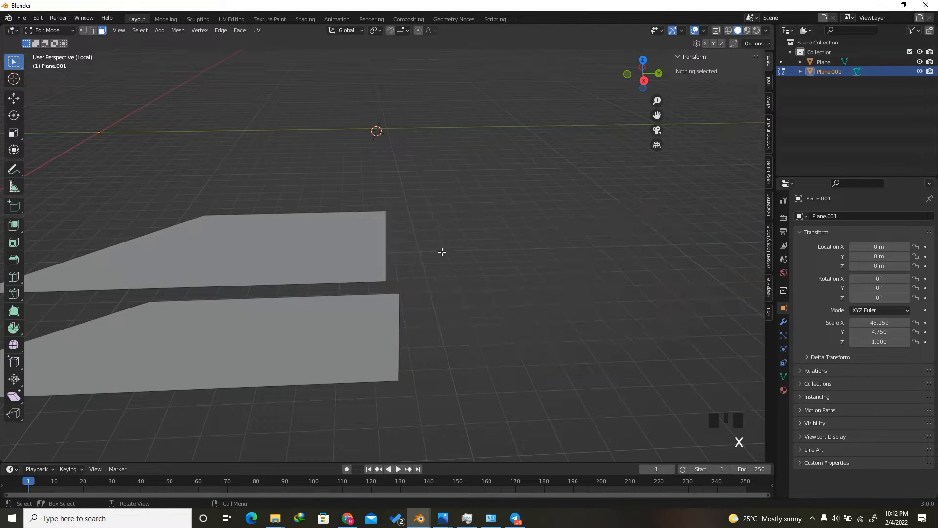
Select the vertical end edges of both side faces and move them back along Y to a local Y of about 2.86 m
{"action": "left_click", "coordinate": [92, 30]}
{"action": "left_click", "coordinate": [389, 250]}
{"action": "left_click", "coordinate": [395, 316], "text": "shift"}
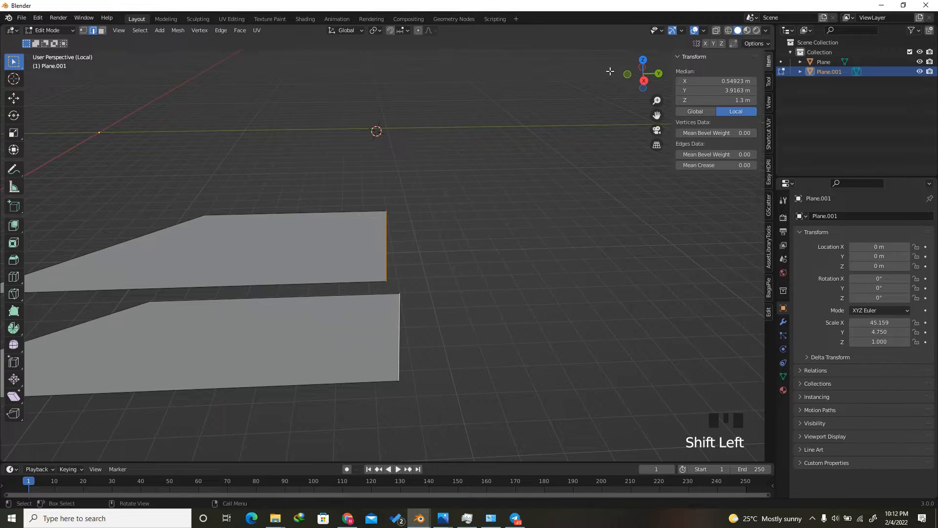
{"action": "left_click", "coordinate": [643, 79]}
{"action": "key", "text": "g"}
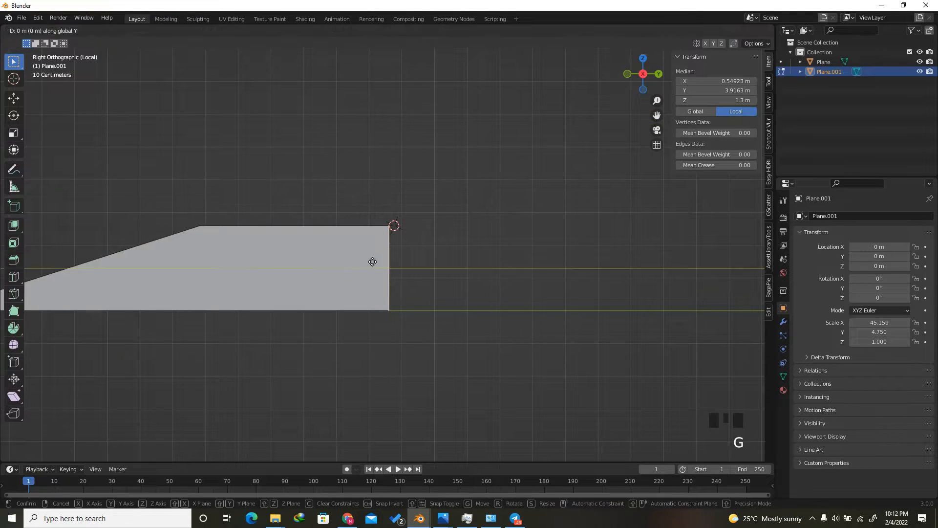
{"action": "left_click", "coordinate": [212, 268]}
Select both side wall faces in face select mode and extrude them along their normals by about 0.0076 m
{"action": "left_click_drag", "start_coordinate": [638, 73], "coordinate": [761, 96]}
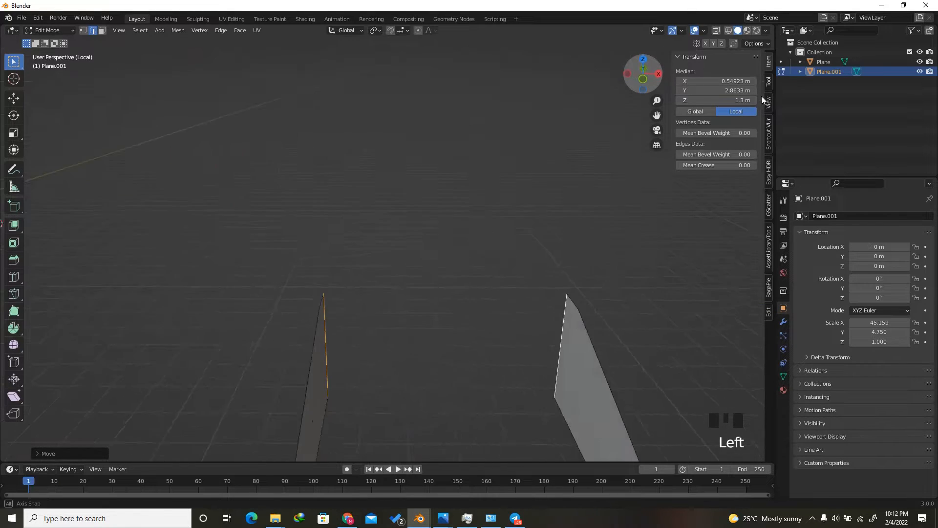
{"action": "scroll", "coordinate": [421, 176], "scroll_direction": "down", "scroll_amount": 5}
{"action": "scroll", "coordinate": [512, 263], "scroll_direction": "up", "scroll_amount": 3}
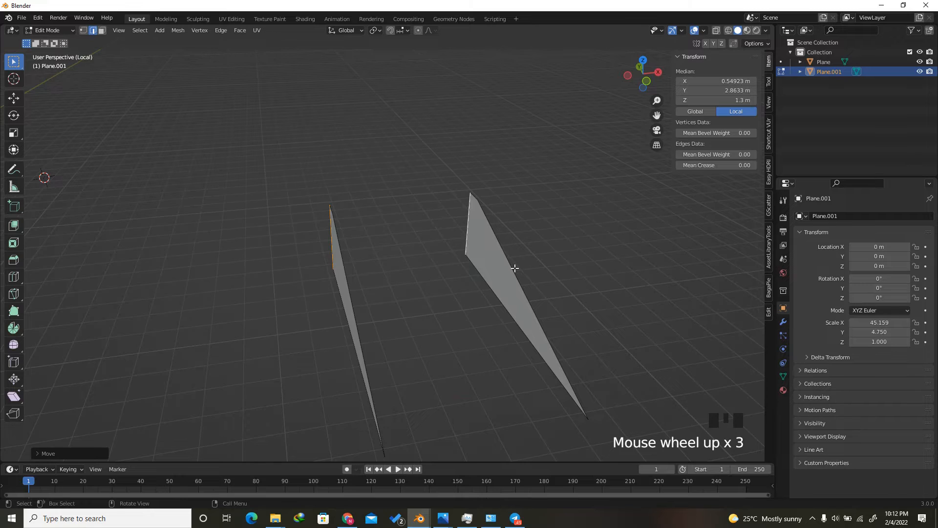
{"action": "left_click", "coordinate": [491, 272]}
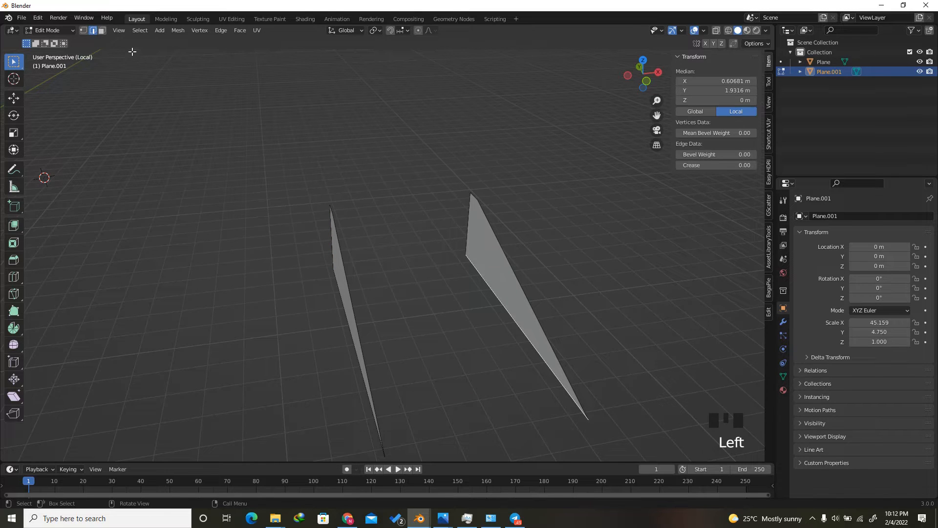
{"action": "key", "text": "a"}
{"action": "scroll", "coordinate": [484, 228], "scroll_direction": "up", "scroll_amount": 2}
{"action": "right_click", "coordinate": [425, 259]}
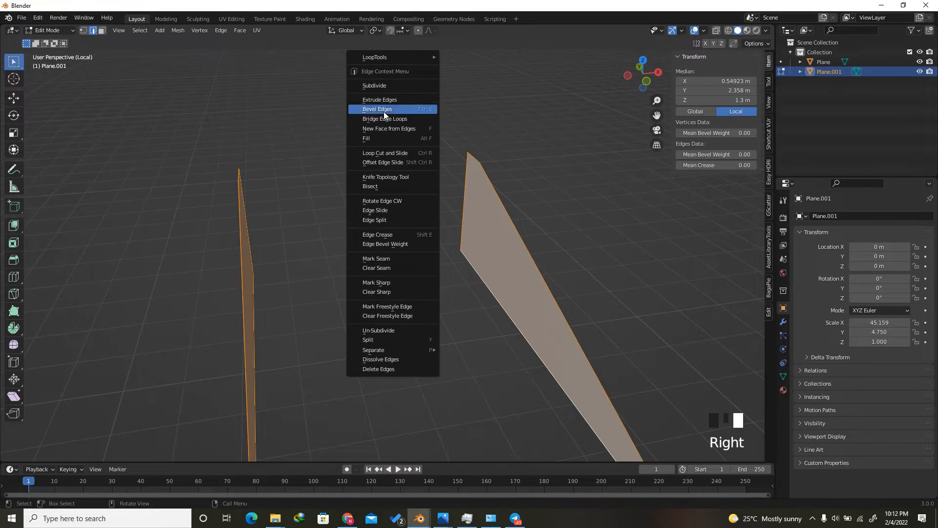
{"action": "left_click", "coordinate": [101, 31]}
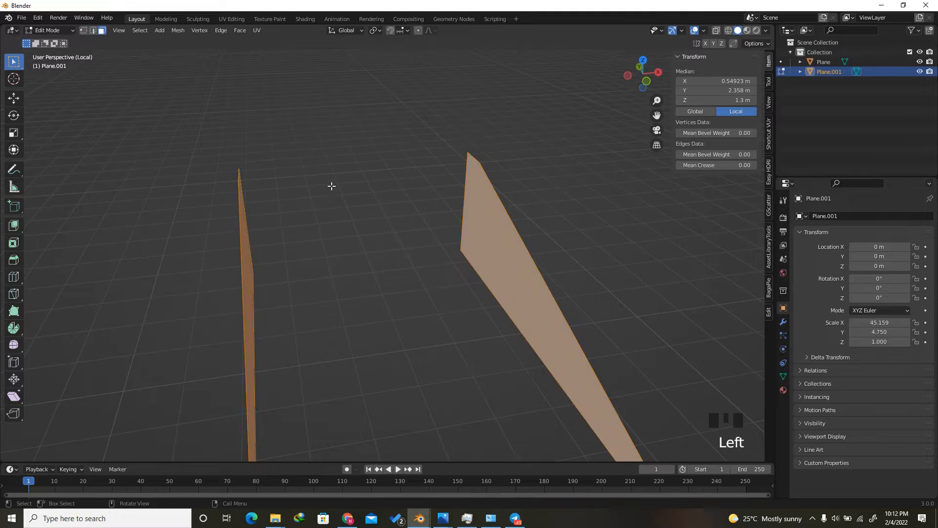
{"action": "scroll", "coordinate": [331, 186], "scroll_direction": "down", "scroll_amount": 3}
{"action": "right_click_drag", "start_coordinate": [335, 213], "coordinate": [323, 249]}
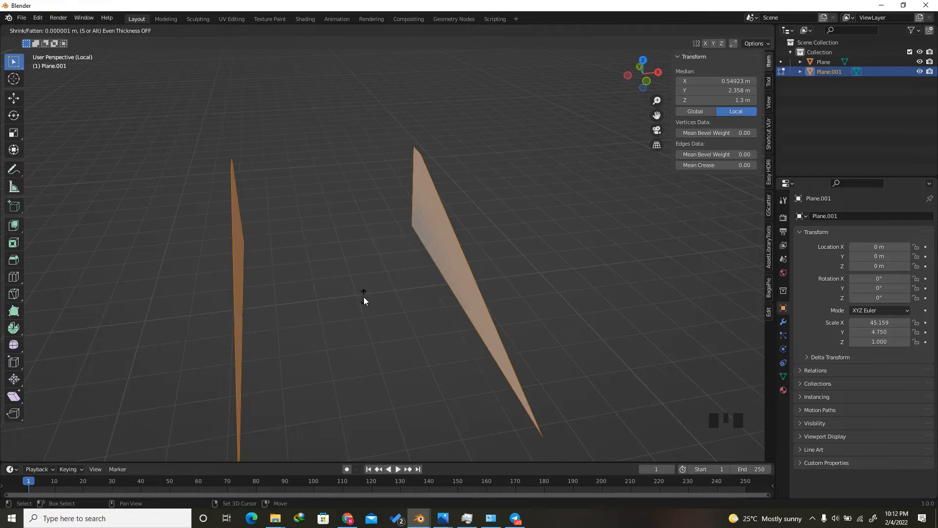
{"action": "left_click", "coordinate": [363, 297]}
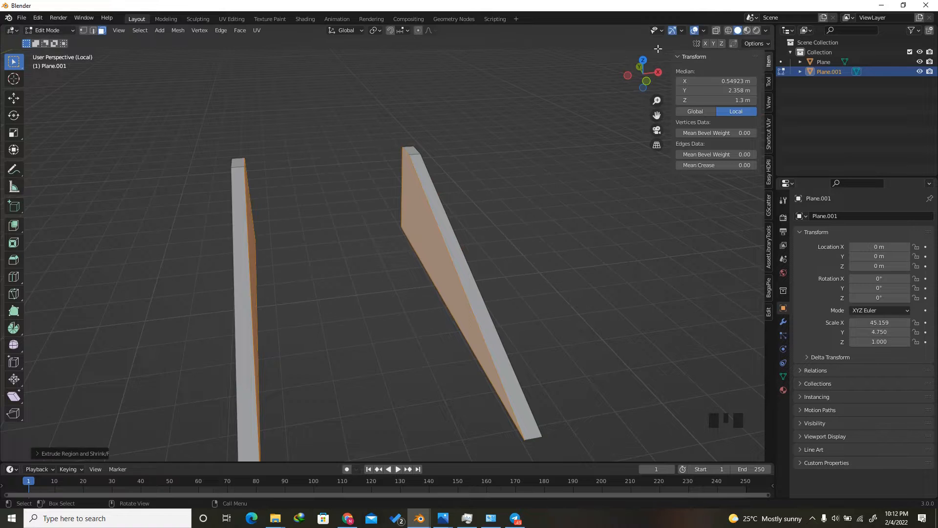
Set the wall extrusion's offset to 0.007 m
{"action": "left_click_drag", "start_coordinate": [644, 96], "coordinate": [601, 107]}
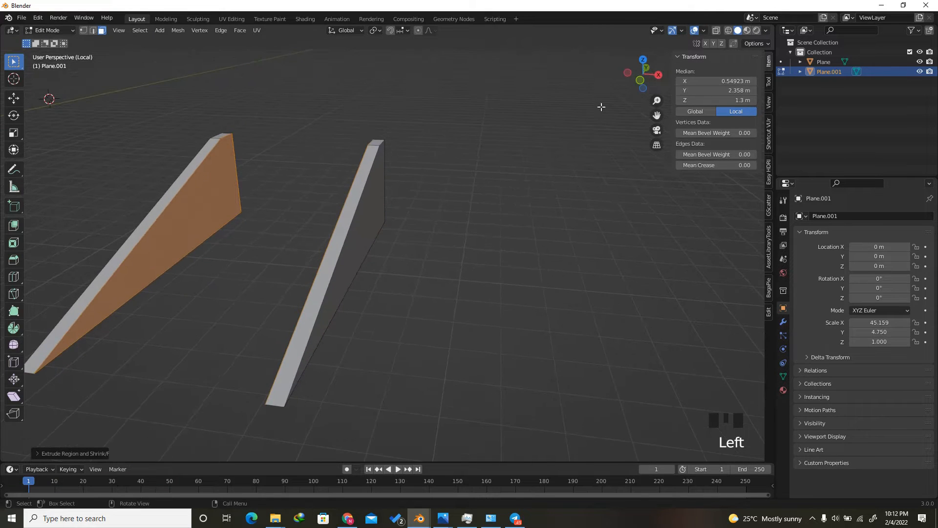
{"action": "left_click", "coordinate": [59, 452]}
{"action": "left_click", "coordinate": [124, 429]}
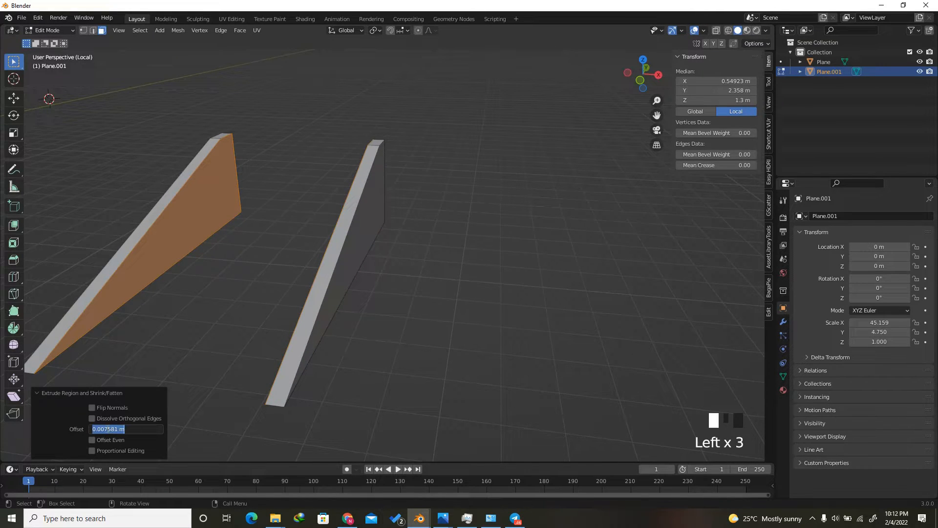
{"action": "type", "text": "0.007"}
{"action": "key", "text": "Return"}
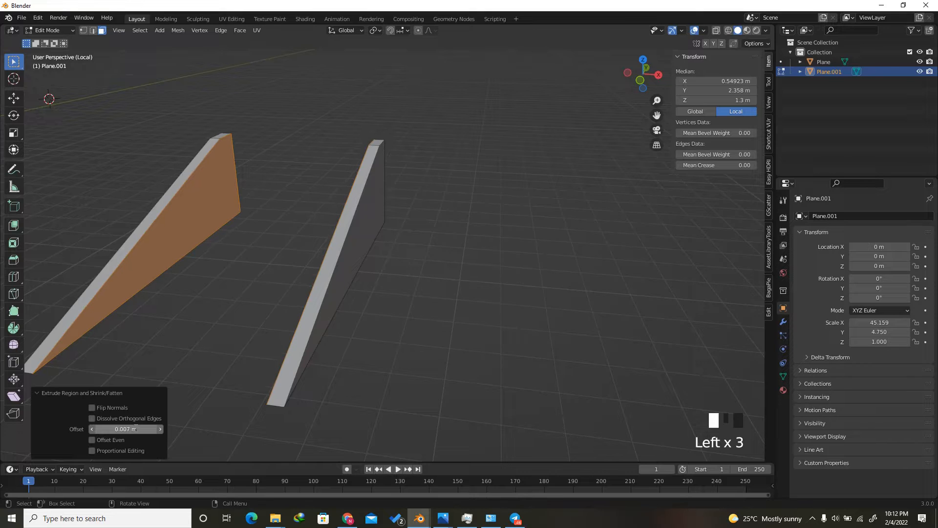
{"action": "scroll", "coordinate": [307, 255], "scroll_direction": "down", "scroll_amount": 3}
{"action": "key", "text": "ctrl+s"}
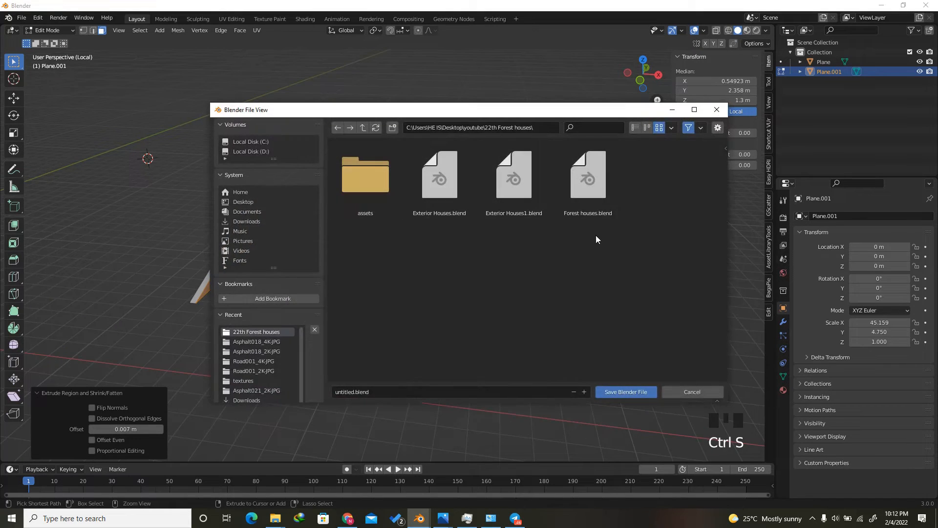
{"action": "key", "text": "Escape"}
Deselect the wall faces, leave local view to inspect the walls beside the gap, and return to Object Mode
{"action": "left_click", "coordinate": [213, 226]}
{"action": "scroll", "coordinate": [214, 226], "scroll_direction": "up", "scroll_amount": 4}
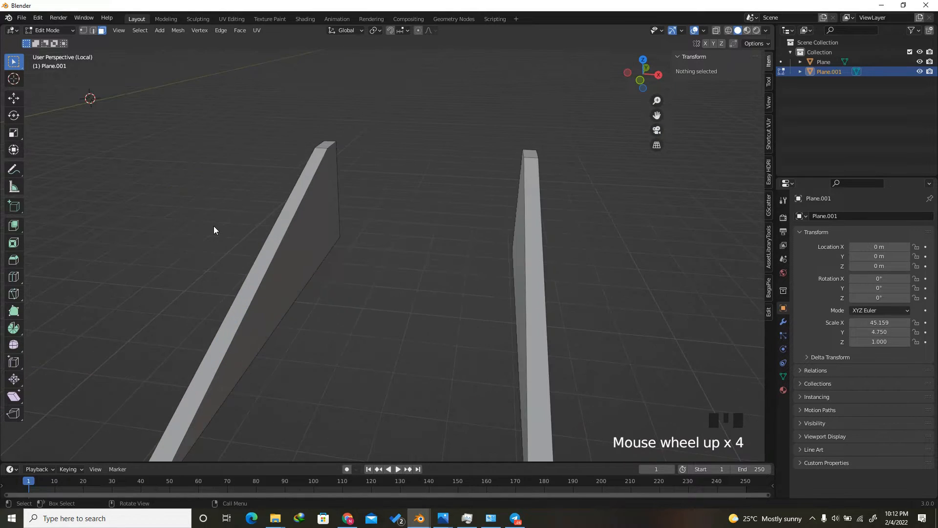
{"action": "key", "text": "KP_Divide"}
{"action": "scroll", "coordinate": [429, 209], "scroll_direction": "down", "scroll_amount": 2}
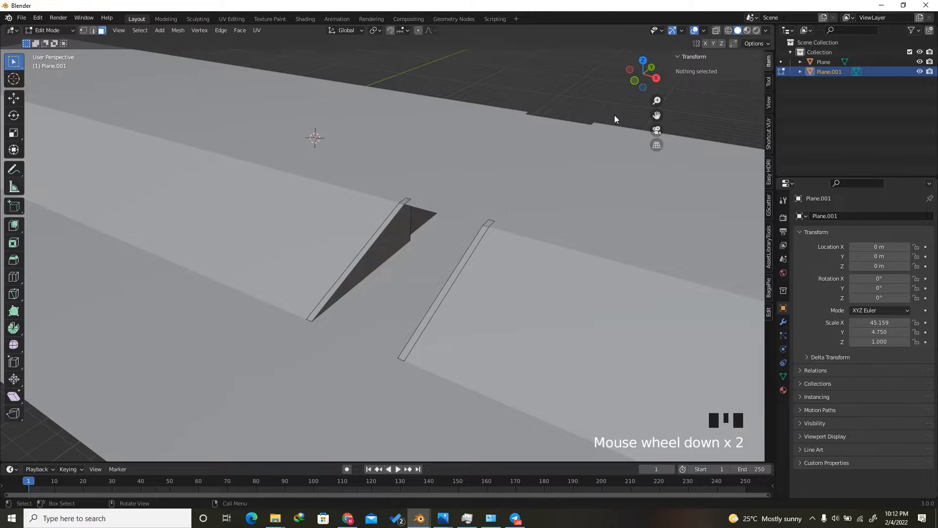
{"action": "left_click_drag", "start_coordinate": [630, 84], "coordinate": [640, 66]}
{"action": "scroll", "coordinate": [380, 194], "scroll_direction": "up", "scroll_amount": 2}
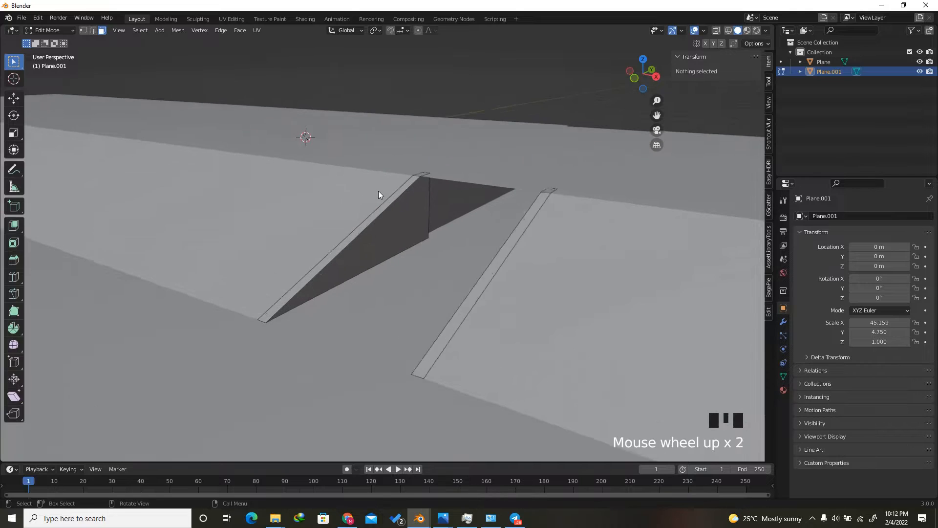
{"action": "scroll", "coordinate": [379, 194], "scroll_direction": "up", "scroll_amount": 1}
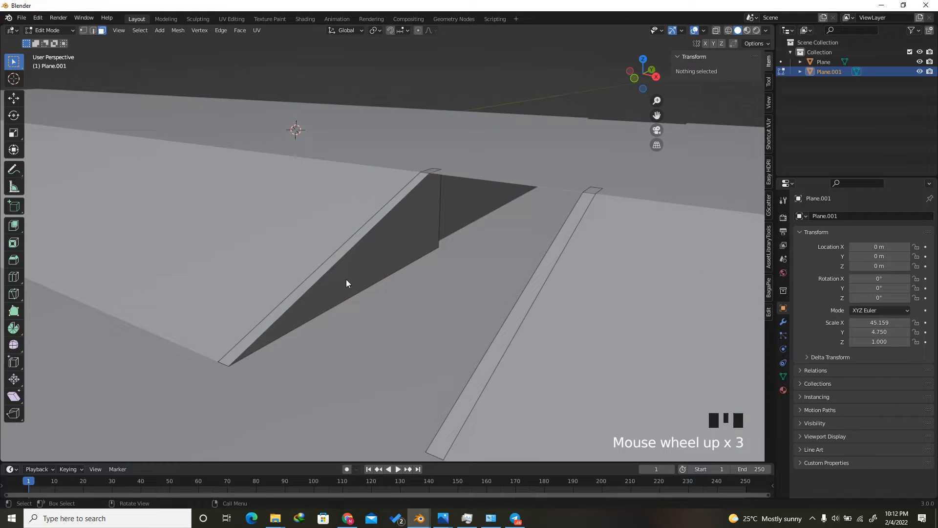
{"action": "scroll", "coordinate": [477, 246], "scroll_direction": "down", "scroll_amount": 3}
{"action": "key", "text": "Tab"}
Place the 3D cursor on the raised surface beside the gap and add a 2 m cube there
{"action": "left_click_drag", "start_coordinate": [637, 70], "coordinate": [649, 82]}
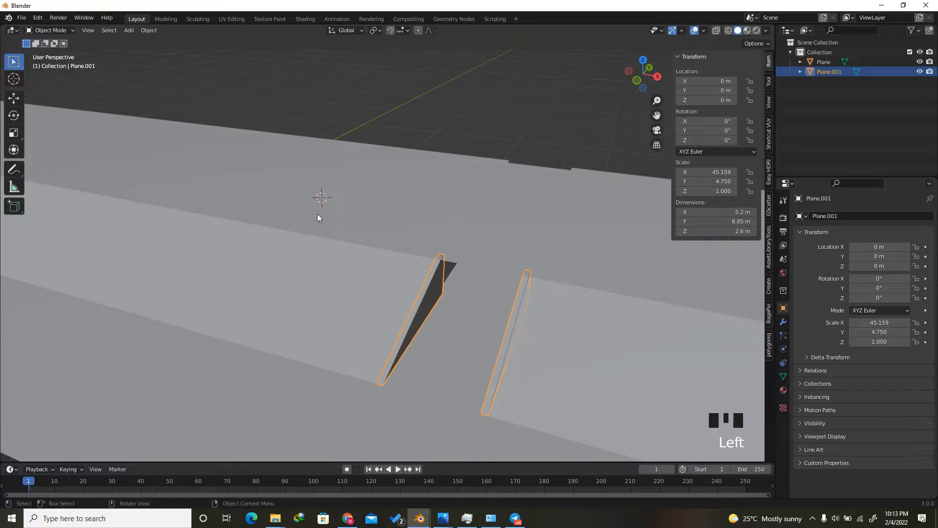
{"action": "key", "text": "shift+a"}
{"action": "right_click", "coordinate": [386, 225], "text": "shift"}
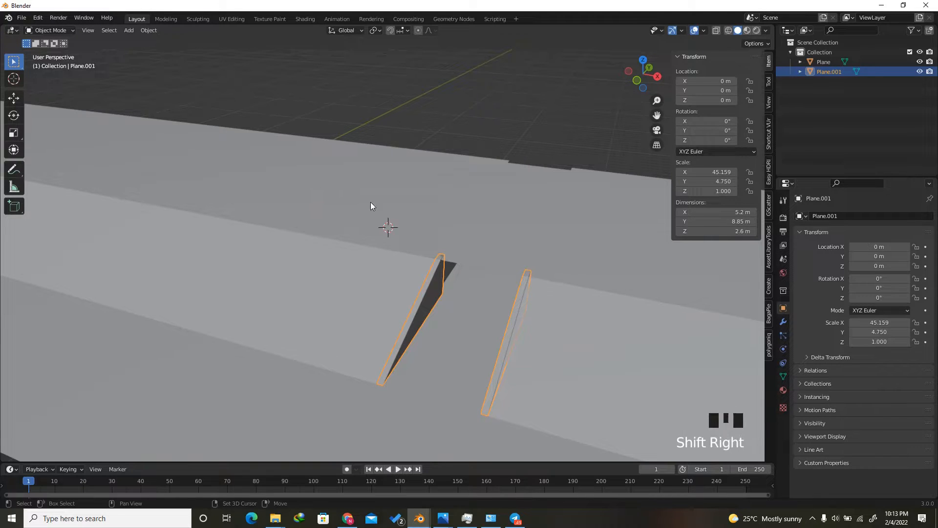
{"action": "key", "text": "shift+a"}
{"action": "mouse_move", "coordinate": [383, 207]}
{"action": "left_click", "coordinate": [413, 217]}
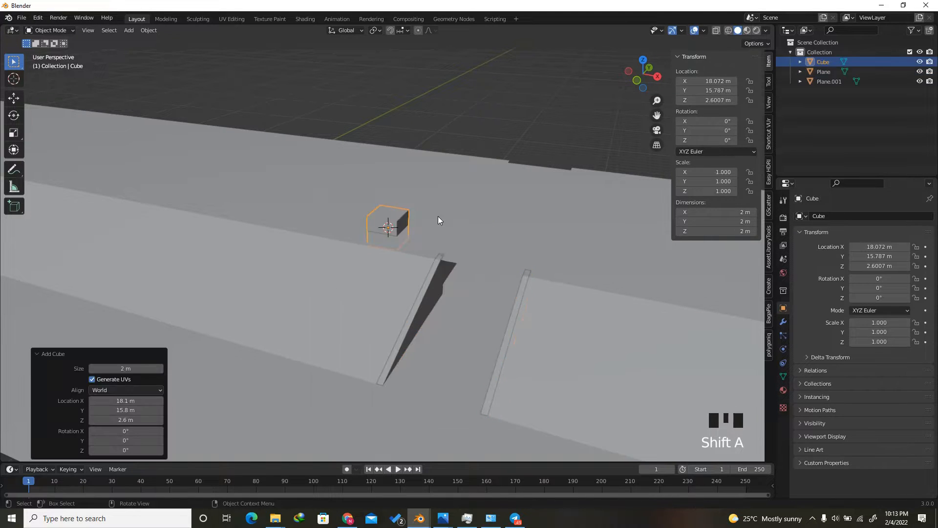
Raise the cube 1 m along the Z axis
{"action": "scroll", "coordinate": [438, 216], "scroll_direction": "up", "scroll_amount": 2}
{"action": "key", "text": "g"}
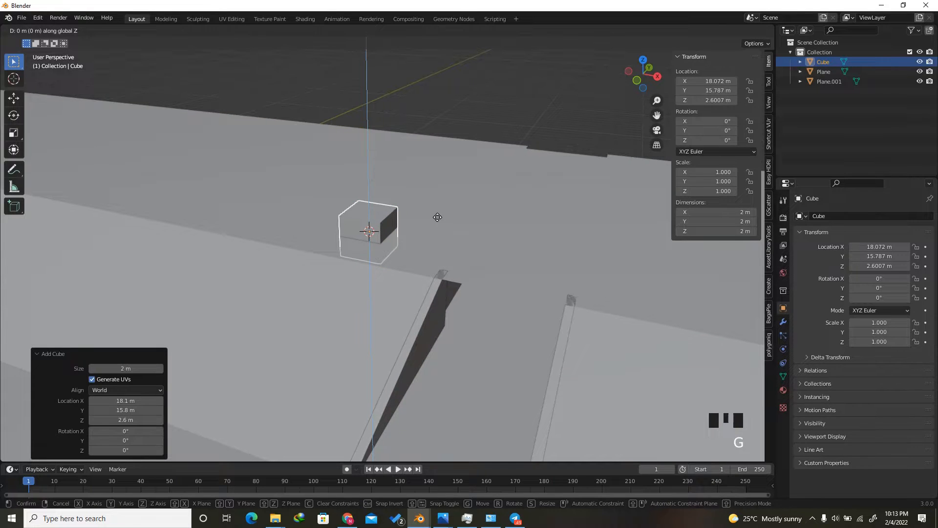
{"action": "key", "text": "1"}
{"action": "key", "text": "Return"}
{"action": "scroll", "coordinate": [391, 226], "scroll_direction": "up", "scroll_amount": 1}
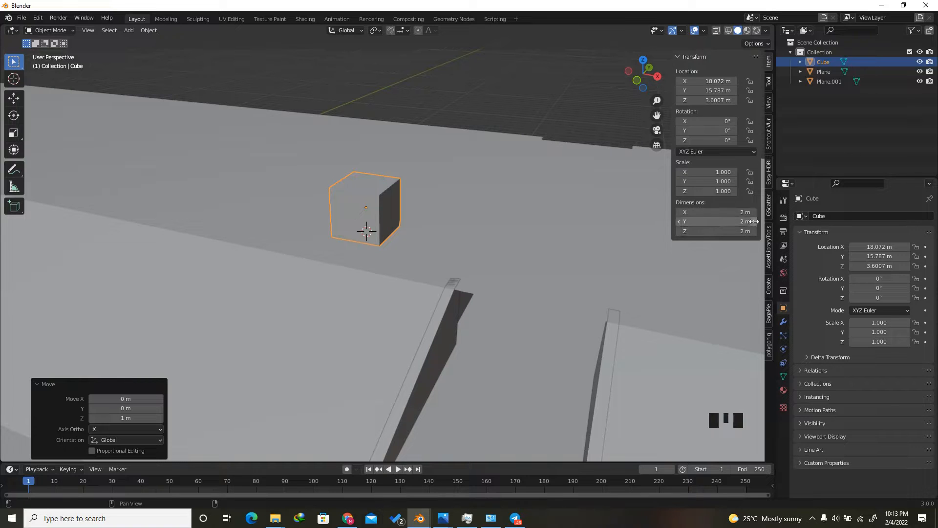
Set the transform pivot point to the 3D cursor and try scaling the cube along Z
{"action": "left_click_drag", "start_coordinate": [630, 78], "coordinate": [630, 54]}
{"action": "scroll", "coordinate": [377, 243], "scroll_direction": "up", "scroll_amount": 4}
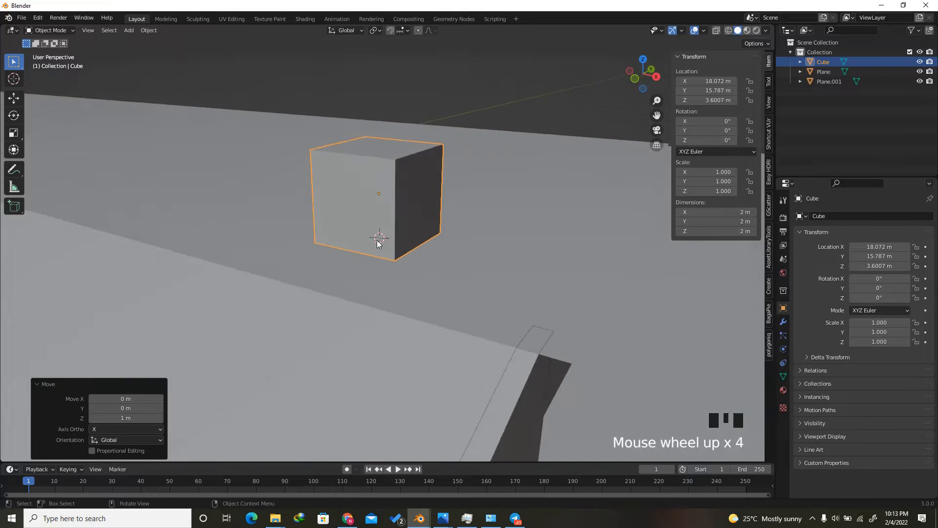
{"action": "left_click", "coordinate": [375, 30]}
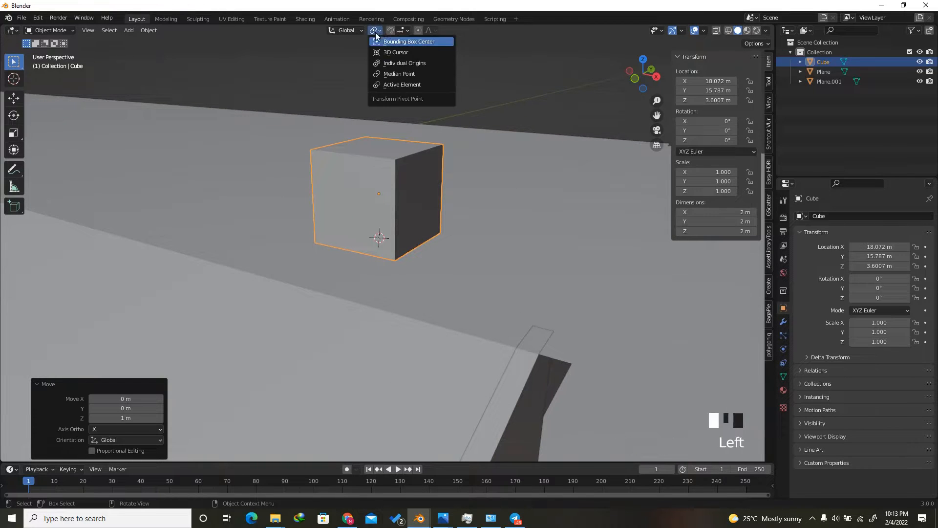
{"action": "left_click", "coordinate": [391, 57]}
{"action": "left_click_drag", "start_coordinate": [638, 76], "coordinate": [613, 94]}
{"action": "key", "text": "s"}
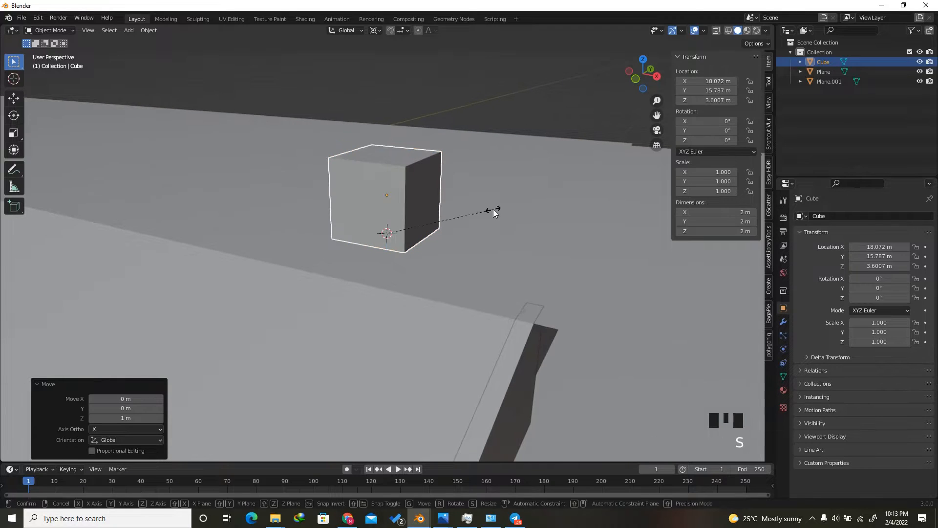
{"action": "key", "text": "z"}
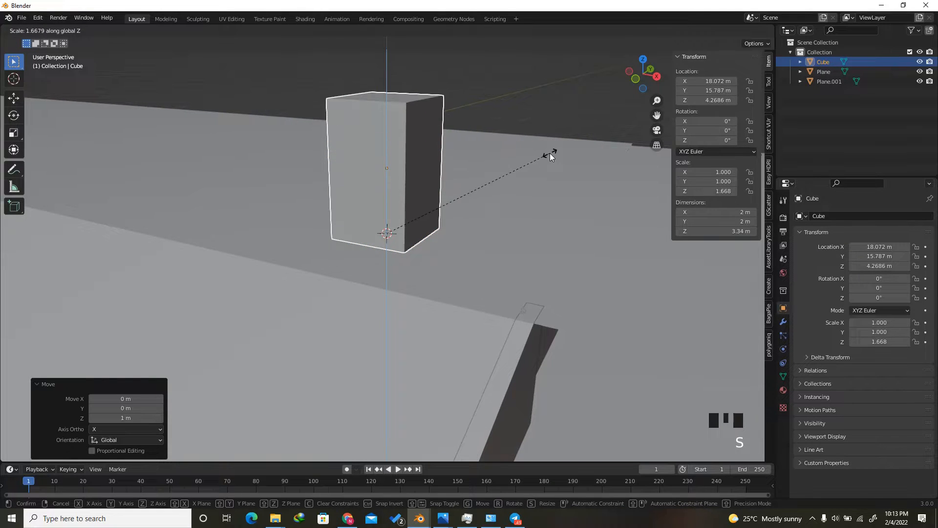
{"action": "right_click", "coordinate": [549, 154]}
Switch the transform pivot point to Median Point and try scaling the cube uniformly
{"action": "left_click_drag", "start_coordinate": [634, 76], "coordinate": [669, 66]}
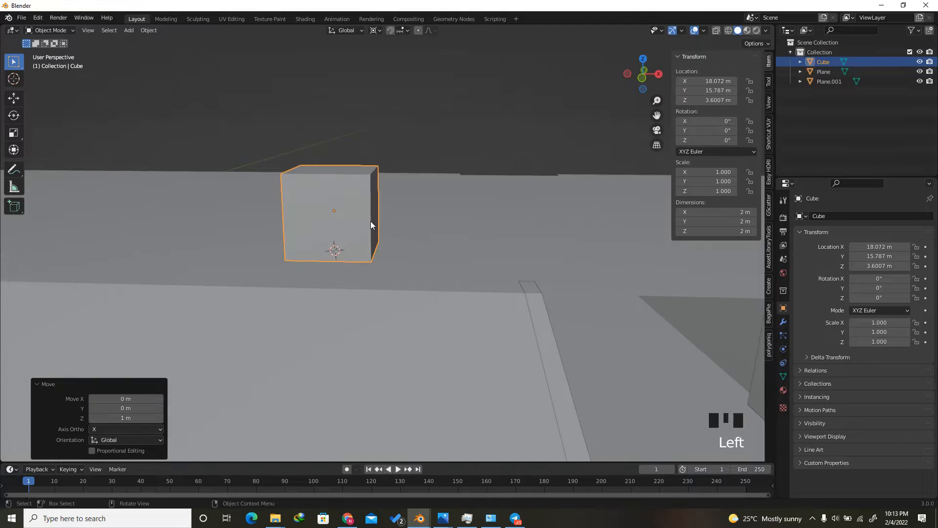
{"action": "left_click", "coordinate": [375, 30]}
{"action": "left_click", "coordinate": [402, 73]}
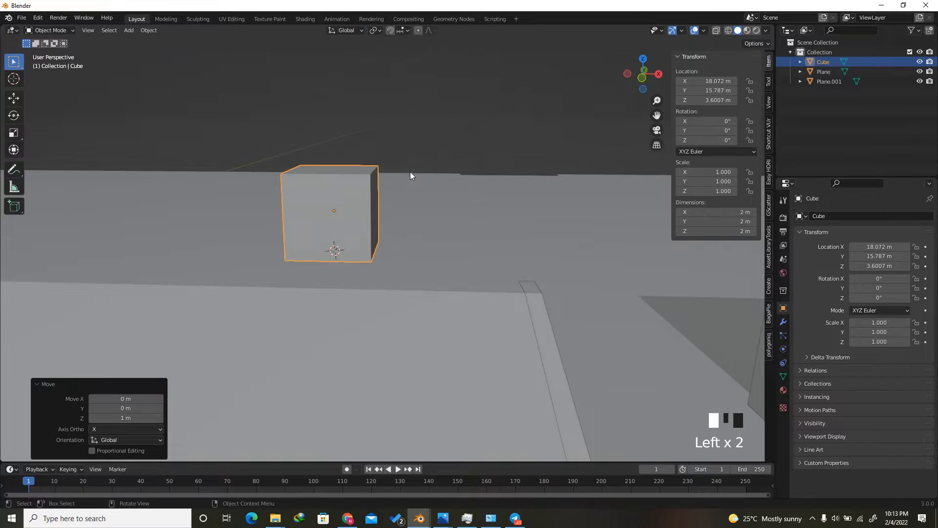
{"action": "scroll", "coordinate": [412, 208], "scroll_direction": "down", "scroll_amount": 1}
{"action": "key", "text": "s"}
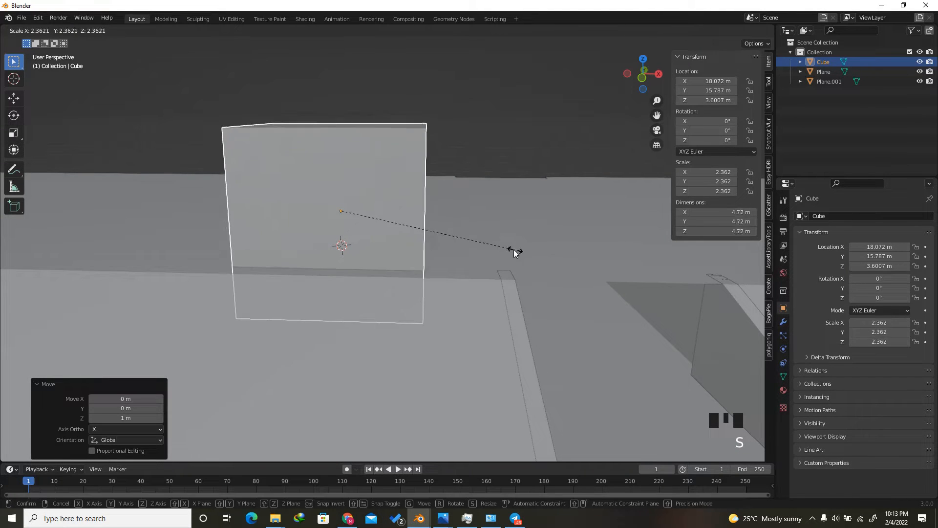
{"action": "right_click", "coordinate": [504, 258]}
{"action": "scroll", "coordinate": [337, 217], "scroll_direction": "up", "scroll_amount": 1}
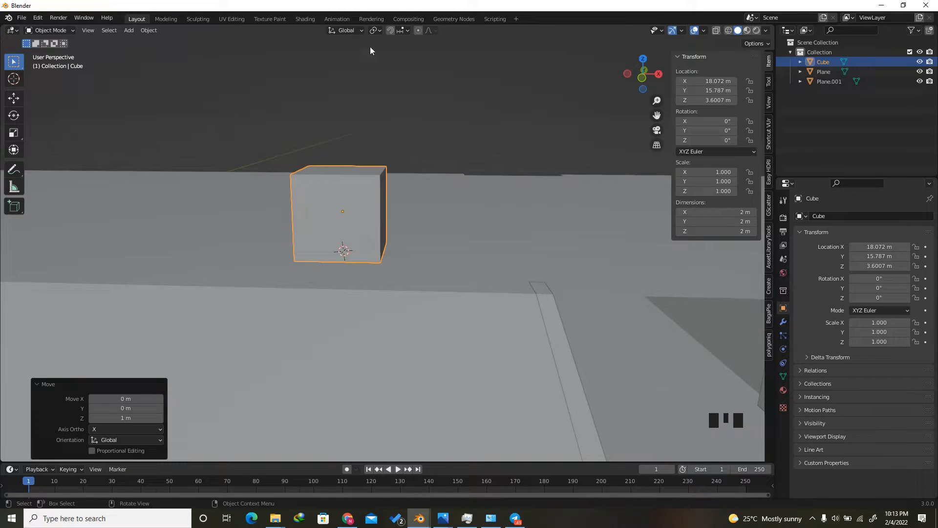
Set the transform pivot point to the 3D cursor and stretch the cube along Z to about 4.7 m tall
{"action": "left_click", "coordinate": [375, 30]}
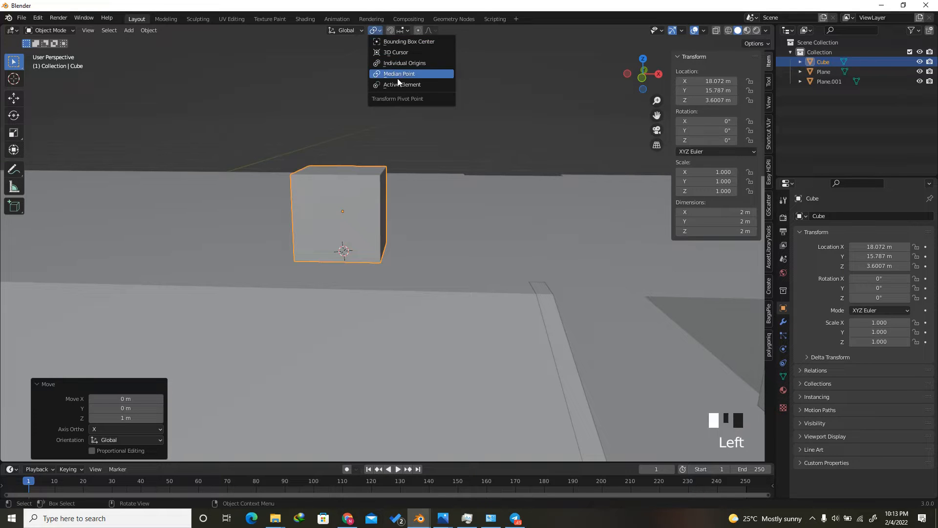
{"action": "left_click", "coordinate": [396, 52]}
{"action": "scroll", "coordinate": [358, 254], "scroll_direction": "up", "scroll_amount": 3}
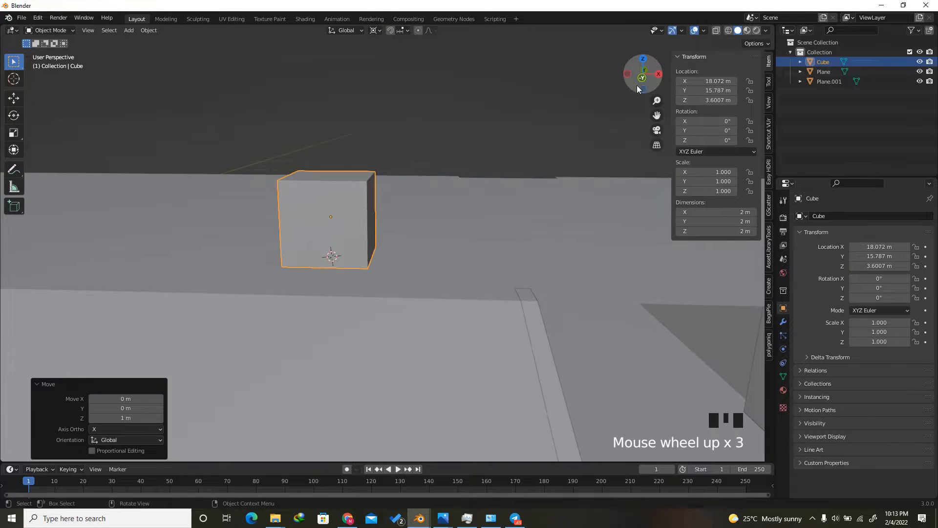
{"action": "left_click_drag", "start_coordinate": [637, 85], "coordinate": [619, 90]}
{"action": "scroll", "coordinate": [393, 222], "scroll_direction": "up", "scroll_amount": 4}
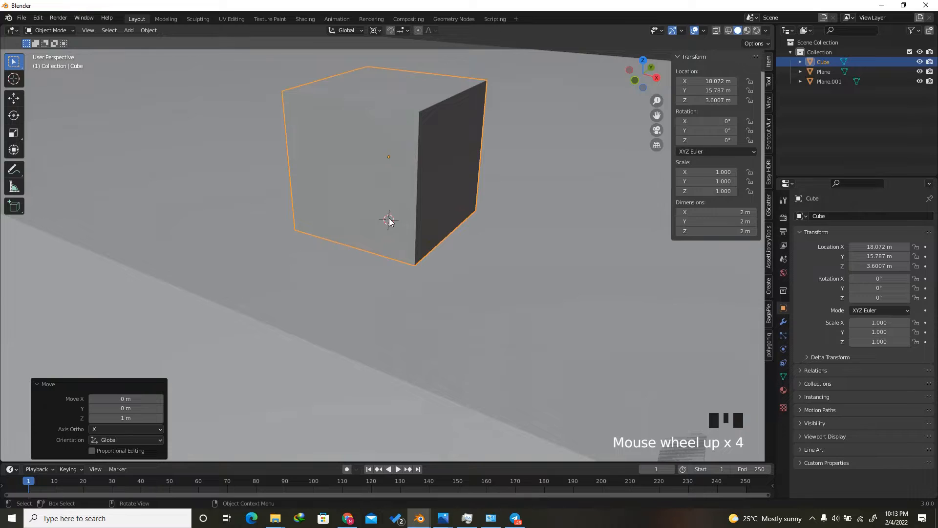
{"action": "scroll", "coordinate": [389, 222], "scroll_direction": "down", "scroll_amount": 3}
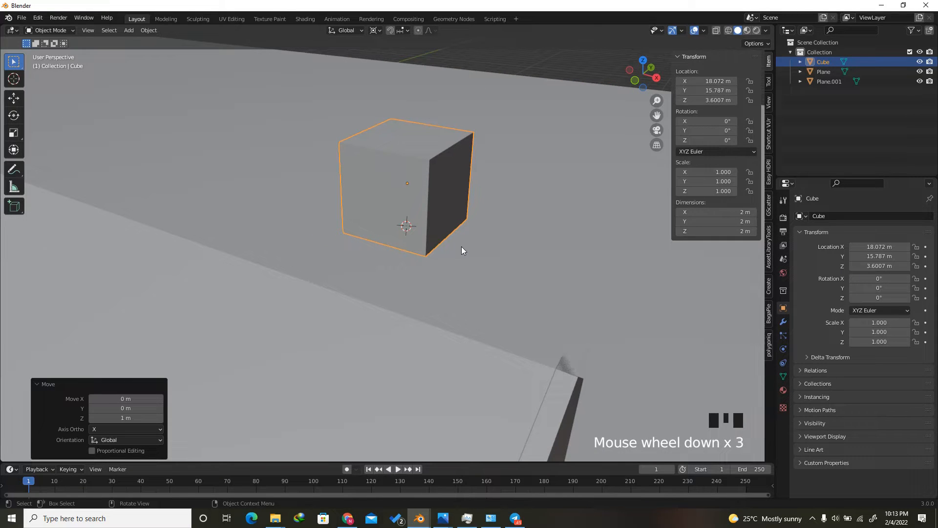
{"action": "key", "text": "s"}
{"action": "key", "text": "z"}
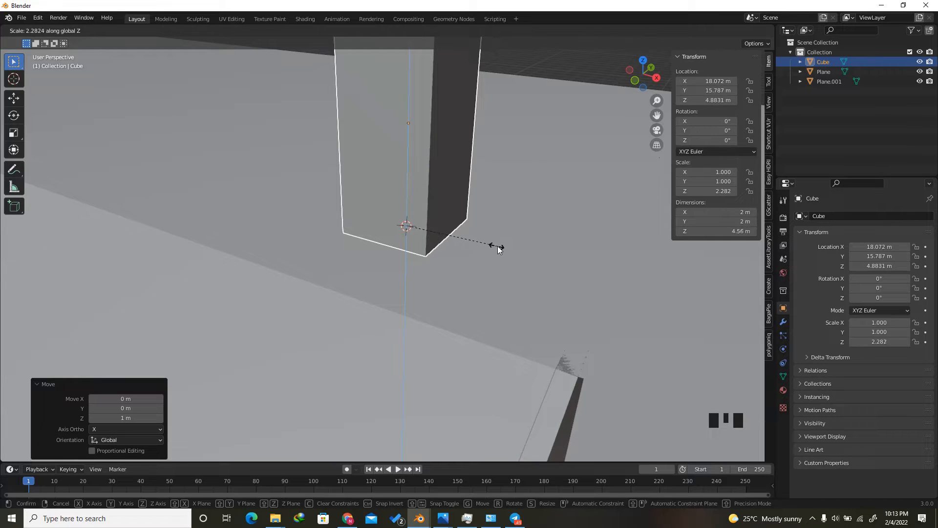
{"action": "left_click", "coordinate": [531, 260]}
Set the cube's Z dimension to 4.6 m
{"action": "scroll", "coordinate": [462, 266], "scroll_direction": "down", "scroll_amount": 4}
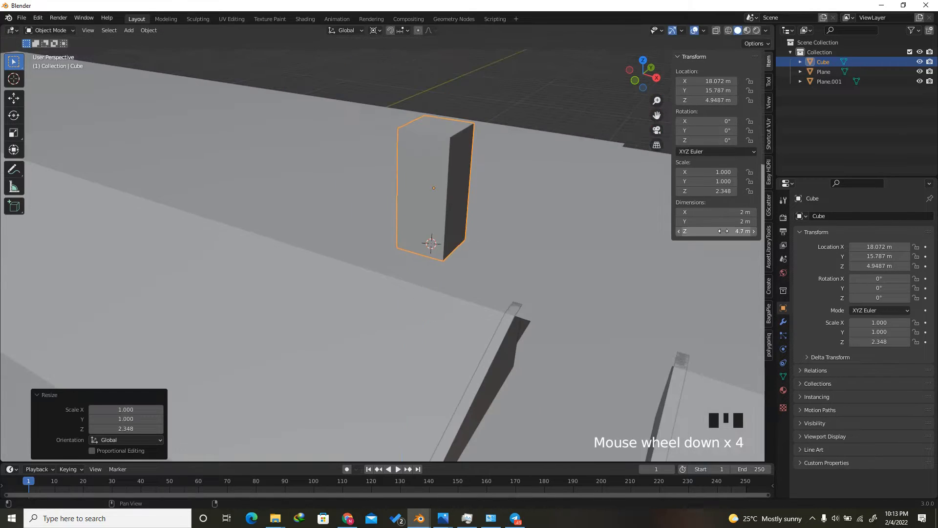
{"action": "left_click", "coordinate": [725, 231]}
{"action": "type", "text": "4.6"}
{"action": "key", "text": "Return"}
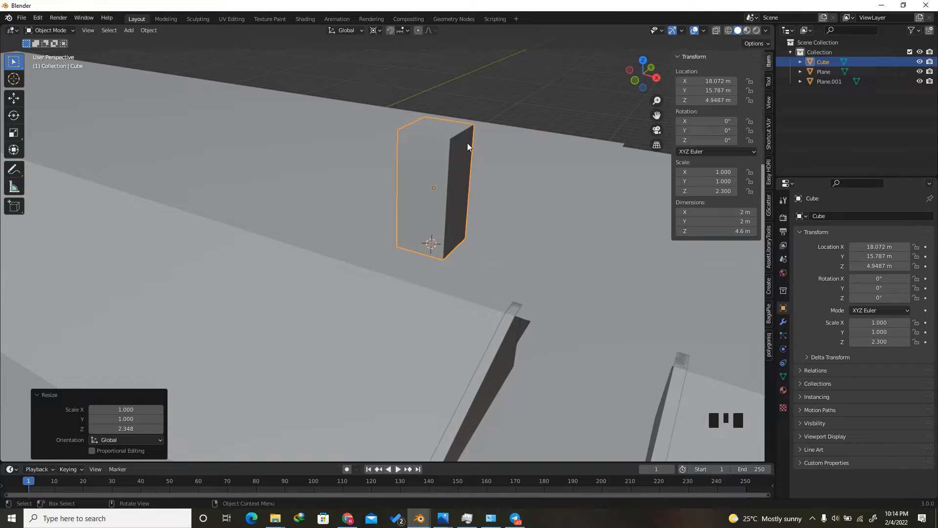
Enable face snapping and move the cube down along Z by about 0.05 m so its base sits on the strip
{"action": "left_click_drag", "start_coordinate": [635, 70], "coordinate": [634, 49]}
{"action": "scroll", "coordinate": [464, 286], "scroll_direction": "up", "scroll_amount": 9}
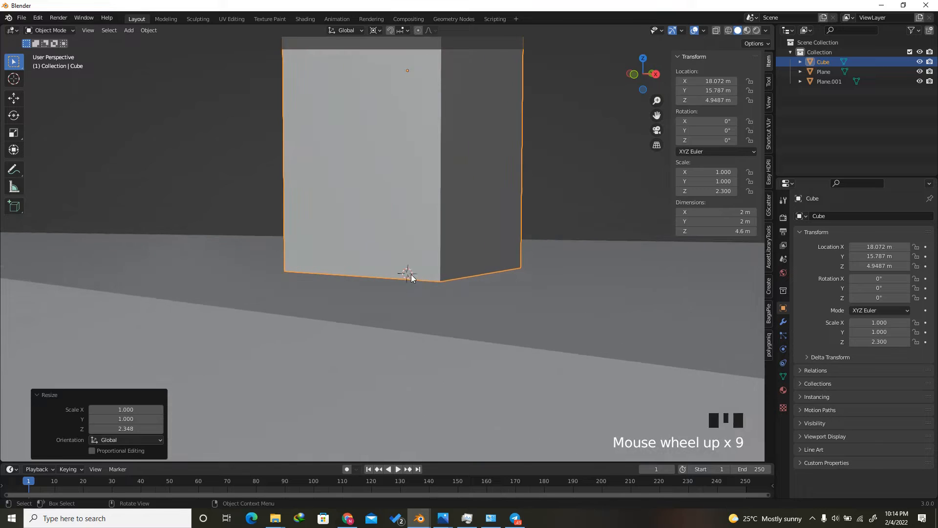
{"action": "scroll", "coordinate": [473, 240], "scroll_direction": "down", "scroll_amount": 5}
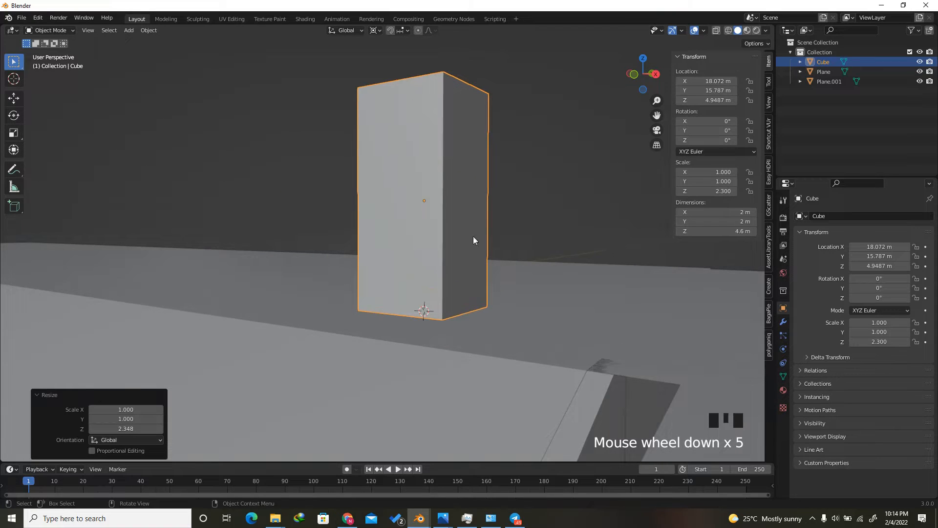
{"action": "left_click", "coordinate": [400, 31]}
{"action": "left_click", "coordinate": [383, 90]}
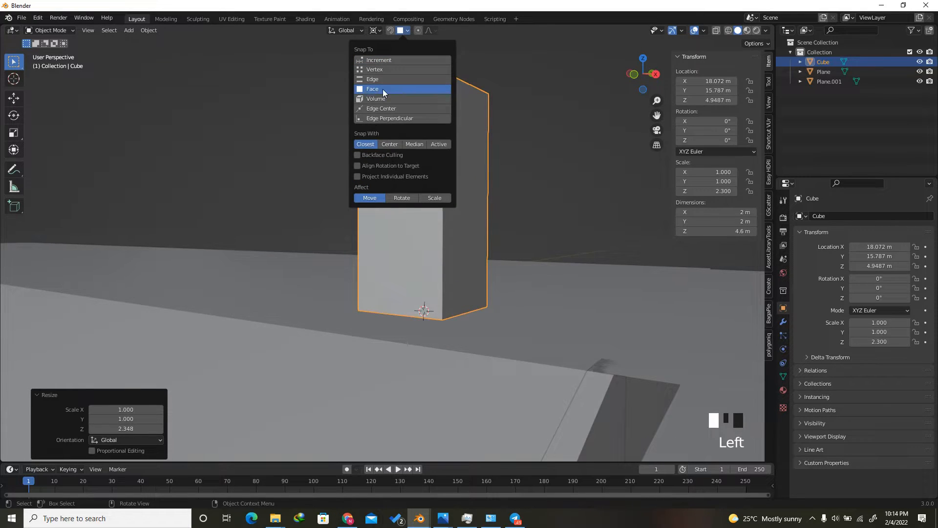
{"action": "left_click", "coordinate": [390, 30]}
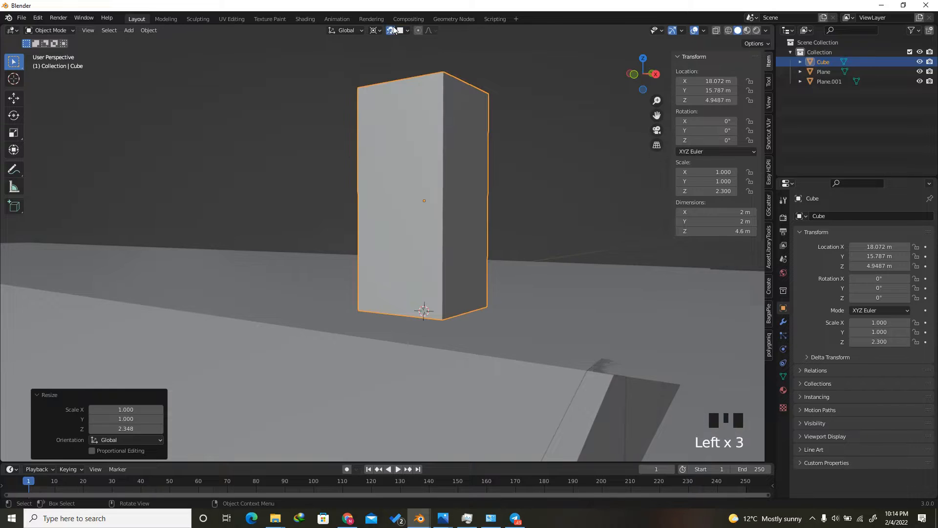
{"action": "key", "text": "g"}
{"action": "key", "text": "z"}
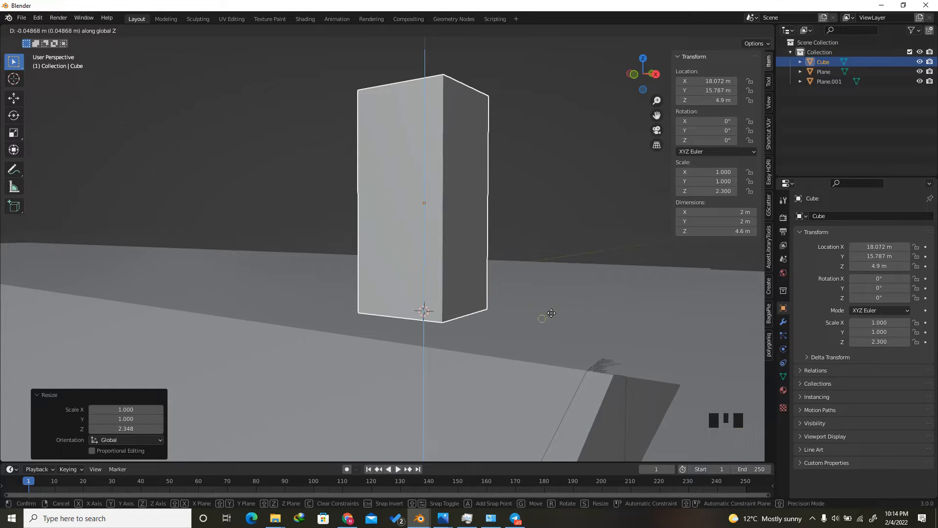
{"action": "left_click", "coordinate": [509, 314]}
{"action": "left_click_drag", "start_coordinate": [635, 75], "coordinate": [567, 233]}
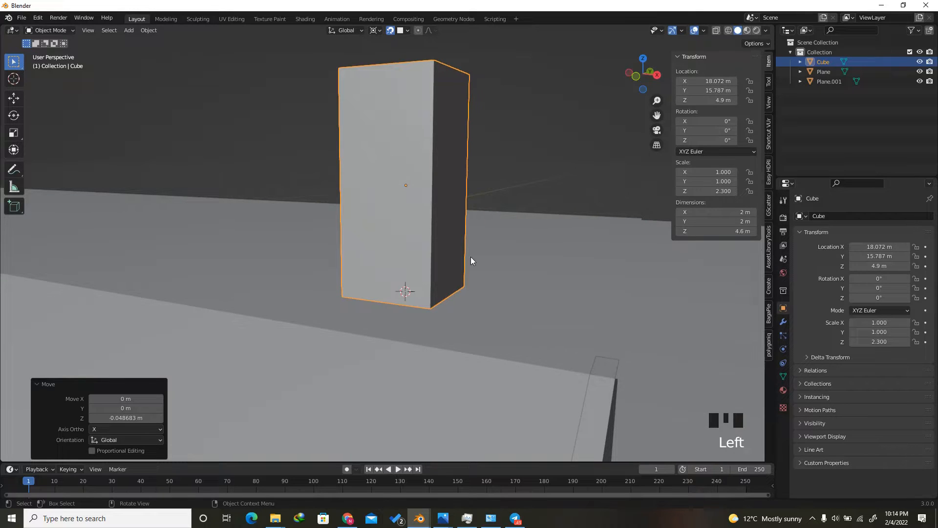
Set the cube's dimensions to 18.5 m along X and 8.6 m along Y
{"action": "left_click", "coordinate": [714, 222]}
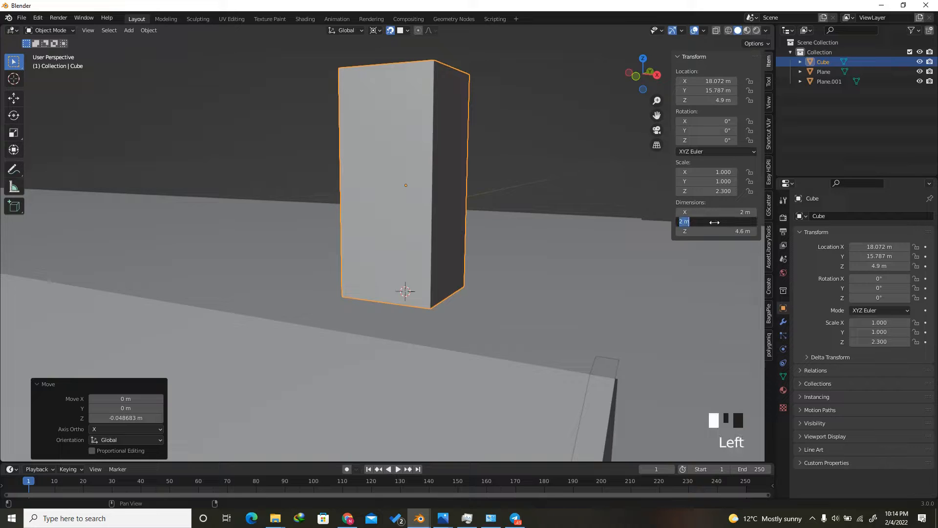
{"action": "type", "text": "18.5"}
{"action": "key", "text": "Return"}
{"action": "scroll", "coordinate": [750, 239], "scroll_direction": "down", "scroll_amount": 4}
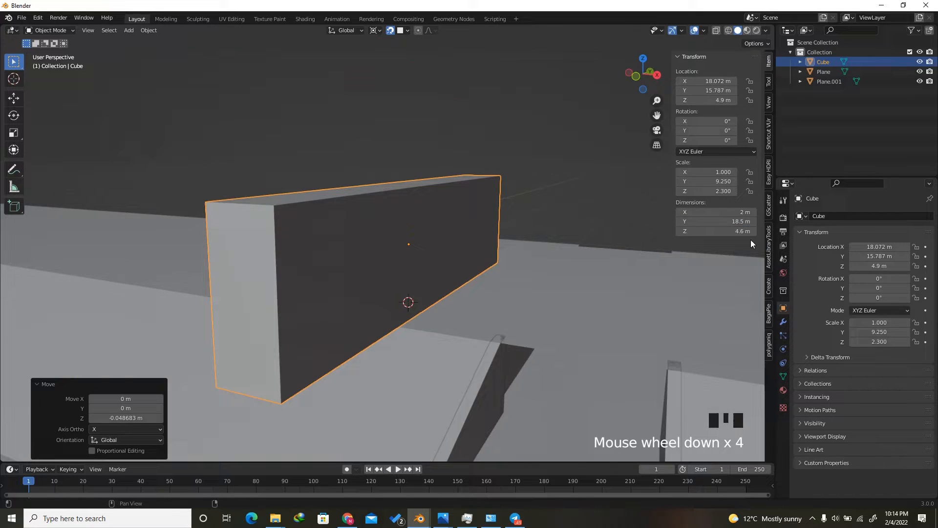
{"action": "key", "text": "ctrl+c"}
{"action": "double_click", "coordinate": [727, 211]}
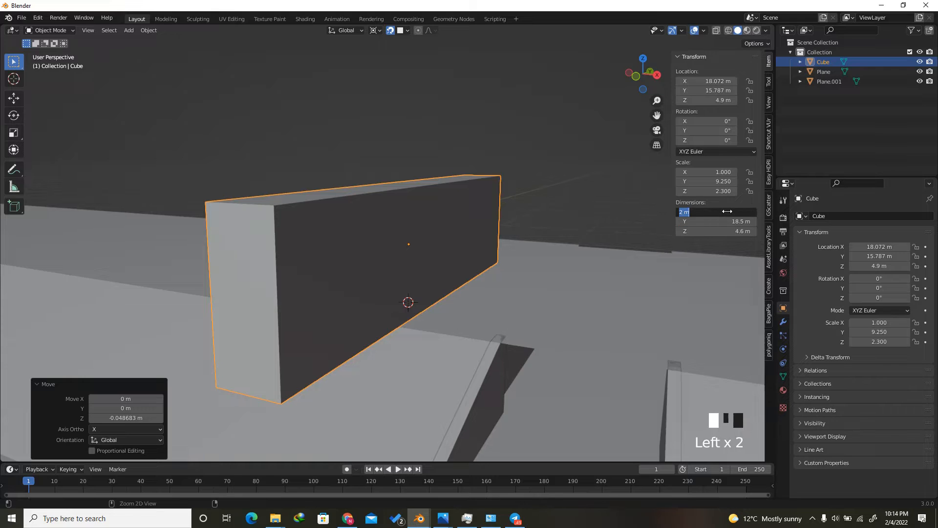
{"action": "key", "text": "ctrl+v"}
{"action": "key", "text": "Return"}
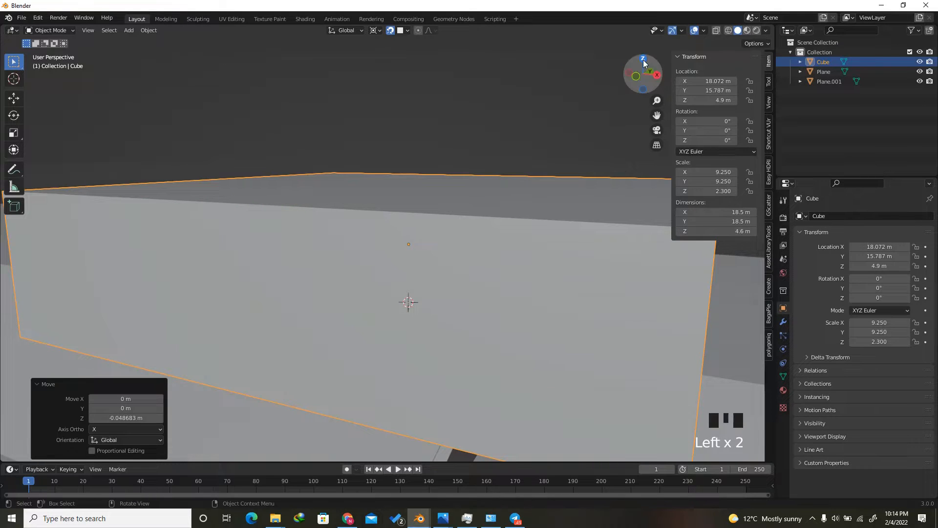
{"action": "left_click", "coordinate": [718, 221]}
{"action": "type", "text": "8.6"}
{"action": "key", "text": "Return"}
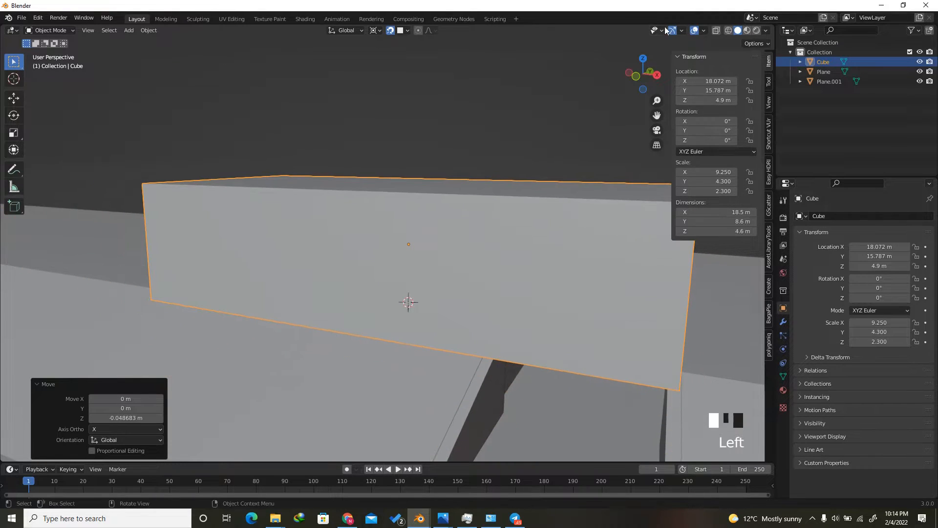
Set snapping to edges and align the cube's +X side with the ramp's outer wall and its front with the slope's upper edge
{"action": "left_click", "coordinate": [642, 58]}
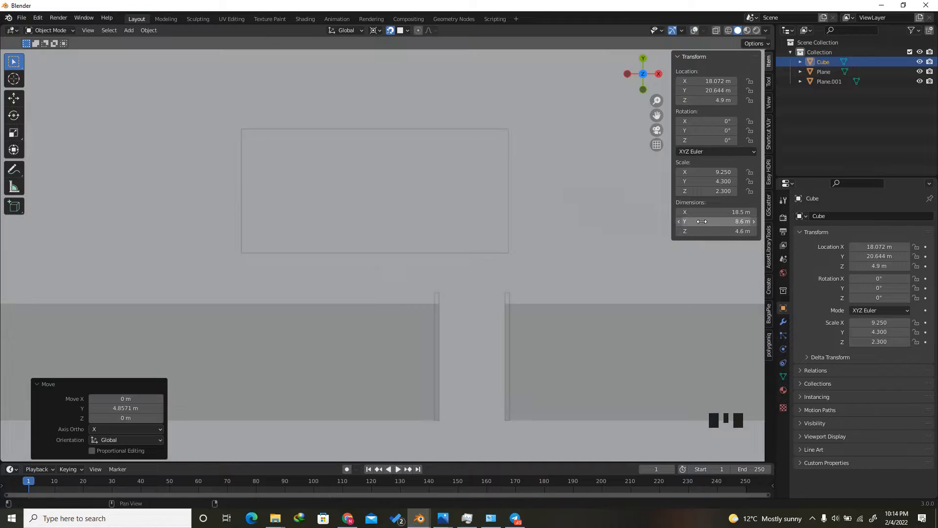
{"action": "left_click", "coordinate": [407, 30]}
{"action": "left_click", "coordinate": [383, 87]}
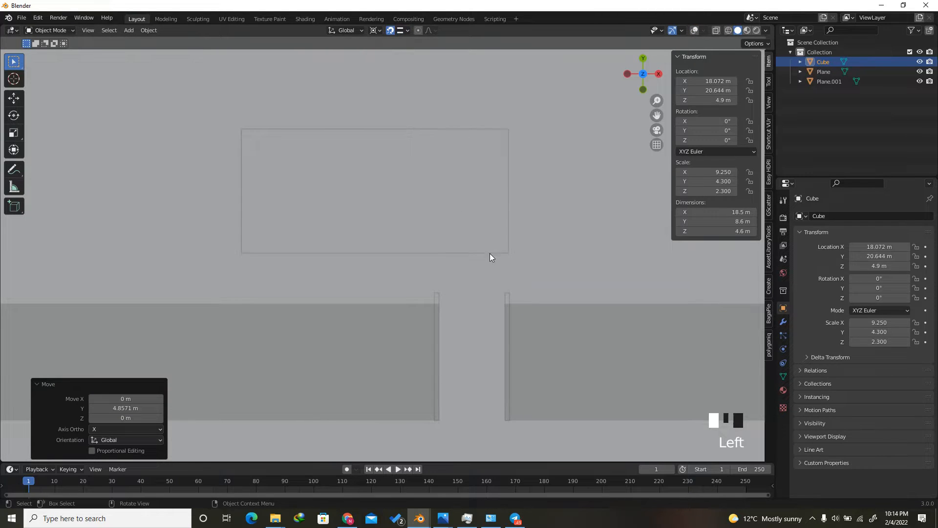
{"action": "key", "text": "g"}
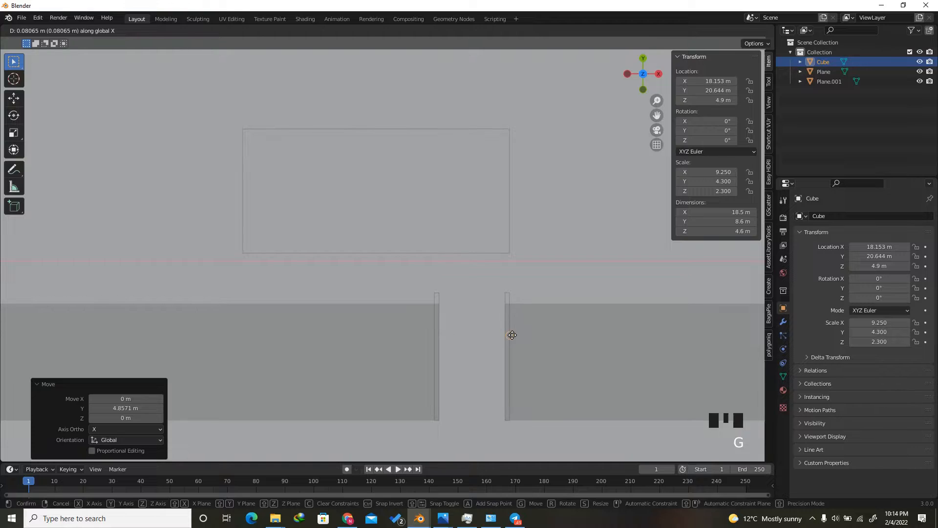
{"action": "scroll", "coordinate": [479, 272], "scroll_direction": "up", "scroll_amount": 2}
{"action": "key", "text": "y"}
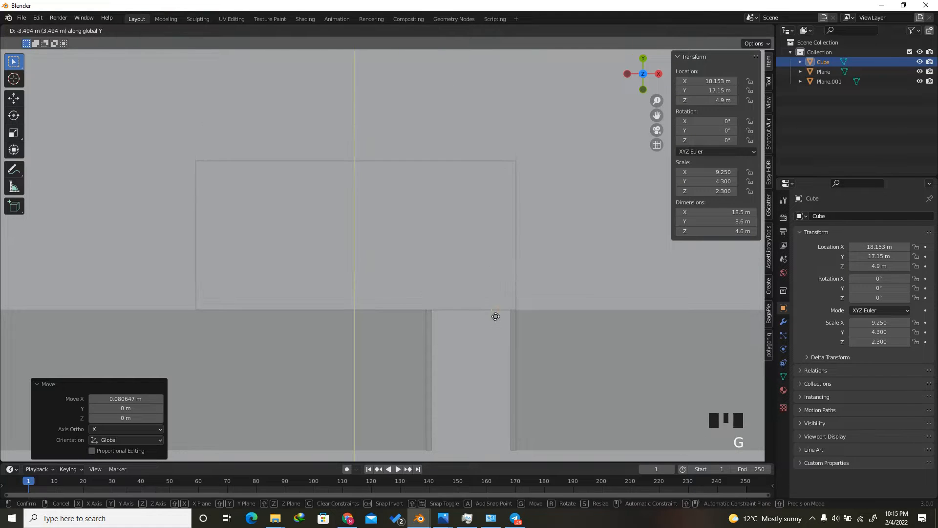
{"action": "left_click", "coordinate": [538, 308]}
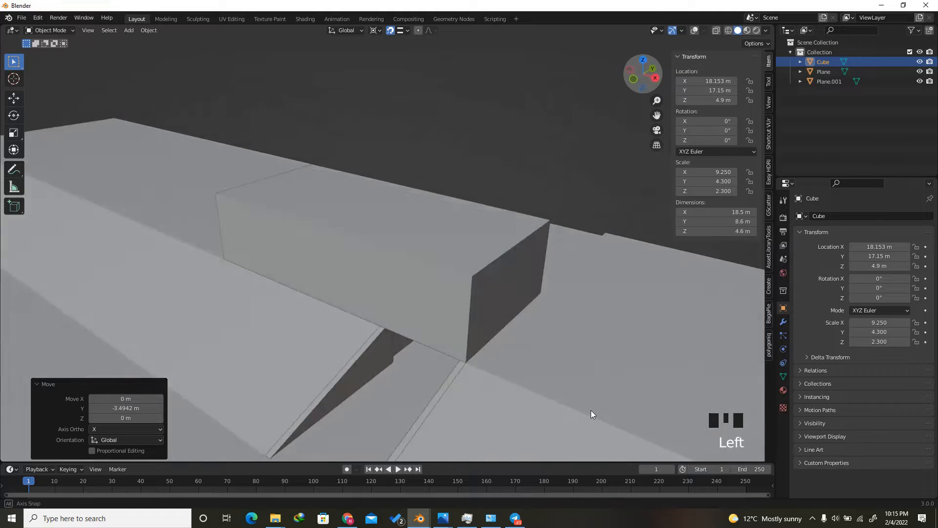
{"action": "middle_click_drag", "start_coordinate": [590, 410], "coordinate": [562, 381]}
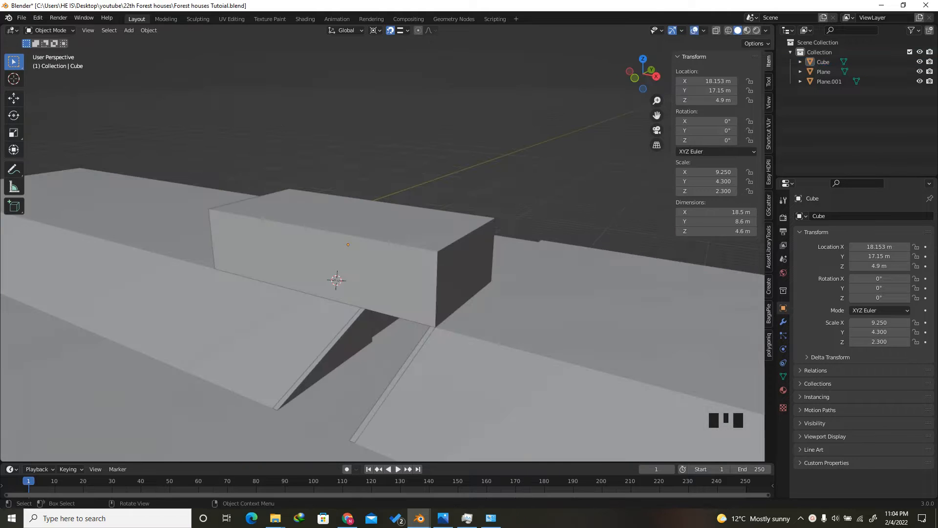
Edit the cube's mesh and add one loop cut across its length, slid fully to the +X end
{"action": "left_click", "coordinate": [429, 233]}
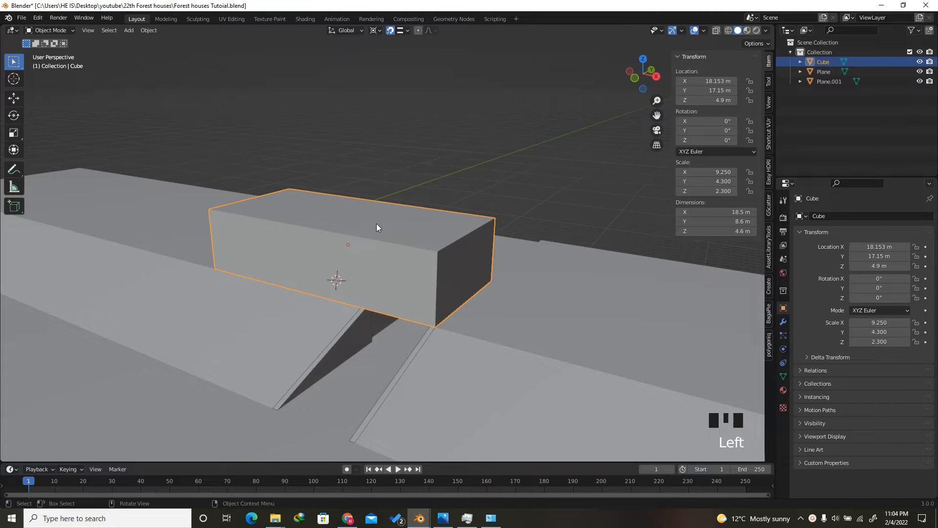
{"action": "key", "text": "Tab"}
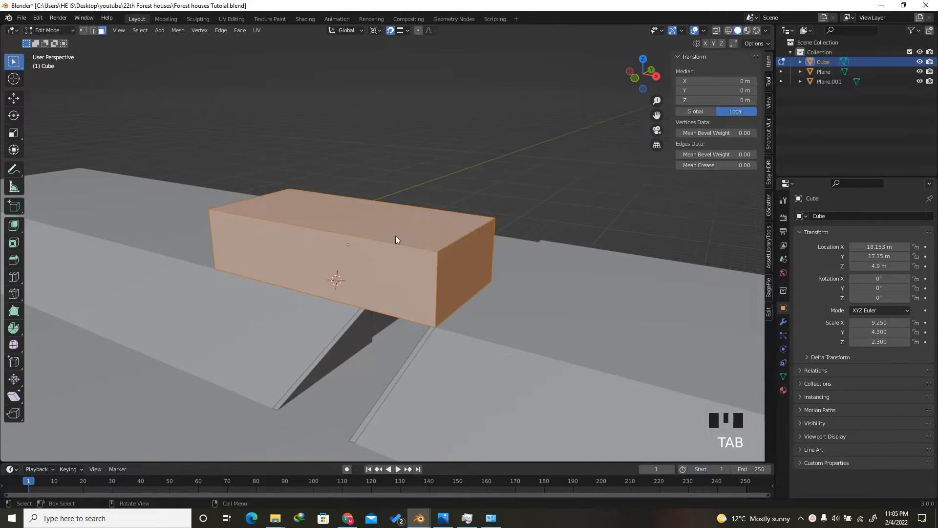
{"action": "left_click_drag", "start_coordinate": [638, 68], "coordinate": [638, 80]}
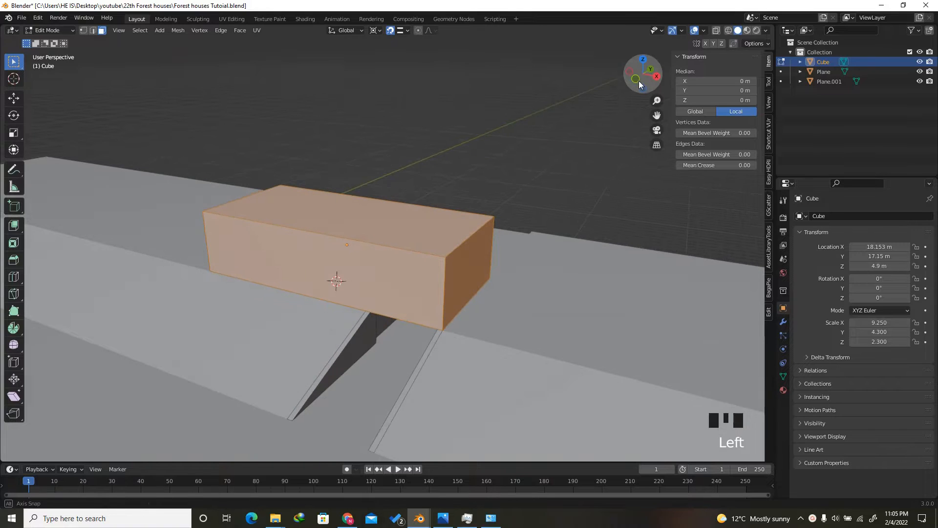
{"action": "key", "text": "ctrl+r"}
{"action": "left_click", "coordinate": [349, 221]}
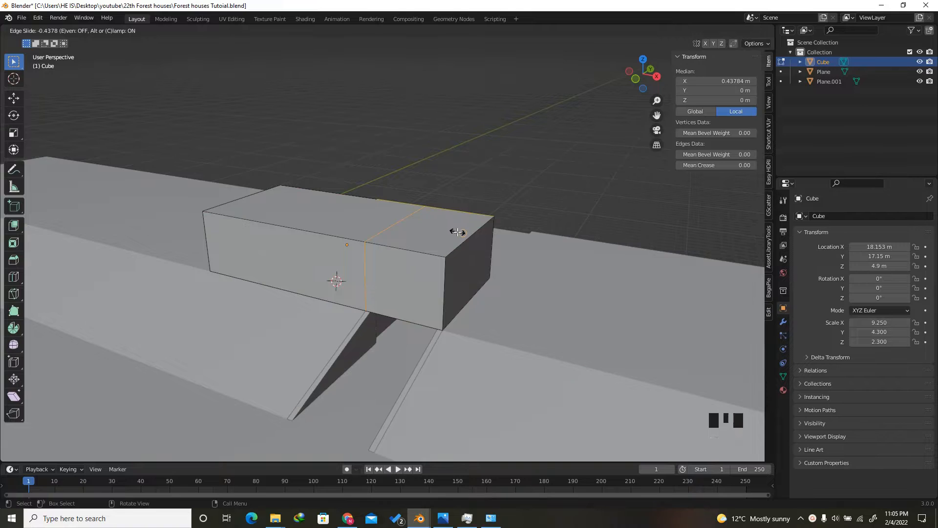
{"action": "left_click", "coordinate": [497, 252]}
{"action": "scroll", "coordinate": [476, 240], "scroll_direction": "up", "scroll_amount": 1}
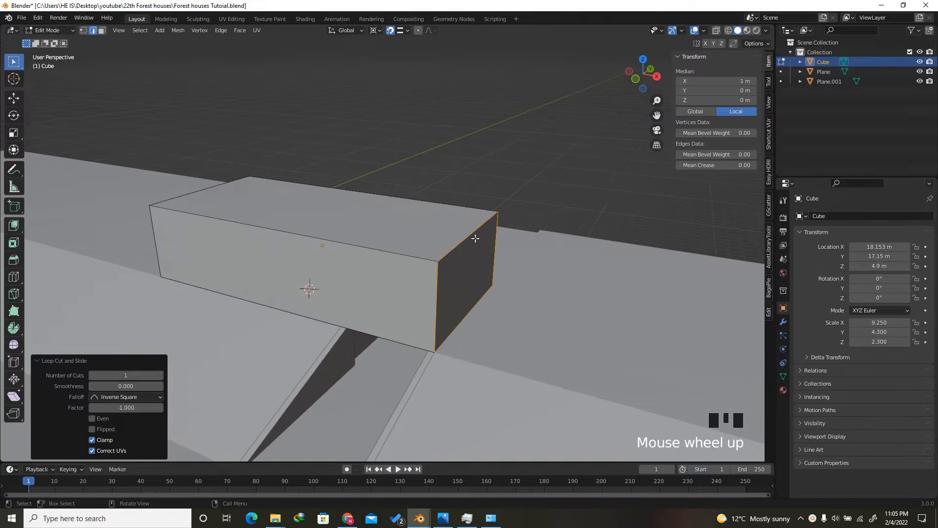
Turn off snapping and move the new edge loop -0.85 m along X from the cube's end
{"action": "left_click", "coordinate": [391, 30]}
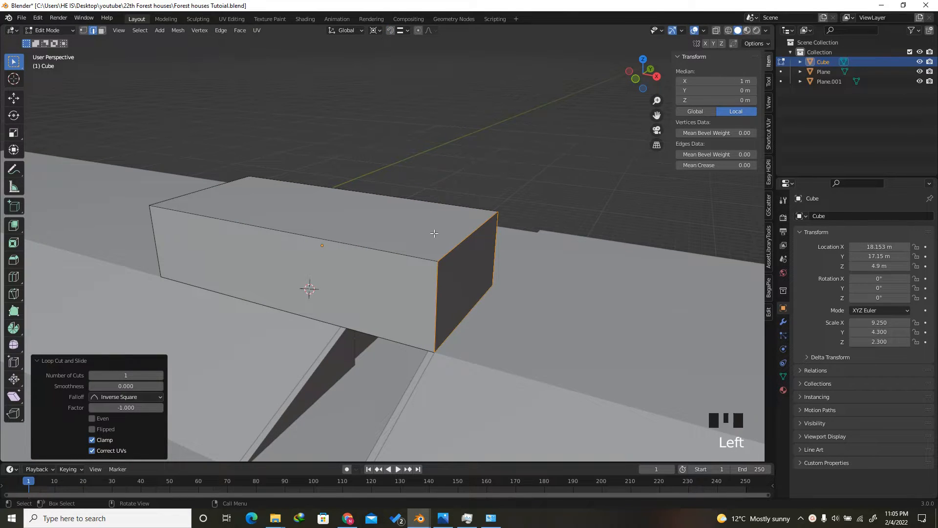
{"action": "key", "text": "g"}
{"action": "key", "text": "x"}
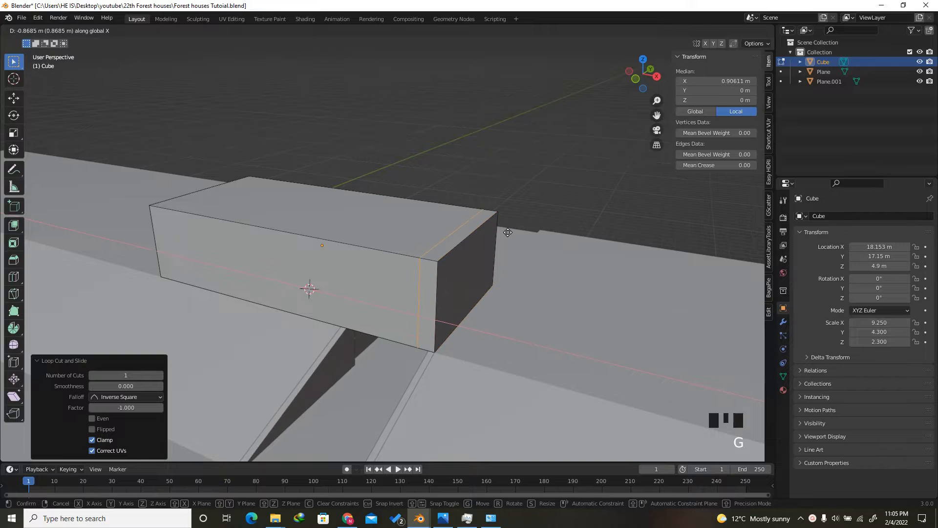
{"action": "left_click", "coordinate": [507, 232]}
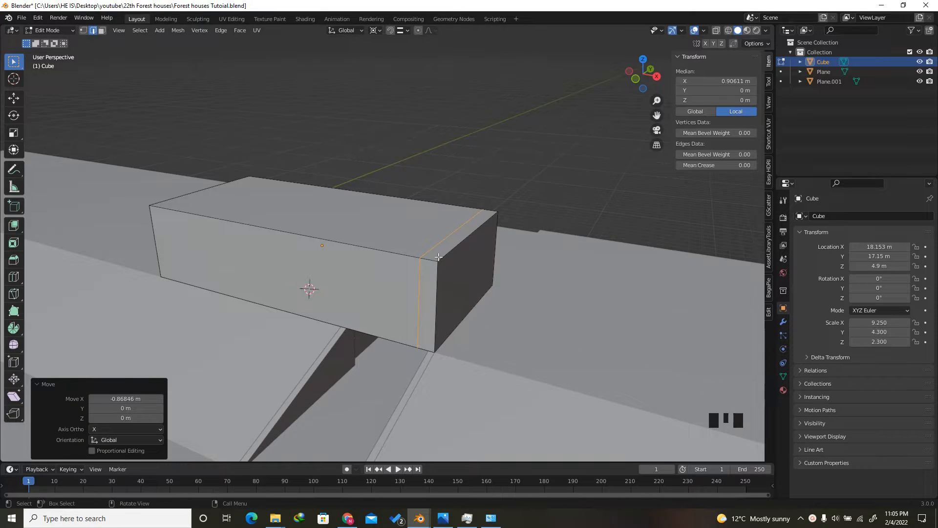
{"action": "left_click", "coordinate": [122, 399]}
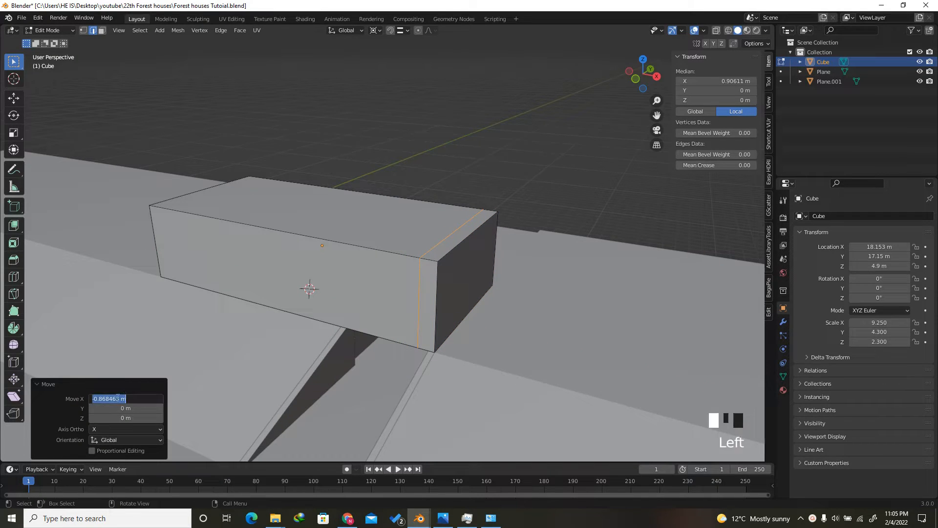
{"action": "left_click_drag", "start_coordinate": [101, 399], "coordinate": [188, 388]}
{"action": "type", "text": "85"}
{"action": "key", "text": "Return"}
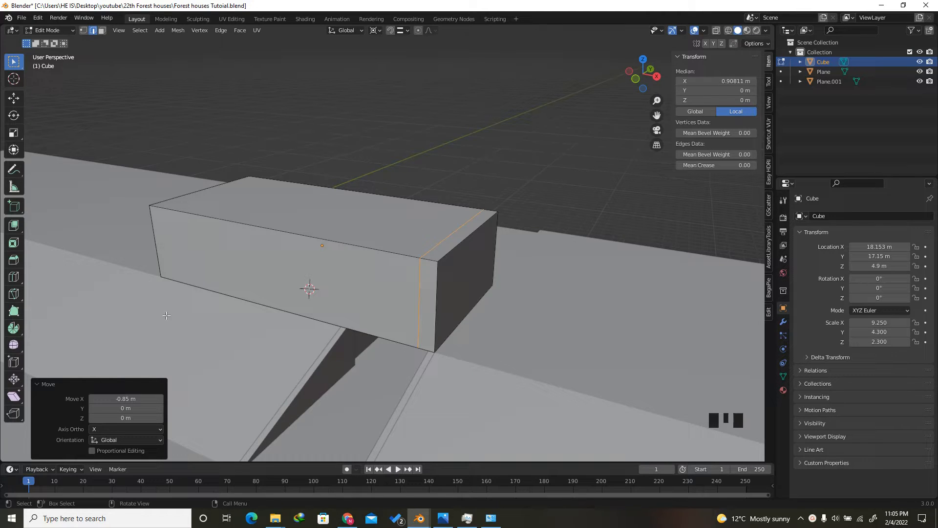
Add a second loop cut slid fully to the -X end and move it 0.85 m along X
{"action": "key", "text": "ctrl+r"}
{"action": "left_click", "coordinate": [272, 208]}
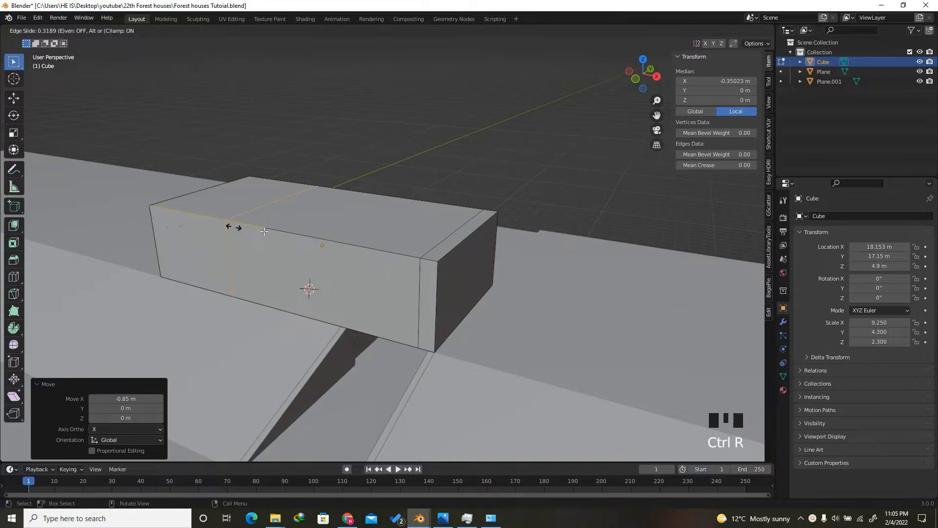
{"action": "left_click", "coordinate": [126, 225]}
{"action": "scroll", "coordinate": [126, 220], "scroll_direction": "up", "scroll_amount": 2}
{"action": "type", "text": "gx"}
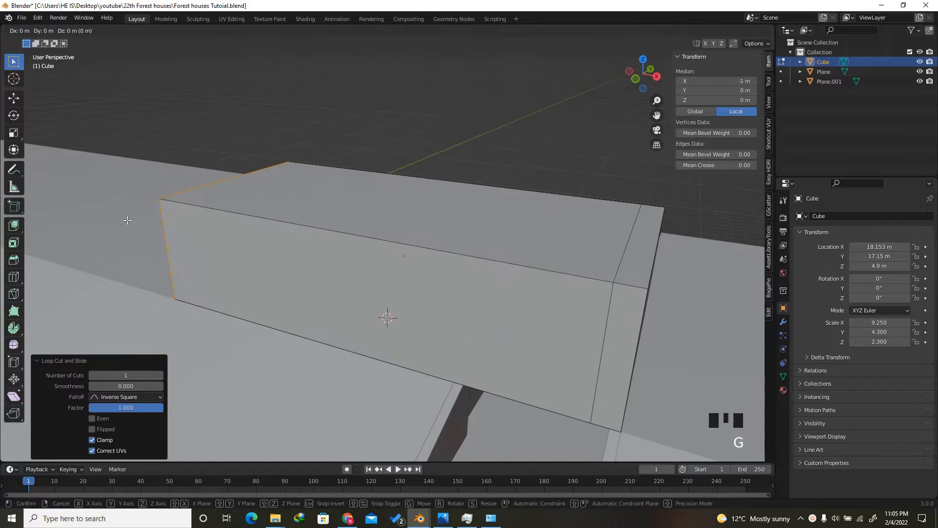
{"action": "type", "text": "."}
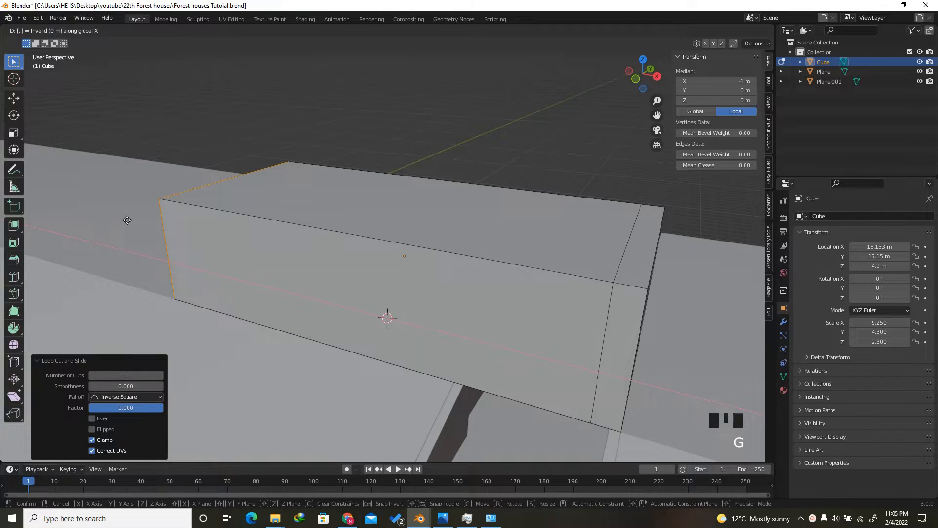
{"action": "type", "text": "85"}
{"action": "key", "text": "Return"}
{"action": "scroll", "coordinate": [489, 108], "scroll_direction": "down", "scroll_amount": 2}
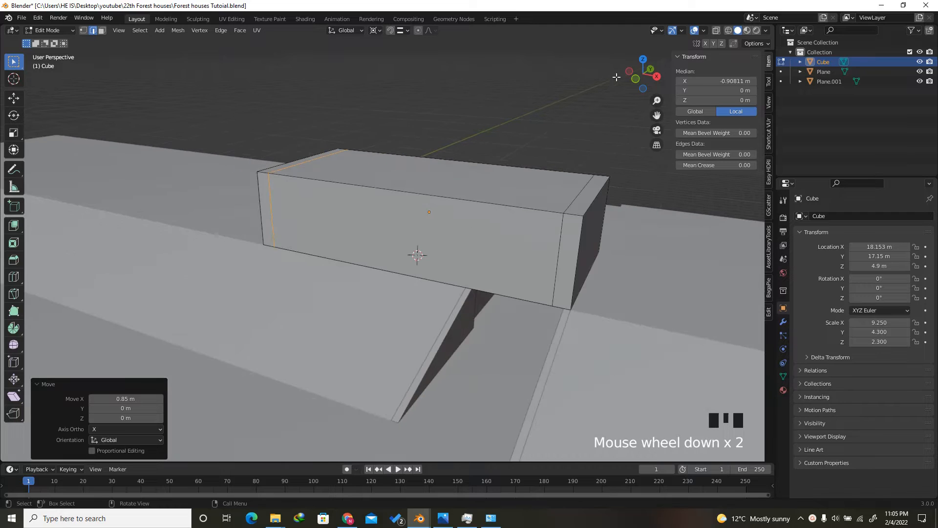
Add a horizontal loop cut around the block, slid above mid-height with a factor of about -0.275
{"action": "left_click_drag", "start_coordinate": [627, 75], "coordinate": [606, 175]}
{"action": "left_click_drag", "start_coordinate": [664, 71], "coordinate": [465, 209]}
{"action": "key", "text": "ctrl+r"}
{"action": "left_click", "coordinate": [211, 238]}
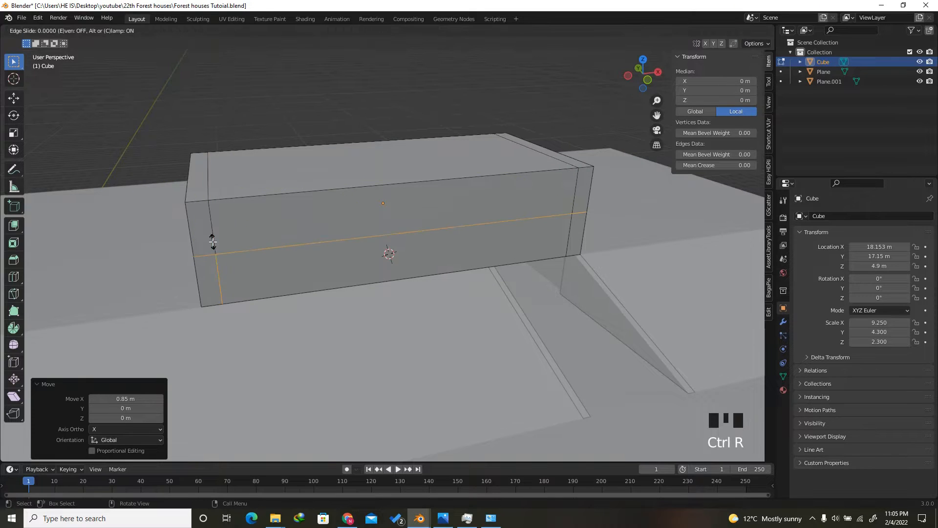
{"action": "left_click", "coordinate": [482, 186]}
{"action": "left_click_drag", "start_coordinate": [649, 84], "coordinate": [577, 77]}
Duplicate the four narrow end faces on the block's -Y side in place and separate them into their own object
{"action": "left_click", "coordinate": [102, 30]}
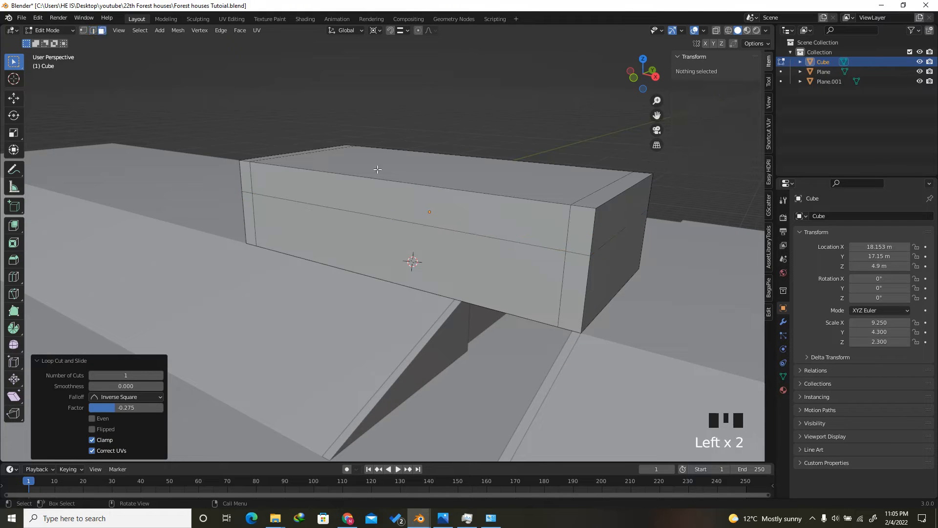
{"action": "left_click", "coordinate": [577, 228]}
{"action": "left_click", "coordinate": [571, 288], "text": "shift"}
{"action": "scroll", "coordinate": [549, 278], "scroll_direction": "down", "scroll_amount": 2}
{"action": "scroll", "coordinate": [549, 278], "scroll_direction": "down", "scroll_amount": 1}
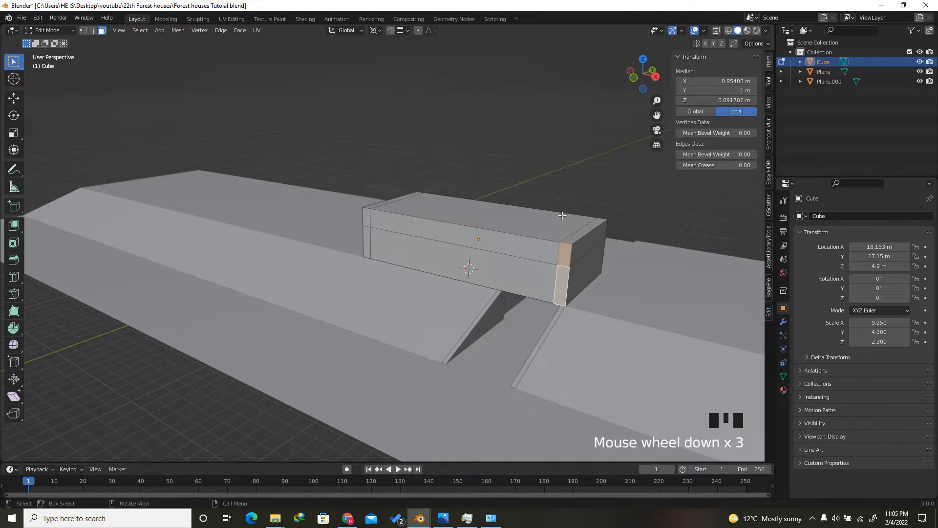
{"action": "scroll", "coordinate": [580, 229], "scroll_direction": "up", "scroll_amount": 3}
{"action": "left_click", "coordinate": [236, 211], "text": "shift"}
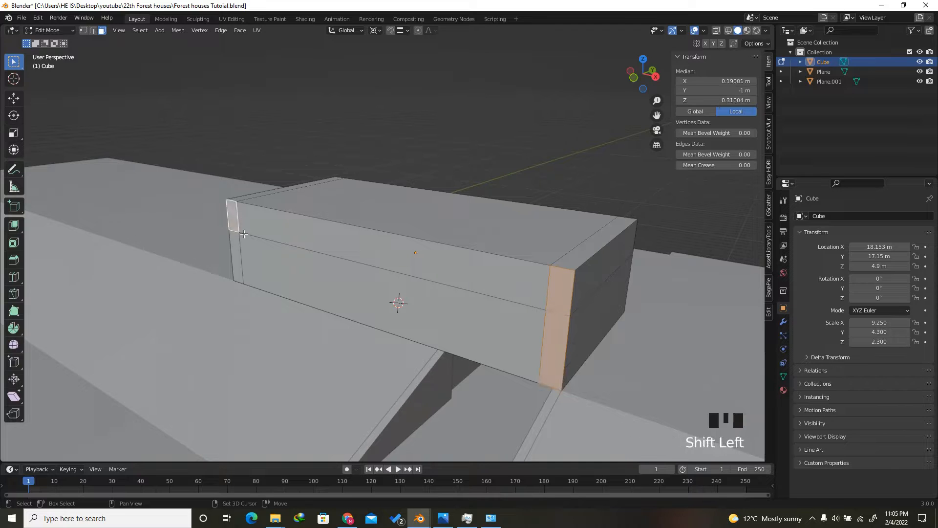
{"action": "left_click", "coordinate": [237, 241], "text": "shift"}
{"action": "left_click_drag", "start_coordinate": [640, 74], "coordinate": [597, 86]}
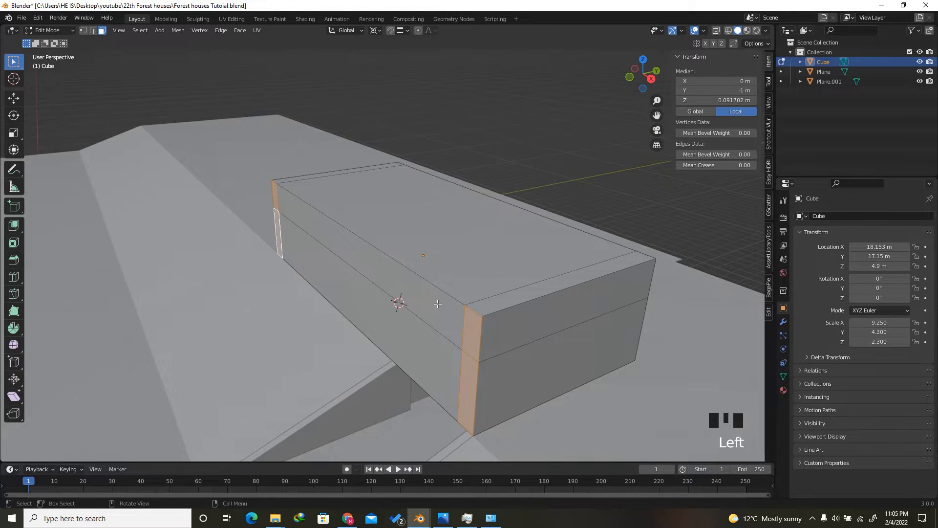
{"action": "scroll", "coordinate": [421, 294], "scroll_direction": "down", "scroll_amount": 2}
{"action": "key", "text": "shift+d"}
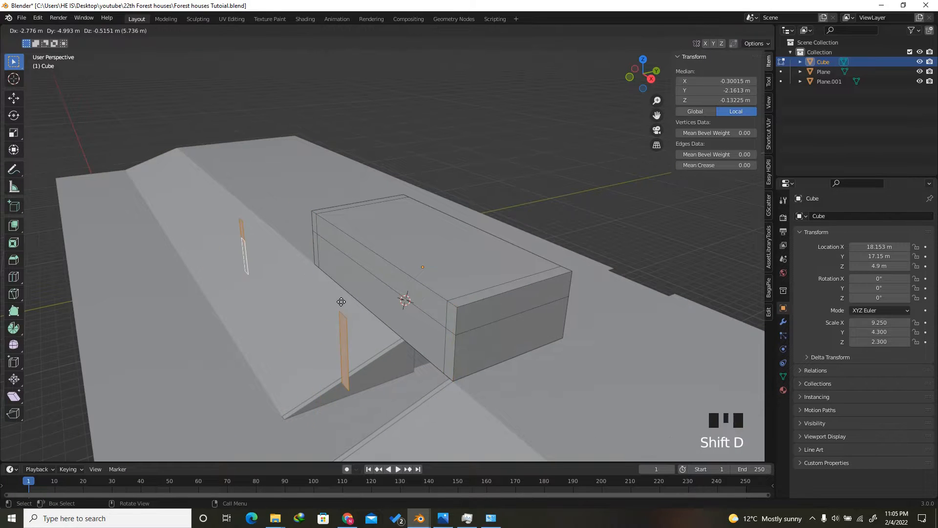
{"action": "right_click", "coordinate": [352, 310]}
{"action": "key", "text": "p"}
{"action": "left_click", "coordinate": [352, 310]}
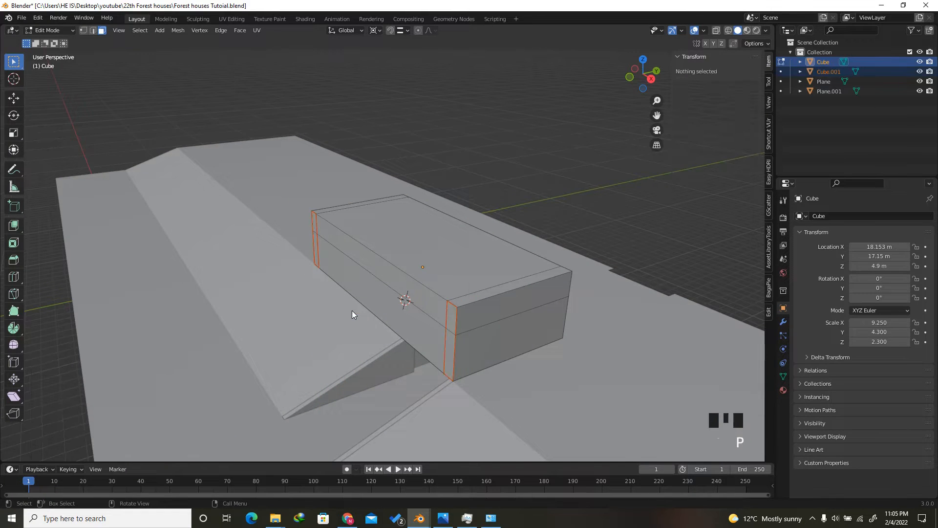
{"action": "key", "text": "Tab"}
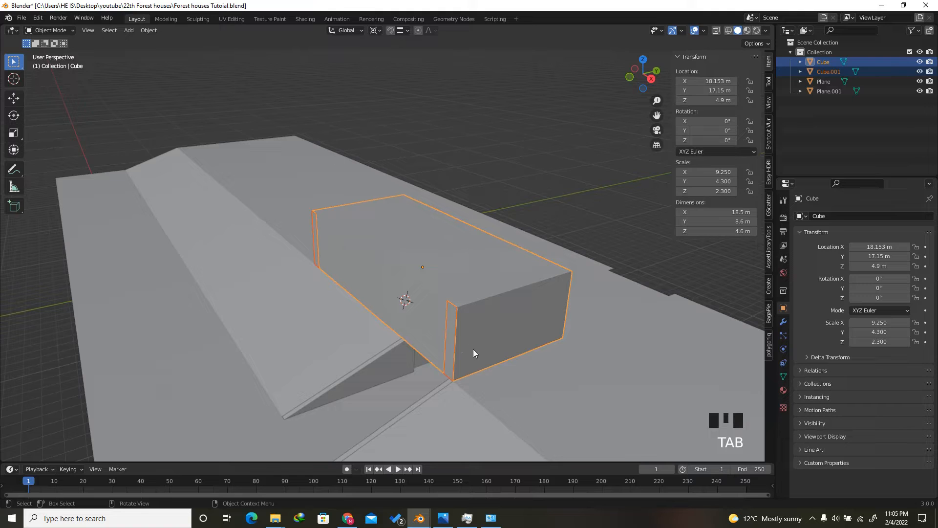
Edit the separated end strips, enable snapping and extrude all their faces 8.6 m along Y to the block's far side
{"action": "left_click", "coordinate": [456, 324]}
{"action": "scroll", "coordinate": [354, 234], "scroll_direction": "up", "scroll_amount": 1}
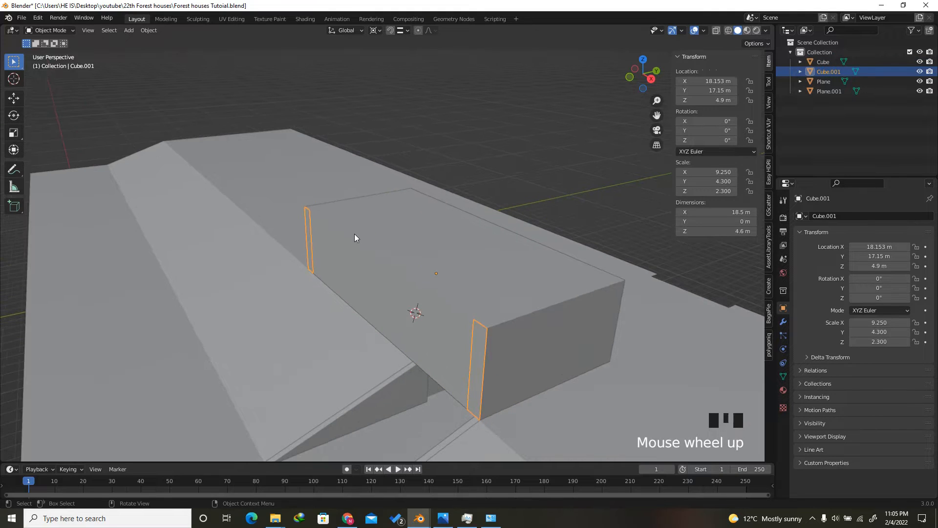
{"action": "key", "text": "Tab"}
{"action": "scroll", "coordinate": [259, 260], "scroll_direction": "down", "scroll_amount": 2}
{"action": "scroll", "coordinate": [323, 224], "scroll_direction": "up", "scroll_amount": 1}
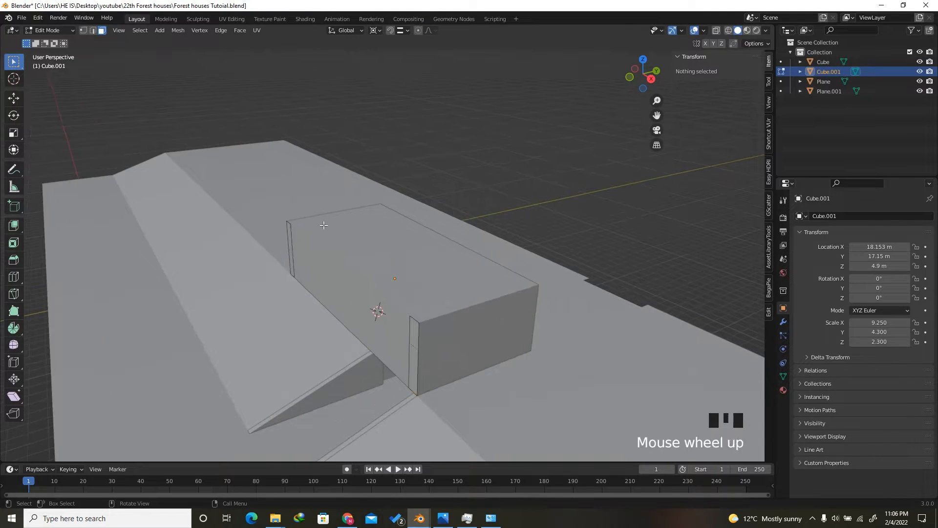
{"action": "key", "text": "a"}
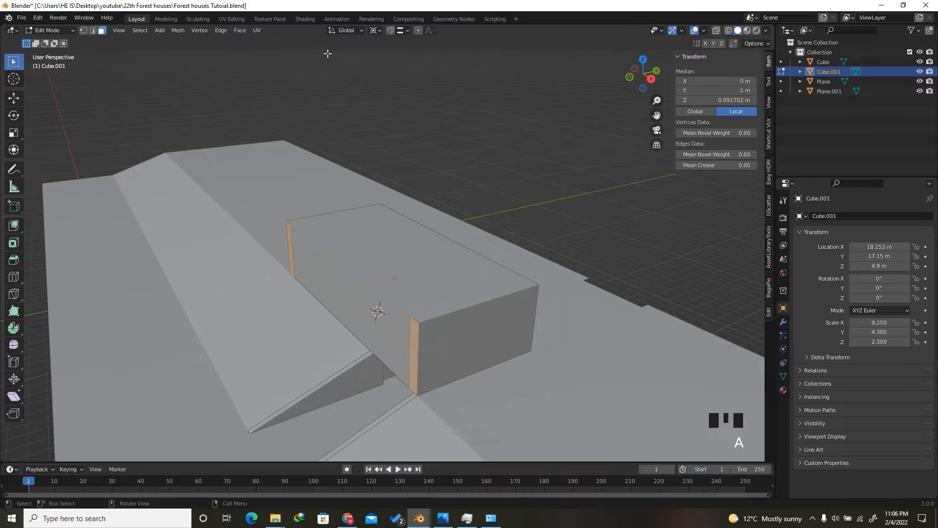
{"action": "left_click", "coordinate": [391, 30]}
{"action": "key", "text": "e"}
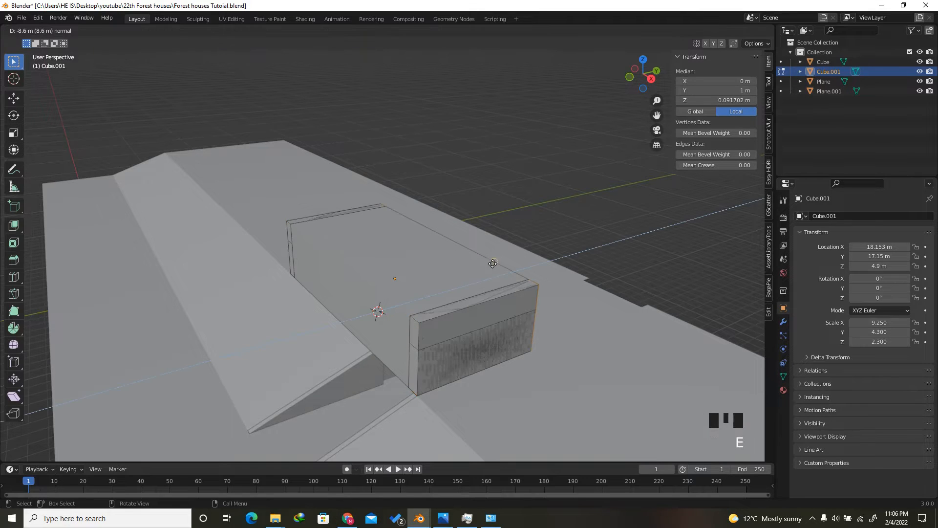
{"action": "left_click", "coordinate": [455, 244]}
{"action": "left_click_drag", "start_coordinate": [641, 74], "coordinate": [516, 162]}
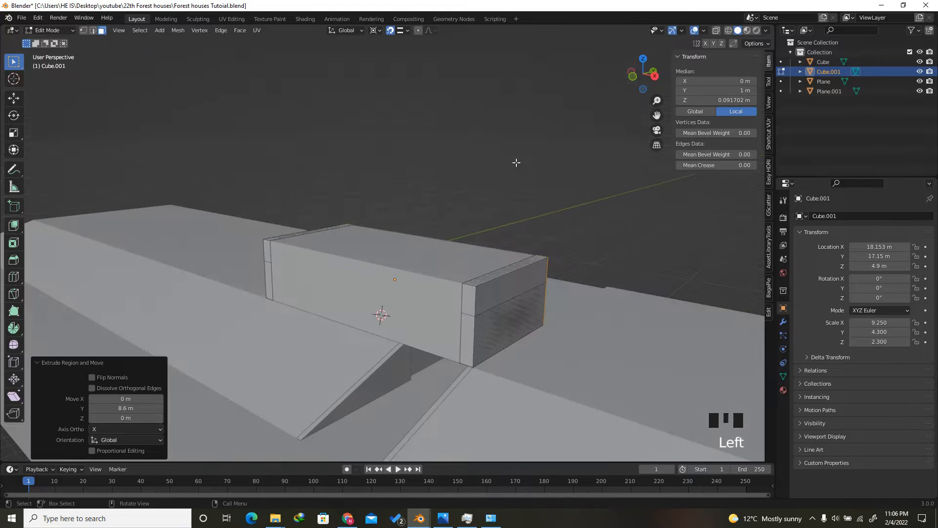
Duplicate the original cube's three upper faces on the -Y side in place and separate them into their own object
{"action": "key", "text": "Tab"}
{"action": "left_click", "coordinate": [376, 257]}
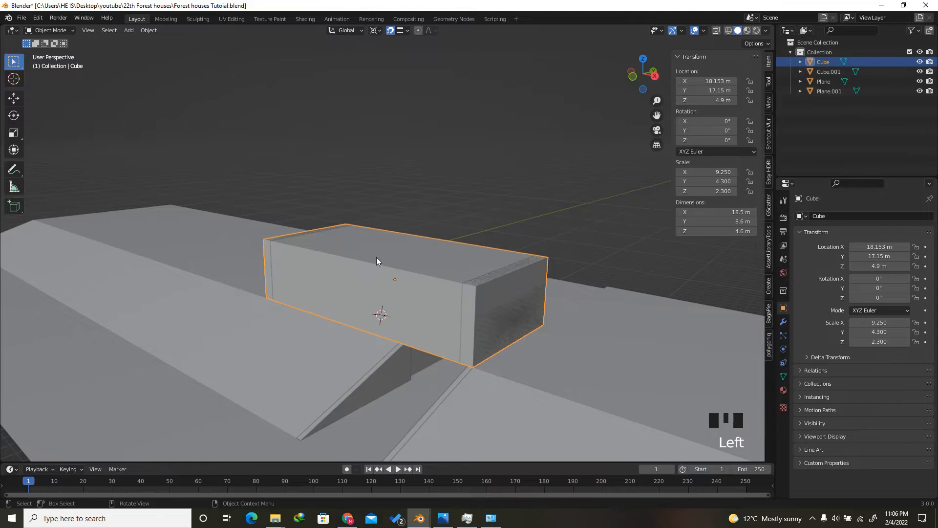
{"action": "key", "text": "Tab"}
{"action": "scroll", "coordinate": [264, 250], "scroll_direction": "up", "scroll_amount": 1}
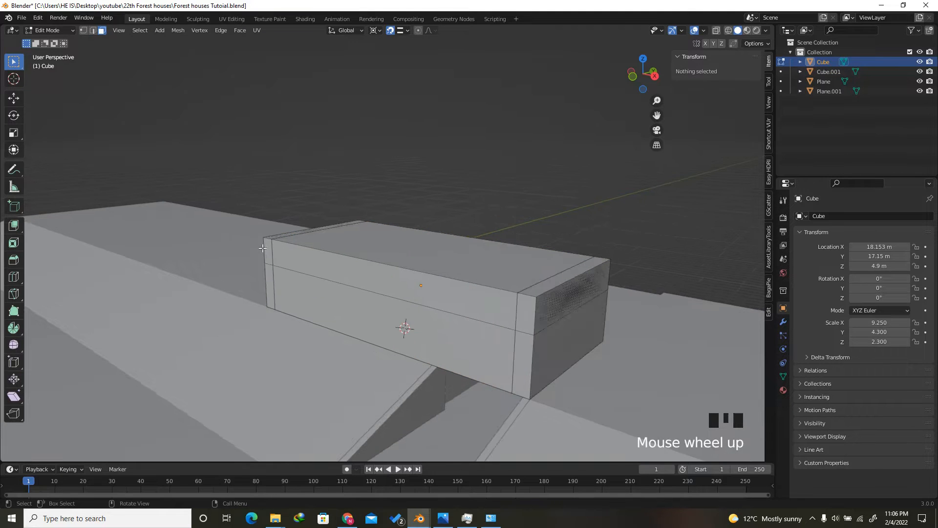
{"action": "left_click", "coordinate": [267, 251]}
{"action": "left_click", "coordinate": [364, 277], "text": "shift"}
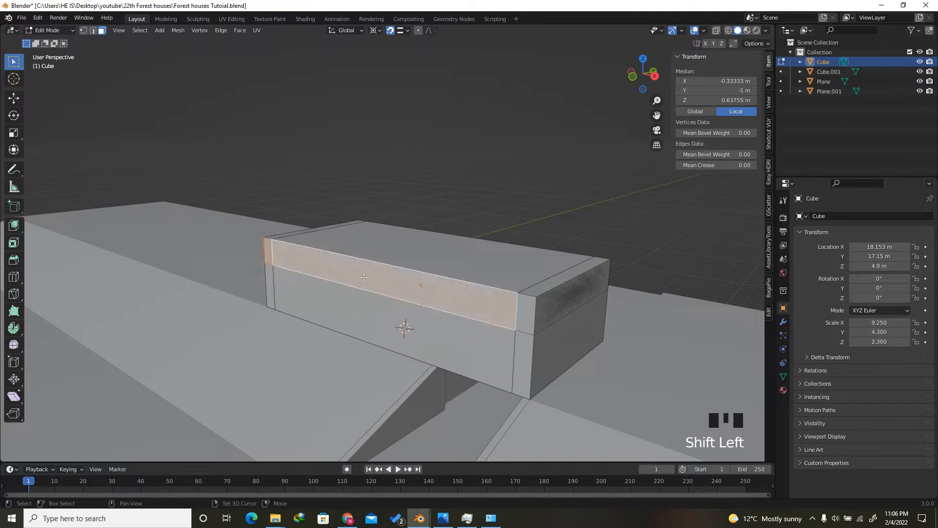
{"action": "left_click", "coordinate": [522, 309], "text": "shift"}
{"action": "left_click_drag", "start_coordinate": [638, 76], "coordinate": [541, 195]}
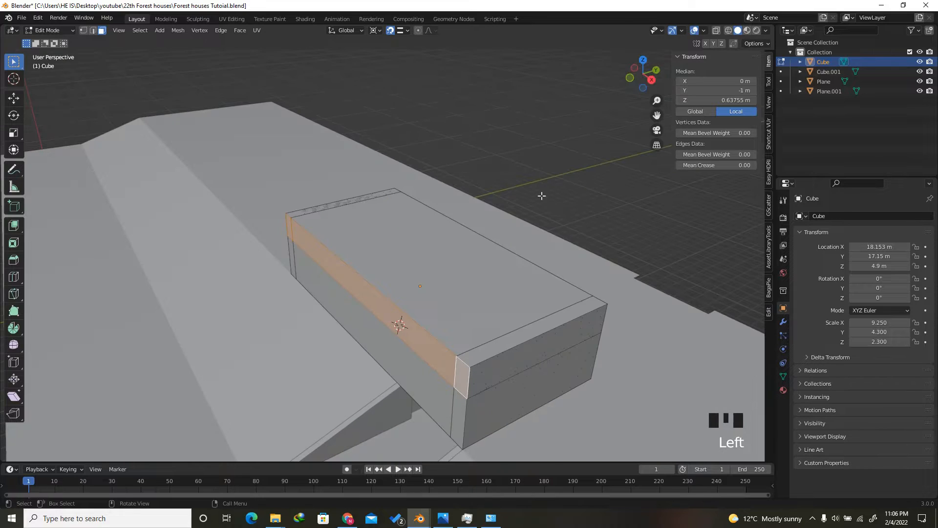
{"action": "key", "text": "shift+d"}
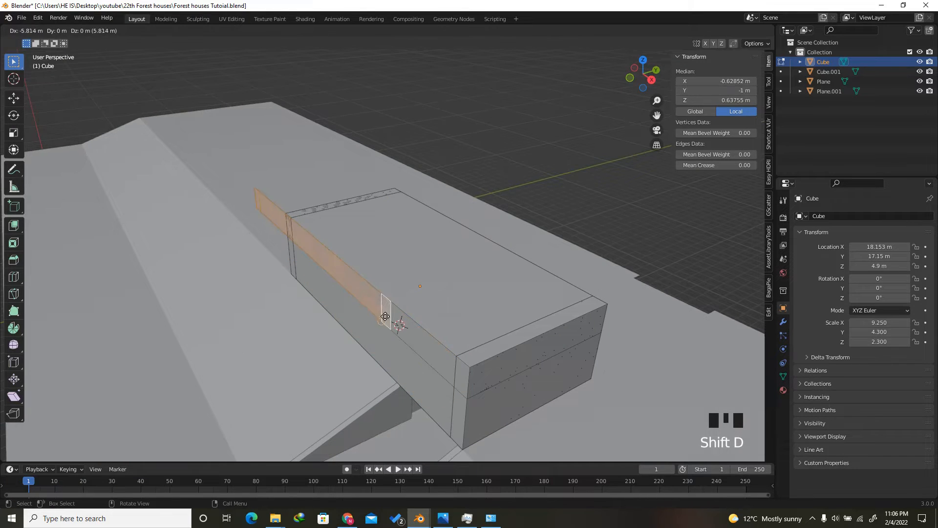
{"action": "right_click", "coordinate": [381, 204]}
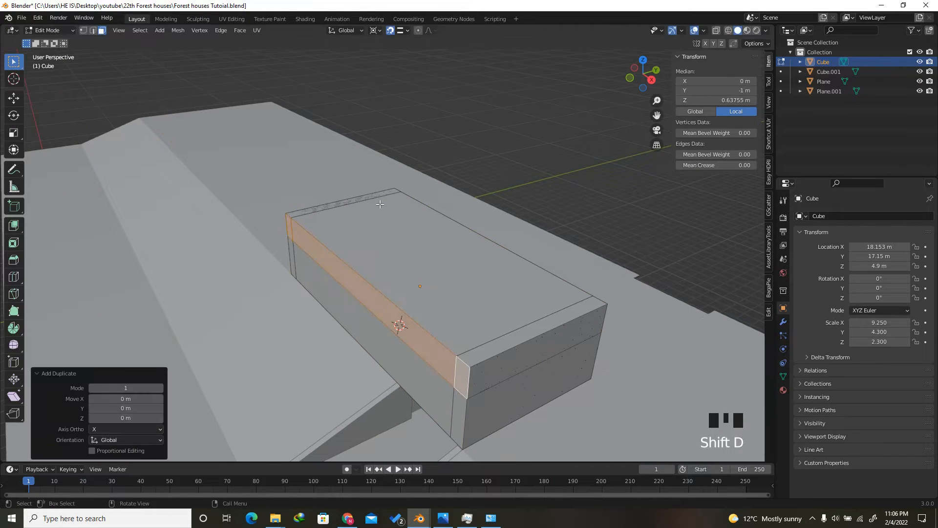
{"action": "key", "text": "p"}
{"action": "left_click", "coordinate": [365, 205]}
{"action": "scroll", "coordinate": [365, 205], "scroll_direction": "down", "scroll_amount": 1}
{"action": "scroll", "coordinate": [371, 254], "scroll_direction": "up", "scroll_amount": 3}
{"action": "key", "text": "Tab"}
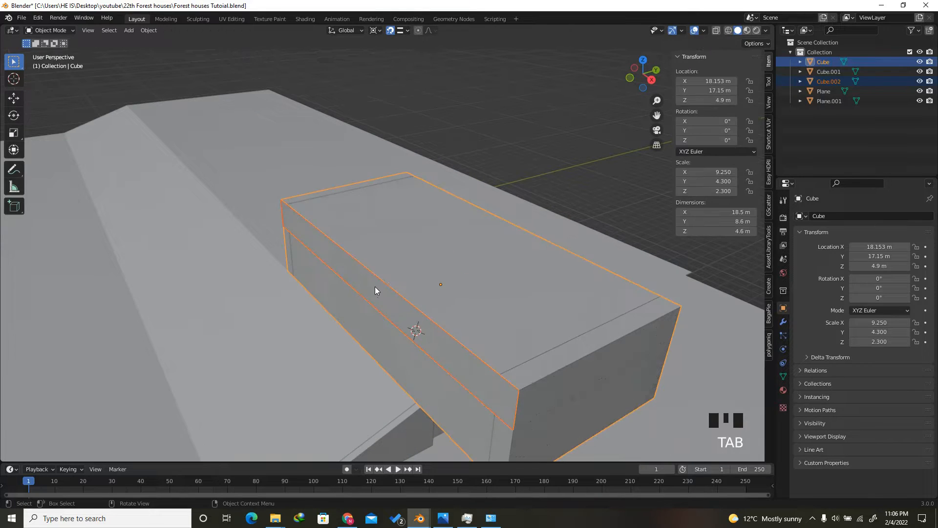
Edit the separated upper band and extrude all its faces 8.6 m inward to the block's far side
{"action": "left_click", "coordinate": [375, 289]}
{"action": "left_click_drag", "start_coordinate": [640, 74], "coordinate": [637, 77]}
{"action": "scroll", "coordinate": [358, 267], "scroll_direction": "down", "scroll_amount": 1}
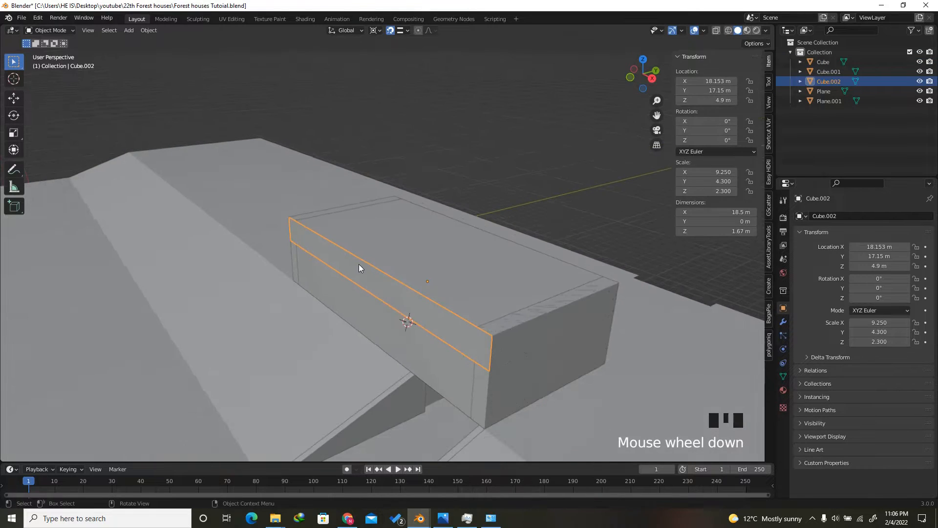
{"action": "key", "text": "Tab"}
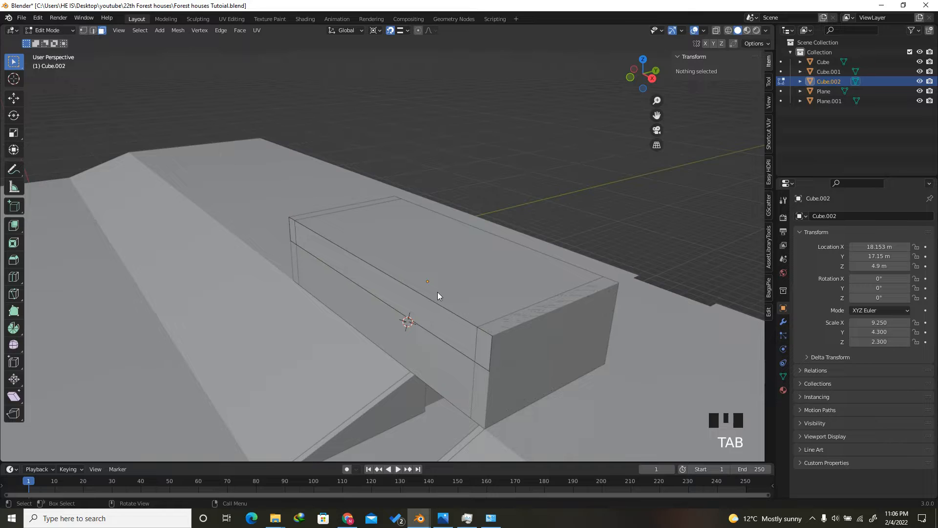
{"action": "key", "text": "a"}
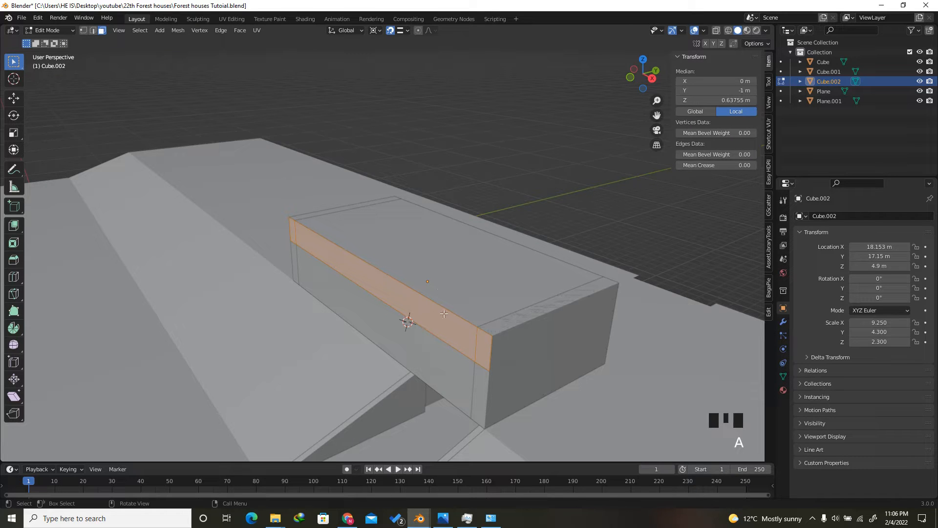
{"action": "key", "text": "e"}
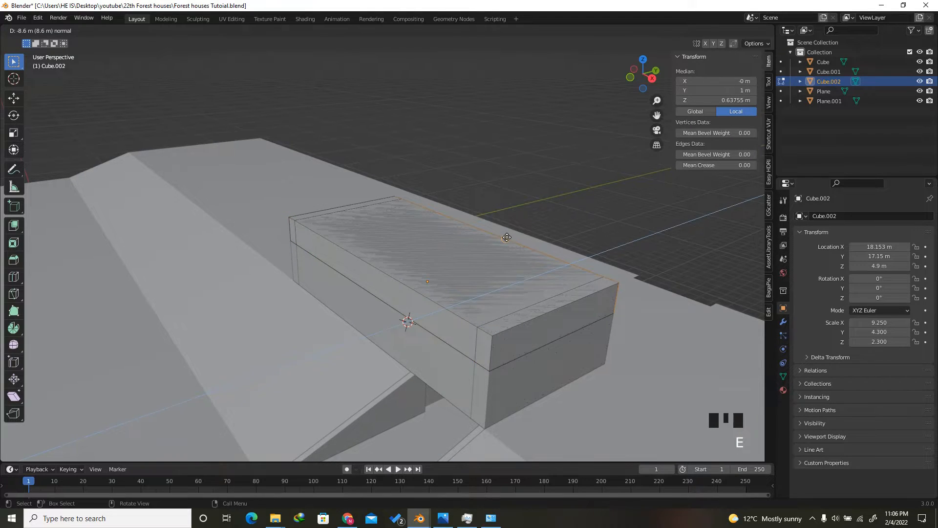
{"action": "left_click", "coordinate": [505, 234]}
{"action": "left_click_drag", "start_coordinate": [642, 73], "coordinate": [628, 83]}
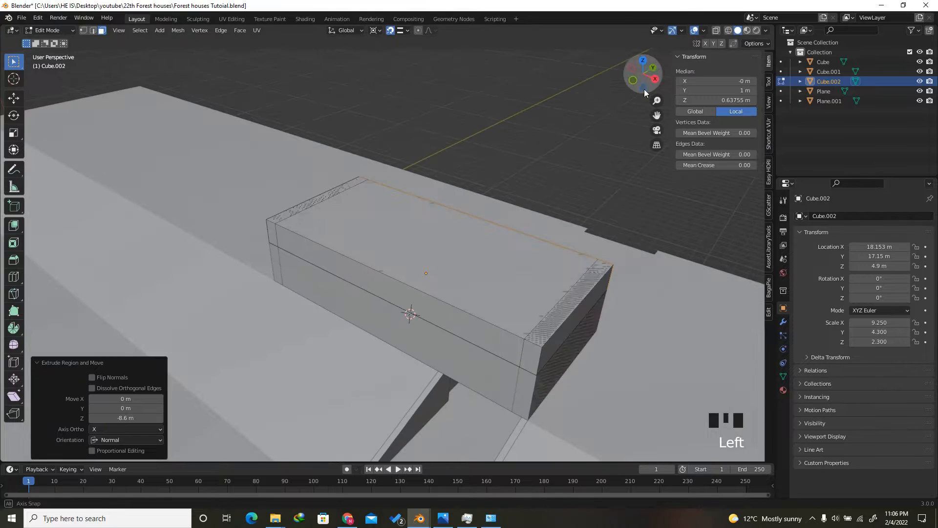
Turn off snapping and move the extruded upper block about 0.385 m along Y
{"action": "key", "text": "Tab"}
{"action": "left_click", "coordinate": [315, 257]}
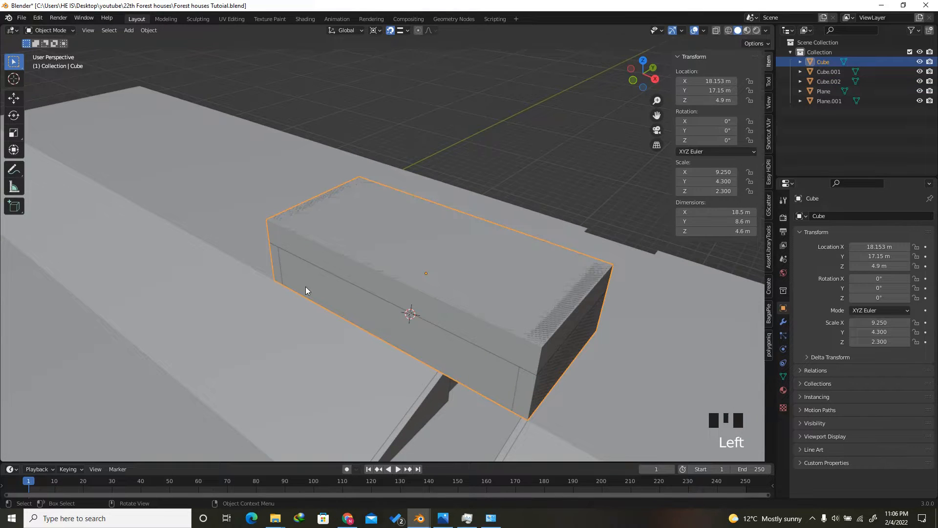
{"action": "left_click", "coordinate": [322, 255]}
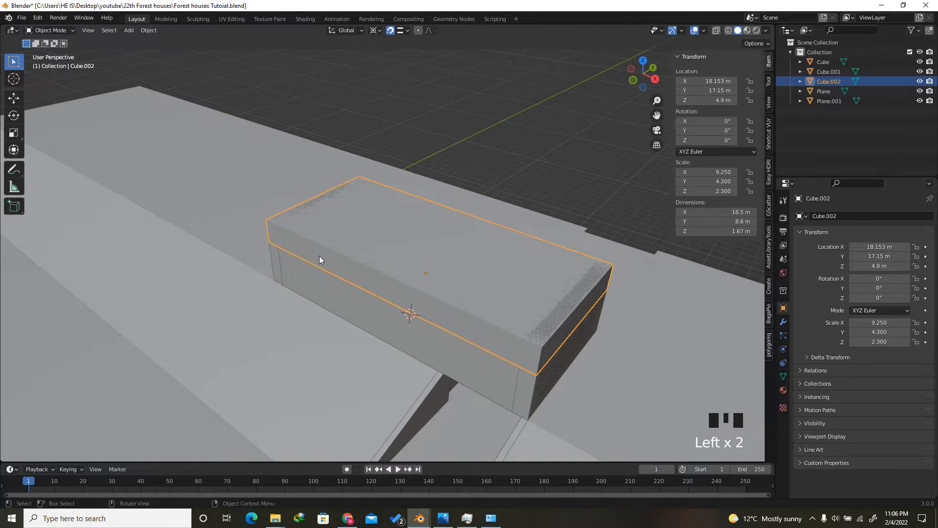
{"action": "scroll", "coordinate": [351, 318], "scroll_direction": "up", "scroll_amount": 2}
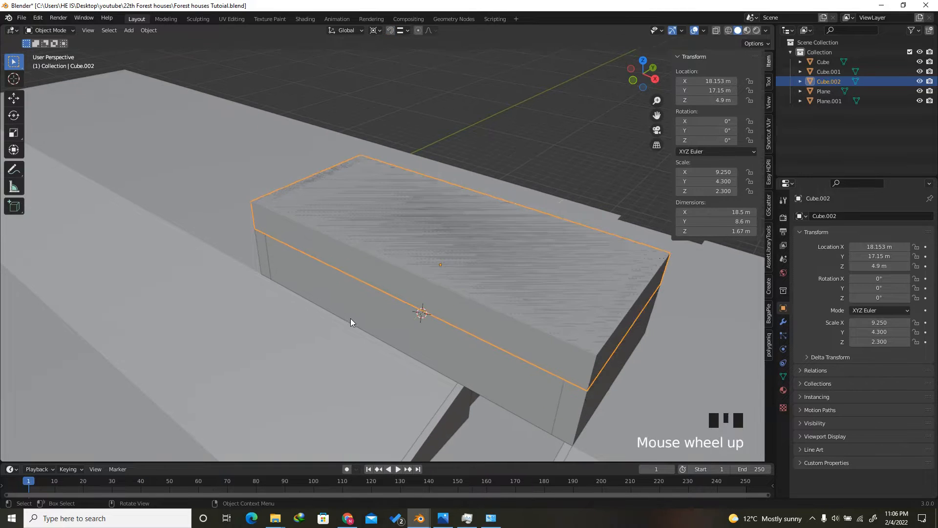
{"action": "key", "text": "g"}
{"action": "key", "text": "y"}
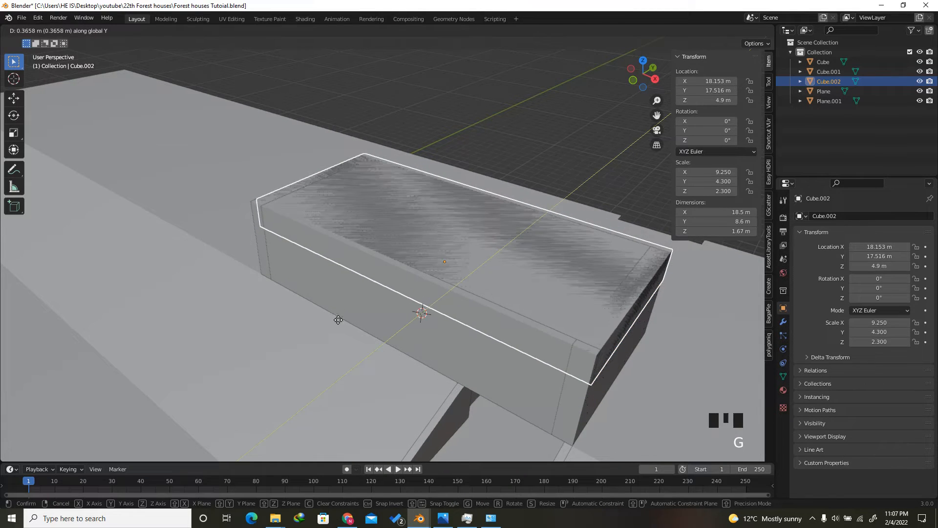
{"action": "left_click", "coordinate": [344, 321]}
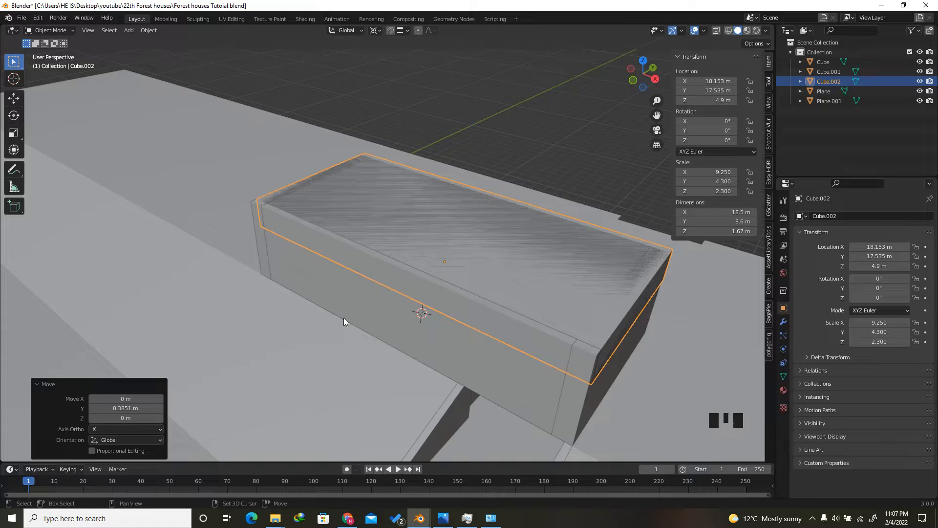
Add a lengthwise loop cut to the original cube, slid toward its -Y side with a factor of about -0.558
{"action": "left_click", "coordinate": [329, 298]}
{"action": "key", "text": "Tab"}
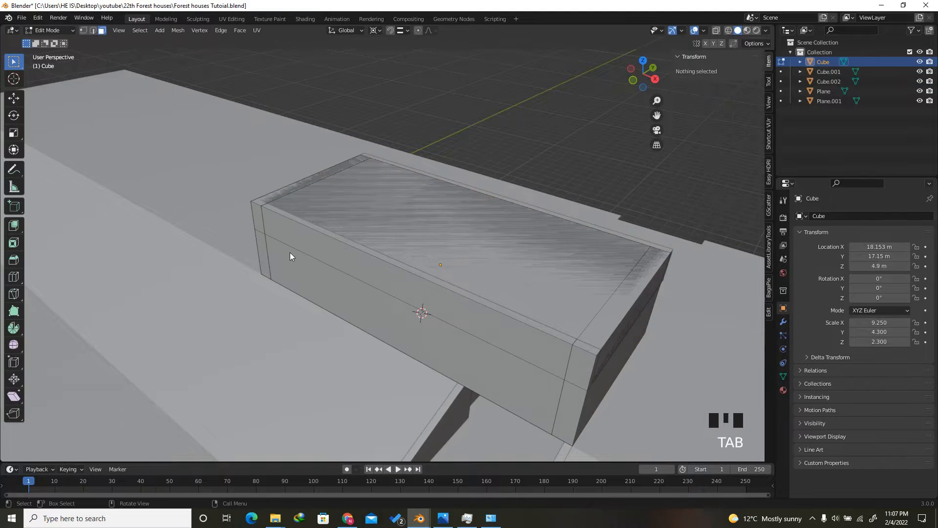
{"action": "scroll", "coordinate": [260, 229], "scroll_direction": "down", "scroll_amount": 1}
{"action": "key", "text": "ctrl+r"}
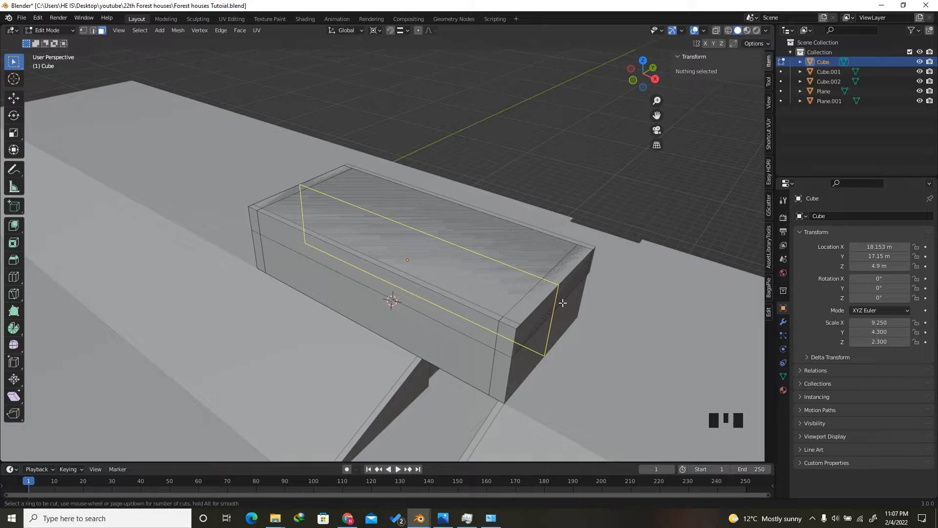
{"action": "left_click", "coordinate": [562, 303]}
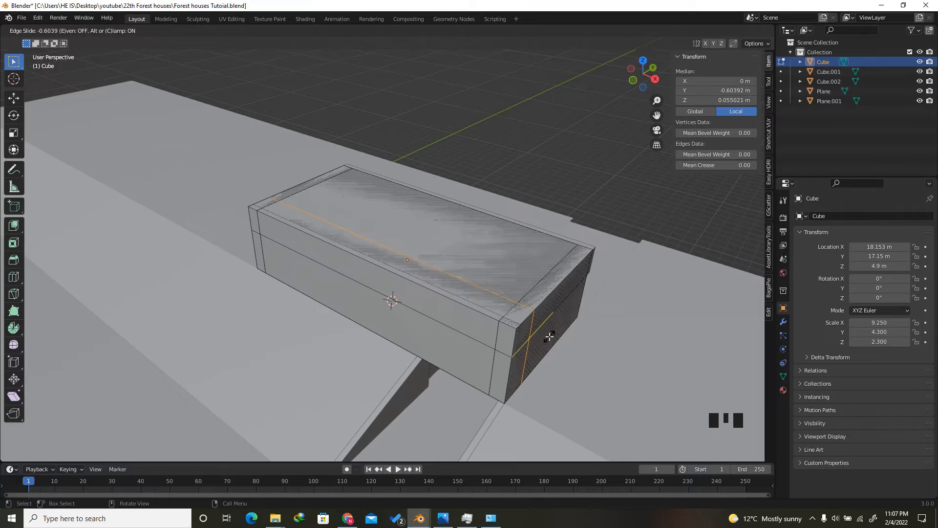
{"action": "left_click", "coordinate": [591, 324]}
{"action": "left_click_drag", "start_coordinate": [643, 73], "coordinate": [633, 78]}
{"action": "scroll", "coordinate": [587, 147], "scroll_direction": "up", "scroll_amount": 2}
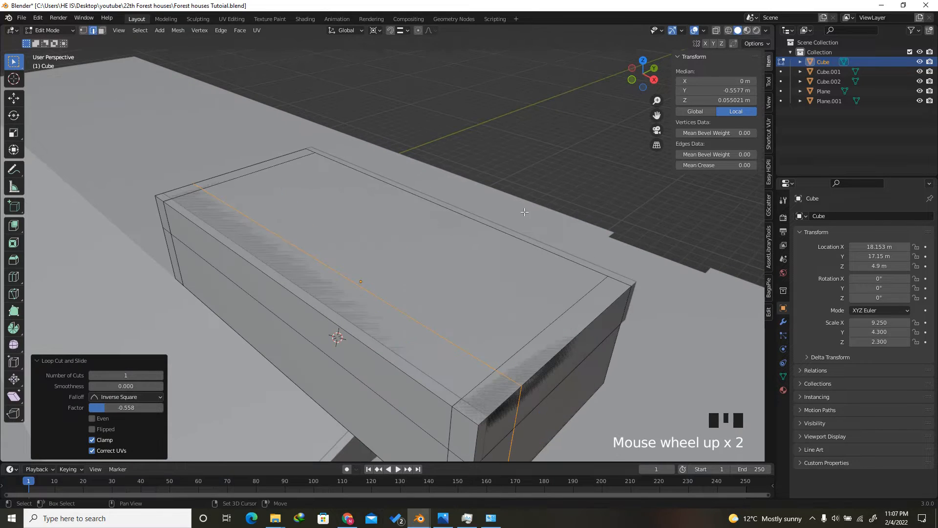
Duplicate the new lengthwise edge loop in place and separate it from the original cube into its own object
{"action": "key", "text": "shift+d"}
{"action": "right_click", "coordinate": [475, 166]}
{"action": "key", "text": "p"}
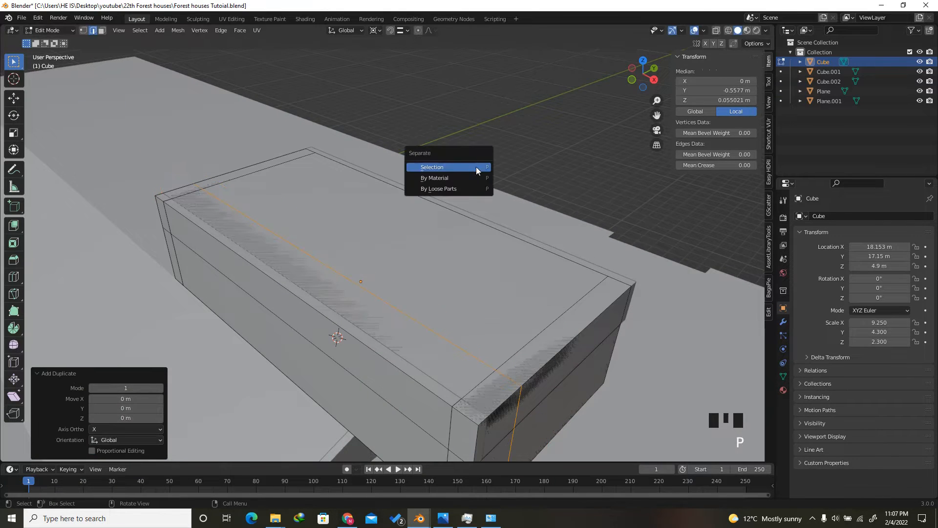
{"action": "left_click", "coordinate": [476, 166]}
{"action": "scroll", "coordinate": [479, 163], "scroll_direction": "down", "scroll_amount": 3}
{"action": "key", "text": "Tab"}
{"action": "key", "text": "ctrl+z"}
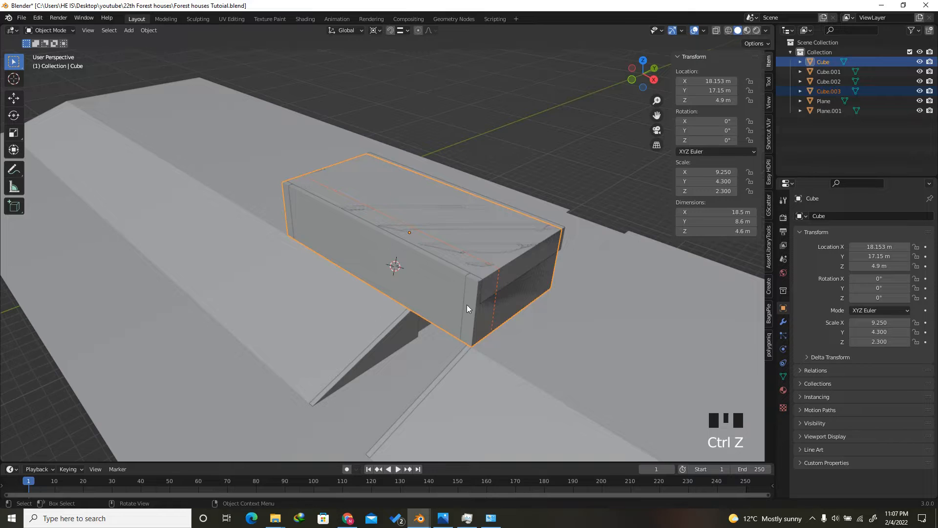
Delete the original cube, keeping the separated edge loop
{"action": "left_click", "coordinate": [405, 281]}
{"action": "left_click", "coordinate": [410, 276]}
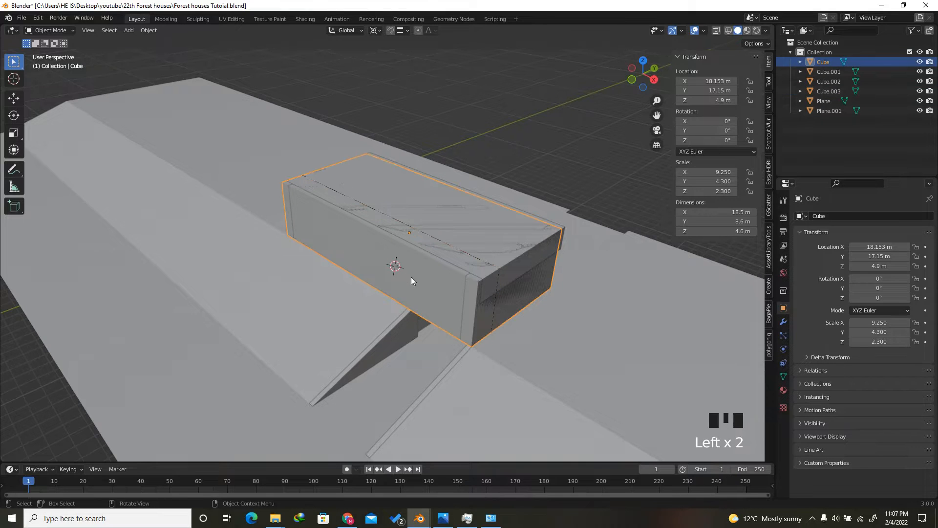
{"action": "key", "text": "Delete"}
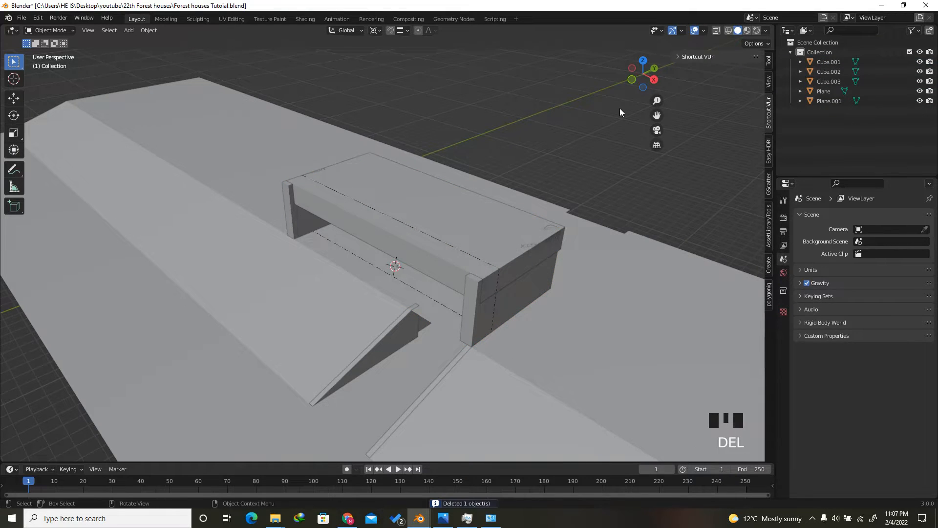
Duplicate the separated edge loop object in place
{"action": "mouse_move", "coordinate": [636, 78]}
{"action": "left_mouse_down"}
{"action": "mouse_move", "coordinate": [661, 52]}
{"action": "mouse_move", "coordinate": [646, 66]}
{"action": "left_mouse_up"}
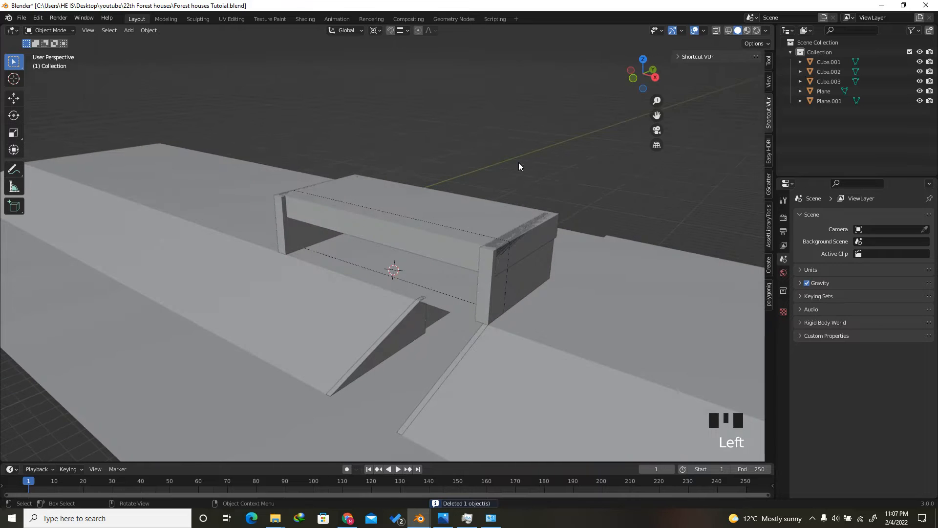
{"action": "left_click", "coordinate": [451, 239]}
{"action": "left_click", "coordinate": [465, 230]}
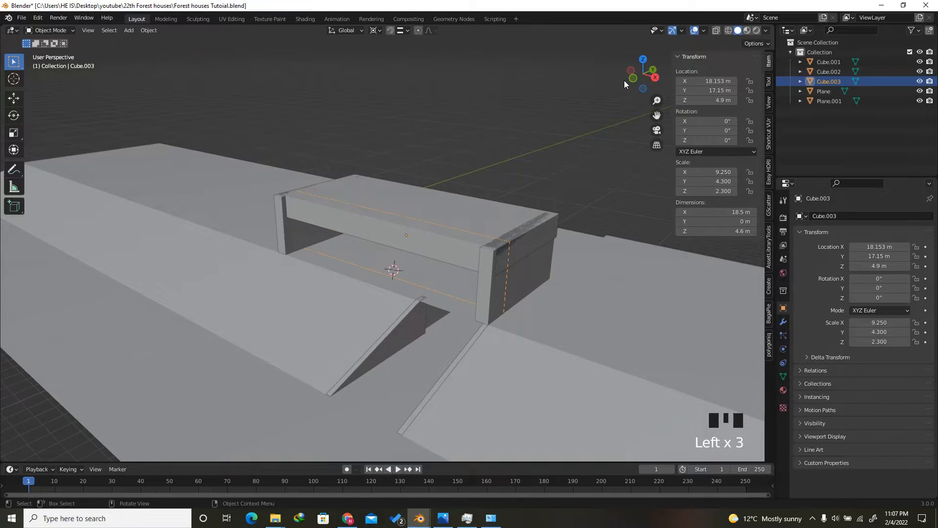
{"action": "left_click_drag", "start_coordinate": [627, 78], "coordinate": [626, 82]}
{"action": "scroll", "coordinate": [398, 266], "scroll_direction": "up", "scroll_amount": 1}
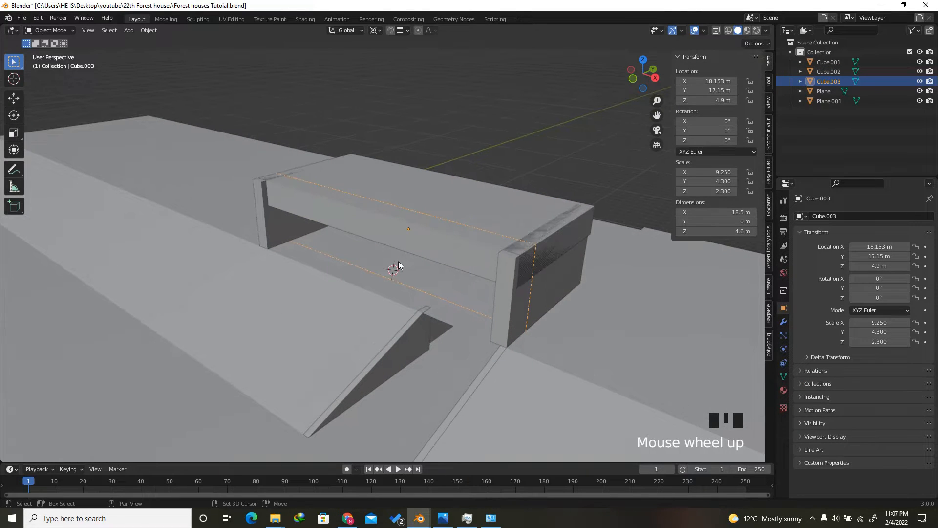
{"action": "key", "text": "shift+d"}
{"action": "right_click", "coordinate": [398, 262]}
Turn on snapping and move the duplicated edge loop along Y to the block's far side, at Y 24.233 m
{"action": "left_click", "coordinate": [645, 60]}
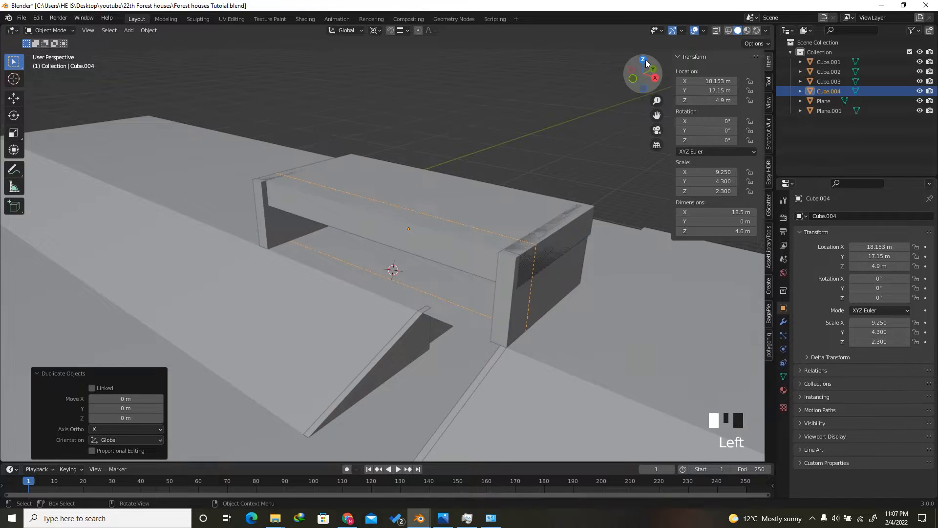
{"action": "left_click", "coordinate": [391, 31]}
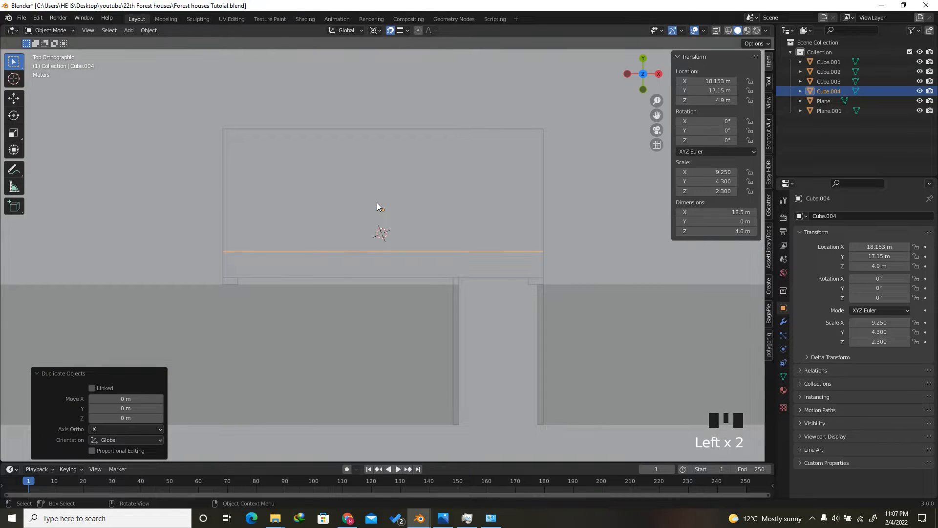
{"action": "key", "text": "g"}
{"action": "key", "text": "y"}
{"action": "left_click", "coordinate": [428, 119]}
Fill the whole duplicated edge loop on the block's far side with a face
{"action": "left_click_drag", "start_coordinate": [643, 65], "coordinate": [551, 298]}
{"action": "key", "text": "Tab"}
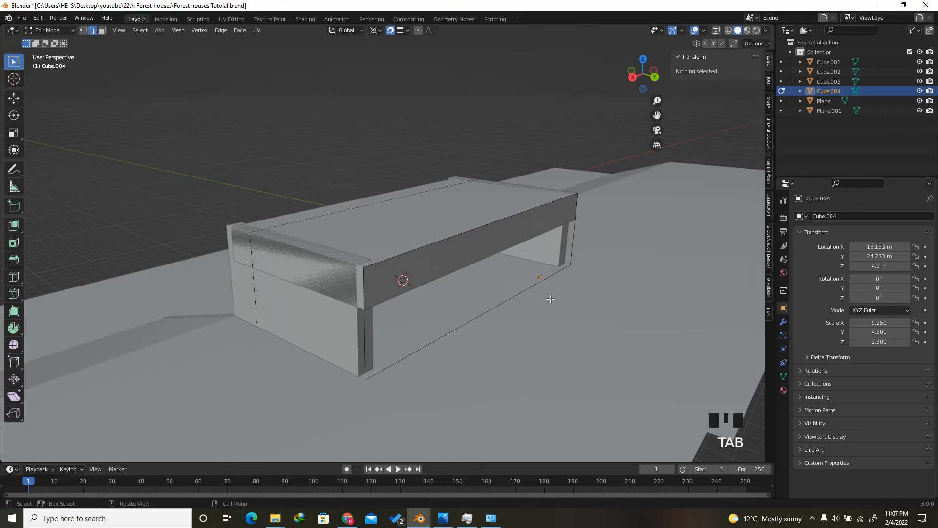
{"action": "key", "text": "a"}
{"action": "key", "text": "f"}
{"action": "left_click_drag", "start_coordinate": [635, 75], "coordinate": [762, 73]}
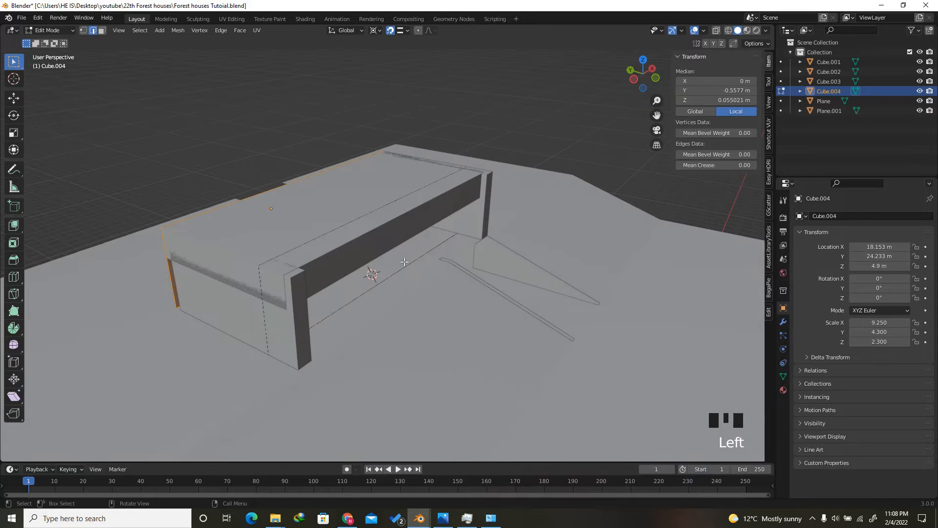
{"action": "left_click_drag", "start_coordinate": [632, 82], "coordinate": [526, 63]}
{"action": "scroll", "coordinate": [350, 195], "scroll_direction": "up", "scroll_amount": 3}
{"action": "key", "text": "Tab"}
Fill the remaining edge loop near the block's -Y side with a face
{"action": "left_click", "coordinate": [297, 315]}
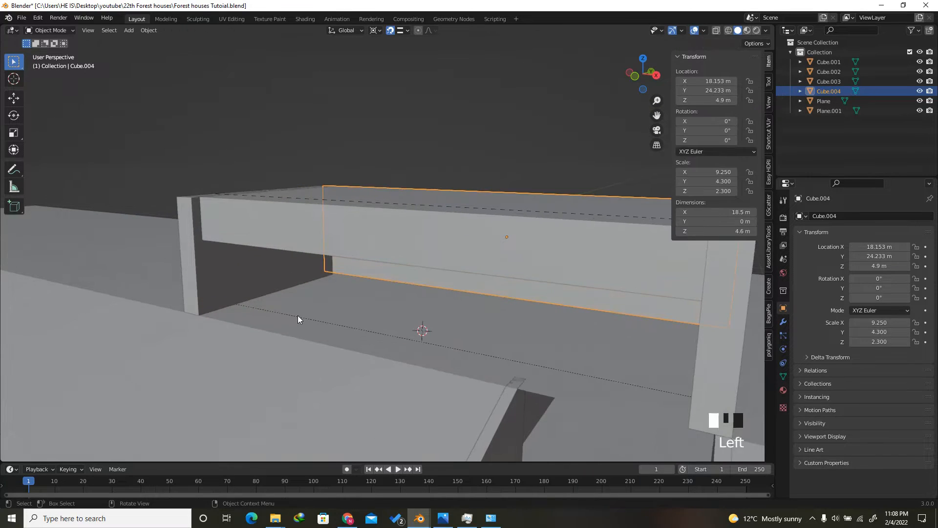
{"action": "left_click", "coordinate": [299, 320]}
{"action": "left_click", "coordinate": [303, 318]}
{"action": "left_click", "coordinate": [303, 317]}
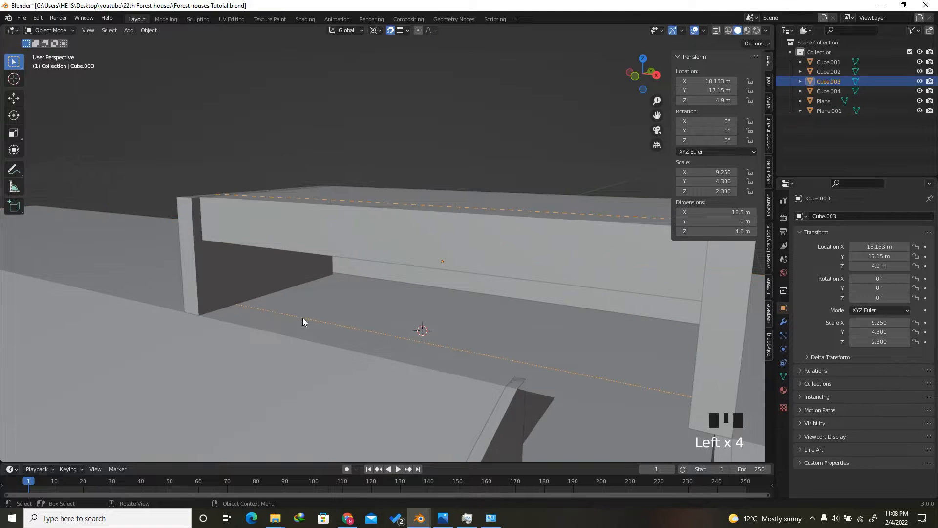
{"action": "scroll", "coordinate": [303, 318], "scroll_direction": "down", "scroll_amount": 3}
{"action": "scroll", "coordinate": [341, 283], "scroll_direction": "up", "scroll_amount": 1}
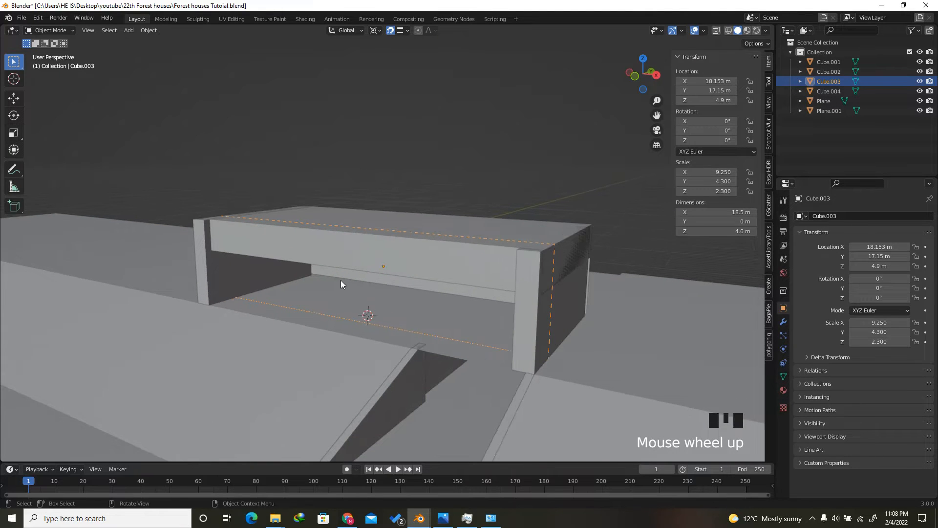
{"action": "key", "text": "Tab"}
{"action": "key", "text": "a"}
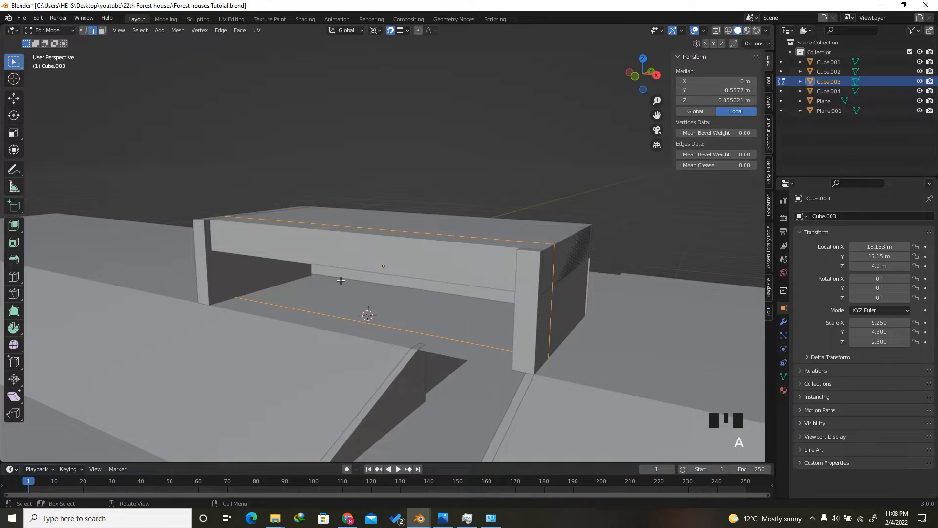
{"action": "key", "text": "f"}
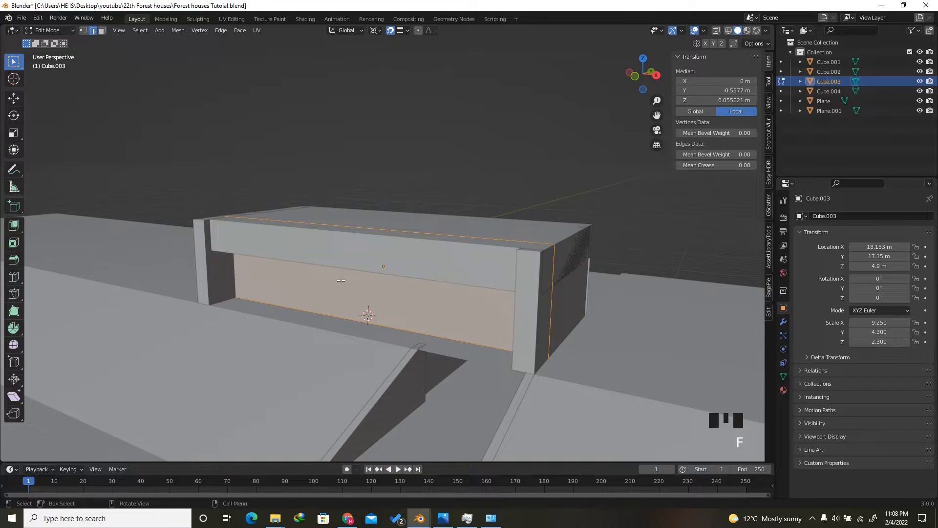
Turn on X-ray display and try to lower the middle segment of the front face's top edge along Z
{"action": "left_click", "coordinate": [638, 75]}
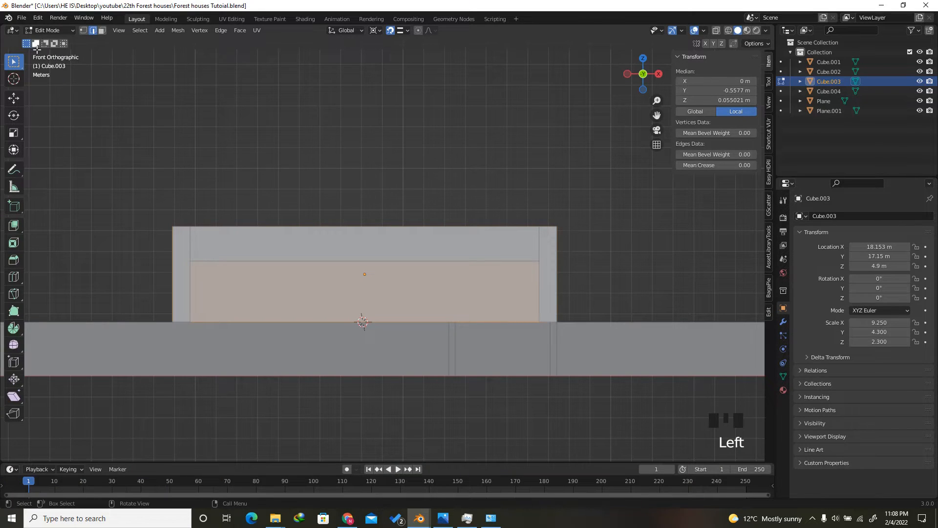
{"action": "double_click", "coordinate": [362, 228]}
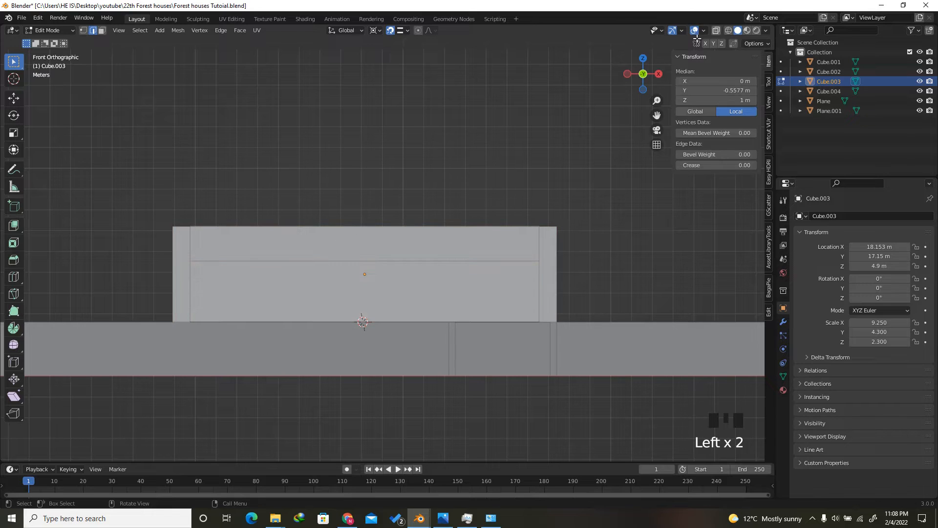
{"action": "left_click", "coordinate": [717, 30]}
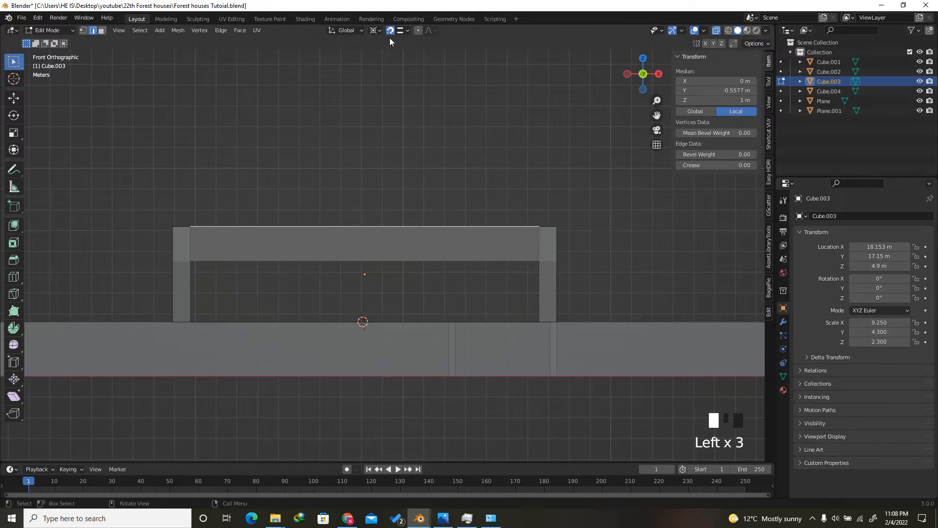
{"action": "key", "text": "g"}
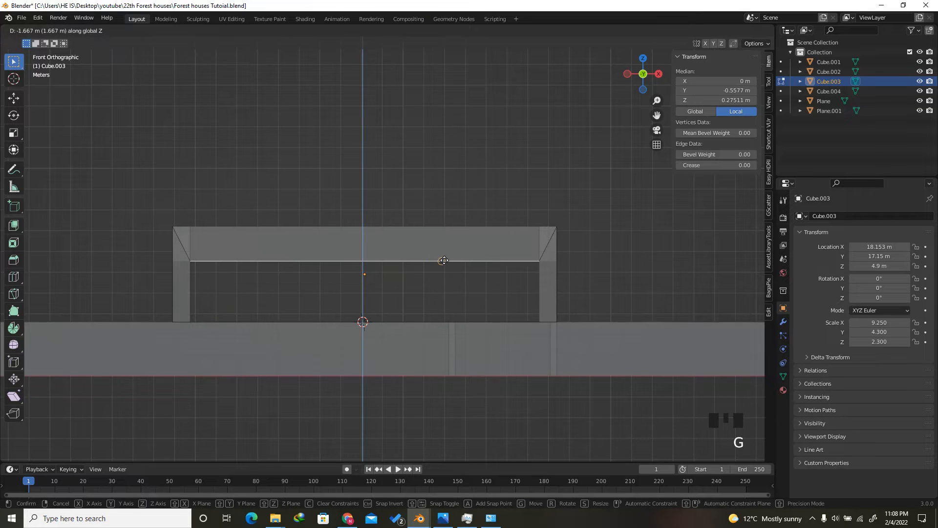
{"action": "right_click", "coordinate": [444, 263]}
Dissolve the six intermediate vertices along the front face's edges, keeping only its four corners
{"action": "left_click_drag", "start_coordinate": [642, 77], "coordinate": [613, 103]}
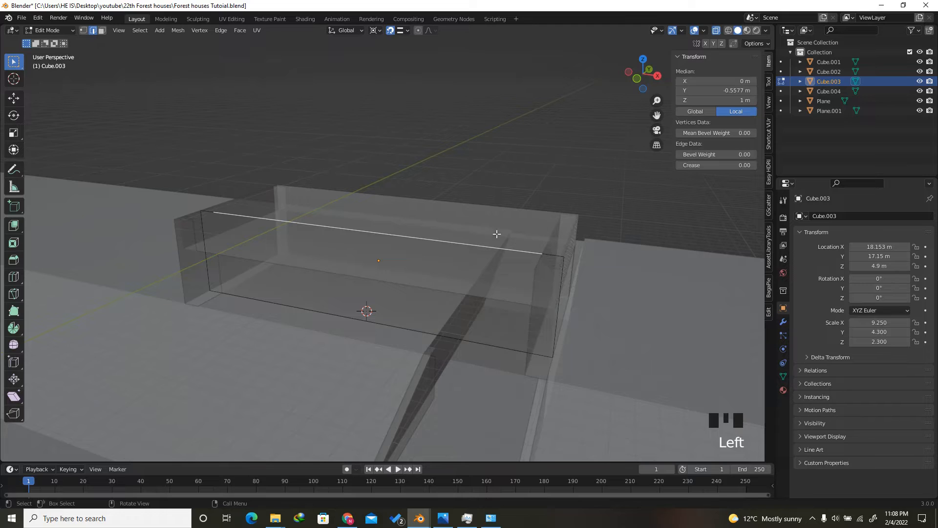
{"action": "left_click", "coordinate": [83, 31]}
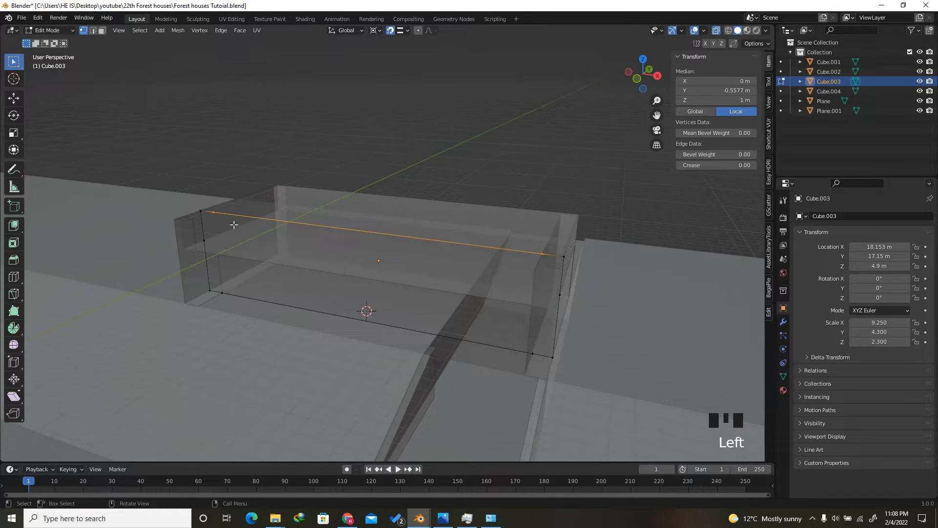
{"action": "left_click", "coordinate": [204, 240]}
{"action": "left_click", "coordinate": [211, 213], "text": "shift"}
{"action": "left_click", "coordinate": [540, 258], "text": "shift"}
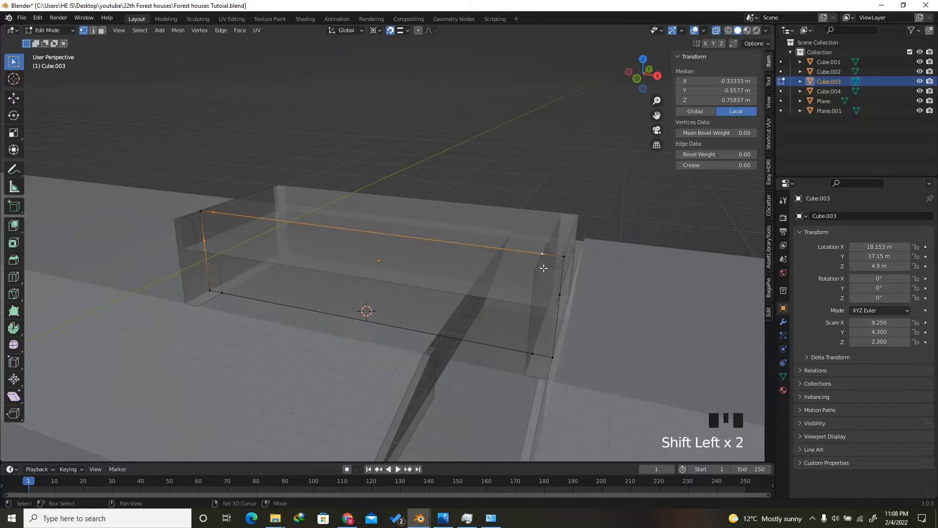
{"action": "left_click", "coordinate": [561, 295], "text": "shift"}
{"action": "left_click", "coordinate": [532, 351], "text": "shift"}
{"action": "left_click", "coordinate": [223, 293], "text": "shift"}
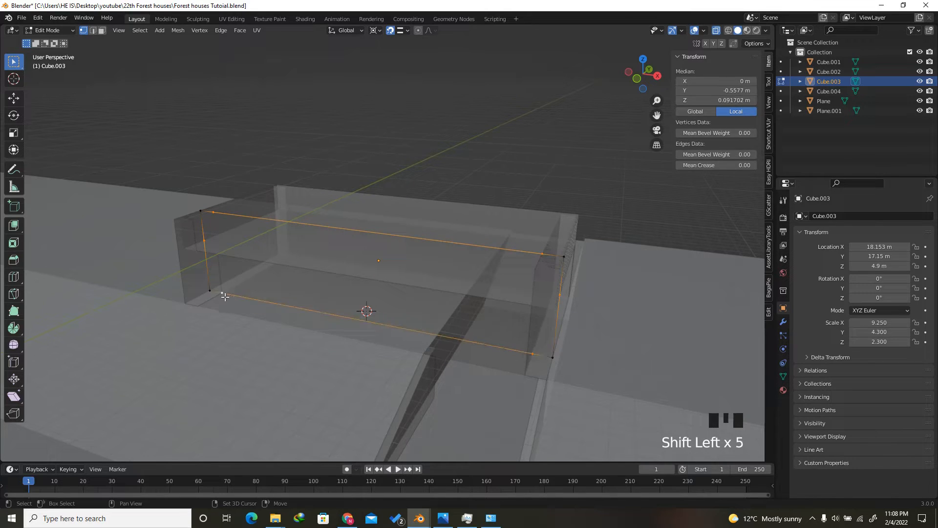
{"action": "key", "text": "x"}
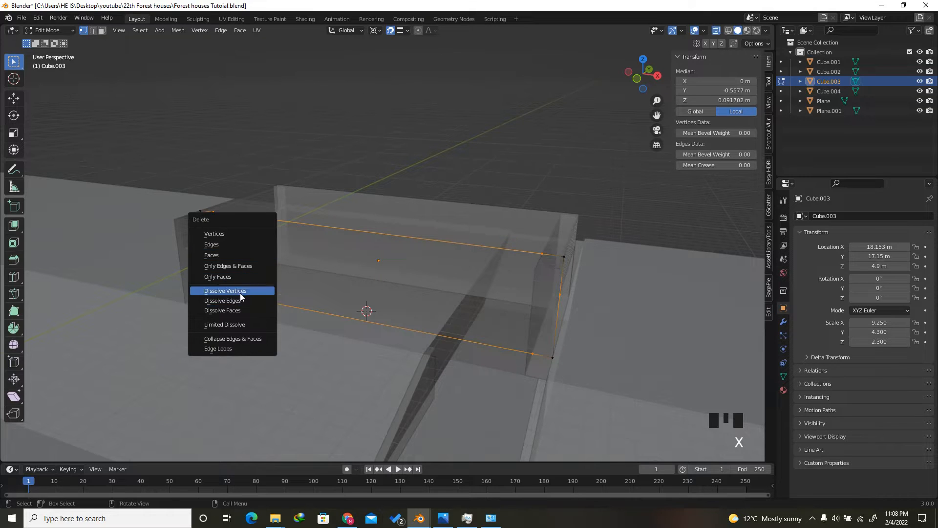
{"action": "left_click", "coordinate": [241, 291]}
Move the front face's top edge about 1.667 m down along Z to the underside of the upper block
{"action": "left_click", "coordinate": [637, 78]}
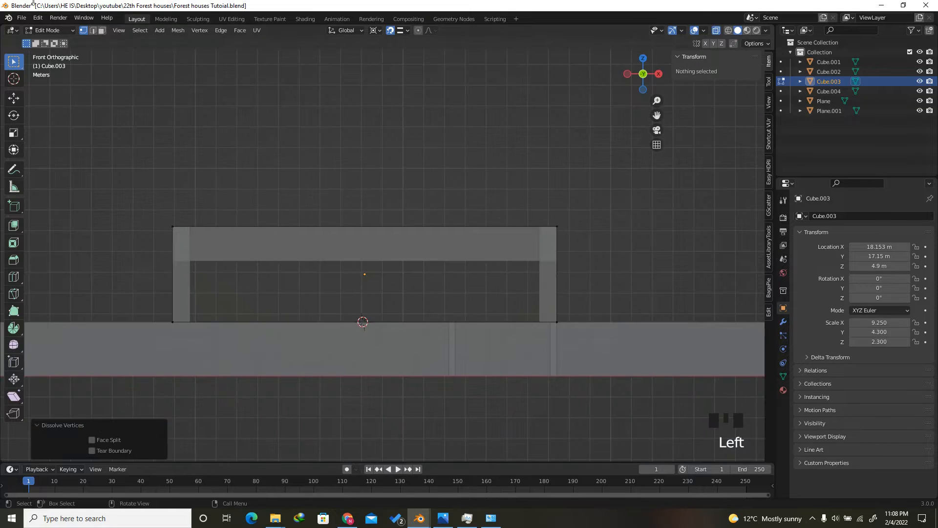
{"action": "left_click", "coordinate": [93, 31]}
{"action": "left_click", "coordinate": [301, 223]}
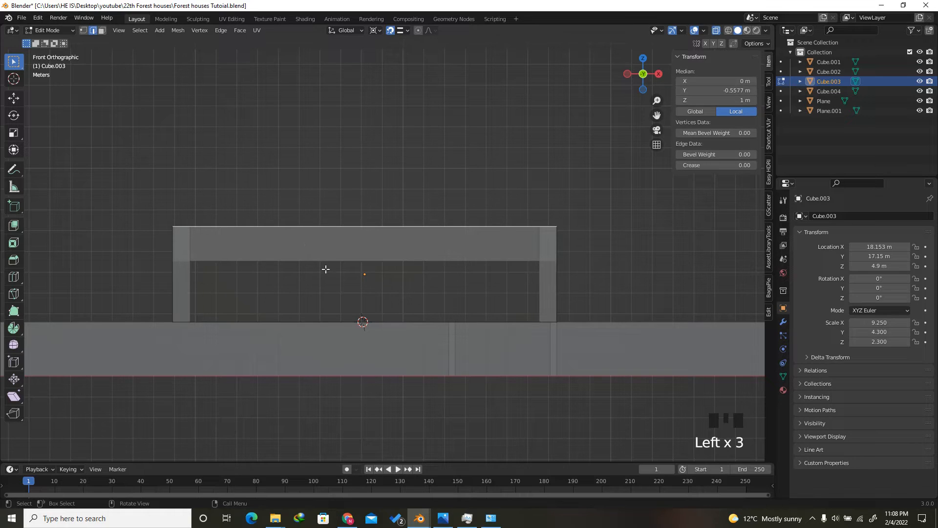
{"action": "key", "text": "g"}
{"action": "key", "text": "z"}
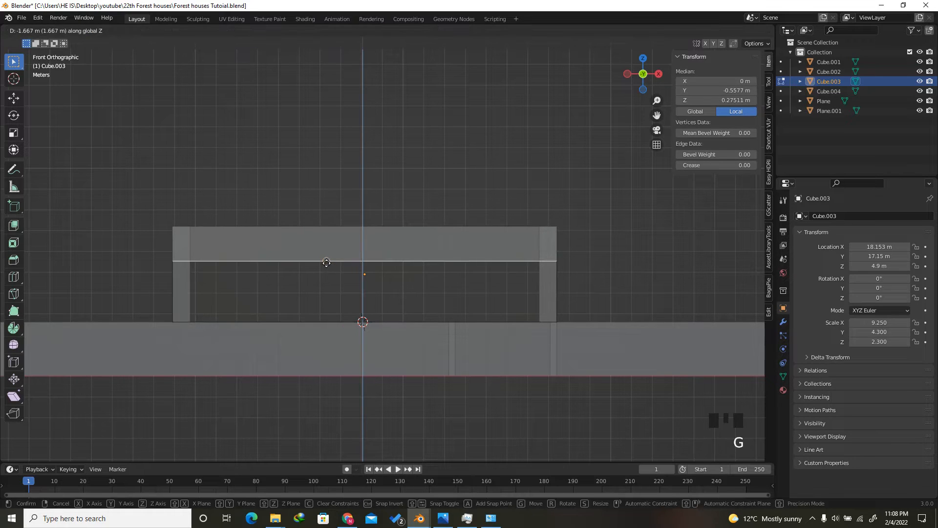
{"action": "left_click", "coordinate": [325, 261]}
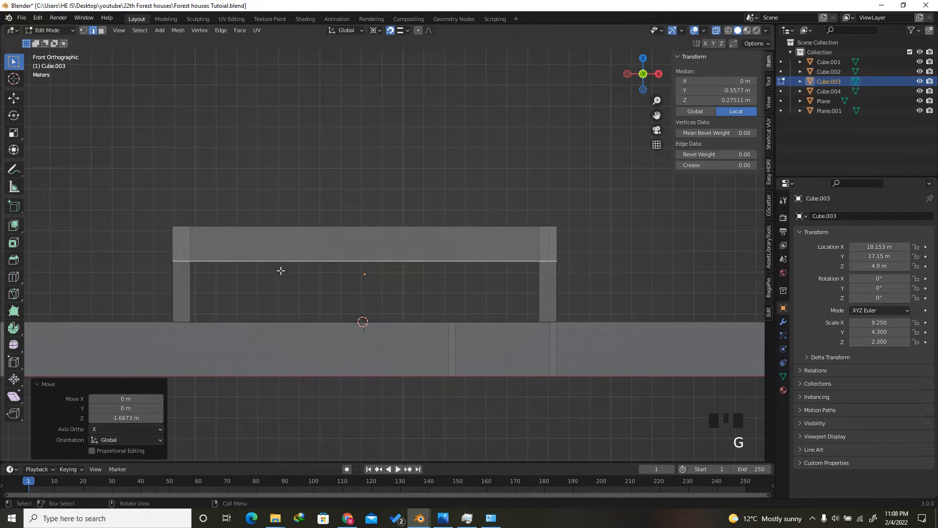
Move both side edges of the front face 0.85 m inward along X to the end walls and turn off X-ray
{"action": "left_click", "coordinate": [174, 292]}
{"action": "key", "text": "g"}
{"action": "key", "text": "x"}
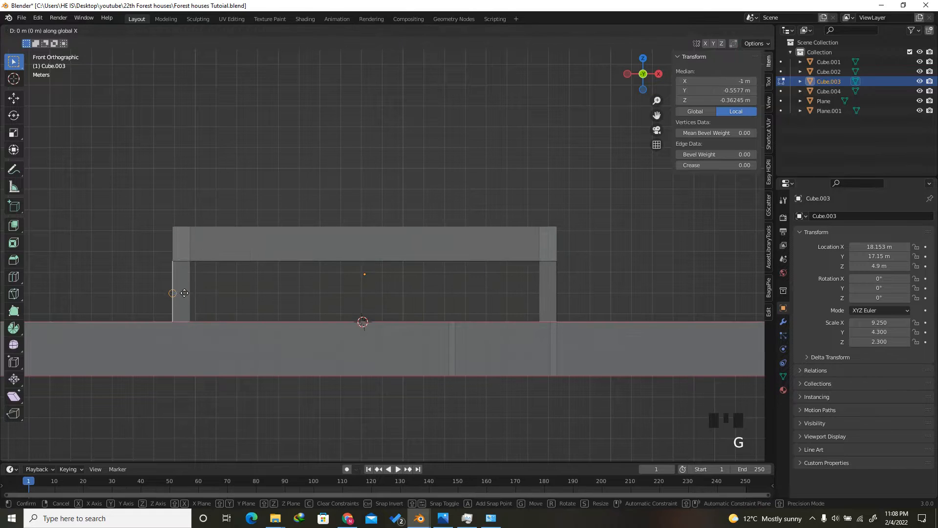
{"action": "left_click", "coordinate": [239, 291]}
{"action": "left_click", "coordinate": [555, 273]}
{"action": "key", "text": "g"}
{"action": "key", "text": "x"}
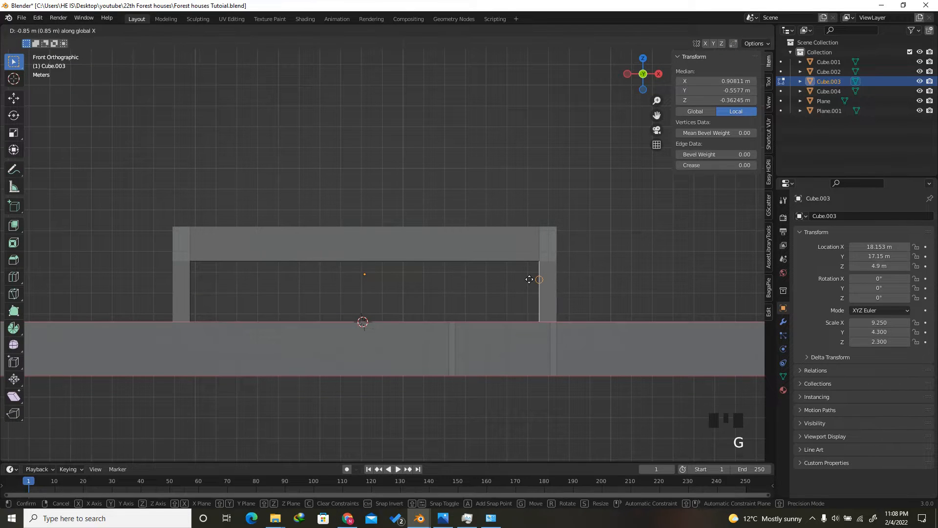
{"action": "left_click", "coordinate": [528, 279]}
{"action": "mouse_move", "coordinate": [649, 74]}
{"action": "left_mouse_down"}
{"action": "mouse_move", "coordinate": [621, 91]}
{"action": "mouse_move", "coordinate": [651, 48]}
{"action": "mouse_move", "coordinate": [668, 61]}
{"action": "mouse_move", "coordinate": [652, 62]}
{"action": "left_mouse_up"}
{"action": "left_click", "coordinate": [697, 32]}
{"action": "key", "text": "Tab"}
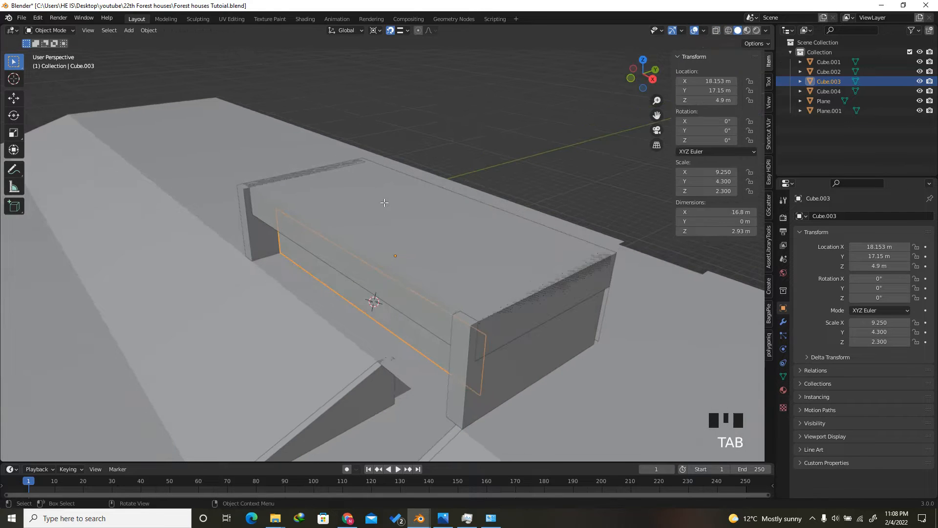
Extrude the whole front wall face about 0.172 m toward the back of the house, and turn off snapping and X-ray
{"action": "key", "text": "Tab"}
{"action": "key", "text": "a"}
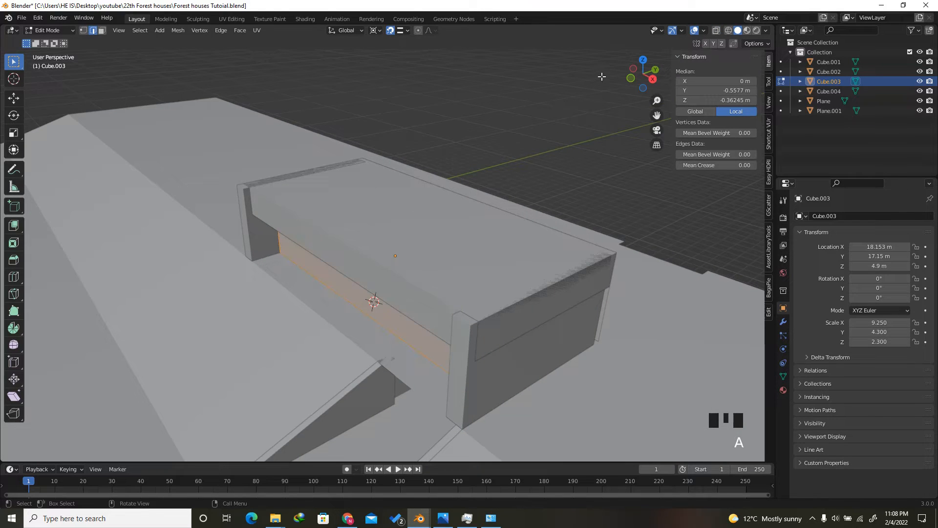
{"action": "left_click", "coordinate": [637, 60]}
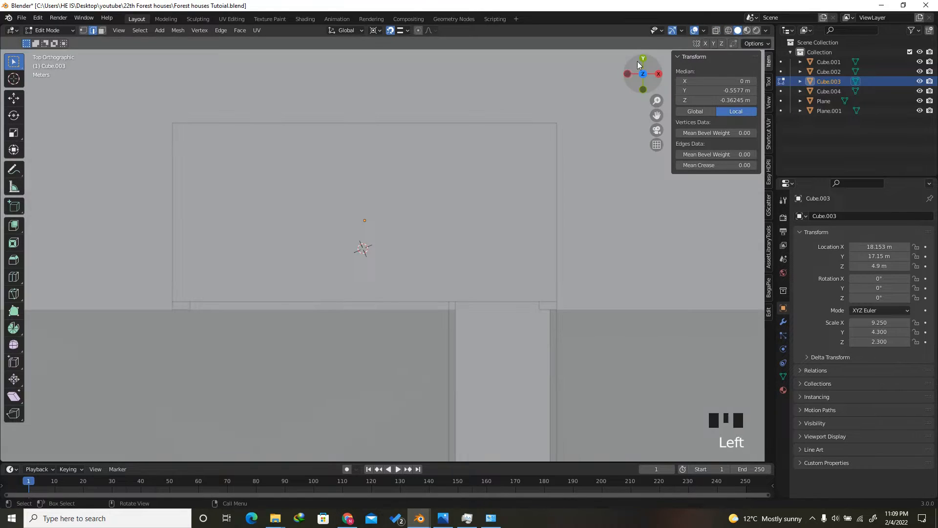
{"action": "left_click", "coordinate": [713, 31]}
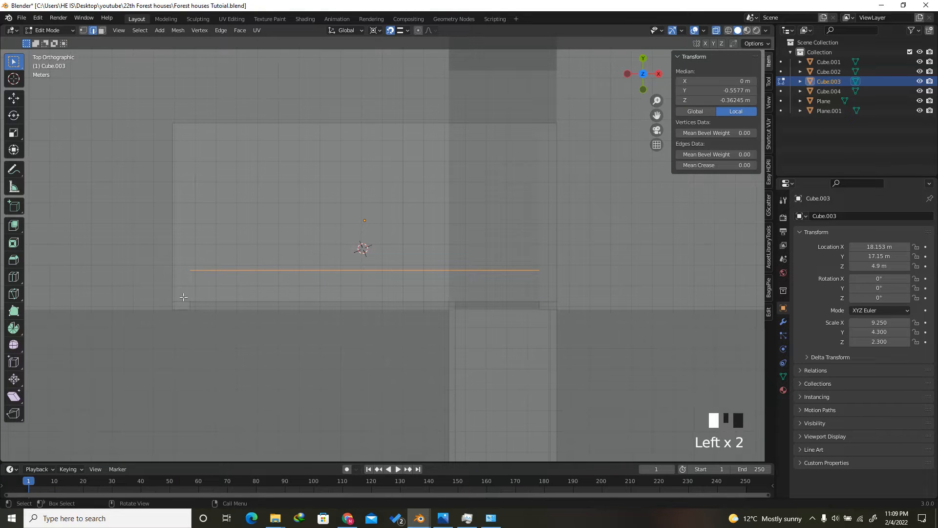
{"action": "scroll", "coordinate": [183, 296], "scroll_direction": "up", "scroll_amount": 4}
{"action": "key", "text": "e"}
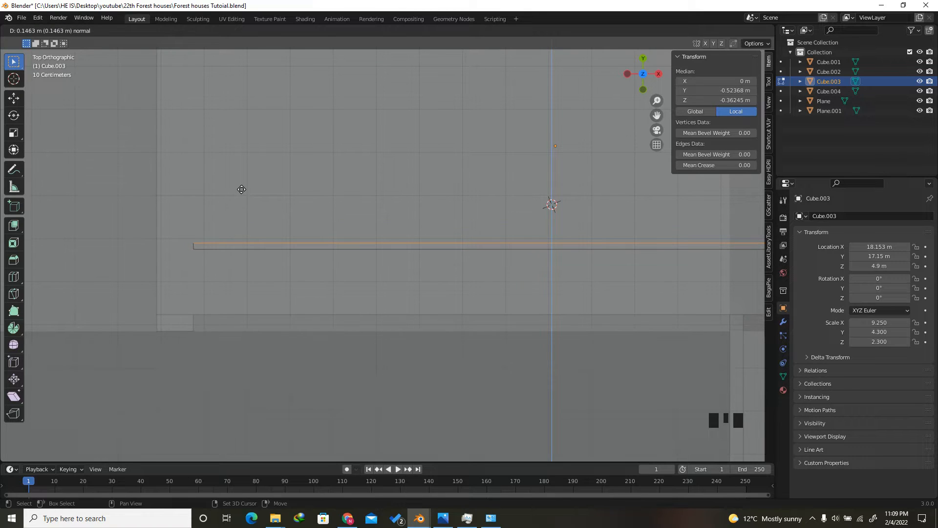
{"action": "left_click", "coordinate": [246, 178]}
{"action": "scroll", "coordinate": [342, 176], "scroll_direction": "down", "scroll_amount": 5}
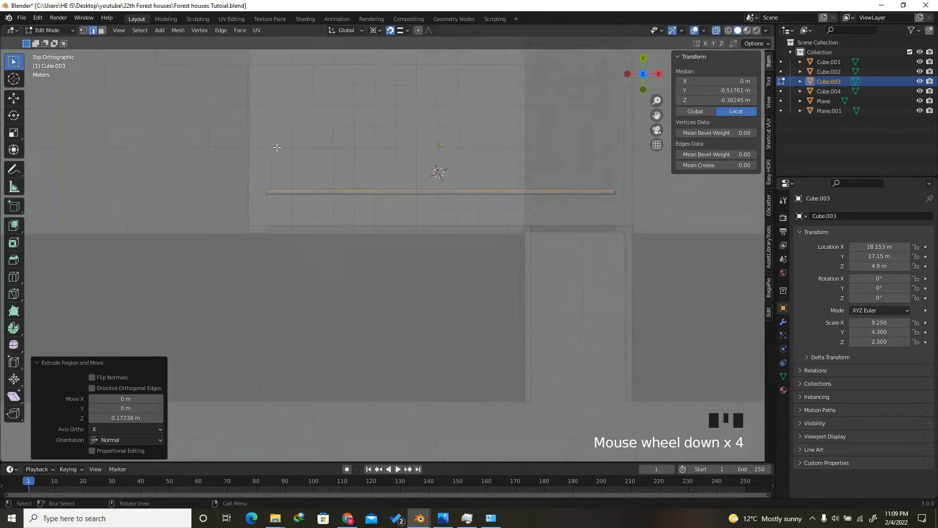
{"action": "left_click_drag", "start_coordinate": [628, 71], "coordinate": [624, 418]}
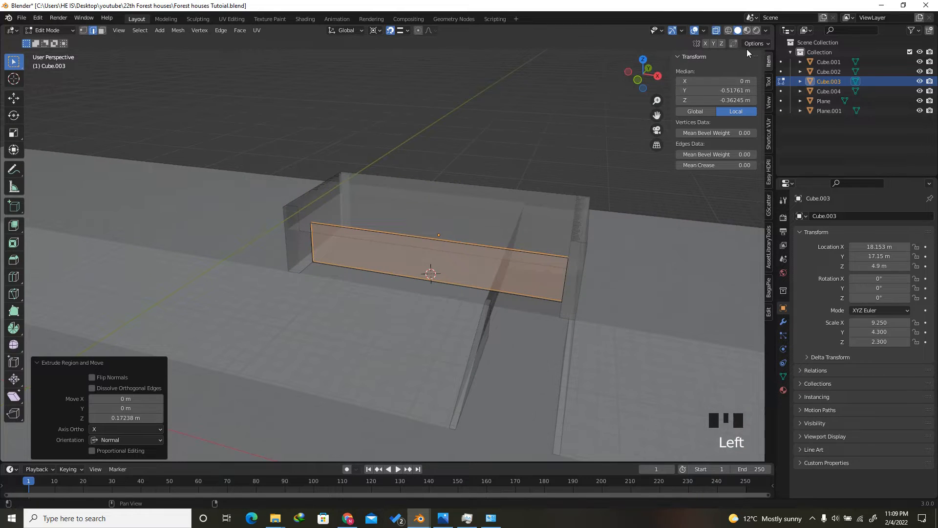
{"action": "left_click", "coordinate": [391, 30]}
{"action": "left_click", "coordinate": [717, 30]}
Add 10 evenly spaced vertical loop cuts across the front wall, leaving them centred with no slide
{"action": "left_click_drag", "start_coordinate": [635, 74], "coordinate": [601, 82]}
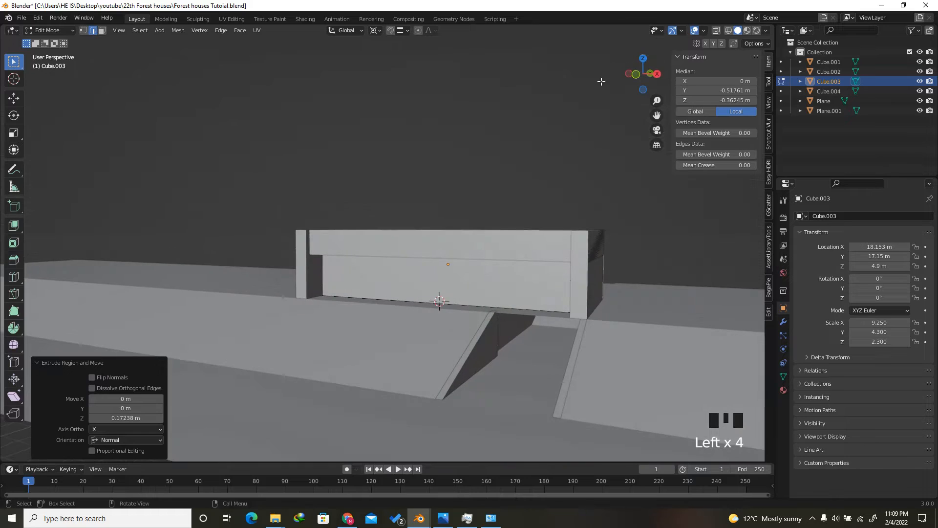
{"action": "scroll", "coordinate": [429, 338], "scroll_direction": "up", "scroll_amount": 4}
{"action": "key", "text": "ctrl+r"}
{"action": "scroll", "coordinate": [444, 338], "scroll_direction": "up", "scroll_amount": 5}
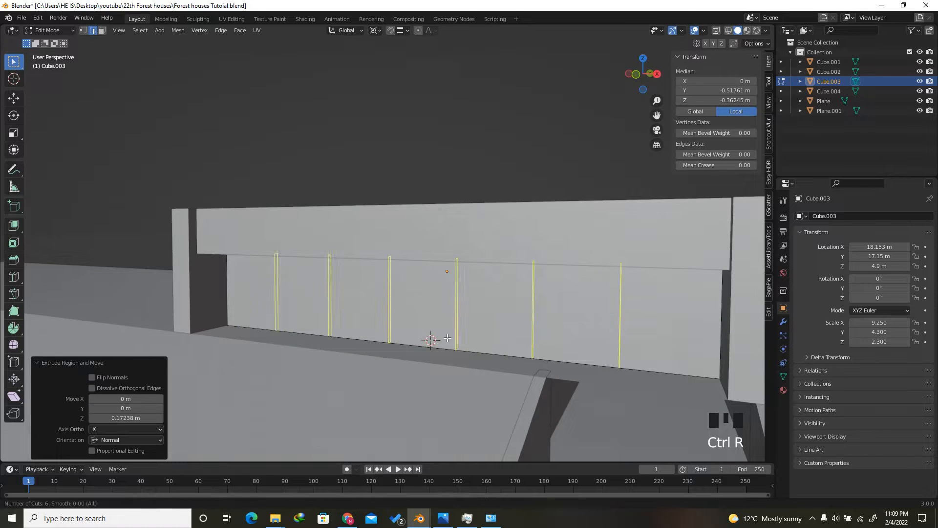
{"action": "scroll", "coordinate": [448, 338], "scroll_direction": "up", "scroll_amount": 3}
{"action": "scroll", "coordinate": [447, 338], "scroll_direction": "up", "scroll_amount": 7}
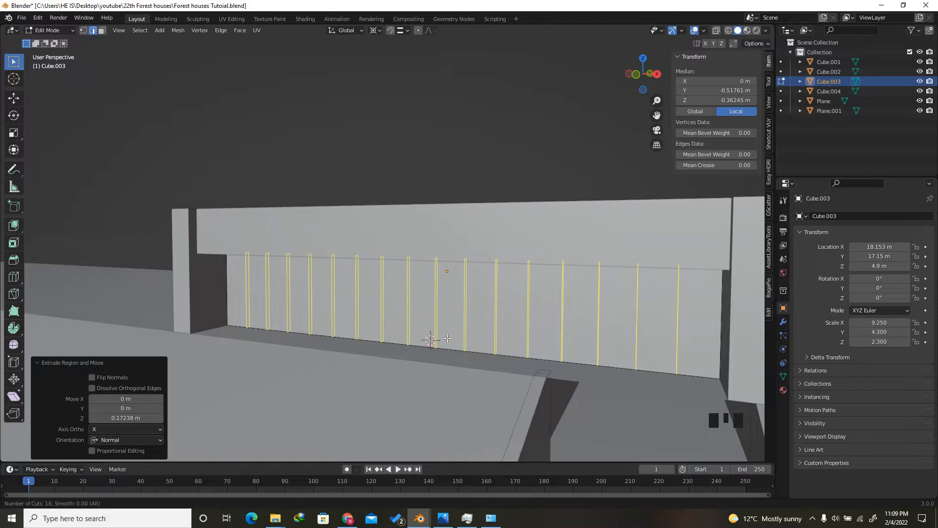
{"action": "scroll", "coordinate": [448, 338], "scroll_direction": "down", "scroll_amount": 6}
{"action": "left_click", "coordinate": [447, 338]}
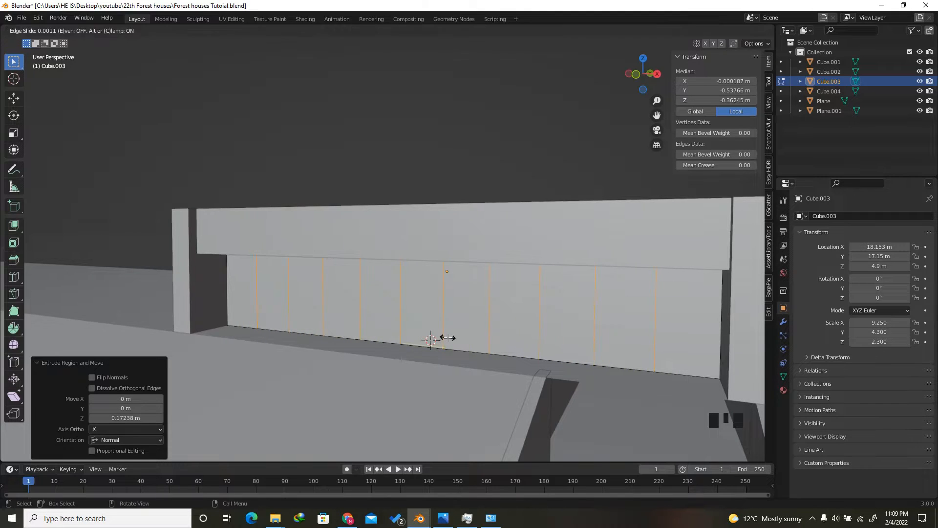
{"action": "right_click", "coordinate": [439, 336]}
{"action": "mouse_move", "coordinate": [643, 73]}
{"action": "left_mouse_down"}
{"action": "mouse_move", "coordinate": [679, 45]}
{"action": "mouse_move", "coordinate": [651, 85]}
{"action": "left_mouse_up"}
Bevel the ten vertical loop cuts into narrow strips with a width of 0.005 m
{"action": "key", "text": "ctrl+b"}
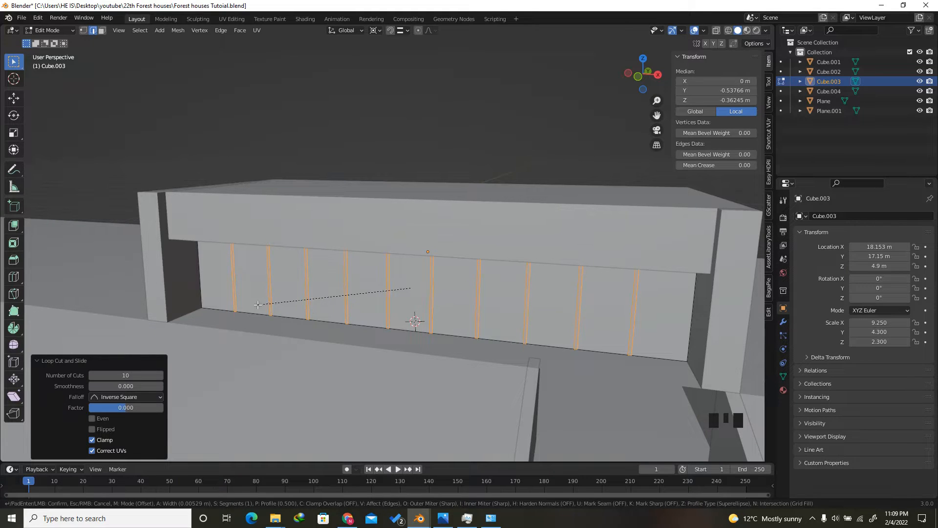
{"action": "left_click", "coordinate": [258, 304]}
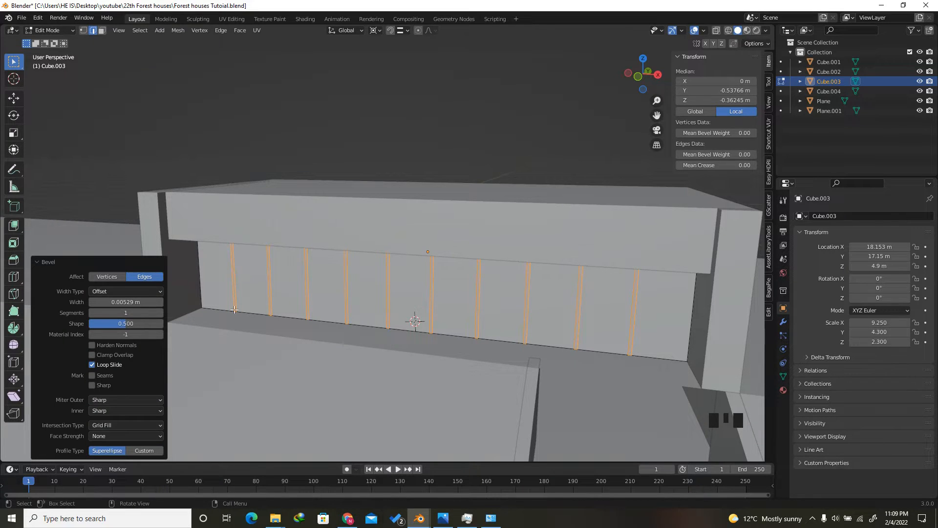
{"action": "left_click", "coordinate": [112, 301]}
{"action": "left_click_drag", "start_coordinate": [107, 303], "coordinate": [161, 298]}
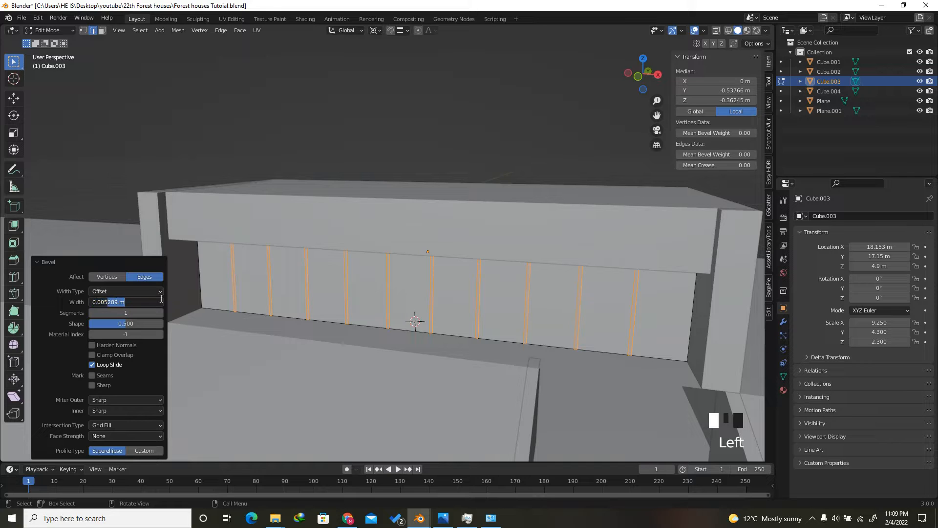
{"action": "type", "text": "0"}
{"action": "key", "text": "Return"}
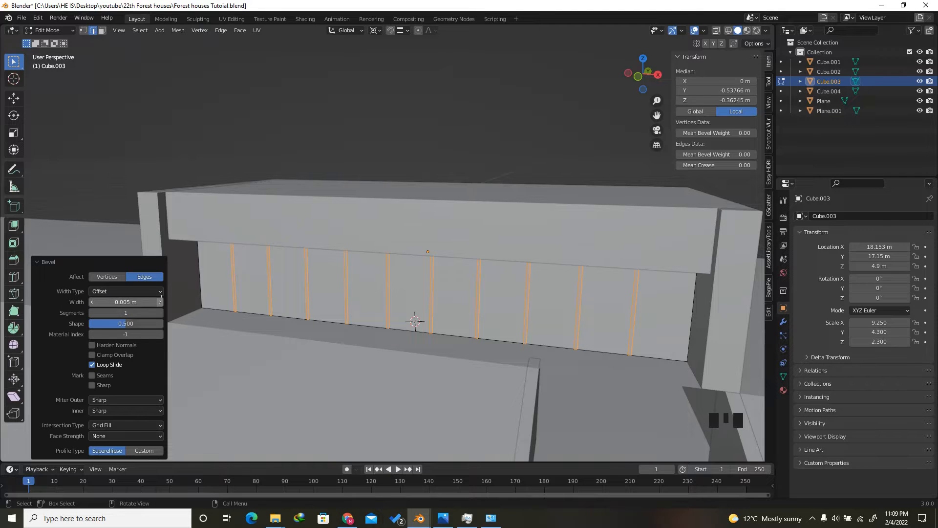
Add a horizontal loop cut along the front wall and slide it close to the upper edge, at a factor of about -0.836
{"action": "left_click_drag", "start_coordinate": [644, 74], "coordinate": [623, 94]}
{"action": "scroll", "coordinate": [562, 273], "scroll_direction": "up", "scroll_amount": 2}
{"action": "key", "text": "ctrl+r"}
{"action": "left_click", "coordinate": [549, 289]}
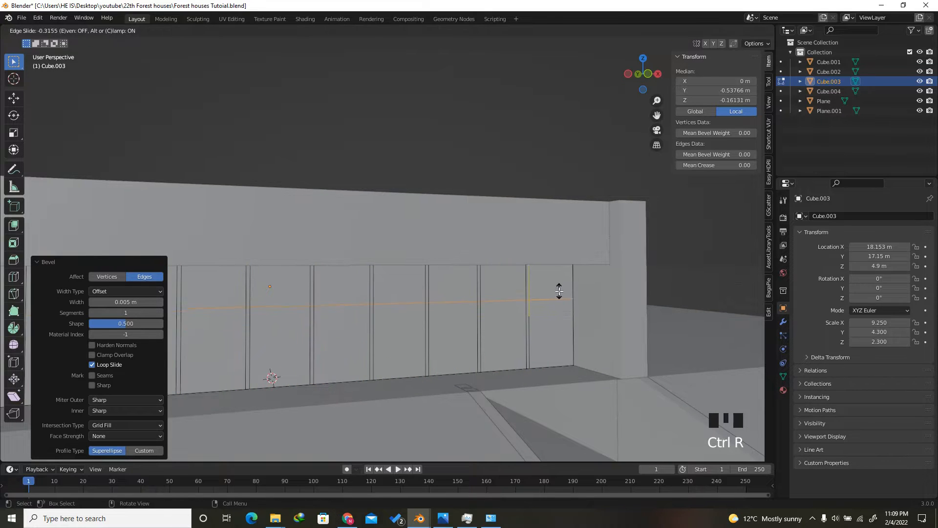
{"action": "left_click", "coordinate": [571, 277]}
{"action": "left_click_drag", "start_coordinate": [644, 74], "coordinate": [635, 78]}
{"action": "scroll", "coordinate": [529, 310], "scroll_direction": "up", "scroll_amount": 2}
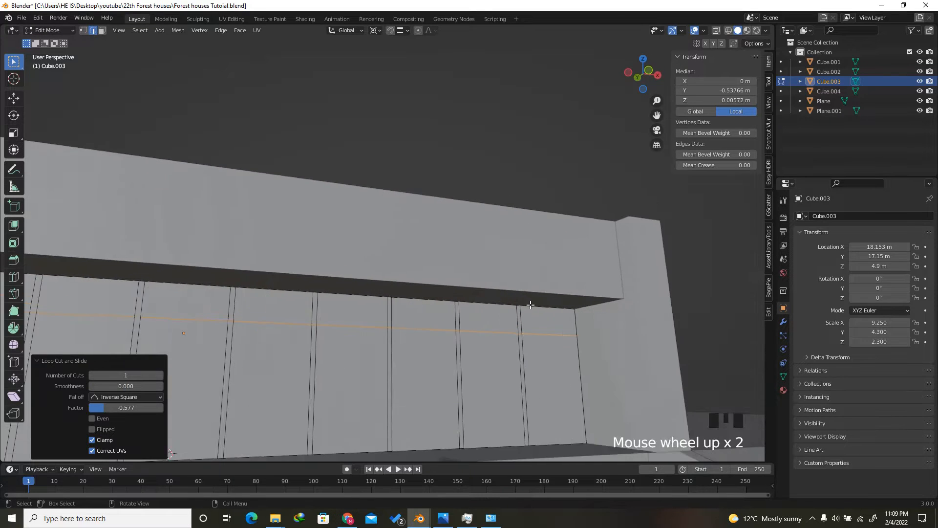
{"action": "key", "text": "g"}
{"action": "key", "text": "g"}
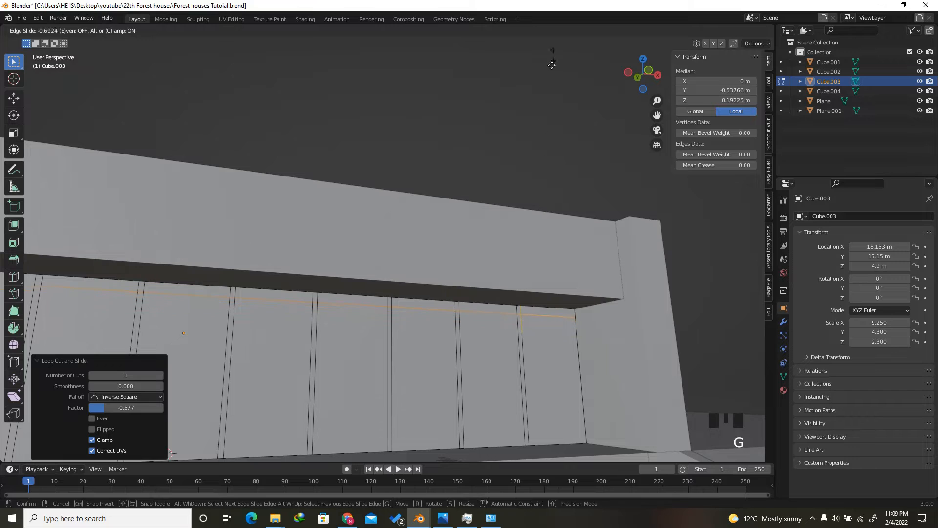
{"action": "left_click", "coordinate": [577, 384]}
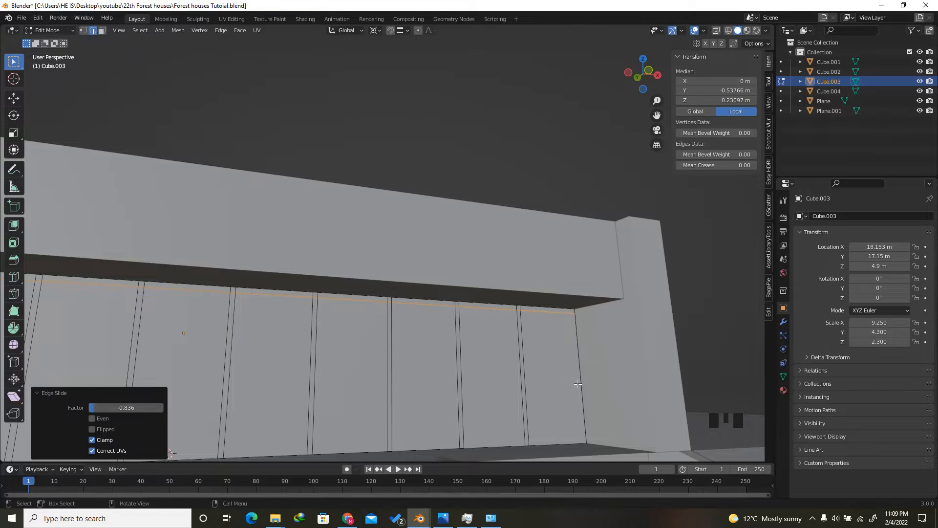
Add a vertical loop cut close to the front wall's right end, at a slide factor of about -0.836
{"action": "key", "text": "ctrl+r"}
{"action": "left_click", "coordinate": [551, 318]}
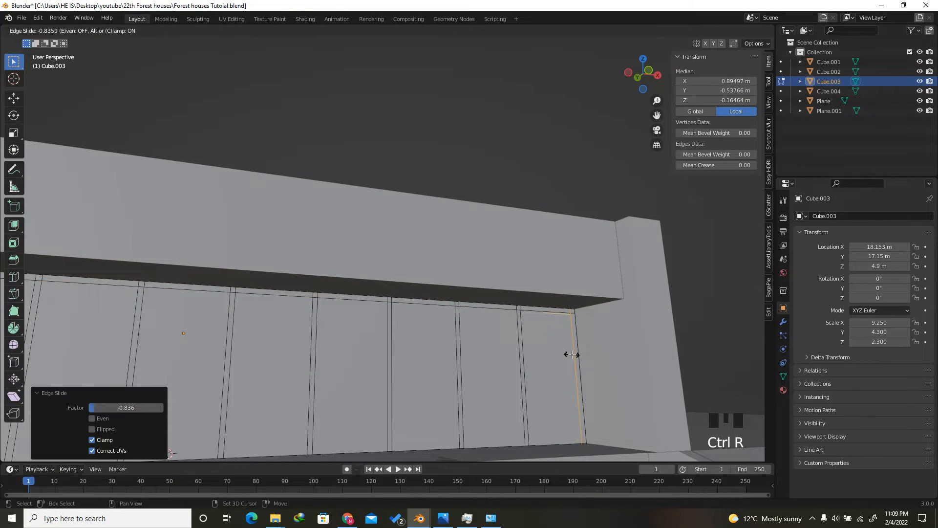
{"action": "left_click", "coordinate": [571, 353]}
{"action": "left_click_drag", "start_coordinate": [643, 74], "coordinate": [598, 104]}
{"action": "scroll", "coordinate": [542, 235], "scroll_direction": "down", "scroll_amount": 4}
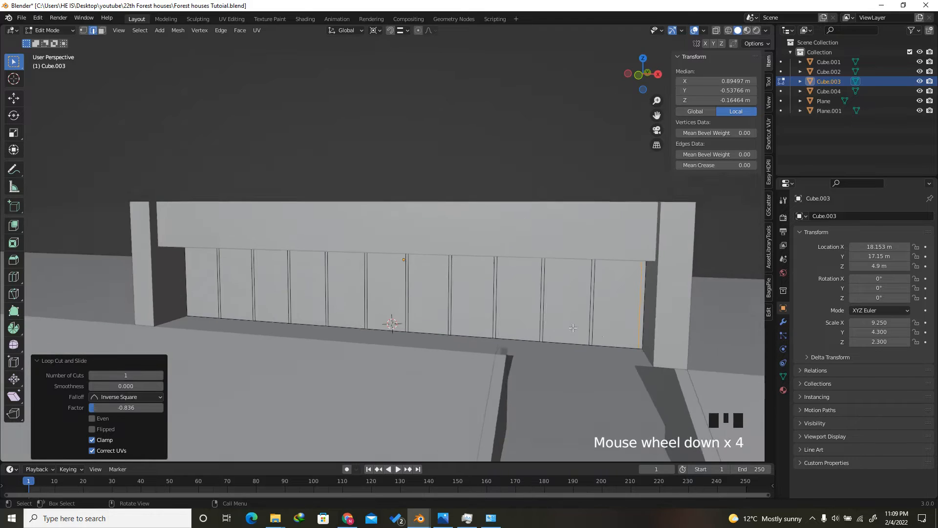
Add a horizontal loop cut close to the front wall's lower edge, at a slide factor of about -0.931
{"action": "scroll", "coordinate": [597, 352], "scroll_direction": "up", "scroll_amount": 8}
{"action": "key", "text": "ctrl+r"}
{"action": "left_click", "coordinate": [479, 335]}
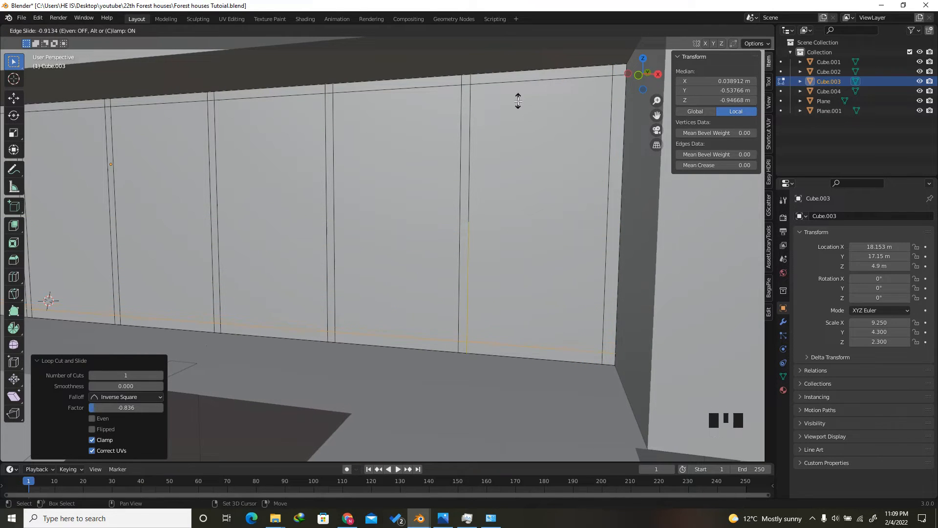
{"action": "left_click", "coordinate": [542, 129]}
{"action": "scroll", "coordinate": [489, 146], "scroll_direction": "down", "scroll_amount": 7}
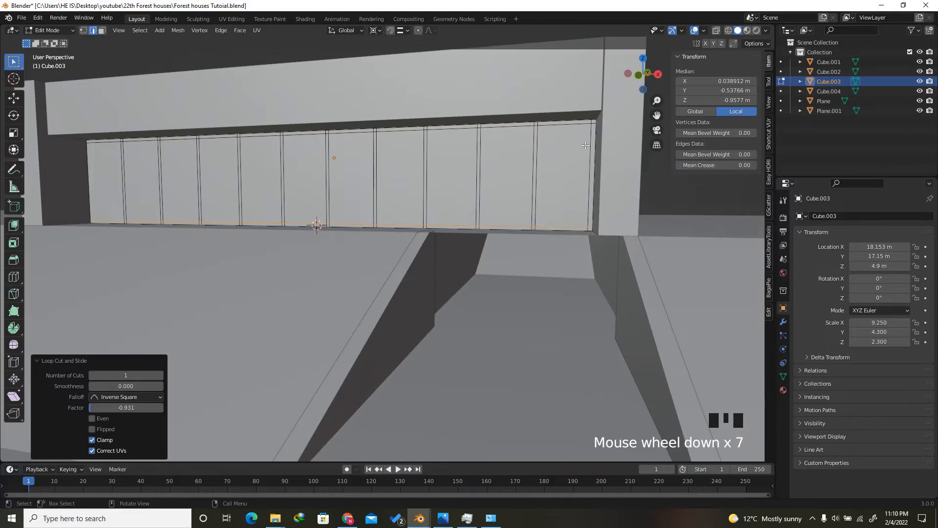
Add a vertical loop cut close to the front wall's left end, at a slide factor of about 0.860
{"action": "scroll", "coordinate": [297, 162], "scroll_direction": "up", "scroll_amount": 10}
{"action": "key", "text": "ctrl+r"}
{"action": "left_click", "coordinate": [411, 123]}
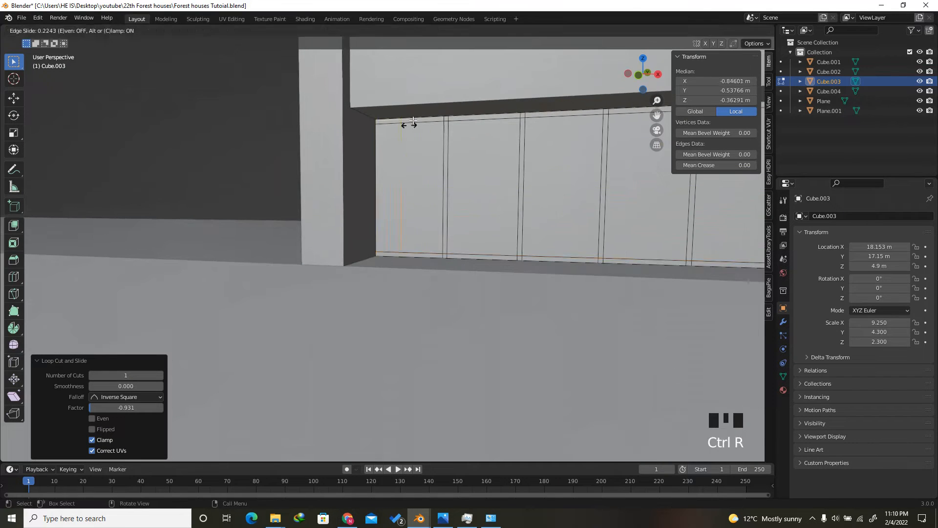
{"action": "left_click", "coordinate": [438, 159]}
{"action": "scroll", "coordinate": [438, 159], "scroll_direction": "down", "scroll_amount": 9}
Move the vertical edge loop near the front wall's right end about 0.03 m along X toward the end wall
{"action": "scroll", "coordinate": [592, 172], "scroll_direction": "up", "scroll_amount": 7}
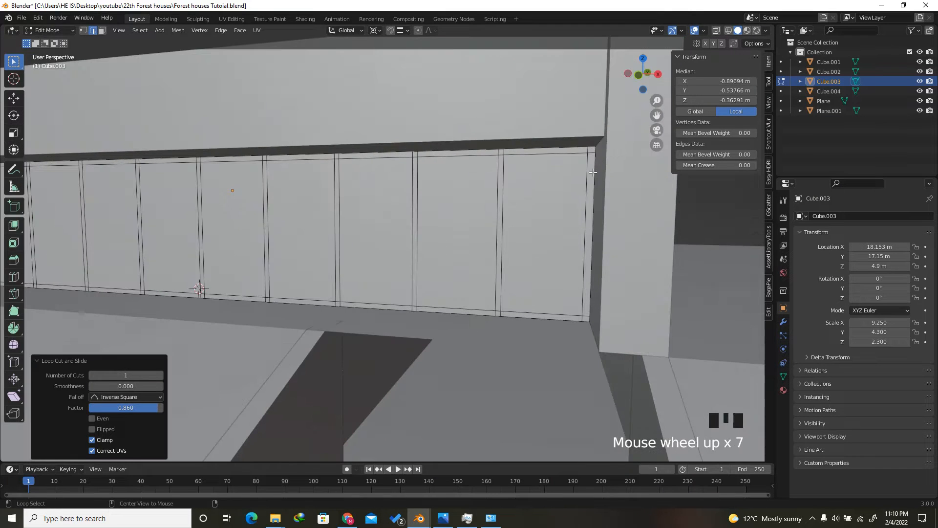
{"action": "left_click", "coordinate": [588, 174], "text": "alt"}
{"action": "scroll", "coordinate": [590, 168], "scroll_direction": "up", "scroll_amount": 2}
{"action": "key", "text": "g"}
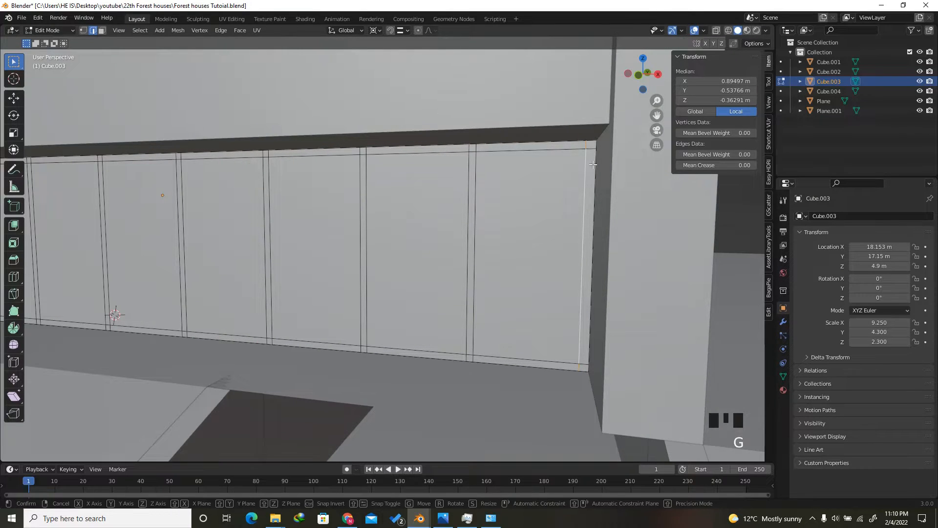
{"action": "left_click", "coordinate": [608, 148]}
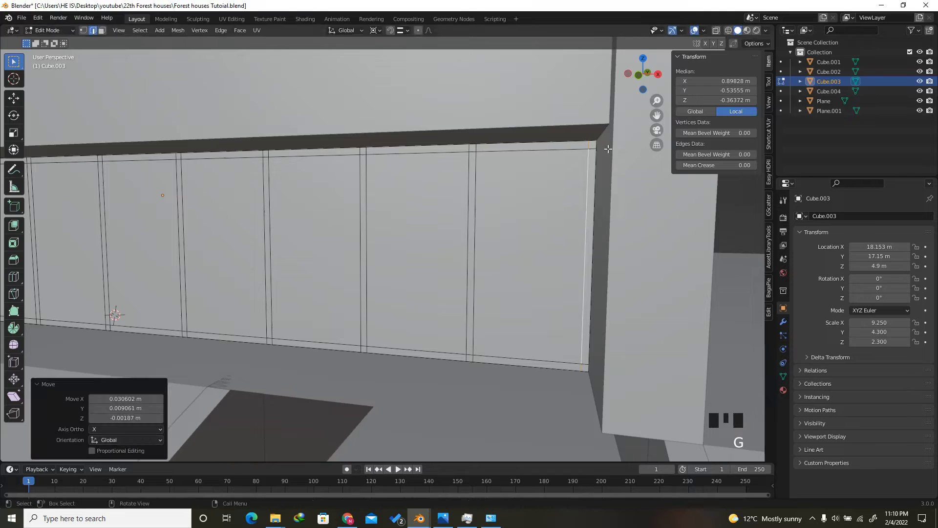
{"action": "left_click_drag", "start_coordinate": [638, 74], "coordinate": [666, 66]}
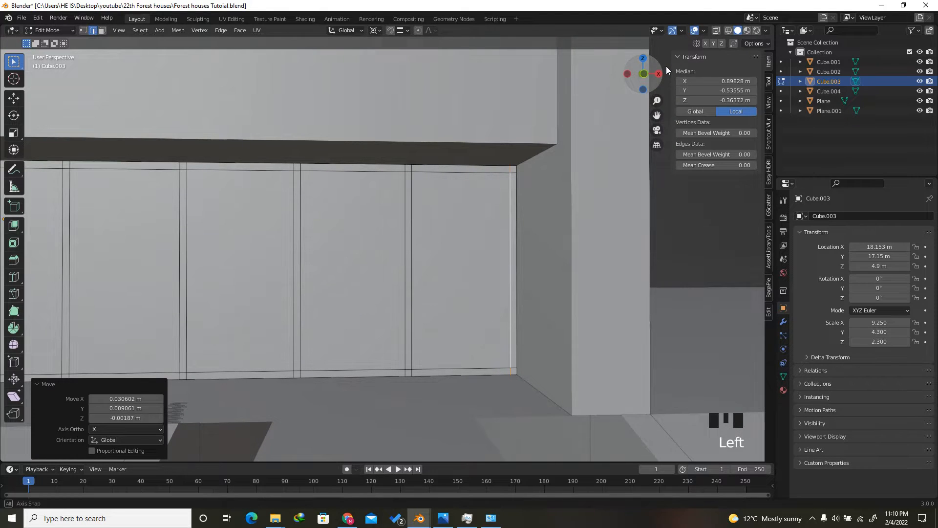
{"action": "scroll", "coordinate": [565, 198], "scroll_direction": "down", "scroll_amount": 7}
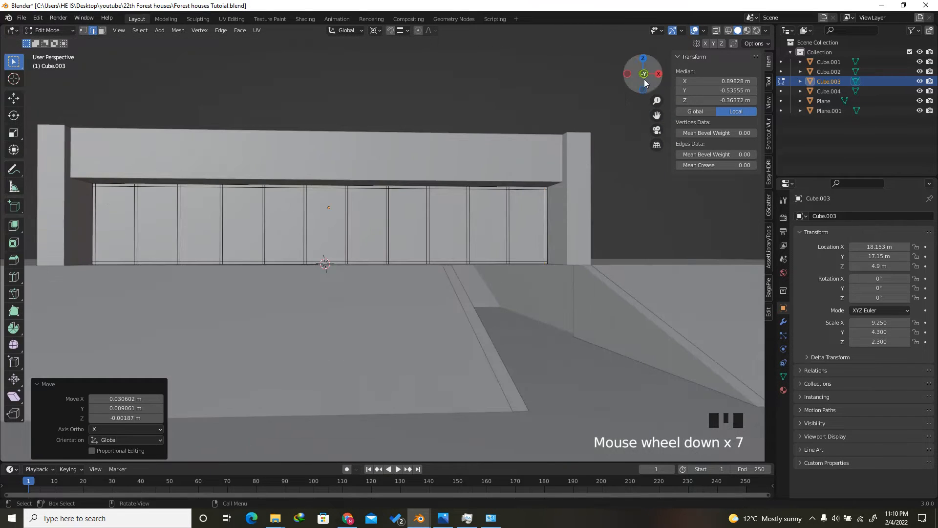
{"action": "left_click_drag", "start_coordinate": [641, 73], "coordinate": [608, 100]}
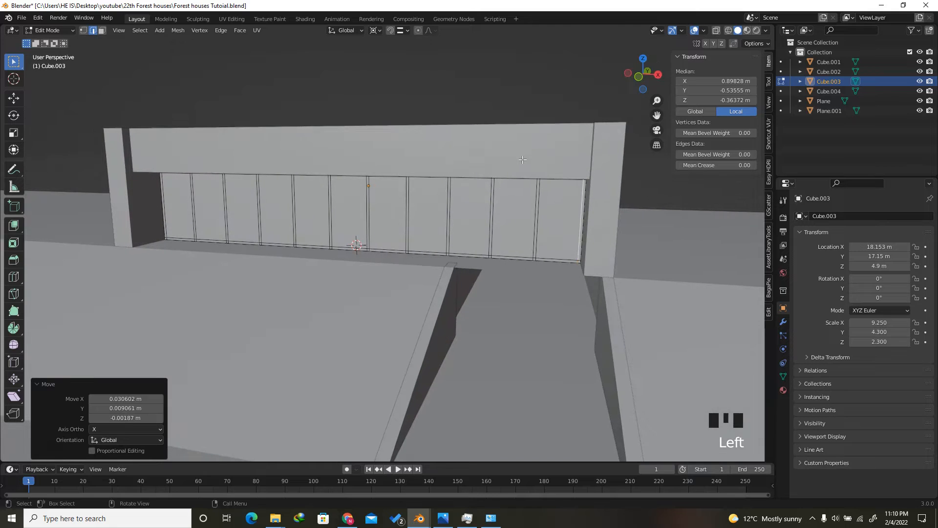
Switch to face selection and select all eleven large panel faces of the front wall between the narrow frame strips
{"action": "left_click", "coordinate": [102, 31]}
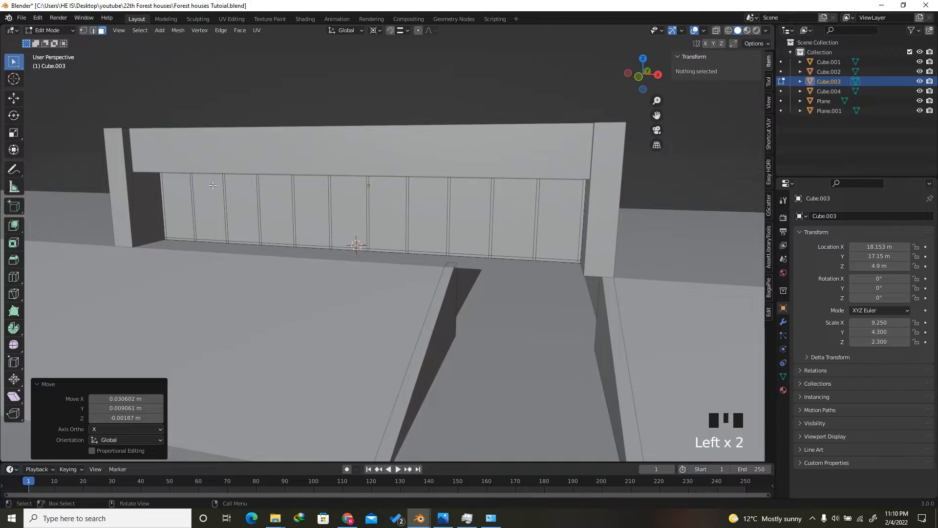
{"action": "left_click", "coordinate": [178, 211]}
{"action": "left_click", "coordinate": [209, 210], "text": "shift"}
{"action": "left_click", "coordinate": [246, 209], "text": "shift"}
{"action": "left_click", "coordinate": [286, 211], "text": "shift"}
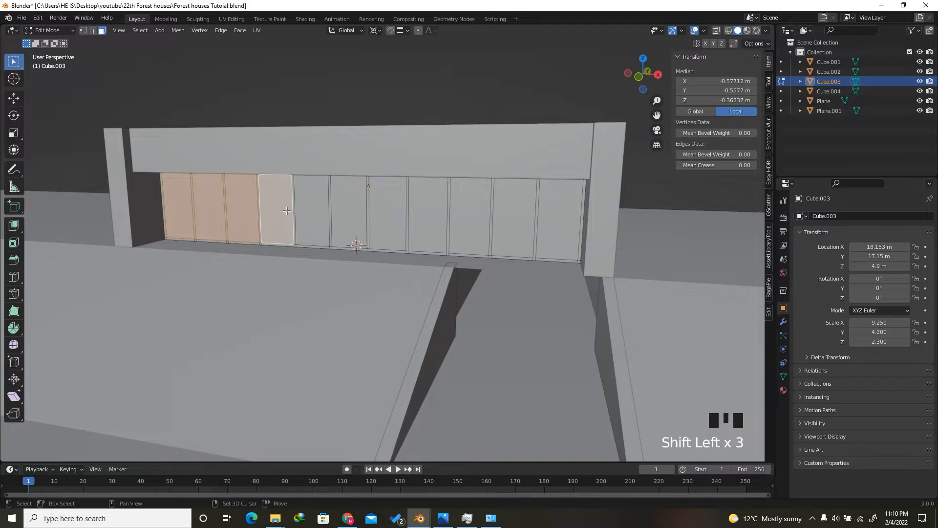
{"action": "left_click", "coordinate": [313, 211], "text": "shift"}
{"action": "left_click", "coordinate": [349, 218], "text": "shift"}
{"action": "left_click", "coordinate": [386, 219], "text": "shift"}
{"action": "left_click", "coordinate": [434, 221], "text": "shift"}
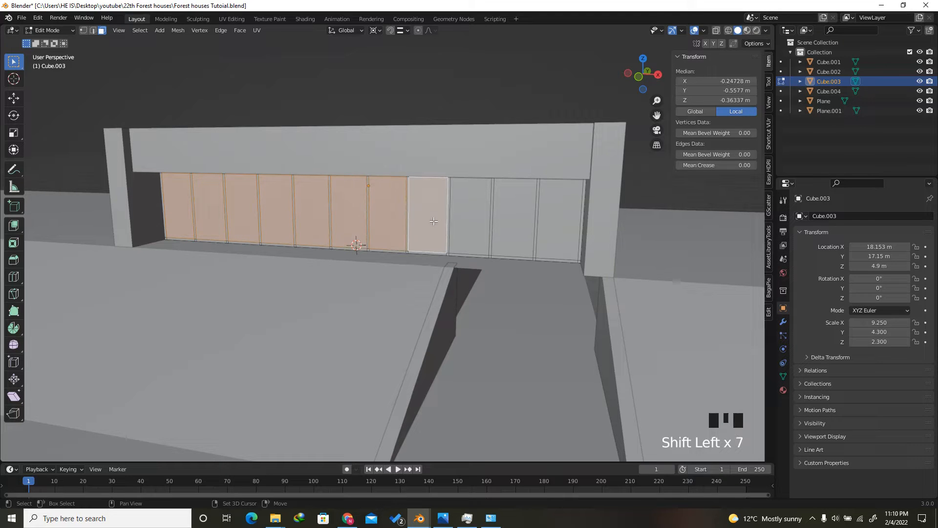
{"action": "left_click", "coordinate": [522, 210], "text": "shift"}
{"action": "left_click", "coordinate": [479, 211], "text": "shift"}
{"action": "left_click", "coordinate": [559, 215], "text": "shift"}
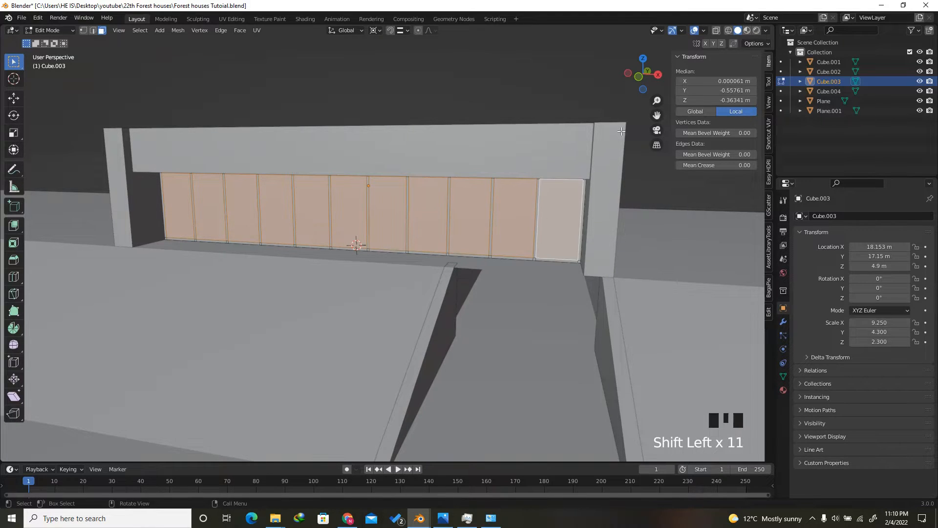
{"action": "mouse_move", "coordinate": [644, 76]}
{"action": "left_mouse_down"}
{"action": "mouse_move", "coordinate": [636, 88]}
{"action": "mouse_move", "coordinate": [648, 89]}
{"action": "left_mouse_up"}
{"action": "scroll", "coordinate": [448, 290], "scroll_direction": "down", "scroll_amount": 3}
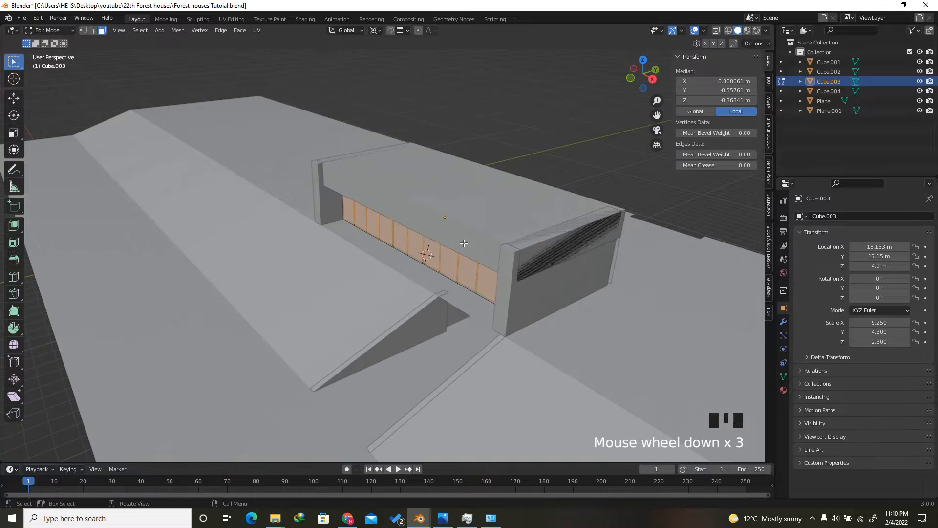
Leave mesh editing of the front wall and hide the roof block so the wall's inner side is exposed
{"action": "key", "text": "Tab"}
{"action": "left_click", "coordinate": [464, 206]}
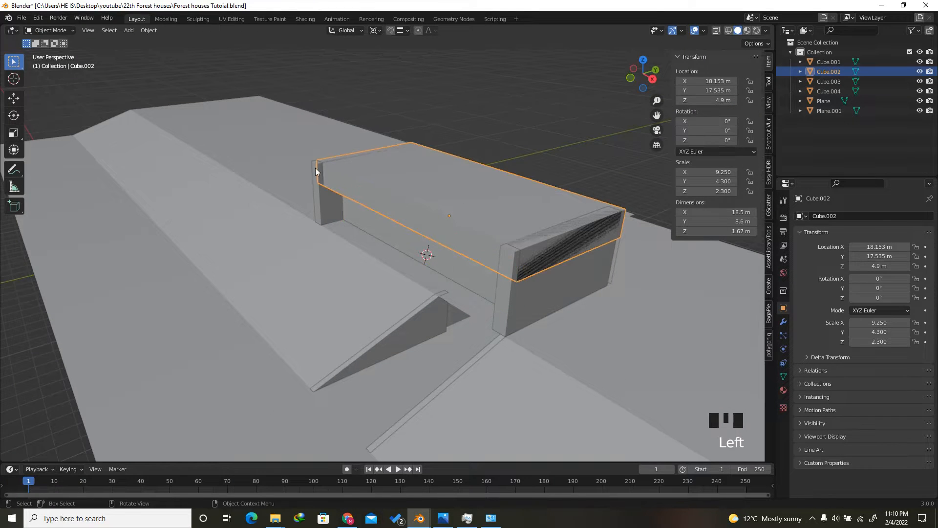
{"action": "key", "text": "h"}
{"action": "left_click_drag", "start_coordinate": [631, 78], "coordinate": [535, 87]}
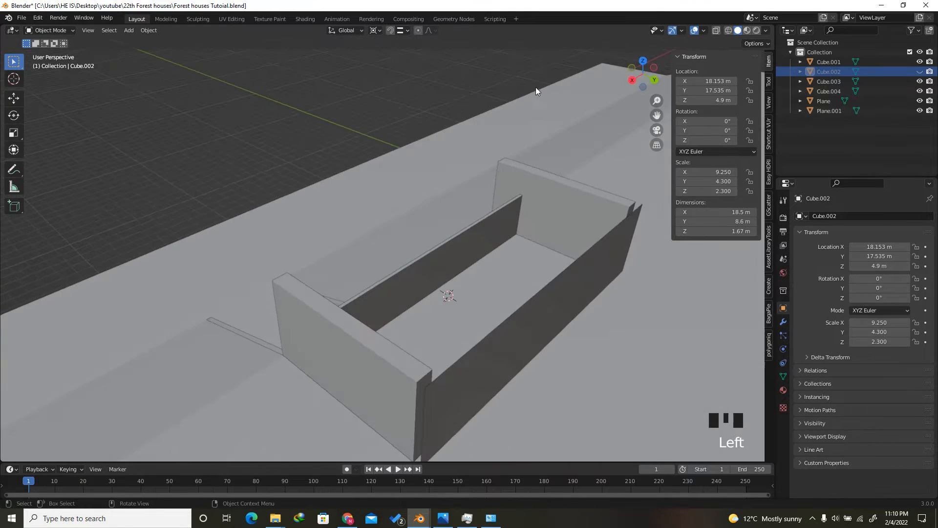
Edit the front wall's mesh and add all eleven large panel faces on its inner side to the face selection
{"action": "scroll", "coordinate": [513, 213], "scroll_direction": "up", "scroll_amount": 4}
{"action": "left_click", "coordinate": [497, 230]}
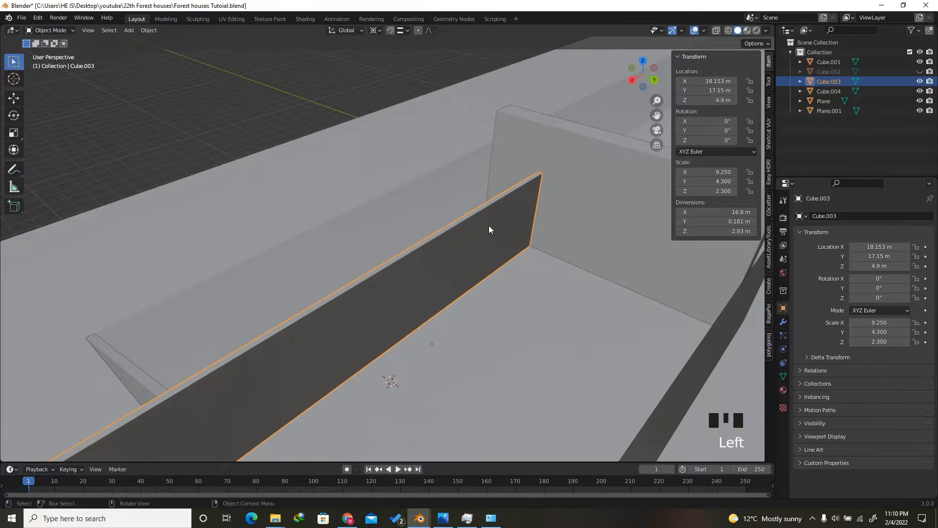
{"action": "scroll", "coordinate": [488, 225], "scroll_direction": "down", "scroll_amount": 4}
{"action": "key", "text": "Tab"}
{"action": "mouse_move", "coordinate": [637, 61]}
{"action": "left_mouse_down"}
{"action": "mouse_move", "coordinate": [724, 58]}
{"action": "mouse_move", "coordinate": [724, 69]}
{"action": "mouse_move", "coordinate": [626, 66]}
{"action": "left_mouse_up"}
{"action": "scroll", "coordinate": [518, 275], "scroll_direction": "up", "scroll_amount": 3}
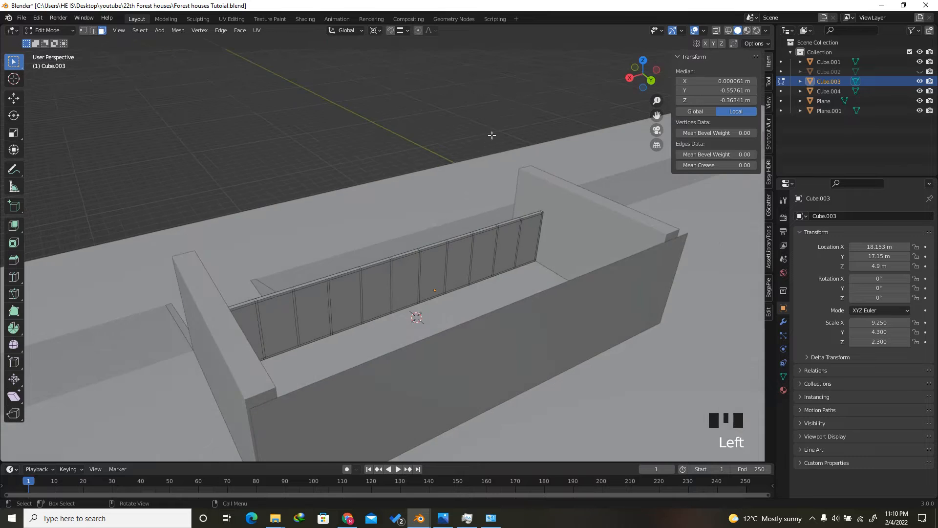
{"action": "left_click", "coordinate": [518, 261], "text": "shift"}
{"action": "left_click", "coordinate": [481, 266], "text": "shift"}
{"action": "left_click", "coordinate": [447, 276], "text": "shift"}
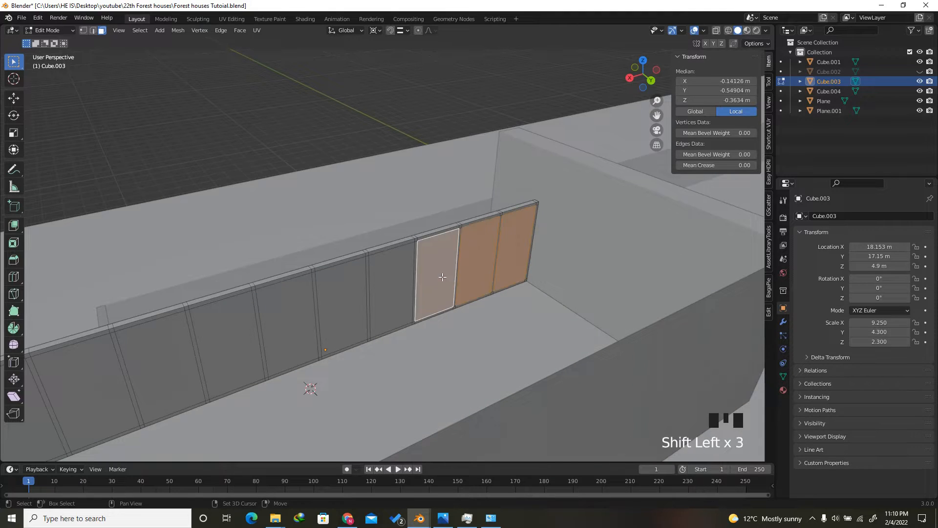
{"action": "scroll", "coordinate": [440, 279], "scroll_direction": "down", "scroll_amount": 2}
{"action": "left_click", "coordinate": [418, 282], "text": "shift"}
{"action": "left_click", "coordinate": [418, 281], "text": "shift"}
{"action": "key", "text": "ctrl+z"}
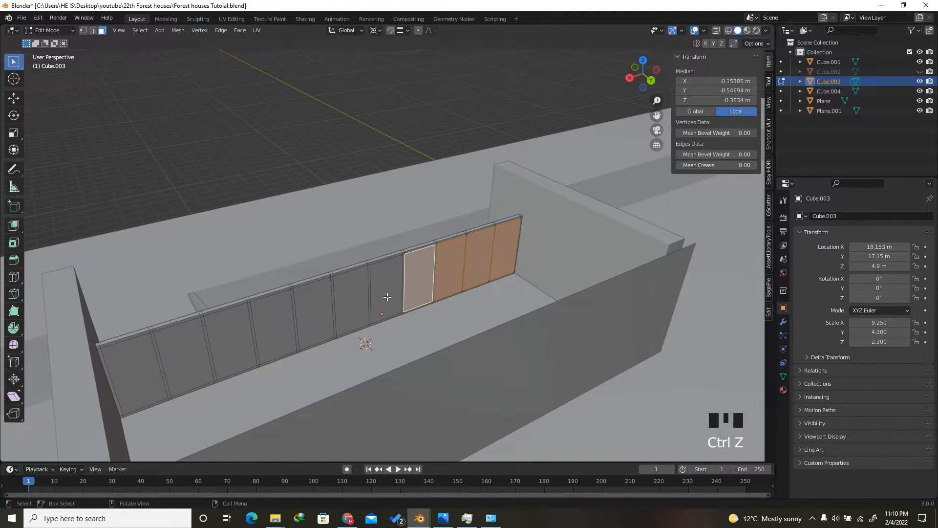
{"action": "left_click", "coordinate": [384, 293], "text": "shift"}
{"action": "left_click", "coordinate": [353, 308], "text": "shift"}
{"action": "left_click", "coordinate": [313, 313], "text": "shift"}
{"action": "left_click", "coordinate": [288, 328], "text": "shift"}
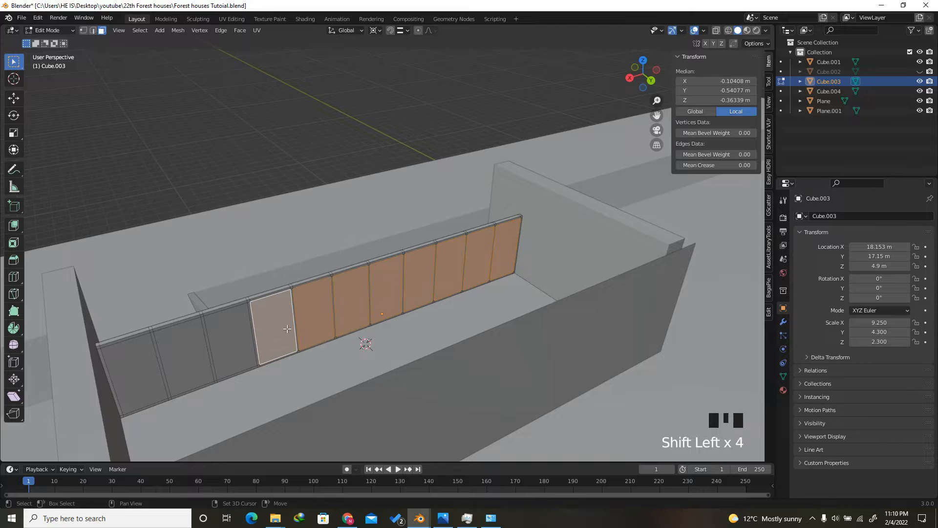
{"action": "left_click", "coordinate": [218, 348], "text": "shift"}
{"action": "left_click", "coordinate": [152, 375], "text": "shift"}
{"action": "left_click", "coordinate": [184, 356], "text": "shift"}
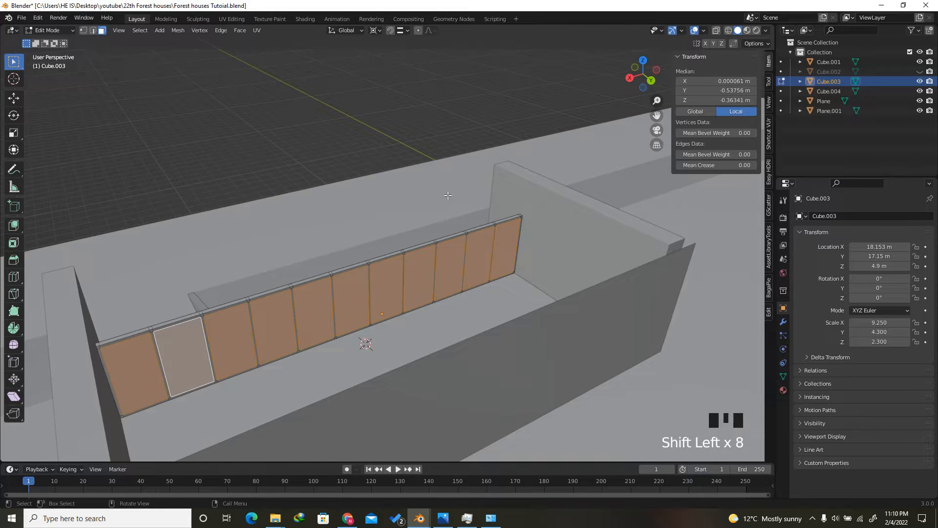
Return to Object Mode and apply the scale of the front wall
{"action": "left_click_drag", "start_coordinate": [630, 78], "coordinate": [507, 162]}
{"action": "key", "text": "Tab"}
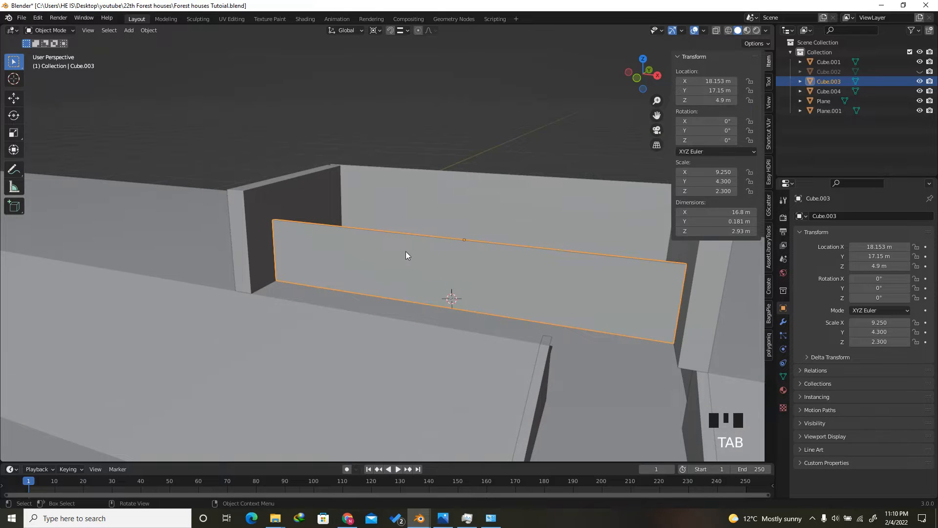
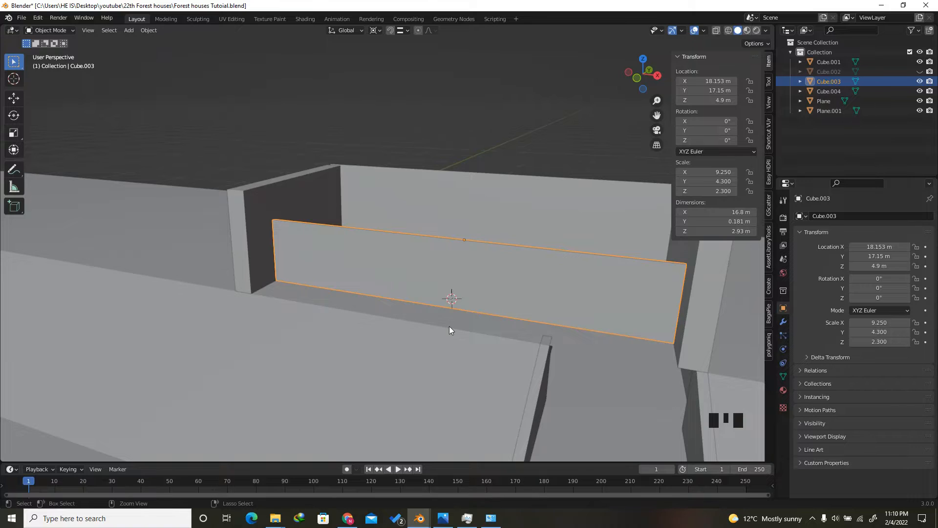
{"action": "key", "text": "ctrl+a"}
{"action": "left_click", "coordinate": [408, 346]}
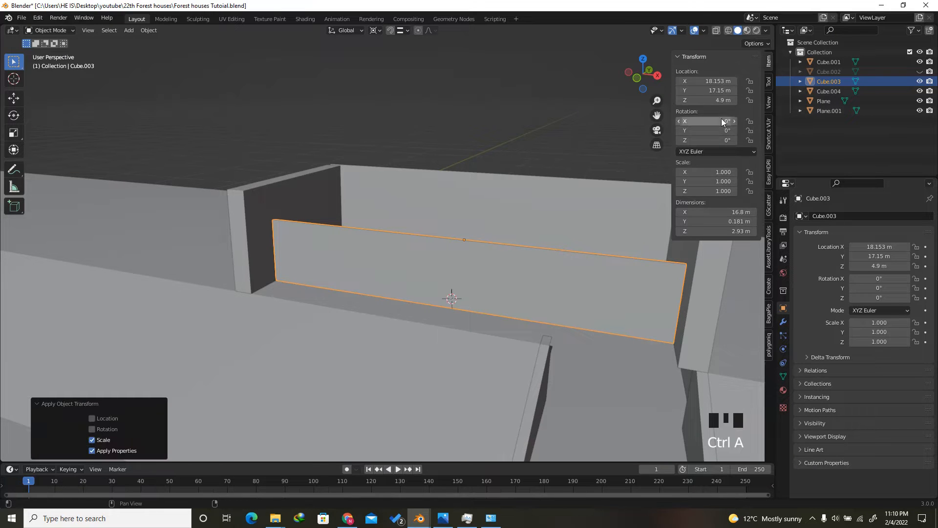
Extrude the selected panel faces on both sides of the front wall along their normals, inward by about 0.109 m
{"action": "left_click_drag", "start_coordinate": [634, 70], "coordinate": [526, 88]}
{"action": "key", "text": "Tab"}
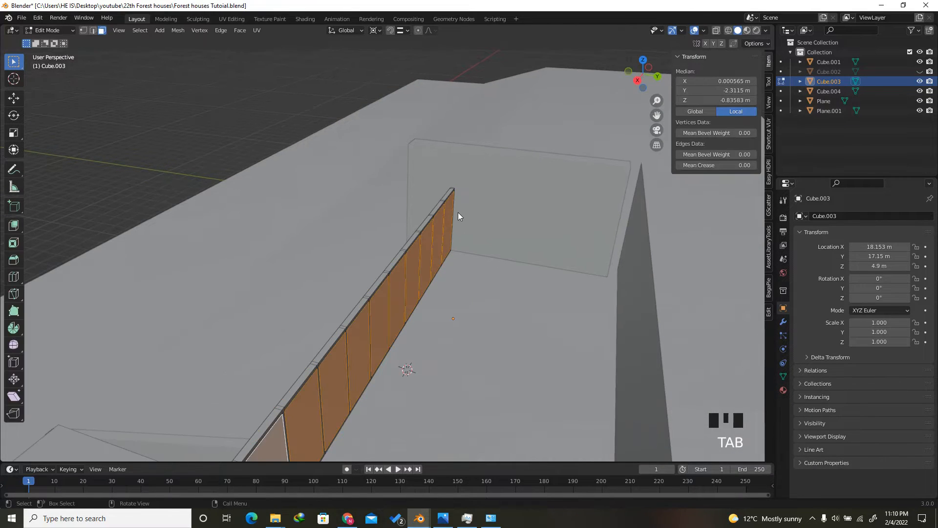
{"action": "left_click_drag", "start_coordinate": [643, 71], "coordinate": [597, 78]}
{"action": "scroll", "coordinate": [465, 268], "scroll_direction": "up", "scroll_amount": 3}
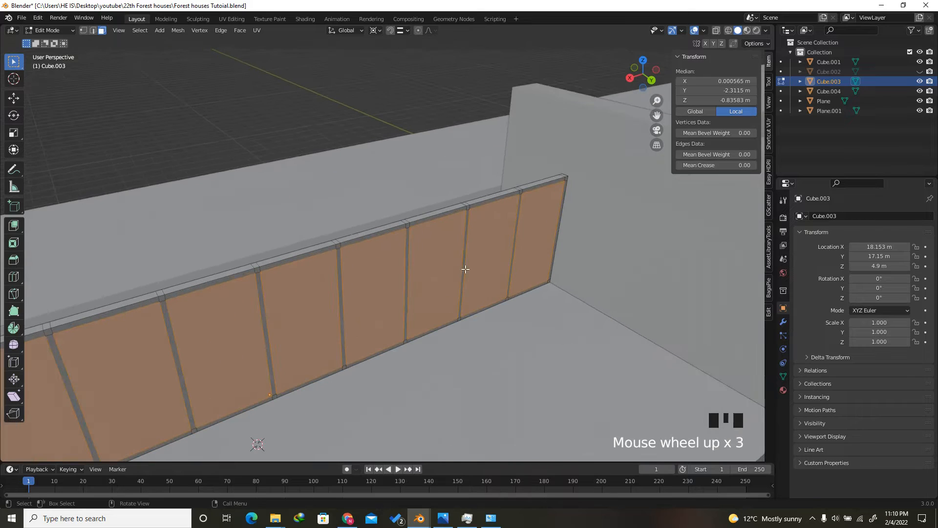
{"action": "right_click", "coordinate": [489, 256]}
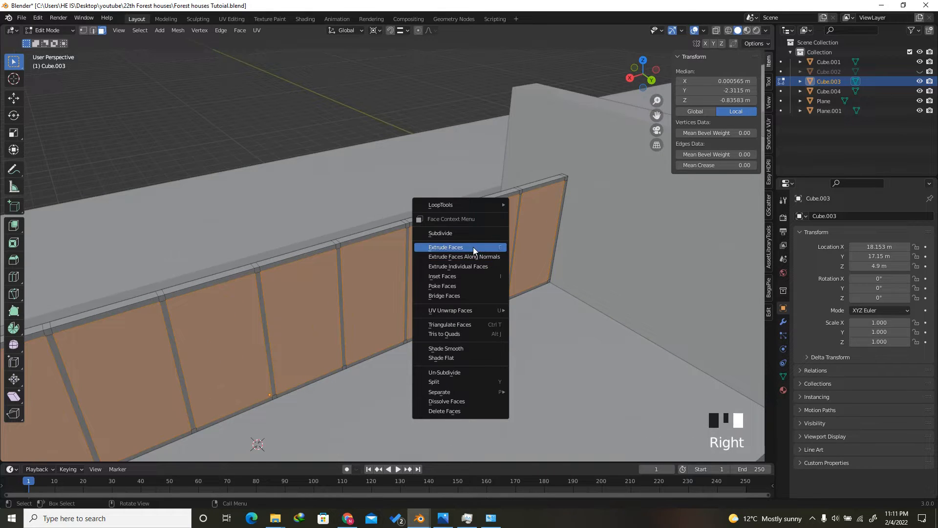
{"action": "left_click", "coordinate": [476, 257]}
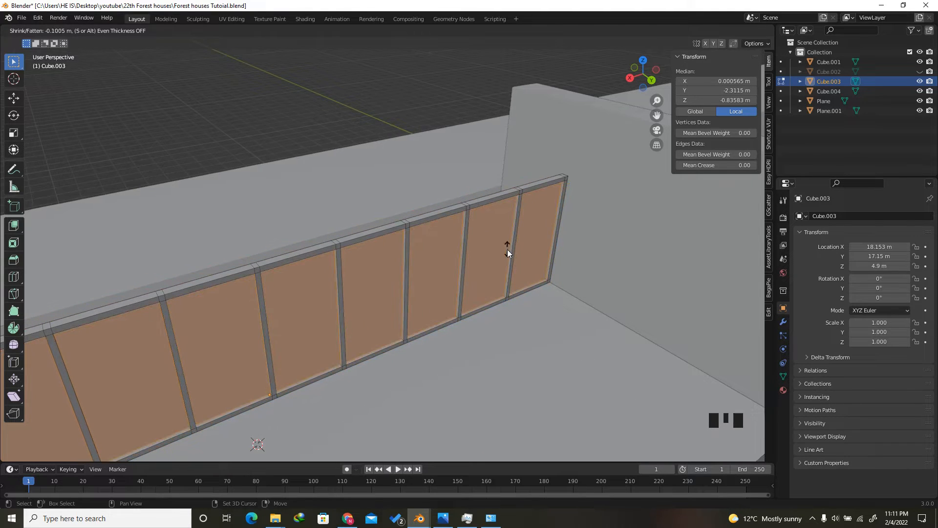
{"action": "left_click", "coordinate": [509, 252]}
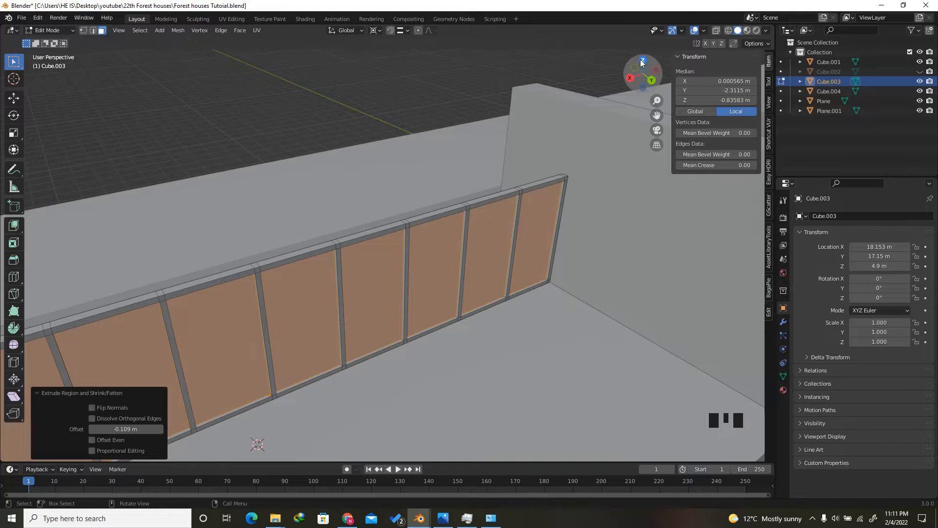
Turn on X-ray in top view and set the panel extrusion offset to -0.1 m
{"action": "left_click", "coordinate": [642, 60]}
{"action": "left_click", "coordinate": [717, 31]}
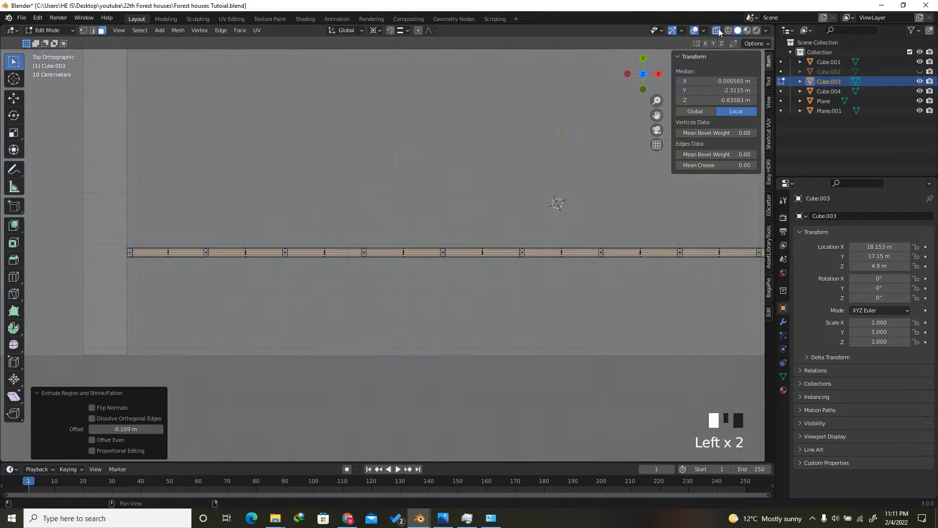
{"action": "scroll", "coordinate": [122, 253], "scroll_direction": "up", "scroll_amount": 11}
{"action": "scroll", "coordinate": [400, 245], "scroll_direction": "down", "scroll_amount": 4}
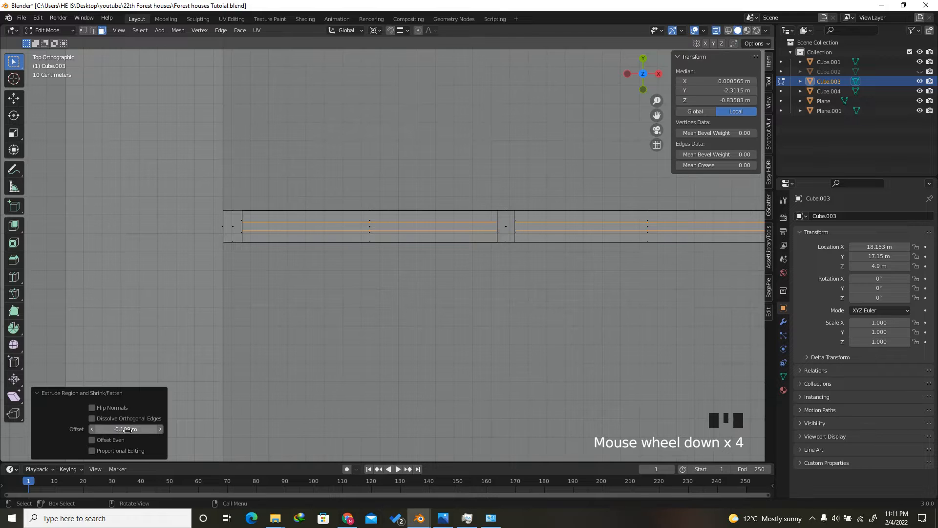
{"action": "left_click_drag", "start_coordinate": [126, 428], "coordinate": [140, 429], "text": "shift"}
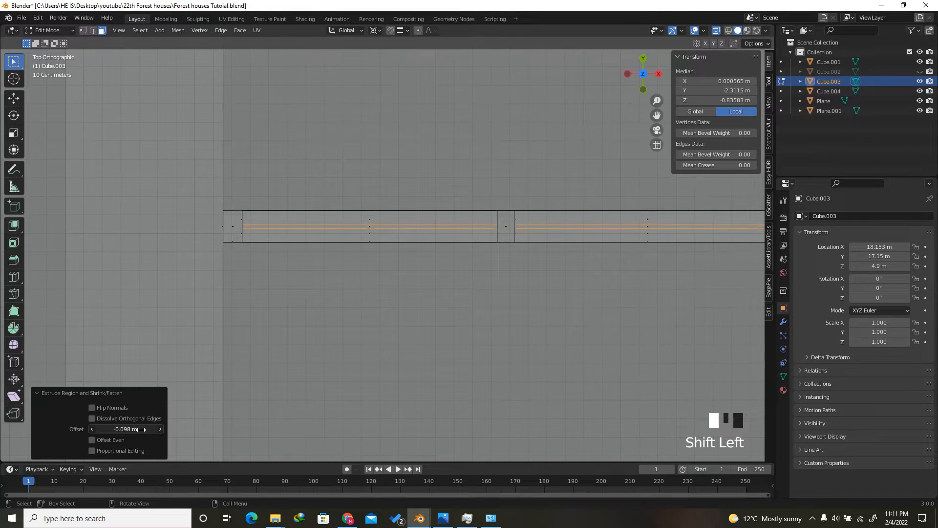
{"action": "scroll", "coordinate": [175, 307], "scroll_direction": "down", "scroll_amount": 5}
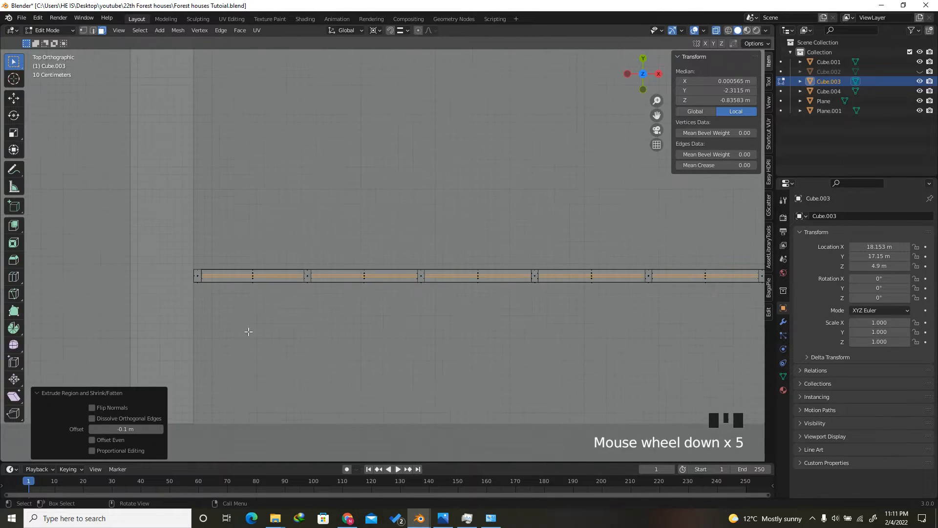
Deselect the panel faces and turn X-ray off to show the recessed panels from the front
{"action": "left_click", "coordinate": [213, 344]}
{"action": "scroll", "coordinate": [178, 225], "scroll_direction": "down", "scroll_amount": 5}
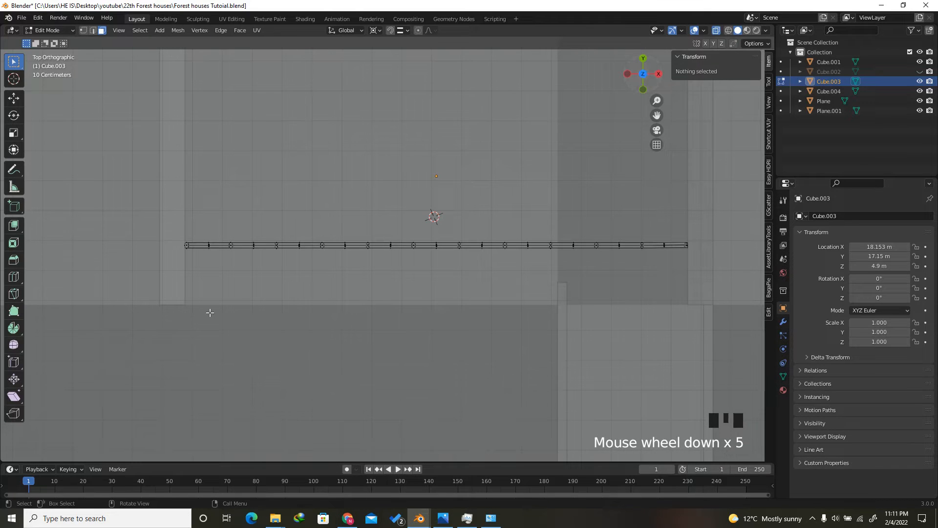
{"action": "left_click_drag", "start_coordinate": [638, 75], "coordinate": [608, 417]}
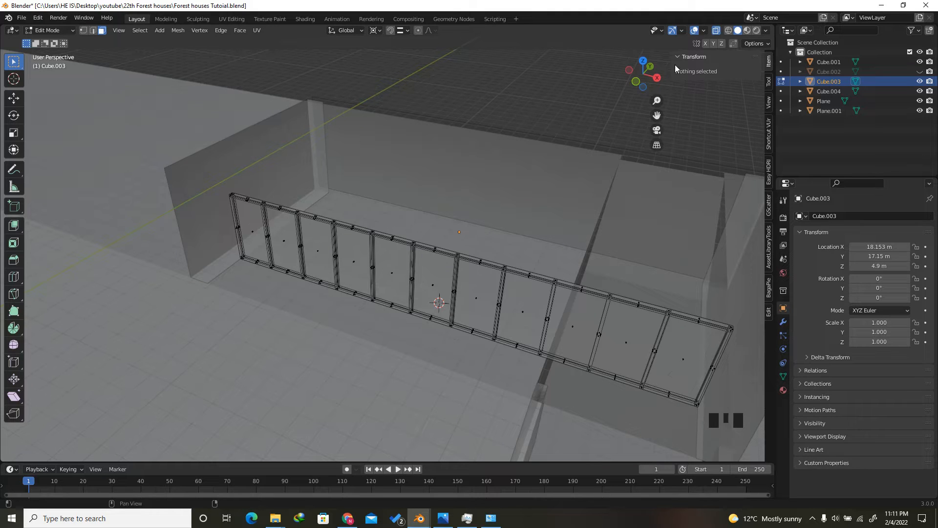
{"action": "left_click", "coordinate": [716, 30]}
{"action": "left_click_drag", "start_coordinate": [643, 74], "coordinate": [393, 243]}
{"action": "left_click_drag", "start_coordinate": [613, 79], "coordinate": [633, 80]}
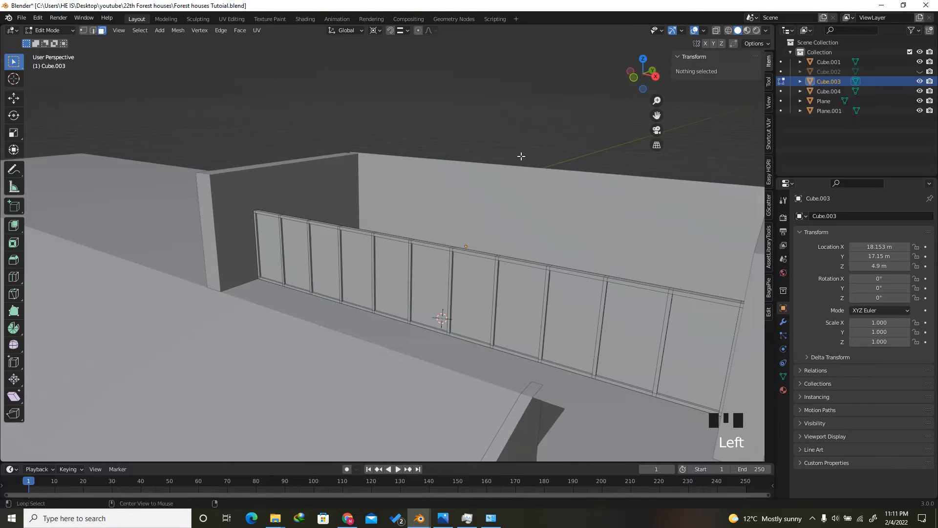
Return to Object Mode and unhide the roof block above the front wall
{"action": "key", "text": "alt+h"}
{"action": "left_click", "coordinate": [497, 94]}
{"action": "key", "text": "Tab"}
{"action": "key", "text": "alt+h"}
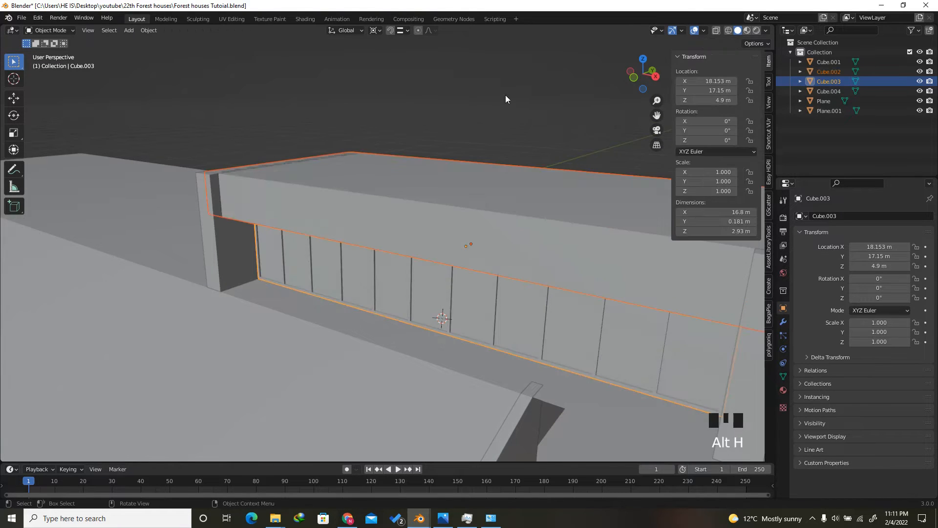
{"action": "scroll", "coordinate": [560, 61], "scroll_direction": "down", "scroll_amount": 2}
{"action": "left_click_drag", "start_coordinate": [640, 78], "coordinate": [319, 186]}
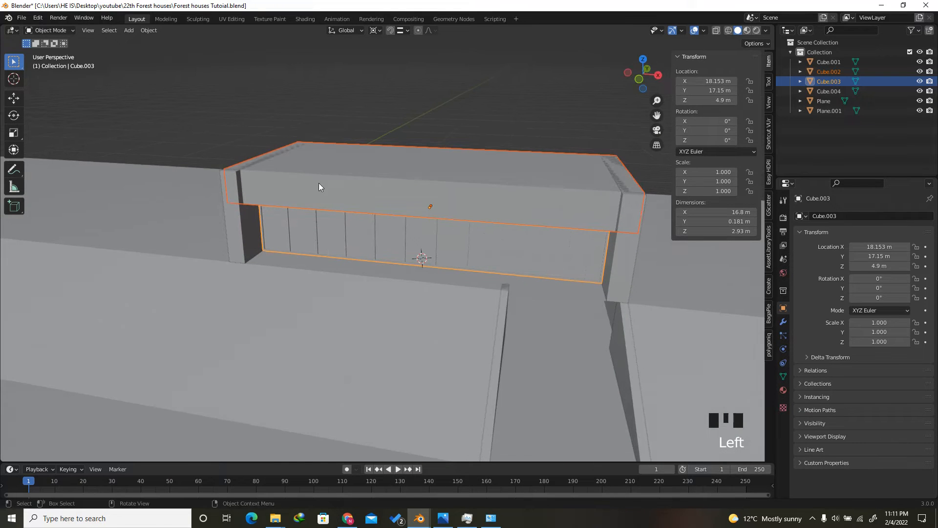
Duplicate the roof block in place and set the copy's origin to its geometry
{"action": "left_click", "coordinate": [328, 177]}
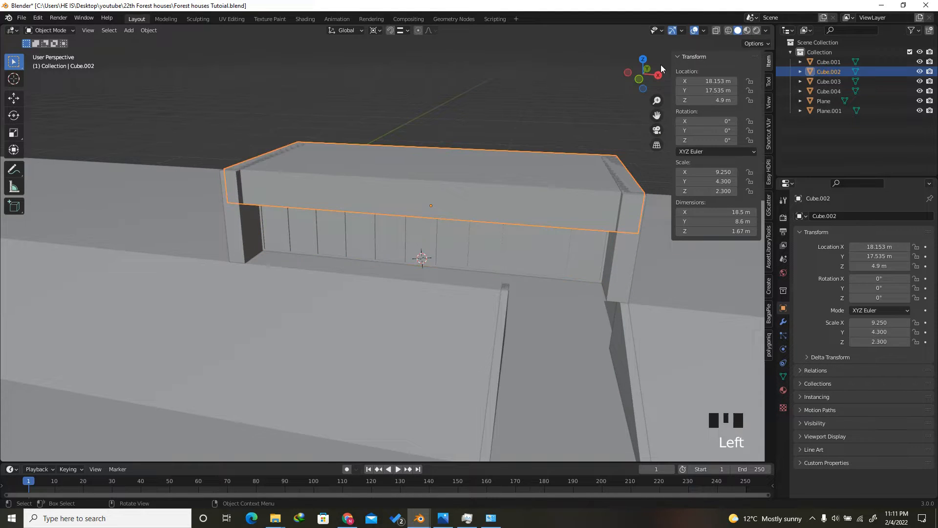
{"action": "left_click", "coordinate": [639, 79]}
{"action": "key", "text": "Tab"}
{"action": "key", "text": "Tab"}
{"action": "key", "text": "shift+d"}
{"action": "right_click", "coordinate": [502, 201]}
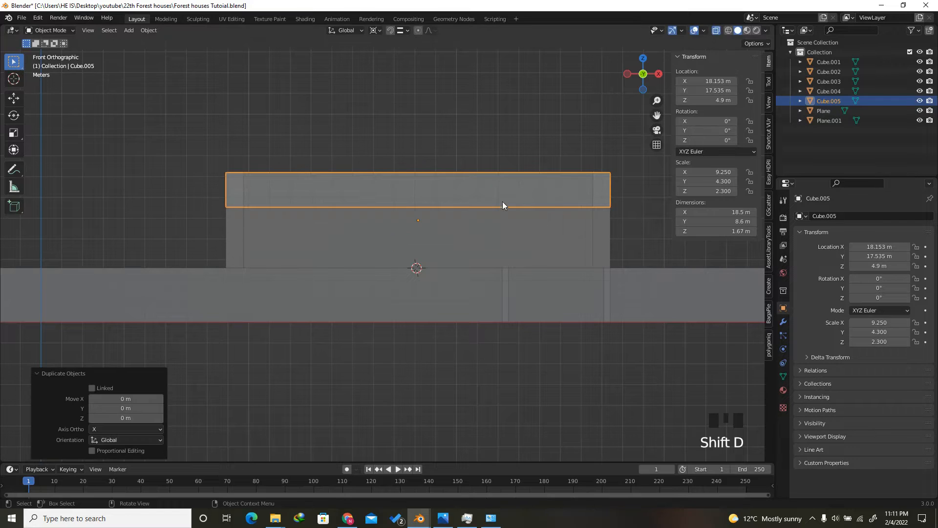
{"action": "right_click", "coordinate": [388, 194]}
{"action": "mouse_move", "coordinate": [370, 227]}
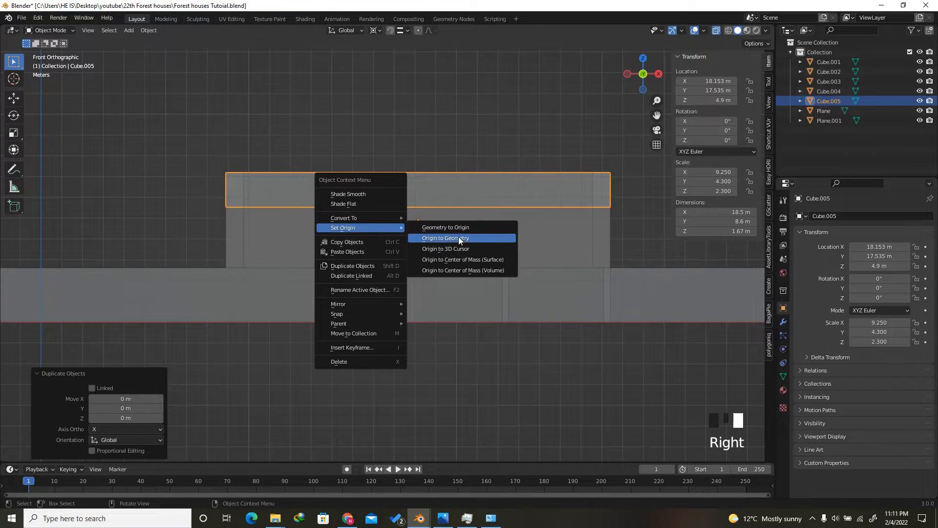
{"action": "left_click", "coordinate": [460, 240]}
Flatten the roof copy into a thin slab by scaling it along Z by about 0.197
{"action": "key", "text": "s"}
{"action": "key", "text": "z"}
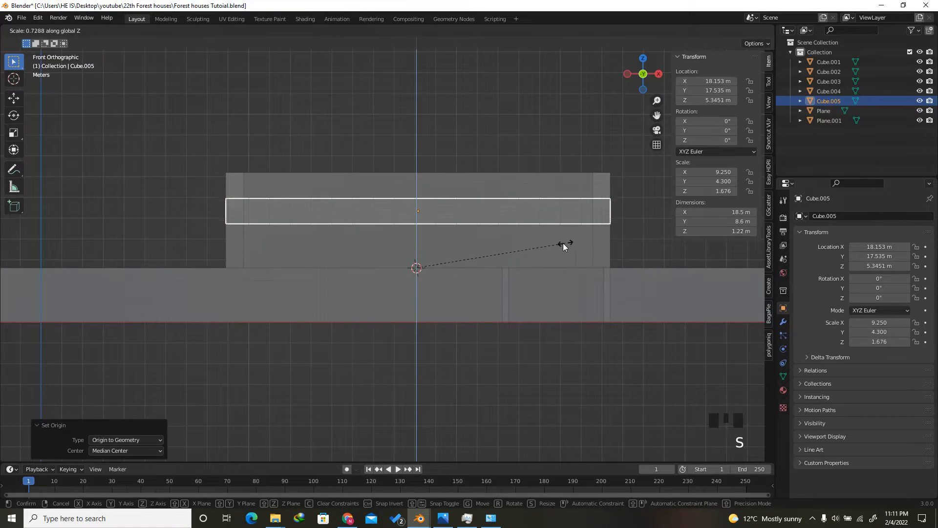
{"action": "left_click", "coordinate": [452, 267]}
Set the transform pivot to Median Point and scale the slab along Z by about 0.972, to 0.32 m thick
{"action": "left_click", "coordinate": [379, 31]}
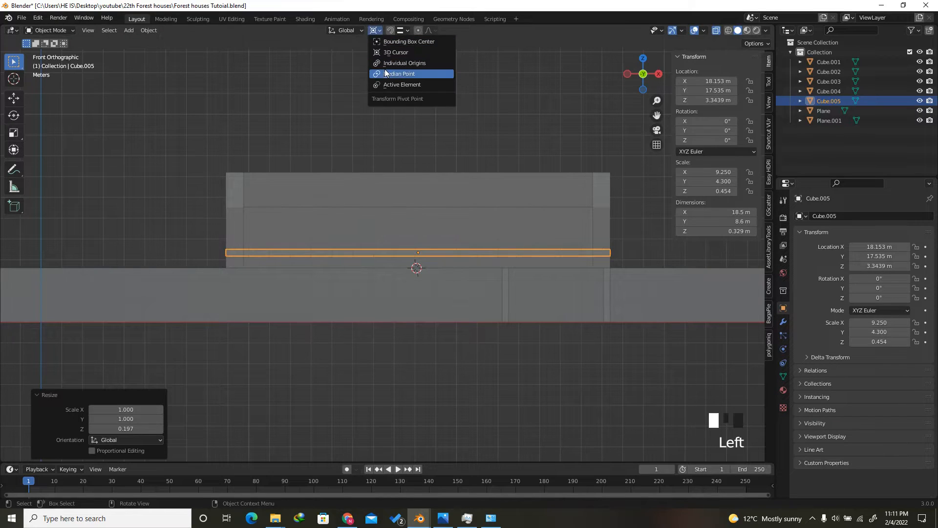
{"action": "left_click", "coordinate": [408, 74]}
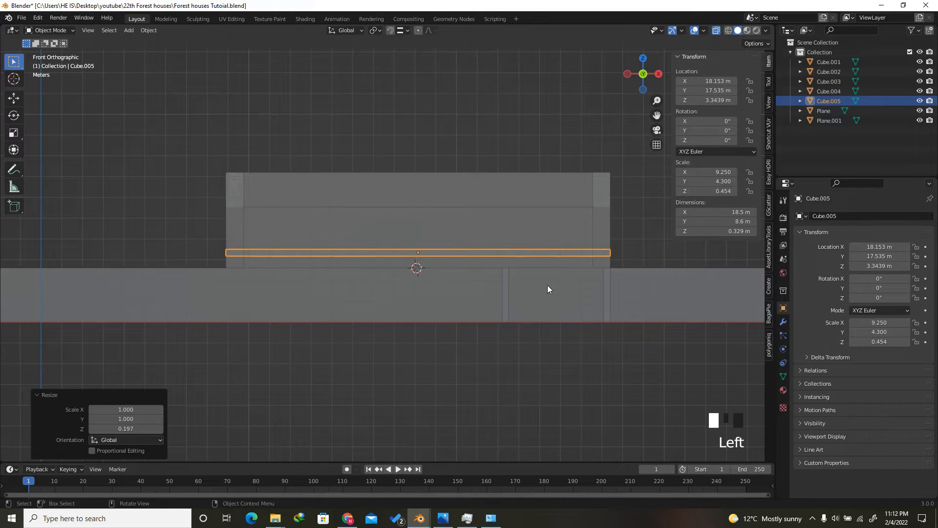
{"action": "scroll", "coordinate": [559, 275], "scroll_direction": "up", "scroll_amount": 2}
{"action": "key", "text": "s"}
{"action": "key", "text": "z"}
{"action": "left_click", "coordinate": [553, 275]}
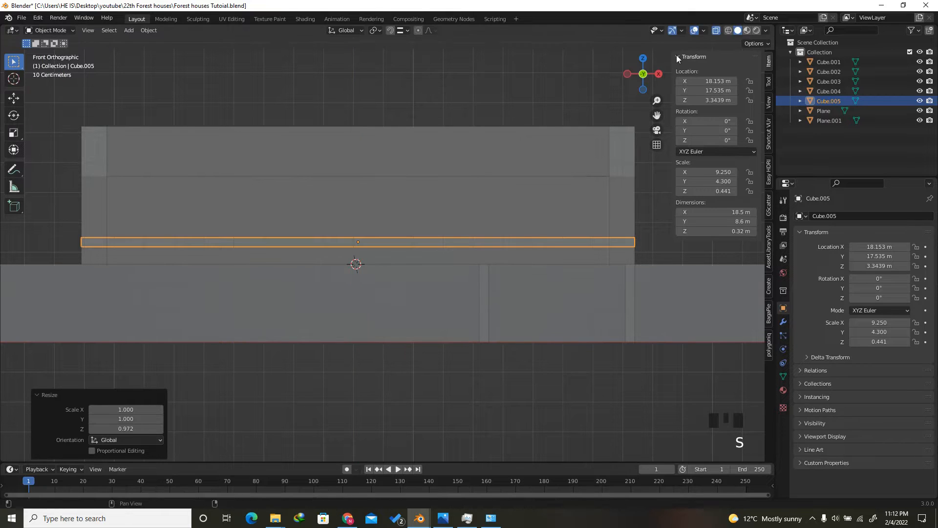
Turn off X-ray and show the slab in perspective at the foot of the front wall
{"action": "left_click_drag", "start_coordinate": [641, 74], "coordinate": [613, 106]}
{"action": "left_click", "coordinate": [716, 30]}
{"action": "scroll", "coordinate": [506, 295], "scroll_direction": "up", "scroll_amount": 1}
{"action": "key", "text": "g"}
{"action": "key", "text": "z"}
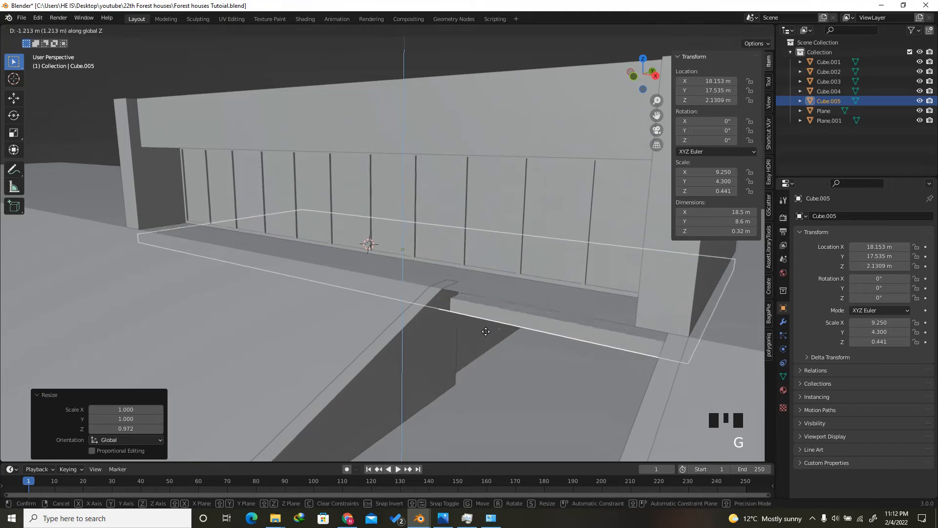
{"action": "key", "text": "Escape"}
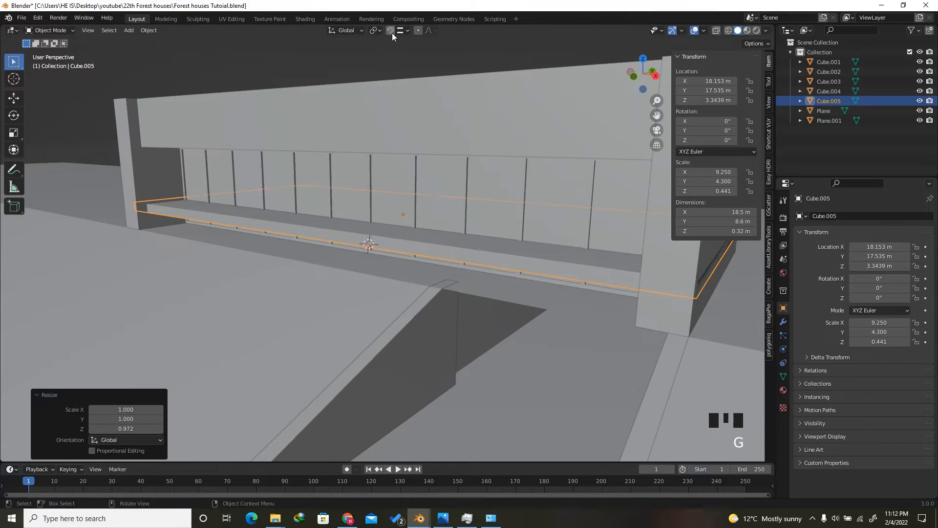
Move the slab about 0.584 m down along Z to the terrain and about 0.385 m forward along Y with snapping on
{"action": "key", "text": "g"}
{"action": "key", "text": "z"}
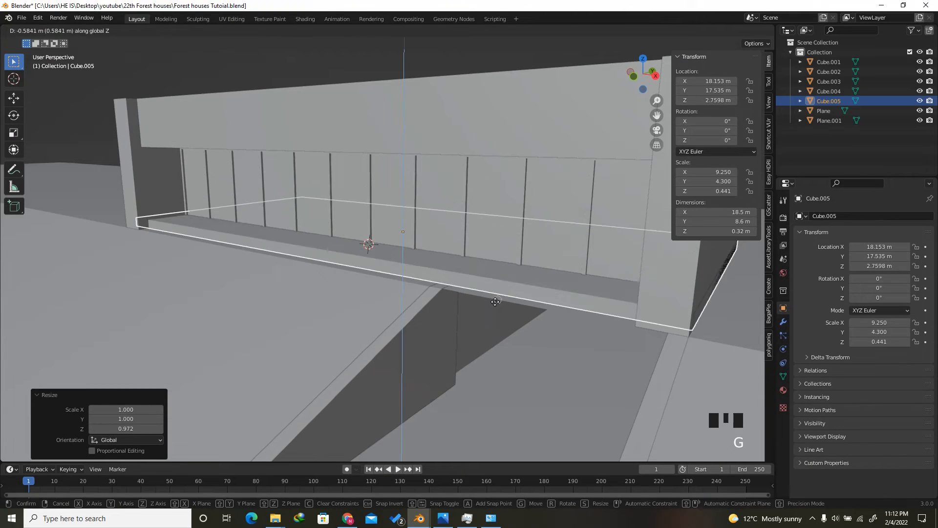
{"action": "left_click", "coordinate": [489, 309]}
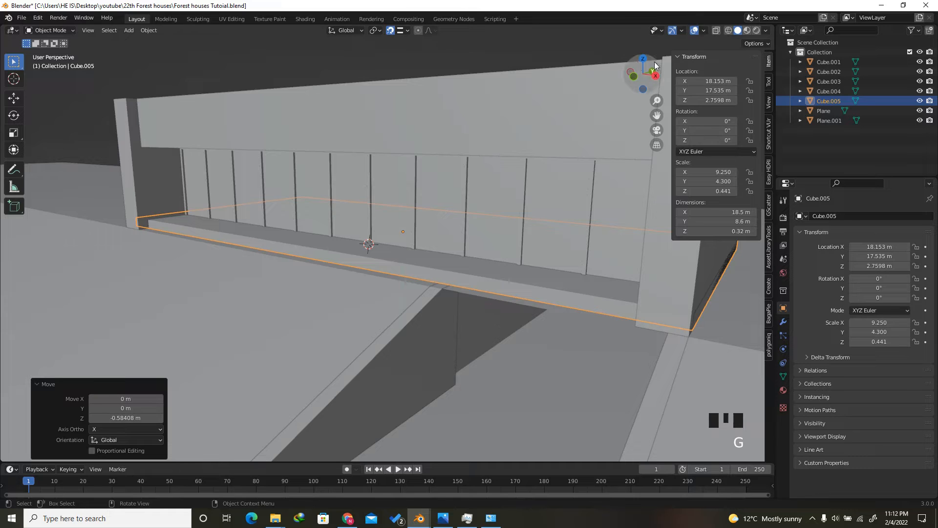
{"action": "left_click_drag", "start_coordinate": [654, 62], "coordinate": [627, 78]}
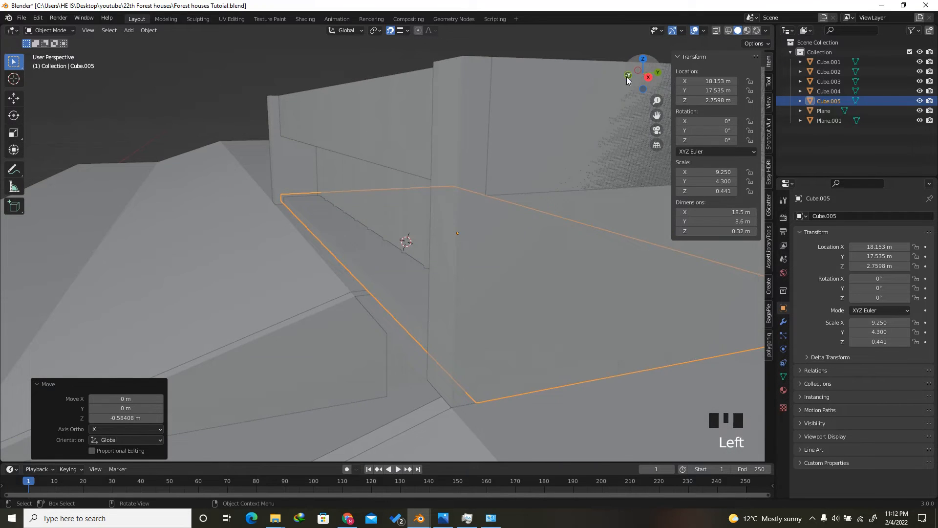
{"action": "key", "text": "g"}
{"action": "left_click", "coordinate": [312, 252]}
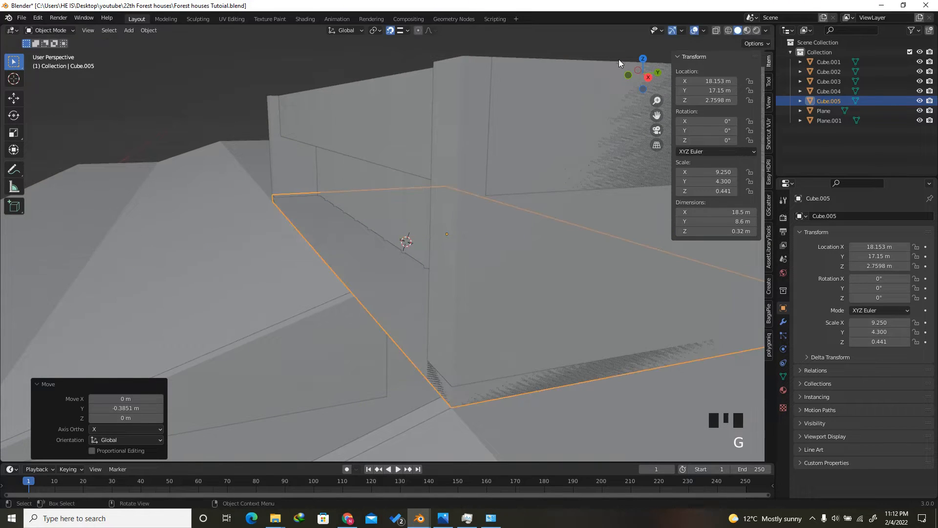
Edit the recessed-panel wall in front view with X-ray on and select all of its bottom edges
{"action": "left_click_drag", "start_coordinate": [619, 59], "coordinate": [600, 74]}
{"action": "left_click", "coordinate": [413, 217]}
{"action": "key", "text": "KP_1"}
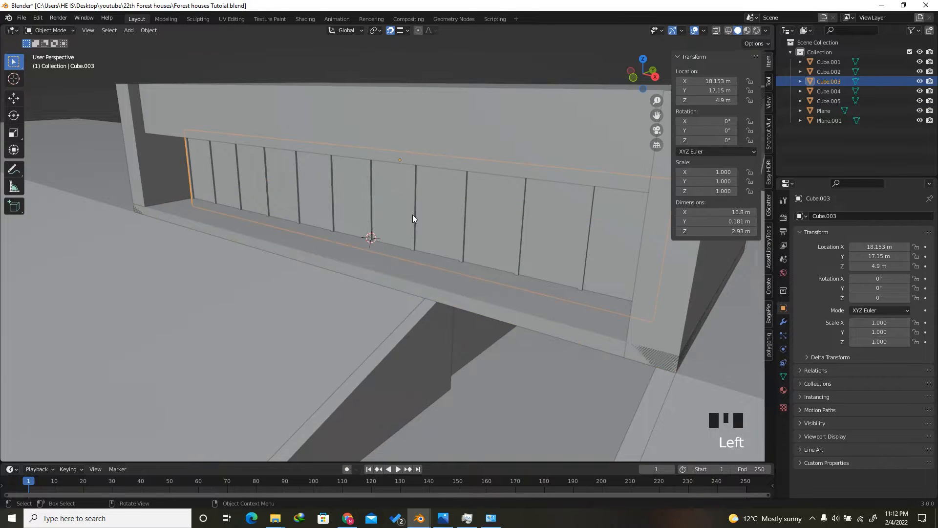
{"action": "scroll", "coordinate": [351, 219], "scroll_direction": "down", "scroll_amount": 4}
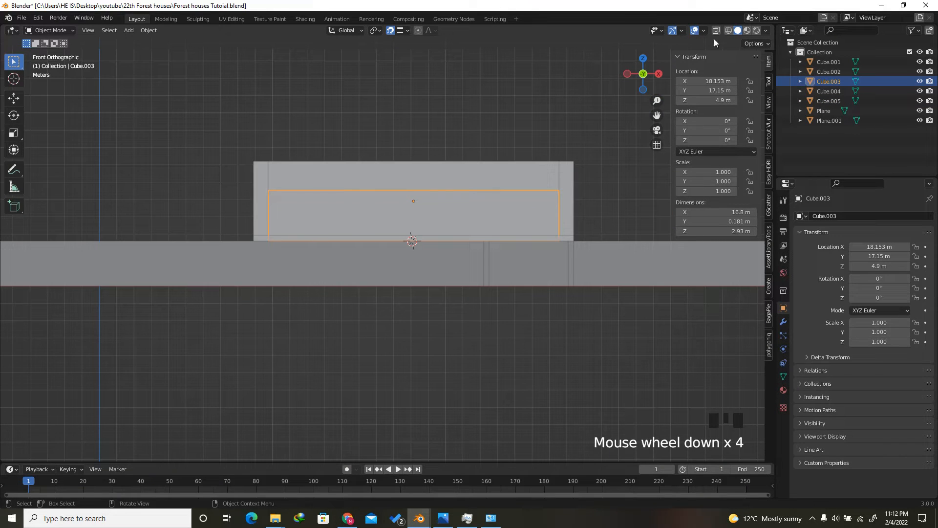
{"action": "key", "text": "Tab"}
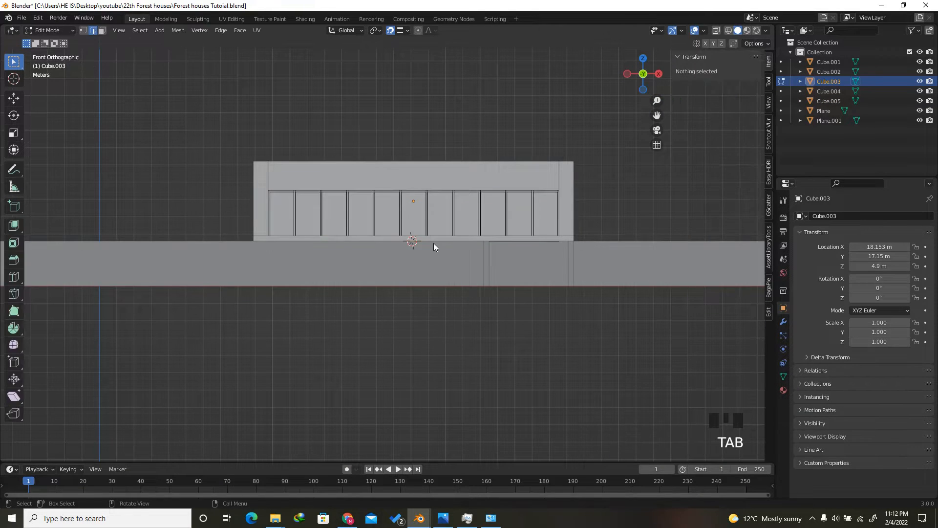
{"action": "left_click", "coordinate": [715, 30]}
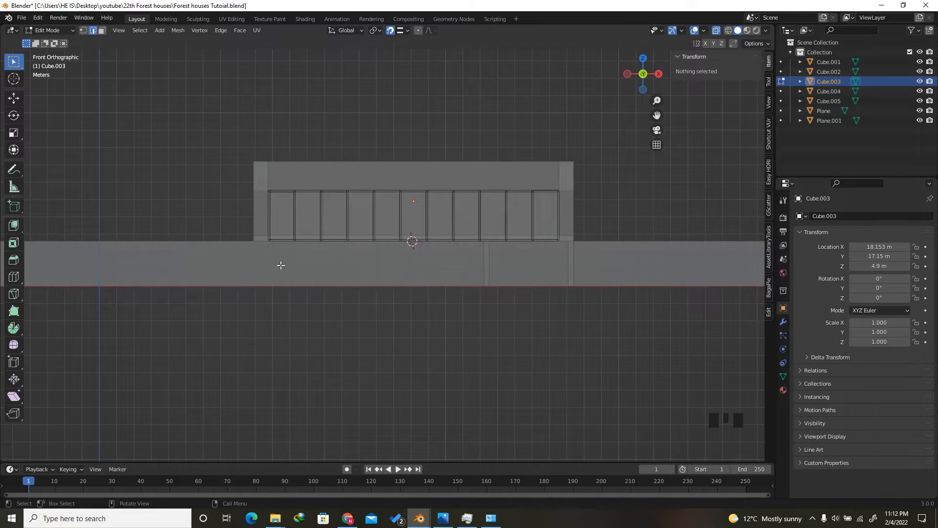
{"action": "left_click_drag", "start_coordinate": [210, 209], "coordinate": [644, 328]}
{"action": "scroll", "coordinate": [557, 272], "scroll_direction": "up", "scroll_amount": 5}
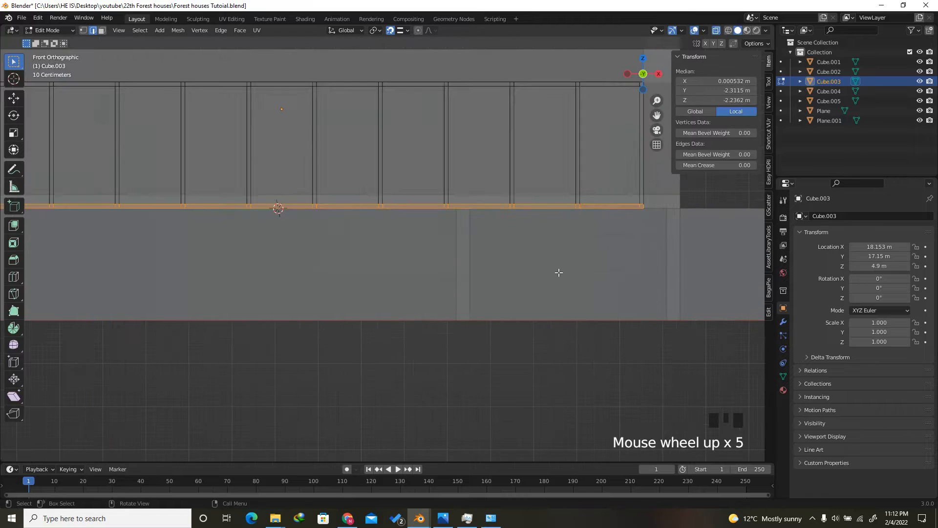
{"action": "key", "text": "g"}
{"action": "key", "text": "z"}
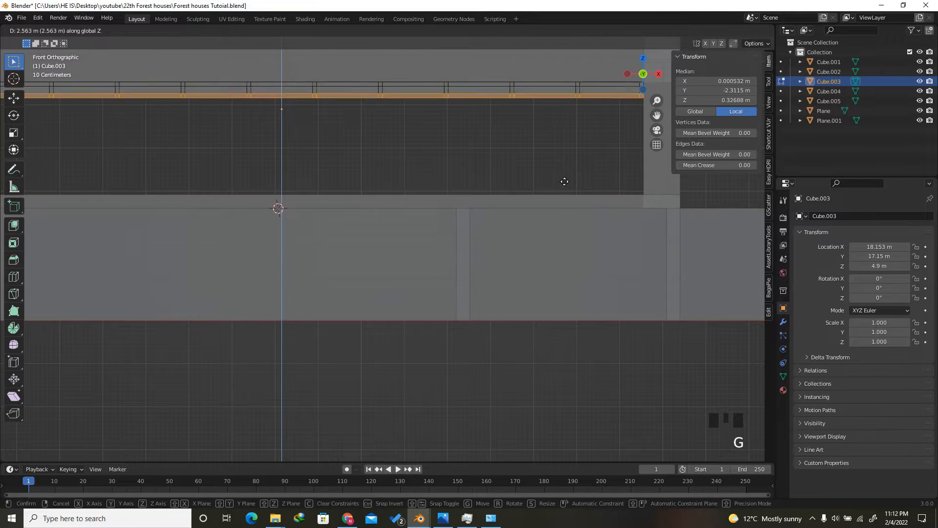
{"action": "left_click", "coordinate": [563, 216]}
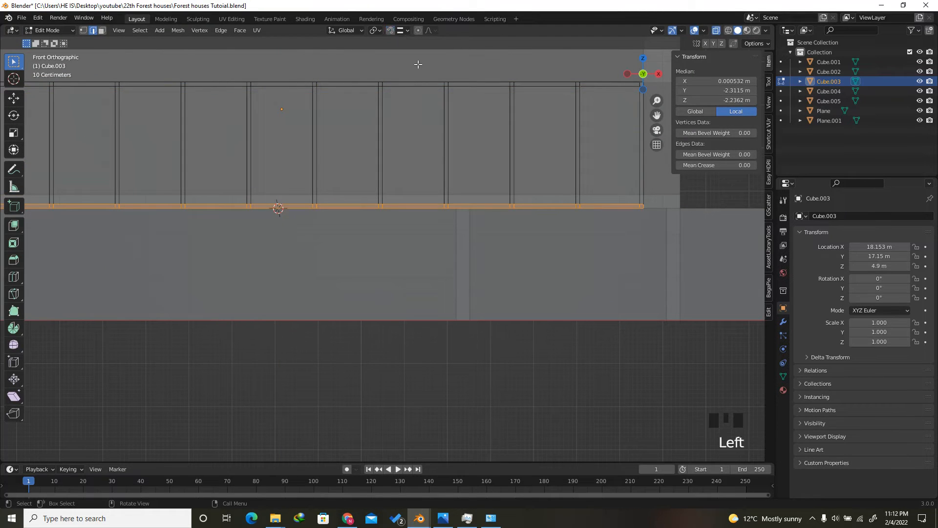
Raise the panel wall's bottom edges about 1.77 m without snapping, snap them down about 1.45 m onto the slab's top, and leave Edit Mode
{"action": "key", "text": "g"}
{"action": "key", "text": "z"}
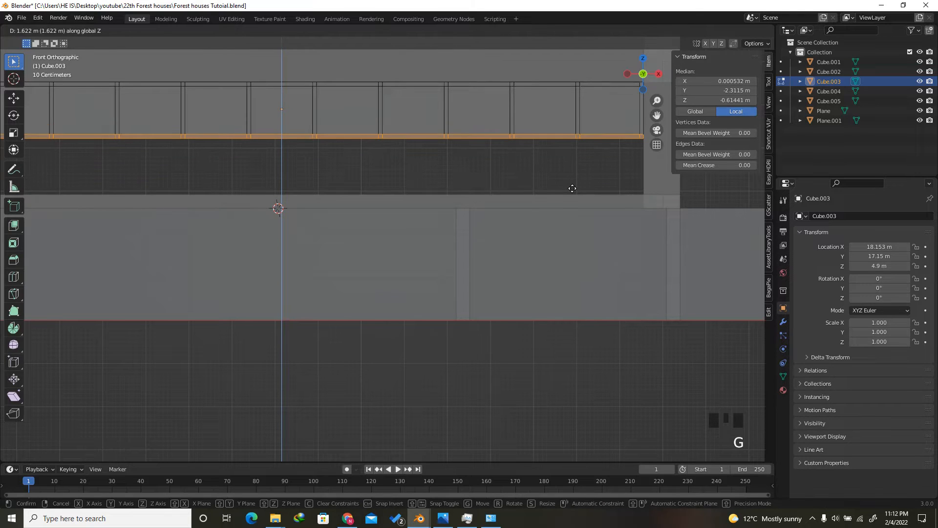
{"action": "left_click", "coordinate": [576, 182]}
{"action": "scroll", "coordinate": [609, 115], "scroll_direction": "up", "scroll_amount": 4}
{"action": "left_click", "coordinate": [390, 30]}
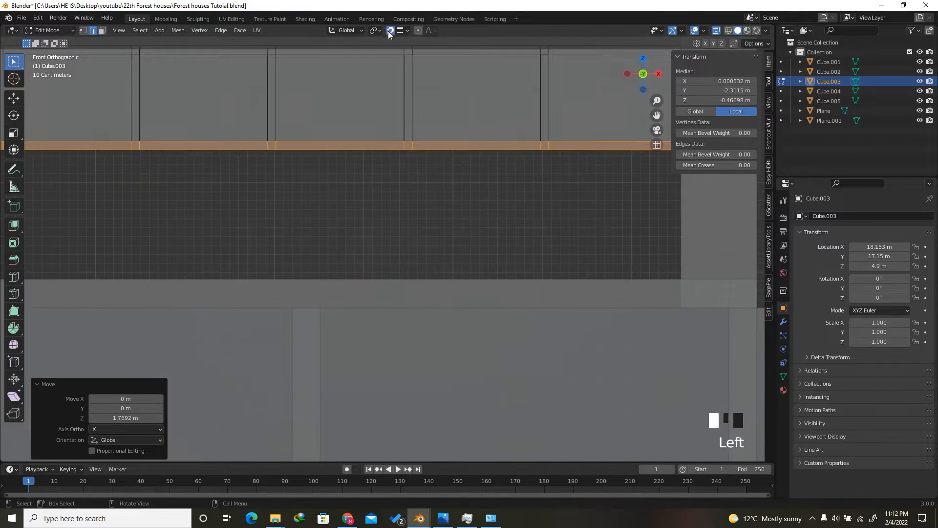
{"action": "key", "text": "g"}
{"action": "left_click", "coordinate": [521, 282]}
{"action": "scroll", "coordinate": [439, 210], "scroll_direction": "down", "scroll_amount": 10}
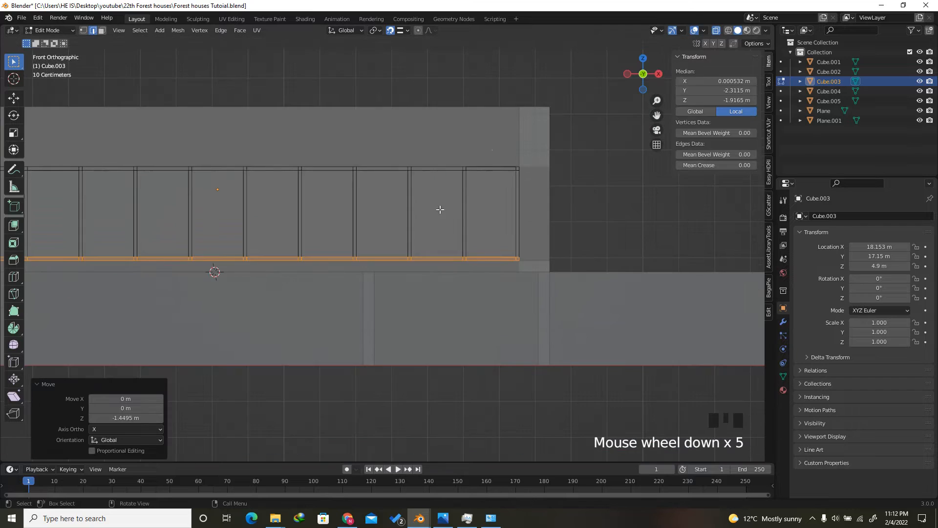
{"action": "left_click", "coordinate": [714, 31]}
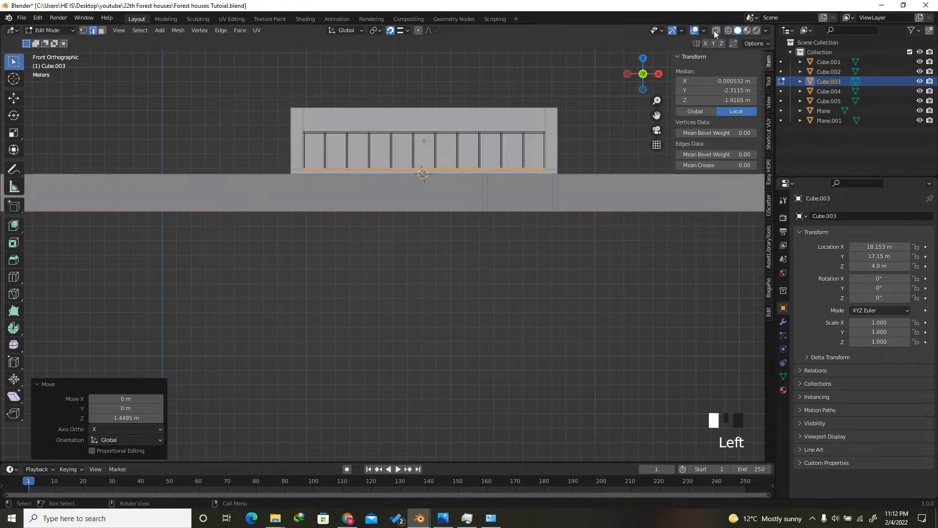
{"action": "left_click_drag", "start_coordinate": [643, 71], "coordinate": [625, 98]}
{"action": "left_click", "coordinate": [535, 129]}
{"action": "key", "text": "Tab"}
Move the roof block's right end about 1.84 m inward along X, and snap it back about 0.987 m against the right wall's inner face
{"action": "left_click", "coordinate": [536, 124]}
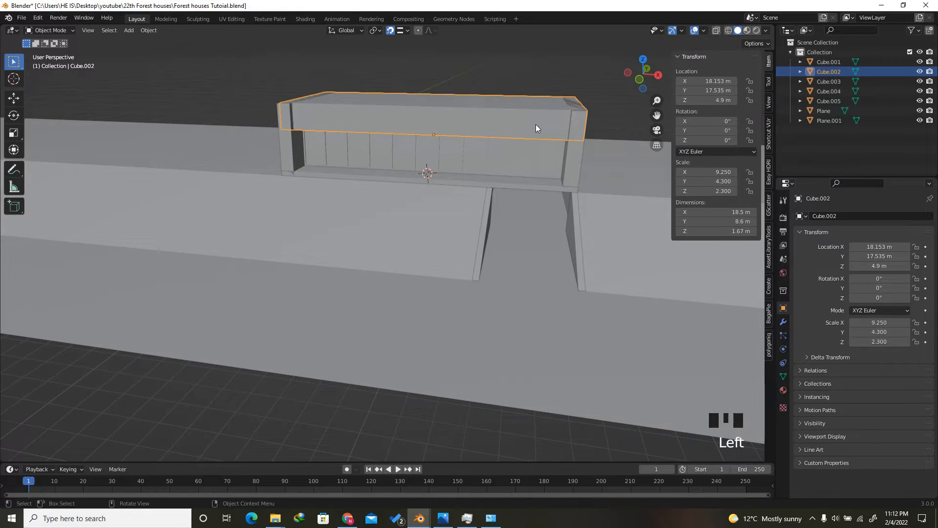
{"action": "left_click", "coordinate": [639, 79]}
{"action": "scroll", "coordinate": [565, 107], "scroll_direction": "up", "scroll_amount": 3}
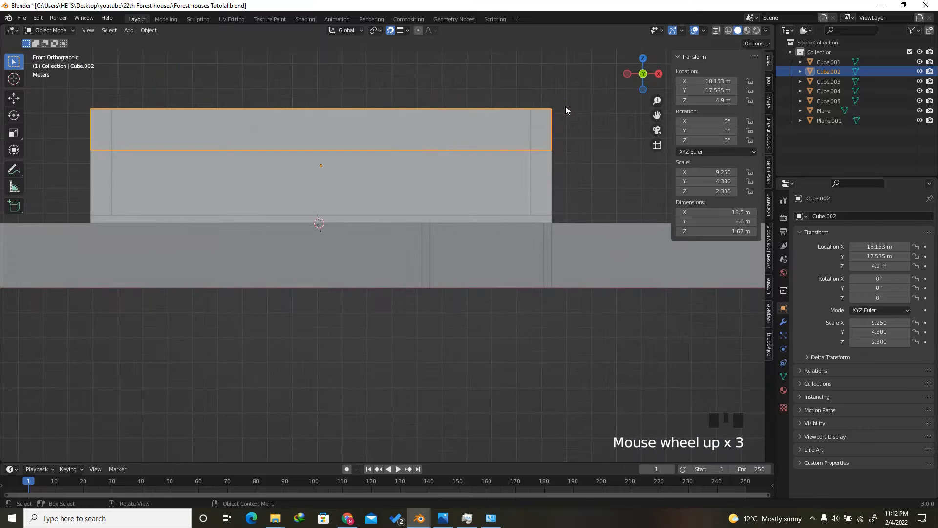
{"action": "key", "text": "Tab"}
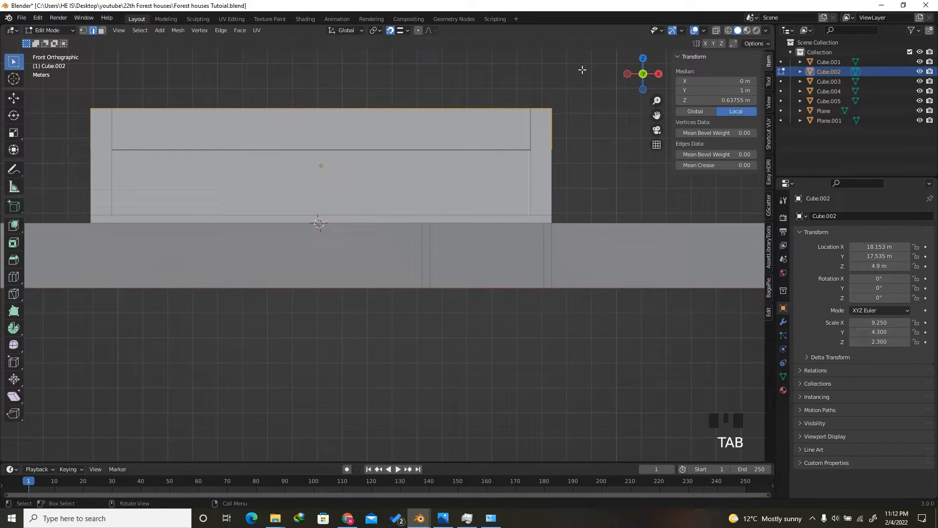
{"action": "left_click", "coordinate": [716, 30]}
{"action": "scroll", "coordinate": [611, 144], "scroll_direction": "down", "scroll_amount": 1}
{"action": "left_click", "coordinate": [644, 215]}
{"action": "left_click_drag", "start_coordinate": [503, 67], "coordinate": [564, 153]}
{"action": "scroll", "coordinate": [565, 117], "scroll_direction": "up", "scroll_amount": 3}
{"action": "key", "text": "g"}
{"action": "key", "text": "x"}
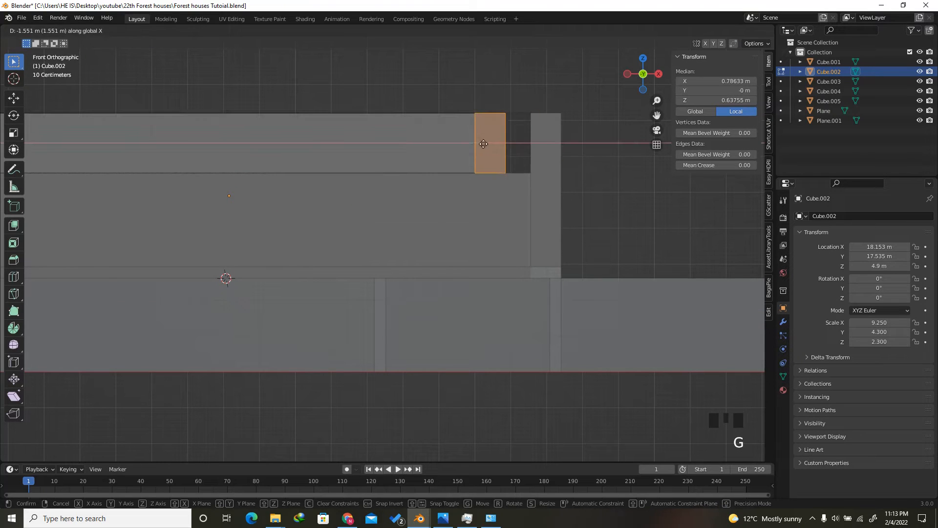
{"action": "left_click", "coordinate": [497, 144]}
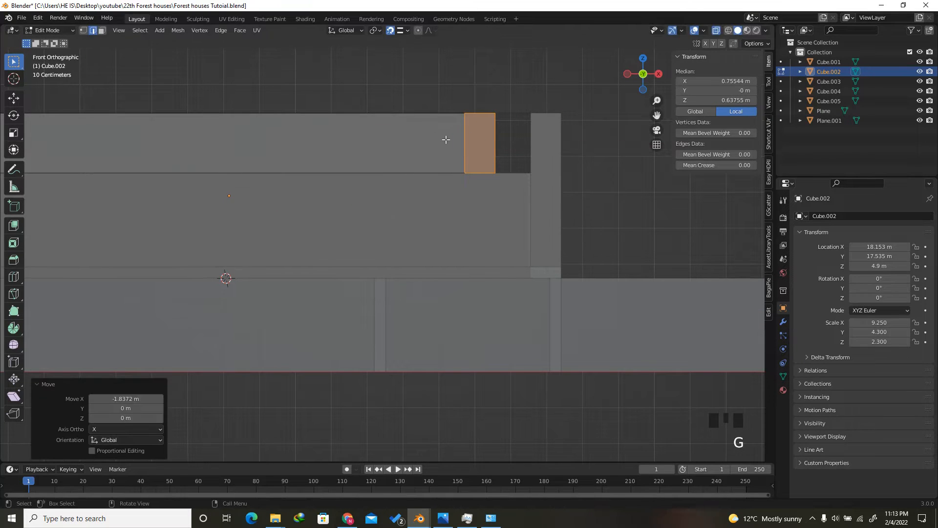
{"action": "key", "text": "g"}
{"action": "scroll", "coordinate": [481, 139], "scroll_direction": "down", "scroll_amount": 5}
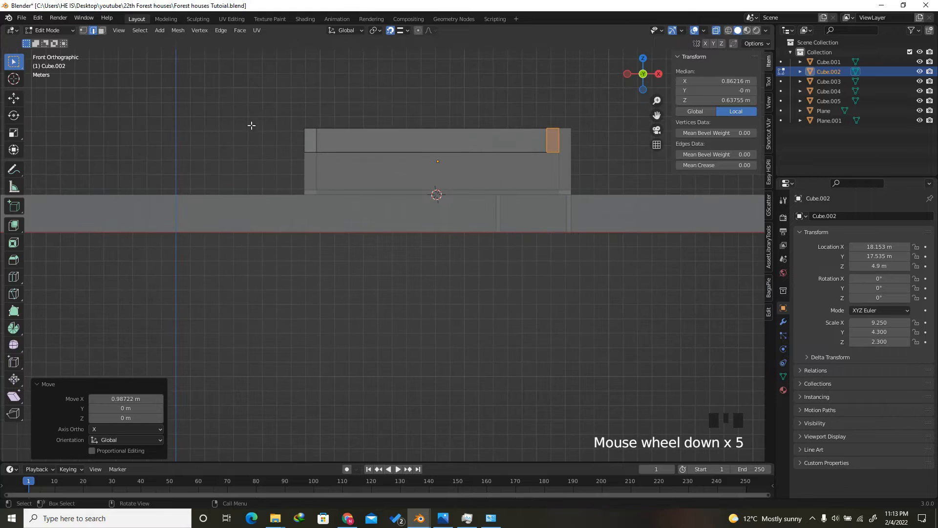
Move the roof block's left end inward along X, snap it against the left wall's inner face, and return to solid Object Mode
{"action": "left_click", "coordinate": [337, 168]}
{"action": "scroll", "coordinate": [337, 167], "scroll_direction": "up", "scroll_amount": 4}
{"action": "key", "text": "g"}
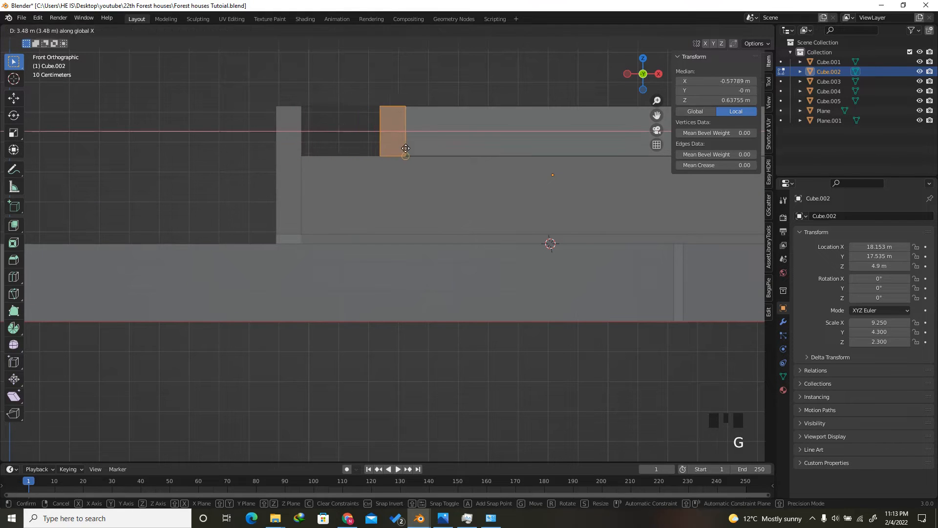
{"action": "left_click", "coordinate": [325, 148]}
{"action": "key", "text": "g"}
{"action": "key", "text": "x"}
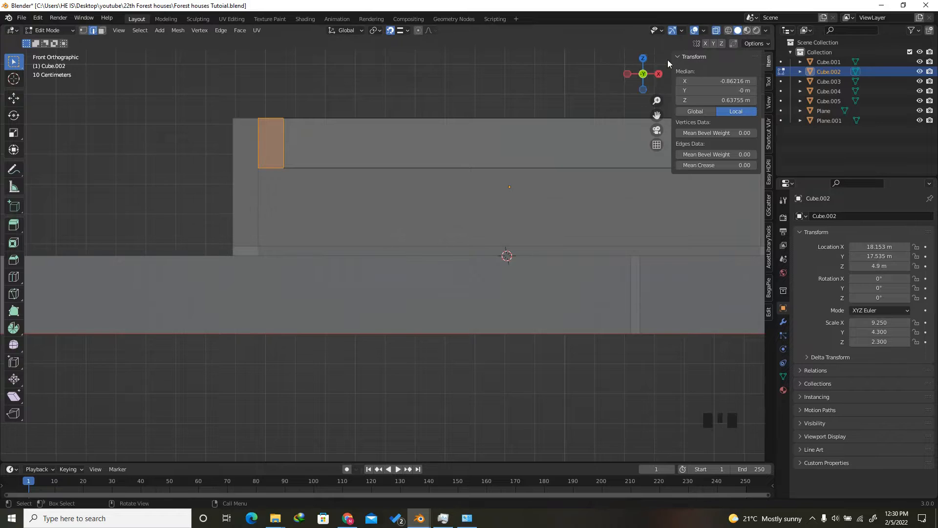
{"action": "left_click_drag", "start_coordinate": [643, 73], "coordinate": [606, 117]}
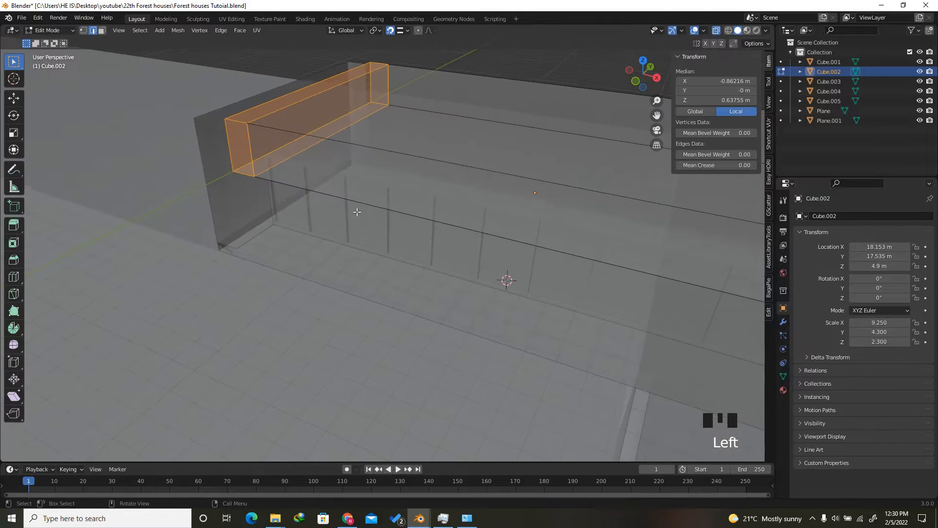
{"action": "scroll", "coordinate": [605, 117], "scroll_direction": "down", "scroll_amount": 3}
{"action": "left_click", "coordinate": [716, 30]}
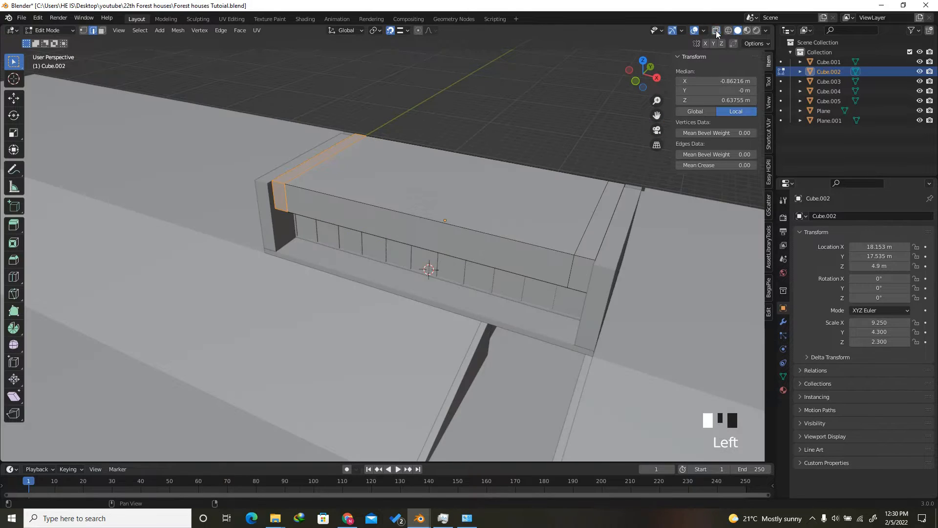
{"action": "key", "text": "Tab"}
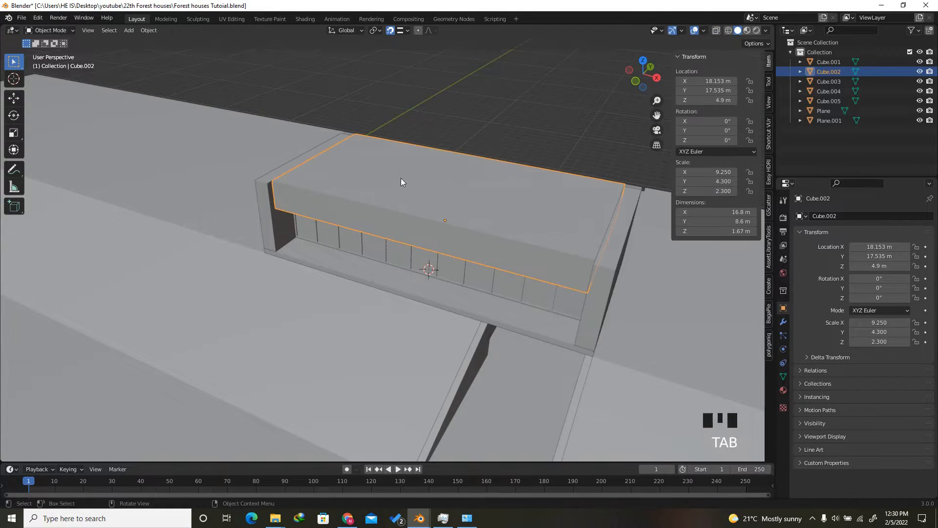
Edit the terrain plane and select all the outer edges along the long side of its lower strip
{"action": "left_click_drag", "start_coordinate": [646, 74], "coordinate": [608, 90]}
{"action": "scroll", "coordinate": [465, 302], "scroll_direction": "down", "scroll_amount": 2}
{"action": "scroll", "coordinate": [421, 237], "scroll_direction": "down", "scroll_amount": 2}
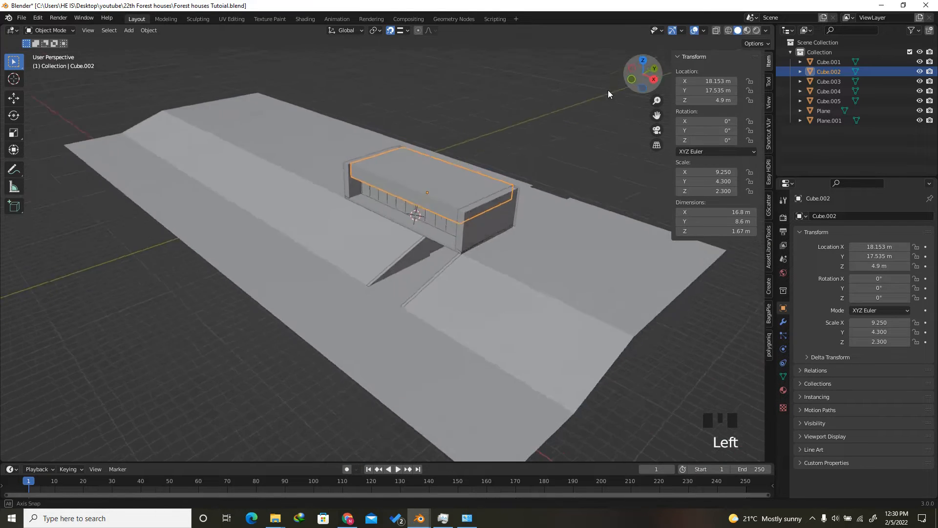
{"action": "left_click", "coordinate": [342, 331]}
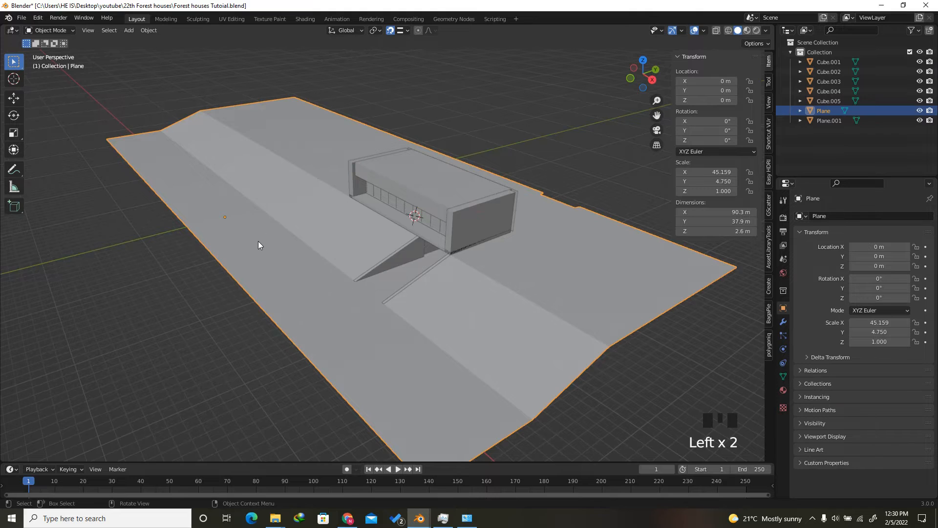
{"action": "key", "text": "Tab"}
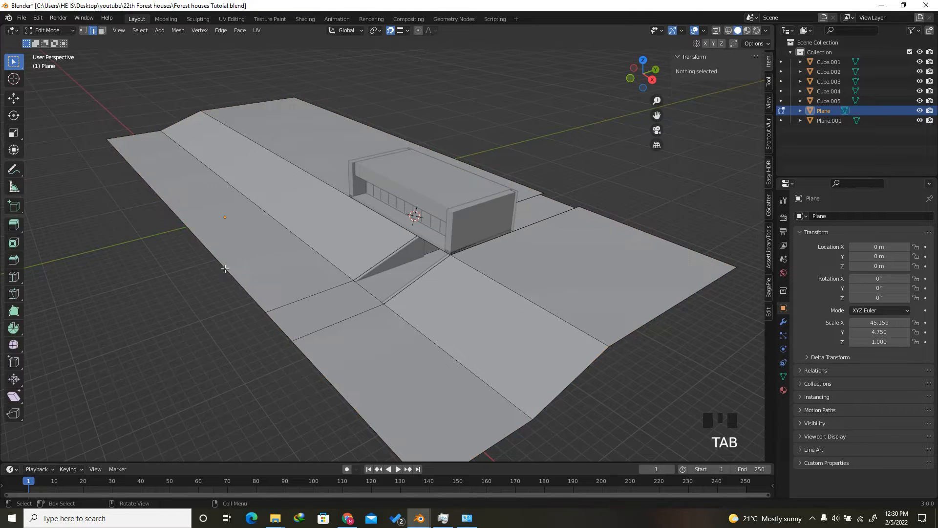
{"action": "left_click", "coordinate": [217, 266]}
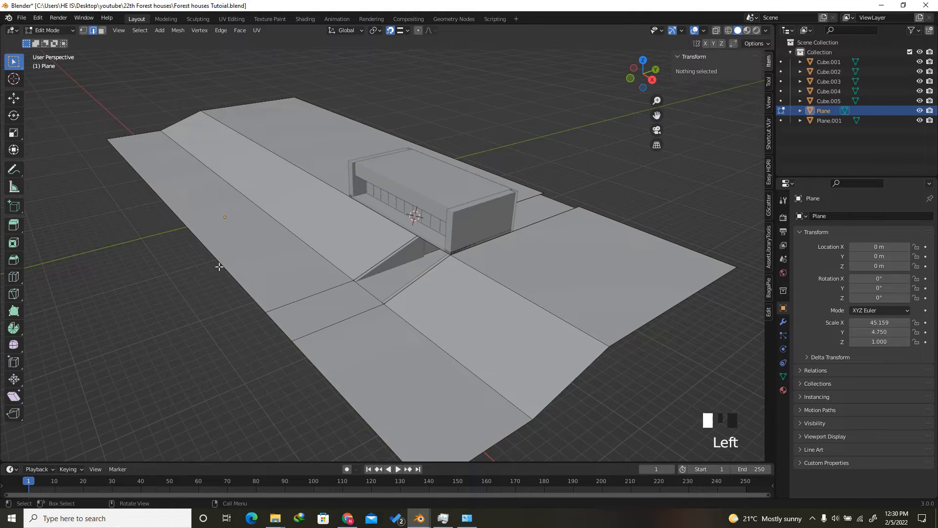
{"action": "left_click", "coordinate": [283, 331], "text": "shift"}
{"action": "scroll", "coordinate": [314, 369], "scroll_direction": "down", "scroll_amount": 2}
{"action": "scroll", "coordinate": [326, 359], "scroll_direction": "up", "scroll_amount": 2}
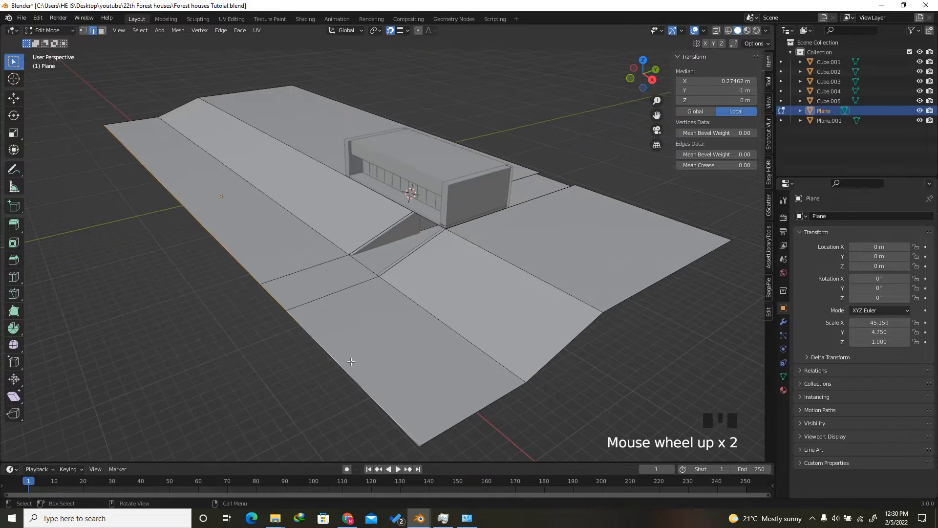
{"action": "scroll", "coordinate": [276, 273], "scroll_direction": "down", "scroll_amount": 2}
Extrude the selected outer edges in right view about 2.19 m outward along Y and 0.73 m up along Z
{"action": "left_click", "coordinate": [652, 81]}
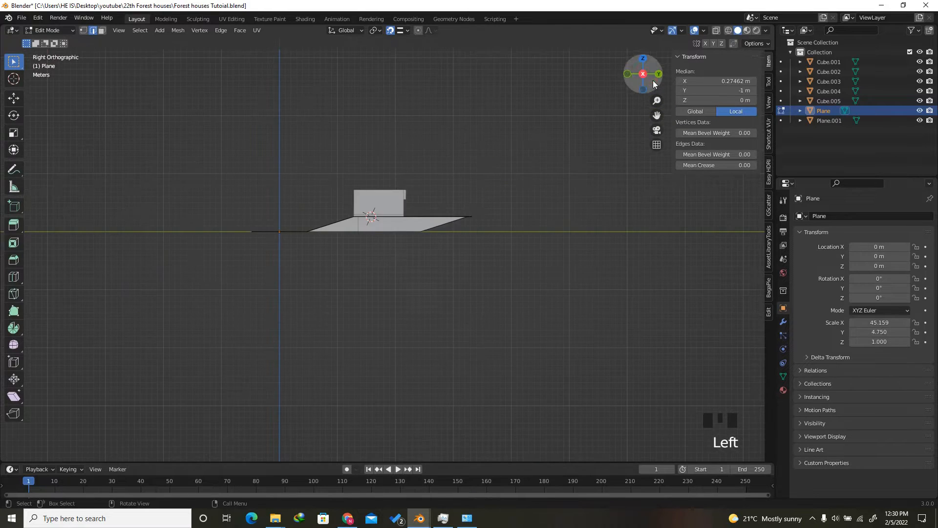
{"action": "scroll", "coordinate": [193, 228], "scroll_direction": "up", "scroll_amount": 1}
{"action": "scroll", "coordinate": [193, 228], "scroll_direction": "up", "scroll_amount": 4}
{"action": "scroll", "coordinate": [358, 243], "scroll_direction": "up", "scroll_amount": 3}
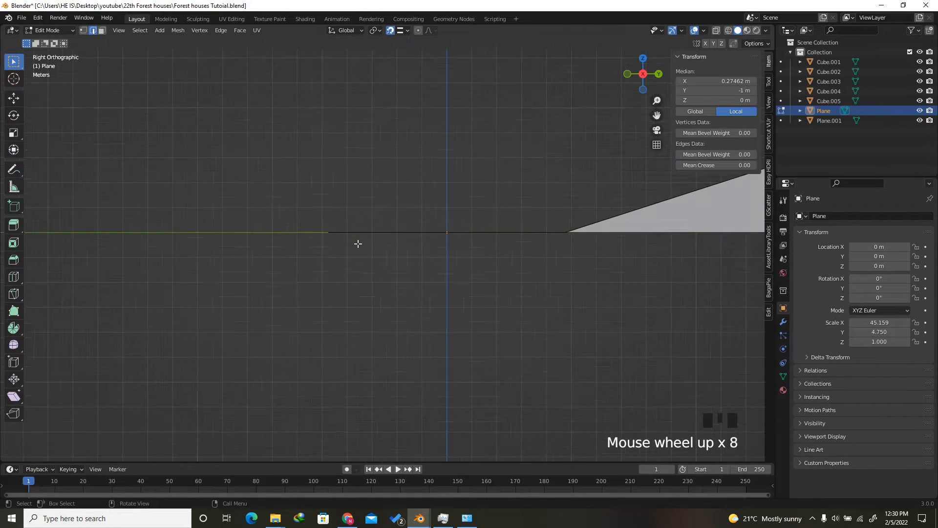
{"action": "key", "text": "e"}
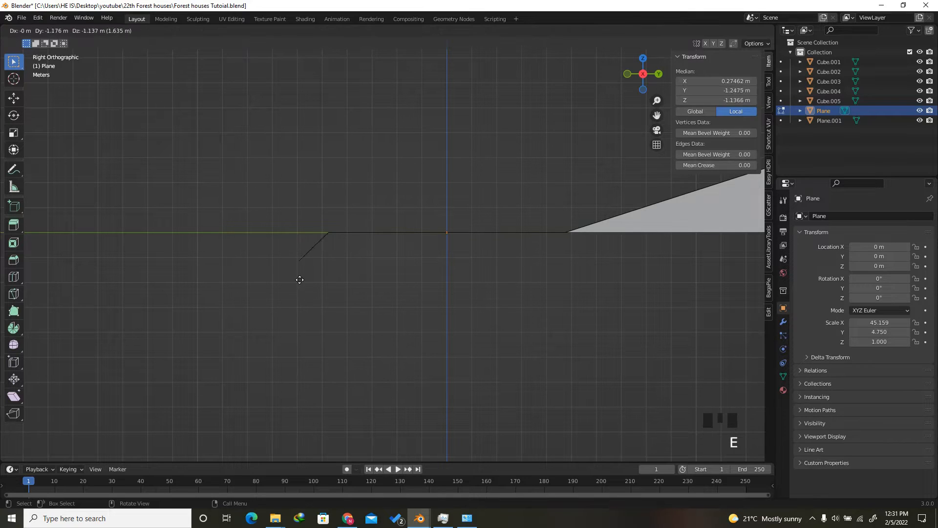
{"action": "left_click", "coordinate": [284, 239]}
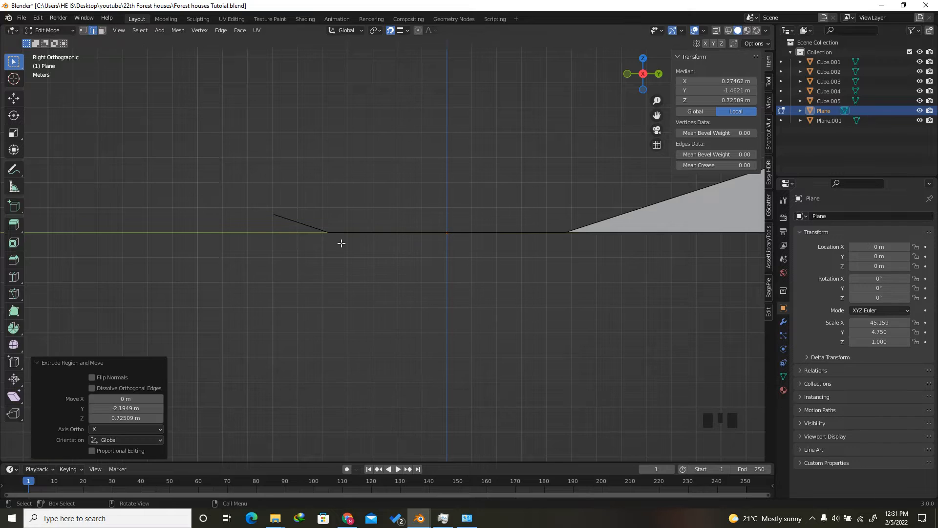
Extrude the selected outer terrain edges about 1.70 m farther outward along Y, and return to Object Mode
{"action": "scroll", "coordinate": [277, 226], "scroll_direction": "up", "scroll_amount": 2}
{"action": "key", "text": "e"}
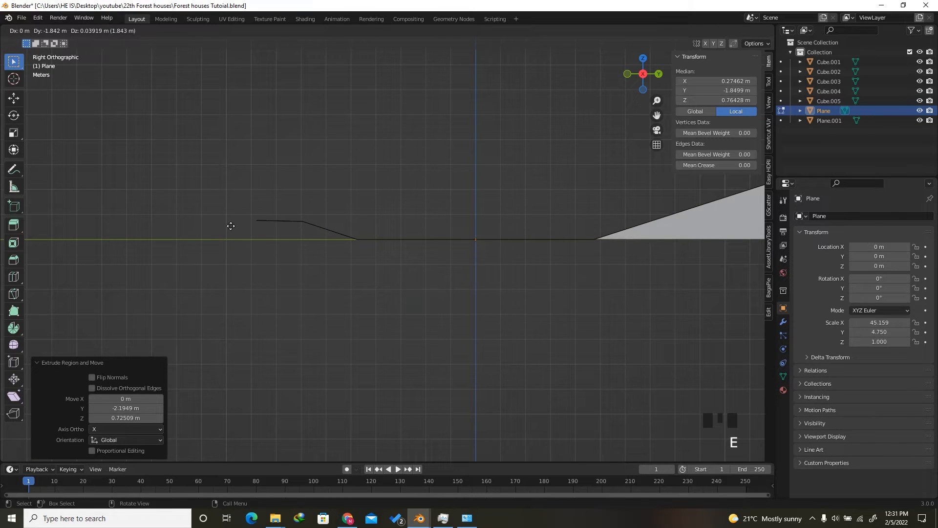
{"action": "key", "text": "y"}
{"action": "left_click", "coordinate": [234, 223]}
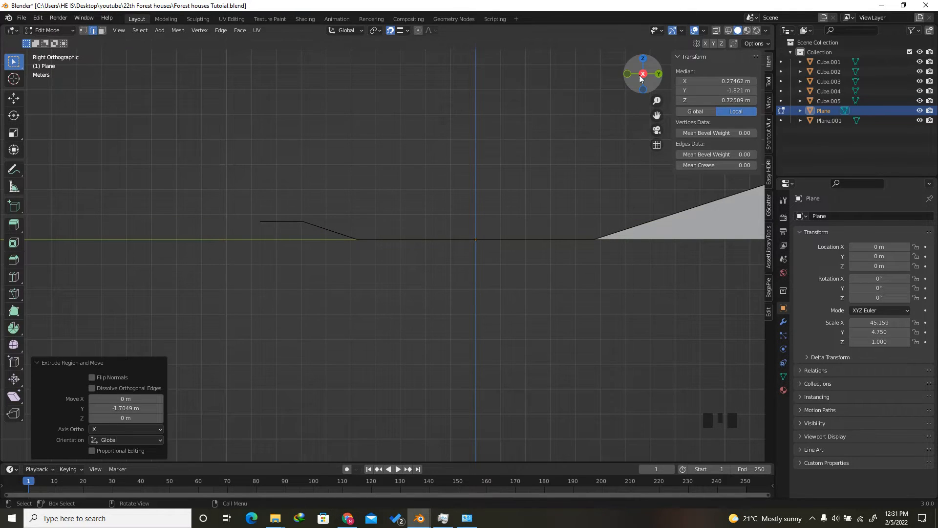
{"action": "left_click_drag", "start_coordinate": [641, 74], "coordinate": [611, 102]}
{"action": "scroll", "coordinate": [251, 191], "scroll_direction": "up", "scroll_amount": 3}
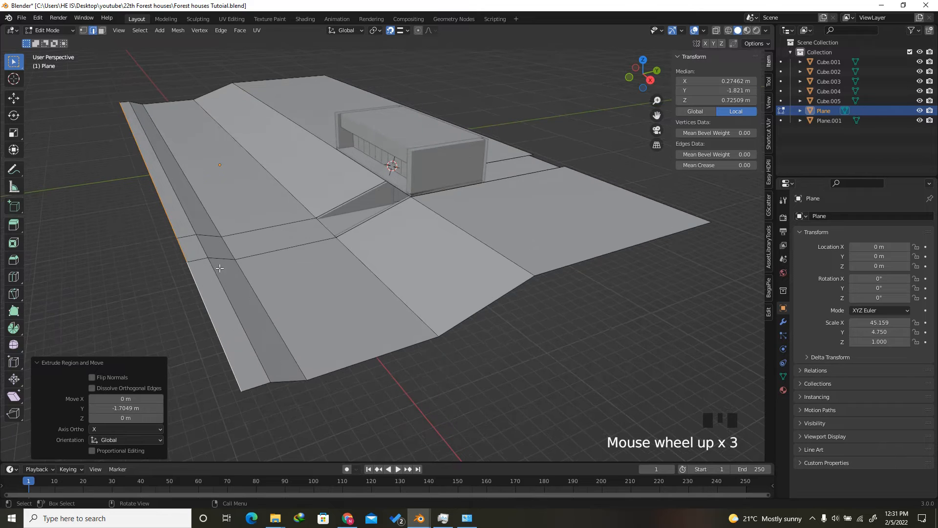
{"action": "key", "text": "Tab"}
{"action": "mouse_move", "coordinate": [657, 78]}
{"action": "left_mouse_down"}
{"action": "mouse_move", "coordinate": [646, 94]}
{"action": "mouse_move", "coordinate": [637, 84]}
{"action": "mouse_move", "coordinate": [655, 76]}
{"action": "mouse_move", "coordinate": [647, 83]}
{"action": "left_mouse_up"}
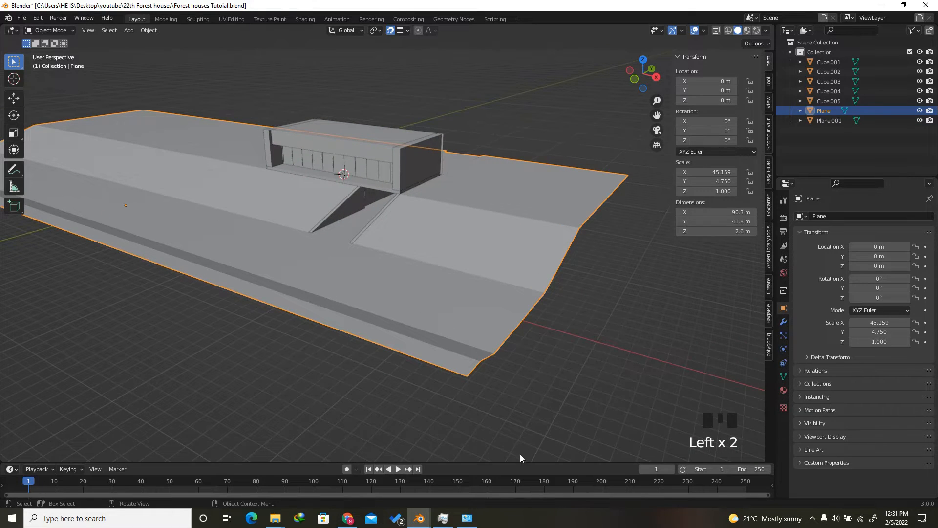
Enlarge the timeline area, turn it into a Shader Editor, and create a new material on the terrain plane
{"action": "left_click_drag", "start_coordinate": [521, 462], "coordinate": [529, 391]}
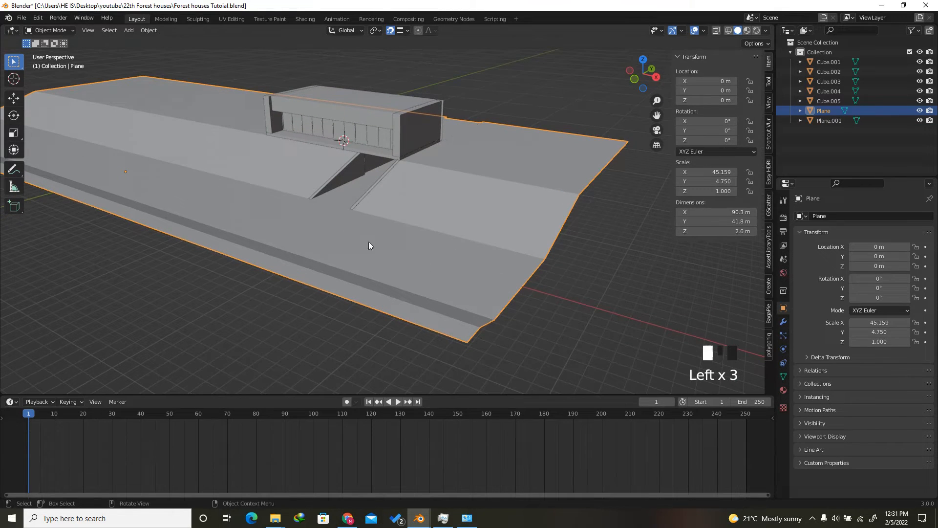
{"action": "left_click_drag", "start_coordinate": [59, 394], "coordinate": [39, 422]}
{"action": "left_click_drag", "start_coordinate": [535, 320], "coordinate": [499, 343]}
{"action": "left_click", "coordinate": [783, 390]}
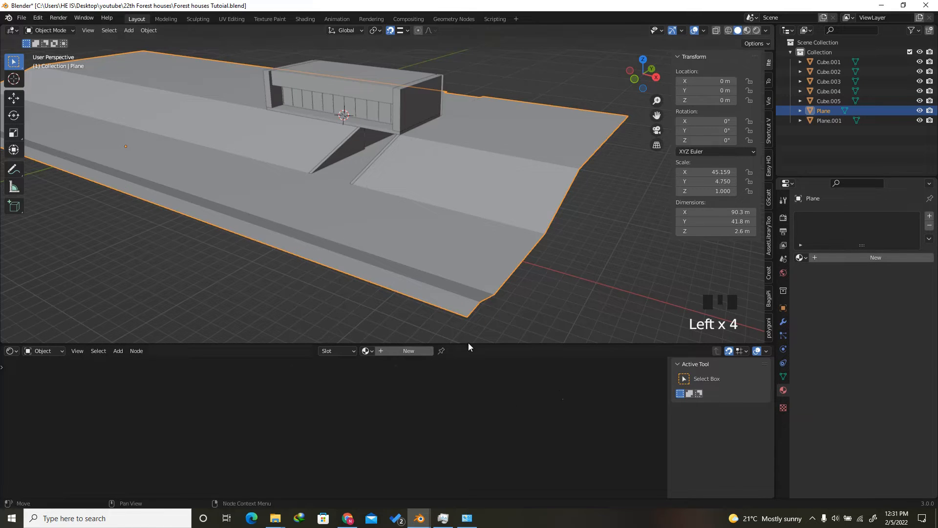
{"action": "left_click", "coordinate": [860, 257]}
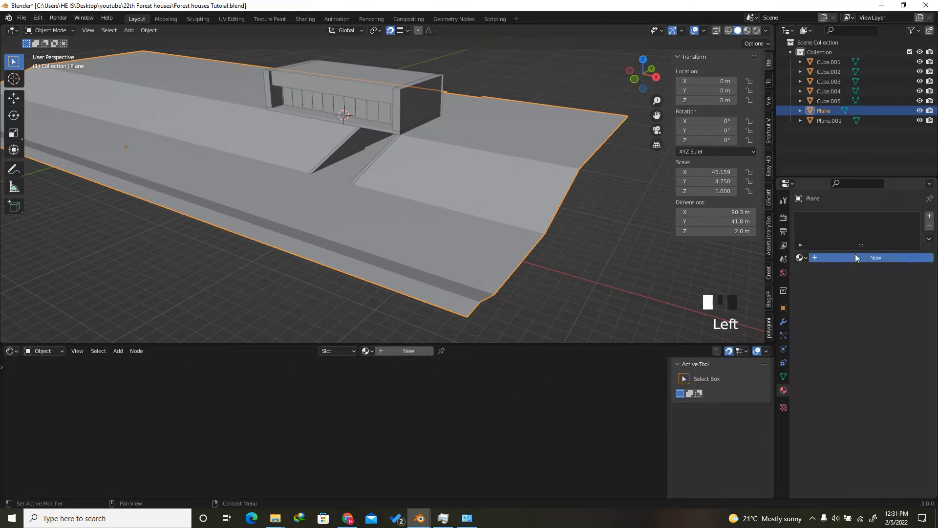
{"action": "scroll", "coordinate": [301, 437], "scroll_direction": "up", "scroll_amount": 6}
{"action": "scroll", "coordinate": [378, 417], "scroll_direction": "down", "scroll_amount": 2}
{"action": "scroll", "coordinate": [430, 398], "scroll_direction": "up", "scroll_amount": 4}
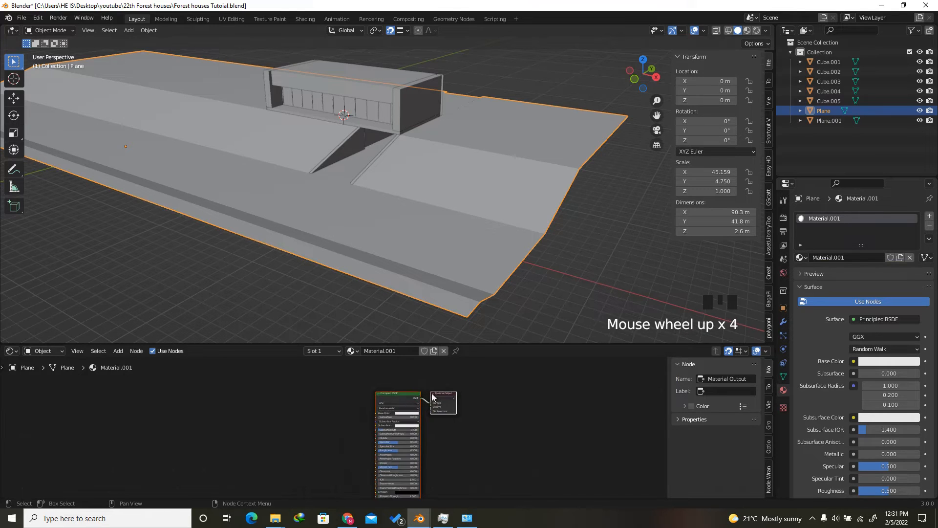
Space out the Principled BSDF and Material Output nodes in a taller Shader Editor, and show the viewport in Material Preview
{"action": "left_click", "coordinate": [481, 389]}
{"action": "left_click_drag", "start_coordinate": [453, 395], "coordinate": [491, 406]}
{"action": "left_click_drag", "start_coordinate": [388, 396], "coordinate": [405, 388]}
{"action": "left_click_drag", "start_coordinate": [421, 345], "coordinate": [421, 296]}
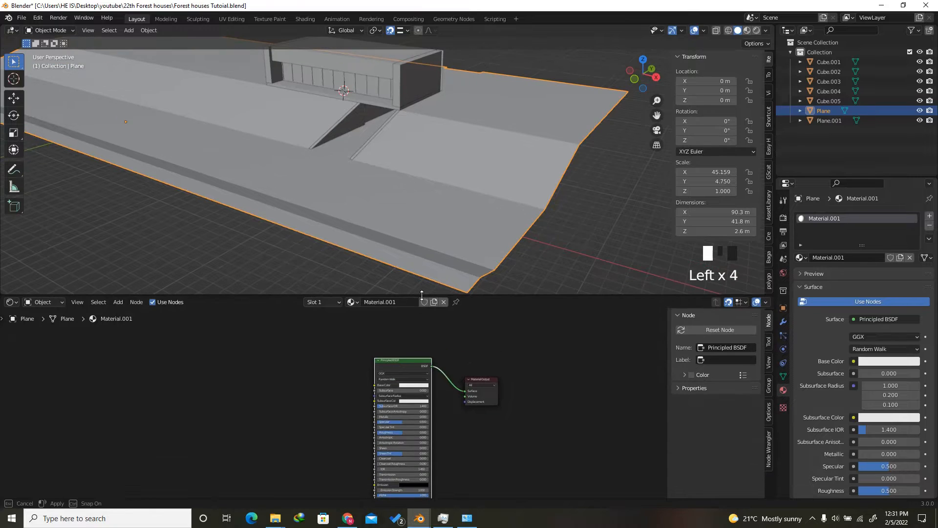
{"action": "left_click", "coordinate": [747, 31]}
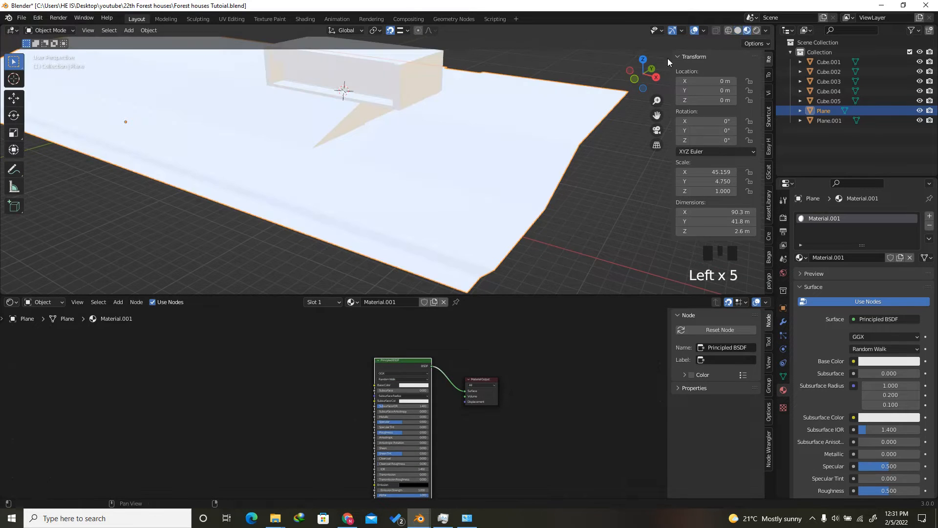
{"action": "left_click_drag", "start_coordinate": [643, 72], "coordinate": [627, 74]}
{"action": "scroll", "coordinate": [404, 382], "scroll_direction": "up", "scroll_amount": 2}
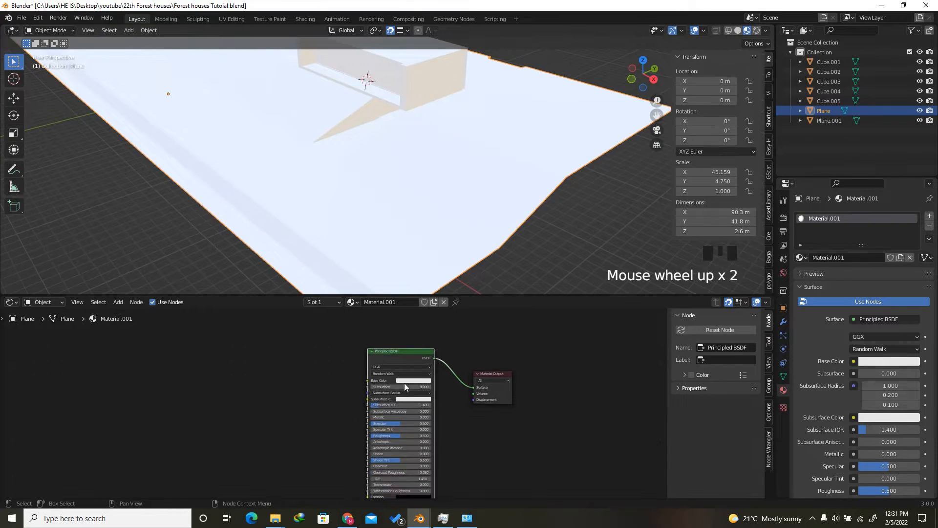
Move the Principled BSDF node farther from the Material Output, enlarge the Shader Editor again, and keep that node selected
{"action": "left_click", "coordinate": [406, 380]}
{"action": "mouse_move", "coordinate": [456, 285]}
{"action": "left_mouse_down"}
{"action": "mouse_move", "coordinate": [460, 336]}
{"action": "mouse_move", "coordinate": [456, 282]}
{"action": "left_mouse_up"}
{"action": "scroll", "coordinate": [559, 369], "scroll_direction": "down", "scroll_amount": 6}
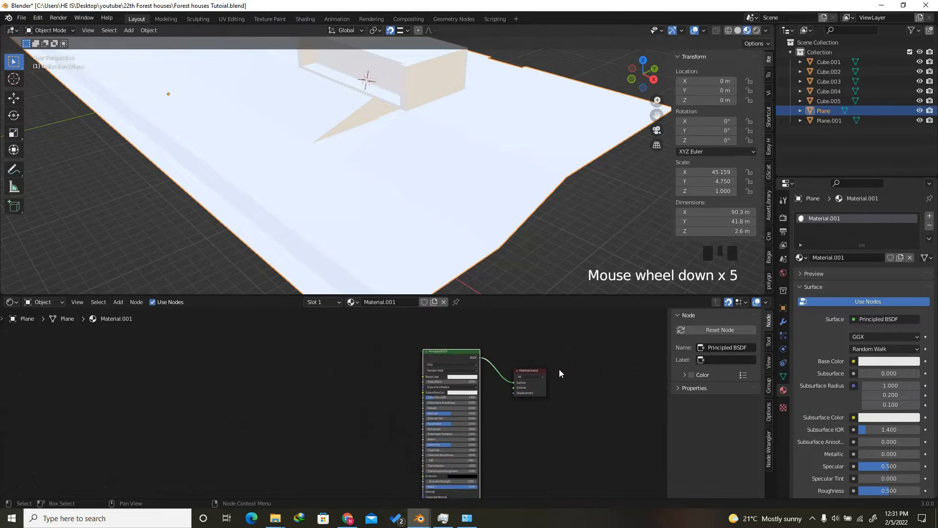
{"action": "left_click_drag", "start_coordinate": [478, 351], "coordinate": [446, 334]}
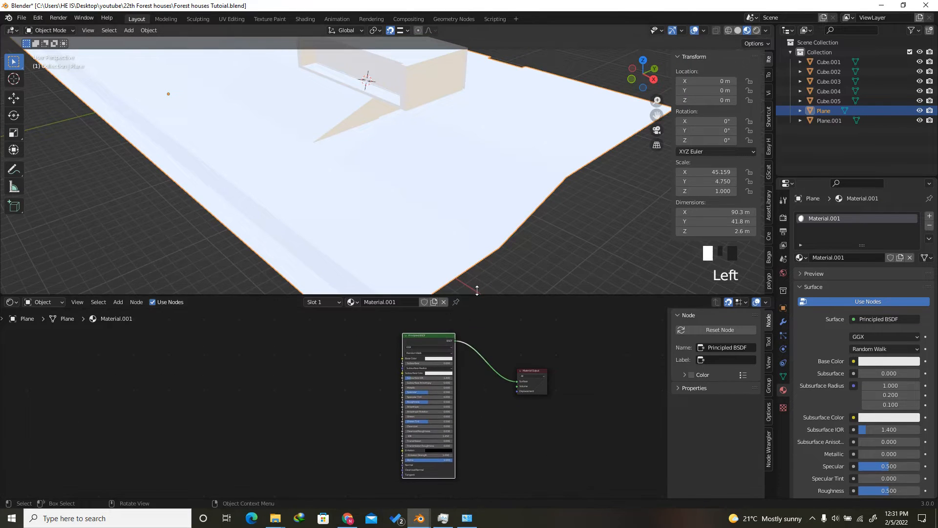
{"action": "left_click_drag", "start_coordinate": [477, 294], "coordinate": [476, 270]}
{"action": "scroll", "coordinate": [441, 337], "scroll_direction": "up", "scroll_amount": 2}
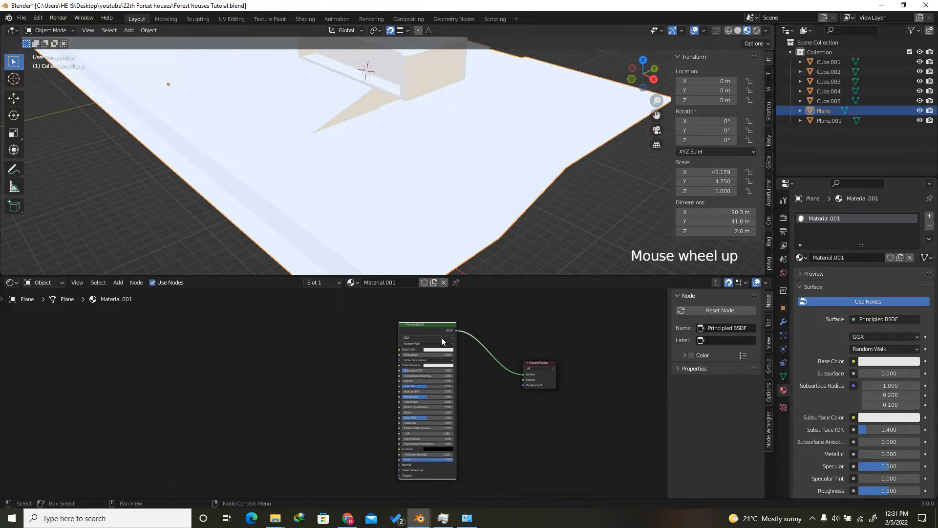
{"action": "left_click", "coordinate": [420, 323]}
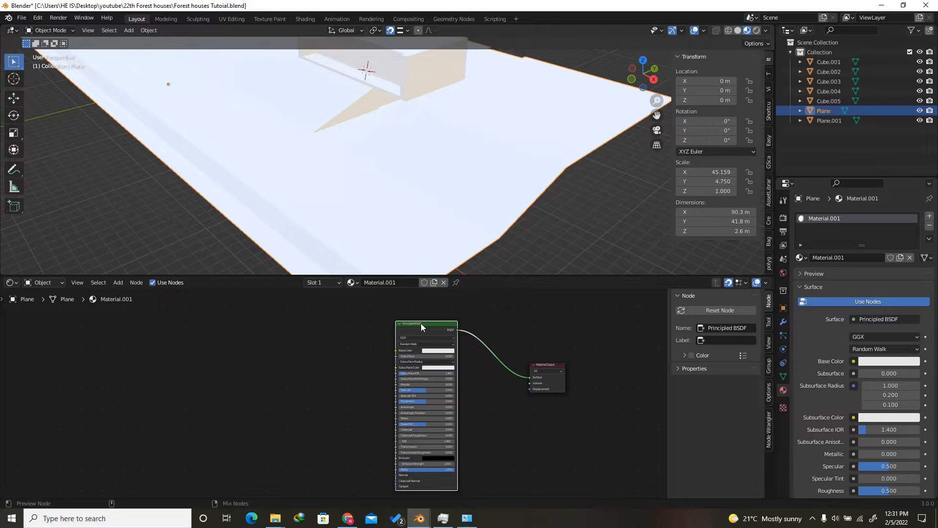
Make sure the Node Wrangler add-on is enabled in the preferences, and save the preferences
{"action": "key", "text": "ctrl+shift+t"}
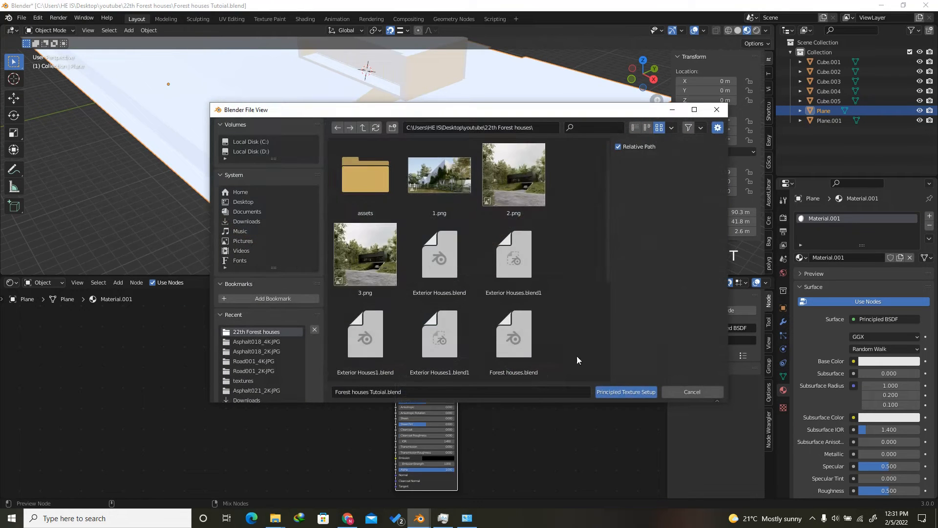
{"action": "left_click", "coordinate": [689, 390]}
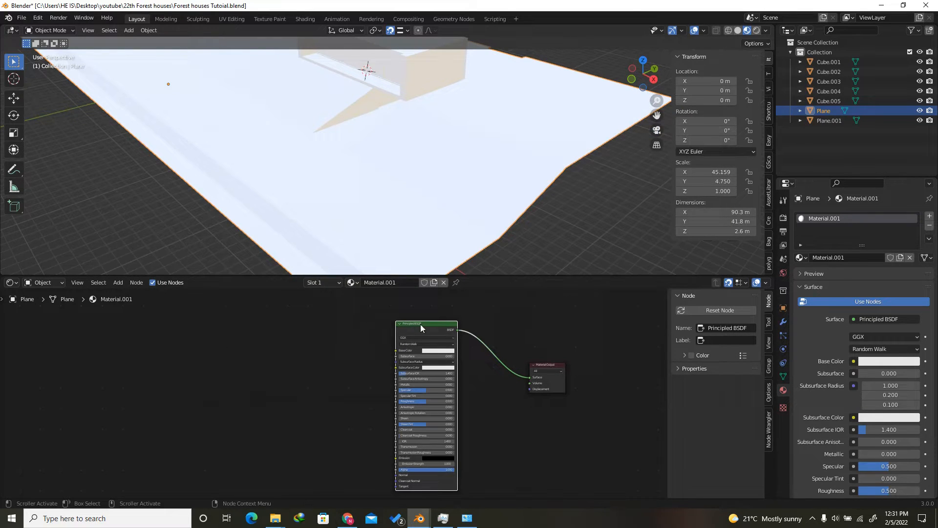
{"action": "left_click", "coordinate": [37, 19]}
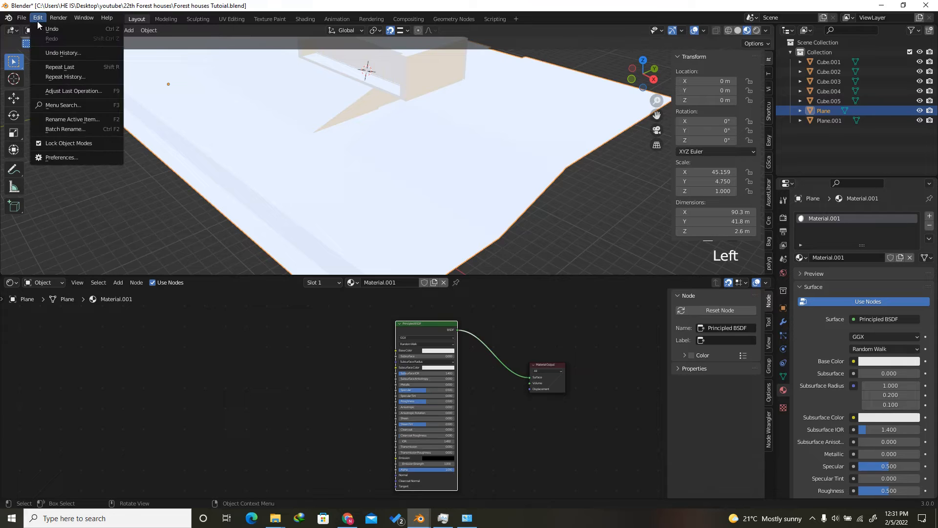
{"action": "left_click", "coordinate": [60, 156]}
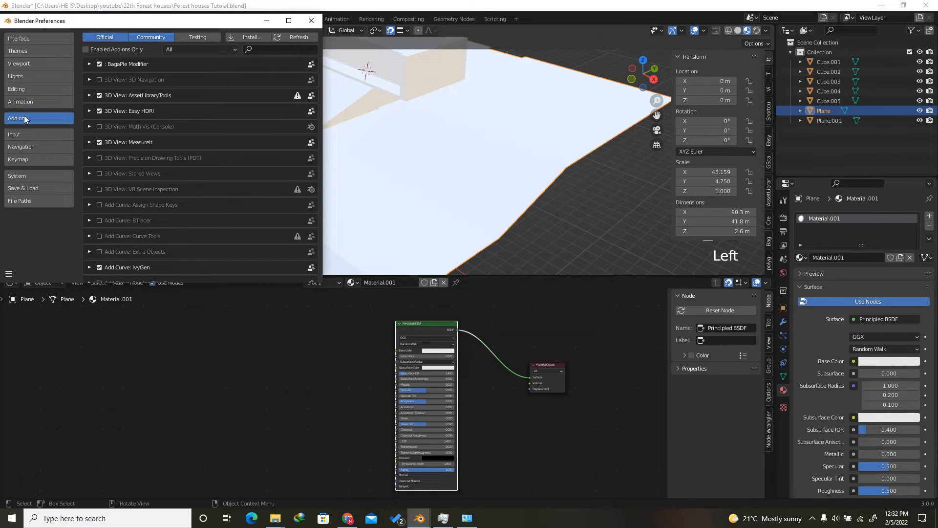
{"action": "type", "text": "no"}
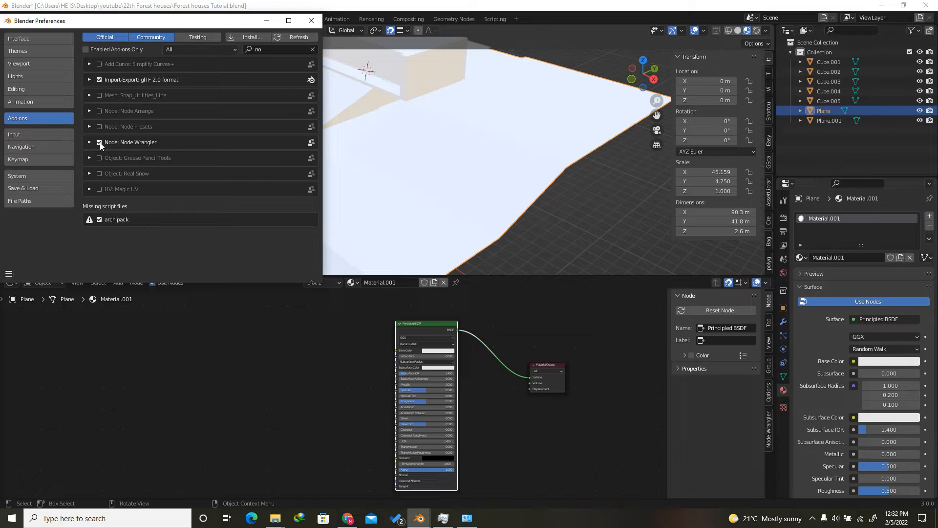
{"action": "left_click", "coordinate": [9, 274]}
{"action": "left_click", "coordinate": [28, 248]}
{"action": "left_click", "coordinate": [9, 274]}
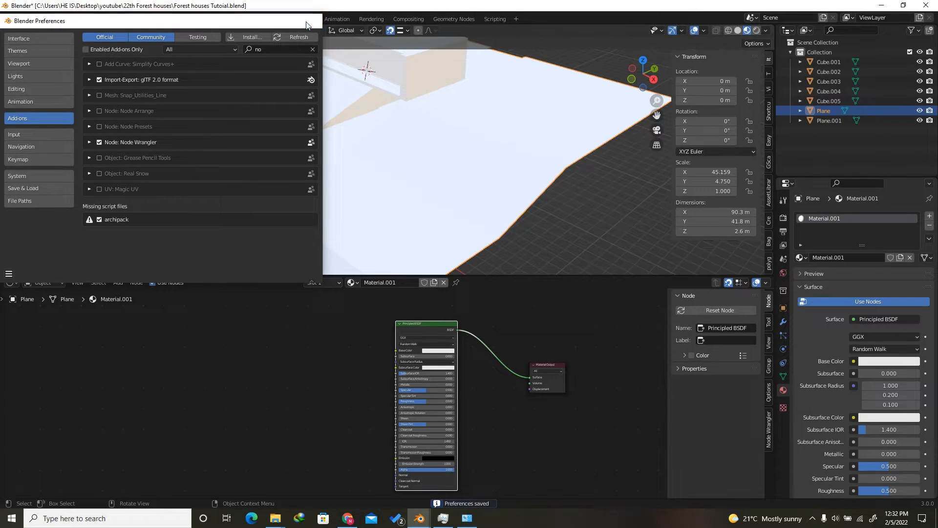
{"action": "left_click", "coordinate": [311, 20]}
Start Node Wrangler's Principled Texture Setup on the Principled BSDF node and browse to the recent Road001_4K-JPG folder
{"action": "left_click", "coordinate": [427, 324]}
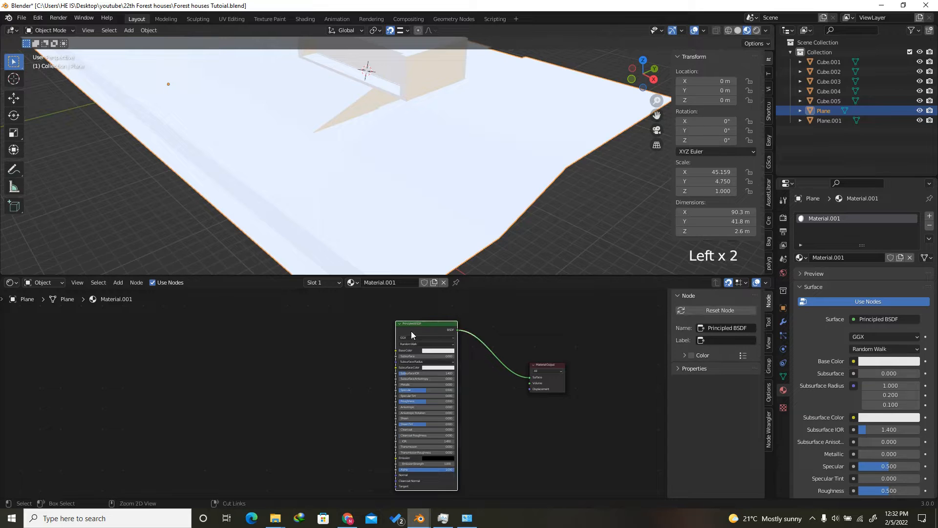
{"action": "key", "text": "ctrl+shift+t"}
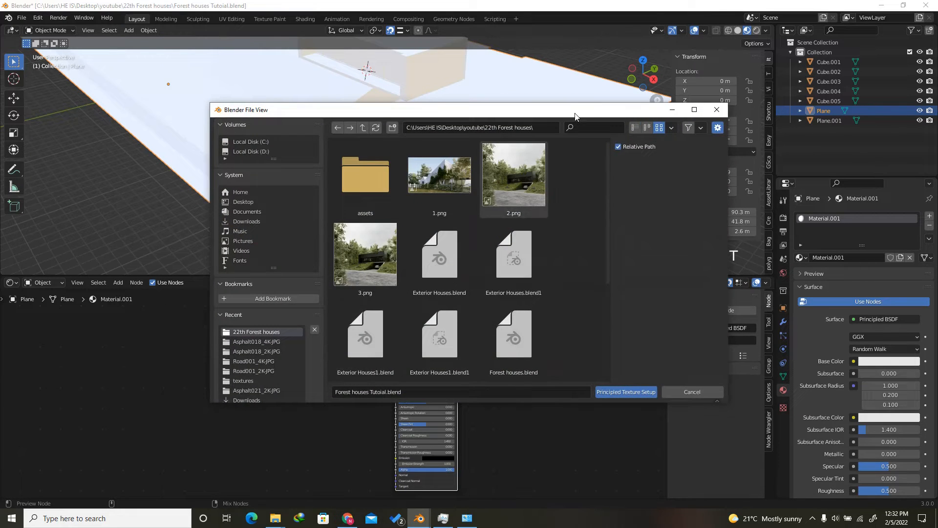
{"action": "left_click_drag", "start_coordinate": [569, 113], "coordinate": [436, 121]}
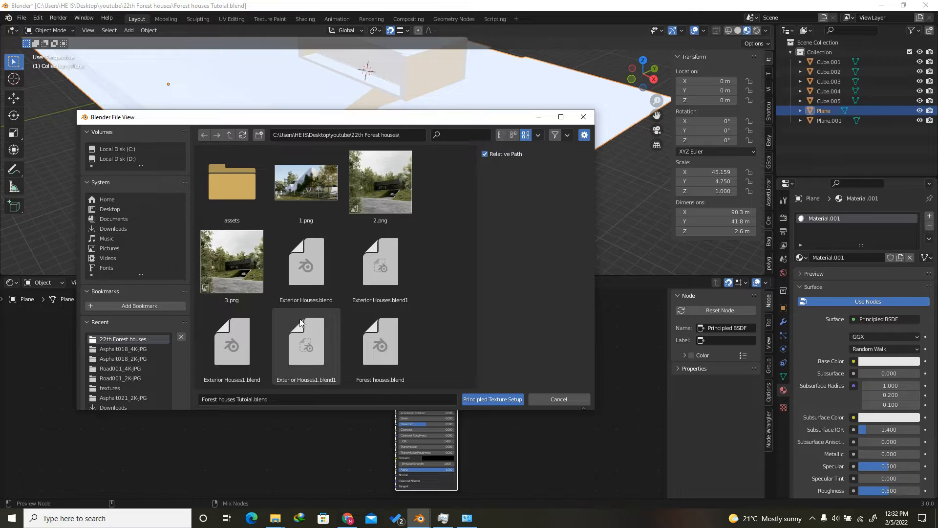
{"action": "left_click", "coordinate": [117, 348]}
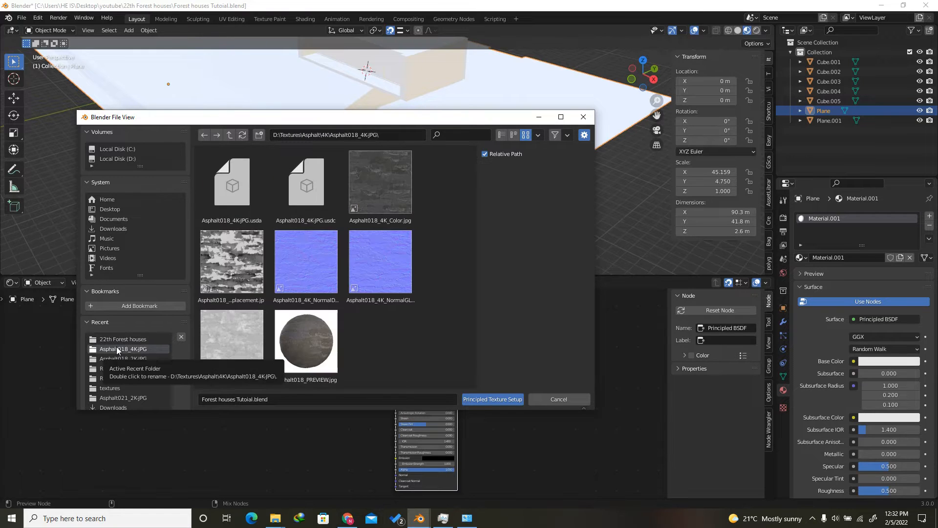
{"action": "left_click", "coordinate": [120, 369]}
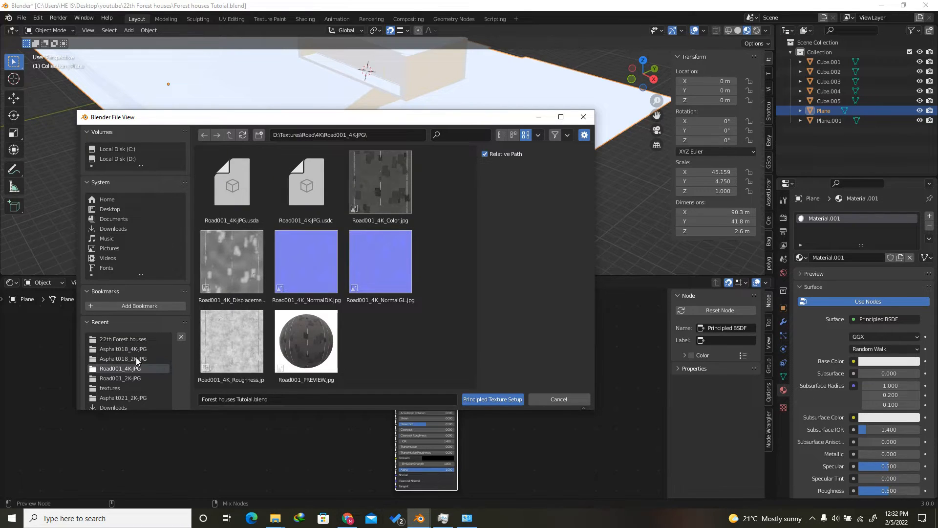
Load the Road001_4K Color, NormalGL, Roughness and Displacement images into the terrain material's texture setup
{"action": "left_click", "coordinate": [380, 188]}
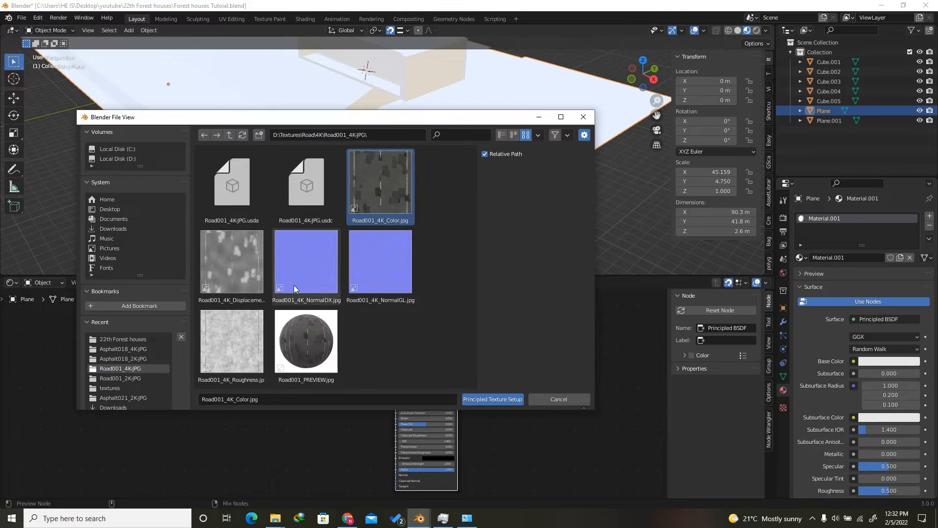
{"action": "left_click", "coordinate": [398, 269], "text": "ctrl"}
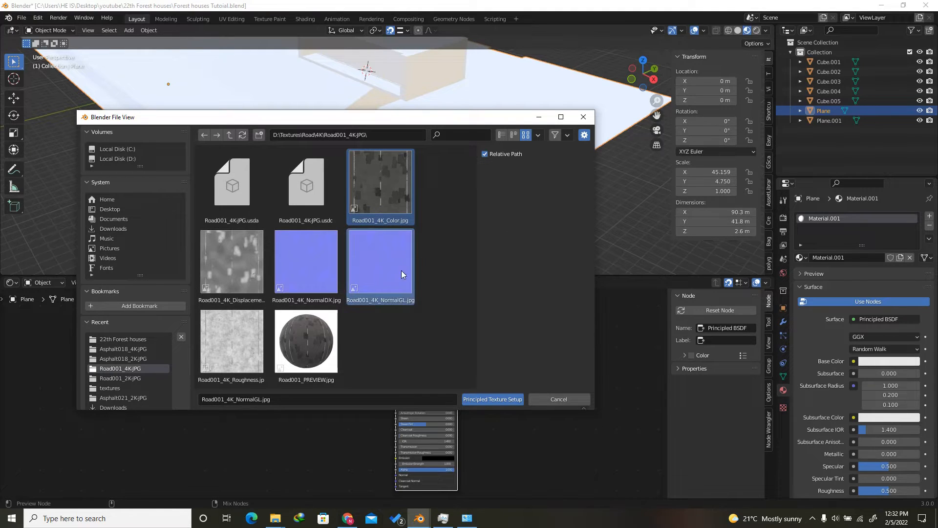
{"action": "left_click", "coordinate": [254, 357], "text": "ctrl"}
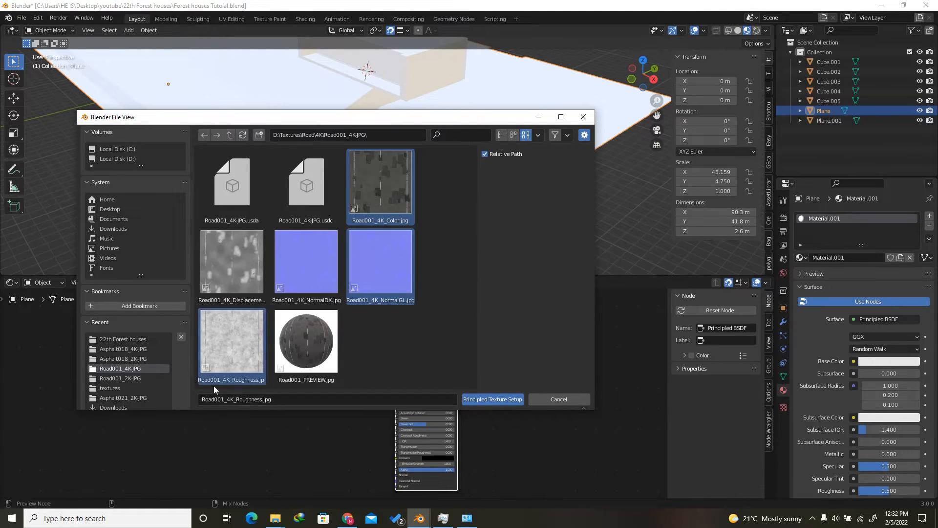
{"action": "left_click", "coordinate": [231, 276], "text": "ctrl"}
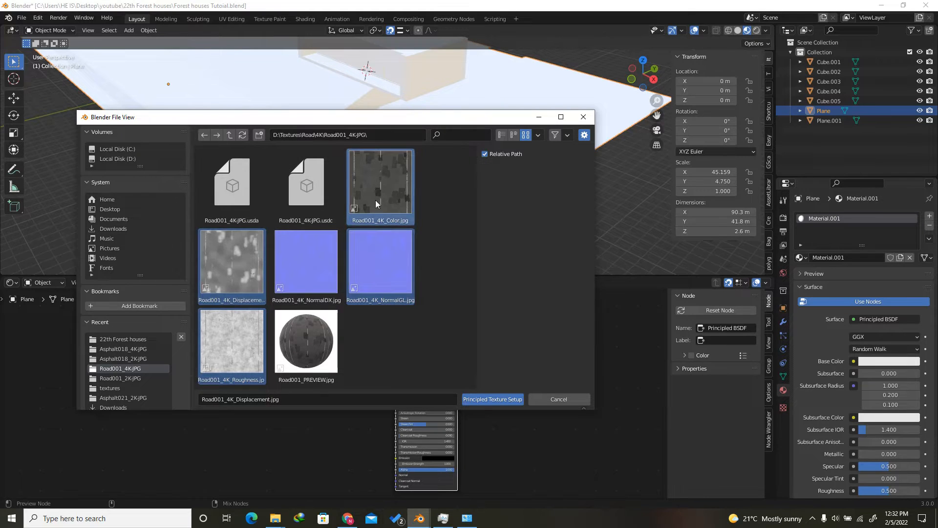
{"action": "left_click", "coordinate": [494, 399]}
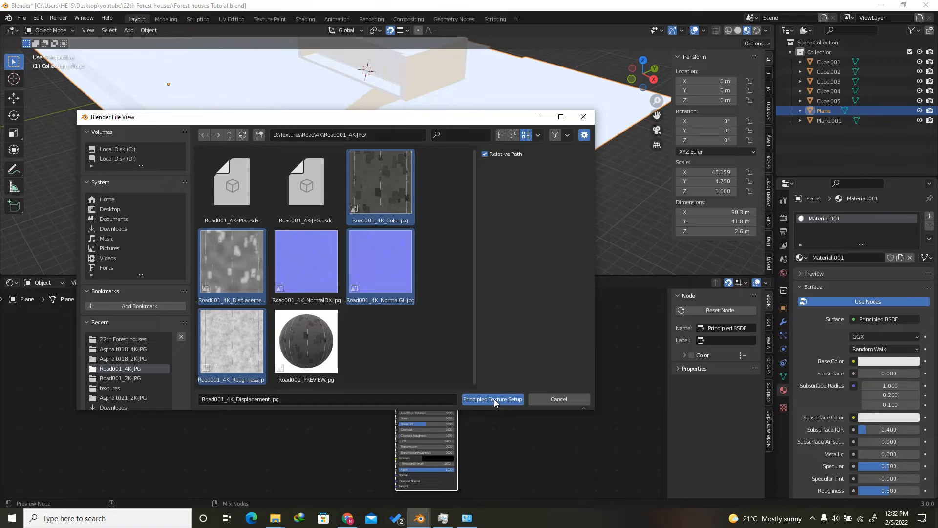
Put the textured terrain plane into Edit Mode and enlarge the 3D viewport slightly
{"action": "scroll", "coordinate": [436, 365], "scroll_direction": "down", "scroll_amount": 7}
{"action": "scroll", "coordinate": [438, 164], "scroll_direction": "down", "scroll_amount": 2}
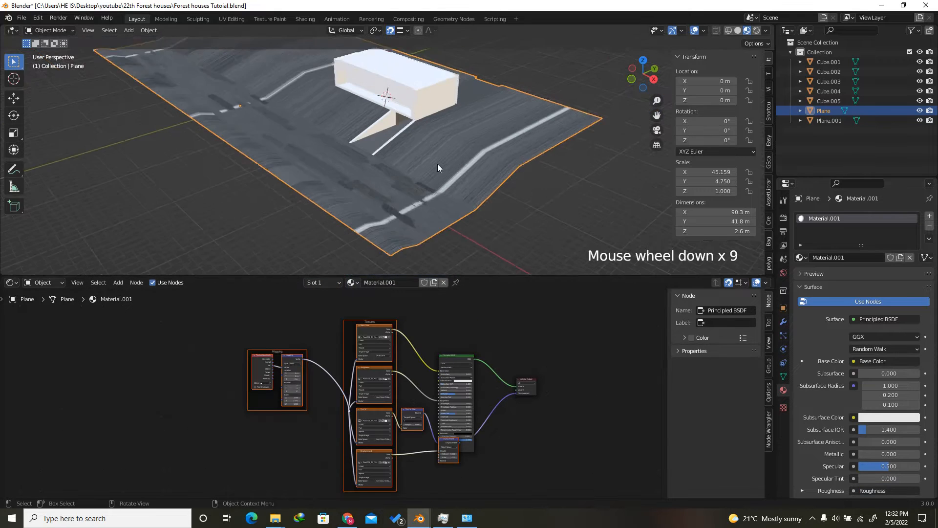
{"action": "scroll", "coordinate": [438, 163], "scroll_direction": "up", "scroll_amount": 2}
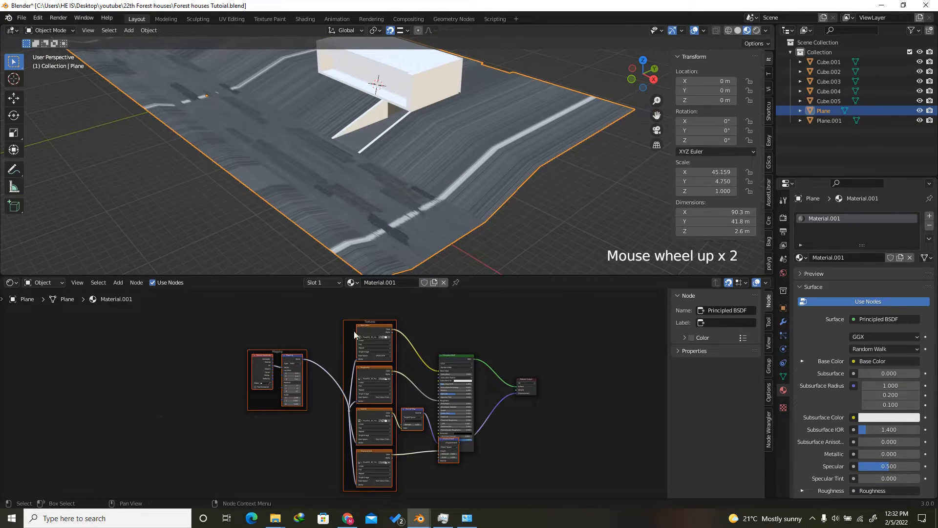
{"action": "left_click_drag", "start_coordinate": [629, 78], "coordinate": [638, 77]}
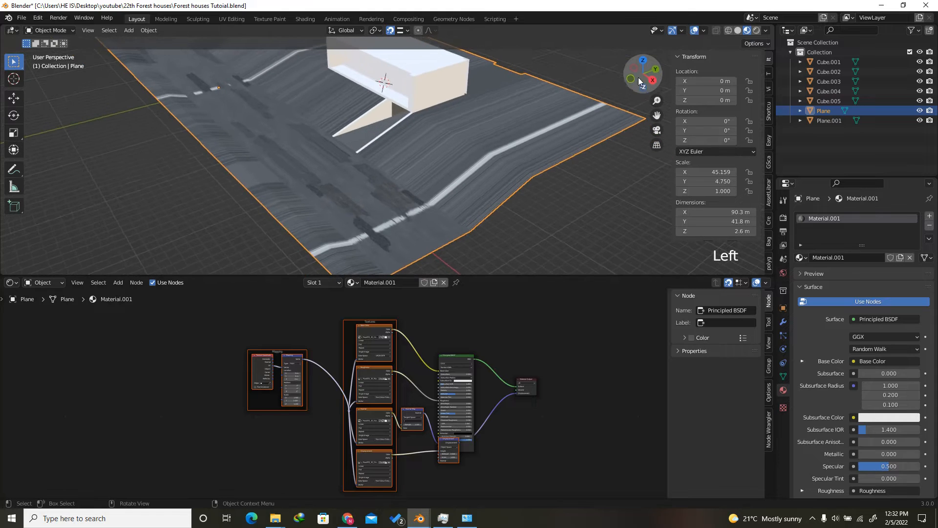
{"action": "scroll", "coordinate": [431, 161], "scroll_direction": "up", "scroll_amount": 2}
{"action": "key", "text": "Tab"}
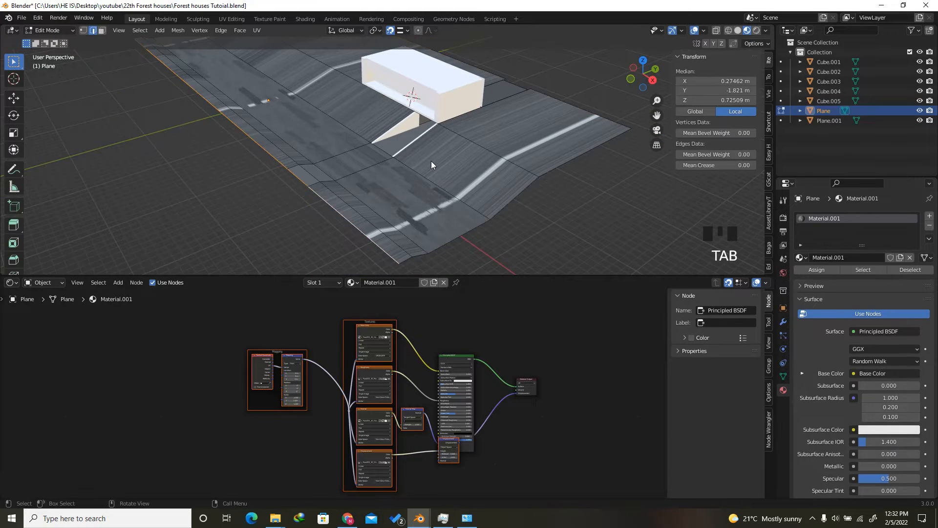
{"action": "left_click_drag", "start_coordinate": [499, 275], "coordinate": [499, 292]}
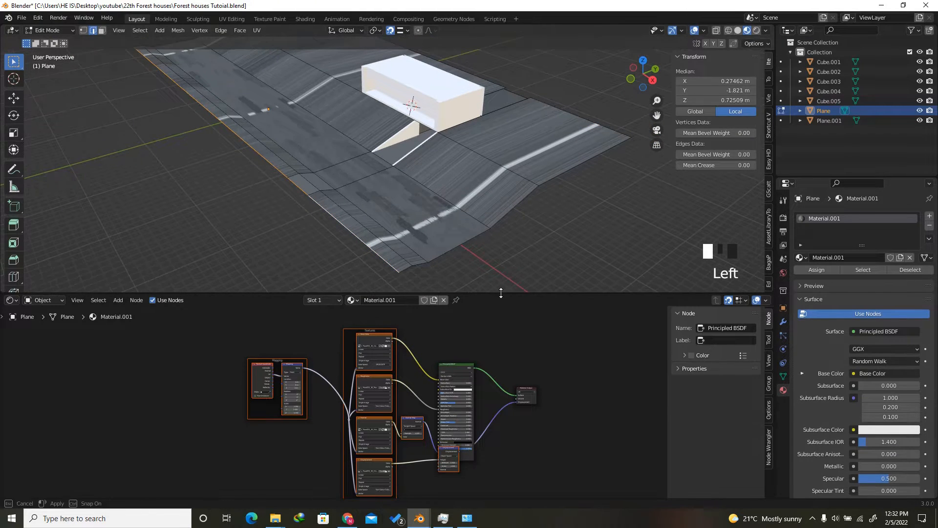
Mark a seam along the full long edge between the flat road strip and the slope on the house side
{"action": "left_click", "coordinate": [454, 203]}
{"action": "scroll", "coordinate": [346, 119], "scroll_direction": "up", "scroll_amount": 3}
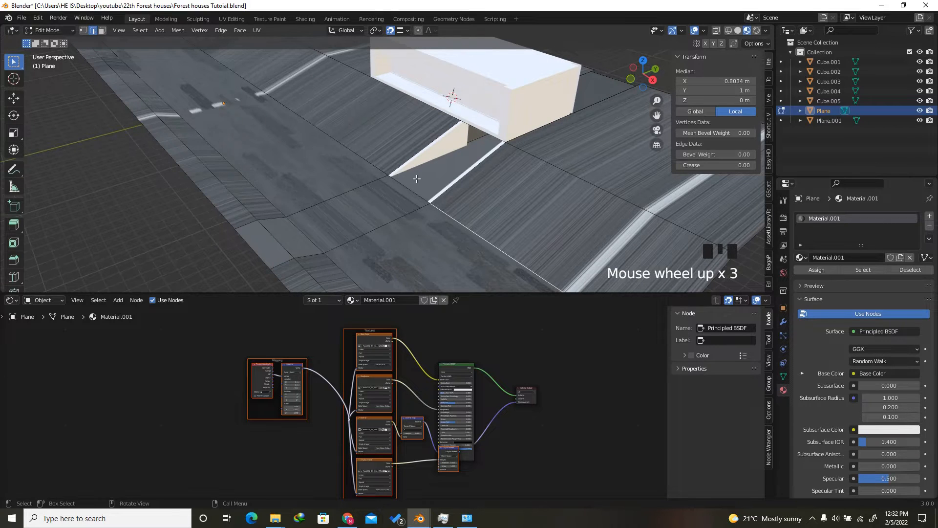
{"action": "scroll", "coordinate": [359, 157], "scroll_direction": "down", "scroll_amount": 2}
{"action": "left_click", "coordinate": [360, 152], "text": "shift"}
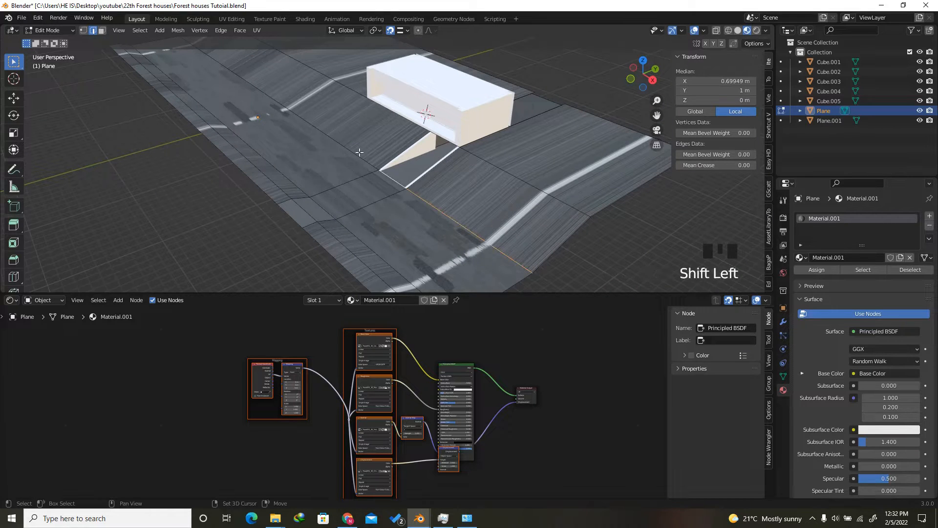
{"action": "scroll", "coordinate": [313, 113], "scroll_direction": "down", "scroll_amount": 3}
{"action": "right_click", "coordinate": [323, 139]}
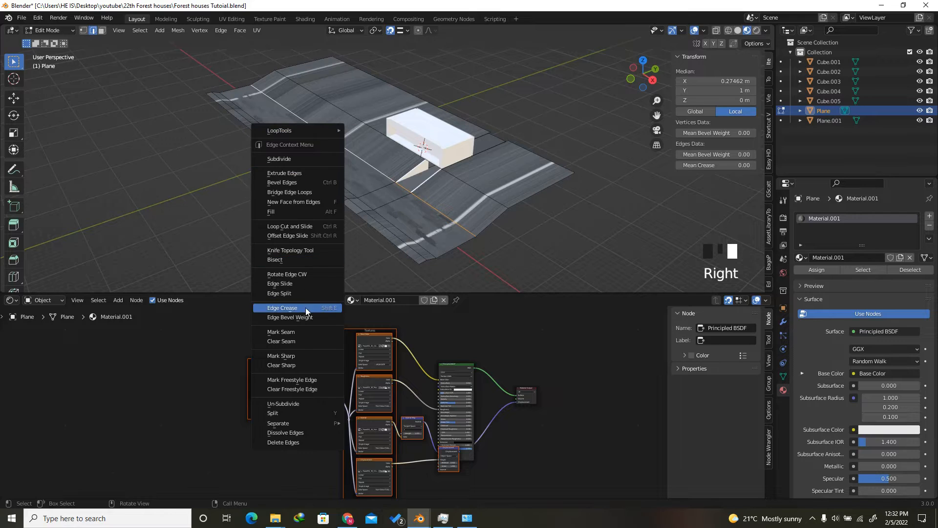
{"action": "left_click", "coordinate": [304, 336]}
Mark seams on the road strip's near end edge and along its long edge opposite the house
{"action": "scroll", "coordinate": [461, 236], "scroll_direction": "up", "scroll_amount": 3}
{"action": "left_click", "coordinate": [429, 258]}
{"action": "left_click", "coordinate": [376, 248], "text": "shift"}
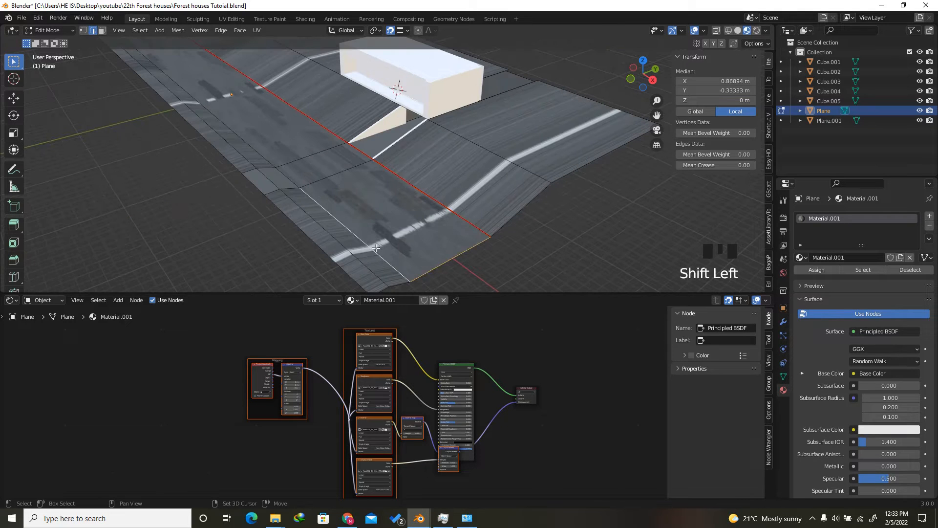
{"action": "left_click", "coordinate": [280, 168], "text": "shift"}
{"action": "left_click", "coordinate": [266, 151], "text": "shift"}
{"action": "scroll", "coordinate": [303, 141], "scroll_direction": "up", "scroll_amount": 1}
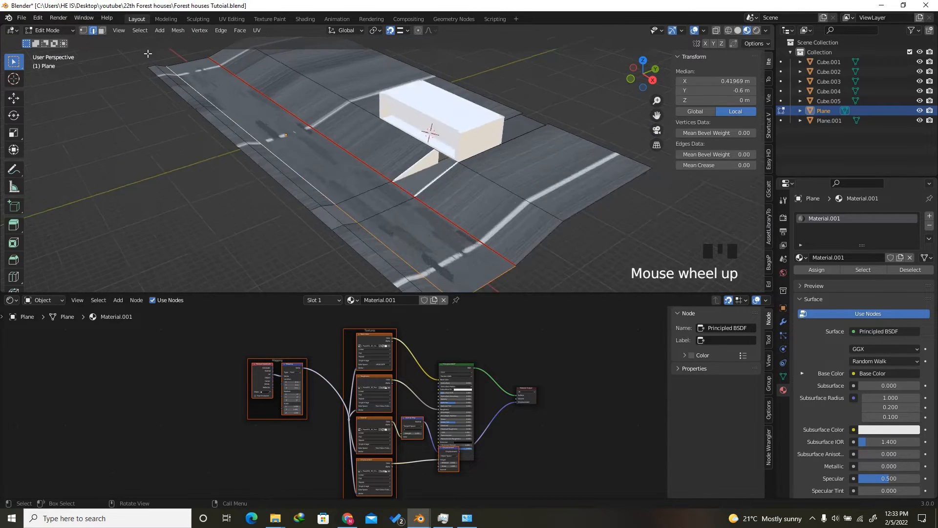
{"action": "right_click", "coordinate": [307, 137]}
{"action": "left_click", "coordinate": [283, 225]}
Mark the road strip's far end edge as a seam
{"action": "scroll", "coordinate": [293, 166], "scroll_direction": "down", "scroll_amount": 2}
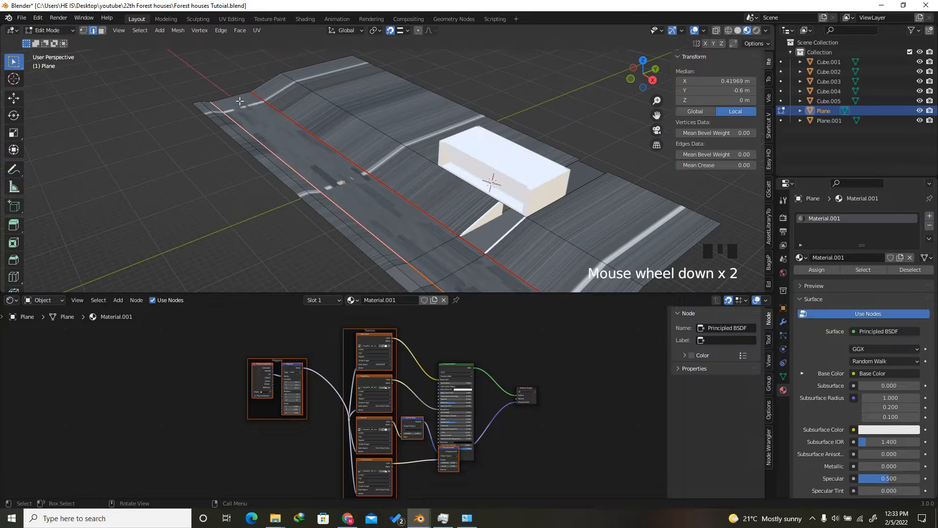
{"action": "left_click", "coordinate": [240, 100]}
{"action": "right_click", "coordinate": [240, 99]}
{"action": "left_click", "coordinate": [237, 205]}
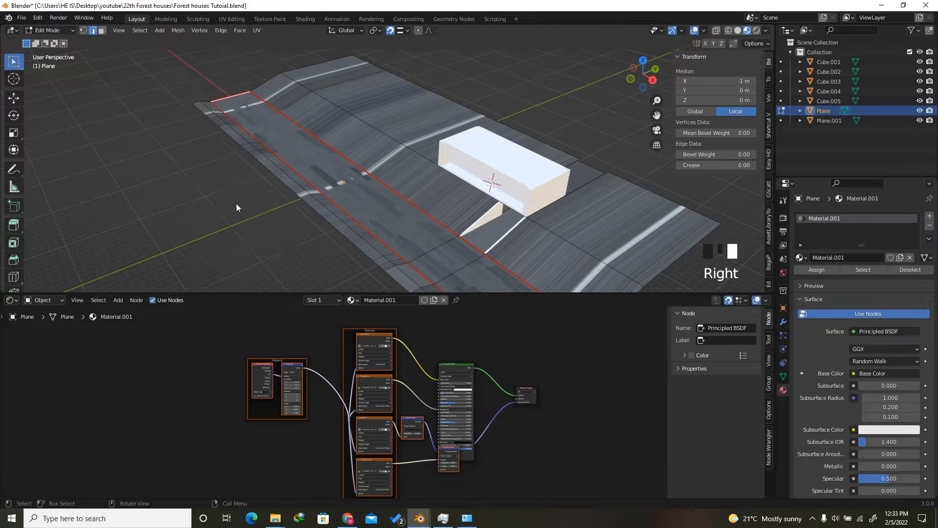
Return the terrain to Object Mode and apply its scale
{"action": "scroll", "coordinate": [409, 219], "scroll_direction": "down", "scroll_amount": 2}
{"action": "scroll", "coordinate": [298, 142], "scroll_direction": "up", "scroll_amount": 1}
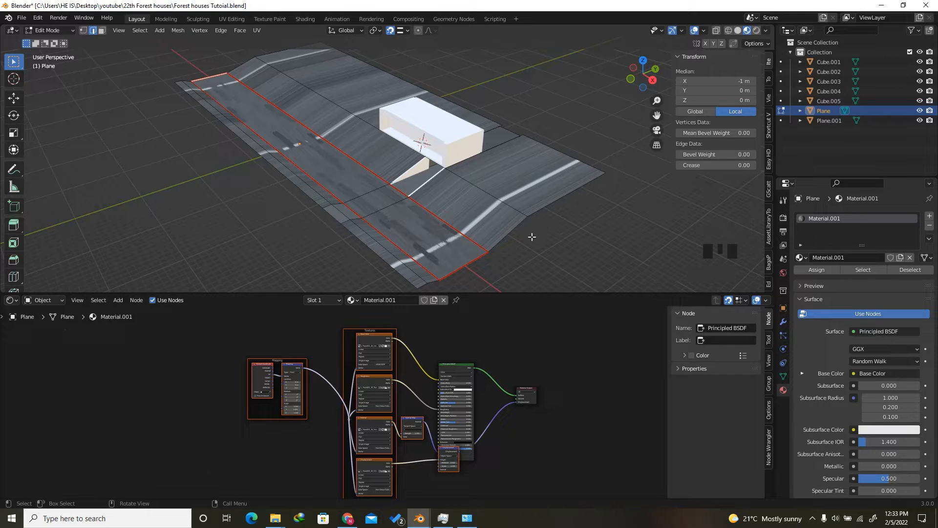
{"action": "scroll", "coordinate": [531, 224], "scroll_direction": "up", "scroll_amount": 1}
{"action": "key", "text": "Tab"}
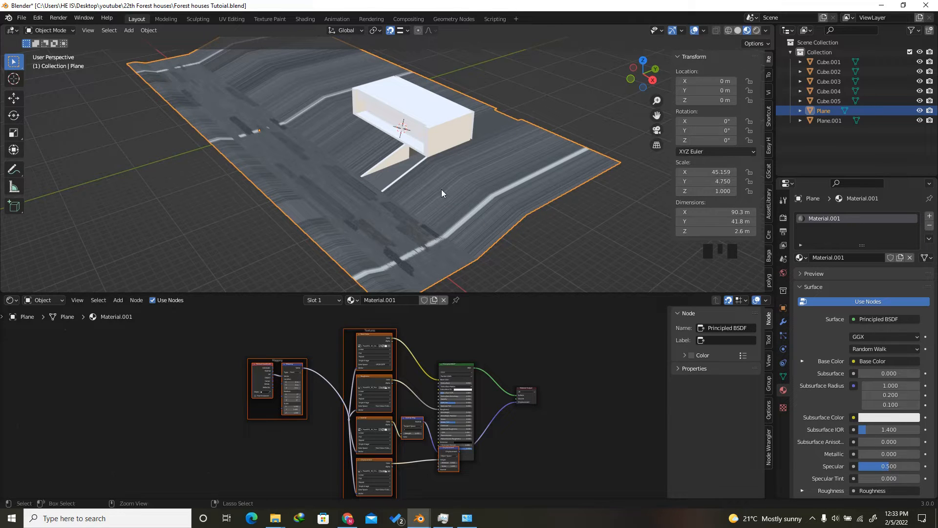
{"action": "key", "text": "ctrl+a"}
{"action": "left_click", "coordinate": [397, 210]}
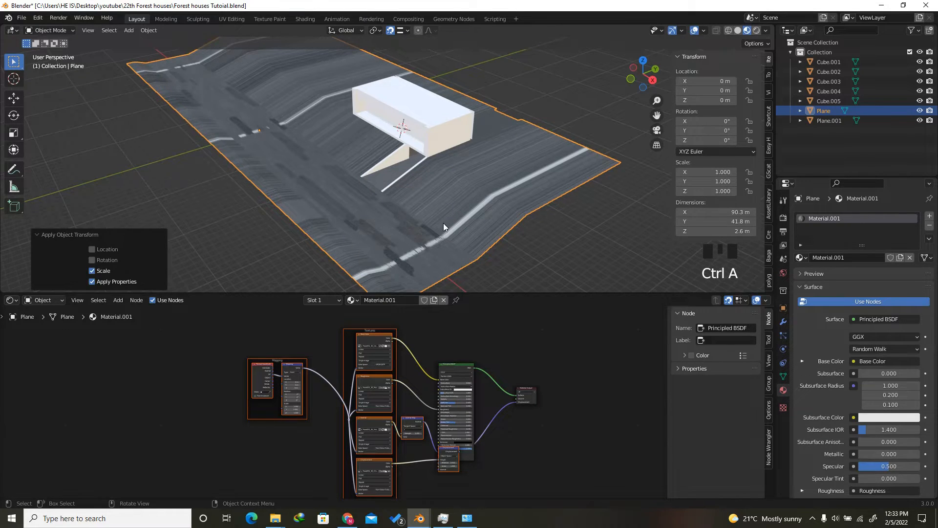
Unwrap the entire terrain mesh in Edit Mode with the Unwrap operation, using the marked seams
{"action": "key", "text": "Tab"}
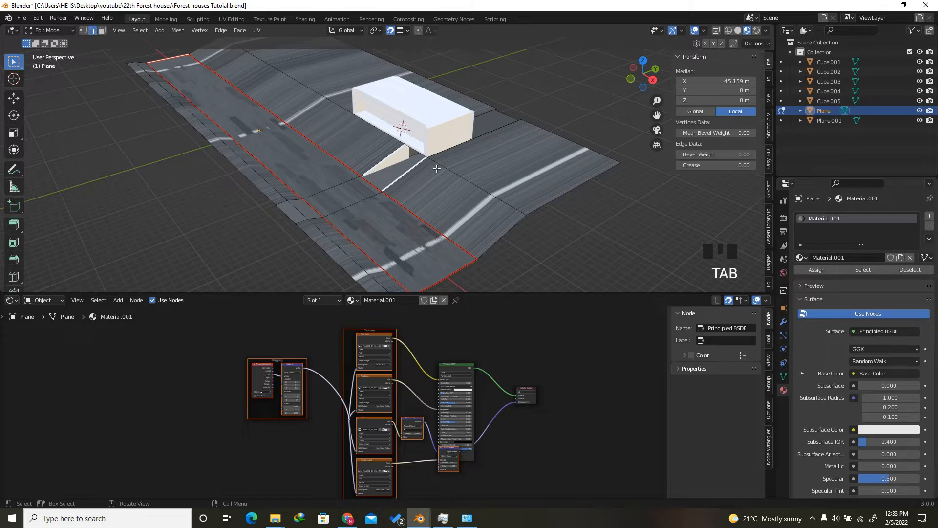
{"action": "key", "text": "a"}
{"action": "key", "text": "u"}
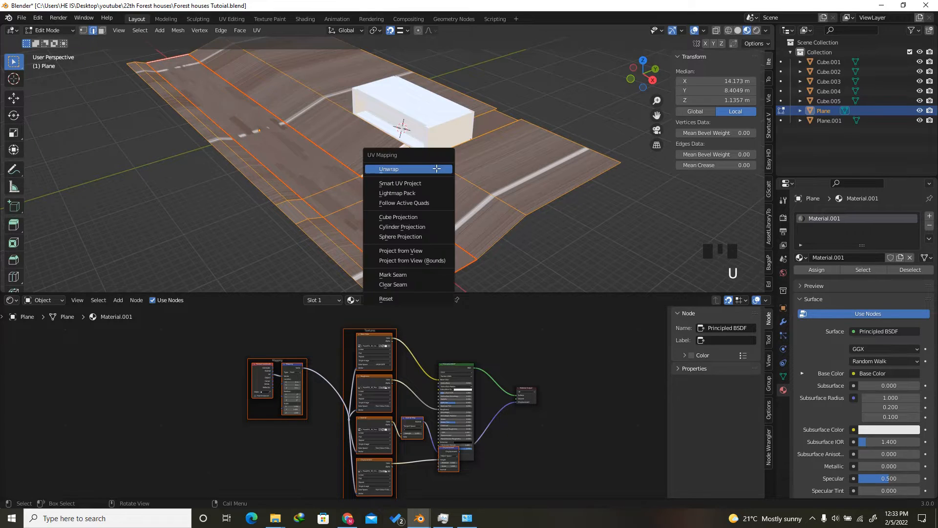
{"action": "left_click", "coordinate": [390, 170]}
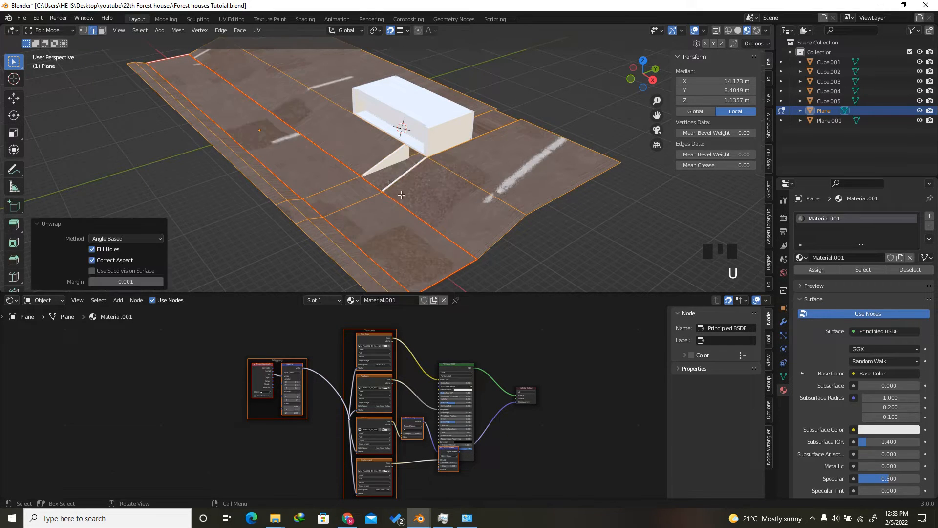
{"action": "left_click_drag", "start_coordinate": [655, 78], "coordinate": [581, 161]}
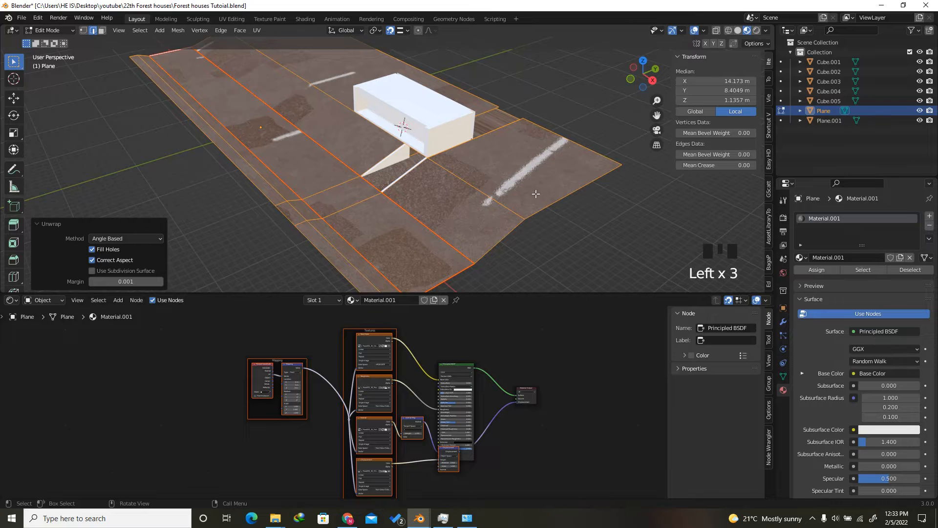
{"action": "left_click", "coordinate": [396, 243]}
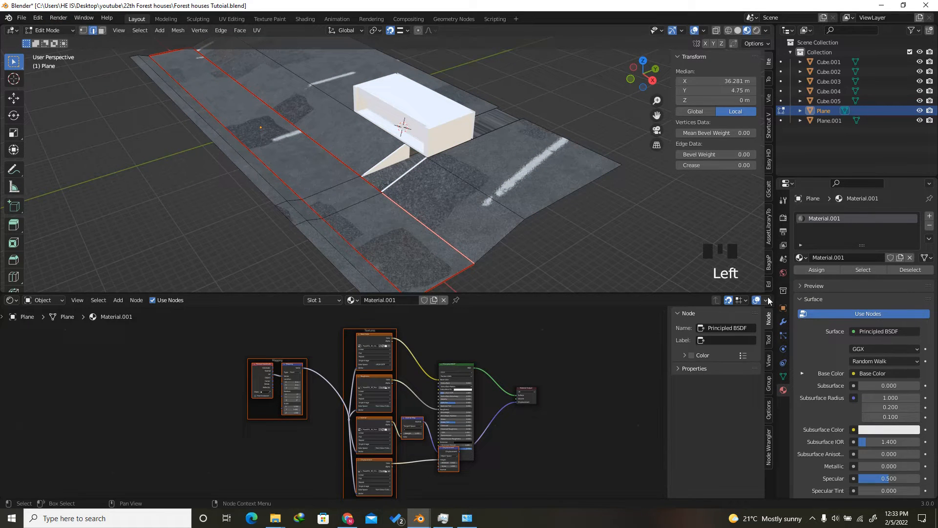
Split the Shader Editor into two side-by-side areas and turn one of them into a UV Editor
{"action": "left_click_drag", "start_coordinate": [2, 295], "coordinate": [410, 328]}
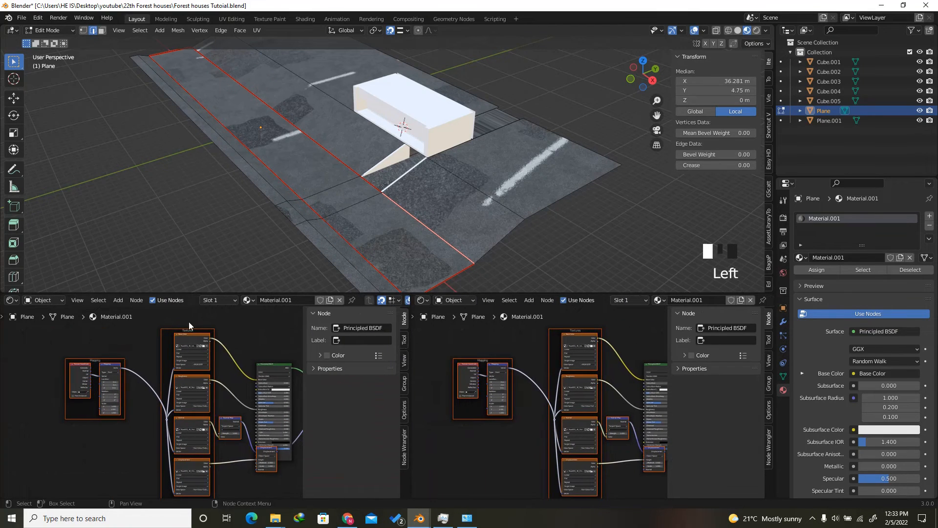
{"action": "left_click", "coordinate": [11, 299]}
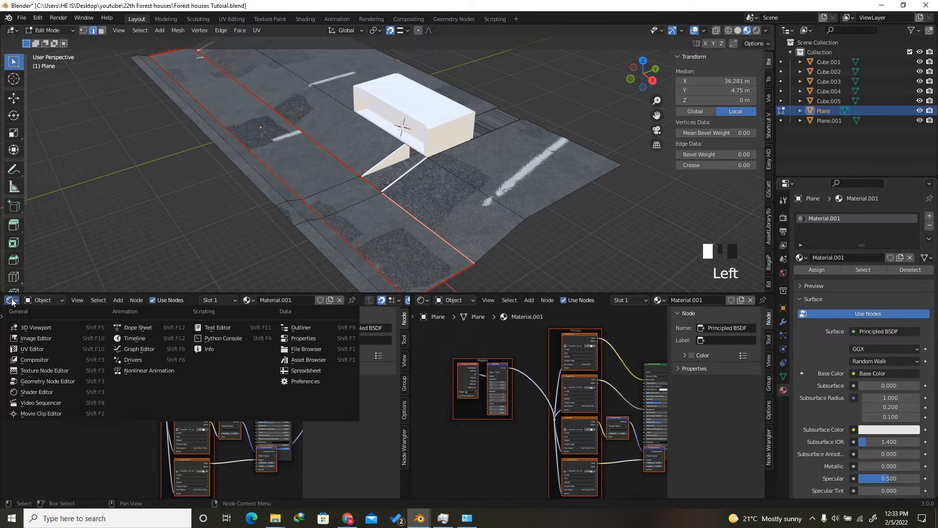
{"action": "left_click", "coordinate": [34, 348]}
Select all faces of the road strip in face selection mode and rotate their UVs by 90°
{"action": "left_click", "coordinate": [101, 30]}
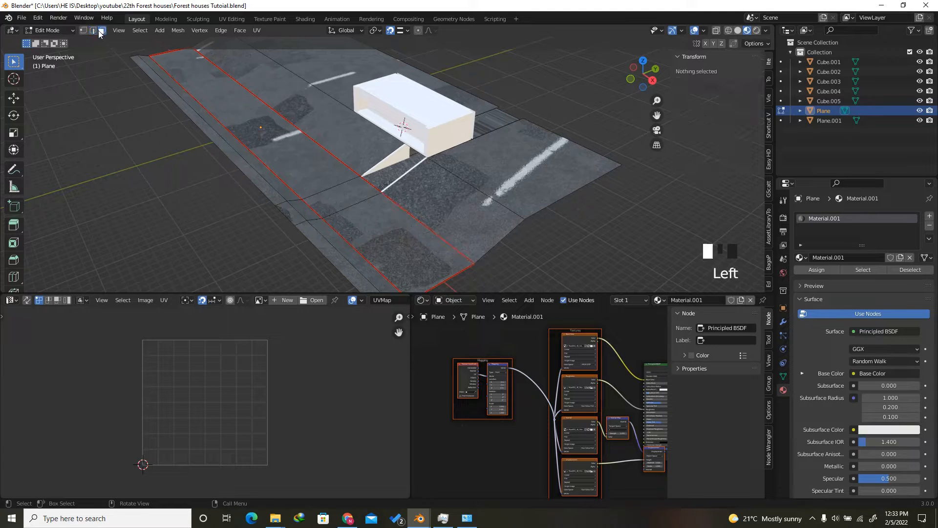
{"action": "left_click", "coordinate": [429, 249]}
{"action": "left_click", "coordinate": [341, 187], "text": "shift"}
{"action": "left_click", "coordinate": [254, 122], "text": "shift"}
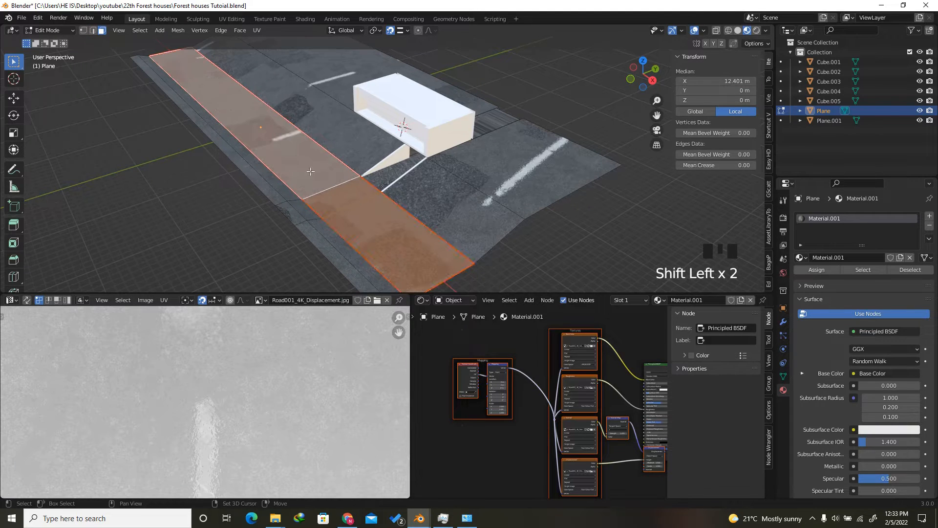
{"action": "scroll", "coordinate": [240, 406], "scroll_direction": "down", "scroll_amount": 11}
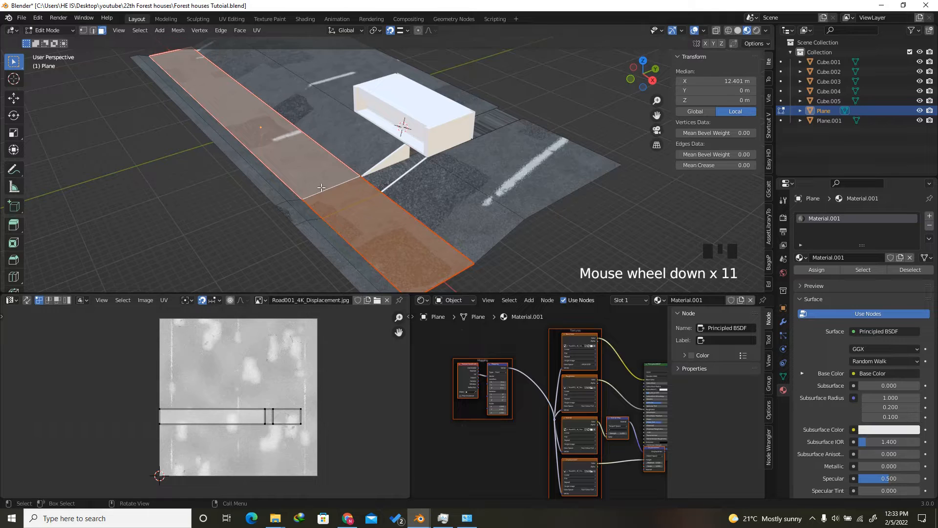
{"action": "key", "text": "a"}
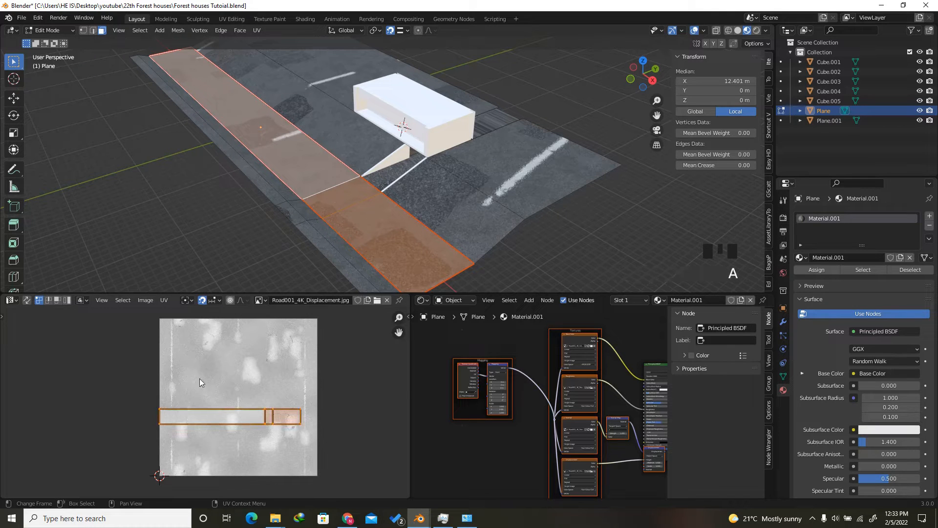
{"action": "type", "text": "r90"}
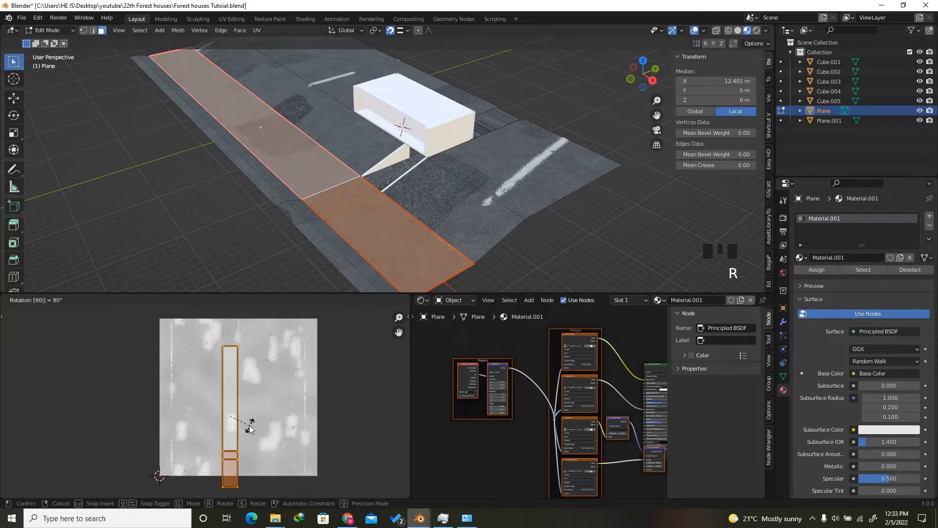
{"action": "key", "text": "Return"}
Move the road strip's UV island so its lower-left corner sits exactly on the image's lower-left corner at the 2D cursor
{"action": "scroll", "coordinate": [210, 380], "scroll_direction": "down", "scroll_amount": 4}
{"action": "scroll", "coordinate": [227, 364], "scroll_direction": "up", "scroll_amount": 3}
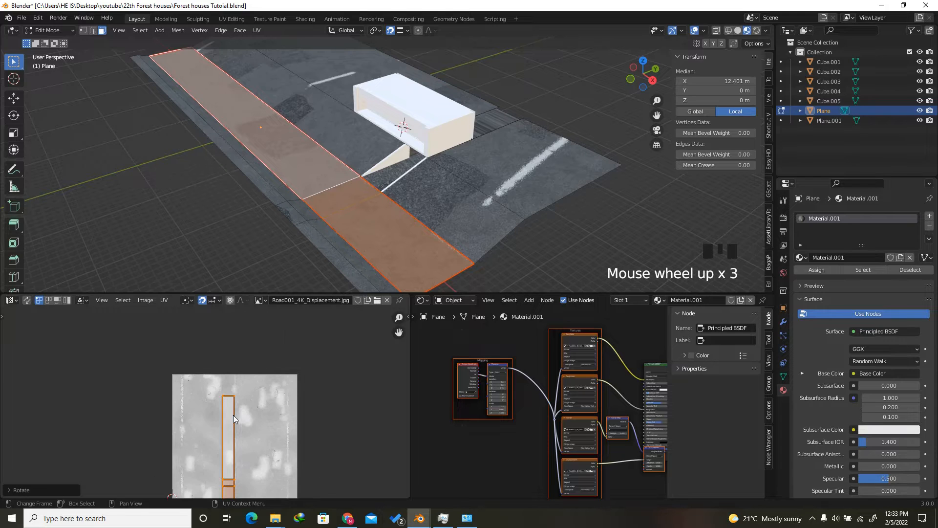
{"action": "scroll", "coordinate": [237, 403], "scroll_direction": "up", "scroll_amount": 1}
{"action": "scroll", "coordinate": [240, 395], "scroll_direction": "down", "scroll_amount": 3}
{"action": "scroll", "coordinate": [239, 412], "scroll_direction": "up", "scroll_amount": 3}
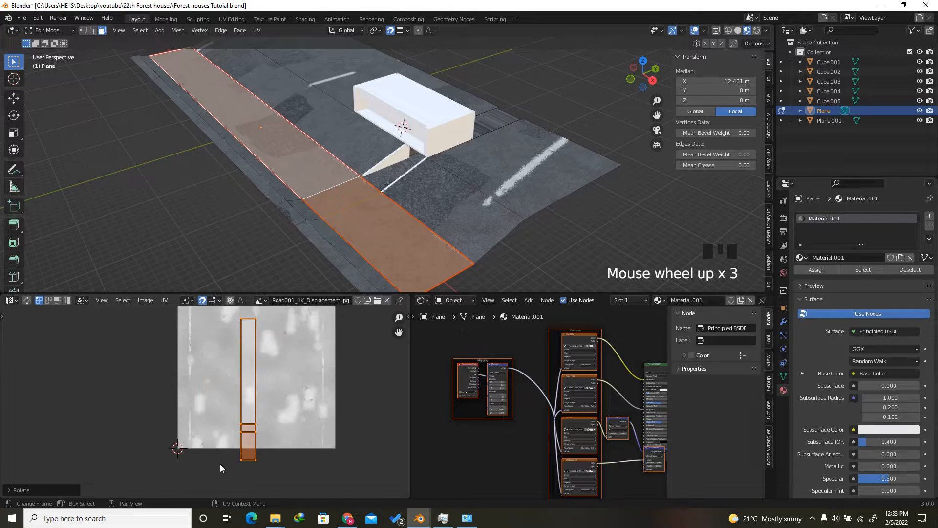
{"action": "key", "text": "g"}
{"action": "left_click", "coordinate": [171, 440]}
{"action": "scroll", "coordinate": [175, 446], "scroll_direction": "up", "scroll_amount": 5}
{"action": "key", "text": "g"}
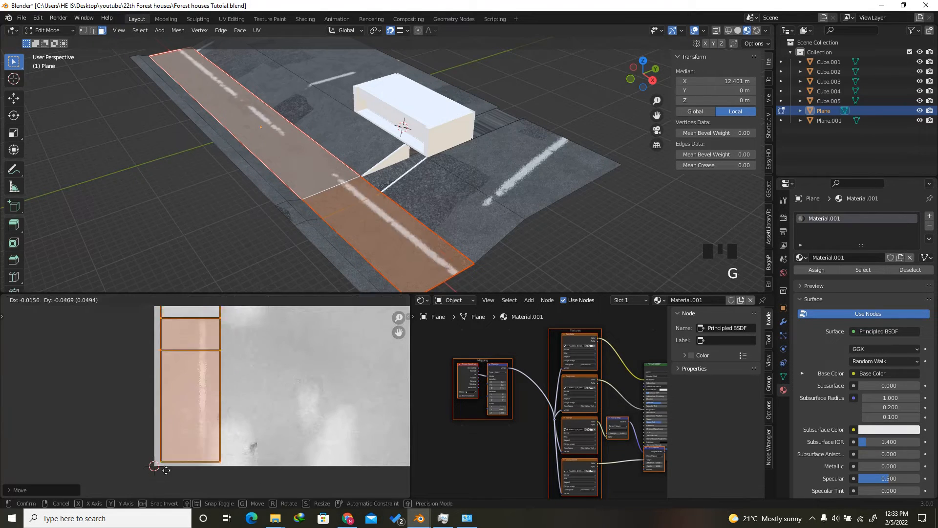
{"action": "left_click", "coordinate": [155, 474]}
{"action": "scroll", "coordinate": [155, 475], "scroll_direction": "up", "scroll_amount": 6}
{"action": "key", "text": "g"}
{"action": "left_click", "coordinate": [165, 431]}
{"action": "scroll", "coordinate": [167, 433], "scroll_direction": "up", "scroll_amount": 4}
{"action": "key", "text": "g"}
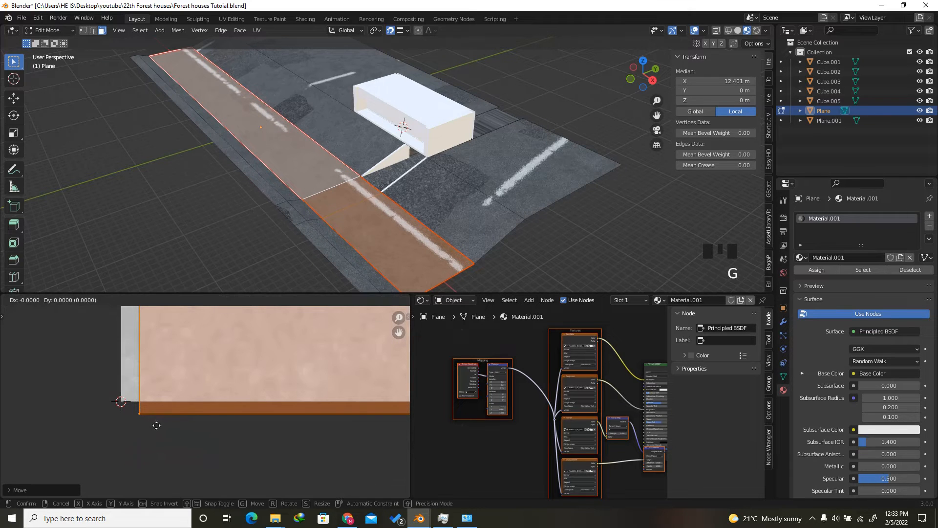
{"action": "left_click", "coordinate": [122, 405]}
{"action": "scroll", "coordinate": [94, 390], "scroll_direction": "up", "scroll_amount": 6}
Set the UV pivot point to the 2D Cursor and scale up the road strip's UVs from that corner
{"action": "scroll", "coordinate": [133, 448], "scroll_direction": "down", "scroll_amount": 20}
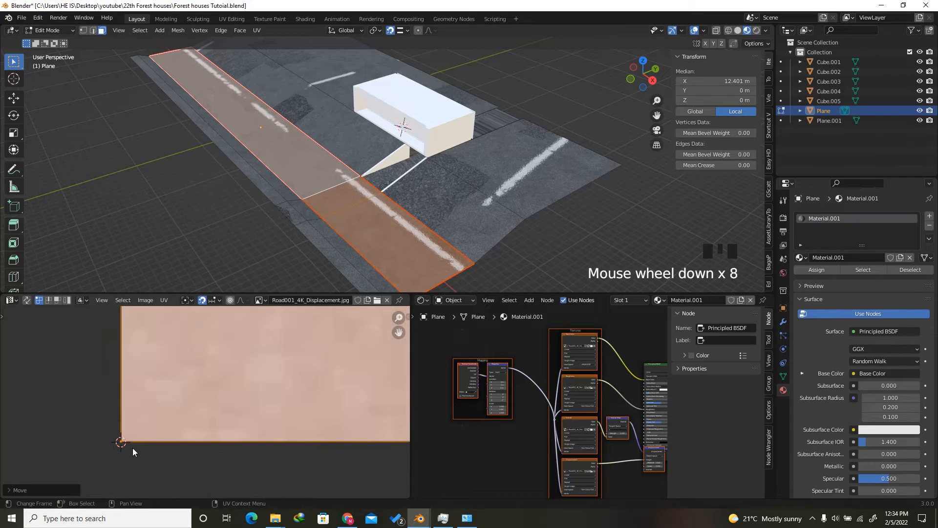
{"action": "scroll", "coordinate": [90, 419], "scroll_direction": "down", "scroll_amount": 5}
{"action": "left_click", "coordinate": [186, 300]}
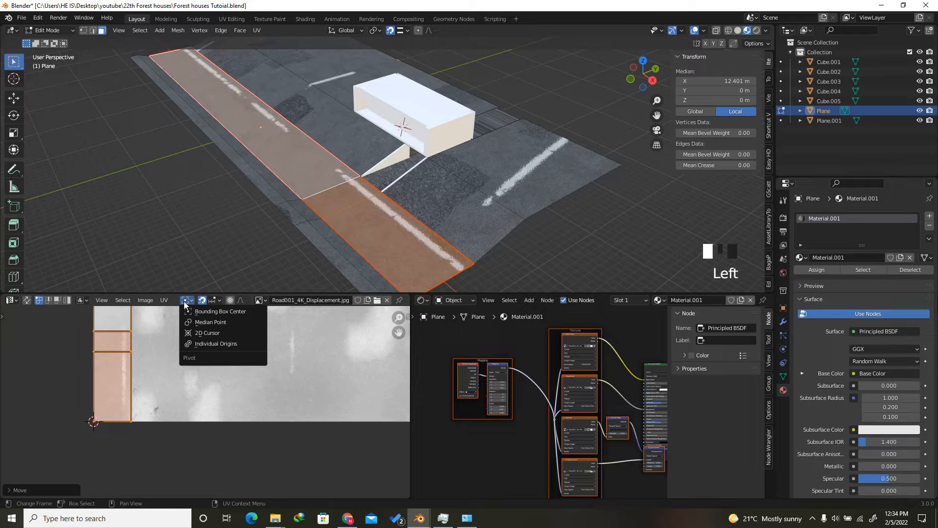
{"action": "left_click", "coordinate": [202, 333]}
{"action": "scroll", "coordinate": [171, 447], "scroll_direction": "down", "scroll_amount": 11}
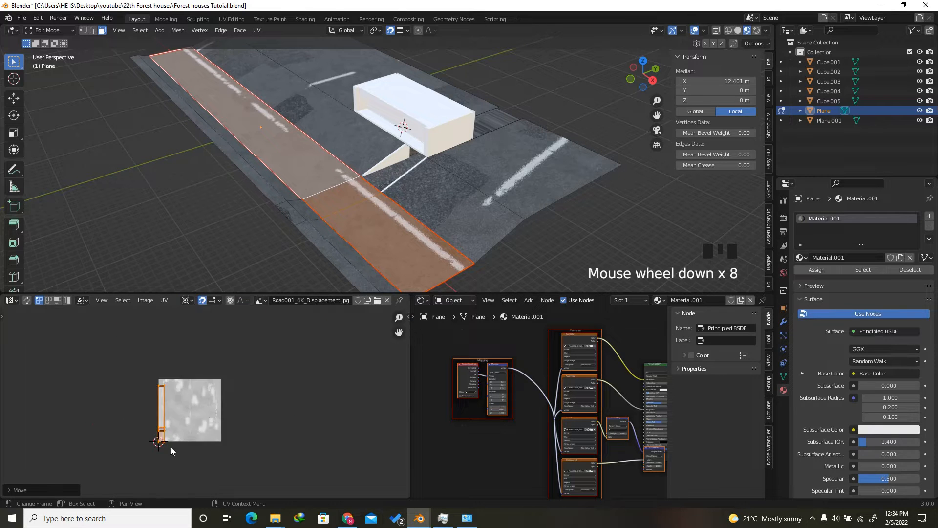
{"action": "scroll", "coordinate": [162, 439], "scroll_direction": "up", "scroll_amount": 4}
{"action": "key", "text": "s"}
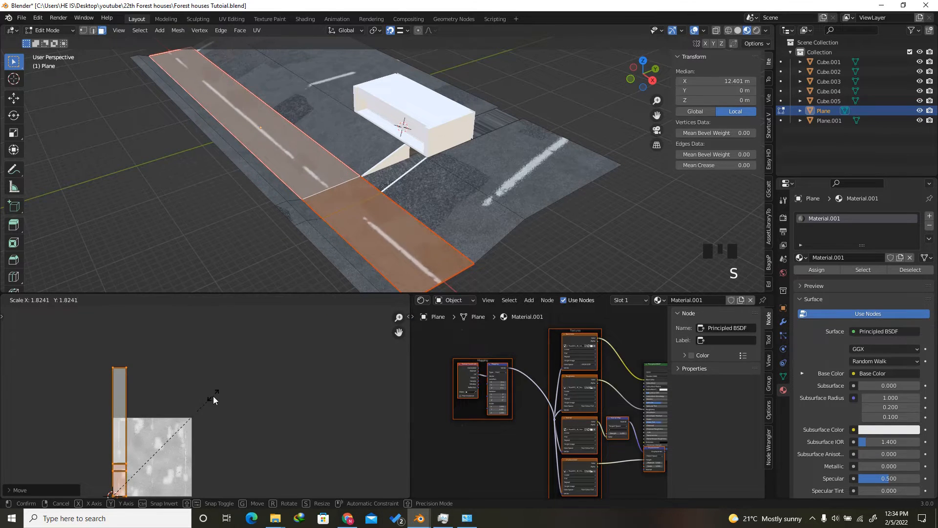
{"action": "left_click", "coordinate": [371, 349]}
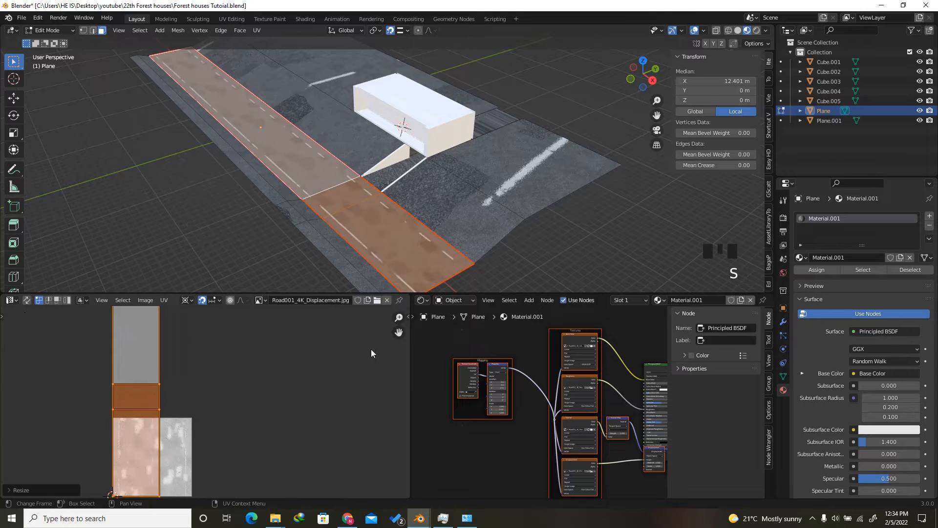
Enlarge the road strip's UVs further from the 2D cursor so the strip's width matches the full width of the road image
{"action": "scroll", "coordinate": [206, 419], "scroll_direction": "up", "scroll_amount": 6}
{"action": "key", "text": "s"}
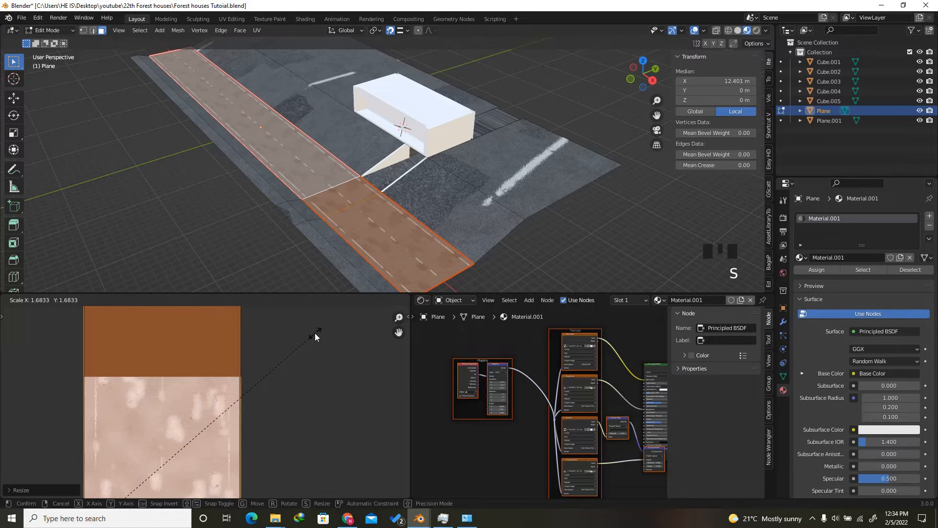
{"action": "left_click", "coordinate": [288, 347]}
{"action": "scroll", "coordinate": [216, 396], "scroll_direction": "up", "scroll_amount": 7}
{"action": "scroll", "coordinate": [216, 396], "scroll_direction": "up", "scroll_amount": 3}
{"action": "key", "text": "s"}
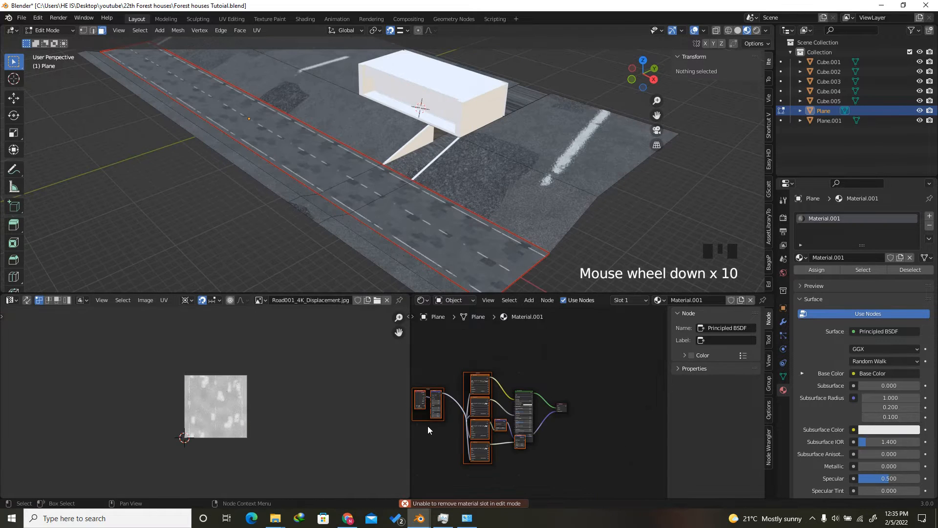
Move the Material Output node farther away from the Principled BSDF in the road material's node tree
{"action": "scroll", "coordinate": [507, 401], "scroll_direction": "up", "scroll_amount": 2}
{"action": "scroll", "coordinate": [506, 405], "scroll_direction": "up", "scroll_amount": 2}
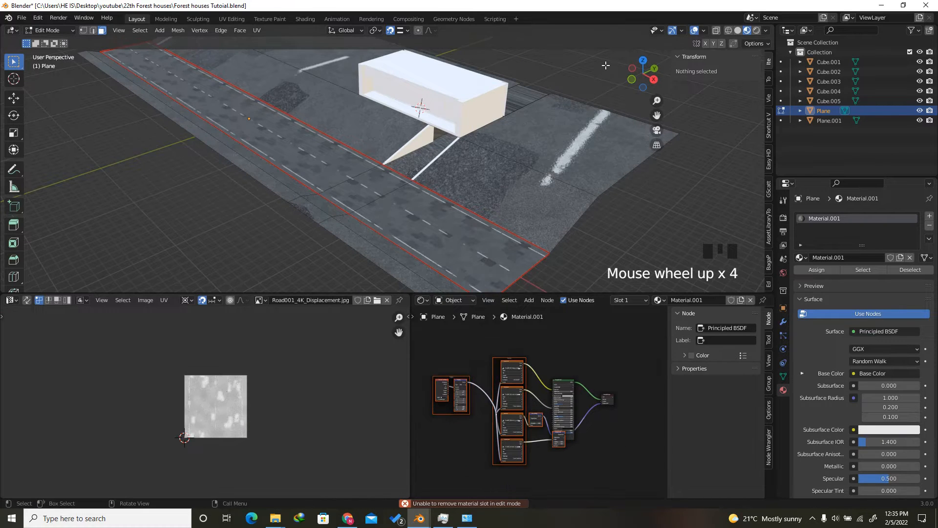
{"action": "left_click_drag", "start_coordinate": [642, 73], "coordinate": [447, 220]}
{"action": "scroll", "coordinate": [447, 220], "scroll_direction": "up", "scroll_amount": 4}
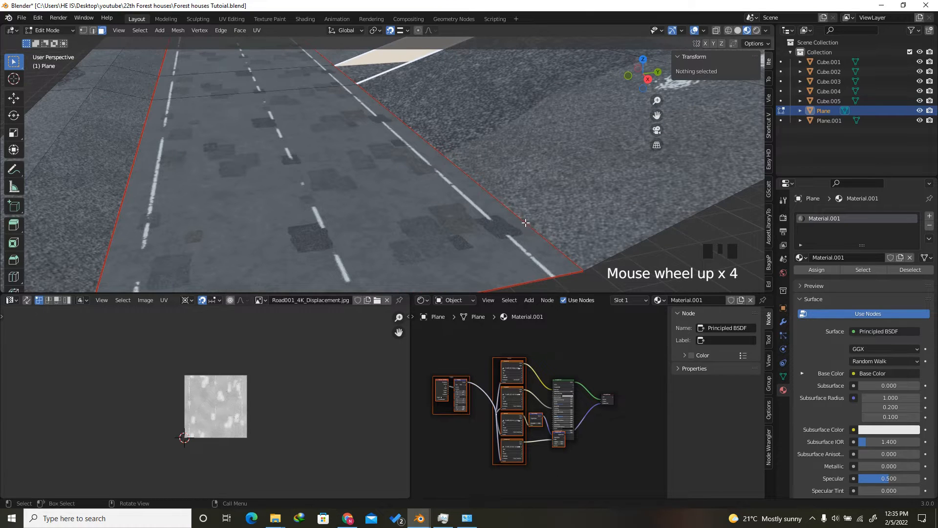
{"action": "scroll", "coordinate": [575, 371], "scroll_direction": "down", "scroll_amount": 4}
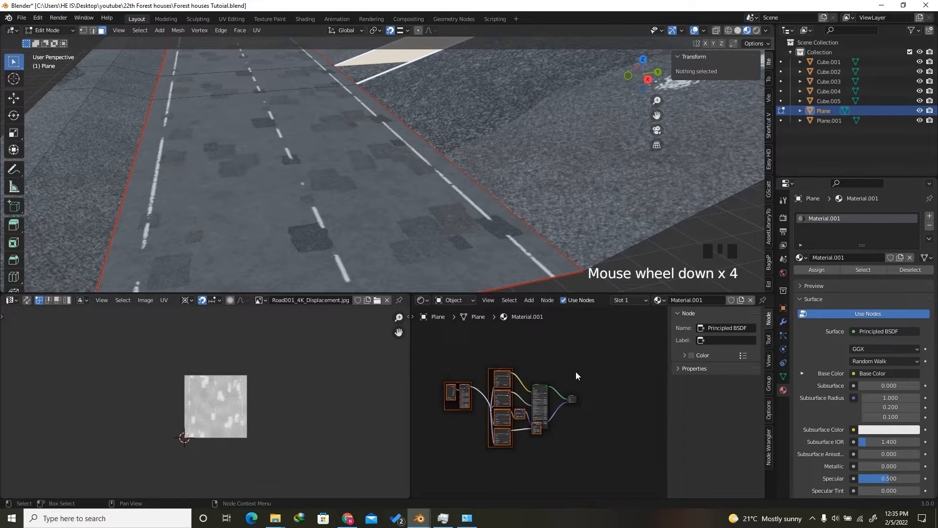
{"action": "scroll", "coordinate": [584, 382], "scroll_direction": "up", "scroll_amount": 4}
{"action": "left_click", "coordinate": [572, 408]}
{"action": "left_click", "coordinate": [578, 407]}
{"action": "scroll", "coordinate": [572, 409], "scroll_direction": "up", "scroll_amount": 3}
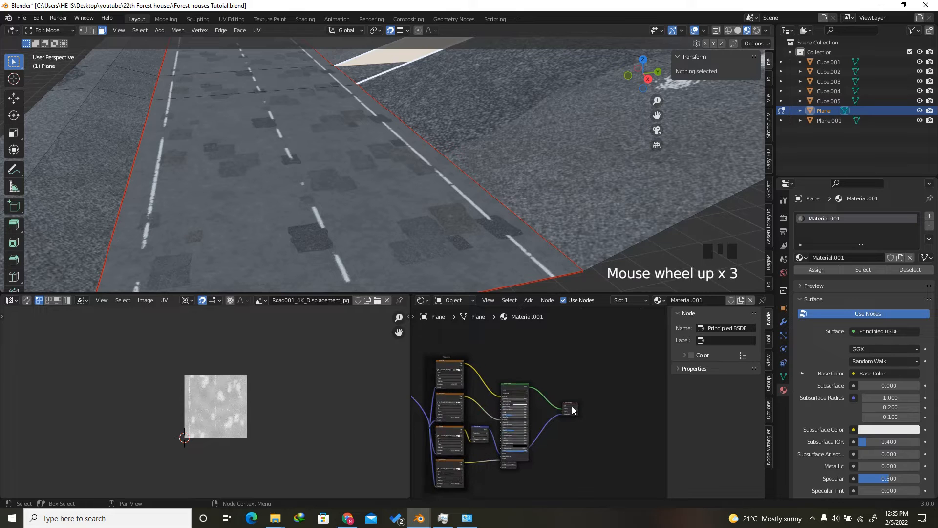
{"action": "left_click_drag", "start_coordinate": [570, 409], "coordinate": [604, 403]}
Duplicate the Principled BSDF node and place the copy above the existing road texture nodes
{"action": "left_click", "coordinate": [524, 390]}
{"action": "scroll", "coordinate": [534, 419], "scroll_direction": "down", "scroll_amount": 7}
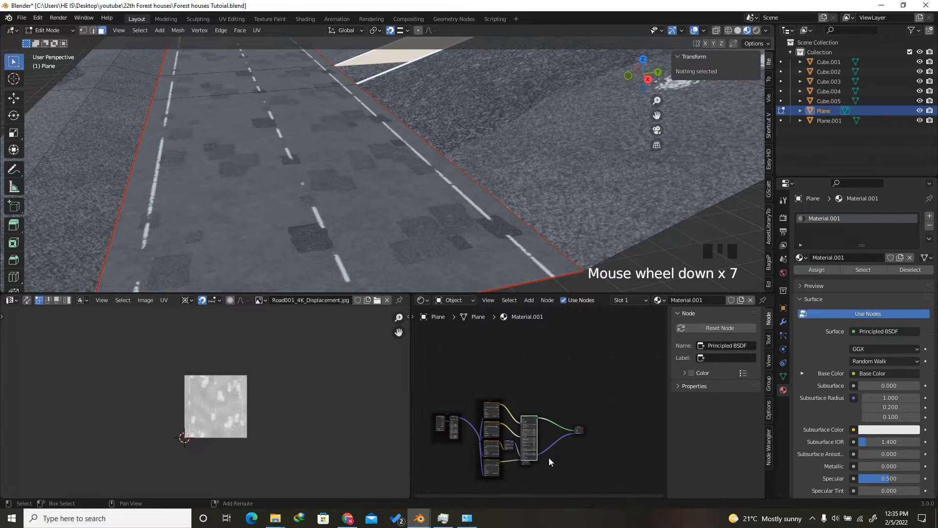
{"action": "key", "text": "shift+d"}
{"action": "left_click", "coordinate": [550, 388]}
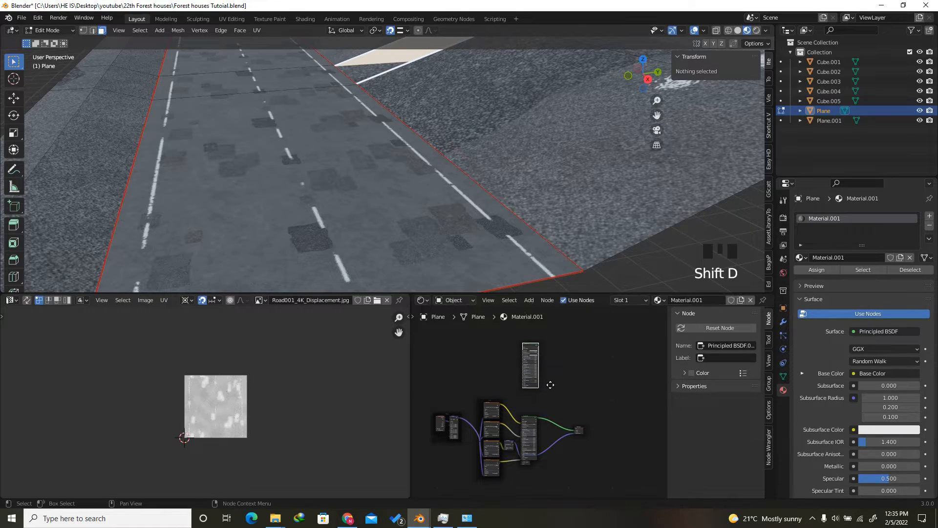
Run Principled Texture Setup on the duplicated Principled BSDF with the dirty_concrete 2k diff, disp, nor_gl (.exr) and rough textures
{"action": "scroll", "coordinate": [521, 338], "scroll_direction": "up", "scroll_amount": 10}
{"action": "left_click", "coordinate": [536, 347]}
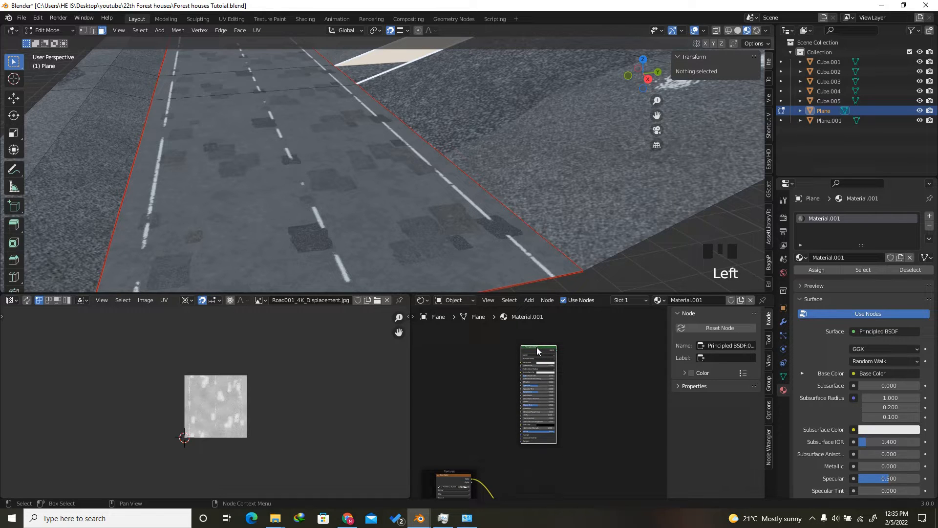
{"action": "key", "text": "ctrl+shift+t"}
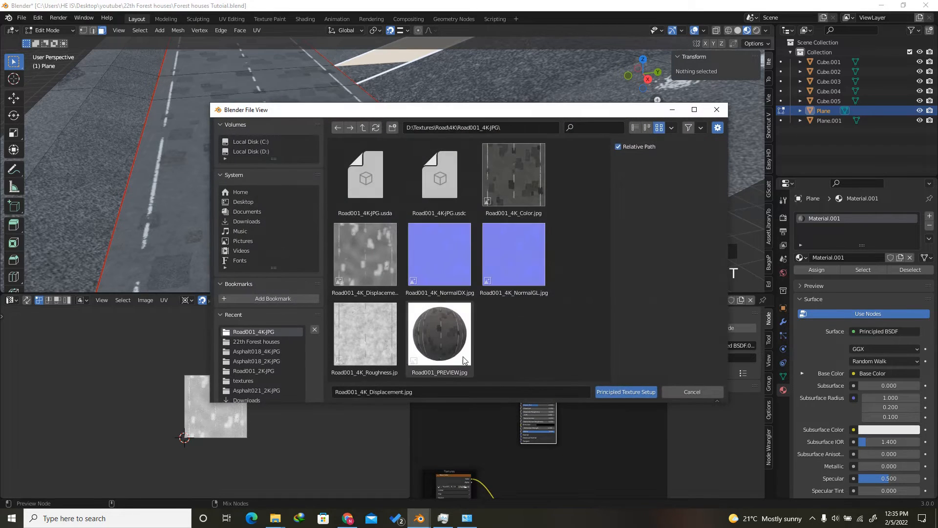
{"action": "left_click", "coordinate": [247, 381]}
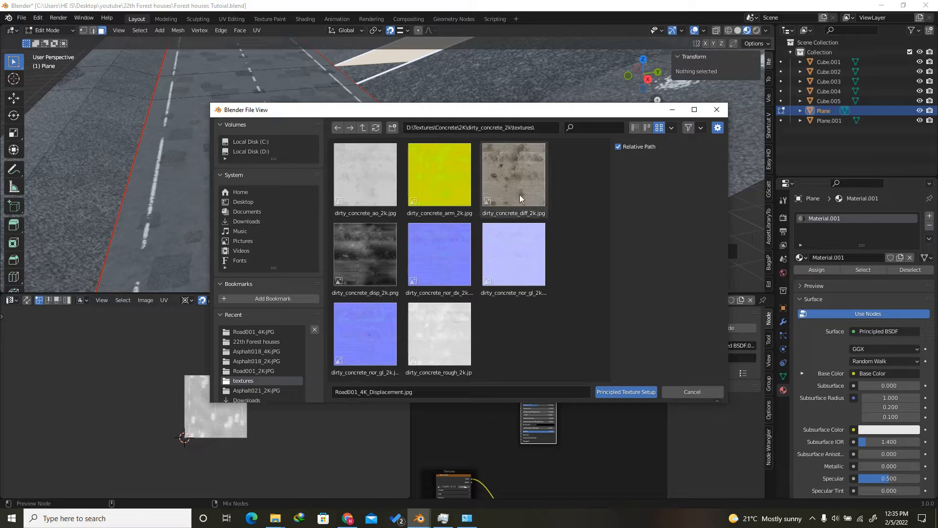
{"action": "left_click", "coordinate": [512, 173]}
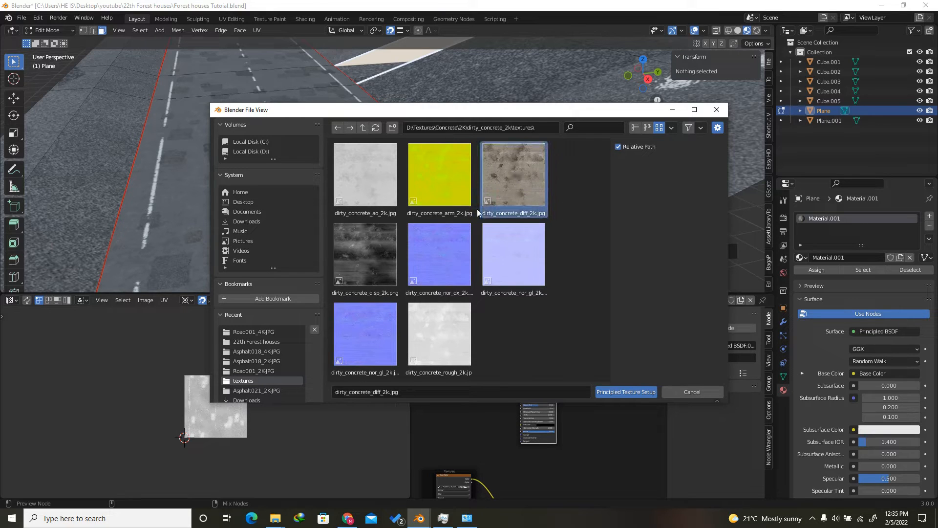
{"action": "left_click", "coordinate": [382, 244], "text": "ctrl"}
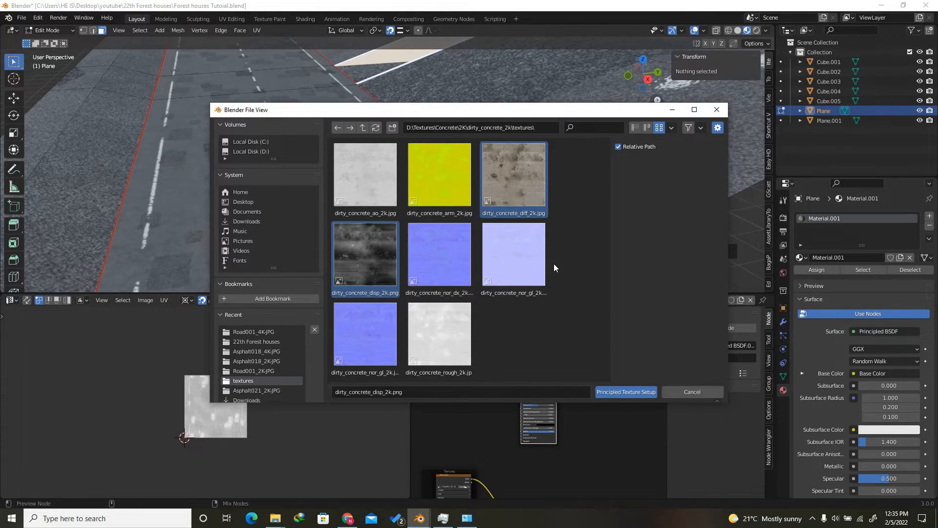
{"action": "left_click", "coordinate": [512, 274], "text": "ctrl"}
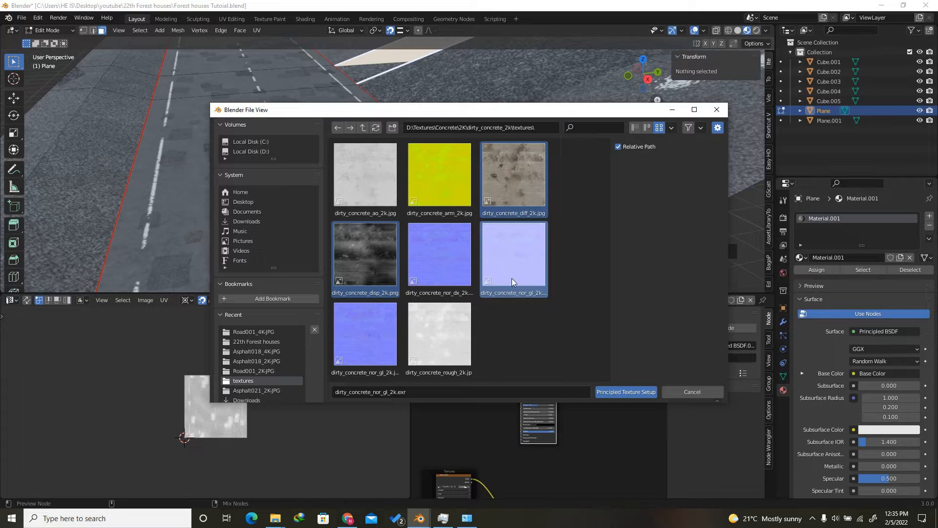
{"action": "left_click", "coordinate": [458, 330], "text": "ctrl"}
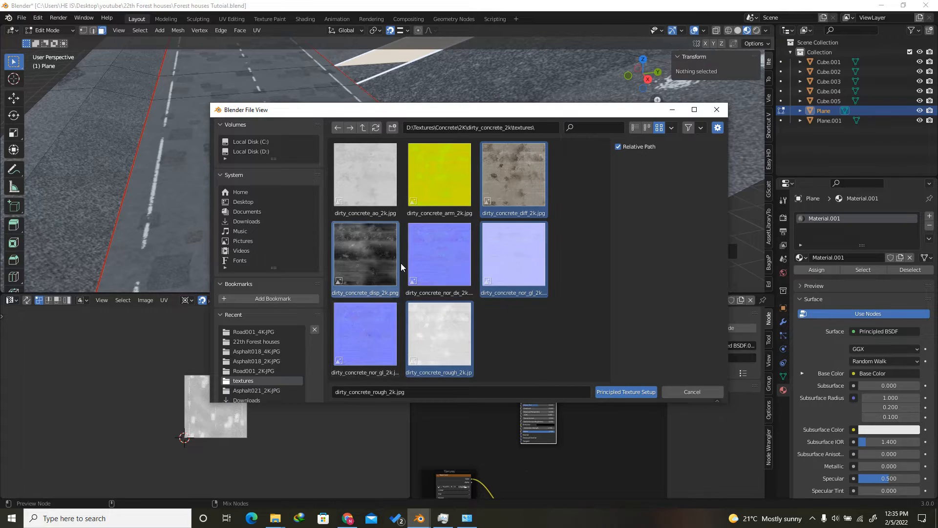
{"action": "left_click", "coordinate": [636, 391]}
Add a Mix Shader node between the two Principled BSDF setups and the Material Output
{"action": "scroll", "coordinate": [558, 400], "scroll_direction": "down", "scroll_amount": 7}
{"action": "scroll", "coordinate": [508, 405], "scroll_direction": "up", "scroll_amount": 6}
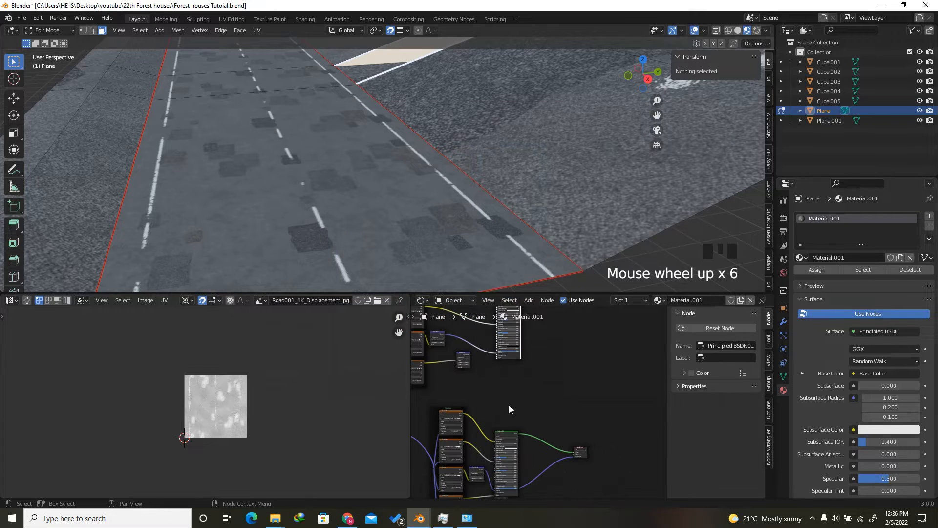
{"action": "key", "text": "shift+a"}
{"action": "left_click", "coordinate": [495, 397]}
{"action": "type", "text": "mi"}
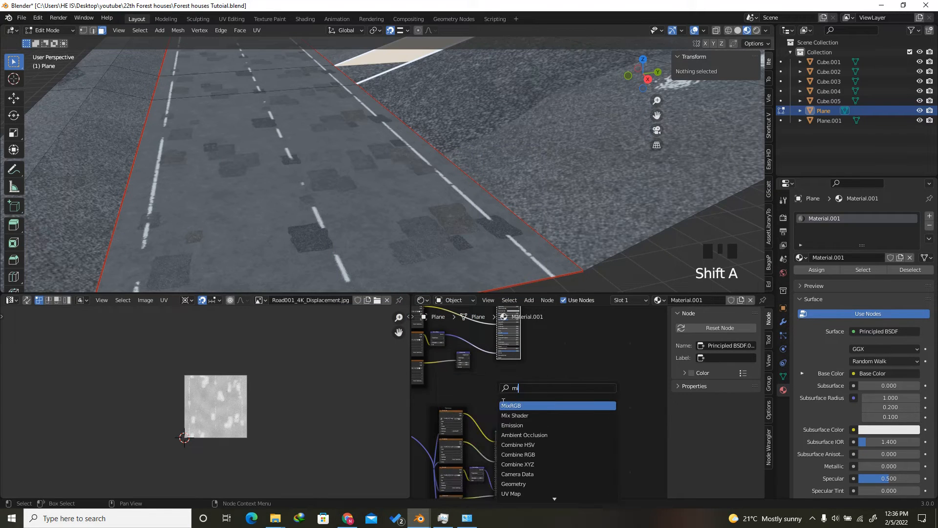
{"action": "left_click", "coordinate": [514, 414]}
{"action": "left_click", "coordinate": [574, 397]}
Connect the Mix Shader to the Material Output's Surface and the road's Principled BSDF to the Mix Shader's second shader input
{"action": "scroll", "coordinate": [577, 465], "scroll_direction": "up", "scroll_amount": 5}
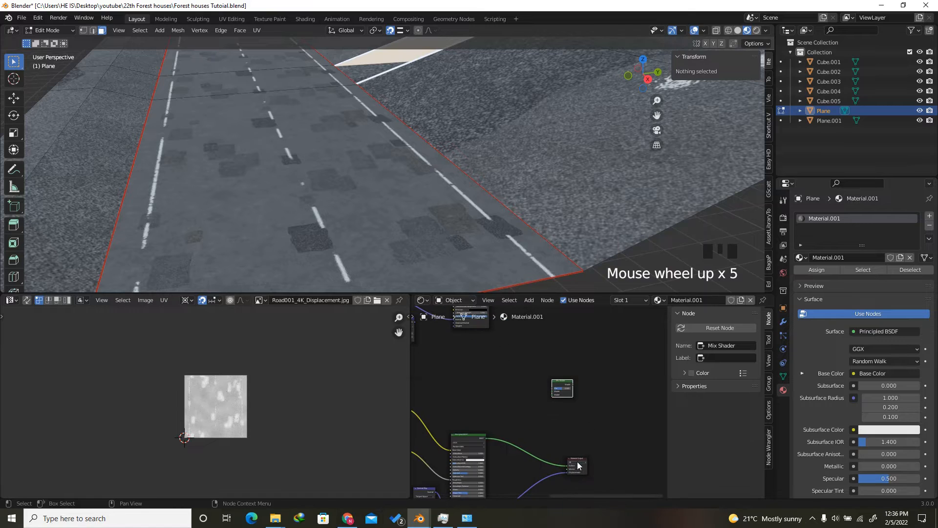
{"action": "left_click_drag", "start_coordinate": [581, 461], "coordinate": [634, 424]}
{"action": "scroll", "coordinate": [565, 387], "scroll_direction": "up", "scroll_amount": 3}
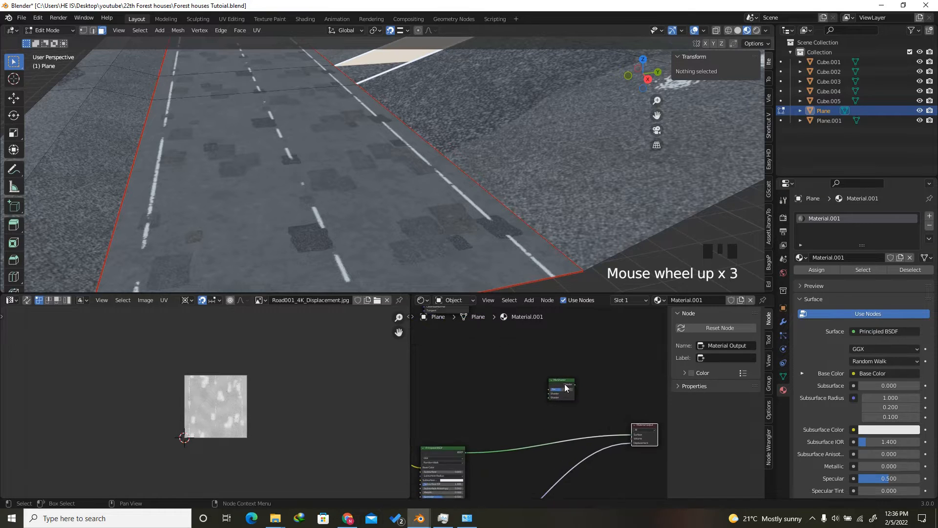
{"action": "left_click_drag", "start_coordinate": [576, 384], "coordinate": [632, 435]}
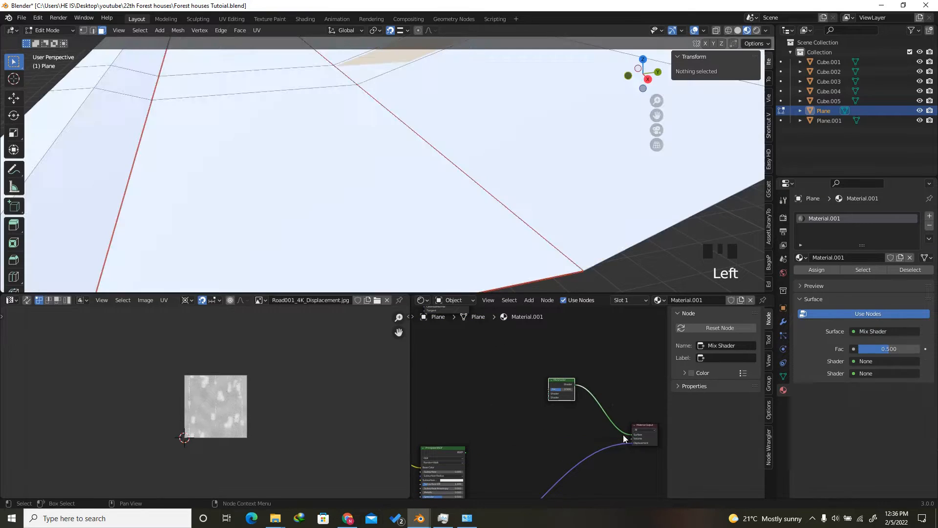
{"action": "left_click_drag", "start_coordinate": [465, 453], "coordinate": [550, 396]}
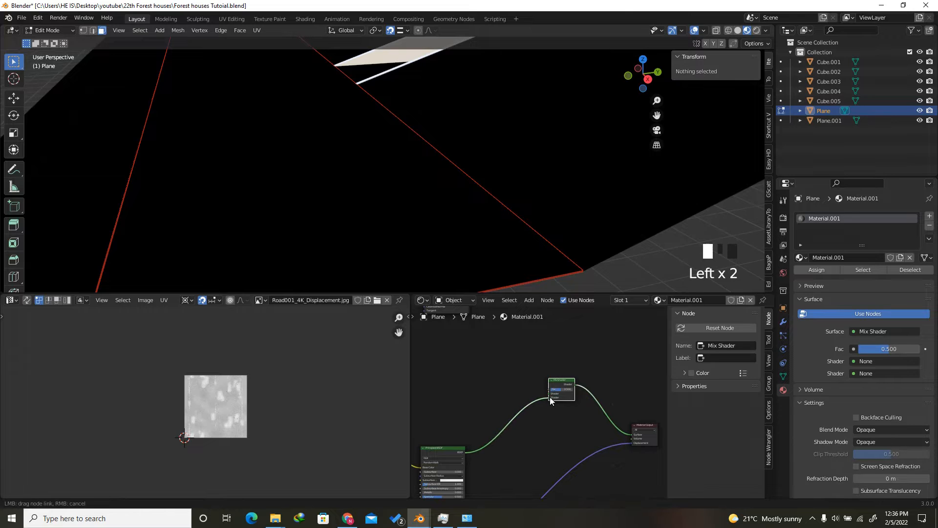
Connect the dirty concrete Principled BSDF to the Mix Shader's first shader input
{"action": "scroll", "coordinate": [553, 485], "scroll_direction": "down", "scroll_amount": 6}
{"action": "scroll", "coordinate": [548, 455], "scroll_direction": "down", "scroll_amount": 5}
{"action": "scroll", "coordinate": [517, 364], "scroll_direction": "up", "scroll_amount": 6}
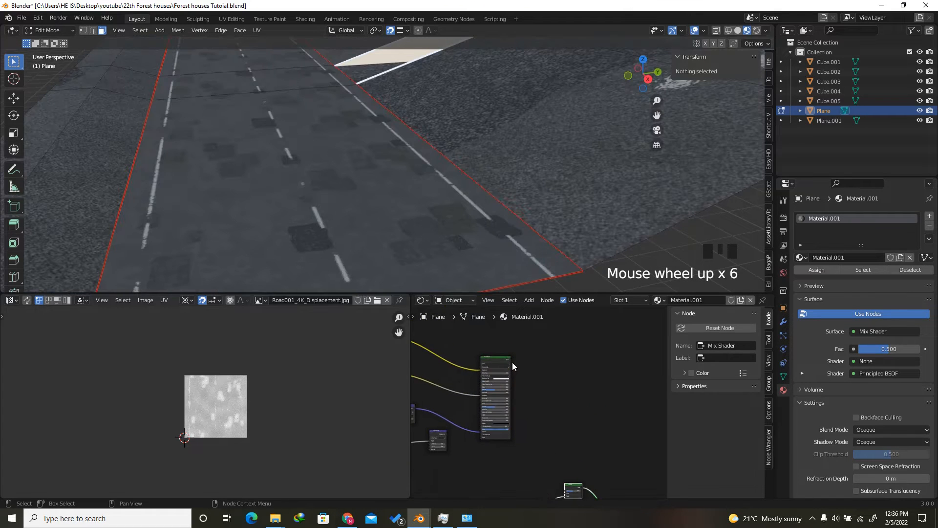
{"action": "left_click", "coordinate": [501, 359]}
{"action": "scroll", "coordinate": [520, 436], "scroll_direction": "up", "scroll_amount": 9}
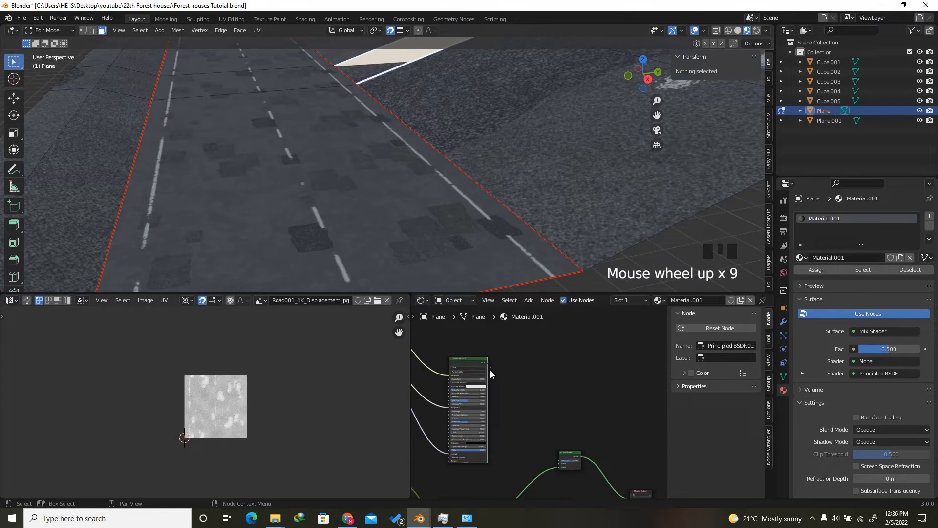
{"action": "left_click_drag", "start_coordinate": [488, 363], "coordinate": [559, 464]}
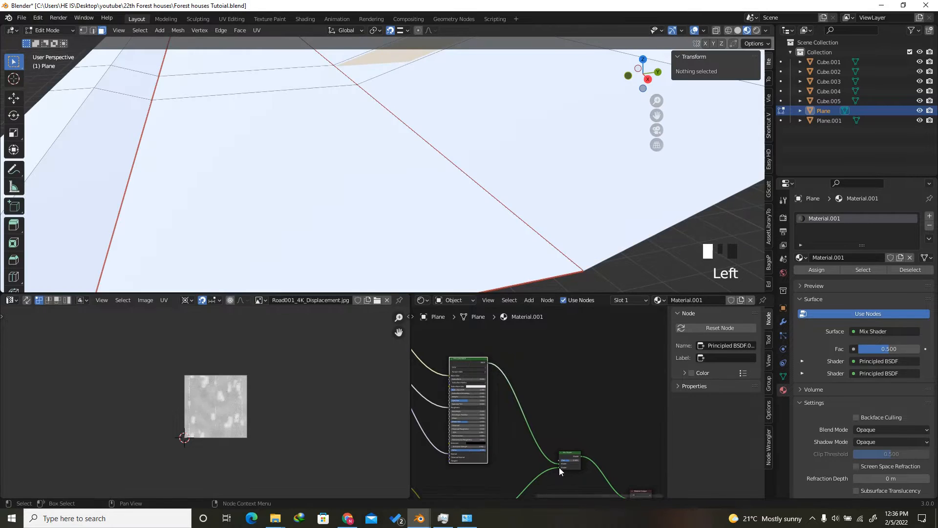
Open the node search for adding another node near the dirty concrete texture nodes
{"action": "scroll", "coordinate": [582, 410], "scroll_direction": "down", "scroll_amount": 5}
{"action": "scroll", "coordinate": [582, 410], "scroll_direction": "down", "scroll_amount": 6}
{"action": "scroll", "coordinate": [513, 383], "scroll_direction": "up", "scroll_amount": 5}
{"action": "left_click_drag", "start_coordinate": [541, 432], "coordinate": [544, 378]}
{"action": "scroll", "coordinate": [545, 380], "scroll_direction": "down", "scroll_amount": 4}
{"action": "scroll", "coordinate": [540, 431], "scroll_direction": "up", "scroll_amount": 2}
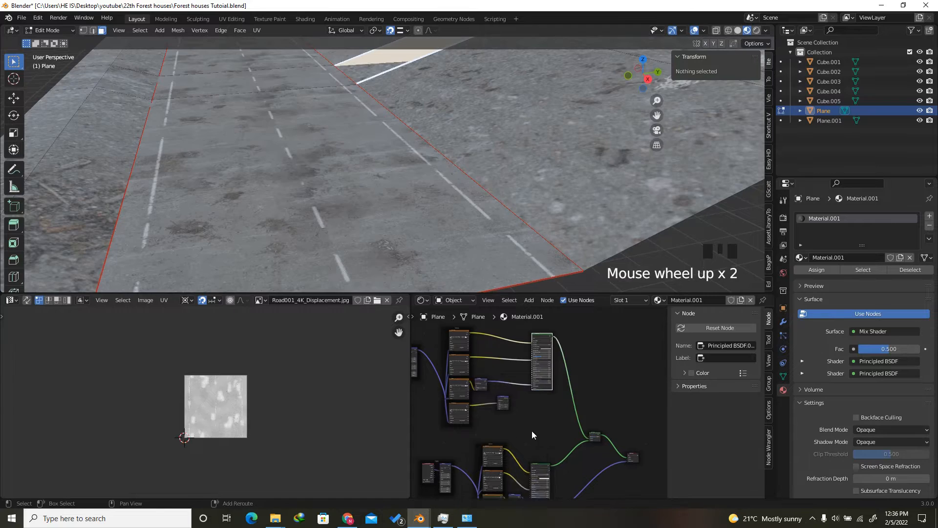
{"action": "key", "text": "shift+a"}
{"action": "key", "text": "shift+a"}
{"action": "left_click", "coordinate": [509, 393]}
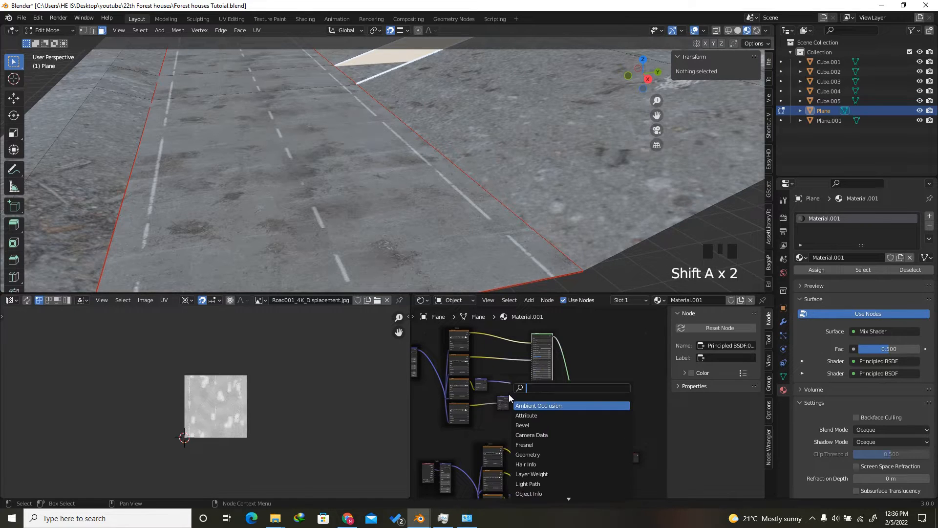
Add an Image Texture node to the material and load Road Mask.jpg into it
{"action": "type", "text": "im"}
{"action": "left_click", "coordinate": [554, 405]}
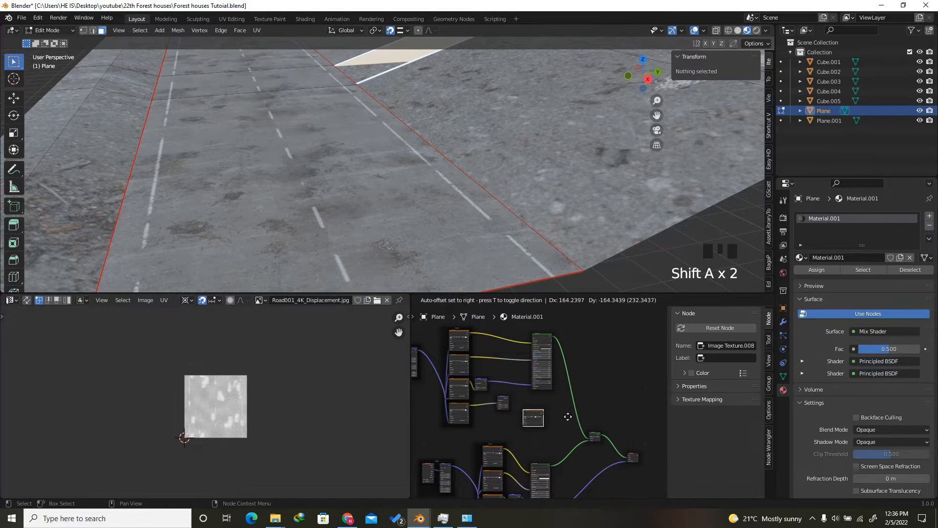
{"action": "left_click", "coordinate": [588, 427]}
{"action": "scroll", "coordinate": [560, 428], "scroll_direction": "up", "scroll_amount": 5}
{"action": "left_click", "coordinate": [549, 394]}
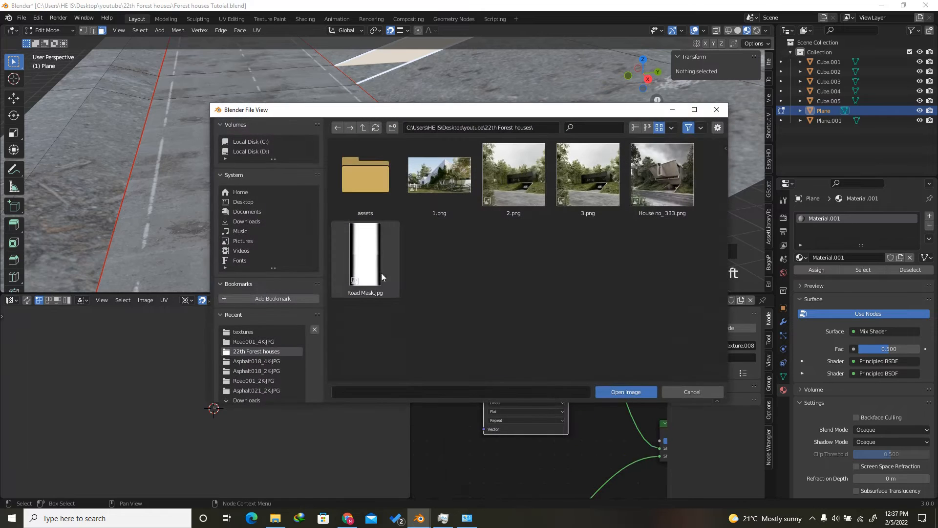
{"action": "left_click", "coordinate": [377, 251]}
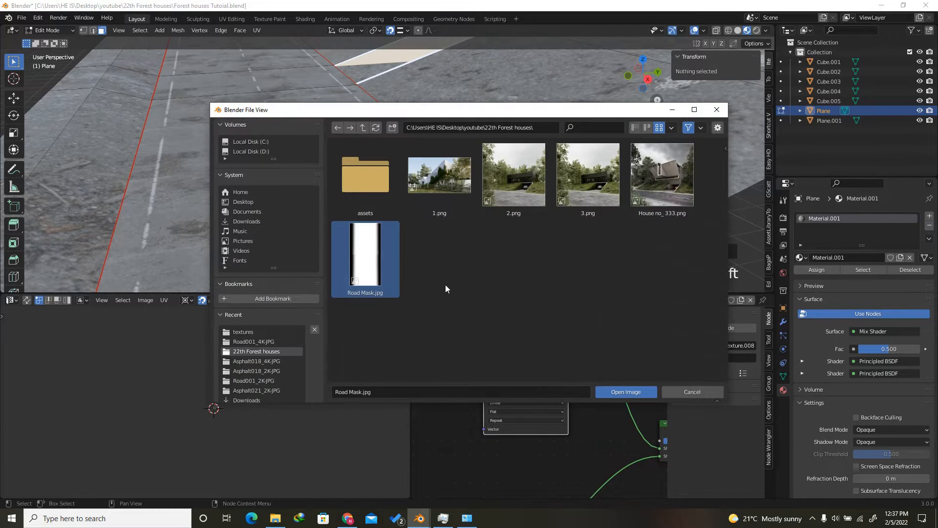
{"action": "left_click", "coordinate": [621, 391]}
Connect the road mask's Color output to the Mix Shader's Fac input so the mask blends the two shaders
{"action": "scroll", "coordinate": [510, 410], "scroll_direction": "down", "scroll_amount": 6}
{"action": "scroll", "coordinate": [518, 412], "scroll_direction": "up", "scroll_amount": 5}
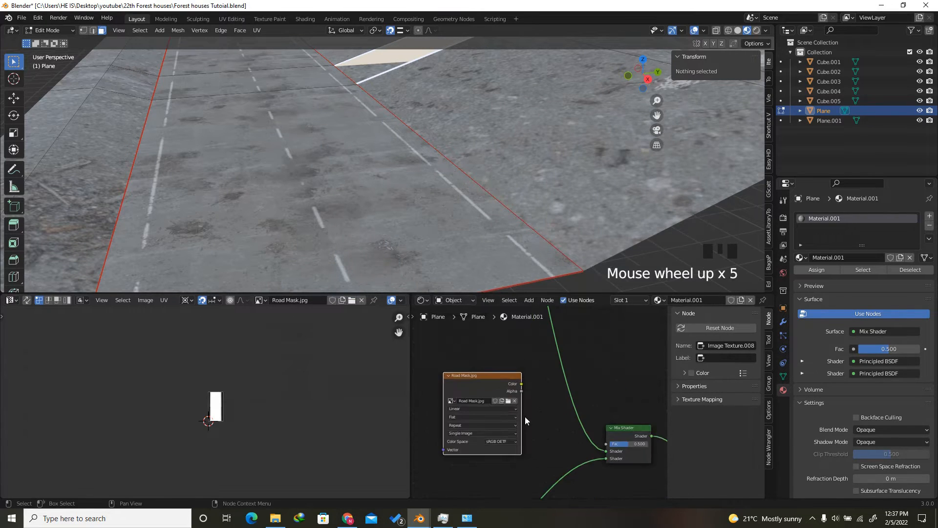
{"action": "left_click_drag", "start_coordinate": [521, 384], "coordinate": [607, 444]}
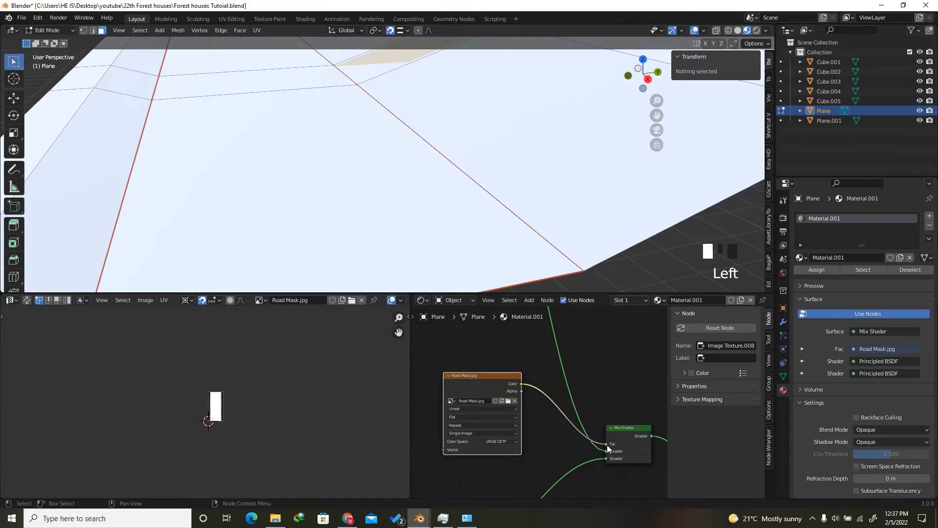
{"action": "scroll", "coordinate": [617, 390], "scroll_direction": "down", "scroll_amount": 5}
{"action": "left_click_drag", "start_coordinate": [650, 74], "coordinate": [640, 95]}
{"action": "scroll", "coordinate": [576, 436], "scroll_direction": "down", "scroll_amount": 3}
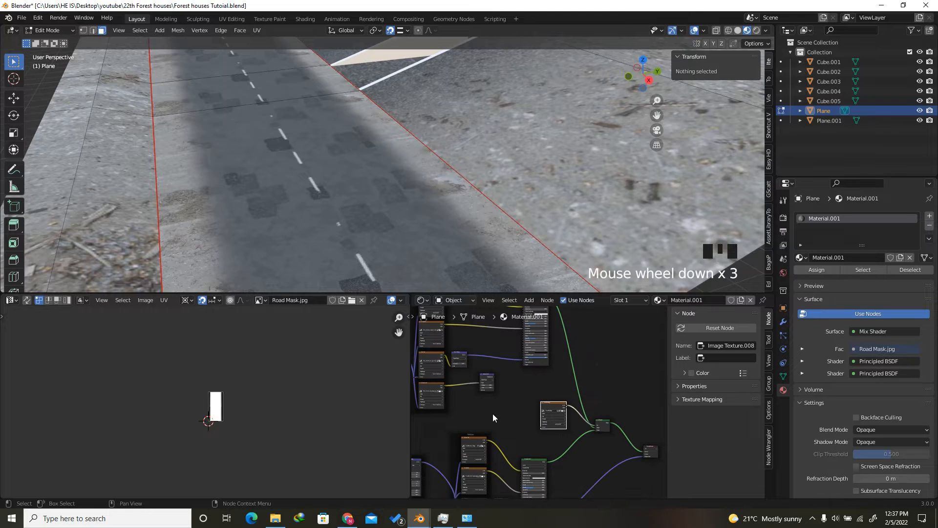
Preview the road mask texture by itself on the plane and inspect it along the road
{"action": "scroll", "coordinate": [439, 171], "scroll_direction": "up", "scroll_amount": 2}
{"action": "scroll", "coordinate": [533, 351], "scroll_direction": "up", "scroll_amount": 1}
{"action": "scroll", "coordinate": [533, 351], "scroll_direction": "up", "scroll_amount": 6}
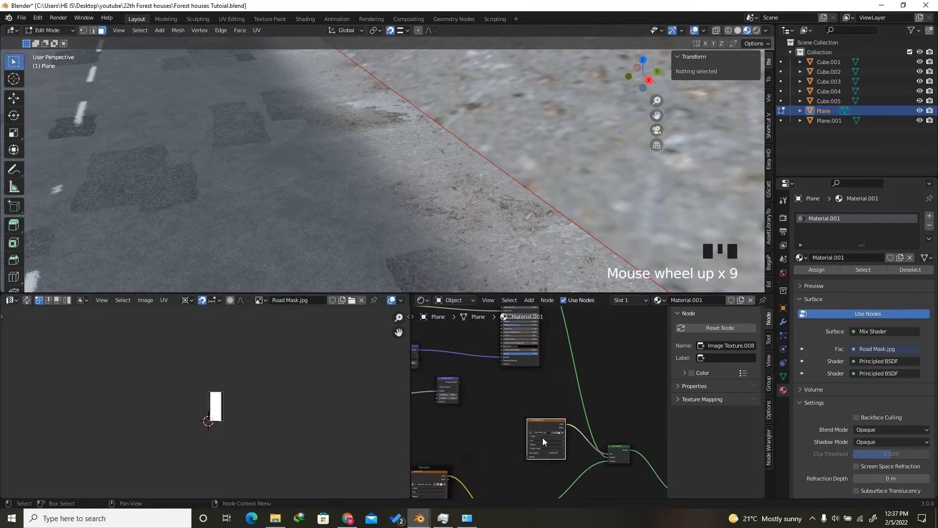
{"action": "left_click", "coordinate": [542, 426], "text": "ctrl+shift"}
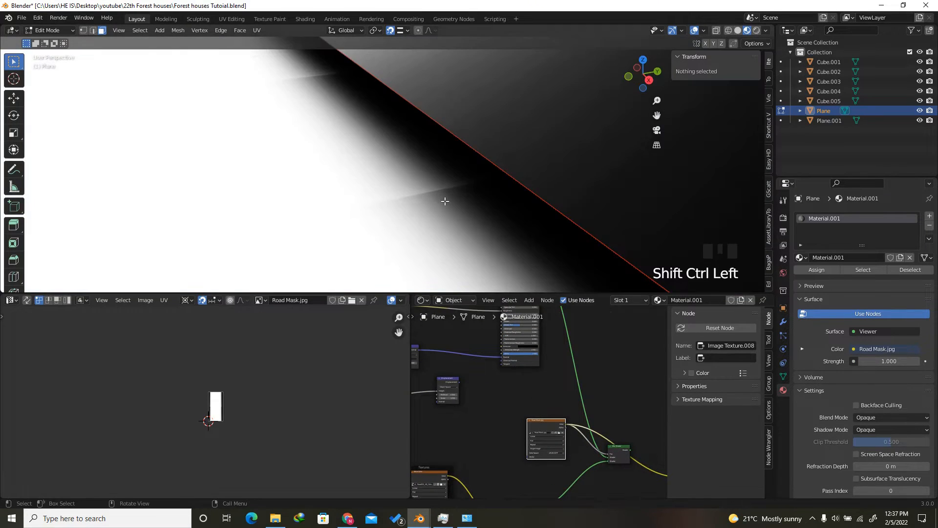
{"action": "scroll", "coordinate": [488, 146], "scroll_direction": "down", "scroll_amount": 6}
{"action": "left_click_drag", "start_coordinate": [643, 73], "coordinate": [640, 81]}
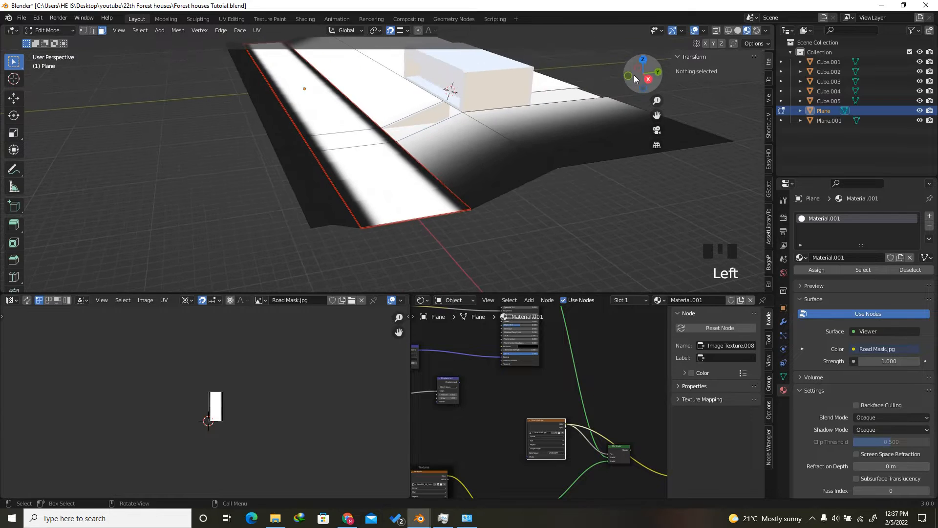
{"action": "scroll", "coordinate": [453, 194], "scroll_direction": "up", "scroll_amount": 3}
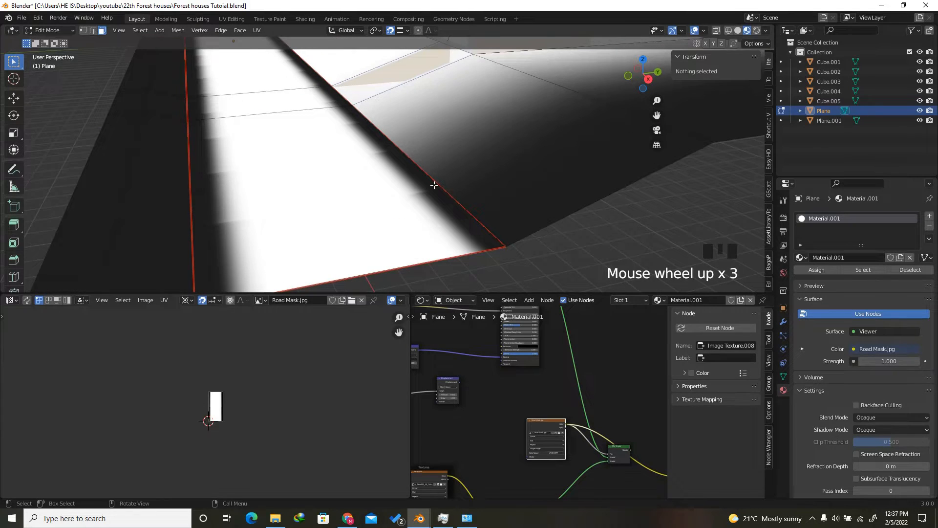
Move the lower group of texture and Principled BSDF nodes away from the mask node to free up space
{"action": "scroll", "coordinate": [537, 421], "scroll_direction": "down", "scroll_amount": 11}
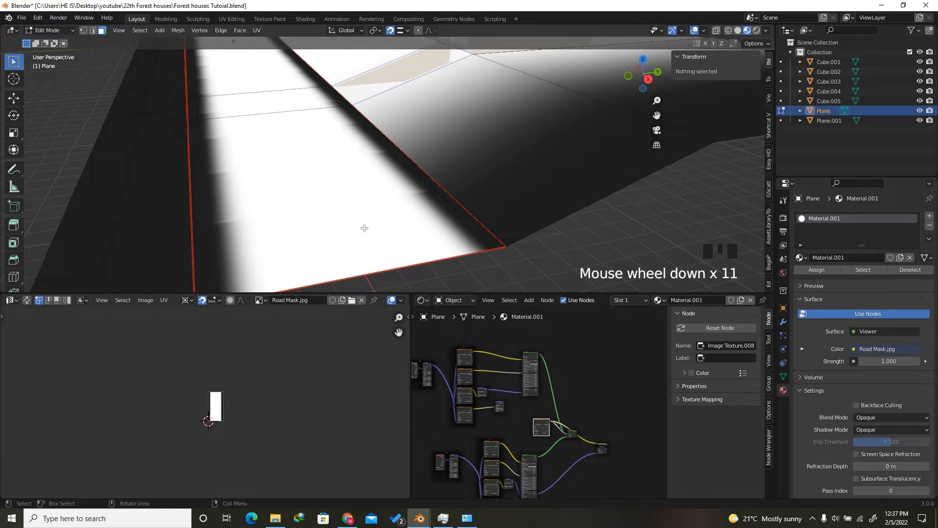
{"action": "scroll", "coordinate": [519, 380], "scroll_direction": "up", "scroll_amount": 3}
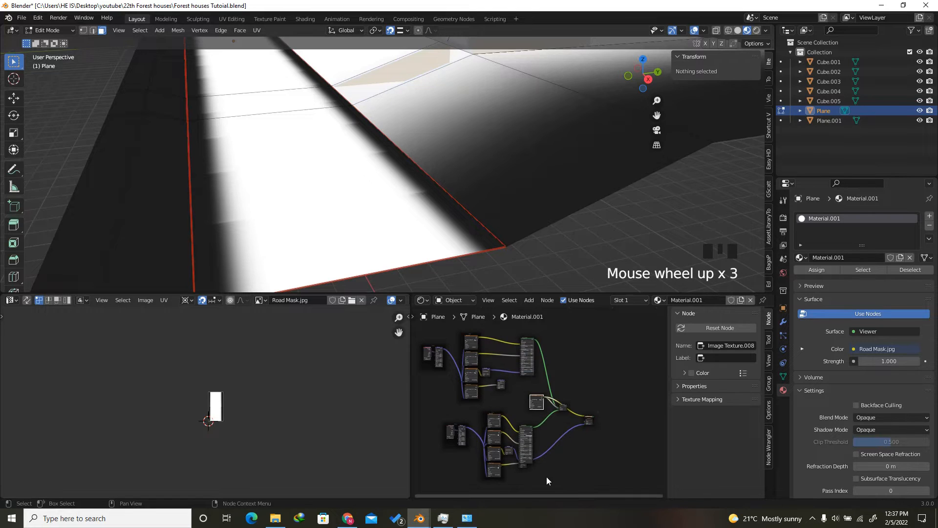
{"action": "left_click_drag", "start_coordinate": [535, 486], "coordinate": [442, 411]}
{"action": "key", "text": "g"}
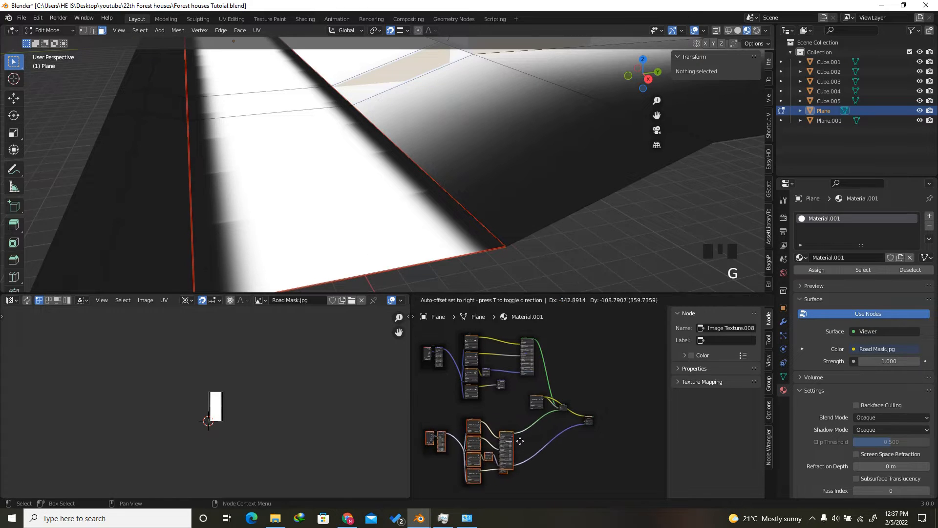
{"action": "scroll", "coordinate": [533, 420], "scroll_direction": "up", "scroll_amount": 6}
Add Mapping and Texture Coordinate nodes to the road mask texture and space out the mask nodes
{"action": "left_click", "coordinate": [509, 396]}
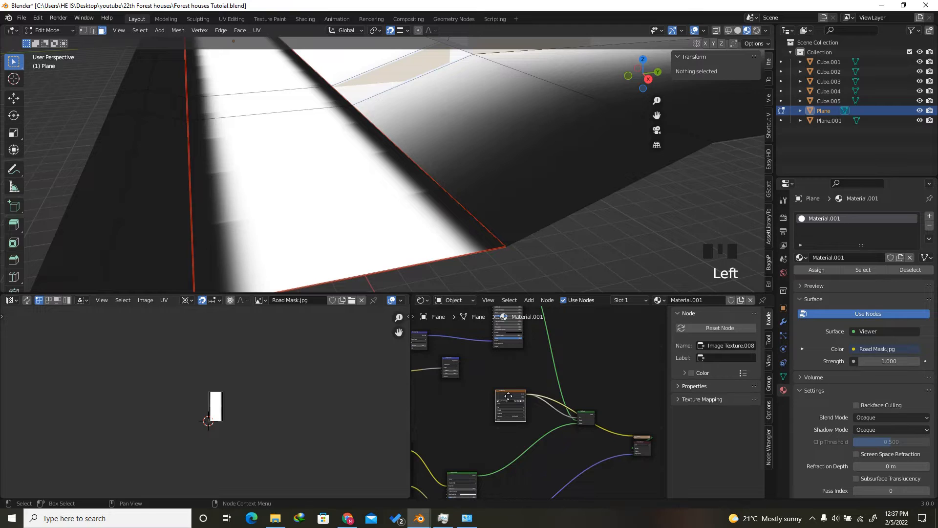
{"action": "key", "text": "ctrl+t"}
{"action": "scroll", "coordinate": [509, 394], "scroll_direction": "up", "scroll_amount": 4}
{"action": "left_click", "coordinate": [509, 396]}
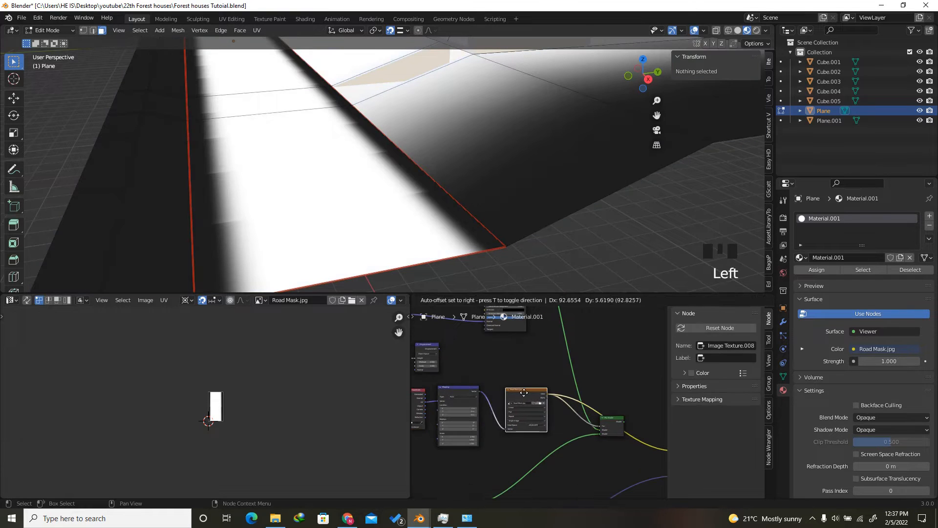
{"action": "left_click", "coordinate": [464, 395]}
{"action": "scroll", "coordinate": [543, 398], "scroll_direction": "up", "scroll_amount": 6}
{"action": "scroll", "coordinate": [559, 403], "scroll_direction": "down", "scroll_amount": 7}
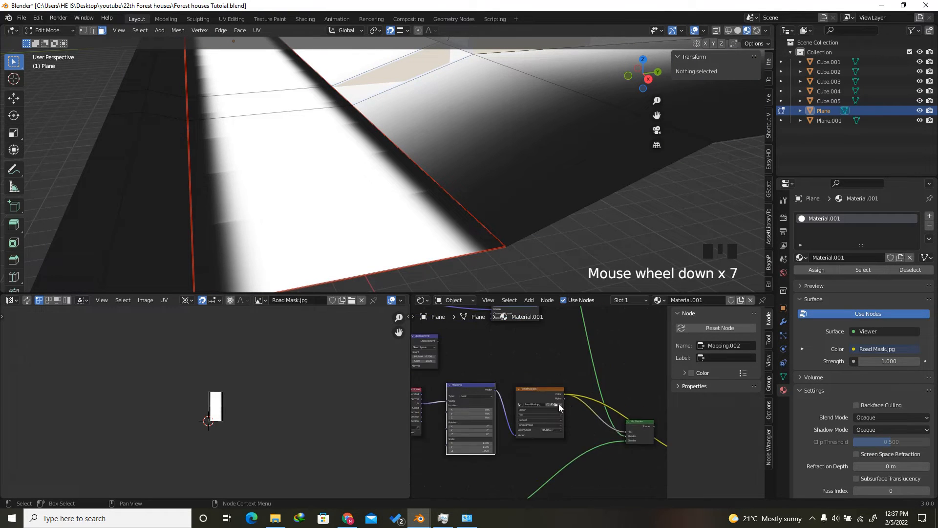
Try shifting the road mask across the road with the Mapping node's X location
{"action": "scroll", "coordinate": [506, 423], "scroll_direction": "up", "scroll_amount": 3}
{"action": "scroll", "coordinate": [506, 424], "scroll_direction": "up", "scroll_amount": 3}
{"action": "left_click", "coordinate": [511, 403]}
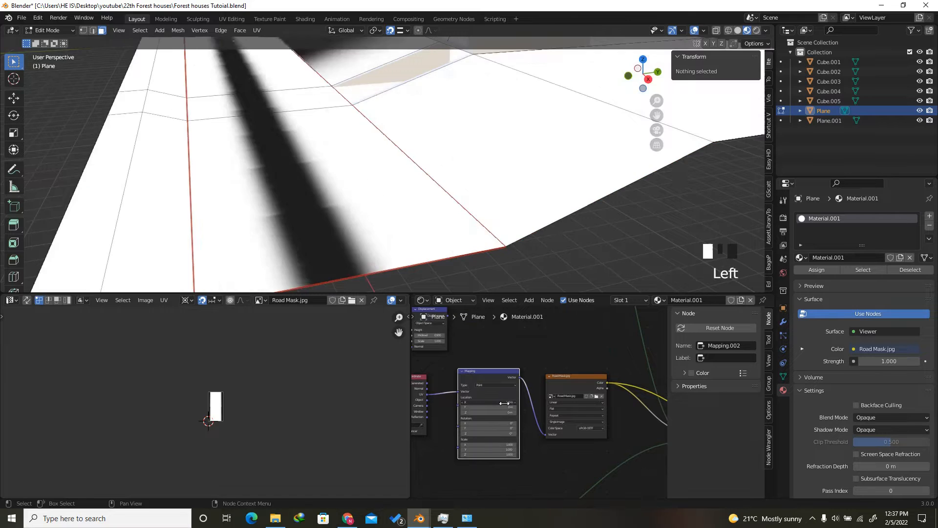
{"action": "mouse_move", "coordinate": [511, 403]}
{"action": "left_mouse_down"}
{"action": "mouse_move", "coordinate": [484, 403]}
{"action": "mouse_move", "coordinate": [510, 403]}
{"action": "mouse_move", "coordinate": [497, 414]}
{"action": "left_mouse_up"}
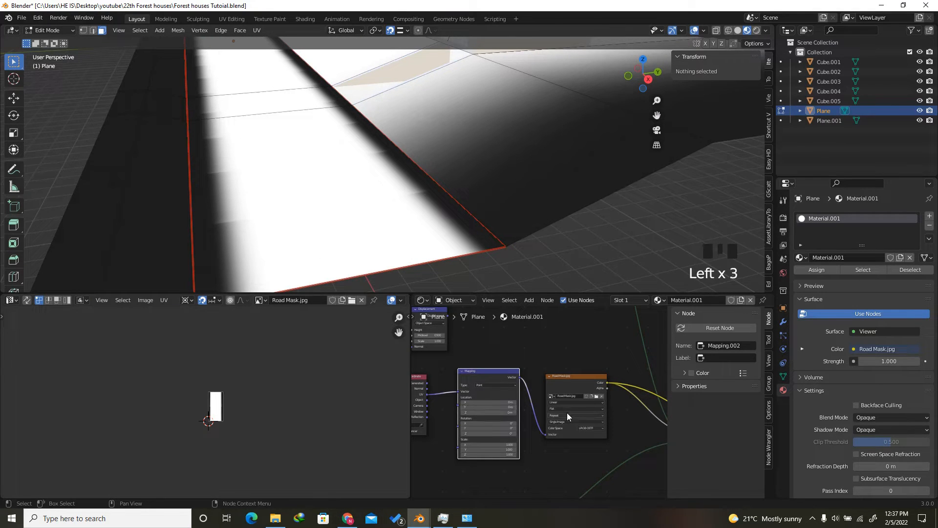
Try driving the road mask's Mapping node from the Object output of the Texture Coordinate node
{"action": "scroll", "coordinate": [568, 413], "scroll_direction": "down", "scroll_amount": 5}
{"action": "scroll", "coordinate": [449, 389], "scroll_direction": "up", "scroll_amount": 4}
{"action": "left_click", "coordinate": [458, 388]}
{"action": "scroll", "coordinate": [383, 382], "scroll_direction": "down", "scroll_amount": 5}
{"action": "scroll", "coordinate": [483, 390], "scroll_direction": "up", "scroll_amount": 5}
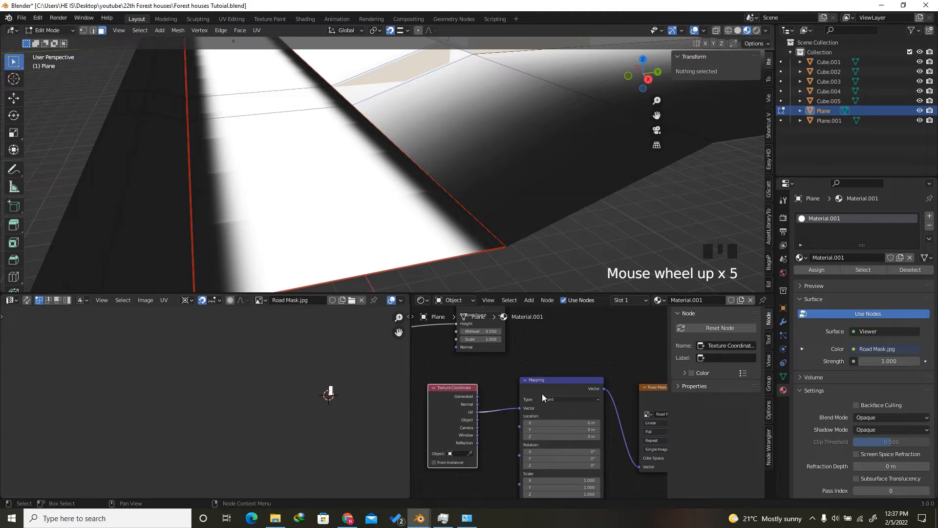
{"action": "left_click_drag", "start_coordinate": [541, 393], "coordinate": [534, 392]}
{"action": "scroll", "coordinate": [484, 413], "scroll_direction": "up", "scroll_amount": 4}
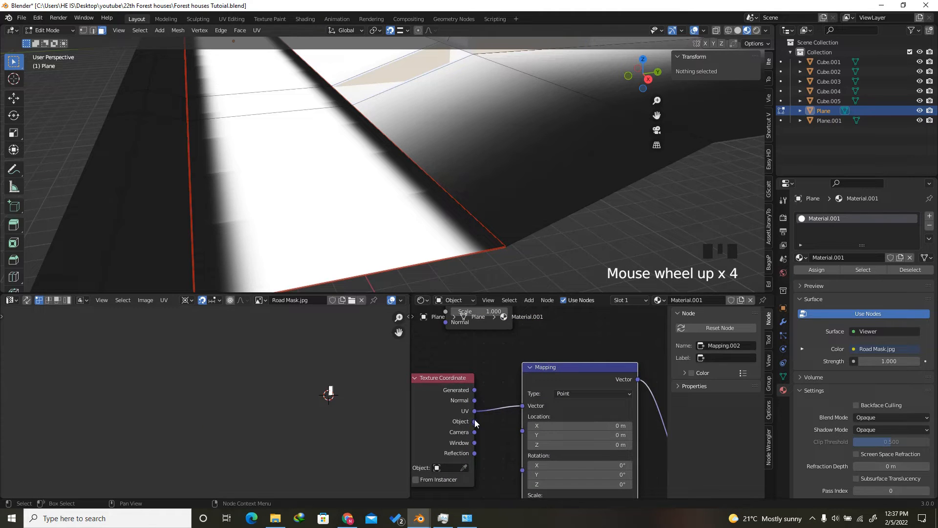
{"action": "left_click_drag", "start_coordinate": [475, 421], "coordinate": [522, 406]}
{"action": "scroll", "coordinate": [464, 400], "scroll_direction": "down", "scroll_amount": 6}
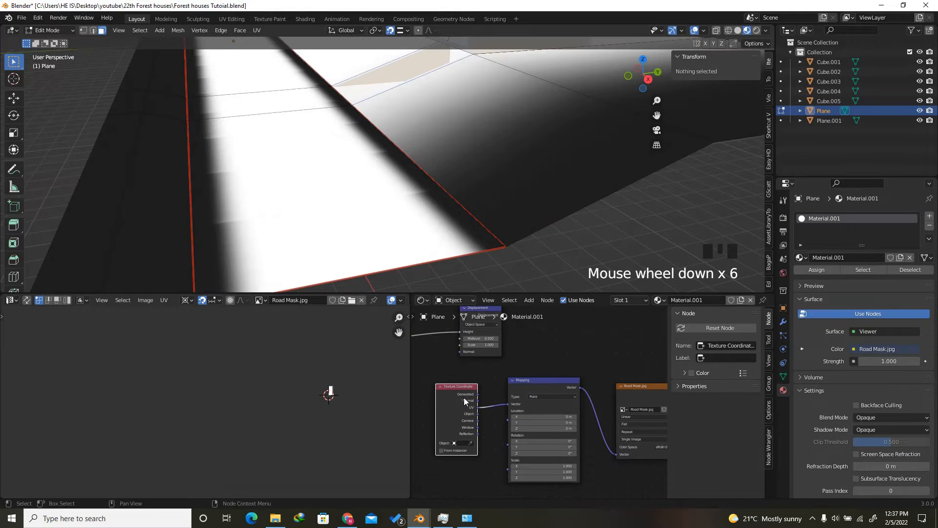
Move the road mask texture node closer to its Mapping node
{"action": "scroll", "coordinate": [464, 401], "scroll_direction": "down", "scroll_amount": 6}
{"action": "scroll", "coordinate": [484, 351], "scroll_direction": "down", "scroll_amount": 6}
{"action": "scroll", "coordinate": [507, 379], "scroll_direction": "up", "scroll_amount": 9}
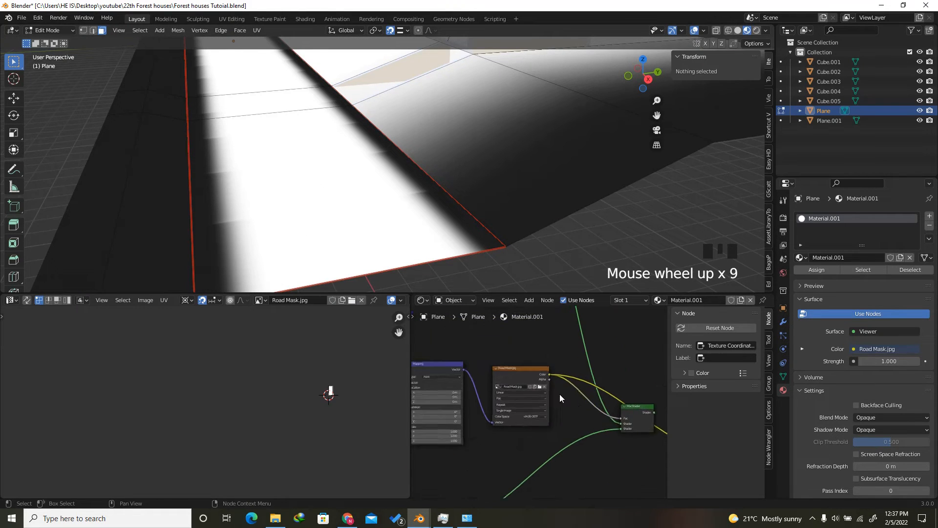
{"action": "left_click_drag", "start_coordinate": [507, 380], "coordinate": [497, 384]}
{"action": "scroll", "coordinate": [488, 384], "scroll_direction": "down", "scroll_amount": 9}
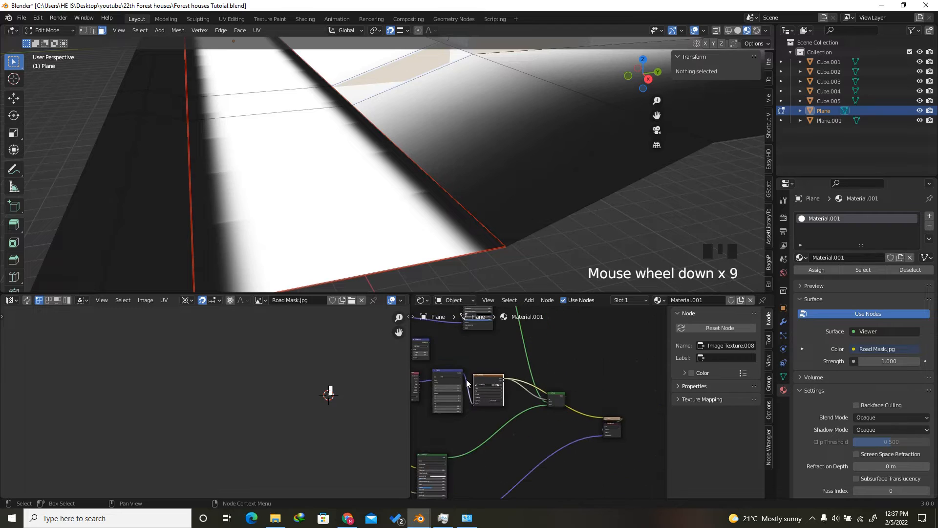
Reconnect the Mix Shader output to the Material Output's Surface and delete the Viewer node
{"action": "left_click", "coordinate": [557, 399]}
{"action": "scroll", "coordinate": [572, 422], "scroll_direction": "up", "scroll_amount": 8}
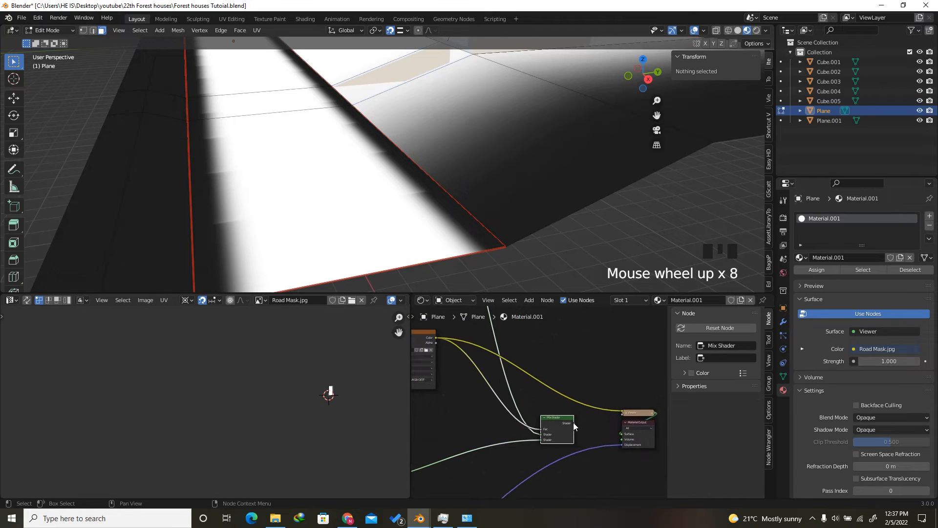
{"action": "left_click_drag", "start_coordinate": [574, 423], "coordinate": [622, 433]}
{"action": "left_click", "coordinate": [635, 413]}
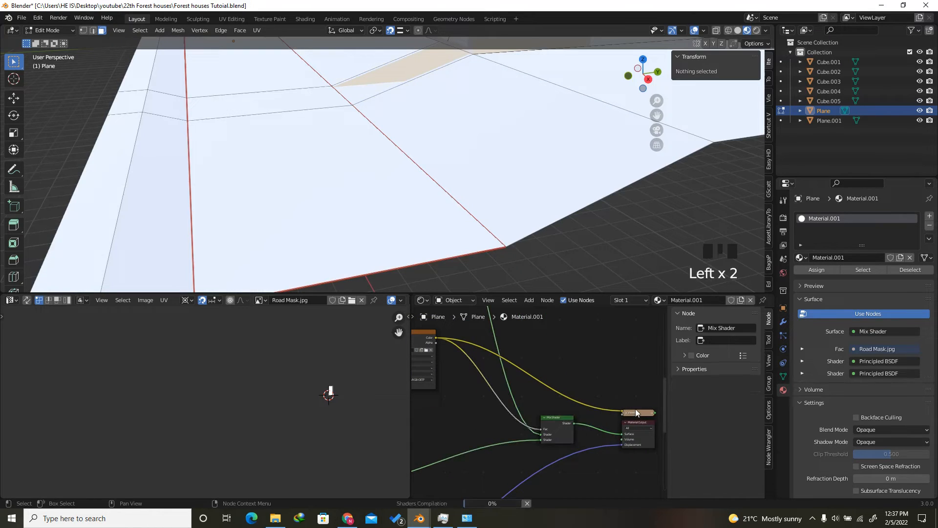
{"action": "key", "text": "Delete"}
{"action": "left_click", "coordinate": [634, 411]}
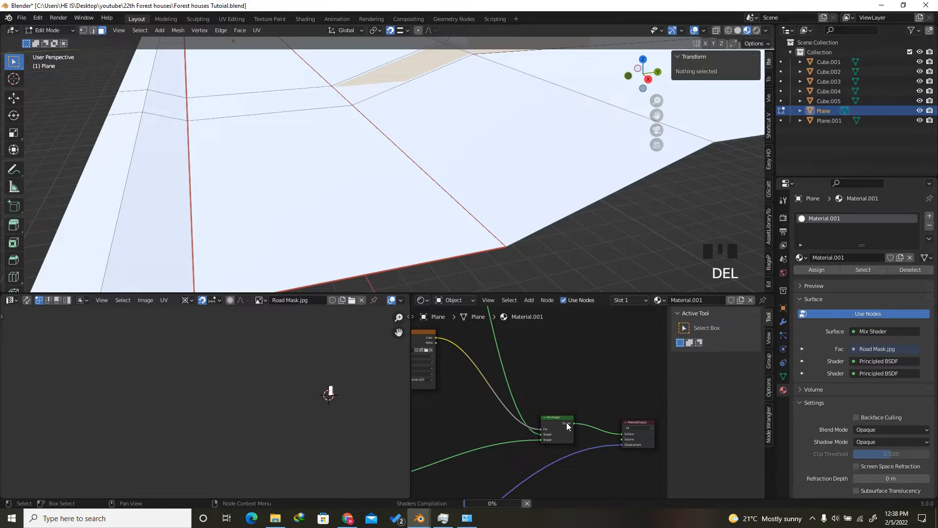
Insert a ColorRamp node between the road mask texture and the Mix Shader's Fac input
{"action": "scroll", "coordinate": [582, 406], "scroll_direction": "down", "scroll_amount": 5}
{"action": "key", "text": "shift+a"}
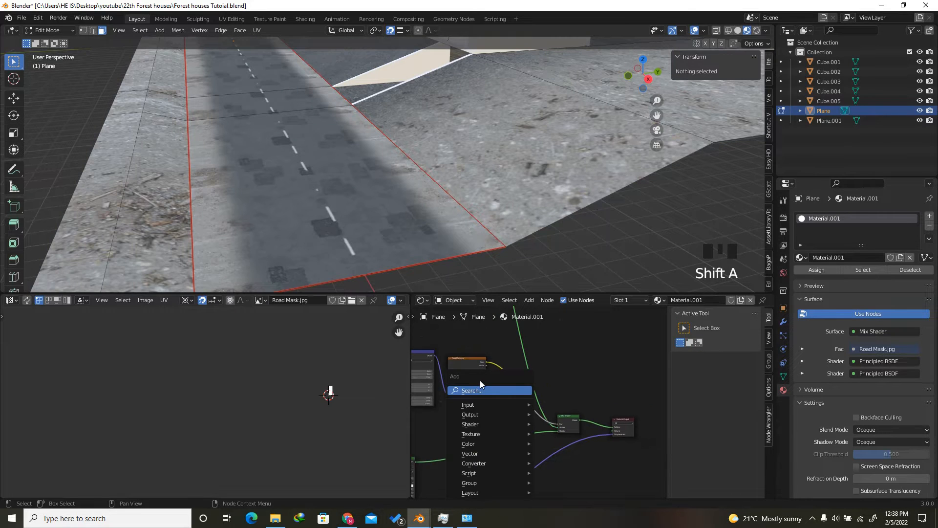
{"action": "key", "text": "shift+a"}
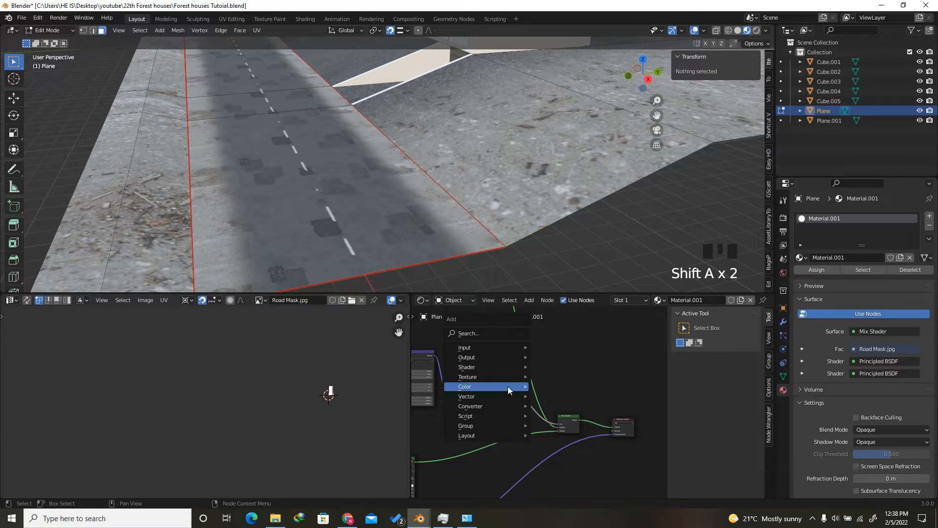
{"action": "left_click", "coordinate": [487, 336]}
{"action": "type", "text": "col"}
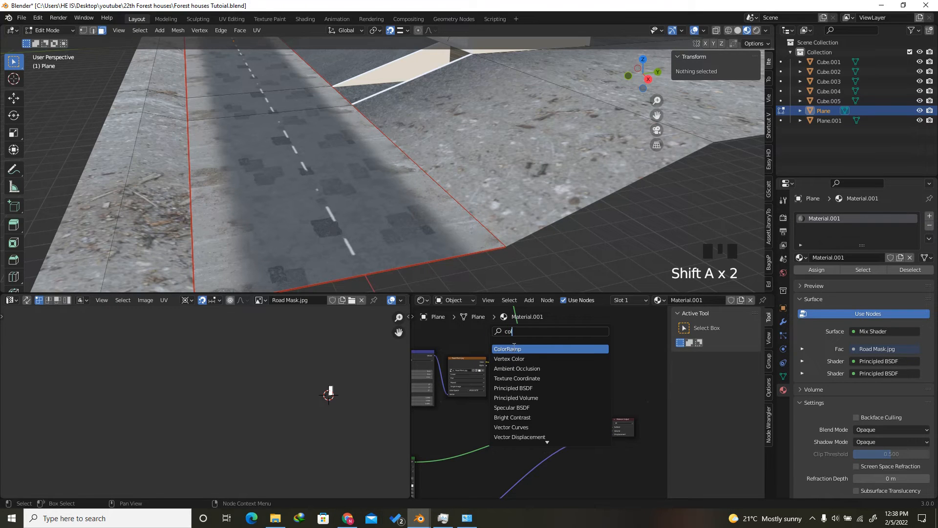
{"action": "left_click", "coordinate": [508, 348]}
{"action": "left_click", "coordinate": [527, 383]}
{"action": "scroll", "coordinate": [527, 384], "scroll_direction": "up", "scroll_amount": 6}
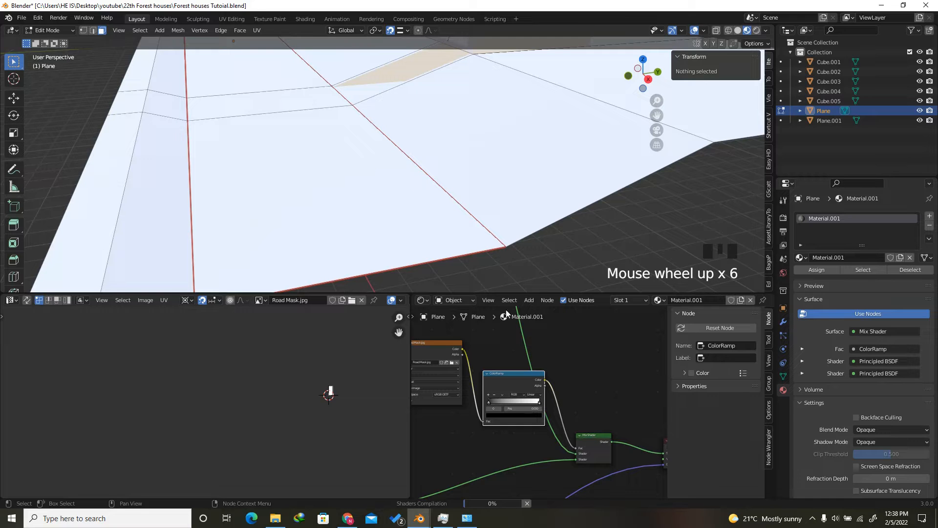
Preview the ColorRamp output by itself on the plane
{"action": "left_click", "coordinate": [519, 362]}
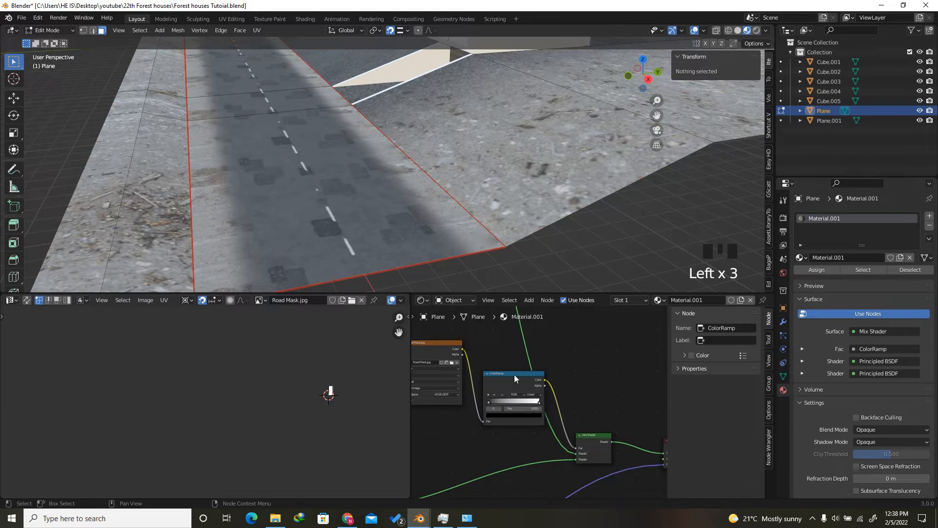
{"action": "left_click", "coordinate": [499, 378], "text": "ctrl+shift"}
{"action": "scroll", "coordinate": [498, 381], "scroll_direction": "up", "scroll_amount": 8}
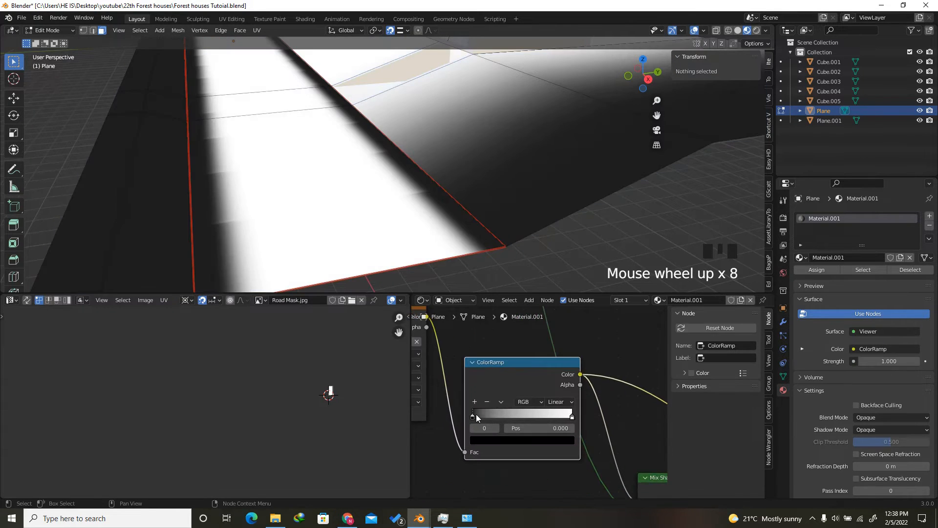
Try shifting the ColorRamp's stops, bringing the white stop to about 0.036 to widen the masked road area
{"action": "left_click_drag", "start_coordinate": [476, 414], "coordinate": [432, 412]}
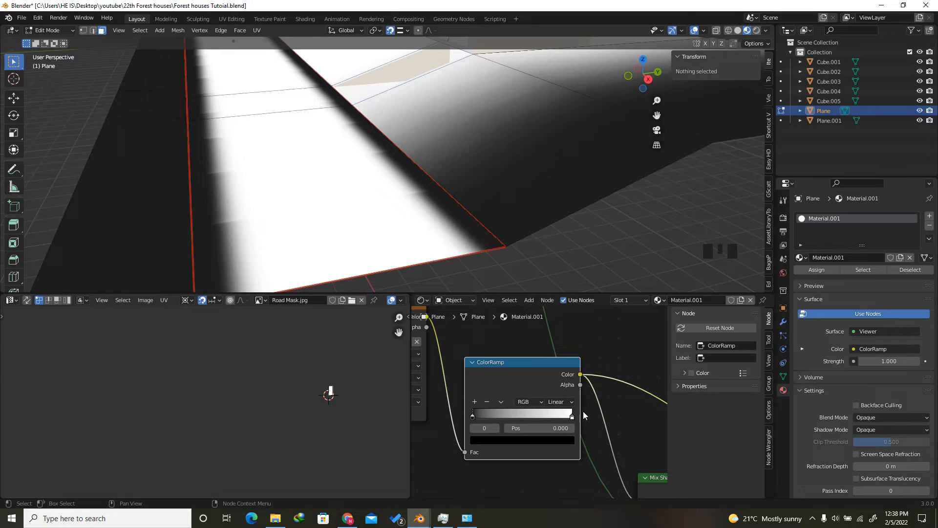
{"action": "left_click_drag", "start_coordinate": [574, 414], "coordinate": [471, 396]}
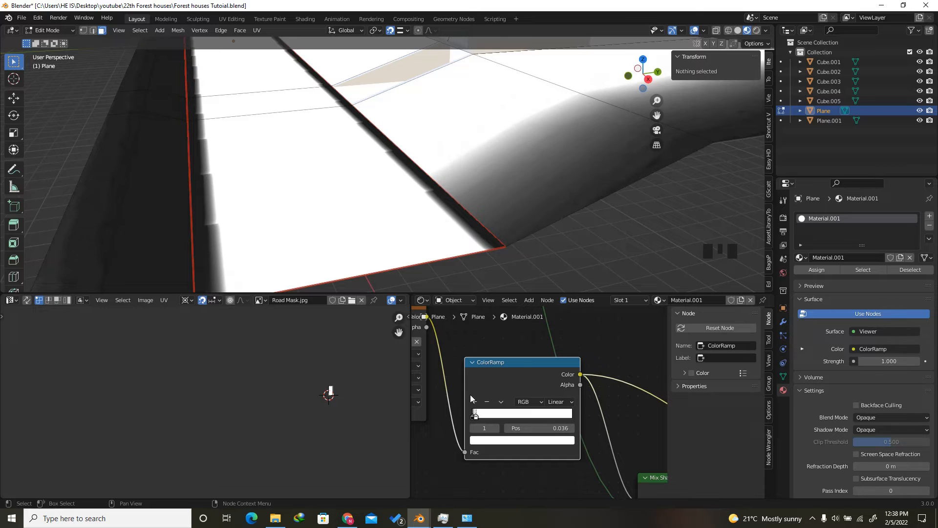
{"action": "key", "text": "Escape"}
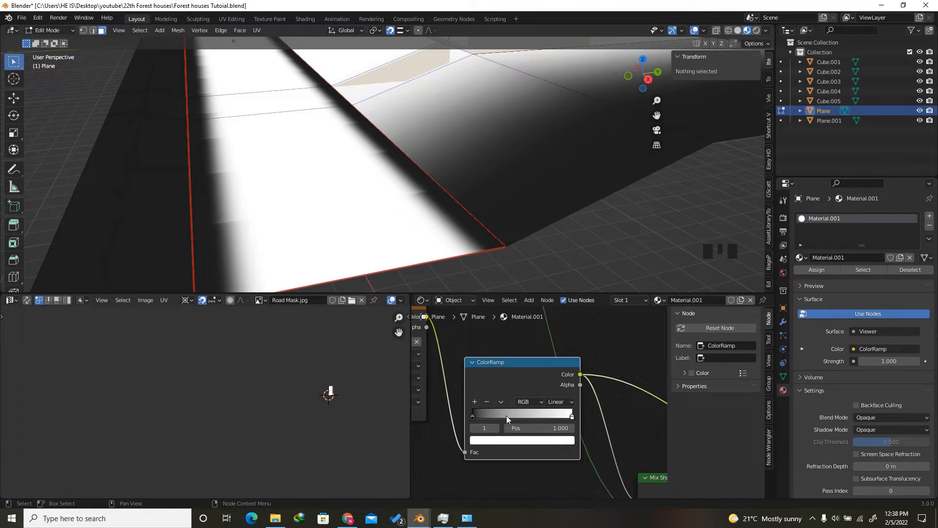
Route the Mix Shader back to the Material Output and move the node slightly away from the ColorRamp
{"action": "scroll", "coordinate": [507, 397], "scroll_direction": "up", "scroll_amount": 5}
{"action": "scroll", "coordinate": [507, 381], "scroll_direction": "down", "scroll_amount": 18}
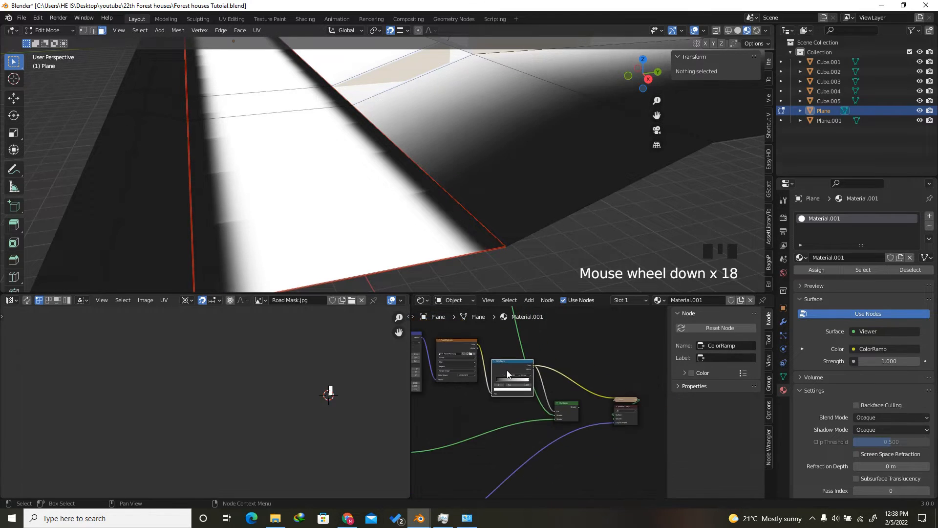
{"action": "left_click", "coordinate": [566, 404], "text": "ctrl+shift"}
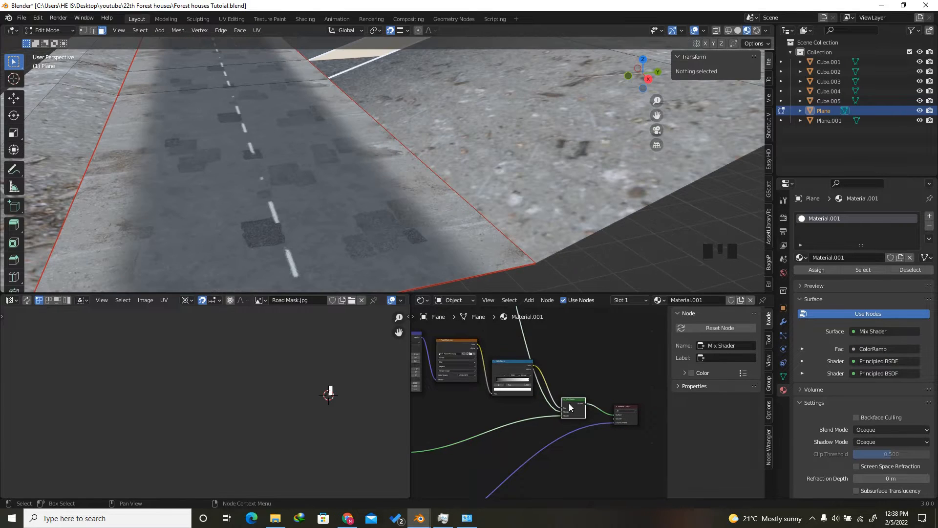
{"action": "left_click_drag", "start_coordinate": [569, 403], "coordinate": [583, 397]}
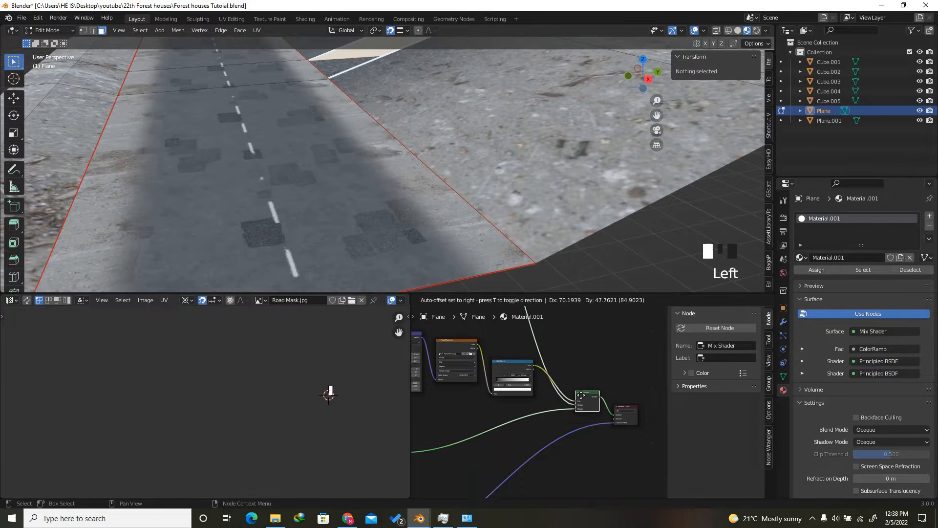
Add a second UV map to the plane's mesh data
{"action": "scroll", "coordinate": [546, 371], "scroll_direction": "down", "scroll_amount": 6}
{"action": "left_click", "coordinate": [782, 378]}
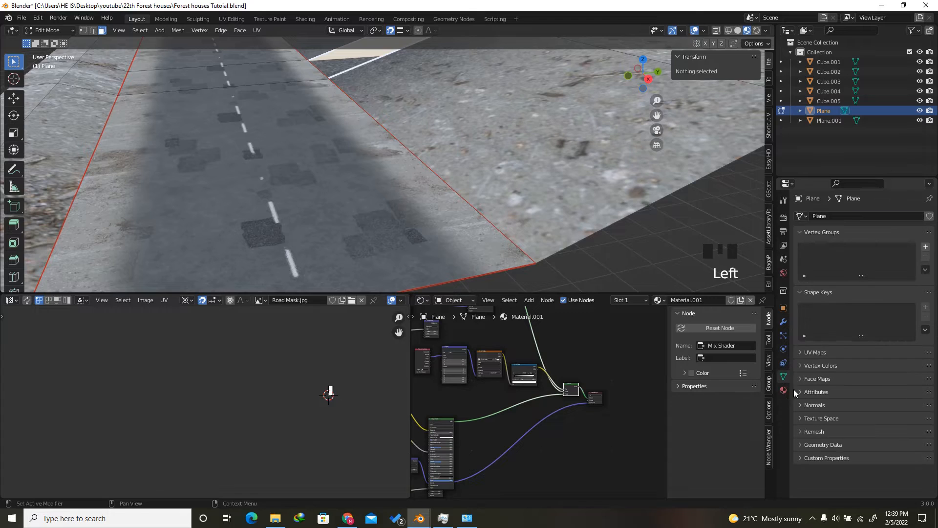
{"action": "left_click", "coordinate": [815, 351]}
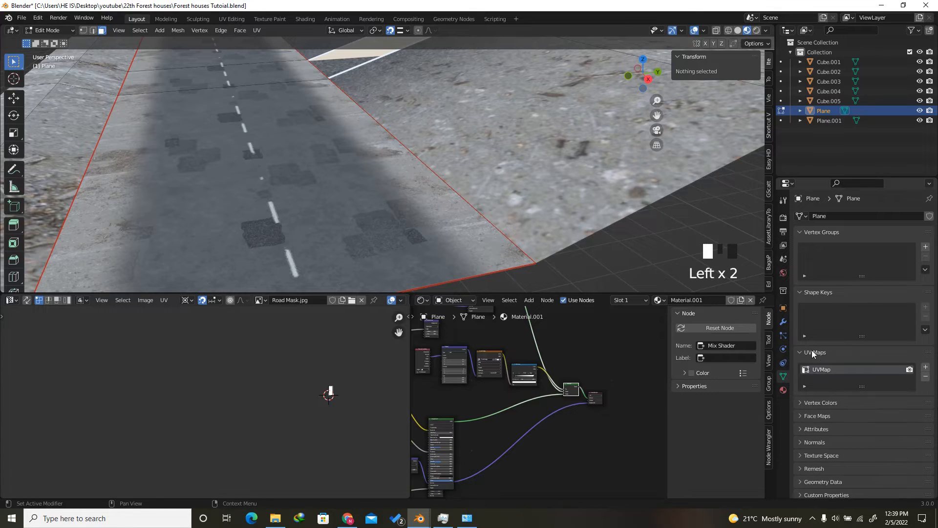
{"action": "left_click", "coordinate": [927, 367]}
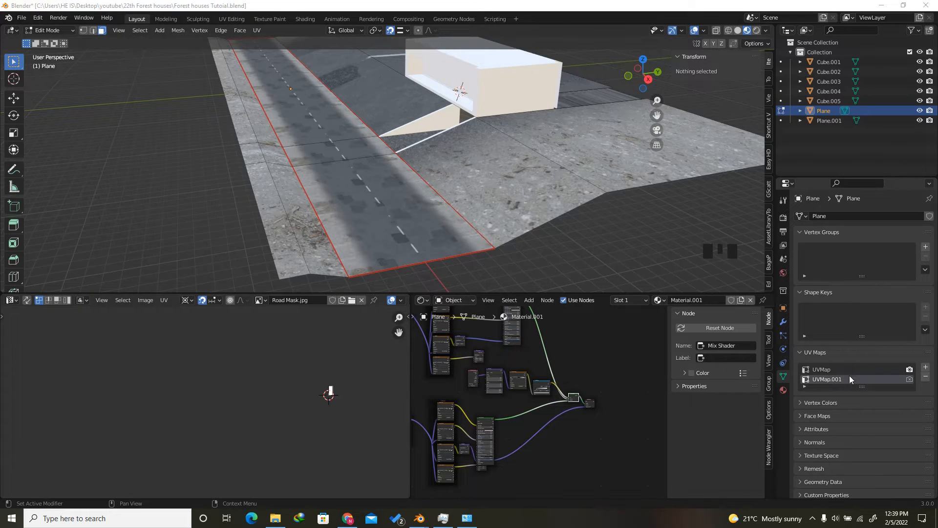
Select the full strip of road faces and unwrap them in the UVMap.001 layer
{"action": "left_click", "coordinate": [394, 220]}
{"action": "scroll", "coordinate": [302, 95], "scroll_direction": "down", "scroll_amount": 2}
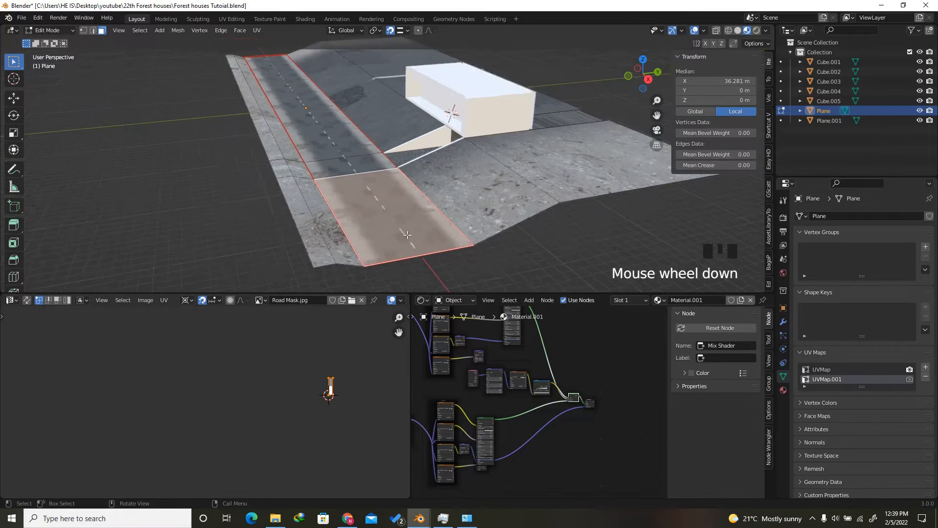
{"action": "left_click", "coordinate": [309, 95], "text": "ctrl"}
{"action": "scroll", "coordinate": [347, 168], "scroll_direction": "up", "scroll_amount": 1}
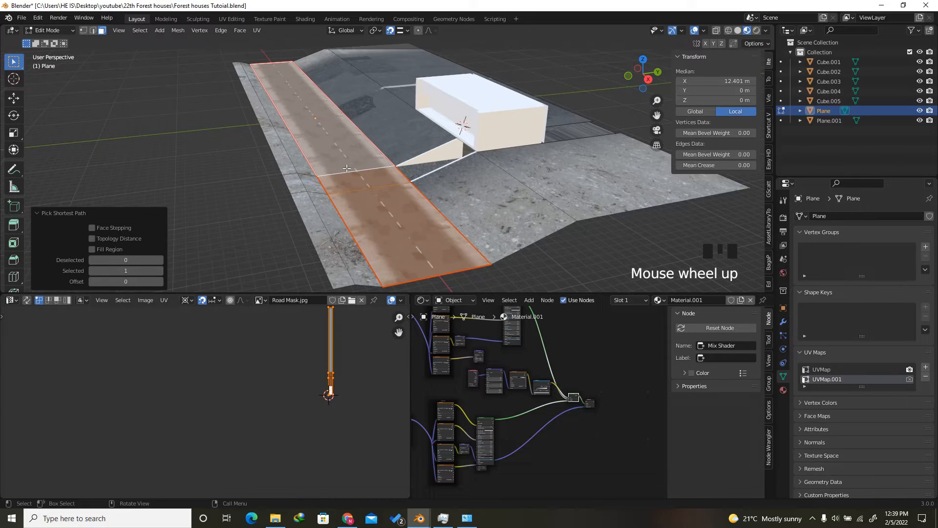
{"action": "key", "text": "u"}
{"action": "left_click", "coordinate": [334, 141]}
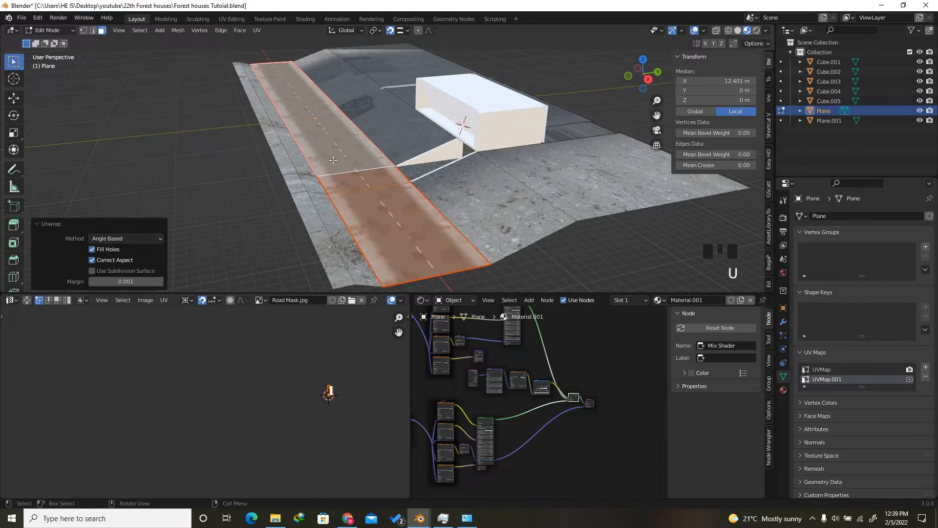
{"action": "scroll", "coordinate": [318, 448], "scroll_direction": "up", "scroll_amount": 11}
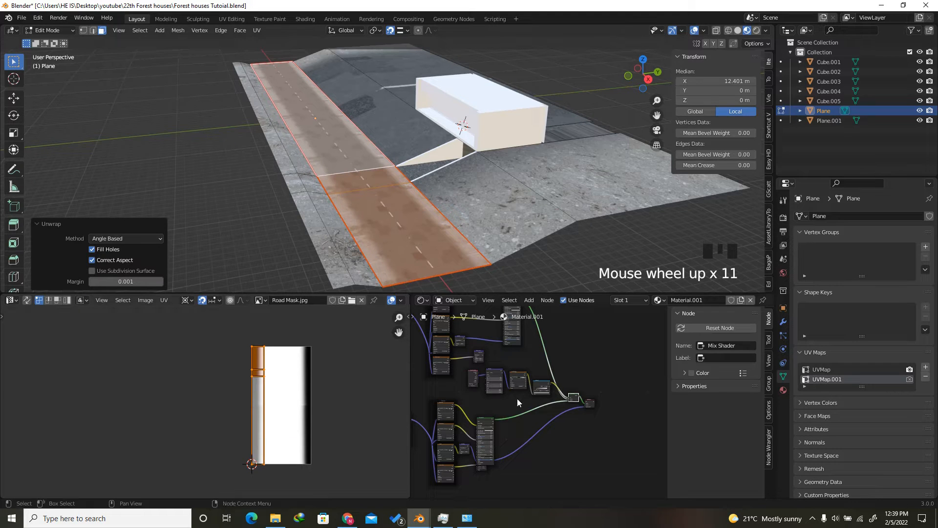
Delete the Texture Coordinate and Mapping nodes feeding the Road Mask.jpg texture
{"action": "scroll", "coordinate": [517, 397], "scroll_direction": "up", "scroll_amount": 13}
{"action": "scroll", "coordinate": [553, 380], "scroll_direction": "up", "scroll_amount": 4}
{"action": "left_click_drag", "start_coordinate": [551, 359], "coordinate": [480, 399]}
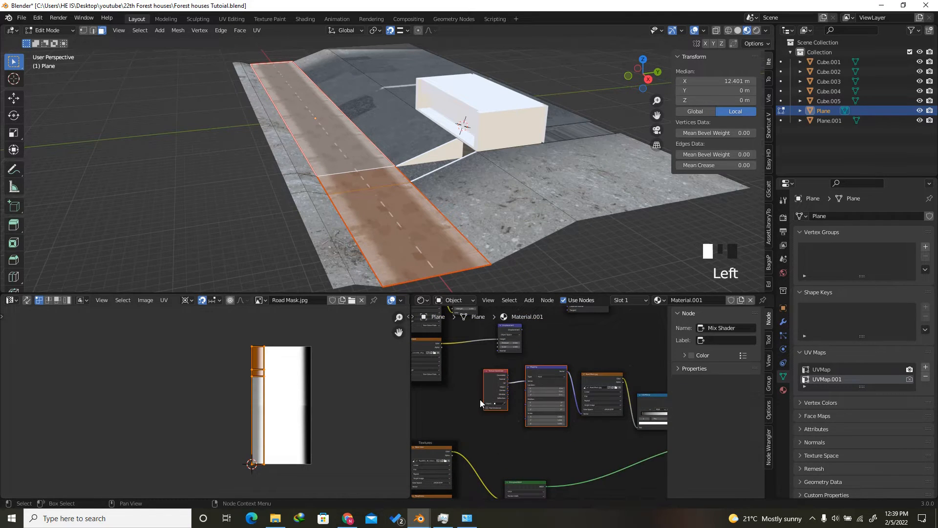
{"action": "key", "text": "Delete"}
Add a UV Map node before the Road Mask.jpg texture node
{"action": "scroll", "coordinate": [543, 394], "scroll_direction": "up", "scroll_amount": 3}
{"action": "key", "text": "shift+a"}
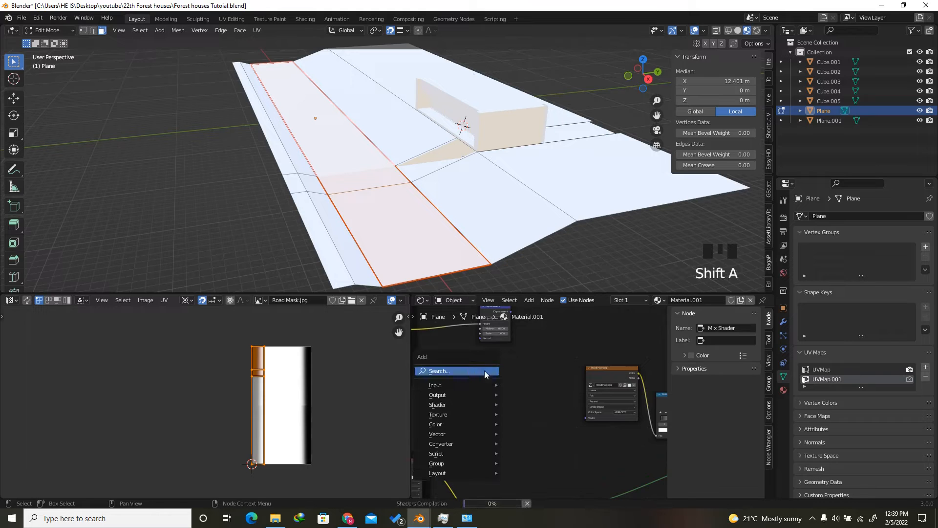
{"action": "left_click", "coordinate": [485, 370]}
{"action": "type", "text": "u"}
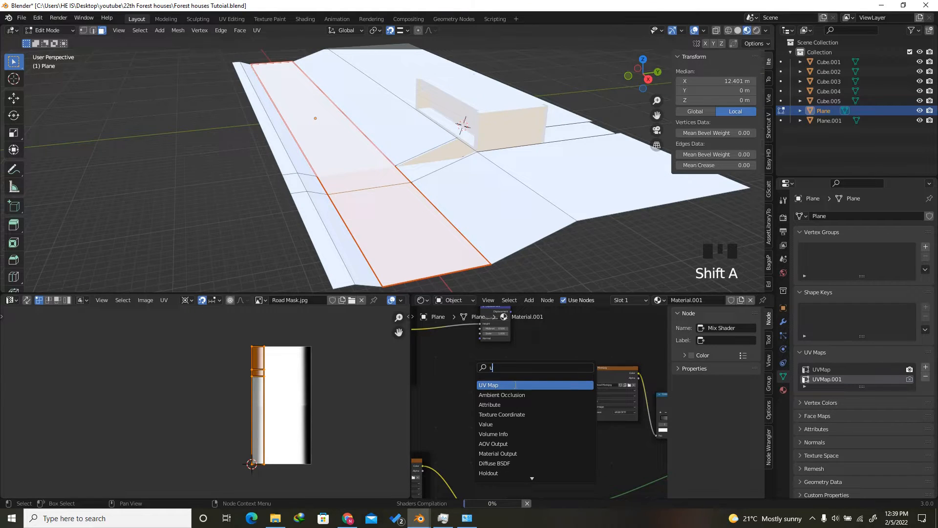
{"action": "left_click", "coordinate": [515, 385]}
{"action": "left_click", "coordinate": [525, 391]}
Connect the UV Map node to the Road Mask texture's Vector input and set it to use UVMap.001
{"action": "scroll", "coordinate": [543, 396], "scroll_direction": "up", "scroll_amount": 9}
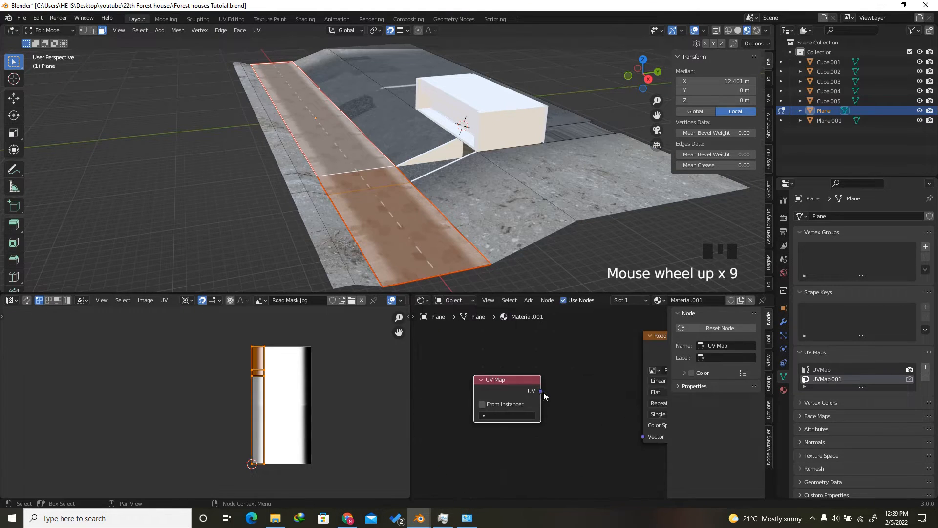
{"action": "left_click_drag", "start_coordinate": [541, 391], "coordinate": [643, 435]}
{"action": "left_click", "coordinate": [504, 416]}
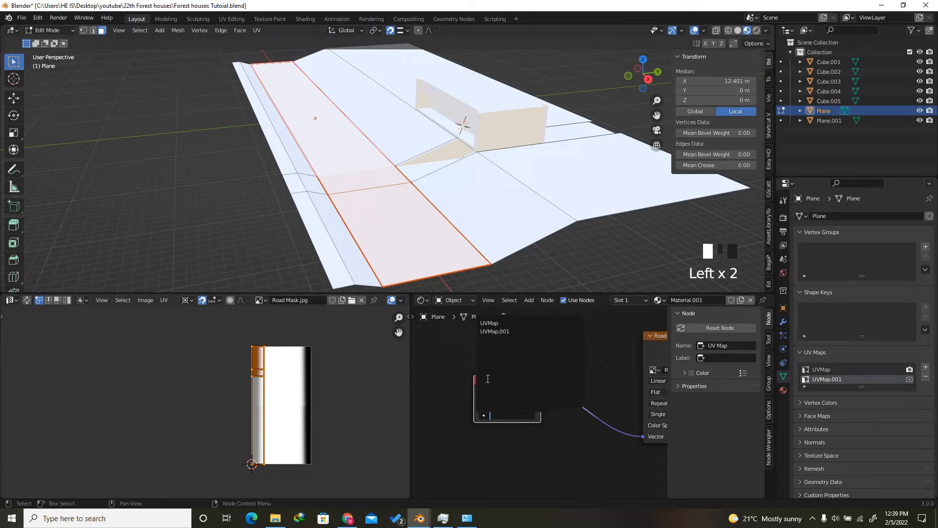
{"action": "key", "text": "Return"}
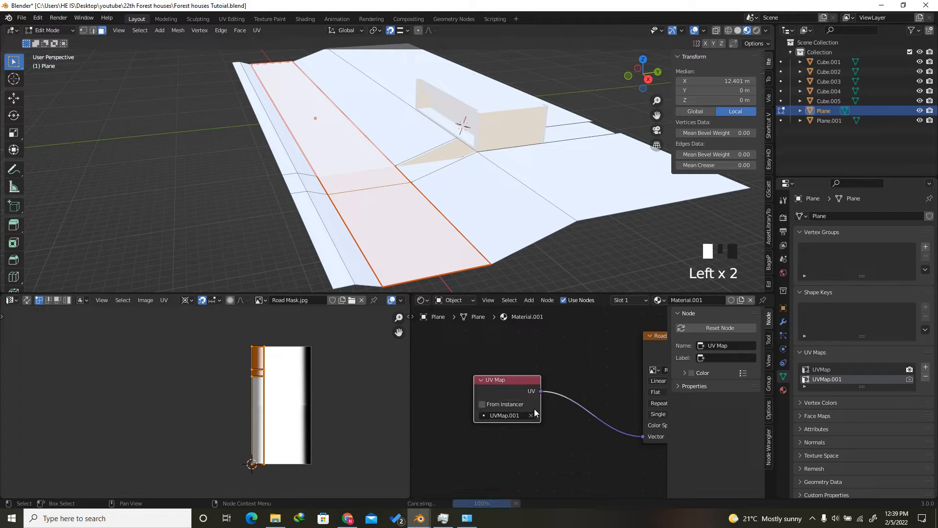
{"action": "scroll", "coordinate": [445, 378], "scroll_direction": "down", "scroll_amount": 6}
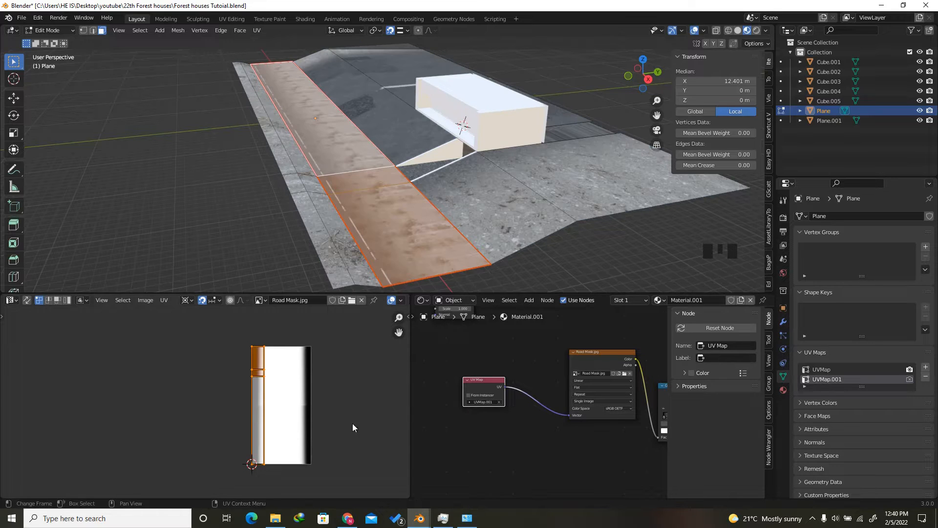
Compare the road's layouts in UVMap and UVMap.001, leaving UVMap.001 active, and examine the mask on the road
{"action": "left_click", "coordinate": [821, 369]}
{"action": "scroll", "coordinate": [229, 384], "scroll_direction": "down", "scroll_amount": 2}
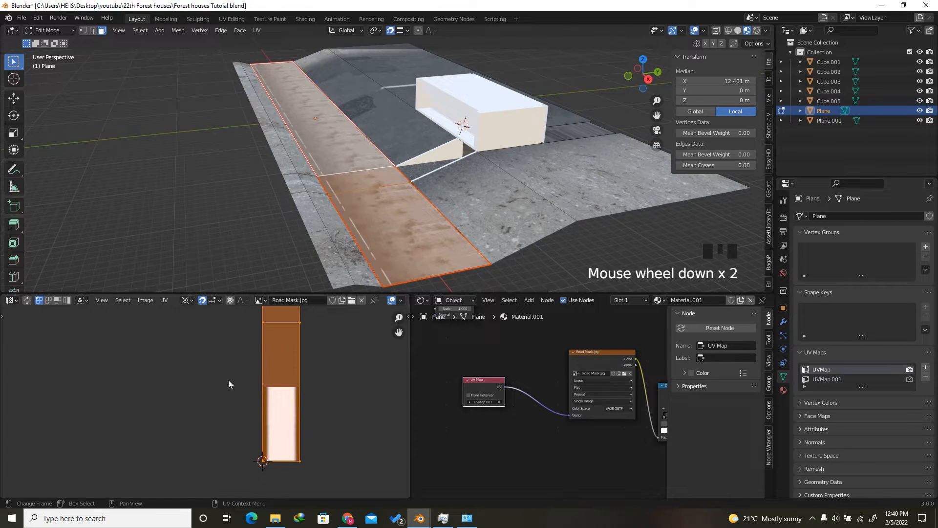
{"action": "left_click", "coordinate": [830, 379]}
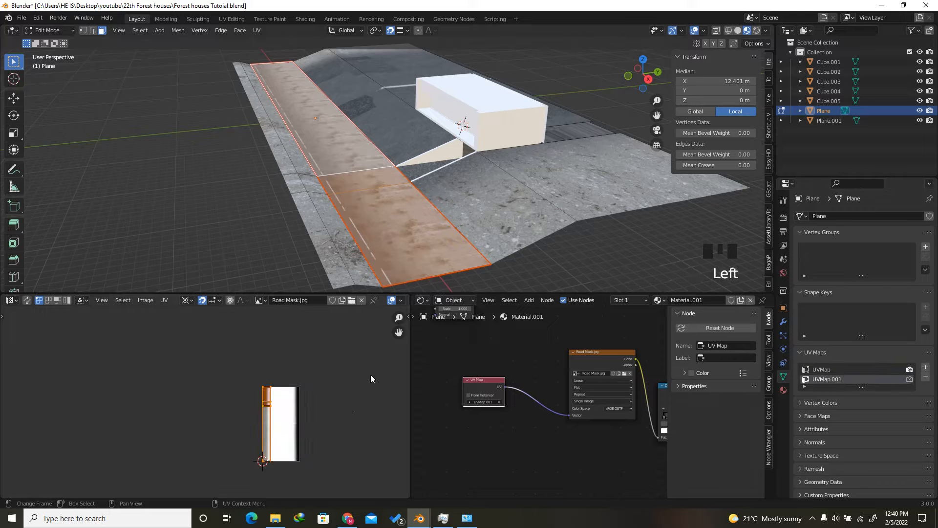
{"action": "left_click_drag", "start_coordinate": [646, 78], "coordinate": [636, 80]}
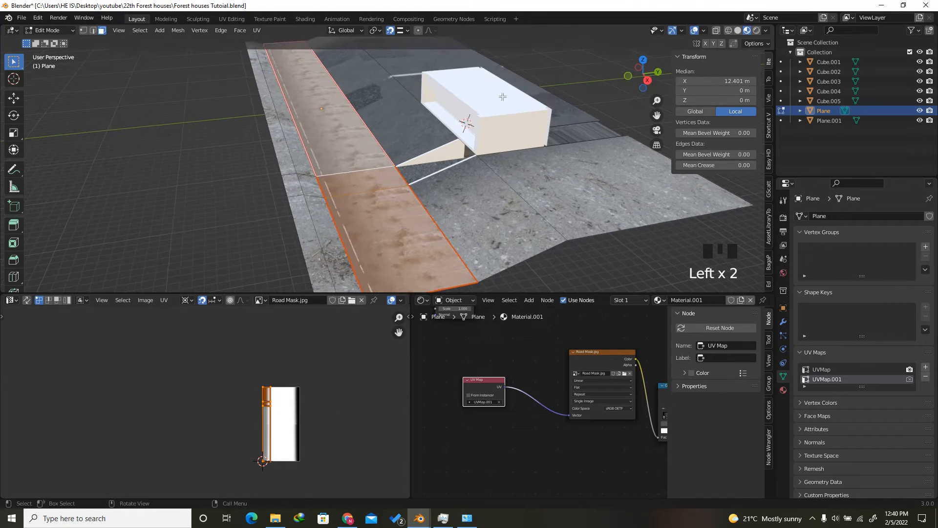
{"action": "scroll", "coordinate": [327, 214], "scroll_direction": "up", "scroll_amount": 2}
{"action": "scroll", "coordinate": [262, 433], "scroll_direction": "up", "scroll_amount": 4}
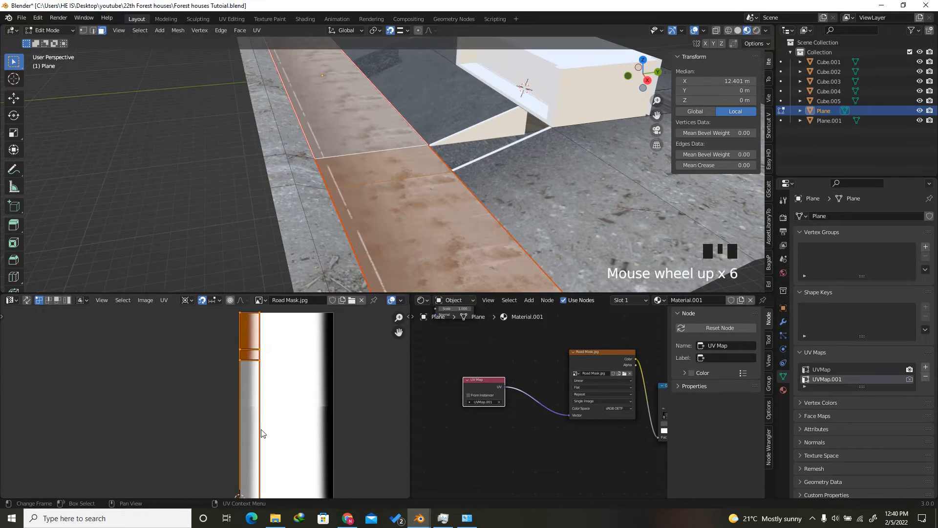
Select all road UVs and scale them up by about 4.16 to span most of the mask's width
{"action": "scroll", "coordinate": [271, 424], "scroll_direction": "down", "scroll_amount": 3}
{"action": "key", "text": "a"}
{"action": "left_click", "coordinate": [335, 398]}
{"action": "left_click_drag", "start_coordinate": [197, 344], "coordinate": [307, 472]}
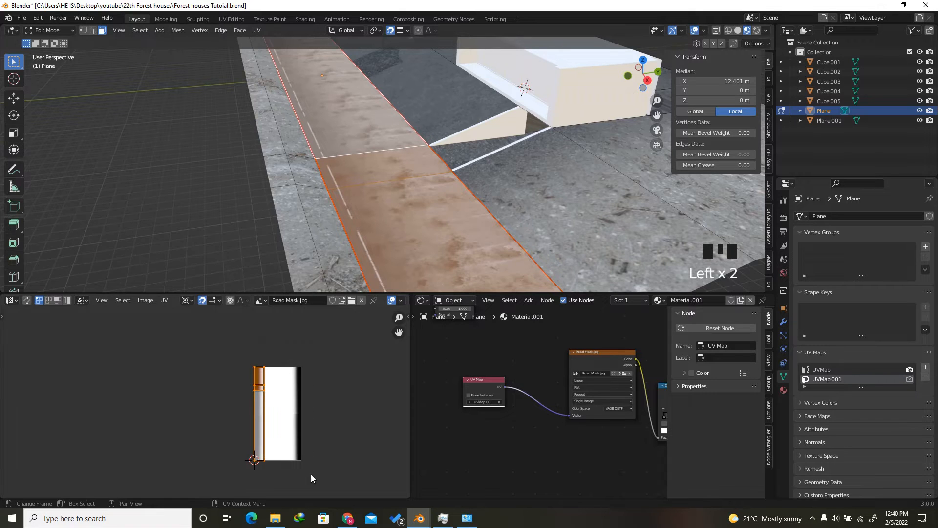
{"action": "scroll", "coordinate": [288, 416], "scroll_direction": "up", "scroll_amount": 3}
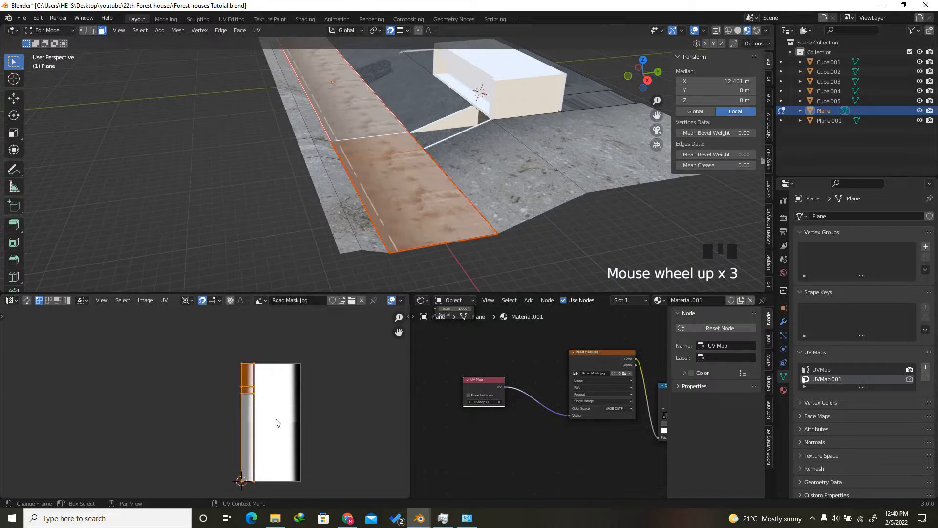
{"action": "key", "text": "s"}
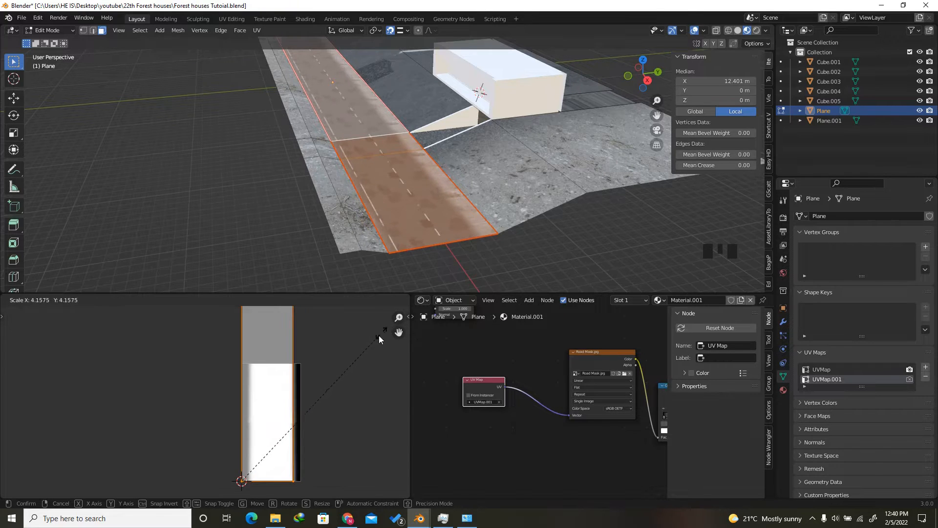
{"action": "left_click", "coordinate": [384, 334]}
Try to move the road UVs along X to centre them on the mask
{"action": "scroll", "coordinate": [285, 360], "scroll_direction": "up", "scroll_amount": 4}
{"action": "key", "text": "g"}
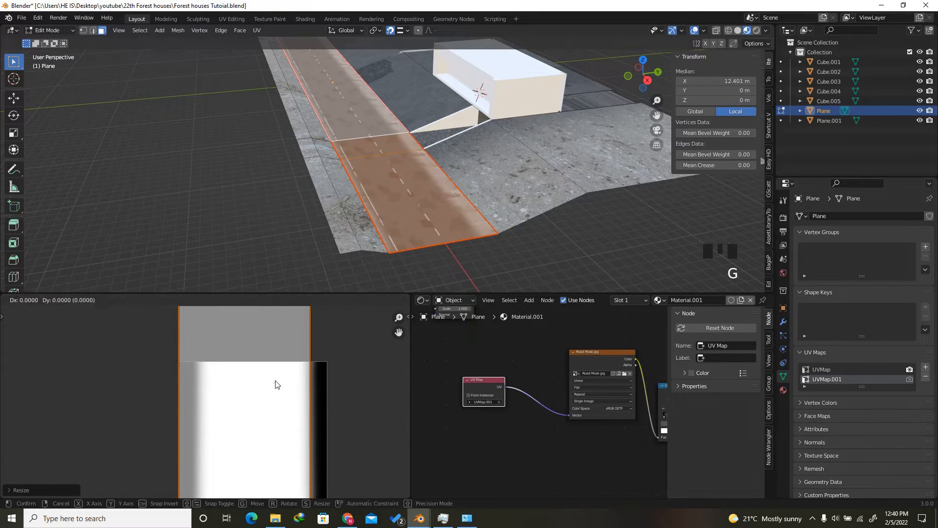
{"action": "key", "text": "x"}
{"action": "left_click", "coordinate": [267, 355]}
{"action": "scroll", "coordinate": [238, 392], "scroll_direction": "up", "scroll_amount": 3}
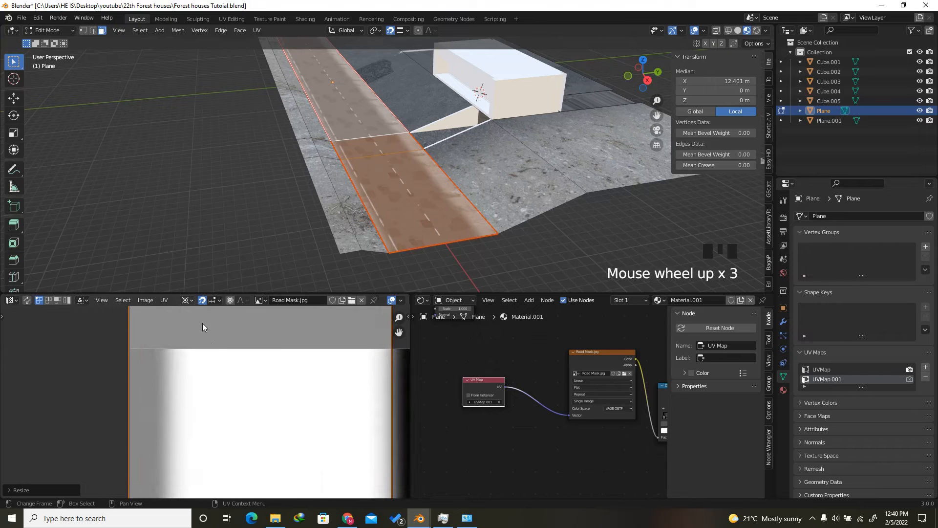
Turn off UV snapping and move the road UVs along X by about 0.07 to centre them on the mask
{"action": "left_click", "coordinate": [205, 301]}
{"action": "scroll", "coordinate": [264, 376], "scroll_direction": "up", "scroll_amount": 2}
{"action": "key", "text": "g"}
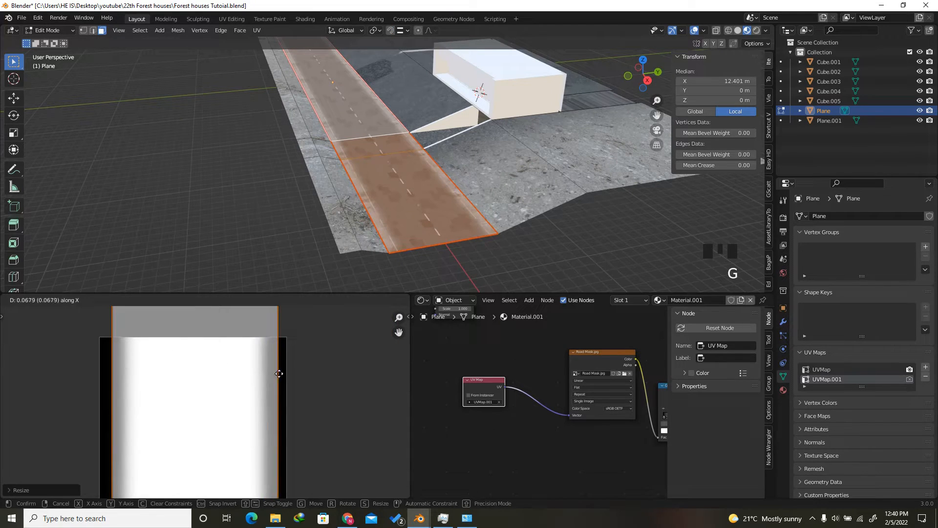
{"action": "left_click", "coordinate": [278, 374]}
Hide the 3D viewport overlays and examine the mask blend along the road's edges
{"action": "scroll", "coordinate": [396, 258], "scroll_direction": "up", "scroll_amount": 2}
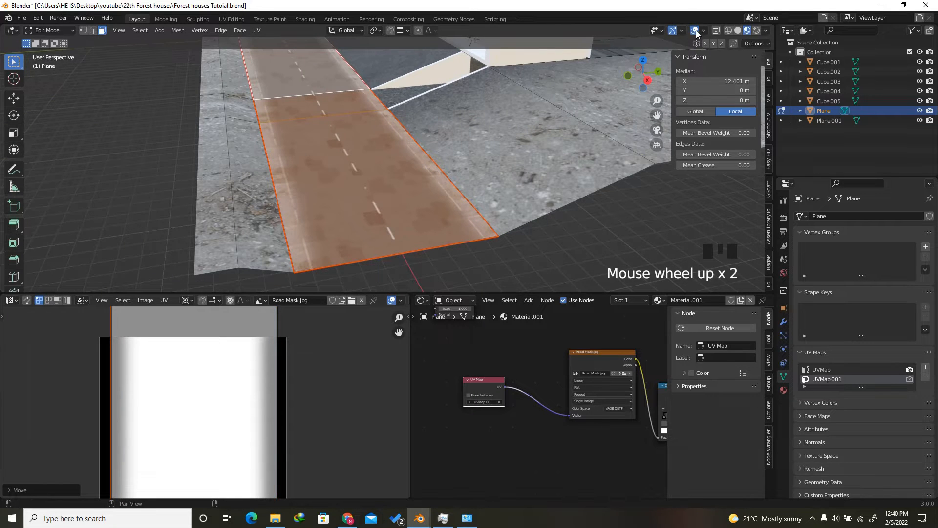
{"action": "left_click", "coordinate": [425, 273]}
{"action": "scroll", "coordinate": [477, 250], "scroll_direction": "up", "scroll_amount": 2}
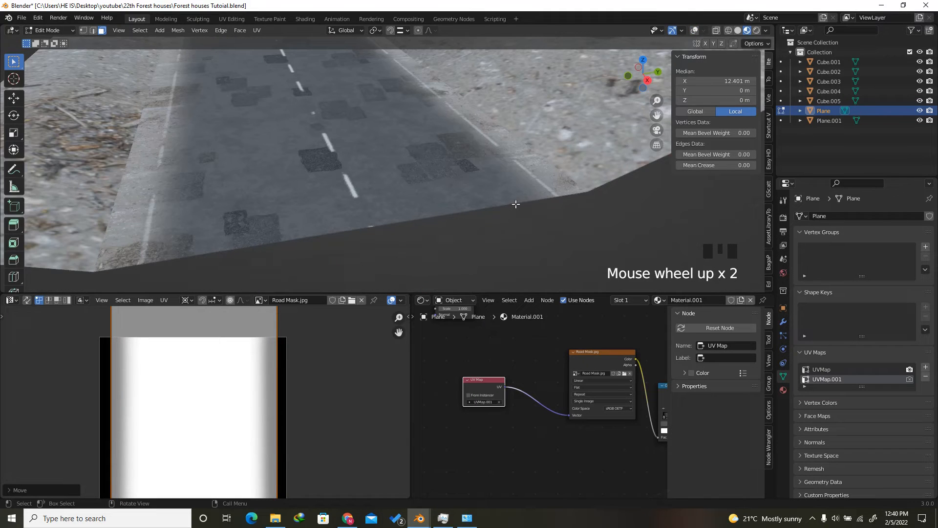
Scale the road UVs narrower along X and shift them about 0.03 along X to recentre them on the mask
{"action": "left_click", "coordinate": [288, 415]}
{"action": "key", "text": "g"}
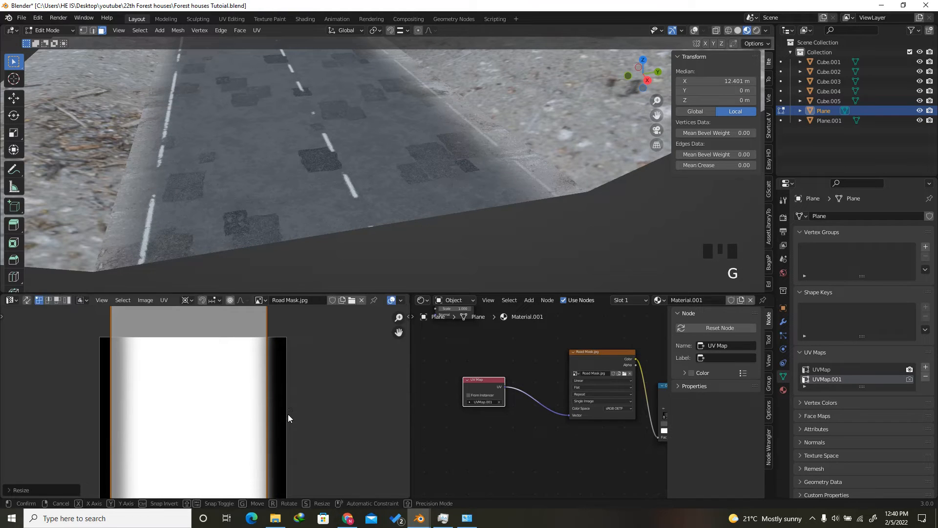
{"action": "right_click", "coordinate": [43, 413]}
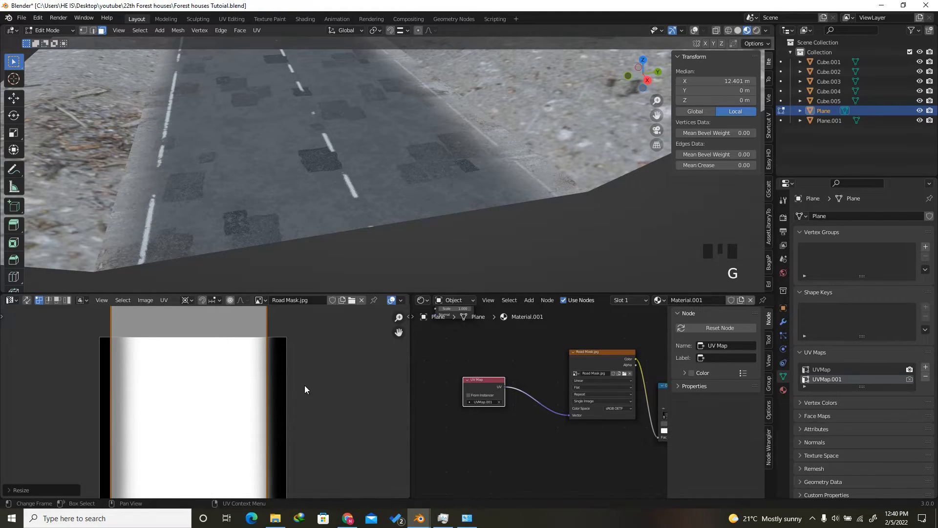
{"action": "scroll", "coordinate": [111, 374], "scroll_direction": "up", "scroll_amount": 1}
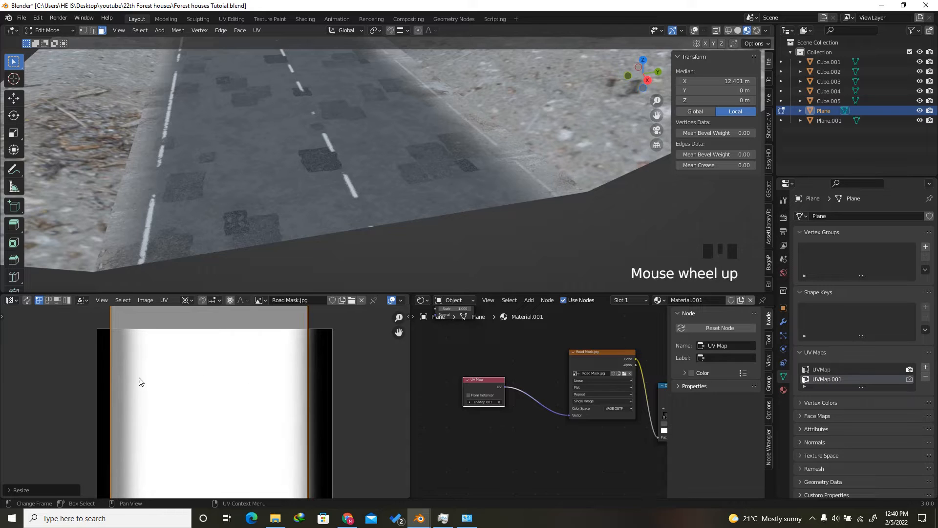
{"action": "key", "text": "g"}
{"action": "key", "text": "x"}
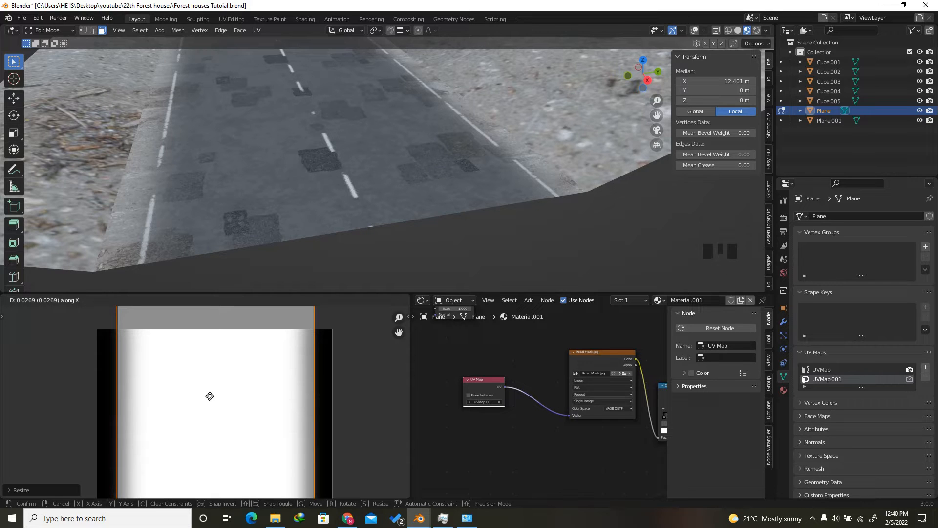
{"action": "left_click", "coordinate": [218, 394]}
Inspect the blended road edges and side lines from several angles and up close
{"action": "scroll", "coordinate": [328, 155], "scroll_direction": "down", "scroll_amount": 3}
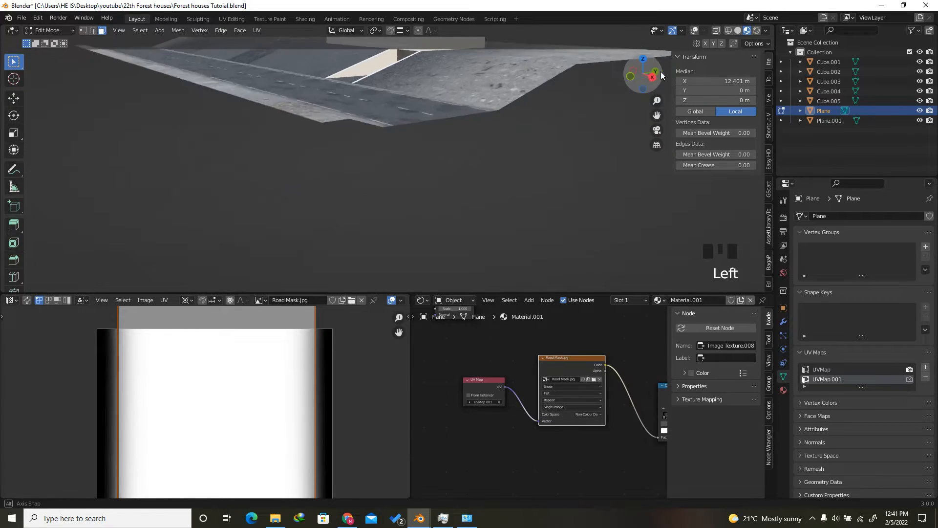
{"action": "left_click_drag", "start_coordinate": [644, 73], "coordinate": [638, 96]}
{"action": "scroll", "coordinate": [424, 156], "scroll_direction": "up", "scroll_amount": 3}
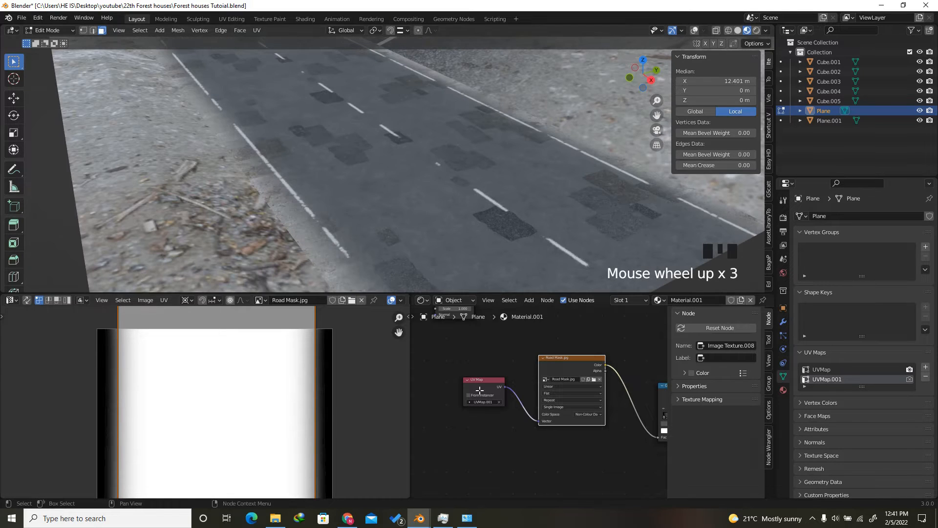
Move the Material Output node farther from the Mix Shader to make room for more nodes
{"action": "scroll", "coordinate": [460, 215], "scroll_direction": "up", "scroll_amount": 1}
{"action": "scroll", "coordinate": [452, 441], "scroll_direction": "down", "scroll_amount": 20}
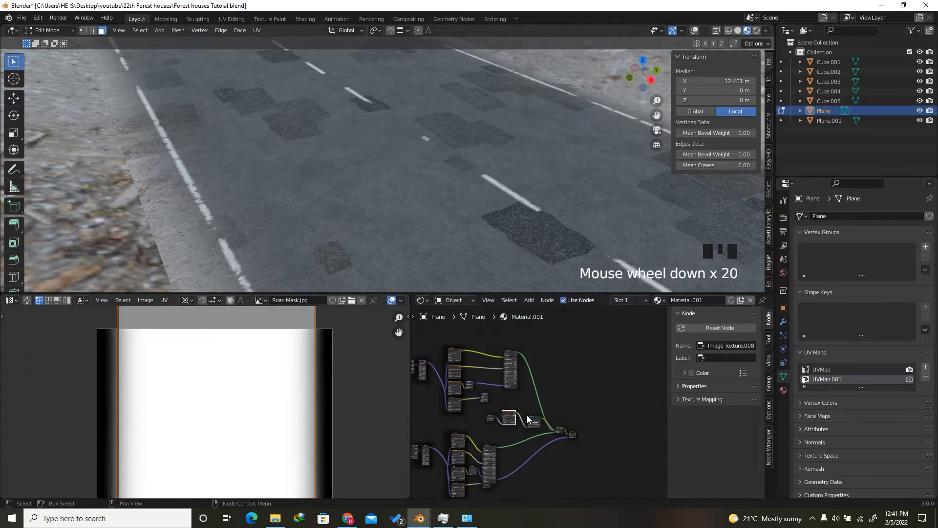
{"action": "scroll", "coordinate": [551, 433], "scroll_direction": "up", "scroll_amount": 9}
{"action": "scroll", "coordinate": [555, 410], "scroll_direction": "up", "scroll_amount": 5}
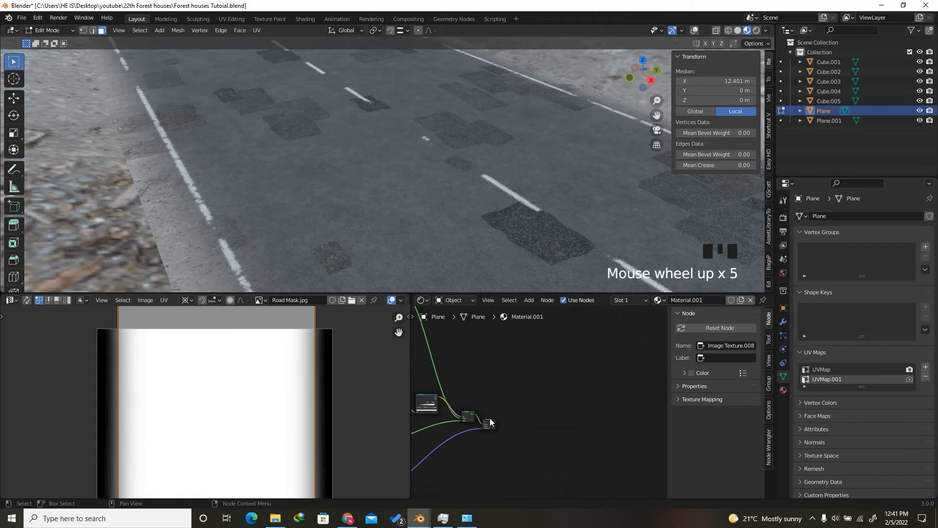
{"action": "left_click_drag", "start_coordinate": [489, 419], "coordinate": [622, 414]}
{"action": "scroll", "coordinate": [605, 408], "scroll_direction": "down", "scroll_amount": 6}
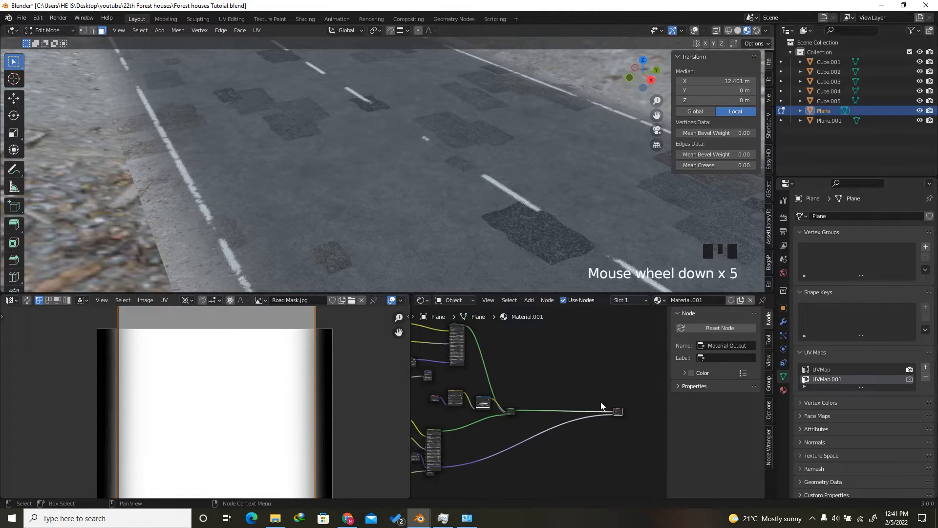
Duplicate the upper Principled BSDF and place the copy in the free space between the Mix Shader and Material Output
{"action": "scroll", "coordinate": [478, 348], "scroll_direction": "up", "scroll_amount": 3}
{"action": "left_click", "coordinate": [469, 348]}
{"action": "scroll", "coordinate": [442, 368], "scroll_direction": "down", "scroll_amount": 4}
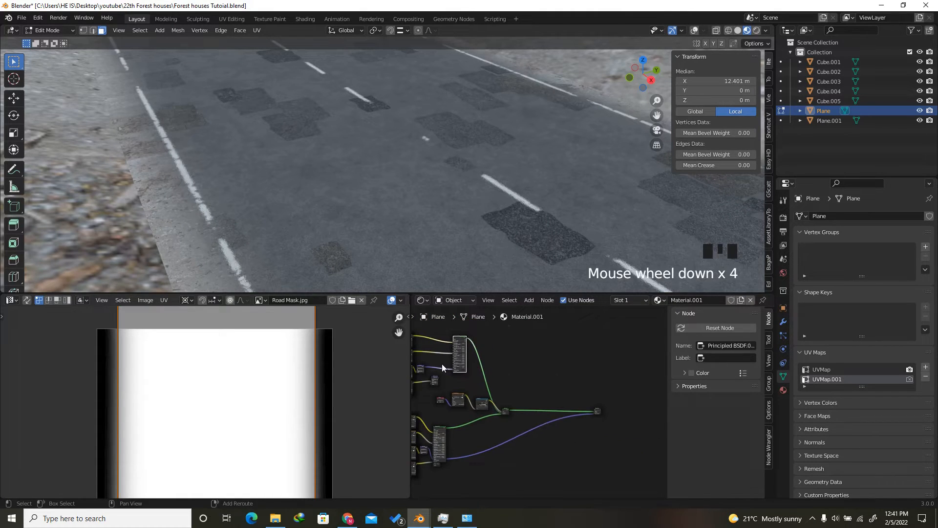
{"action": "key", "text": "shift+d"}
{"action": "left_click", "coordinate": [527, 385]}
{"action": "scroll", "coordinate": [544, 373], "scroll_direction": "up", "scroll_amount": 8}
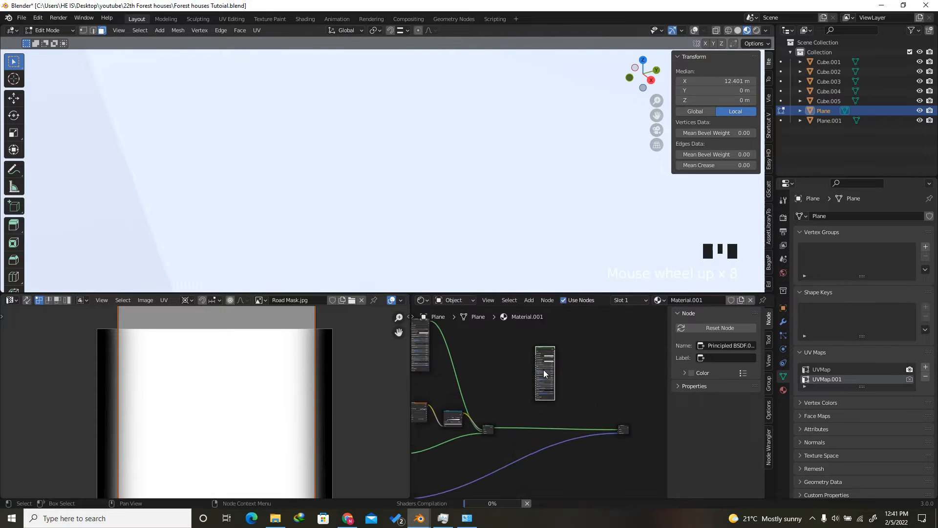
{"action": "scroll", "coordinate": [537, 348], "scroll_direction": "up", "scroll_amount": 3}
{"action": "left_click", "coordinate": [505, 344]}
{"action": "left_click", "coordinate": [544, 349]}
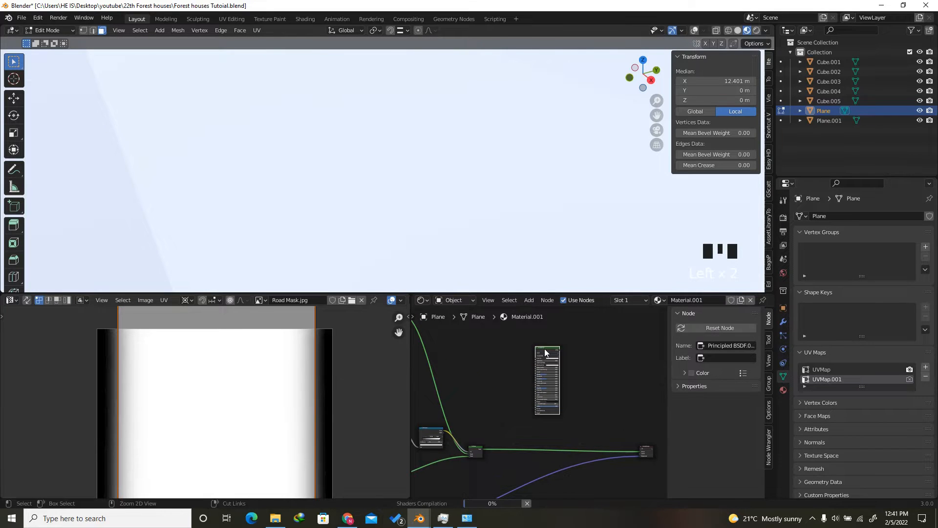
Run Principled Texture Setup on the copied shader with the Asphalt018_4K Color, NormalGL, Roughness and Displacement images
{"action": "key", "text": "ctrl+shift+t"}
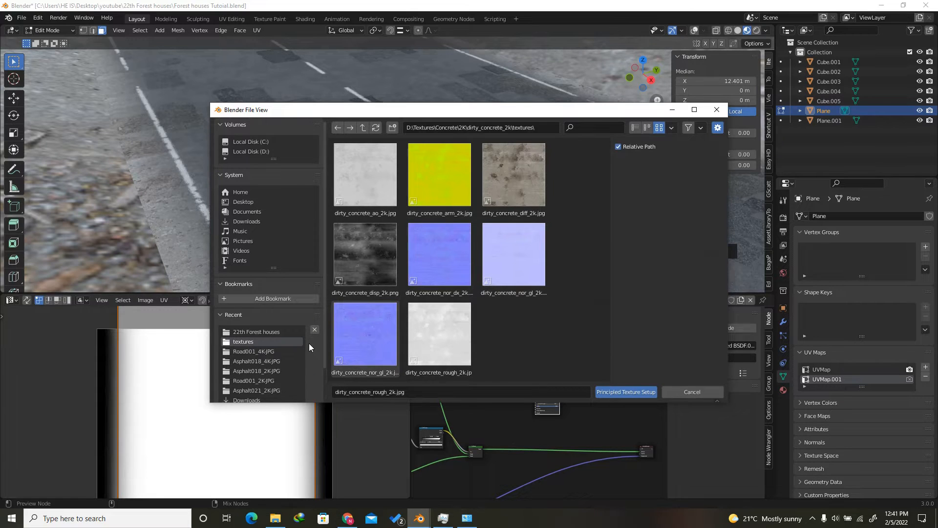
{"action": "left_click", "coordinate": [261, 361]}
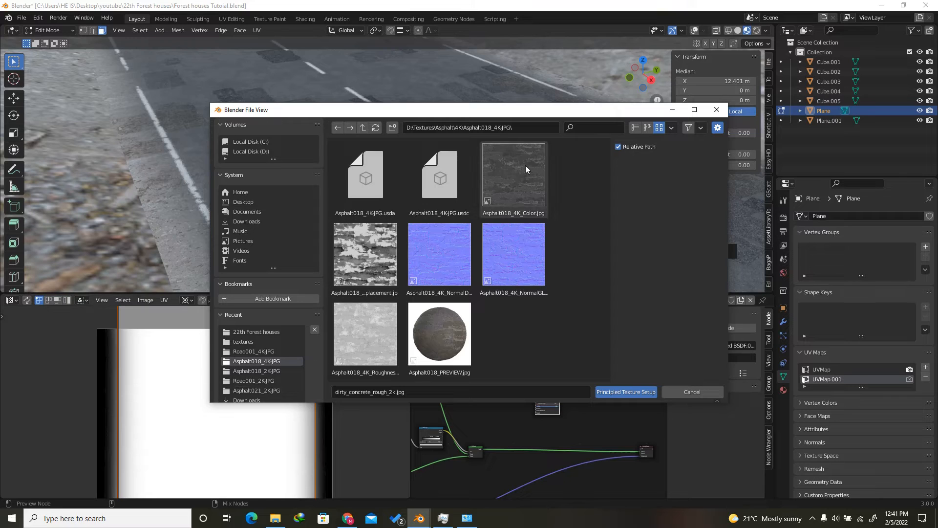
{"action": "left_click", "coordinate": [513, 167]}
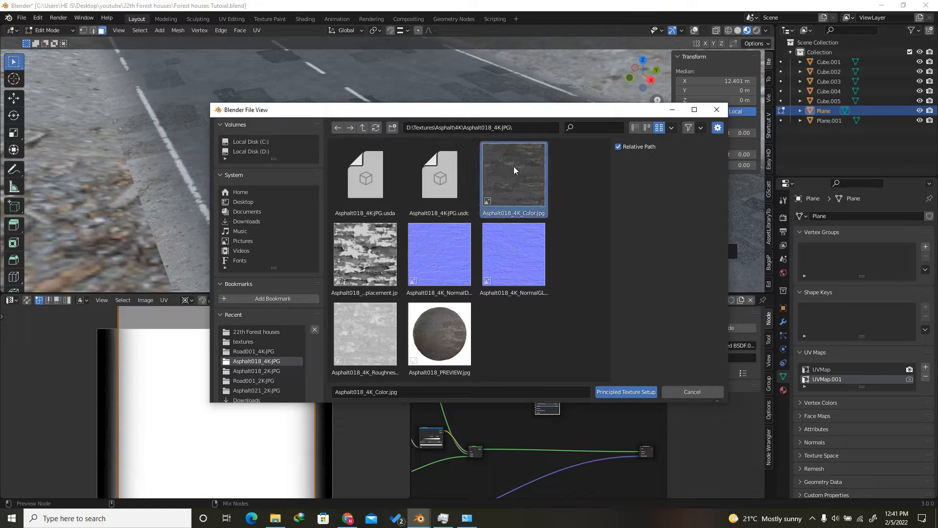
{"action": "left_click", "coordinate": [513, 265], "text": "ctrl"}
{"action": "left_click", "coordinate": [339, 334], "text": "ctrl"}
{"action": "left_click", "coordinate": [347, 260], "text": "ctrl"}
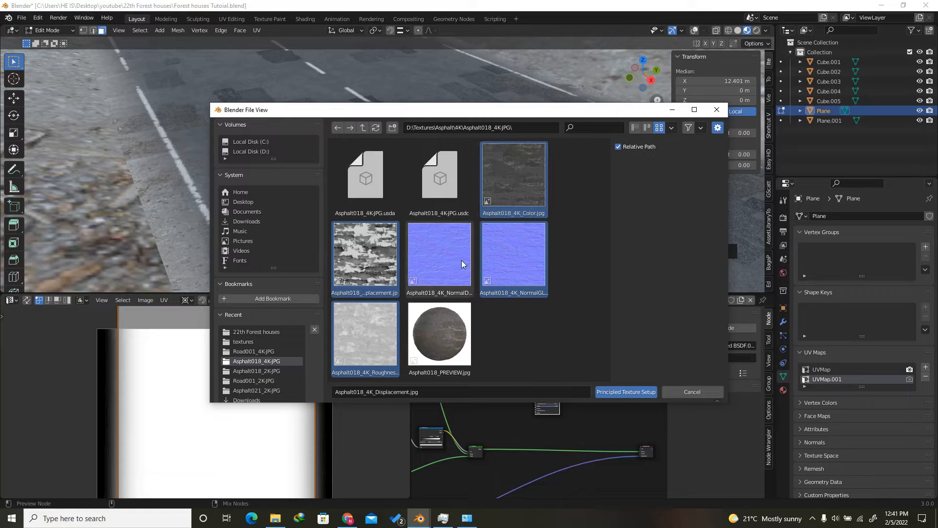
{"action": "left_click", "coordinate": [628, 392]}
Arrange the new asphalt texture nodes and their Principled BSDF above the main link, and move Material Output farther away
{"action": "scroll", "coordinate": [574, 376], "scroll_direction": "down", "scroll_amount": 3}
{"action": "key", "text": "g"}
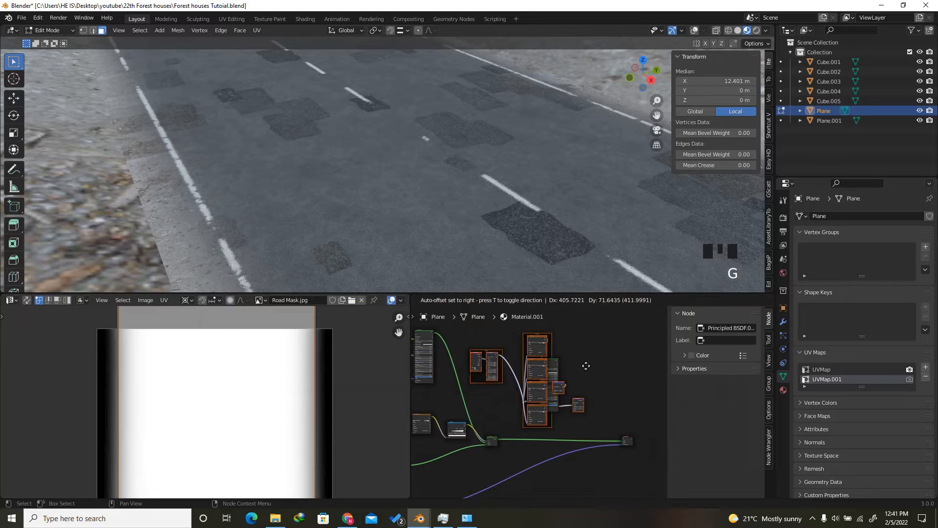
{"action": "left_click", "coordinate": [571, 373]}
{"action": "scroll", "coordinate": [570, 373], "scroll_direction": "up", "scroll_amount": 3}
{"action": "left_click", "coordinate": [571, 373]}
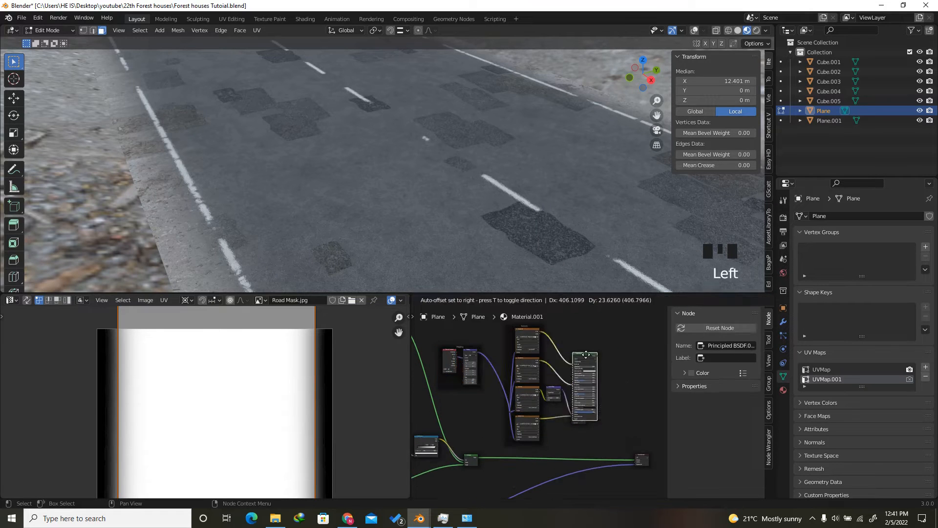
{"action": "scroll", "coordinate": [600, 421], "scroll_direction": "down", "scroll_amount": 6}
{"action": "scroll", "coordinate": [601, 421], "scroll_direction": "up", "scroll_amount": 4}
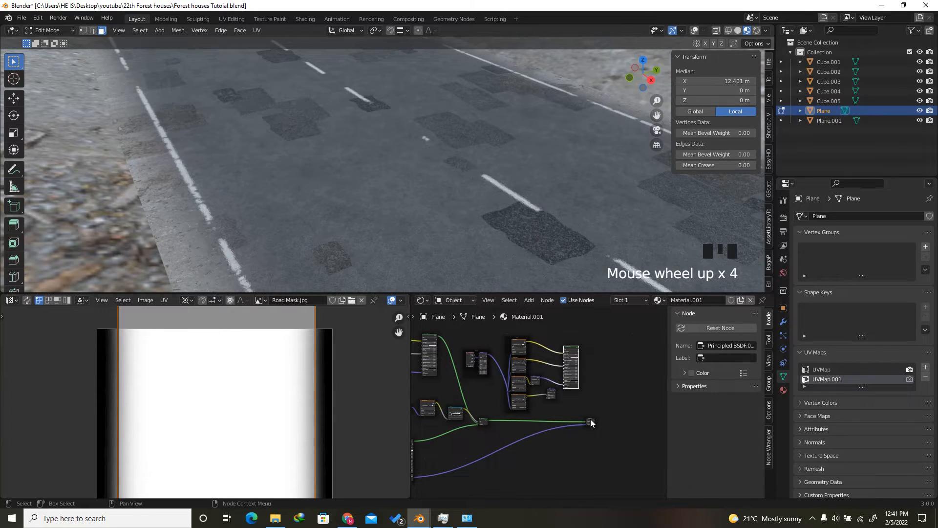
{"action": "left_click_drag", "start_coordinate": [591, 422], "coordinate": [655, 424]}
{"action": "scroll", "coordinate": [586, 425], "scroll_direction": "down", "scroll_amount": 6}
{"action": "scroll", "coordinate": [520, 427], "scroll_direction": "up", "scroll_amount": 10}
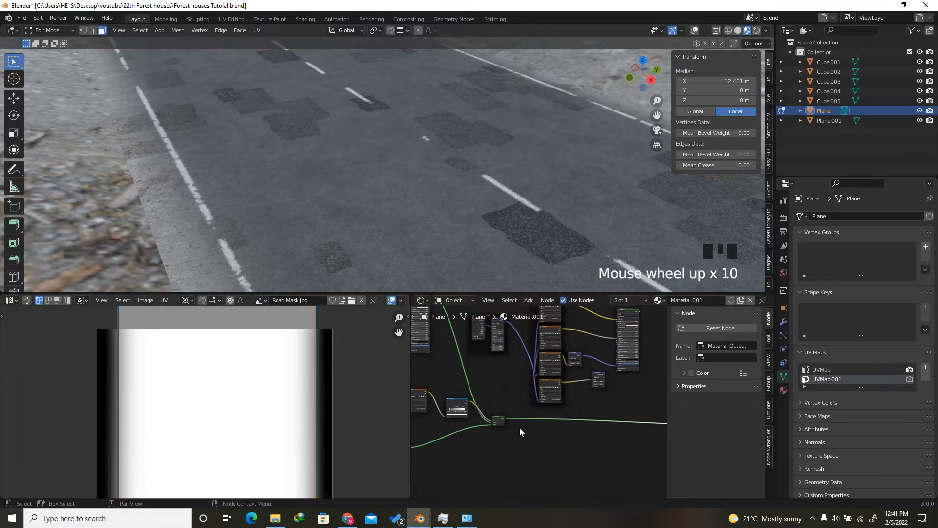
Duplicate the Mix Shader and place the copy just before the Material Output node
{"action": "scroll", "coordinate": [493, 411], "scroll_direction": "up", "scroll_amount": 7}
{"action": "scroll", "coordinate": [448, 412], "scroll_direction": "down", "scroll_amount": 14}
{"action": "left_click", "coordinate": [445, 419]}
{"action": "scroll", "coordinate": [457, 419], "scroll_direction": "up", "scroll_amount": 3}
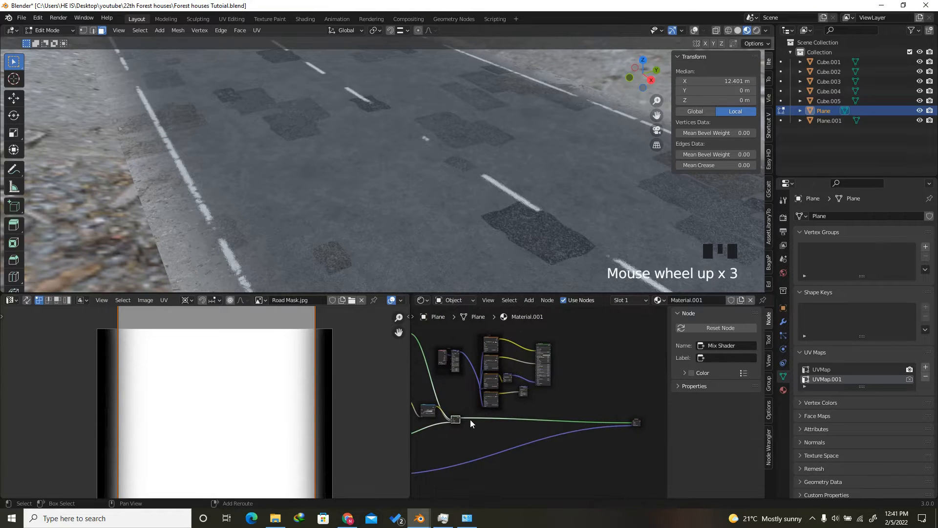
{"action": "key", "text": "shift+d"}
{"action": "left_click", "coordinate": [578, 410]}
{"action": "scroll", "coordinate": [577, 411], "scroll_direction": "up", "scroll_amount": 4}
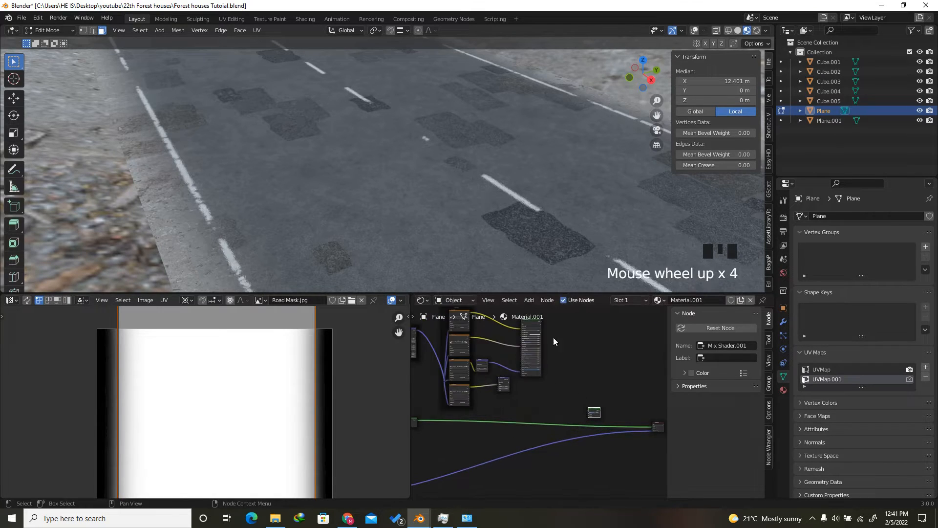
Connect the asphalt Principled BSDF to the duplicated Mix Shader's first Shader input and the original Mix Shader to its second
{"action": "scroll", "coordinate": [530, 359], "scroll_direction": "down", "scroll_amount": 3}
{"action": "scroll", "coordinate": [539, 325], "scroll_direction": "up", "scroll_amount": 3}
{"action": "left_click_drag", "start_coordinate": [531, 325], "coordinate": [599, 450]}
{"action": "scroll", "coordinate": [606, 430], "scroll_direction": "down", "scroll_amount": 4}
{"action": "scroll", "coordinate": [617, 403], "scroll_direction": "up", "scroll_amount": 5}
{"action": "scroll", "coordinate": [439, 440], "scroll_direction": "down", "scroll_amount": 6}
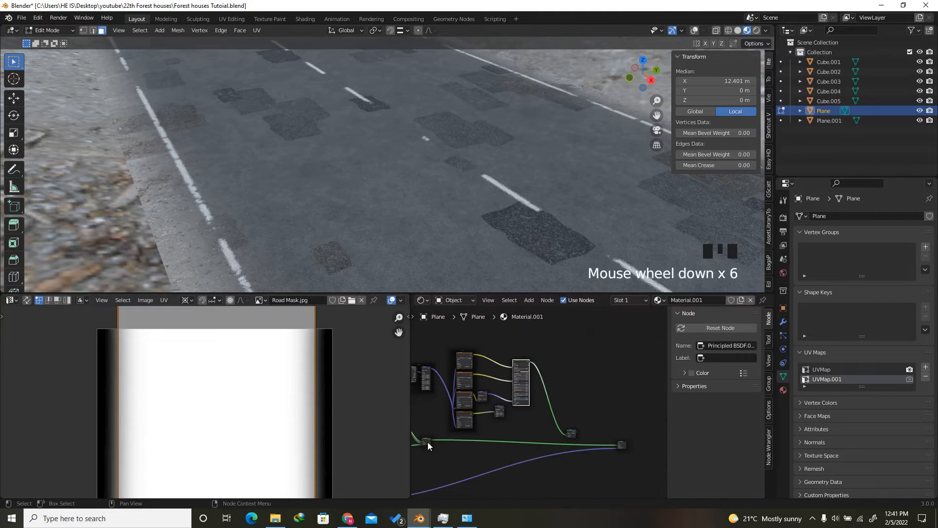
{"action": "scroll", "coordinate": [428, 442], "scroll_direction": "up", "scroll_amount": 2}
{"action": "left_click_drag", "start_coordinate": [429, 439], "coordinate": [589, 436]}
{"action": "scroll", "coordinate": [592, 434], "scroll_direction": "up", "scroll_amount": 12}
{"action": "scroll", "coordinate": [576, 415], "scroll_direction": "down", "scroll_amount": 5}
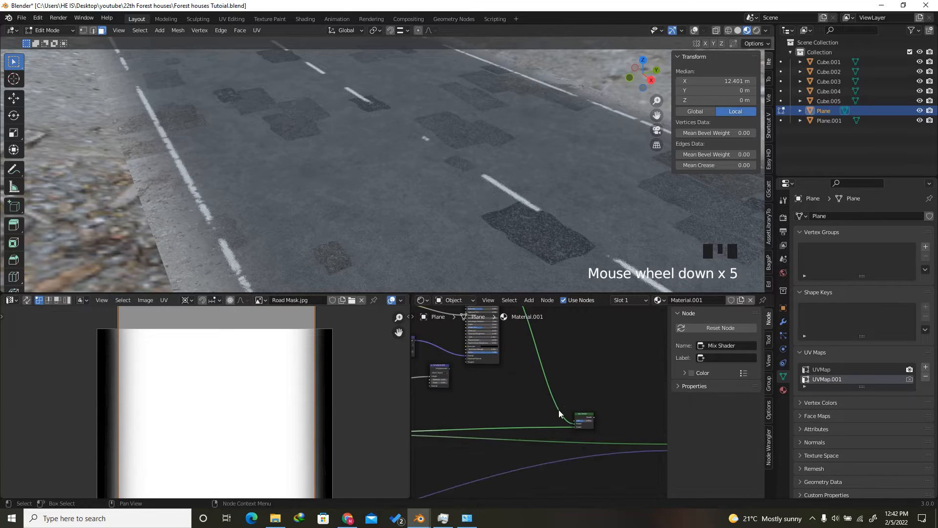
Connect the duplicated Mix Shader's output to the Material Output's Surface input
{"action": "scroll", "coordinate": [558, 409], "scroll_direction": "down", "scroll_amount": 5}
{"action": "scroll", "coordinate": [550, 421], "scroll_direction": "up", "scroll_amount": 10}
{"action": "scroll", "coordinate": [532, 418], "scroll_direction": "down", "scroll_amount": 3}
{"action": "left_click_drag", "start_coordinate": [542, 414], "coordinate": [636, 444]}
{"action": "scroll", "coordinate": [542, 422], "scroll_direction": "down", "scroll_amount": 6}
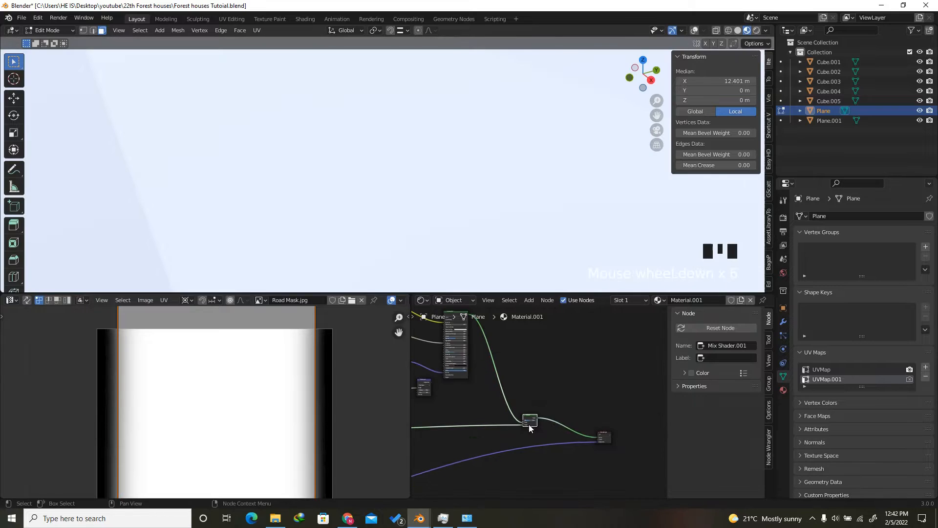
{"action": "scroll", "coordinate": [552, 406], "scroll_direction": "down", "scroll_amount": 4}
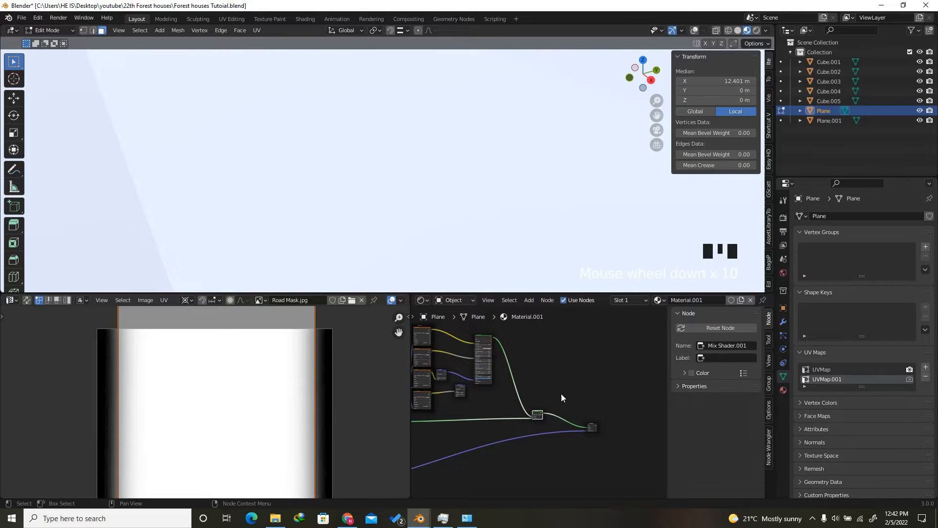
Add a Musgrave Texture node and place it beside the second Mix Shader, below the asphalt Principled BSDF
{"action": "key", "text": "shift+a"}
{"action": "left_click", "coordinate": [547, 386]}
{"action": "type", "text": "mu"}
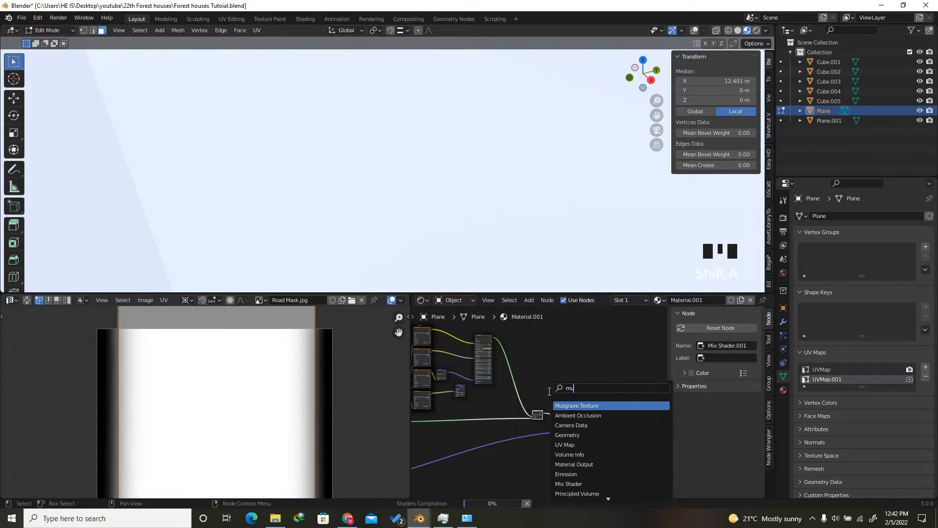
{"action": "key", "text": "Return"}
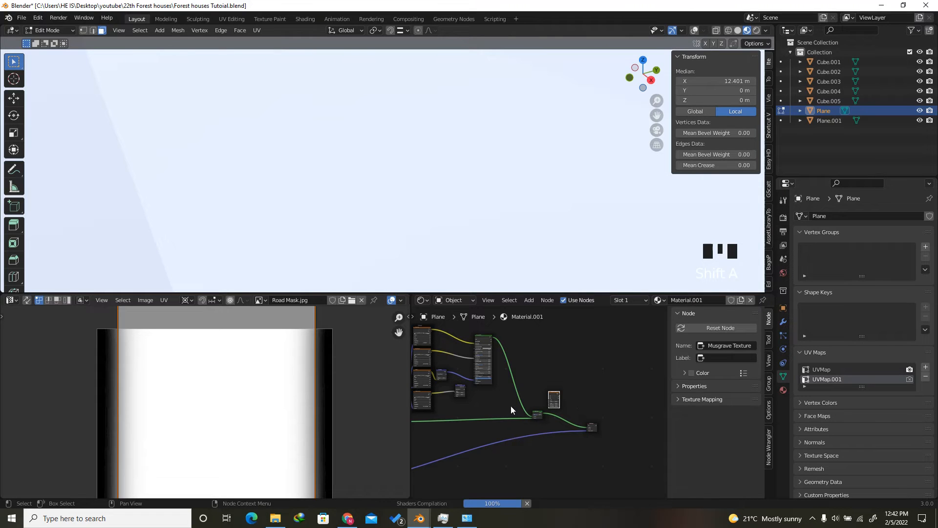
{"action": "scroll", "coordinate": [557, 393], "scroll_direction": "up", "scroll_amount": 12}
{"action": "scroll", "coordinate": [592, 395], "scroll_direction": "down", "scroll_amount": 7}
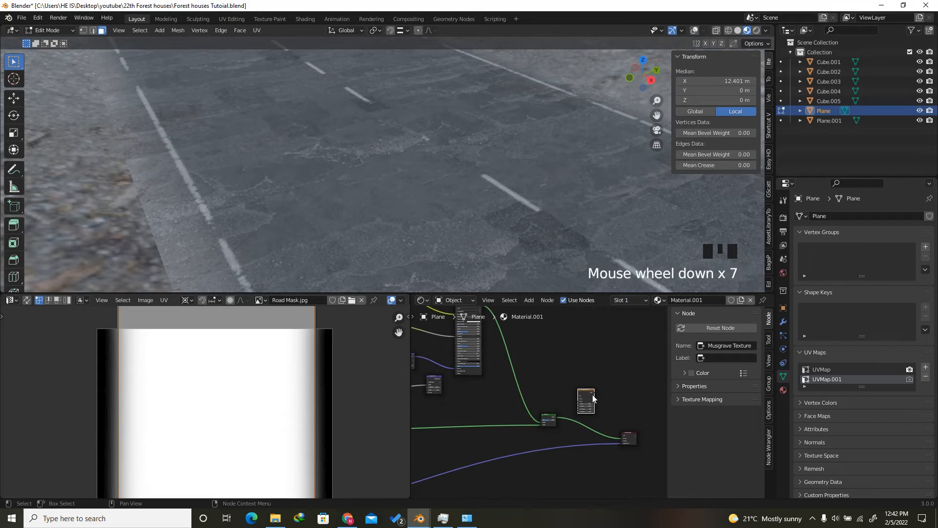
{"action": "scroll", "coordinate": [591, 396], "scroll_direction": "up", "scroll_amount": 5}
{"action": "scroll", "coordinate": [591, 396], "scroll_direction": "up", "scroll_amount": 3}
{"action": "left_click_drag", "start_coordinate": [591, 396], "coordinate": [442, 406]}
{"action": "scroll", "coordinate": [538, 197], "scroll_direction": "down", "scroll_amount": 1}
{"action": "scroll", "coordinate": [537, 197], "scroll_direction": "down", "scroll_amount": 1}
{"action": "scroll", "coordinate": [526, 213], "scroll_direction": "up", "scroll_amount": 2}
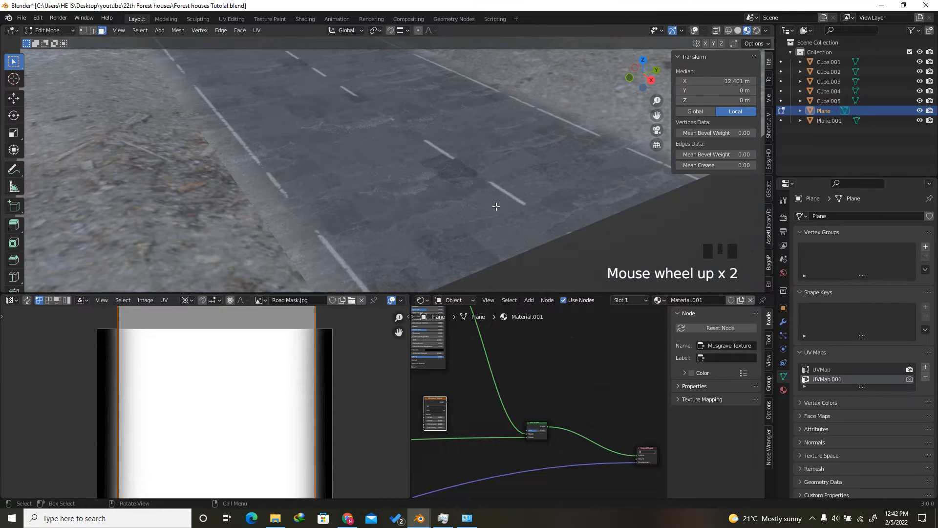
Connect the Musgrave Texture's Height output to the second Mix Shader's Fac input
{"action": "scroll", "coordinate": [452, 415], "scroll_direction": "up", "scroll_amount": 7}
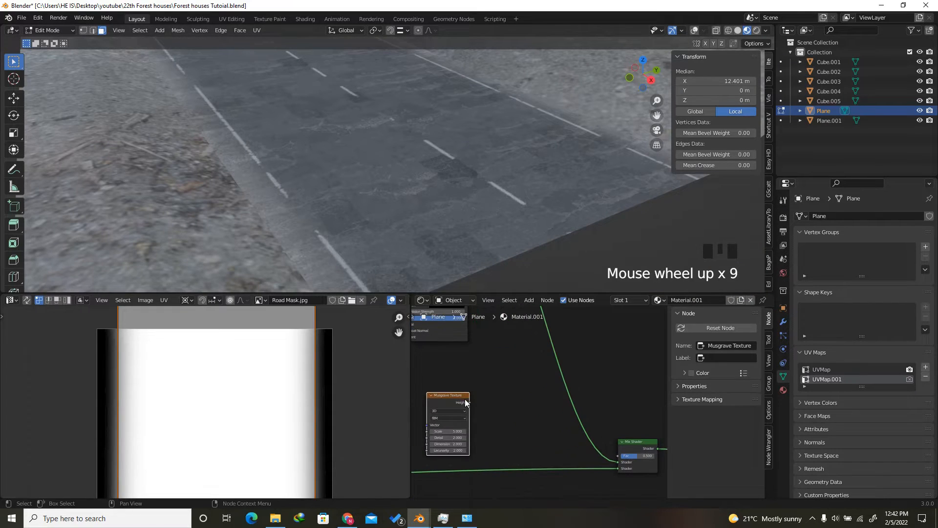
{"action": "left_click_drag", "start_coordinate": [471, 403], "coordinate": [621, 456]}
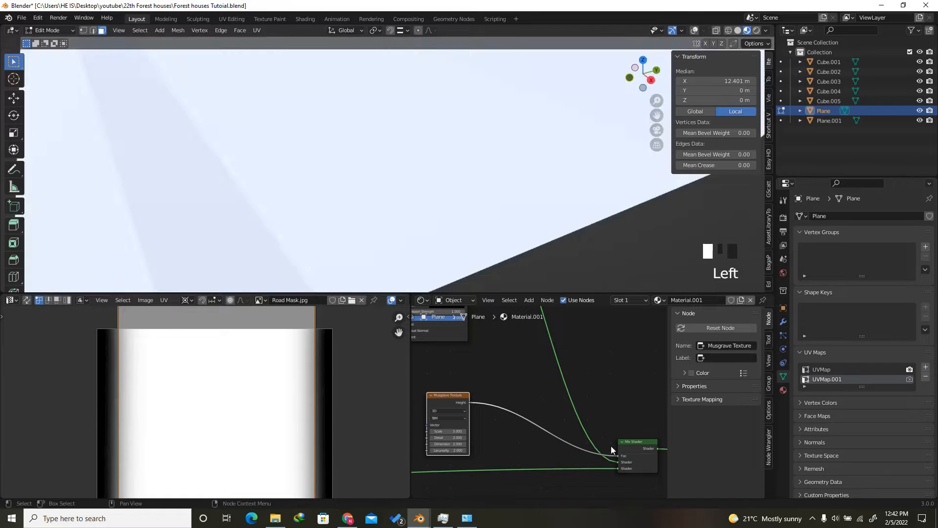
{"action": "scroll", "coordinate": [615, 408], "scroll_direction": "down", "scroll_amount": 2}
{"action": "scroll", "coordinate": [467, 230], "scroll_direction": "down", "scroll_amount": 2}
{"action": "scroll", "coordinate": [493, 410], "scroll_direction": "up", "scroll_amount": 4}
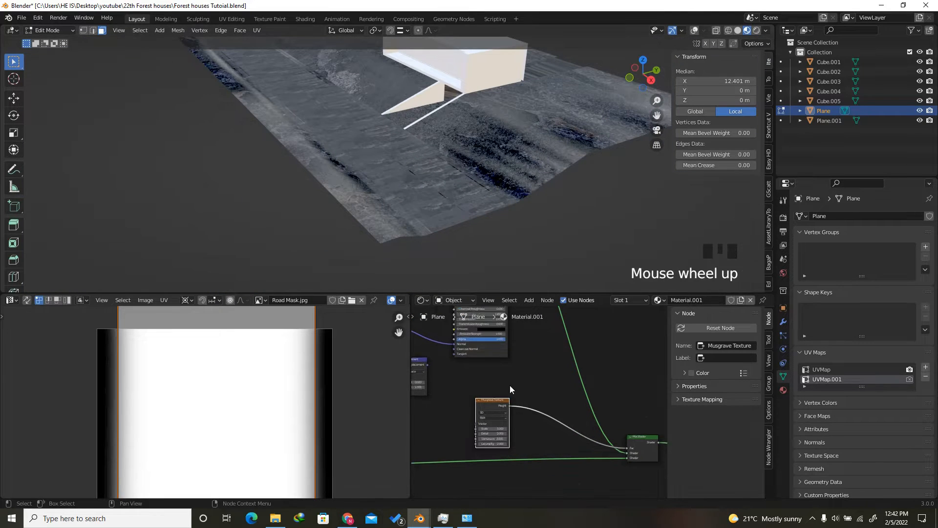
Shift the Musgrave Texture node slightly and preview its black-and-white output on the plane
{"action": "left_click_drag", "start_coordinate": [495, 399], "coordinate": [518, 398]}
{"action": "left_click", "coordinate": [519, 400], "text": "ctrl+shift"}
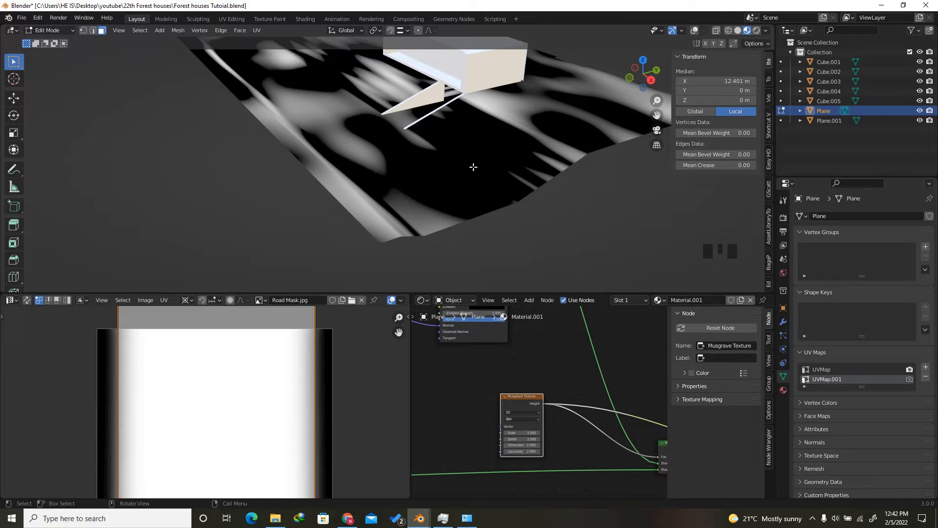
{"action": "scroll", "coordinate": [438, 212], "scroll_direction": "up", "scroll_amount": 3}
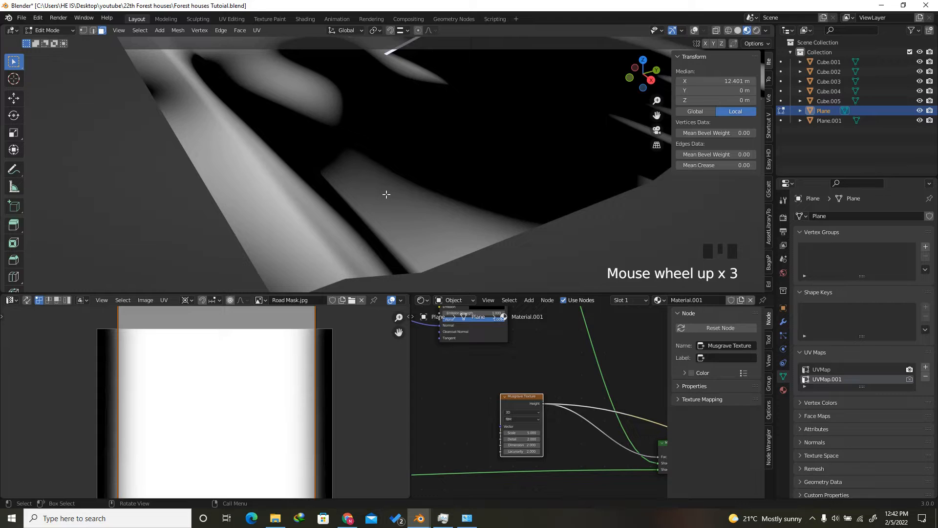
{"action": "scroll", "coordinate": [525, 391], "scroll_direction": "down", "scroll_amount": 6}
{"action": "scroll", "coordinate": [513, 416], "scroll_direction": "up", "scroll_amount": 10}
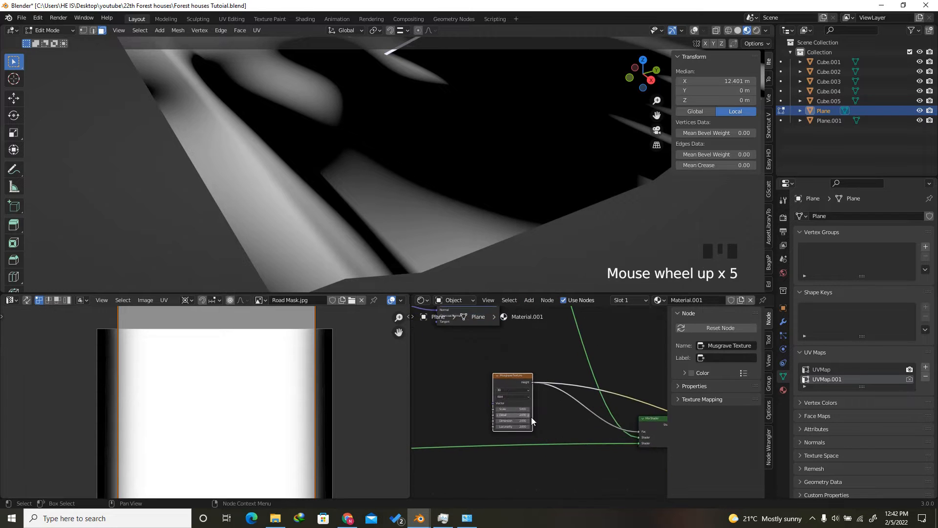
Set the Musgrave Texture's Dimension to 0 and its Detail to 16
{"action": "scroll", "coordinate": [508, 412], "scroll_direction": "up", "scroll_amount": 2}
{"action": "left_click", "coordinate": [511, 427]}
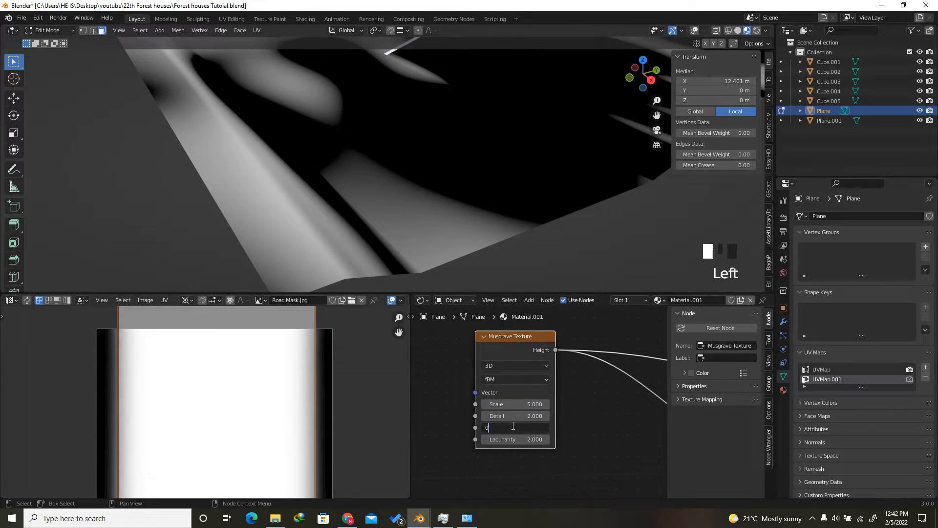
{"action": "key", "text": "Return"}
{"action": "scroll", "coordinate": [473, 177], "scroll_direction": "down", "scroll_amount": 3}
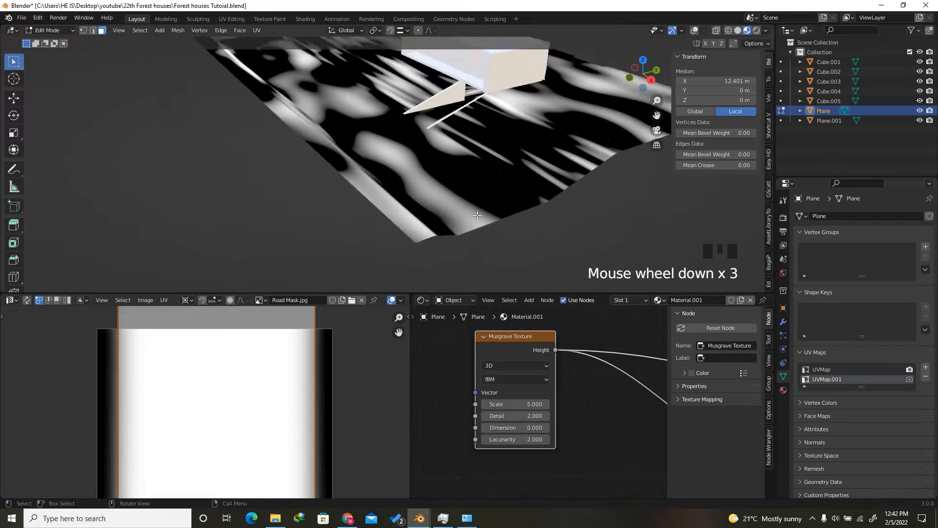
{"action": "scroll", "coordinate": [473, 178], "scroll_direction": "up", "scroll_amount": 1}
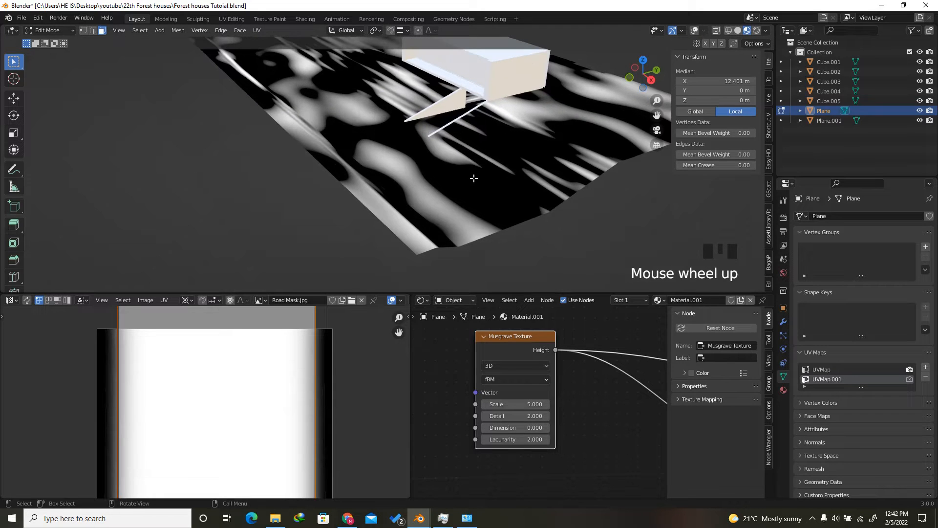
{"action": "left_click", "coordinate": [524, 412]}
{"action": "type", "text": "16"}
{"action": "key", "text": "Return"}
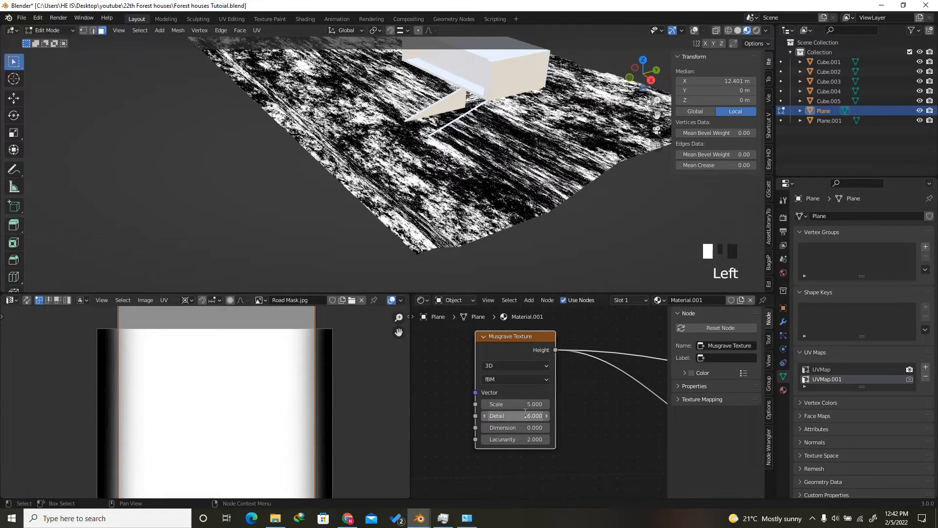
{"action": "scroll", "coordinate": [573, 377], "scroll_direction": "down", "scroll_amount": 14}
{"action": "left_click", "coordinate": [523, 380]}
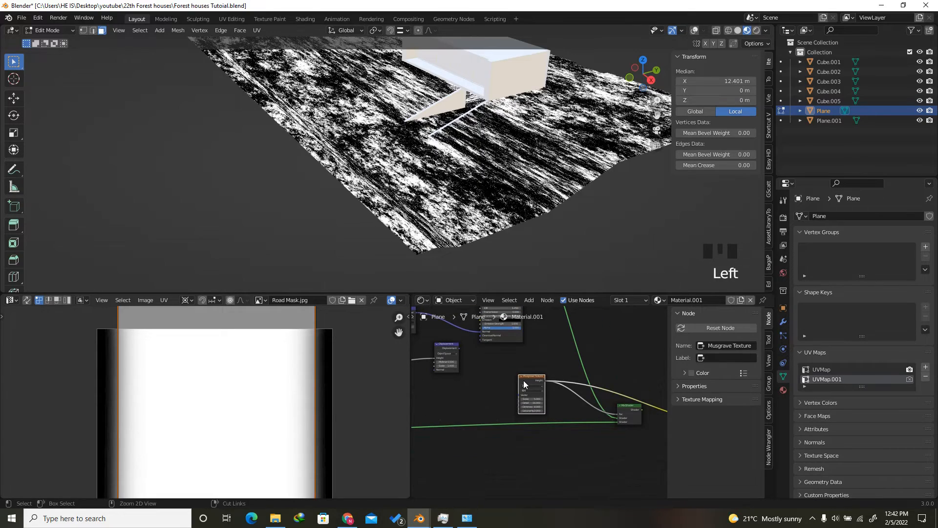
Add Texture Coordinate and Mapping nodes to the Musgrave Texture and feed the Object coordinates into the Mapping's Vector
{"action": "key", "text": "ctrl+t"}
{"action": "scroll", "coordinate": [505, 387], "scroll_direction": "up", "scroll_amount": 3}
{"action": "scroll", "coordinate": [505, 387], "scroll_direction": "up", "scroll_amount": 10}
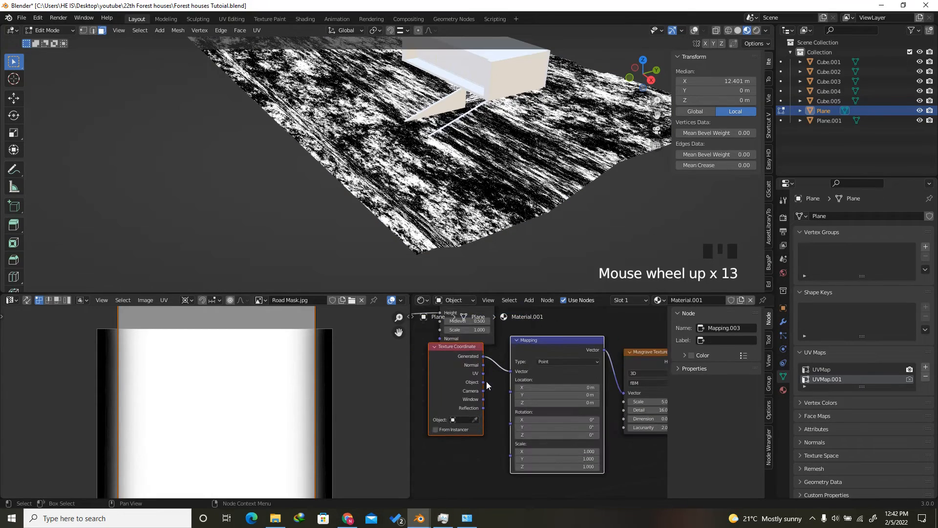
{"action": "left_click_drag", "start_coordinate": [483, 382], "coordinate": [509, 376]}
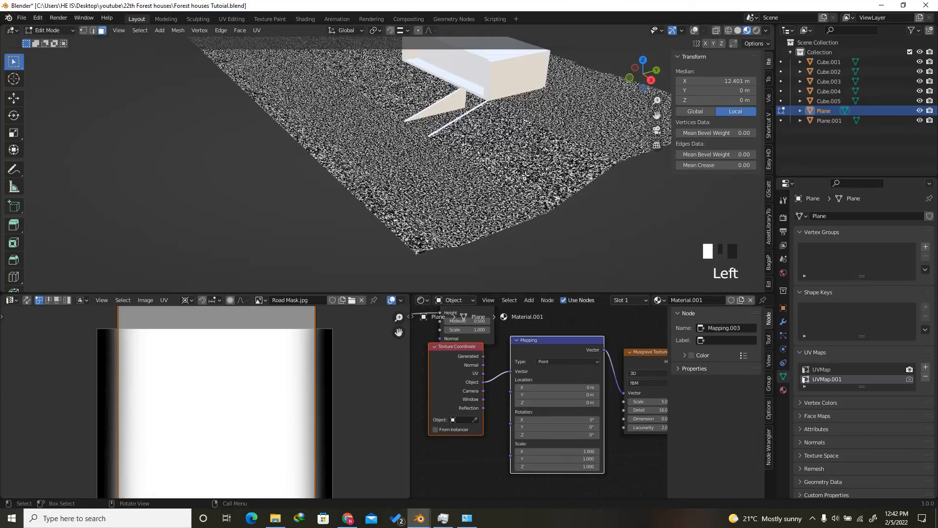
Set the Musgrave Texture's Scale to 0.5
{"action": "scroll", "coordinate": [526, 175], "scroll_direction": "down", "scroll_amount": 3}
{"action": "left_click_drag", "start_coordinate": [644, 74], "coordinate": [637, 96]}
{"action": "scroll", "coordinate": [532, 196], "scroll_direction": "up", "scroll_amount": 8}
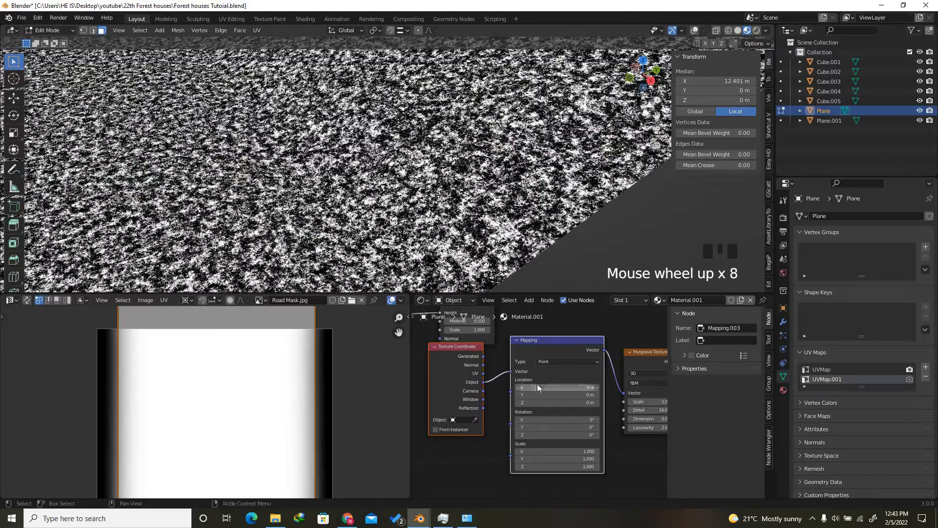
{"action": "scroll", "coordinate": [537, 387], "scroll_direction": "down", "scroll_amount": 6}
{"action": "scroll", "coordinate": [527, 420], "scroll_direction": "up", "scroll_amount": 5}
{"action": "scroll", "coordinate": [527, 420], "scroll_direction": "down", "scroll_amount": 6}
{"action": "scroll", "coordinate": [533, 427], "scroll_direction": "up", "scroll_amount": 6}
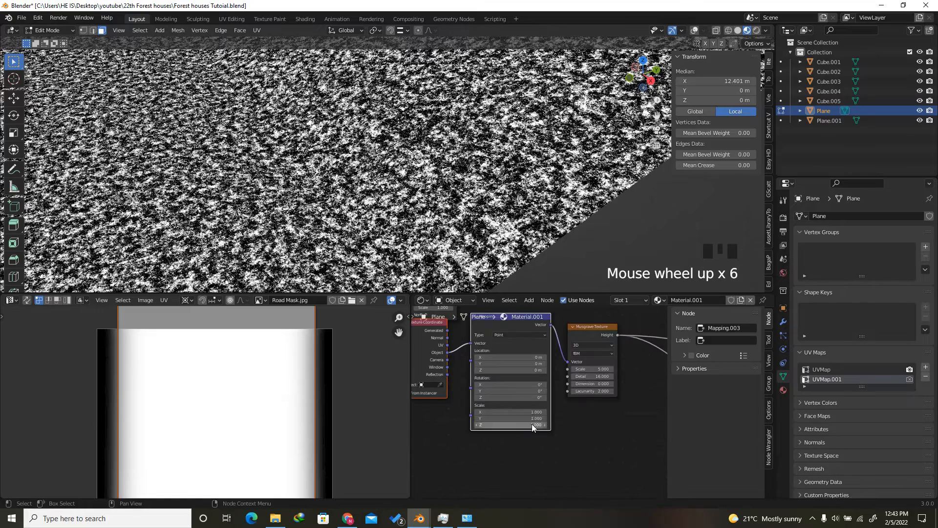
{"action": "scroll", "coordinate": [532, 428], "scroll_direction": "up", "scroll_amount": 3}
{"action": "left_click", "coordinate": [608, 355]}
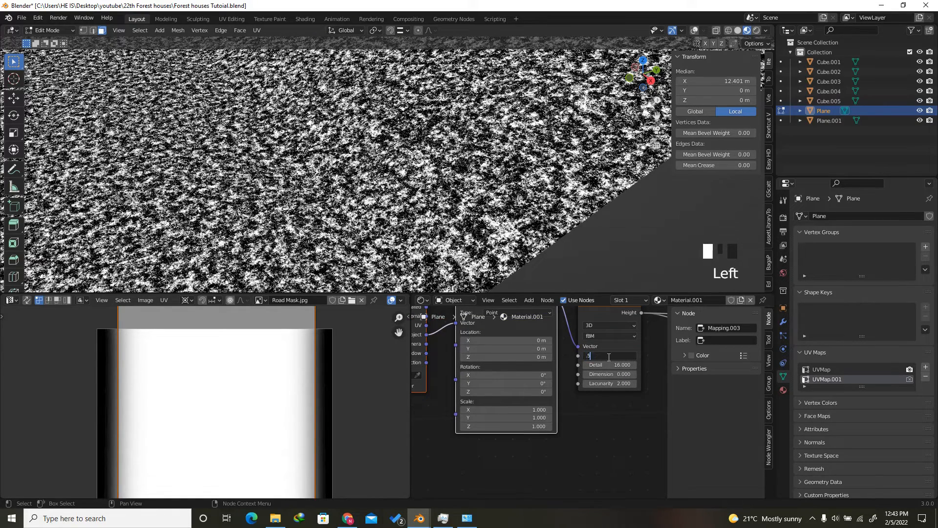
{"action": "type", "text": ".5"}
{"action": "key", "text": "Return"}
{"action": "scroll", "coordinate": [494, 250], "scroll_direction": "down", "scroll_amount": 3}
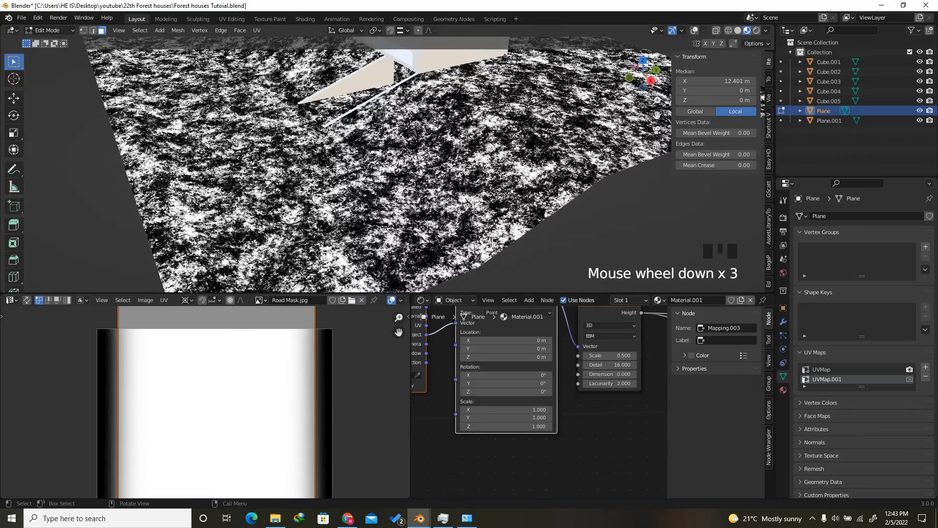
Set the Mapping node's X, Y and Z Scale to 0.5 and the Musgrave Texture's Scale to 0.1
{"action": "scroll", "coordinate": [539, 416], "scroll_direction": "up", "scroll_amount": 5}
{"action": "left_click", "coordinate": [539, 410]}
{"action": "scroll", "coordinate": [539, 410], "scroll_direction": "up", "scroll_amount": 2}
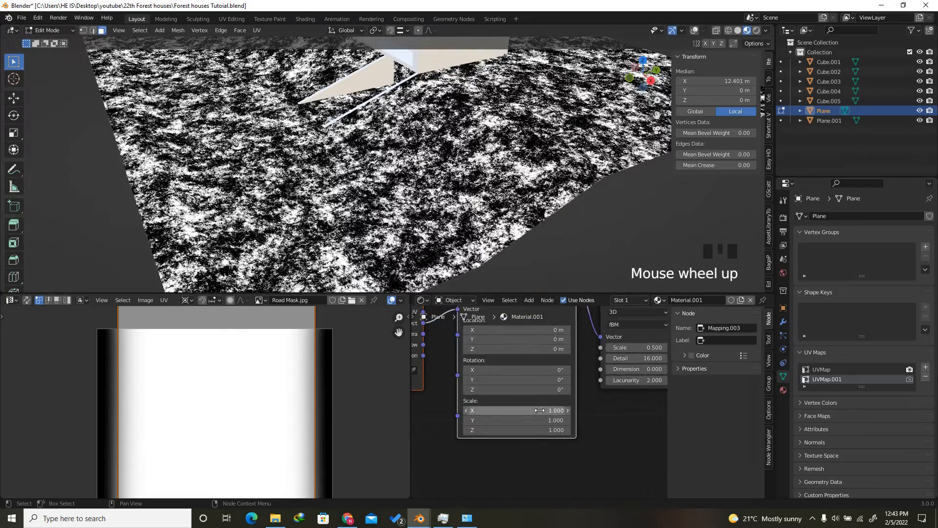
{"action": "mouse_move", "coordinate": [472, 410]}
{"action": "left_mouse_down"}
{"action": "mouse_move", "coordinate": [472, 430]}
{"action": "mouse_move", "coordinate": [473, 408]}
{"action": "left_mouse_up"}
{"action": "scroll", "coordinate": [508, 432], "scroll_direction": "down", "scroll_amount": 4}
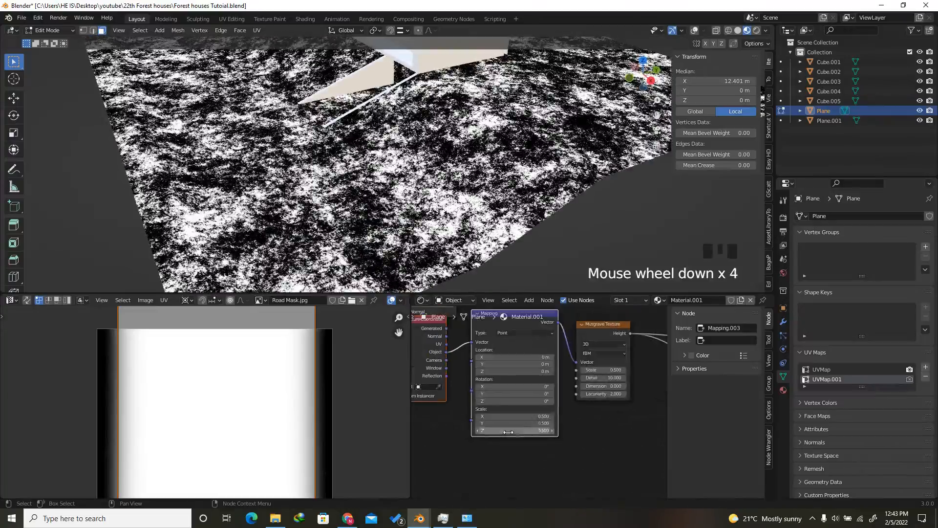
{"action": "left_click", "coordinate": [609, 370]}
{"action": "key", "text": "Return"}
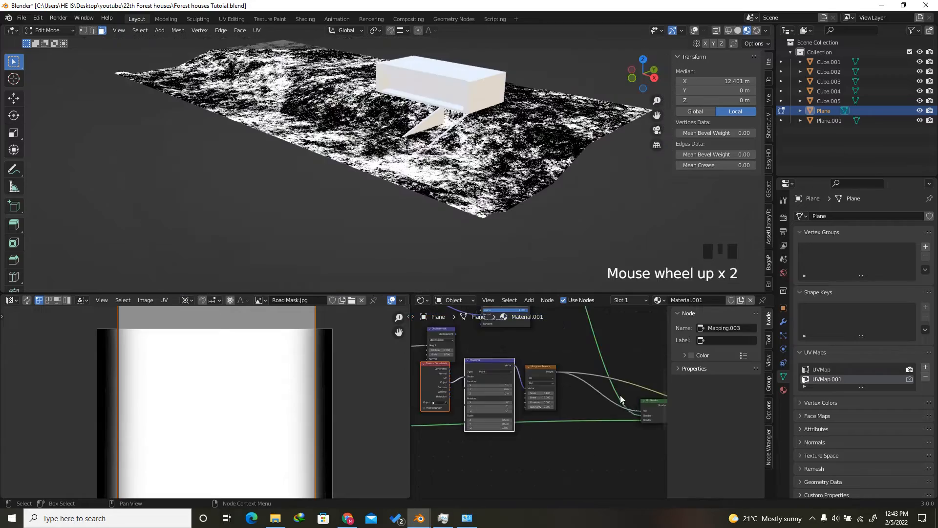
Preview the second Mix Shader's output on the plane and view the blended road closer
{"action": "scroll", "coordinate": [592, 394], "scroll_direction": "down", "scroll_amount": 4}
{"action": "scroll", "coordinate": [593, 395], "scroll_direction": "up", "scroll_amount": 5}
{"action": "left_click", "coordinate": [592, 394], "text": "ctrl+shift"}
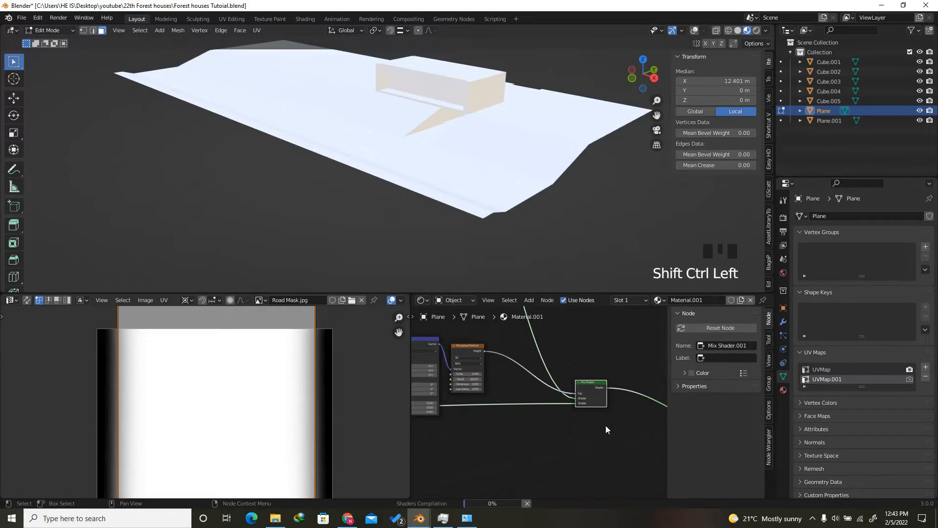
{"action": "scroll", "coordinate": [538, 122], "scroll_direction": "up", "scroll_amount": 3}
{"action": "left_click_drag", "start_coordinate": [643, 73], "coordinate": [620, 78]}
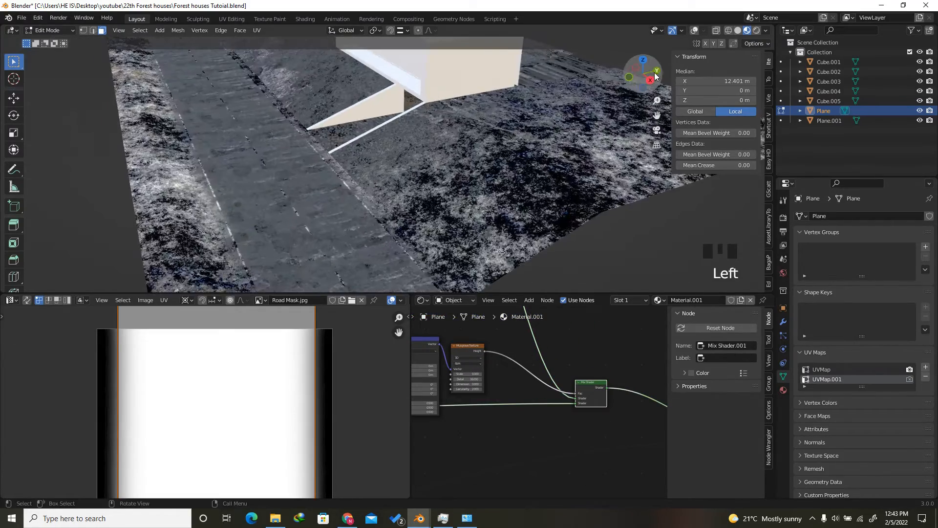
Show the viewport overlays and invert the road face selection so the surrounding terrain faces are selected instead
{"action": "left_click", "coordinate": [694, 31]}
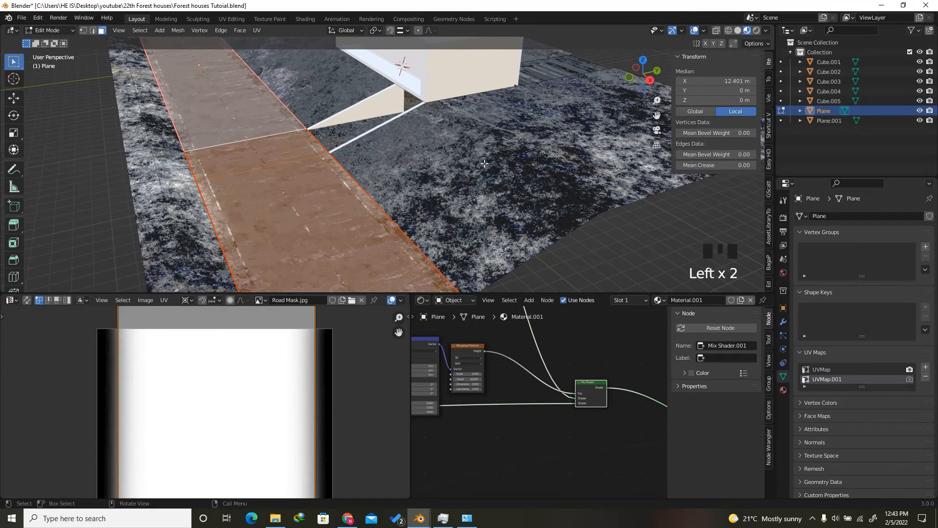
{"action": "left_click", "coordinate": [465, 192]}
{"action": "key", "text": "ctrl+z"}
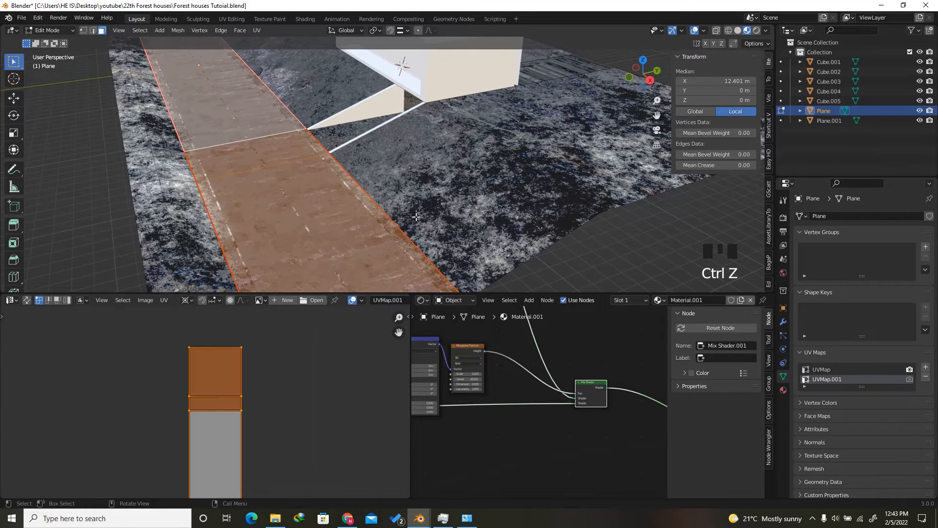
{"action": "scroll", "coordinate": [415, 217], "scroll_direction": "down", "scroll_amount": 3}
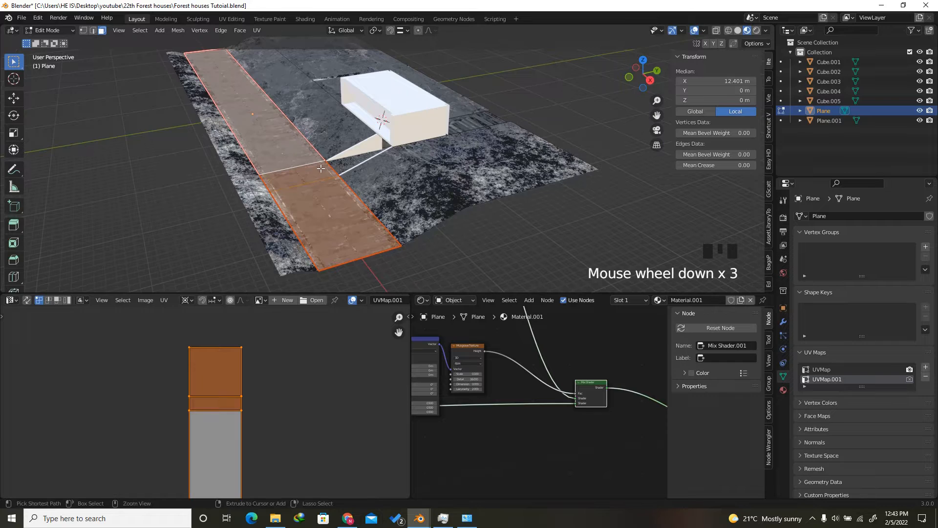
{"action": "key", "text": "ctrl+i"}
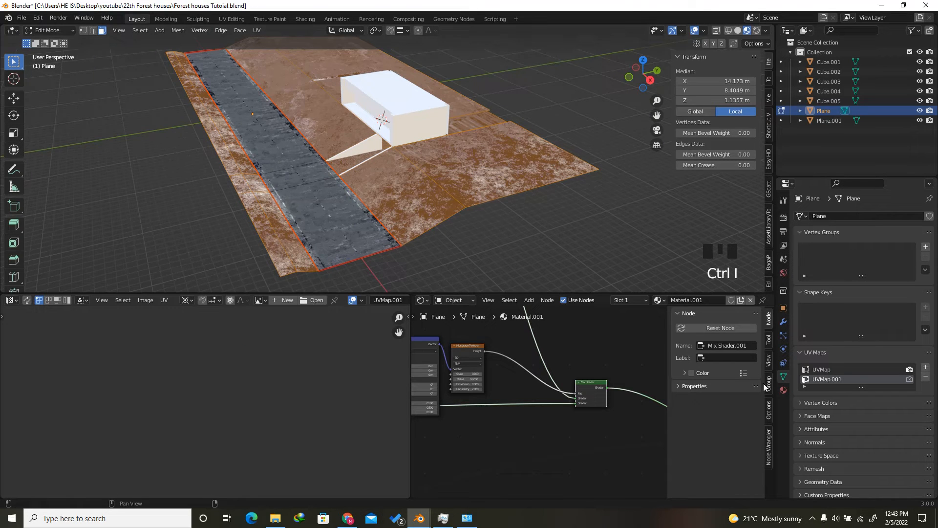
Add a second, empty material slot to the plane and assign it to the selected terrain faces
{"action": "left_click", "coordinate": [783, 390]}
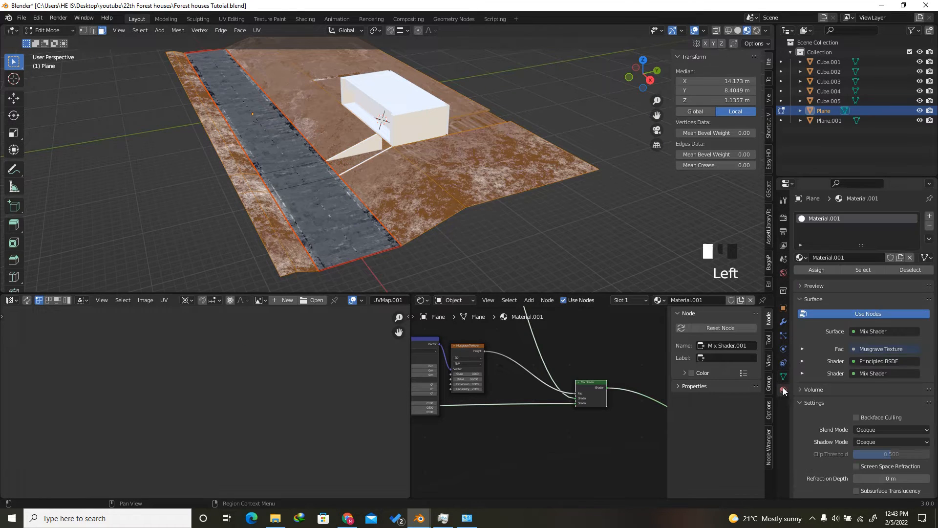
{"action": "left_click", "coordinate": [928, 218]}
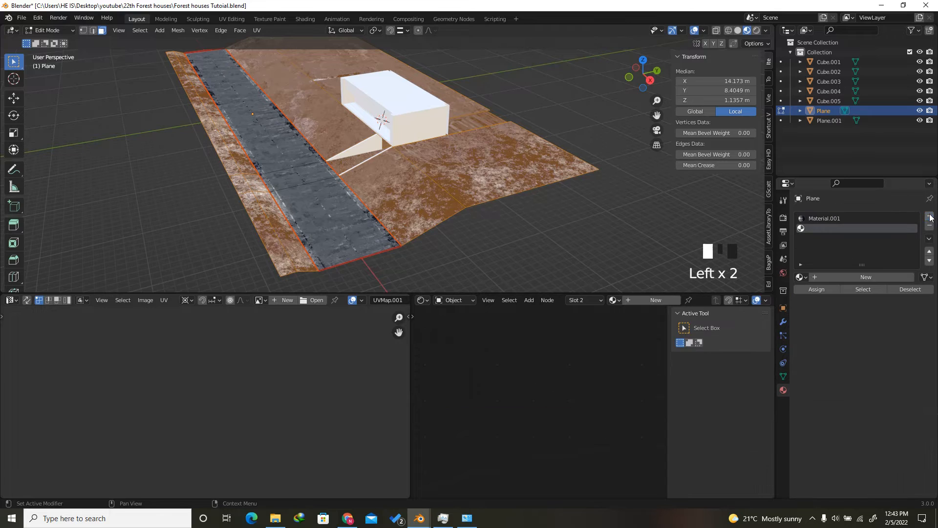
{"action": "left_click", "coordinate": [816, 289]}
Hide the viewport overlays and examine the road surface and its edges against the blank terrain
{"action": "left_click_drag", "start_coordinate": [640, 73], "coordinate": [504, 127]}
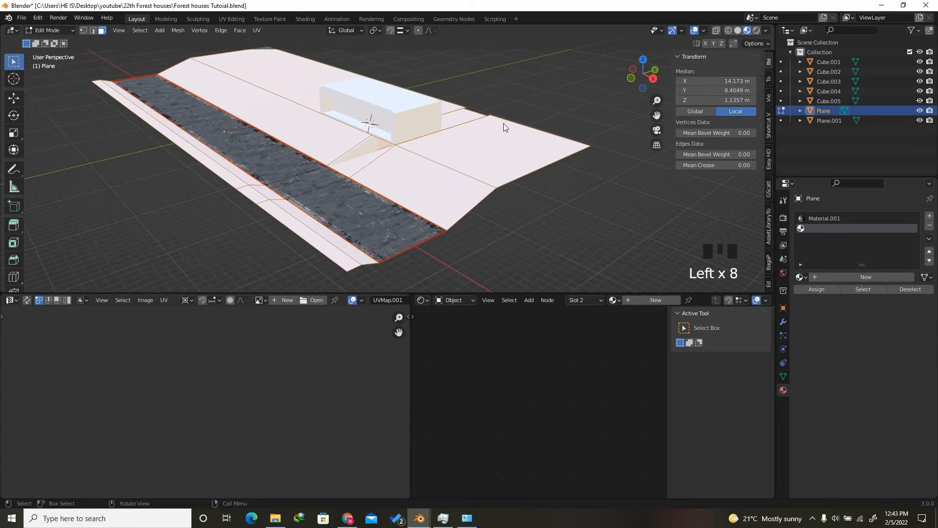
{"action": "left_click", "coordinate": [692, 31]}
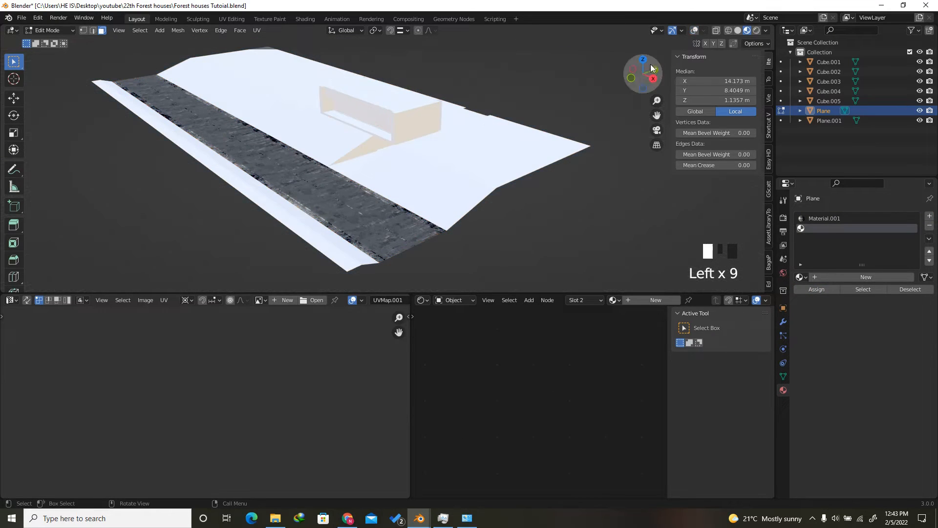
{"action": "left_click_drag", "start_coordinate": [651, 71], "coordinate": [632, 79]}
{"action": "scroll", "coordinate": [394, 252], "scroll_direction": "up", "scroll_amount": 4}
{"action": "scroll", "coordinate": [219, 216], "scroll_direction": "up", "scroll_amount": 2}
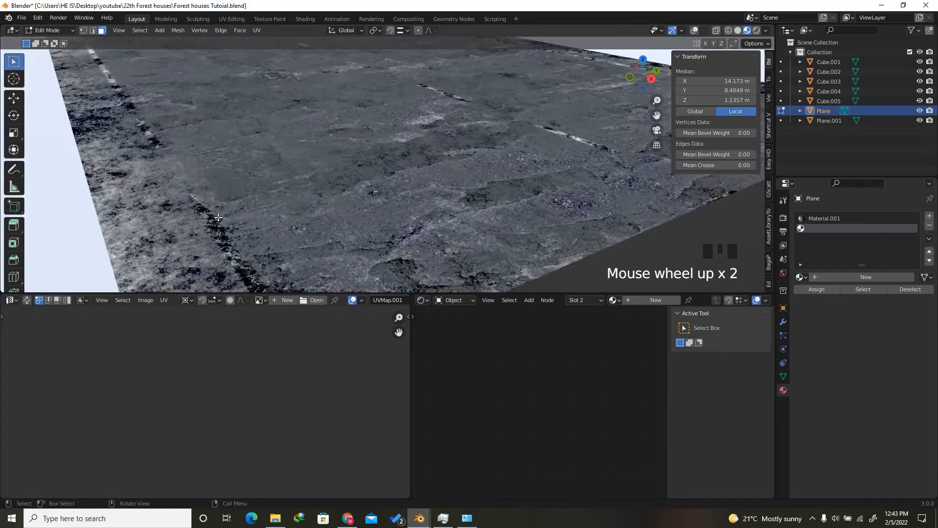
{"action": "scroll", "coordinate": [213, 223], "scroll_direction": "down", "scroll_amount": 5}
{"action": "scroll", "coordinate": [465, 168], "scroll_direction": "up", "scroll_amount": 1}
Show the overlays again and select all faces of the road strip
{"action": "left_click", "coordinate": [695, 31]}
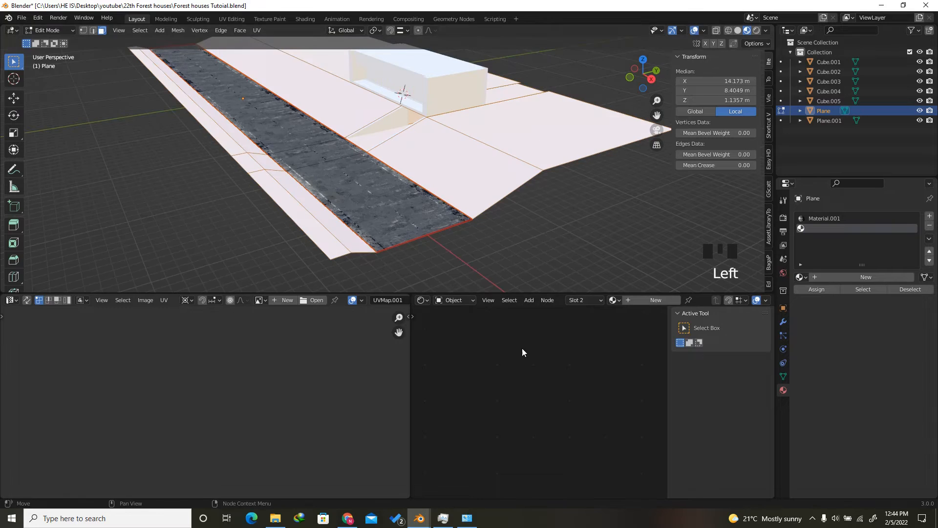
{"action": "left_click", "coordinate": [383, 198]}
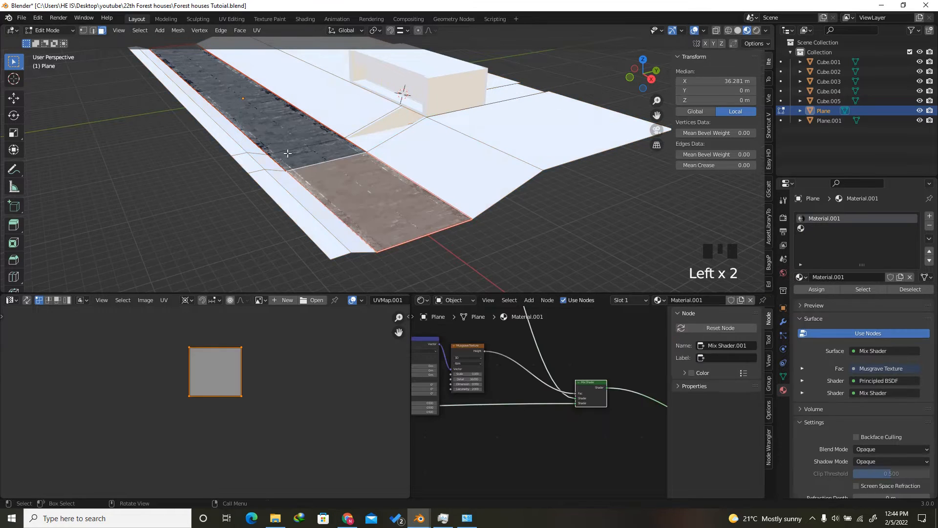
{"action": "left_click", "coordinate": [317, 151], "text": "shift"}
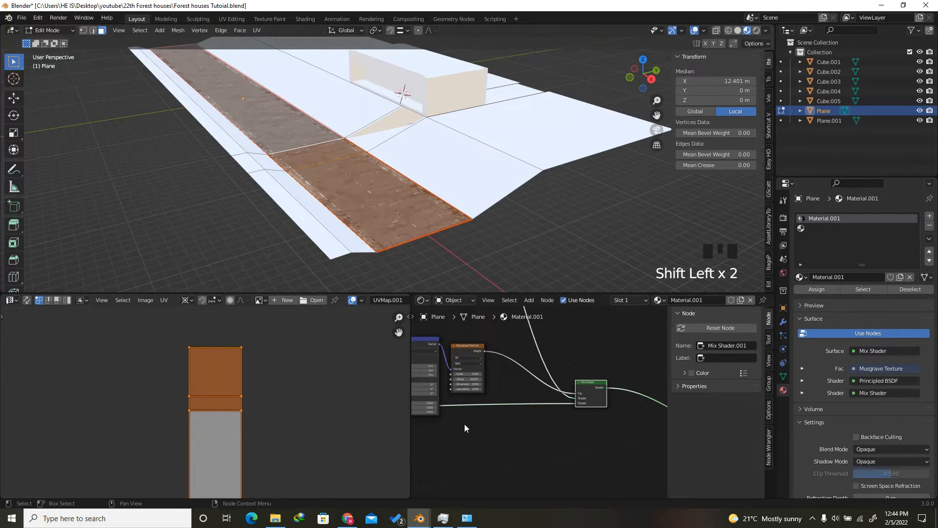
Check the Musgrave mapping nodes and examine the asphalt blending on the road close up with overlays hidden
{"action": "scroll", "coordinate": [606, 391], "scroll_direction": "down", "scroll_amount": 10}
{"action": "scroll", "coordinate": [505, 387], "scroll_direction": "up", "scroll_amount": 11}
{"action": "left_click", "coordinate": [483, 375]}
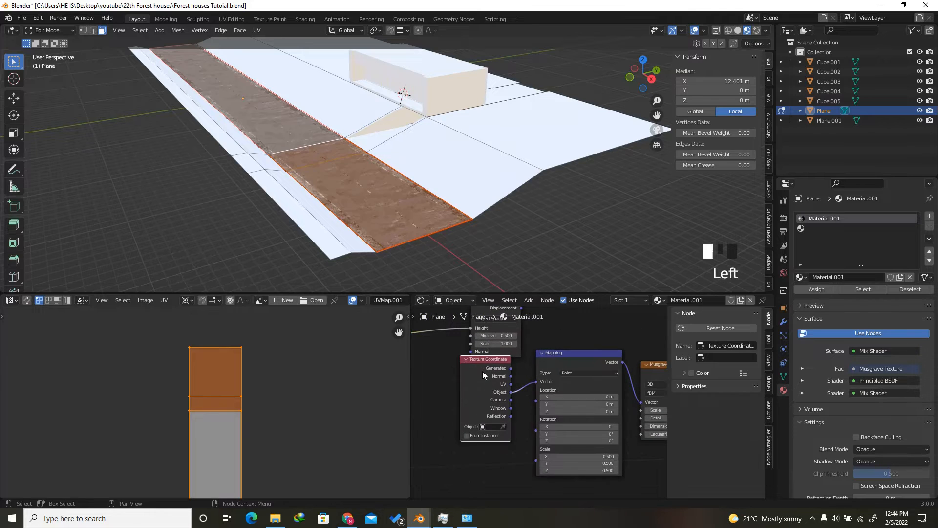
{"action": "scroll", "coordinate": [342, 187], "scroll_direction": "up", "scroll_amount": 5}
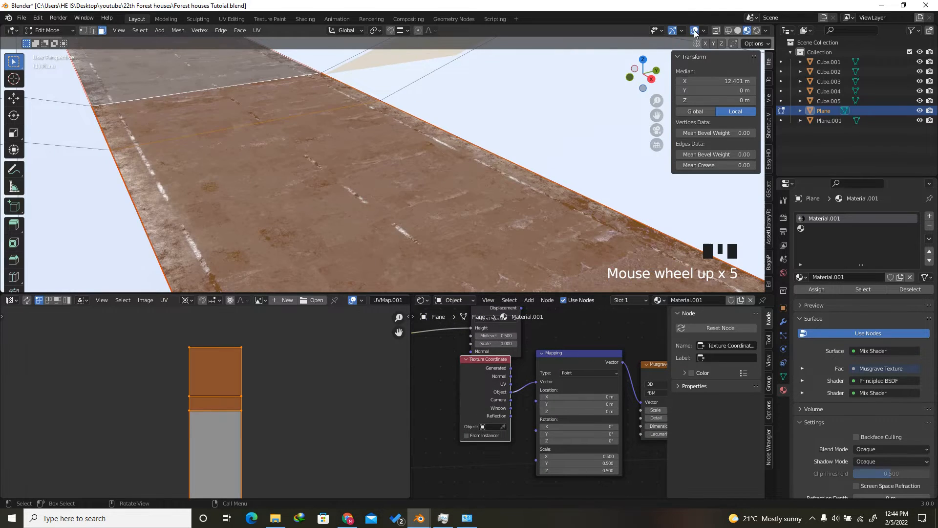
{"action": "left_click", "coordinate": [694, 32]}
{"action": "mouse_move", "coordinate": [652, 68]}
{"action": "left_mouse_down"}
{"action": "mouse_move", "coordinate": [676, 73]}
{"action": "mouse_move", "coordinate": [665, 64]}
{"action": "left_mouse_up"}
{"action": "scroll", "coordinate": [628, 235], "scroll_direction": "up", "scroll_amount": 1}
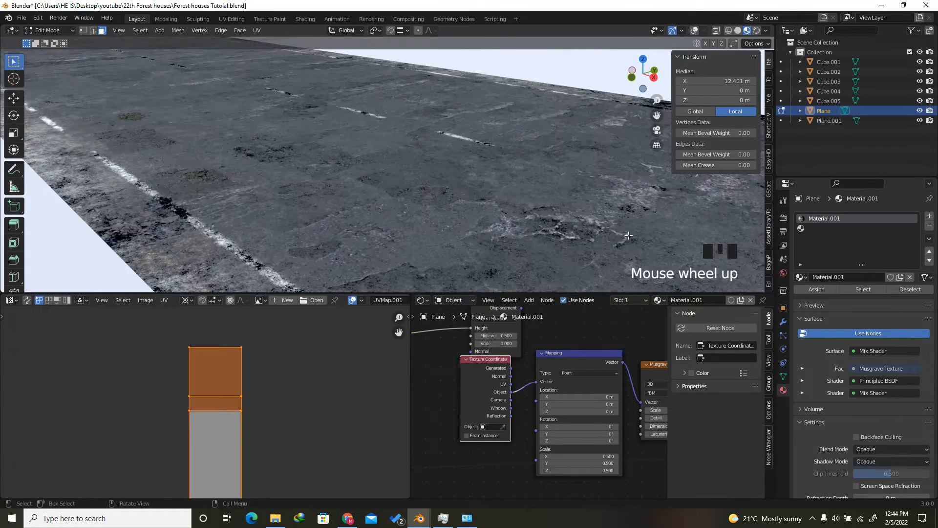
{"action": "scroll", "coordinate": [577, 439], "scroll_direction": "down", "scroll_amount": 6}
{"action": "scroll", "coordinate": [562, 420], "scroll_direction": "up", "scroll_amount": 7}
{"action": "scroll", "coordinate": [548, 398], "scroll_direction": "down", "scroll_amount": 3}
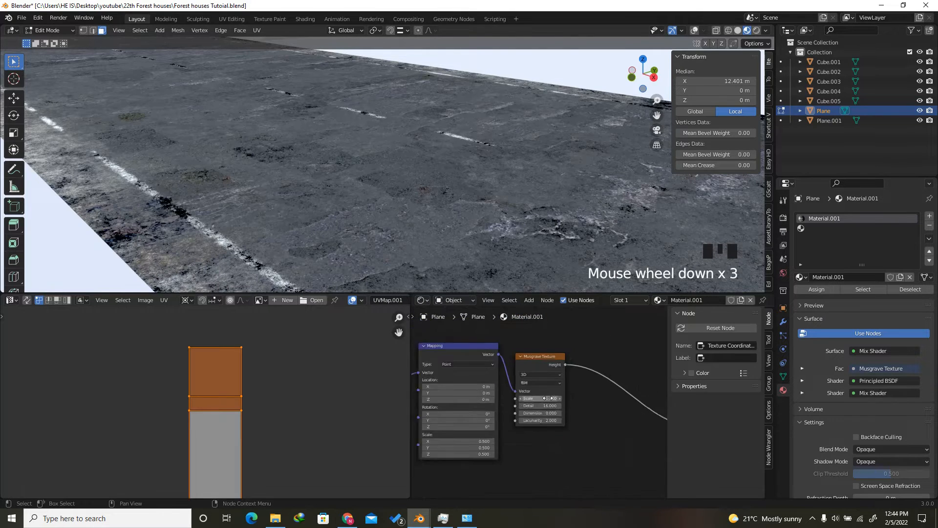
Move the Texture Coordinate, Mapping and Musgrave Texture nodes together away from the second Mix Shader to make room
{"action": "scroll", "coordinate": [579, 385], "scroll_direction": "down", "scroll_amount": 10}
{"action": "left_click", "coordinate": [488, 394]}
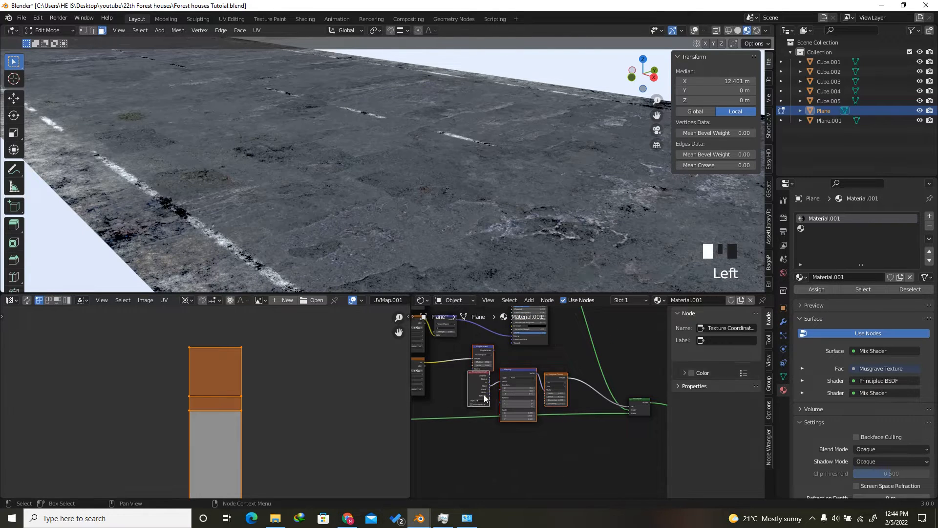
{"action": "left_click", "coordinate": [576, 398]}
{"action": "left_click_drag", "start_coordinate": [585, 389], "coordinate": [472, 395]}
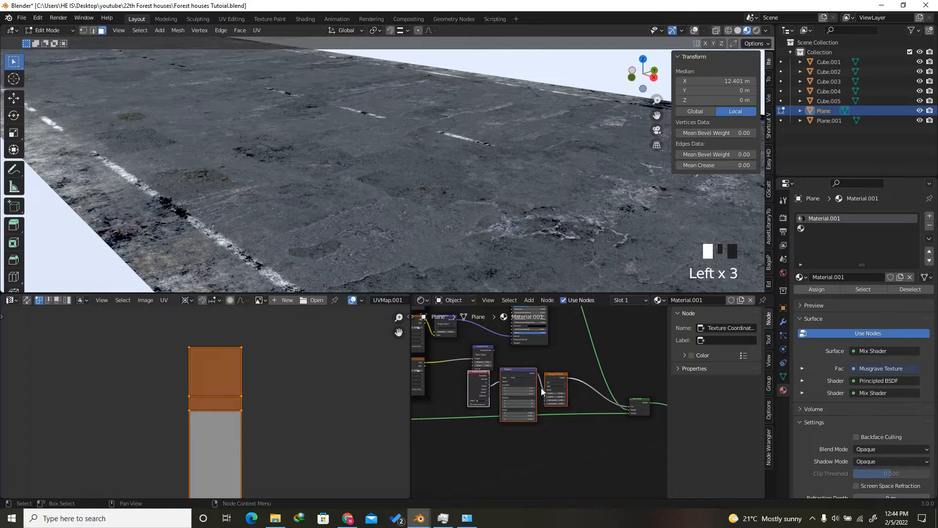
{"action": "key", "text": "g"}
{"action": "left_click", "coordinate": [514, 391]}
Add a ColorRamp node on the link between the Musgrave Texture's Height and the second Mix Shader's Fac
{"action": "key", "text": "shift+a"}
{"action": "left_click", "coordinate": [502, 389]}
{"action": "type", "text": "c"}
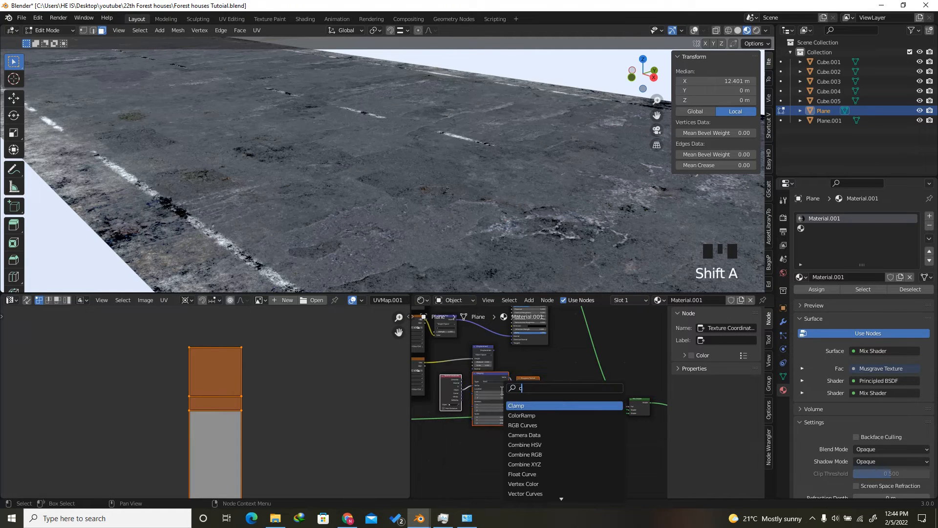
{"action": "type", "text": "olor"}
{"action": "key", "text": "Return"}
{"action": "left_click", "coordinate": [587, 389]}
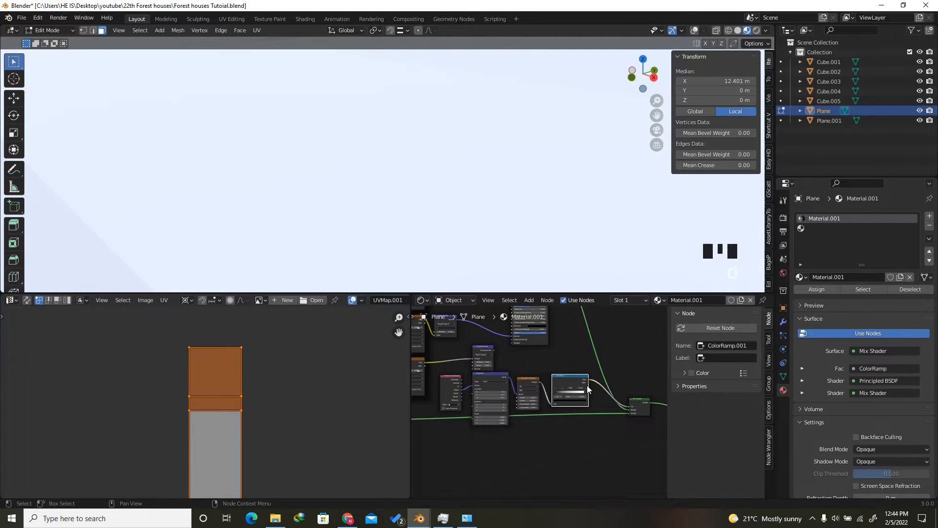
Check the blended road up close and preview the ColorRamp's output on it
{"action": "scroll", "coordinate": [588, 389], "scroll_direction": "up", "scroll_amount": 11}
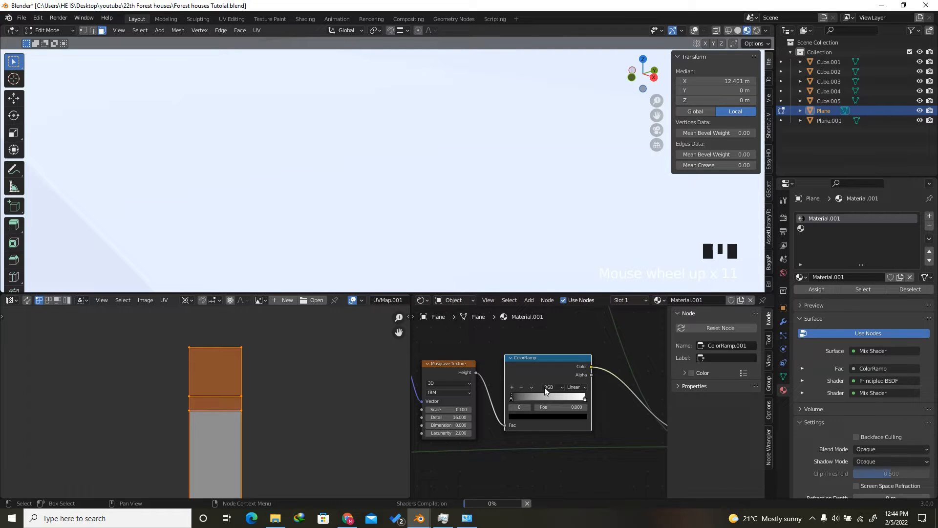
{"action": "scroll", "coordinate": [545, 387], "scroll_direction": "down", "scroll_amount": 4}
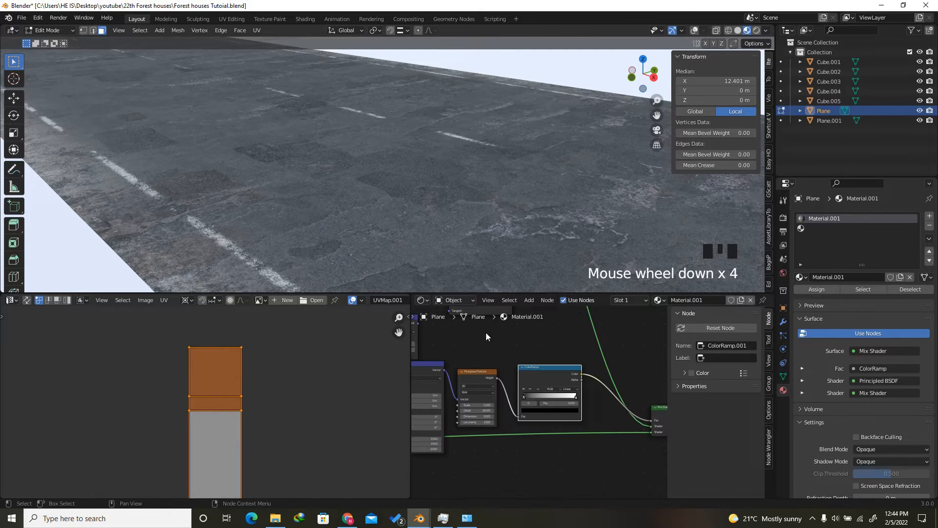
{"action": "scroll", "coordinate": [517, 266], "scroll_direction": "down", "scroll_amount": 3}
{"action": "scroll", "coordinate": [588, 241], "scroll_direction": "up", "scroll_amount": 4}
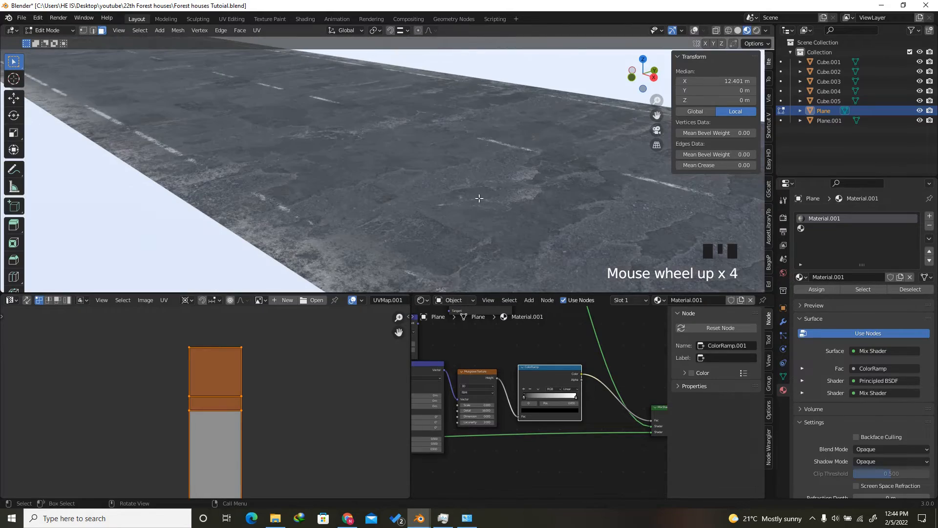
{"action": "left_click", "coordinate": [547, 376], "text": "ctrl+shift"}
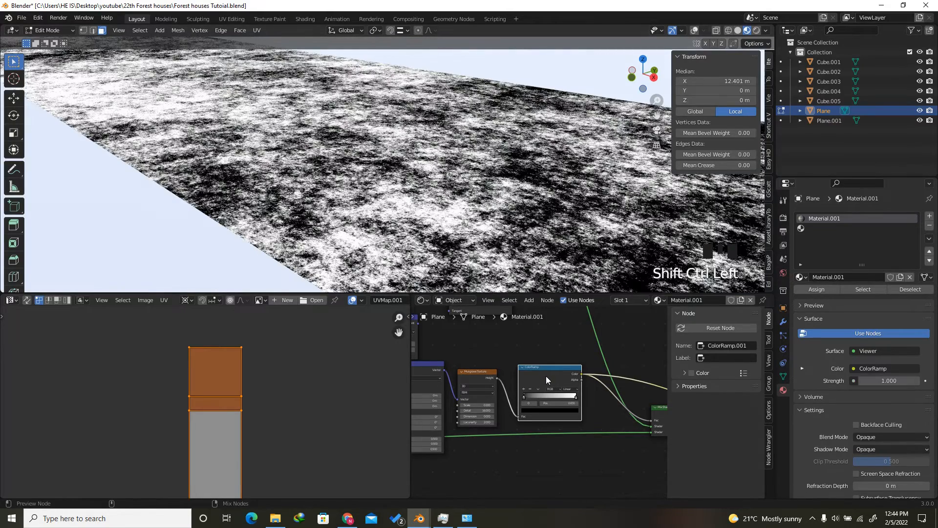
Check the black and white stops of the Musgrave mask's ColorRamp
{"action": "scroll", "coordinate": [537, 398], "scroll_direction": "up", "scroll_amount": 8}
{"action": "mouse_move", "coordinate": [512, 399]}
{"action": "left_mouse_down"}
{"action": "mouse_move", "coordinate": [620, 397]}
{"action": "mouse_move", "coordinate": [512, 396]}
{"action": "left_mouse_up"}
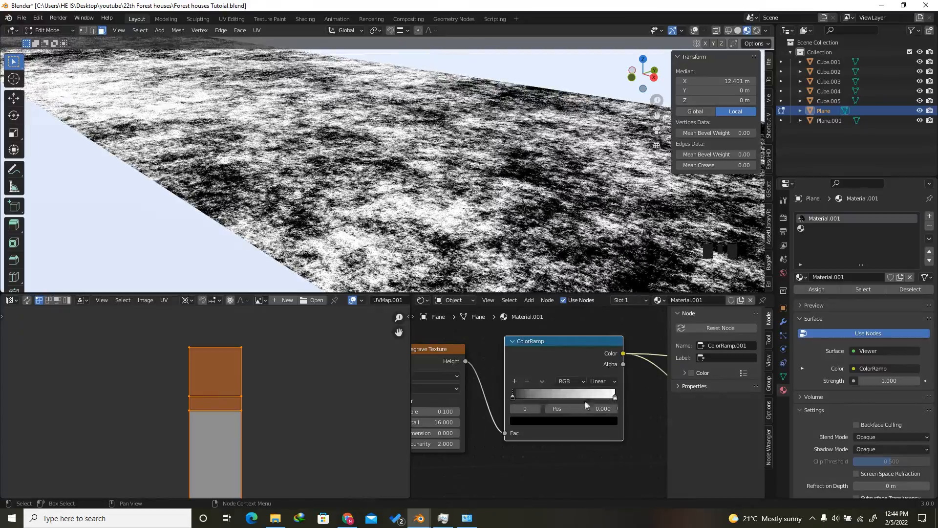
{"action": "mouse_move", "coordinate": [615, 396]}
{"action": "left_mouse_down"}
{"action": "mouse_move", "coordinate": [508, 392]}
{"action": "mouse_move", "coordinate": [615, 396]}
{"action": "left_mouse_up"}
Add a Value node driving the Scale of the Musgrave's Mapping node and set it to 0.1
{"action": "scroll", "coordinate": [621, 405], "scroll_direction": "down", "scroll_amount": 14}
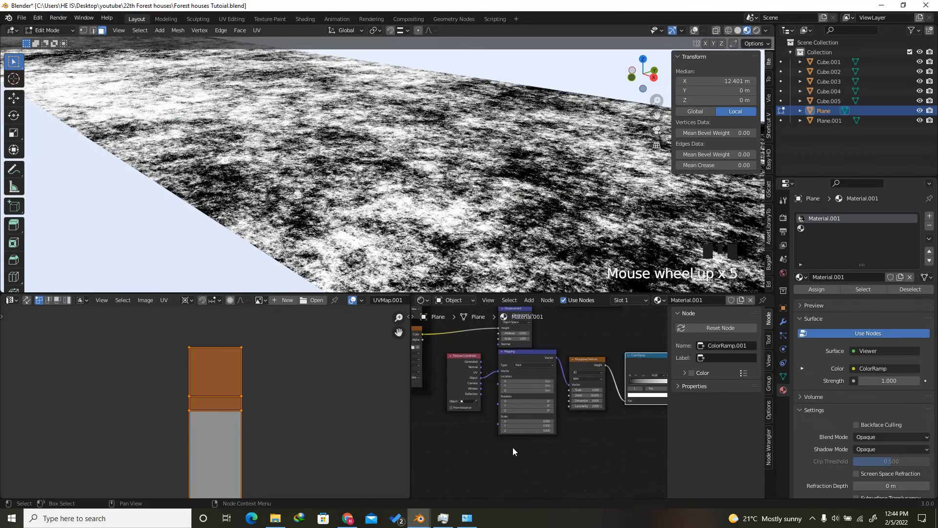
{"action": "key", "text": "shift+a"}
{"action": "left_click", "coordinate": [477, 396]}
{"action": "type", "text": "va"}
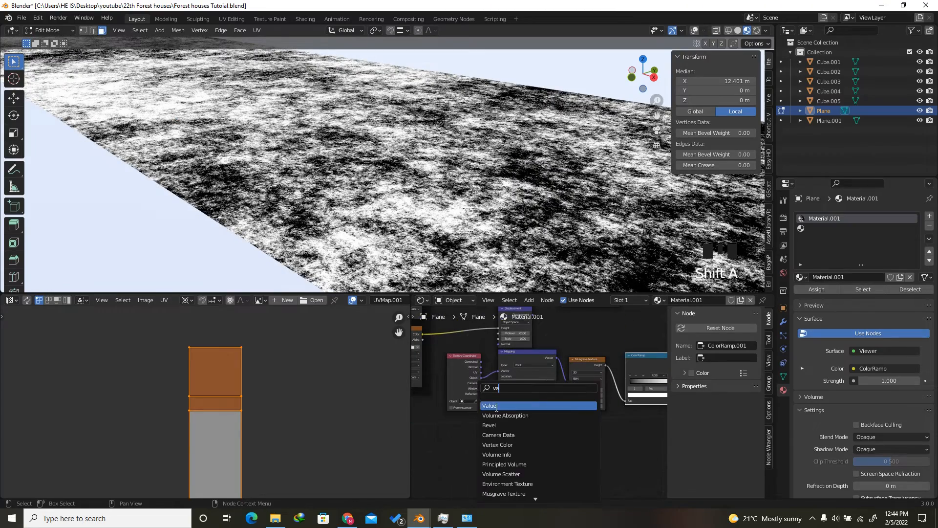
{"action": "left_click", "coordinate": [497, 405]}
{"action": "left_click", "coordinate": [461, 429]}
{"action": "scroll", "coordinate": [469, 428], "scroll_direction": "up", "scroll_amount": 3}
{"action": "left_click_drag", "start_coordinate": [473, 426], "coordinate": [534, 415]}
{"action": "double_click", "coordinate": [449, 439]}
{"action": "type", "text": "0.1"}
{"action": "key", "text": "Return"}
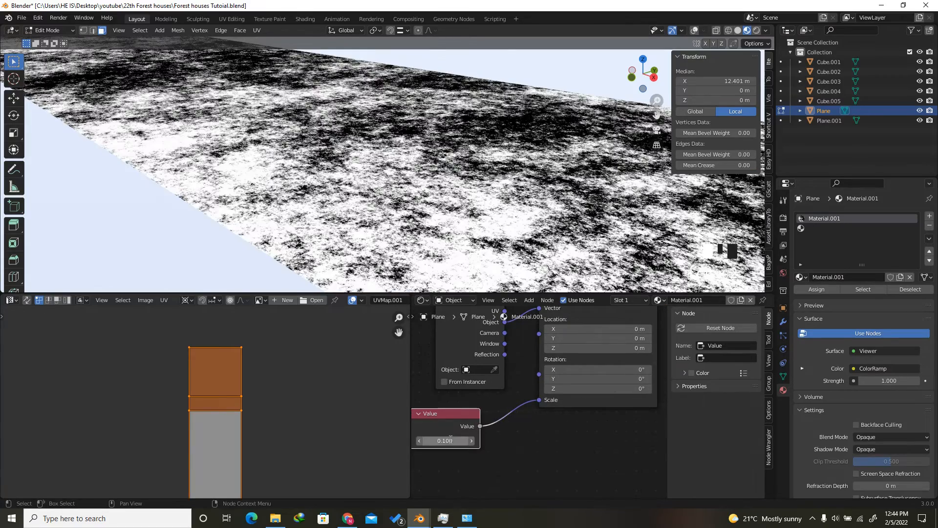
Place the Value node beneath the Musgrave's Texture Coordinate node, try 0.05 in it and settle on 0.01
{"action": "left_click_drag", "start_coordinate": [450, 413], "coordinate": [473, 402]}
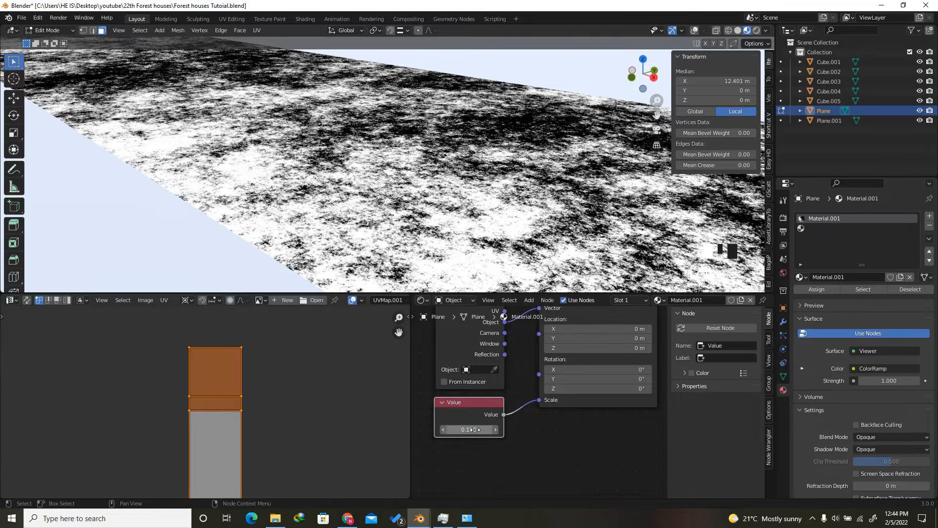
{"action": "double_click", "coordinate": [472, 428]}
{"action": "key", "text": "Return"}
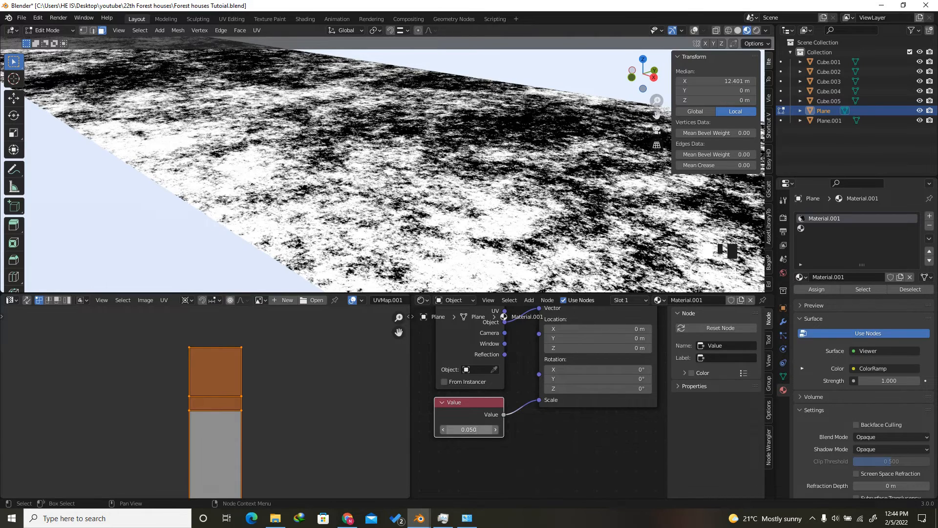
{"action": "double_click", "coordinate": [474, 429]}
{"action": "type", "text": ".01"}
{"action": "key", "text": "Return"}
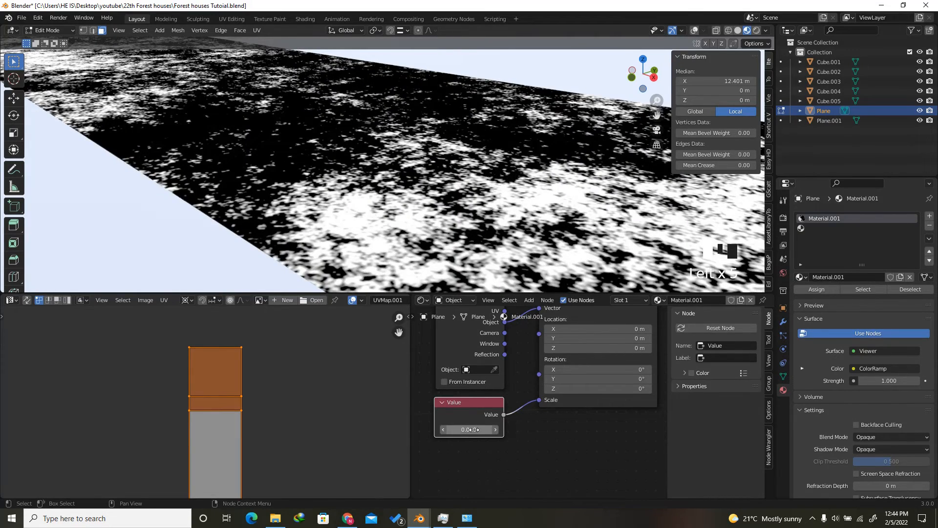
Examine the mask along the road and preview the second Mix Shader's blended asphalt on it
{"action": "scroll", "coordinate": [473, 258], "scroll_direction": "down", "scroll_amount": 3}
{"action": "scroll", "coordinate": [484, 376], "scroll_direction": "down", "scroll_amount": 7}
{"action": "scroll", "coordinate": [618, 359], "scroll_direction": "up", "scroll_amount": 13}
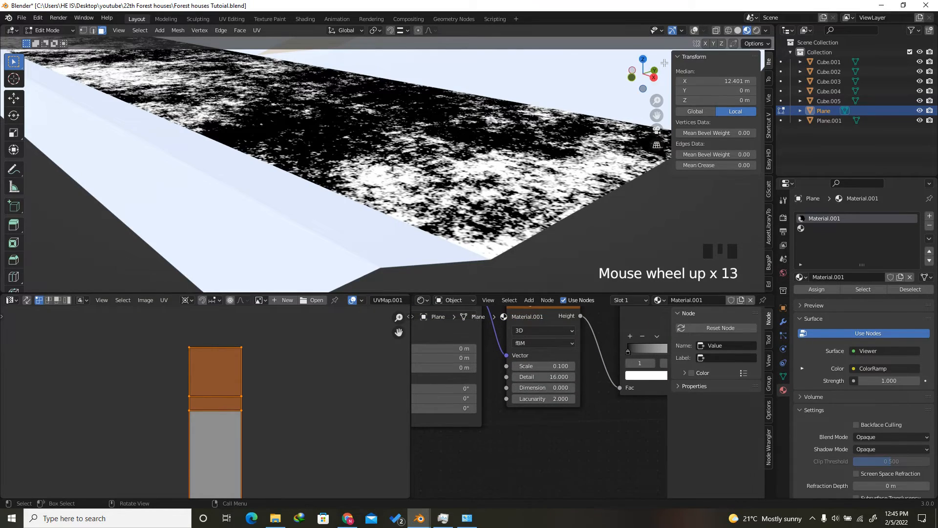
{"action": "left_click_drag", "start_coordinate": [647, 79], "coordinate": [548, 126]}
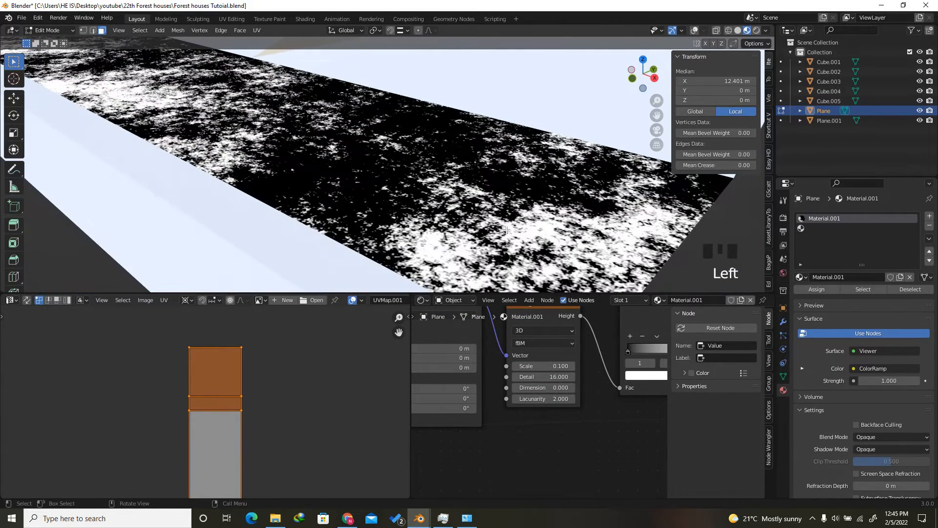
{"action": "scroll", "coordinate": [477, 409], "scroll_direction": "down", "scroll_amount": 15}
{"action": "left_click", "coordinate": [594, 408], "text": "ctrl+shift"}
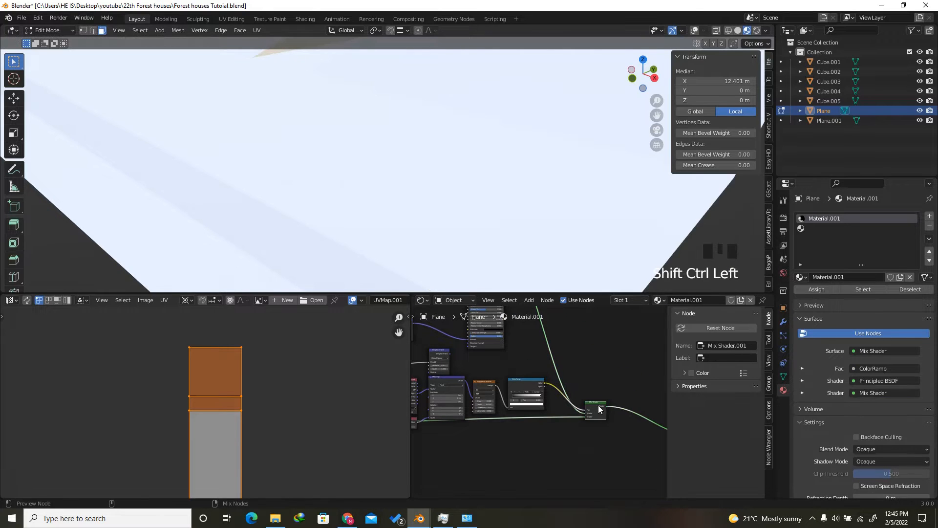
{"action": "scroll", "coordinate": [592, 398], "scroll_direction": "up", "scroll_amount": 1}
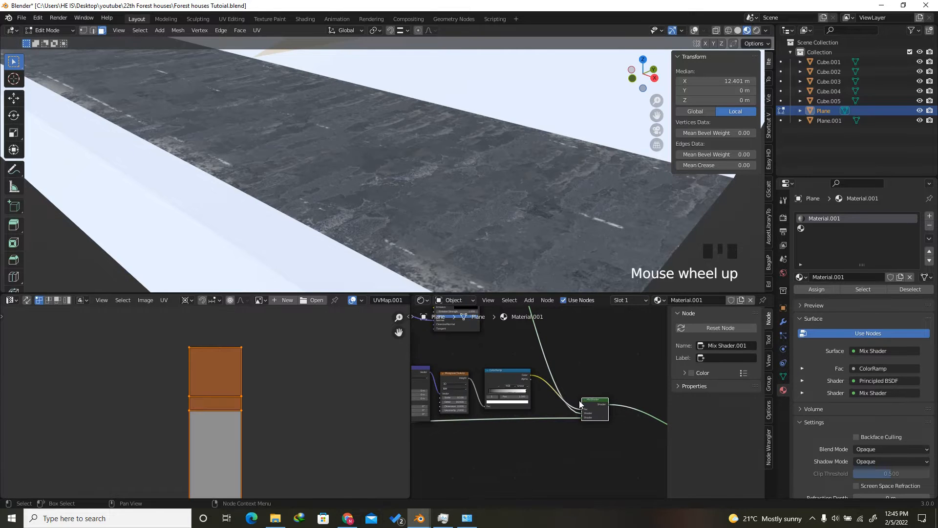
{"action": "left_click_drag", "start_coordinate": [643, 74], "coordinate": [418, 144]}
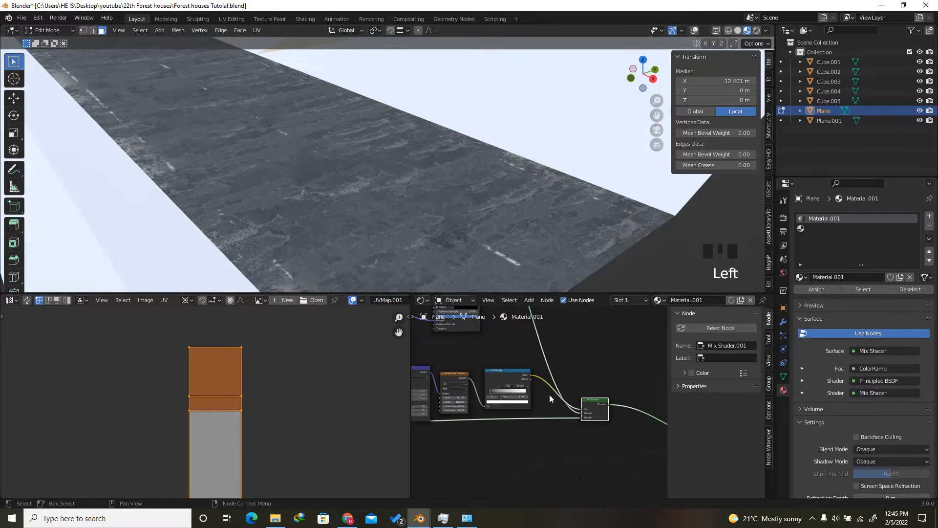
{"action": "scroll", "coordinate": [537, 244], "scroll_direction": "up", "scroll_amount": 1}
Add a Value node in the Asphalt018 Mapping frame and link it to the Mapping node's Scale
{"action": "scroll", "coordinate": [568, 391], "scroll_direction": "down", "scroll_amount": 12}
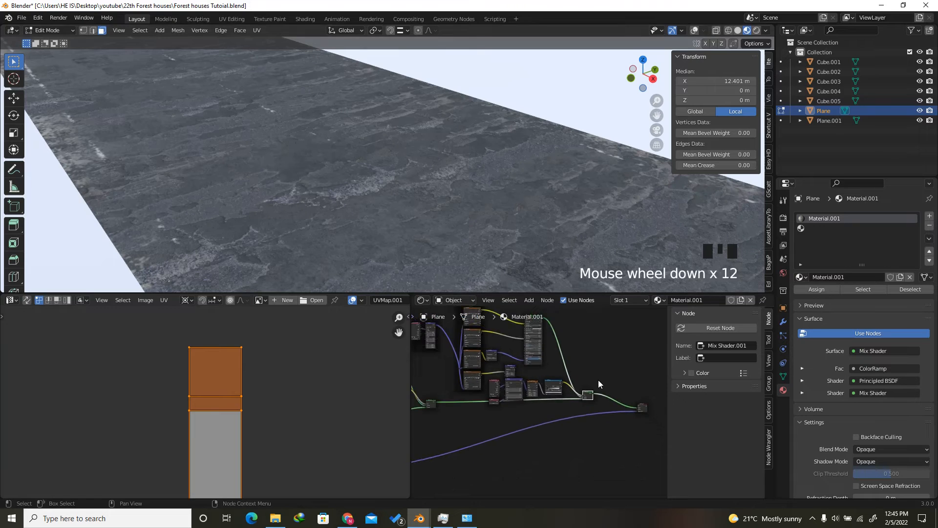
{"action": "scroll", "coordinate": [484, 386], "scroll_direction": "up", "scroll_amount": 10}
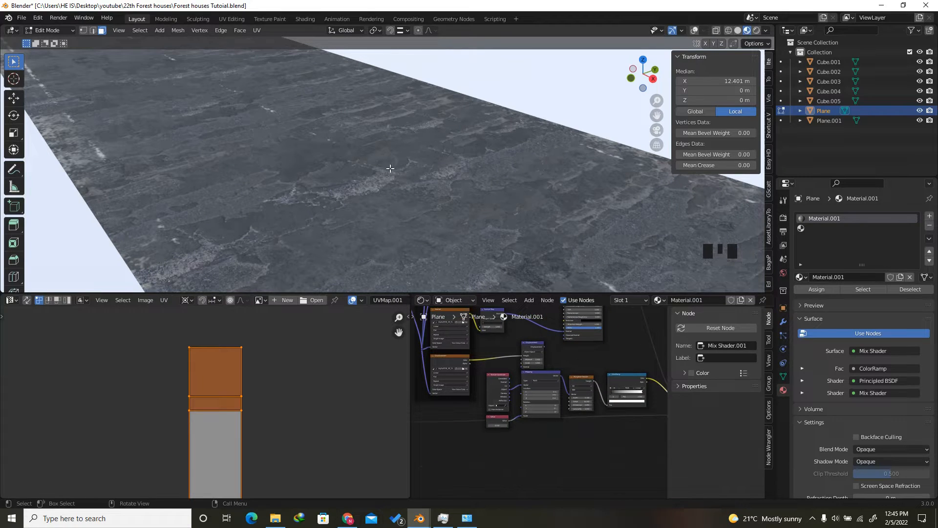
{"action": "scroll", "coordinate": [576, 467], "scroll_direction": "down", "scroll_amount": 12}
{"action": "scroll", "coordinate": [497, 417], "scroll_direction": "up", "scroll_amount": 18}
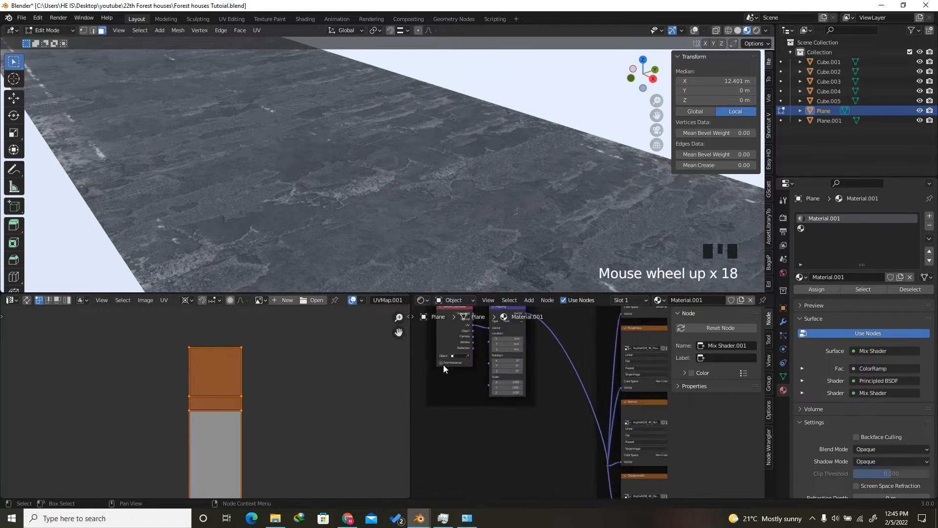
{"action": "scroll", "coordinate": [445, 364], "scroll_direction": "up", "scroll_amount": 7}
{"action": "scroll", "coordinate": [476, 385], "scroll_direction": "down", "scroll_amount": 20}
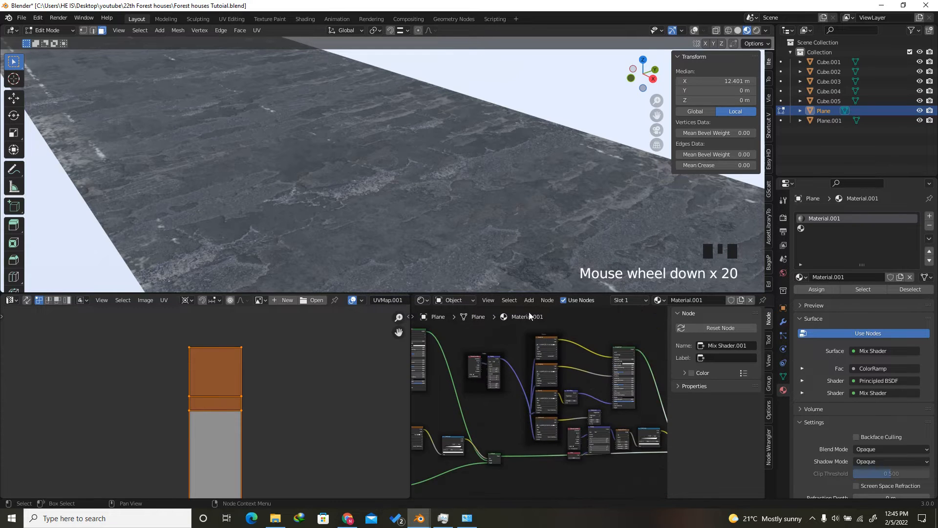
{"action": "scroll", "coordinate": [476, 383], "scroll_direction": "up", "scroll_amount": 20}
{"action": "scroll", "coordinate": [484, 386], "scroll_direction": "down", "scroll_amount": 5}
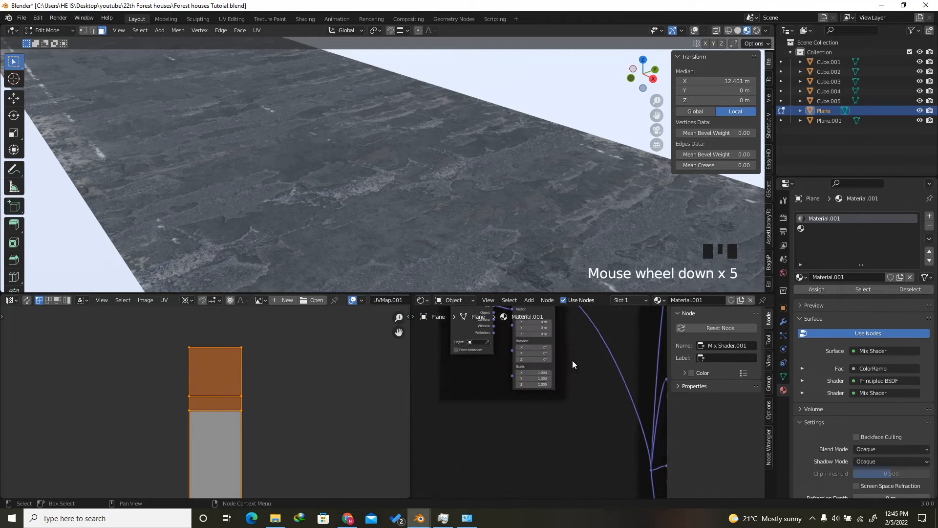
{"action": "scroll", "coordinate": [486, 390], "scroll_direction": "up", "scroll_amount": 8}
{"action": "key", "text": "shift+a"}
{"action": "left_click", "coordinate": [482, 390]}
{"action": "type", "text": "va"}
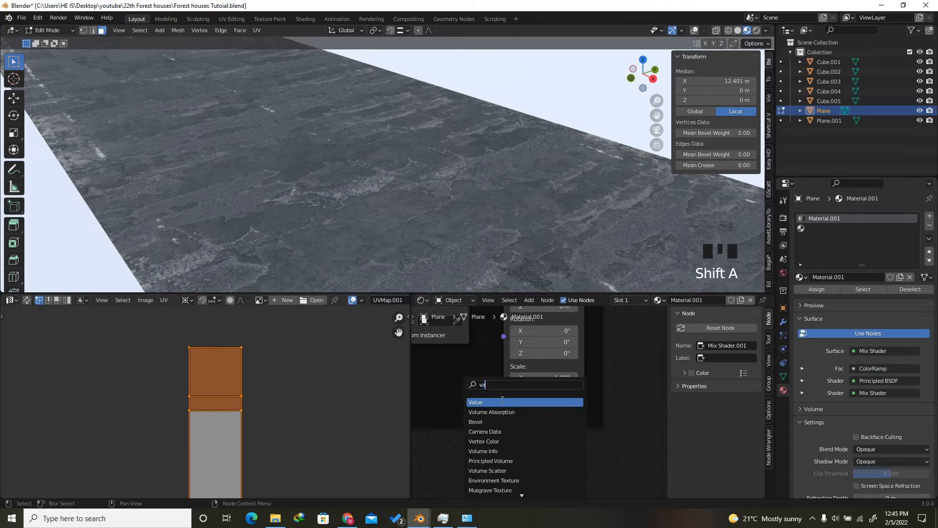
{"action": "left_click", "coordinate": [497, 399]}
{"action": "left_click", "coordinate": [454, 393]}
{"action": "scroll", "coordinate": [491, 388], "scroll_direction": "up", "scroll_amount": 3}
{"action": "left_click_drag", "start_coordinate": [489, 388], "coordinate": [511, 384]}
Try 10 and 65 in the Value node for the Asphalt018 texture scale and settle on 5
{"action": "scroll", "coordinate": [511, 383], "scroll_direction": "down", "scroll_amount": 3}
{"action": "double_click", "coordinate": [489, 409]}
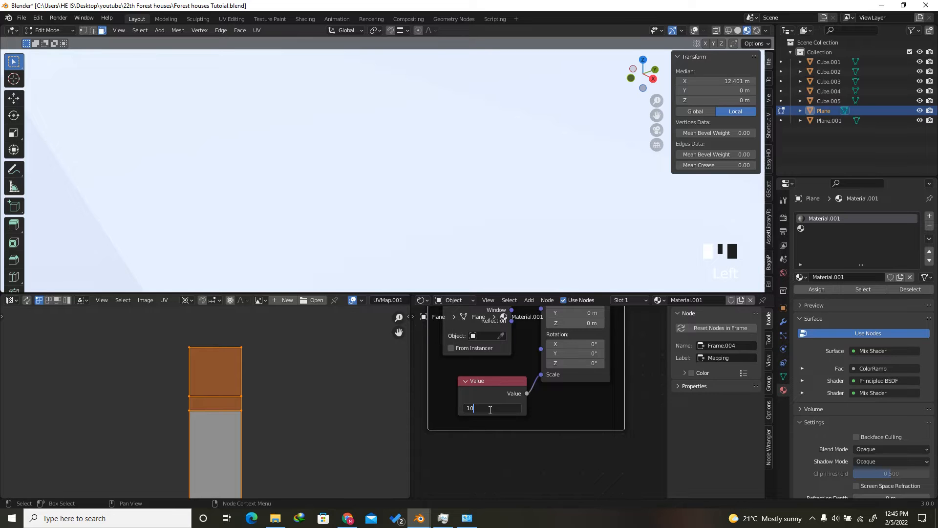
{"action": "type", "text": "10"}
{"action": "key", "text": "Return"}
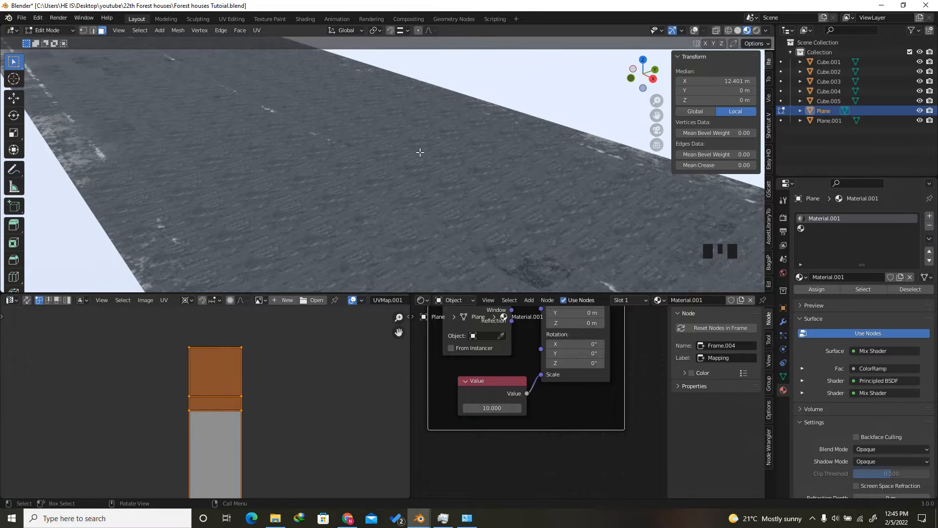
{"action": "scroll", "coordinate": [419, 151], "scroll_direction": "up", "scroll_amount": 2}
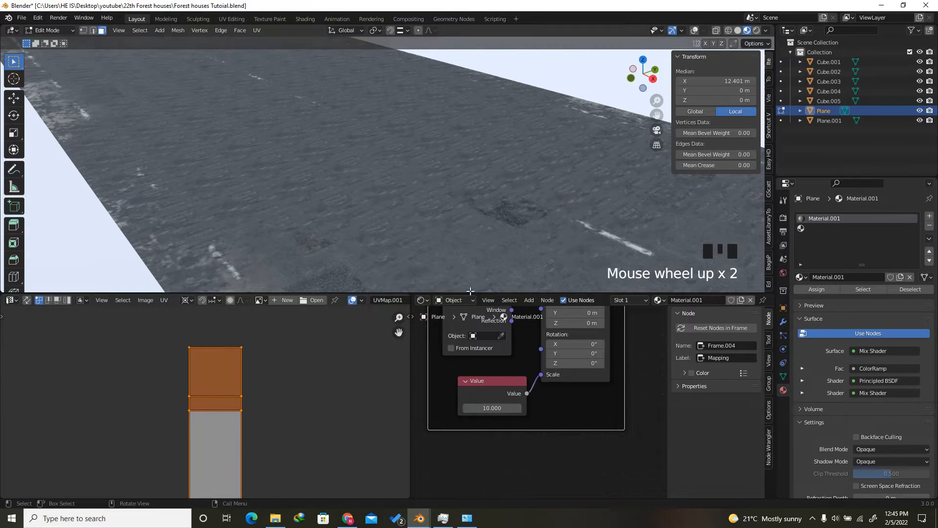
{"action": "left_click", "coordinate": [498, 406]}
{"action": "key", "text": "Return"}
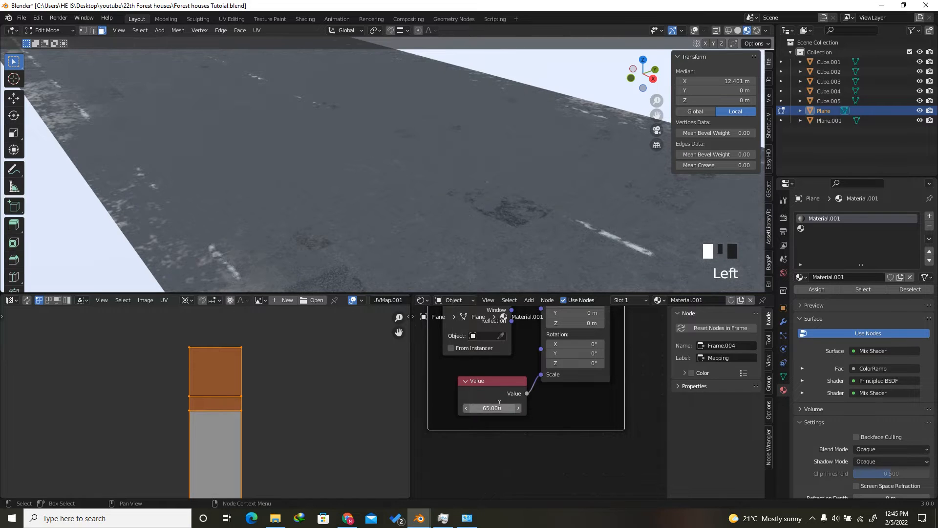
{"action": "double_click", "coordinate": [497, 405]}
{"action": "type", "text": "5"}
{"action": "key", "text": "Return"}
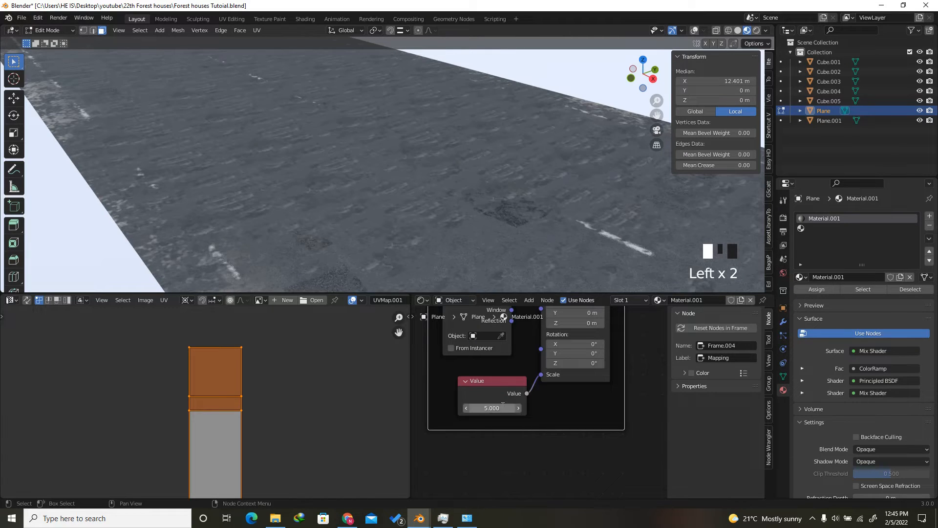
Swap the second Mix Shader's two shader inputs, putting the first Mix Shader before the Asphalt018 Principled BSDF, and check the road
{"action": "left_click_drag", "start_coordinate": [641, 79], "coordinate": [636, 85]}
{"action": "scroll", "coordinate": [439, 362], "scroll_direction": "down", "scroll_amount": 20}
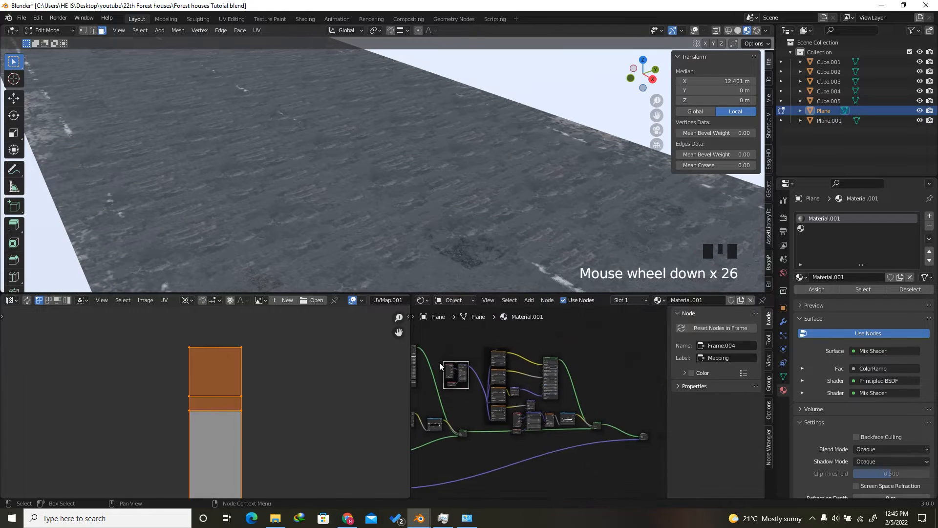
{"action": "scroll", "coordinate": [582, 390], "scroll_direction": "up", "scroll_amount": 7}
{"action": "scroll", "coordinate": [554, 400], "scroll_direction": "up", "scroll_amount": 20}
{"action": "scroll", "coordinate": [510, 404], "scroll_direction": "down", "scroll_amount": 7}
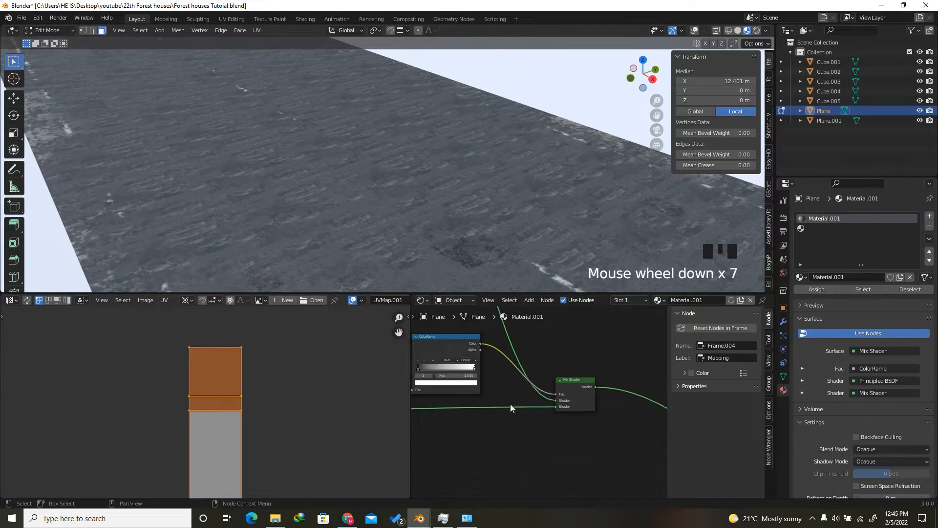
{"action": "left_click_drag", "start_coordinate": [555, 408], "coordinate": [553, 408]}
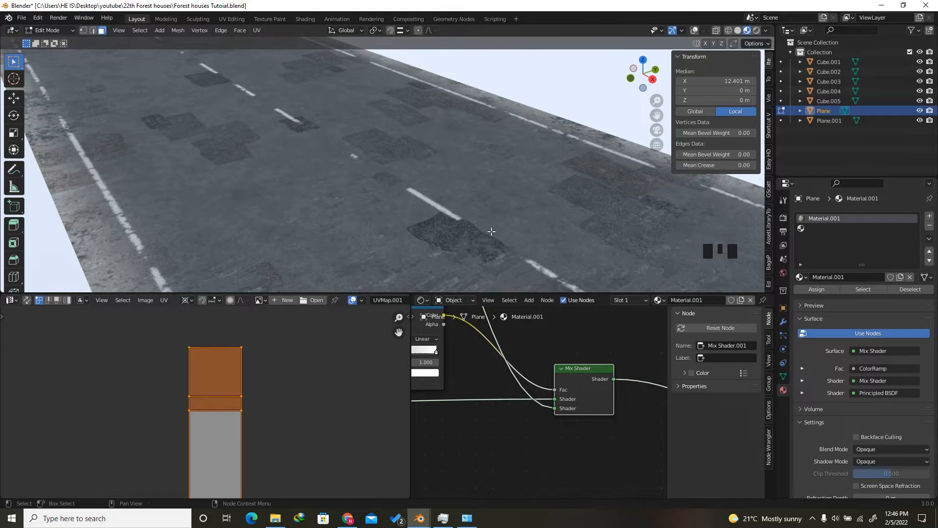
{"action": "scroll", "coordinate": [440, 145], "scroll_direction": "down", "scroll_amount": 1}
{"action": "scroll", "coordinate": [468, 219], "scroll_direction": "up", "scroll_amount": 2}
{"action": "scroll", "coordinate": [432, 174], "scroll_direction": "up", "scroll_amount": 1}
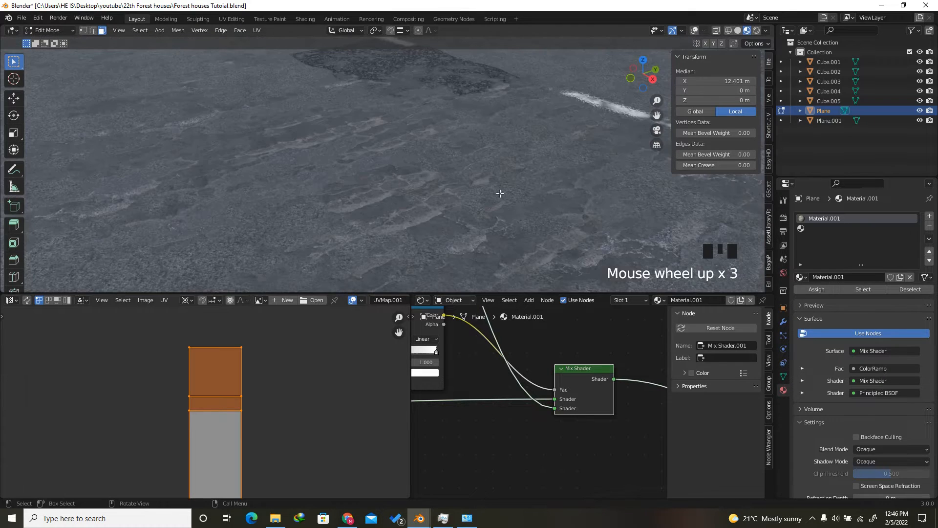
{"action": "scroll", "coordinate": [415, 172], "scroll_direction": "down", "scroll_amount": 2}
{"action": "scroll", "coordinate": [398, 170], "scroll_direction": "up", "scroll_amount": 2}
{"action": "scroll", "coordinate": [380, 168], "scroll_direction": "down", "scroll_amount": 3}
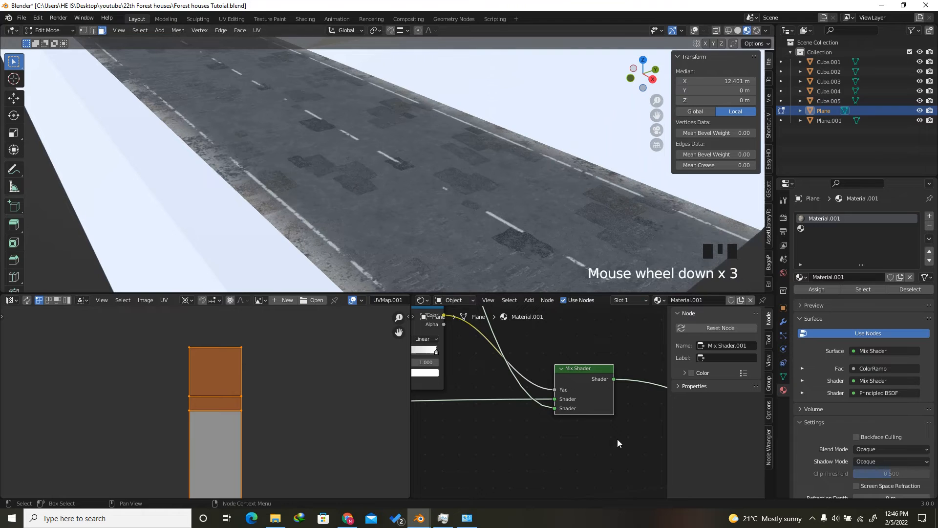
Shift the Musgrave mask by setting its Mapping node's Location X to 2.3 m
{"action": "scroll", "coordinate": [614, 444], "scroll_direction": "down", "scroll_amount": 12}
{"action": "scroll", "coordinate": [615, 415], "scroll_direction": "up", "scroll_amount": 6}
{"action": "scroll", "coordinate": [487, 399], "scroll_direction": "up", "scroll_amount": 2}
{"action": "scroll", "coordinate": [487, 398], "scroll_direction": "up", "scroll_amount": 8}
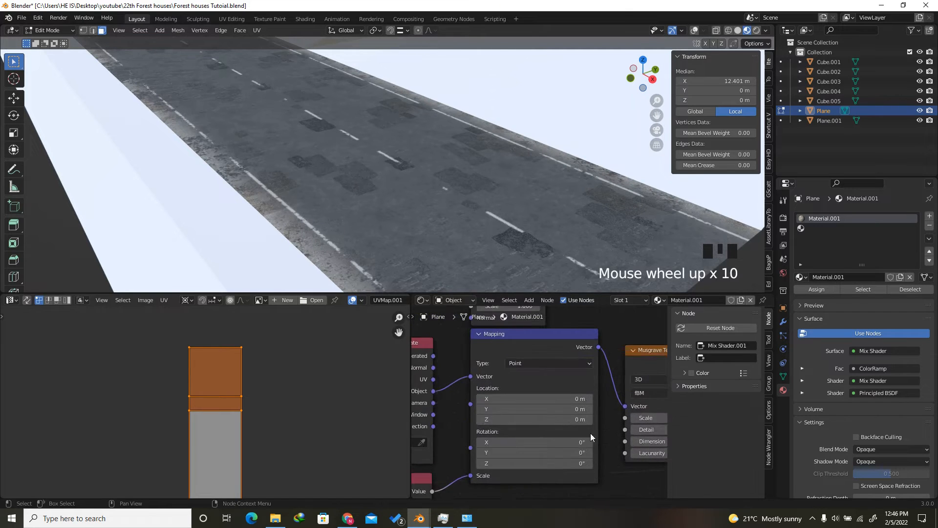
{"action": "left_click_drag", "start_coordinate": [529, 398], "coordinate": [544, 392]}
{"action": "scroll", "coordinate": [483, 205], "scroll_direction": "up", "scroll_amount": 1}
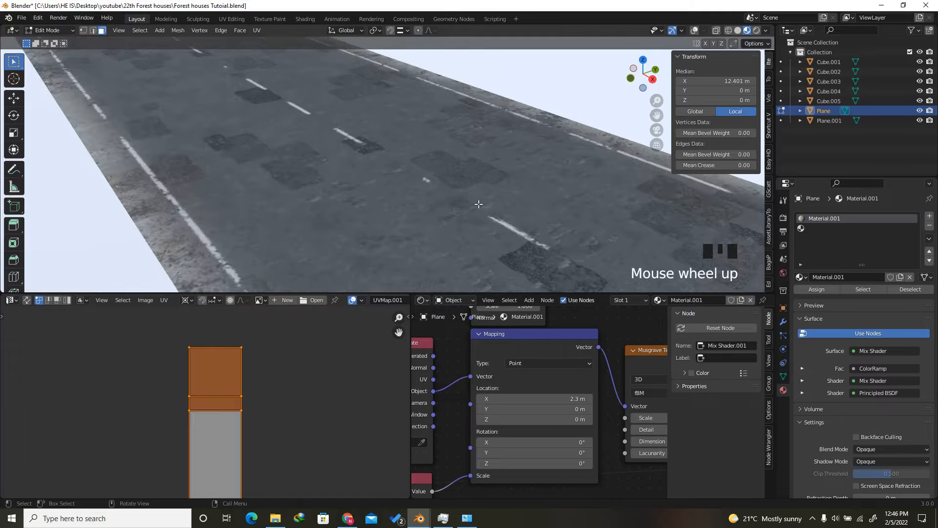
Compare the ColorRamp mask with the second Mix Shader's blended result by previewing them alternately on the road
{"action": "scroll", "coordinate": [489, 366], "scroll_direction": "down", "scroll_amount": 12}
{"action": "scroll", "coordinate": [564, 365], "scroll_direction": "up", "scroll_amount": 10}
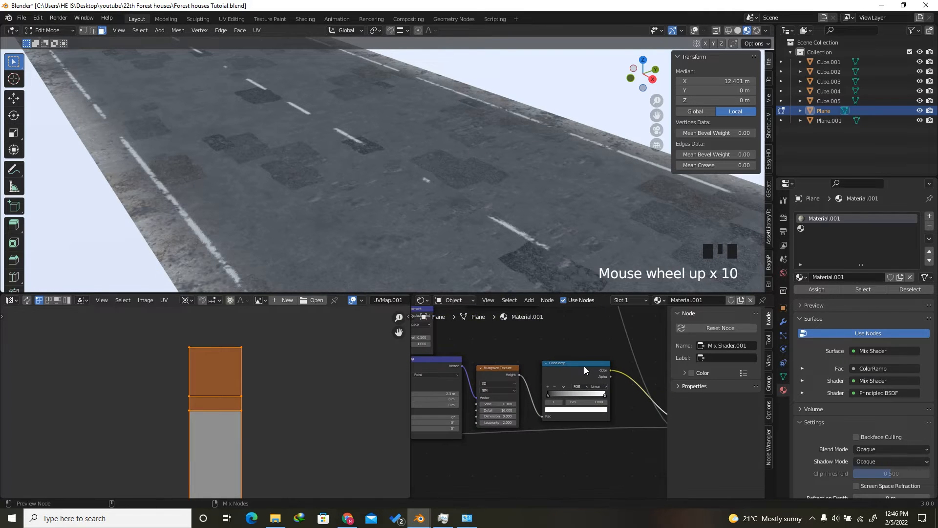
{"action": "left_click", "coordinate": [584, 367], "text": "ctrl+shift"}
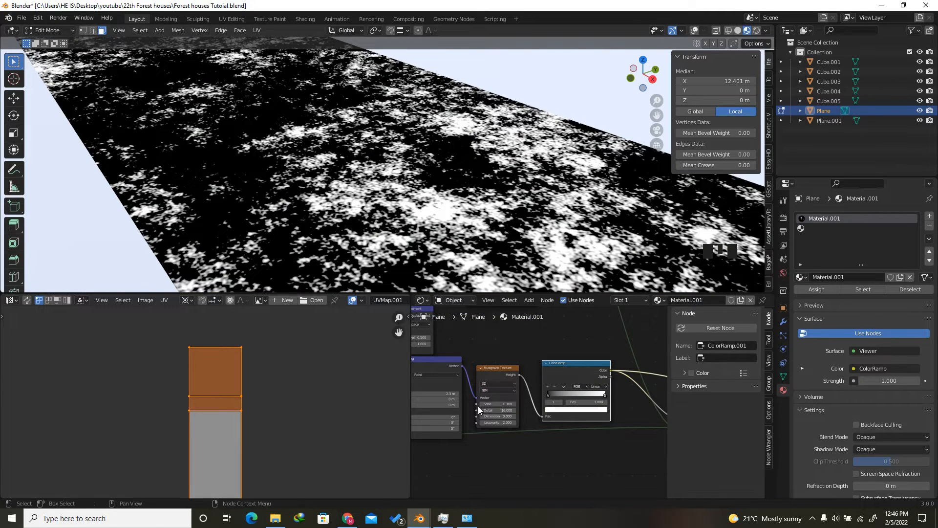
{"action": "scroll", "coordinate": [518, 408], "scroll_direction": "down", "scroll_amount": 8}
{"action": "scroll", "coordinate": [518, 408], "scroll_direction": "up", "scroll_amount": 5}
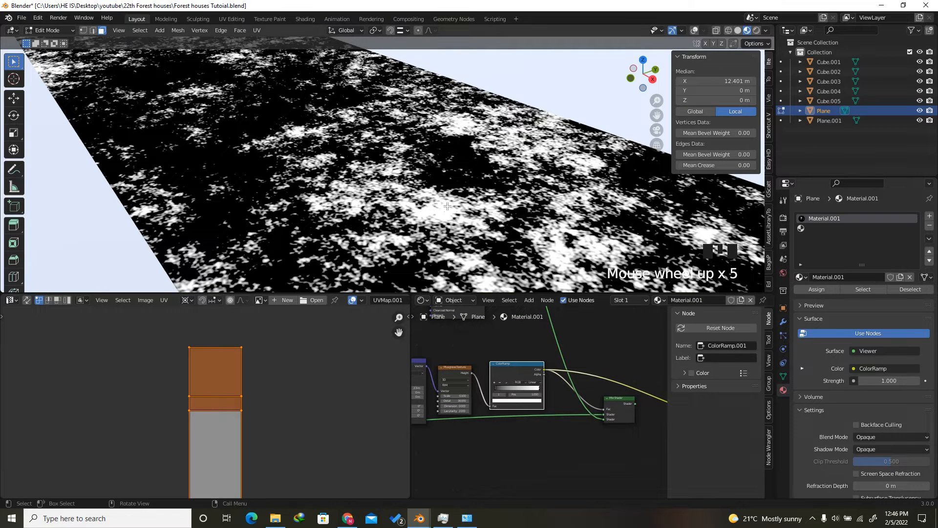
{"action": "left_click", "coordinate": [619, 406], "text": "ctrl+shift"}
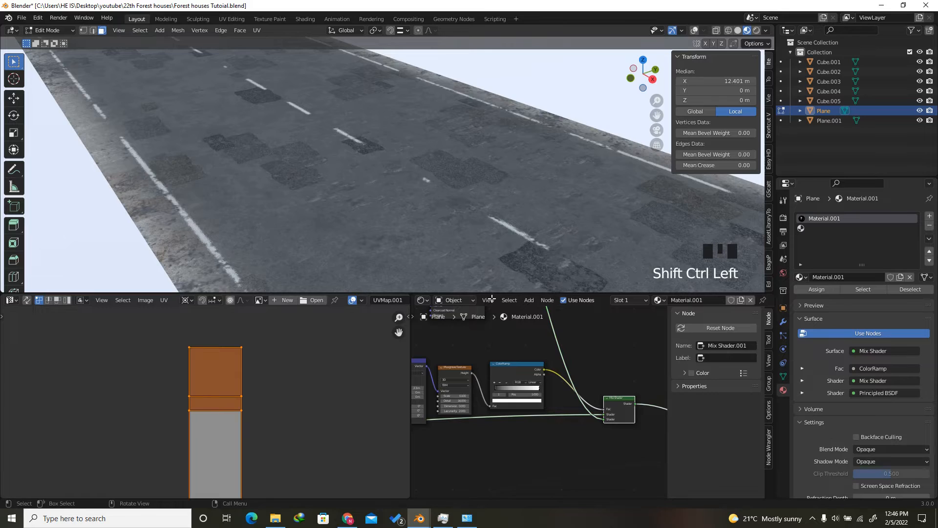
{"action": "left_click", "coordinate": [517, 374], "text": "ctrl+shift"}
{"action": "scroll", "coordinate": [424, 132], "scroll_direction": "down", "scroll_amount": 3}
{"action": "scroll", "coordinate": [425, 131], "scroll_direction": "up", "scroll_amount": 1}
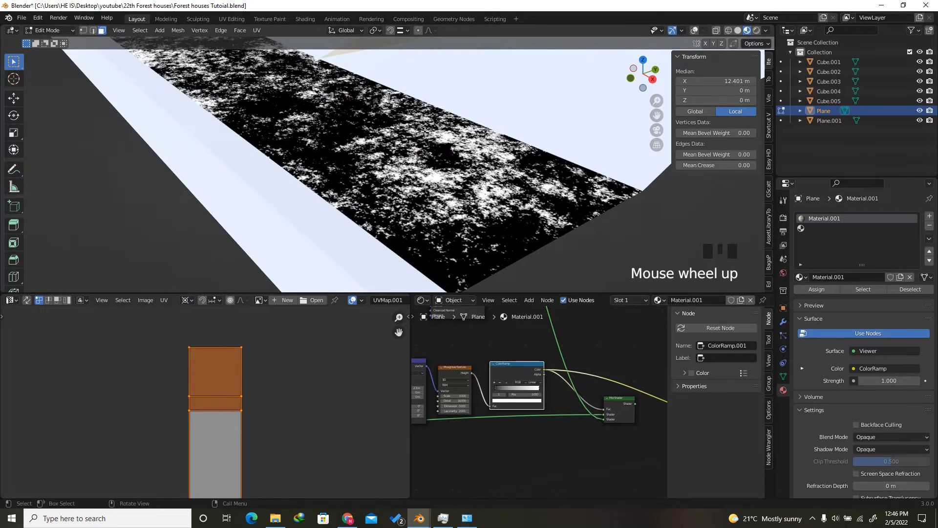
Try 0.2 for the Musgrave Texture's Scale and settle on 0.3
{"action": "scroll", "coordinate": [518, 386], "scroll_direction": "down", "scroll_amount": 2}
{"action": "scroll", "coordinate": [518, 386], "scroll_direction": "up", "scroll_amount": 15}
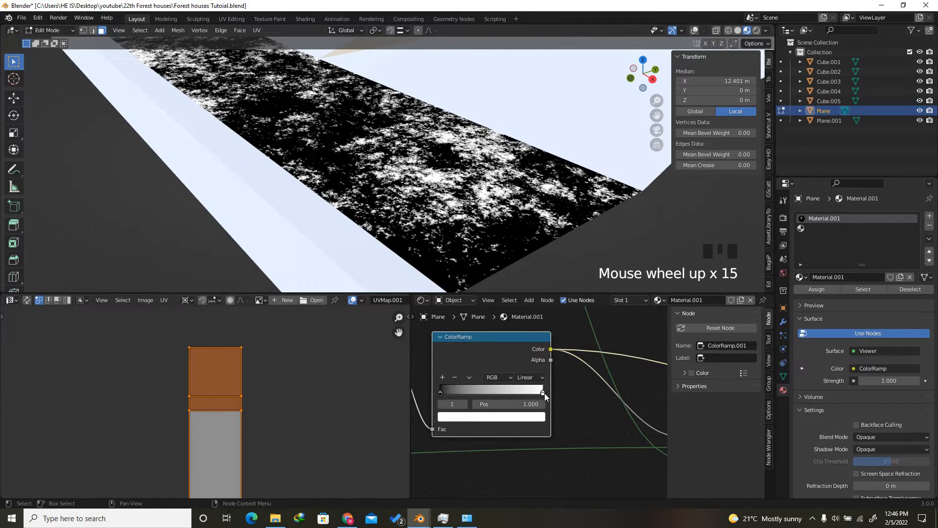
{"action": "left_click_drag", "start_coordinate": [542, 389], "coordinate": [679, 397]}
{"action": "scroll", "coordinate": [482, 386], "scroll_direction": "up", "scroll_amount": 5}
{"action": "scroll", "coordinate": [481, 385], "scroll_direction": "down", "scroll_amount": 7}
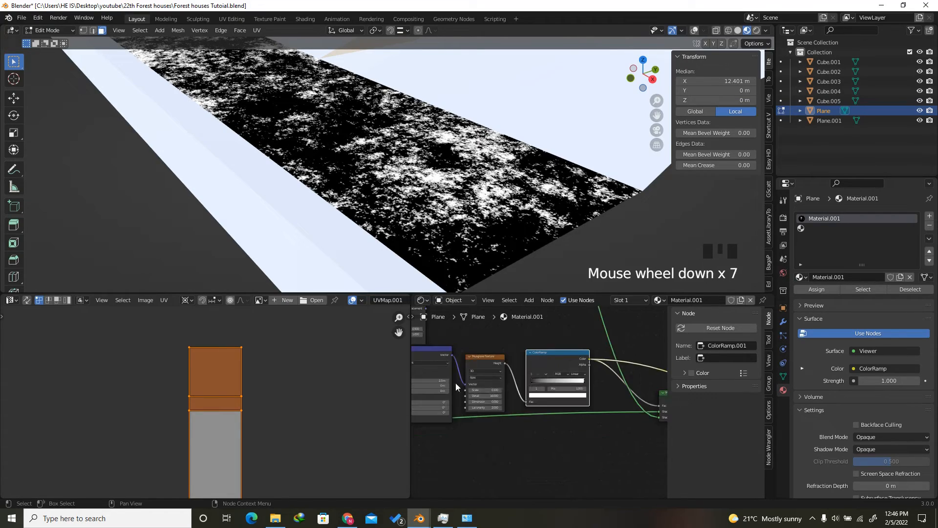
{"action": "scroll", "coordinate": [482, 385], "scroll_direction": "up", "scroll_amount": 6}
{"action": "scroll", "coordinate": [482, 386], "scroll_direction": "up", "scroll_amount": 2}
{"action": "left_click", "coordinate": [479, 386]}
{"action": "type", "text": ".2"}
{"action": "key", "text": "Return"}
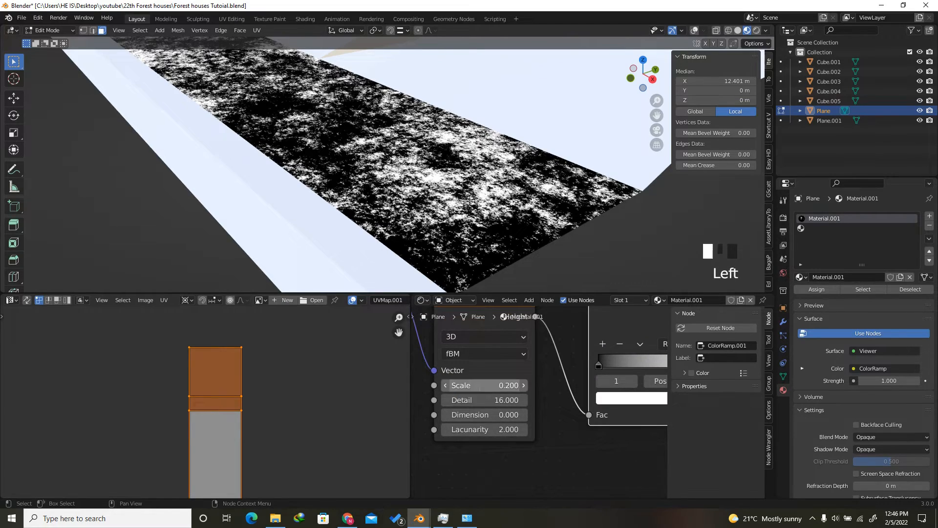
{"action": "left_click", "coordinate": [478, 386]}
{"action": "key", "text": "Return"}
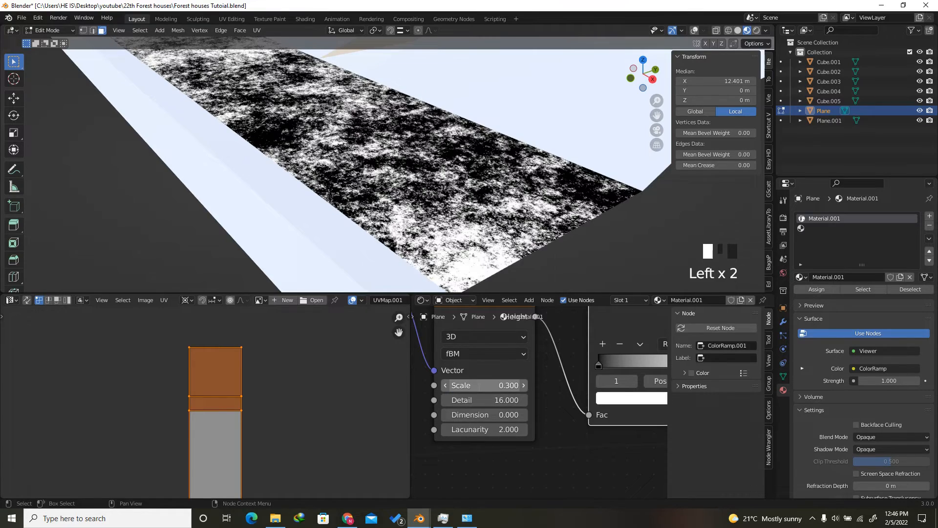
Set the mask's Mapping Location to X 3.27 m and Y 0.2 m, and preview the second Mix Shader on the road
{"action": "scroll", "coordinate": [540, 373], "scroll_direction": "down", "scroll_amount": 6}
{"action": "scroll", "coordinate": [504, 375], "scroll_direction": "up", "scroll_amount": 6}
{"action": "scroll", "coordinate": [504, 375], "scroll_direction": "up", "scroll_amount": 2}
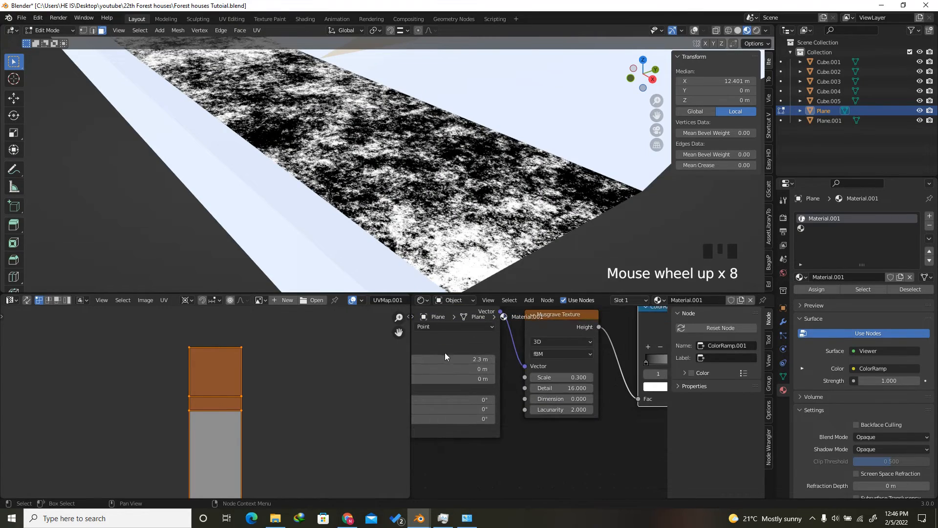
{"action": "mouse_move", "coordinate": [461, 369]}
{"action": "left_mouse_down"}
{"action": "mouse_move", "coordinate": [481, 376]}
{"action": "mouse_move", "coordinate": [462, 363]}
{"action": "left_mouse_up"}
{"action": "scroll", "coordinate": [492, 389], "scroll_direction": "down", "scroll_amount": 20}
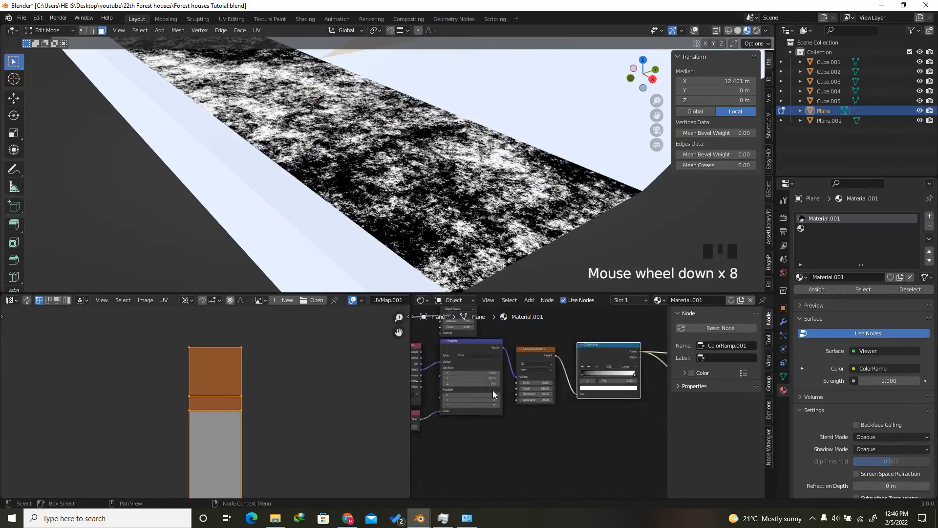
{"action": "scroll", "coordinate": [585, 397], "scroll_direction": "up", "scroll_amount": 11}
{"action": "left_click", "coordinate": [588, 401], "text": "ctrl+shift"}
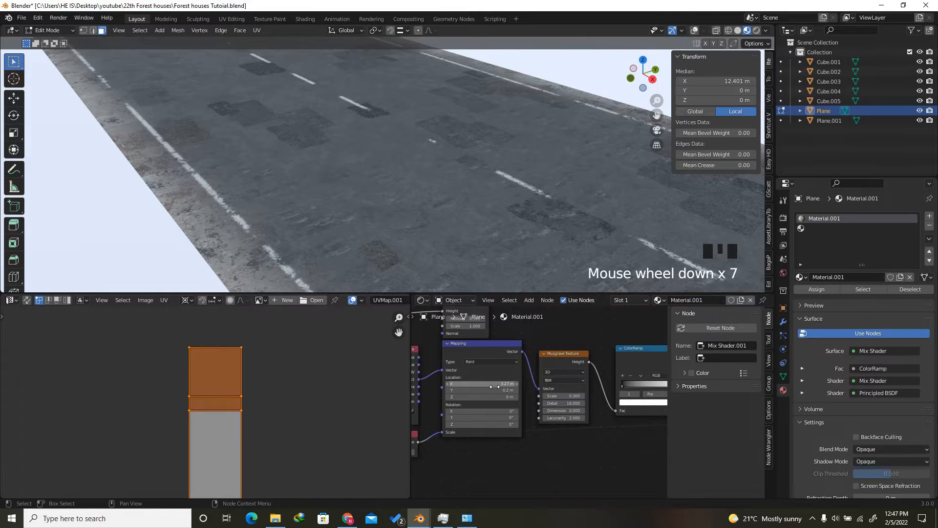
Insert an RGB Curves node between the Asphalt018 color texture and the Base Color of its Principled BSDF
{"action": "scroll", "coordinate": [494, 387], "scroll_direction": "down", "scroll_amount": 20}
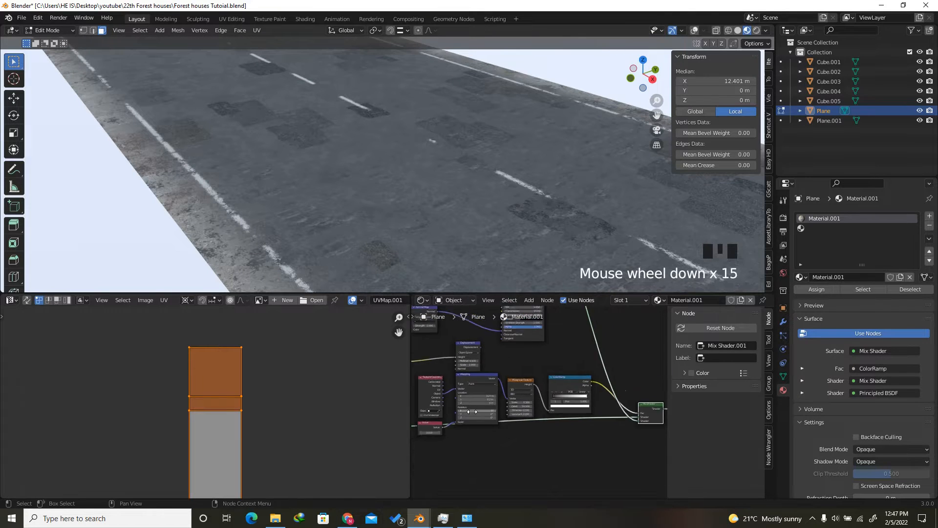
{"action": "scroll", "coordinate": [508, 381], "scroll_direction": "up", "scroll_amount": 4}
{"action": "scroll", "coordinate": [518, 379], "scroll_direction": "down", "scroll_amount": 3}
{"action": "scroll", "coordinate": [518, 379], "scroll_direction": "up", "scroll_amount": 7}
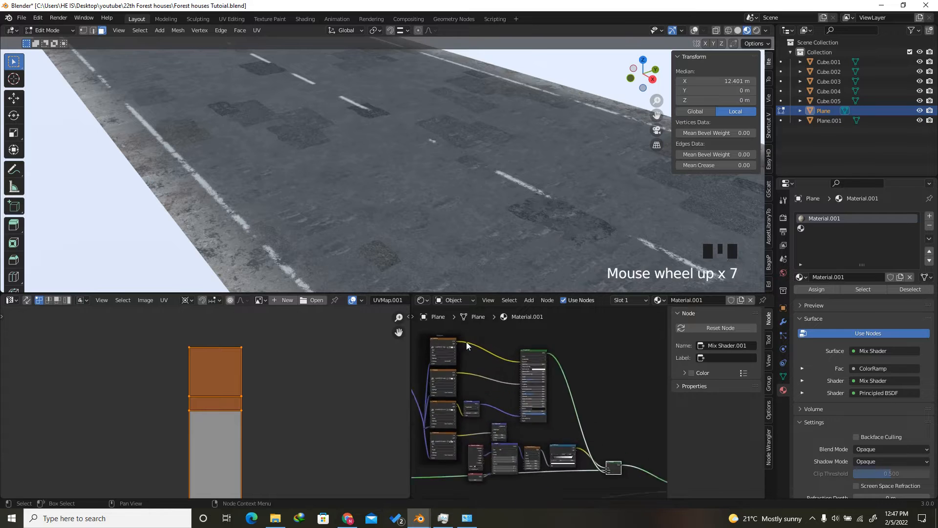
{"action": "key", "text": "shift+a"}
{"action": "type", "text": "rgb"}
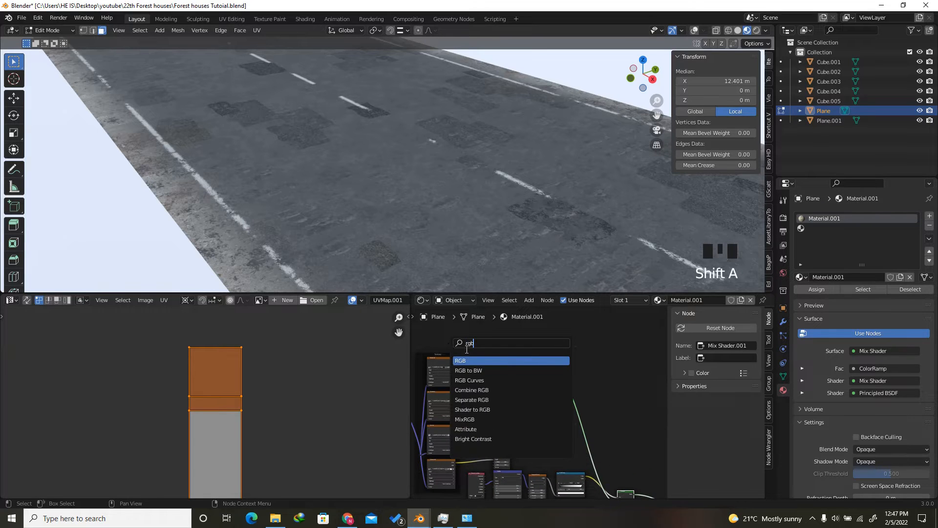
{"action": "left_click", "coordinate": [486, 378]}
{"action": "left_click", "coordinate": [505, 384]}
{"action": "scroll", "coordinate": [436, 338], "scroll_direction": "up", "scroll_amount": 6}
{"action": "scroll", "coordinate": [436, 340], "scroll_direction": "up", "scroll_amount": 3}
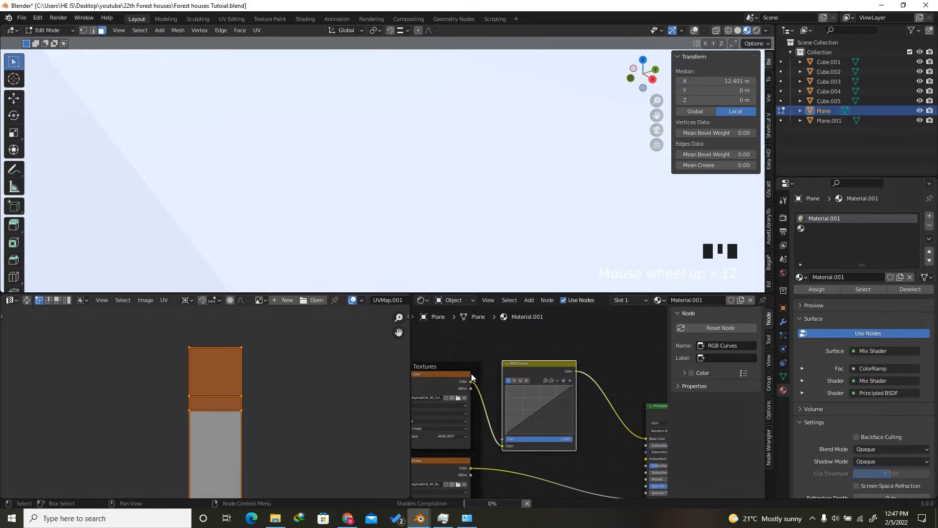
{"action": "scroll", "coordinate": [430, 359], "scroll_direction": "down", "scroll_amount": 3}
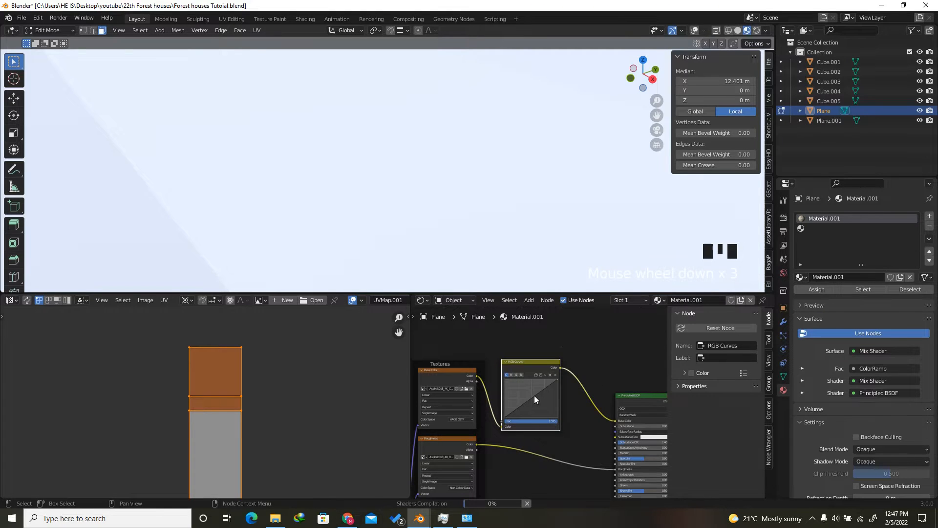
Brighten the Asphalt018 color by raising a midpoint on the RGB curve to about X 0.40, Y 0.625
{"action": "scroll", "coordinate": [534, 394], "scroll_direction": "up", "scroll_amount": 16}
{"action": "scroll", "coordinate": [538, 410], "scroll_direction": "down", "scroll_amount": 7}
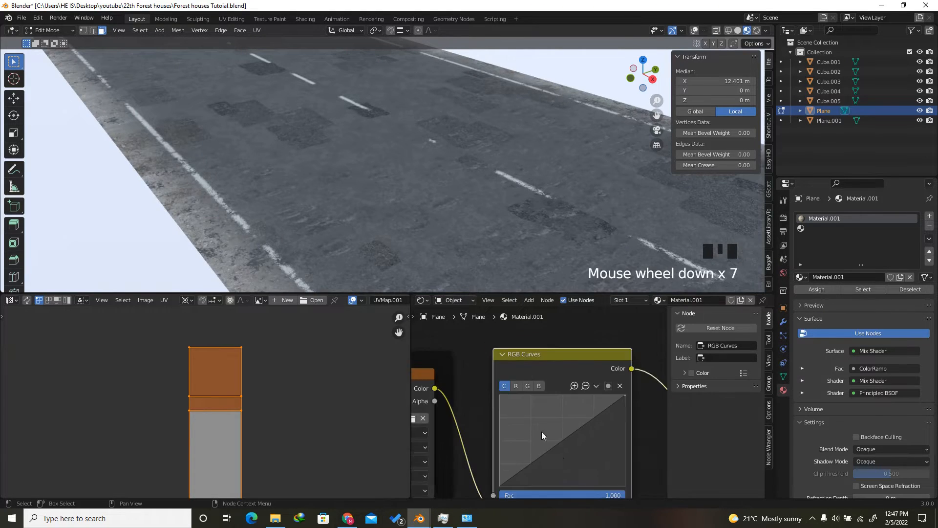
{"action": "left_click_drag", "start_coordinate": [562, 442], "coordinate": [553, 430]}
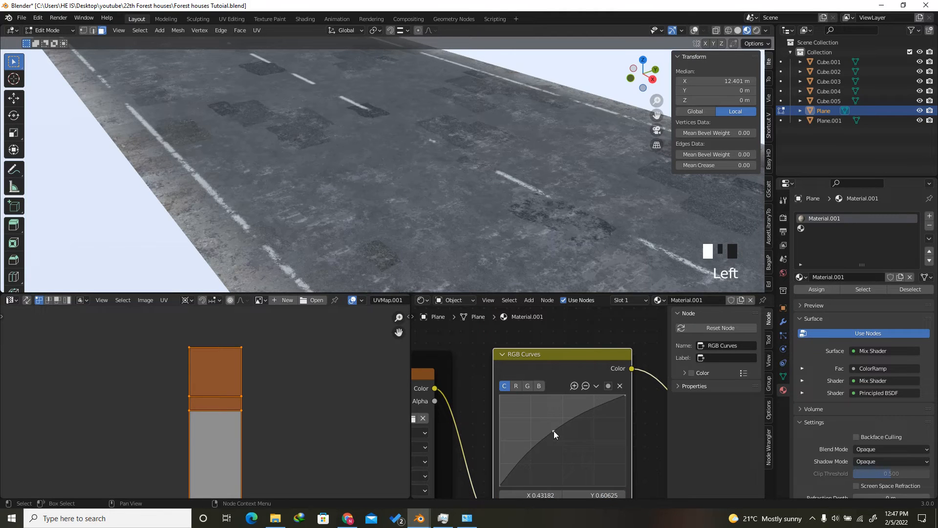
{"action": "left_click", "coordinate": [551, 431]}
{"action": "left_click", "coordinate": [552, 431]}
{"action": "left_click", "coordinate": [555, 432]}
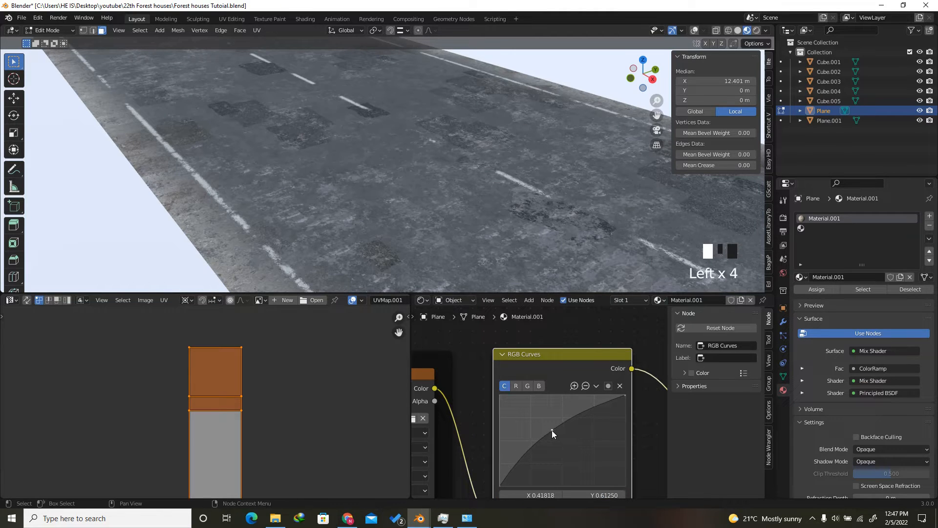
{"action": "left_click", "coordinate": [550, 430]}
{"action": "scroll", "coordinate": [472, 197], "scroll_direction": "down", "scroll_amount": 4}
{"action": "scroll", "coordinate": [472, 196], "scroll_direction": "up", "scroll_amount": 4}
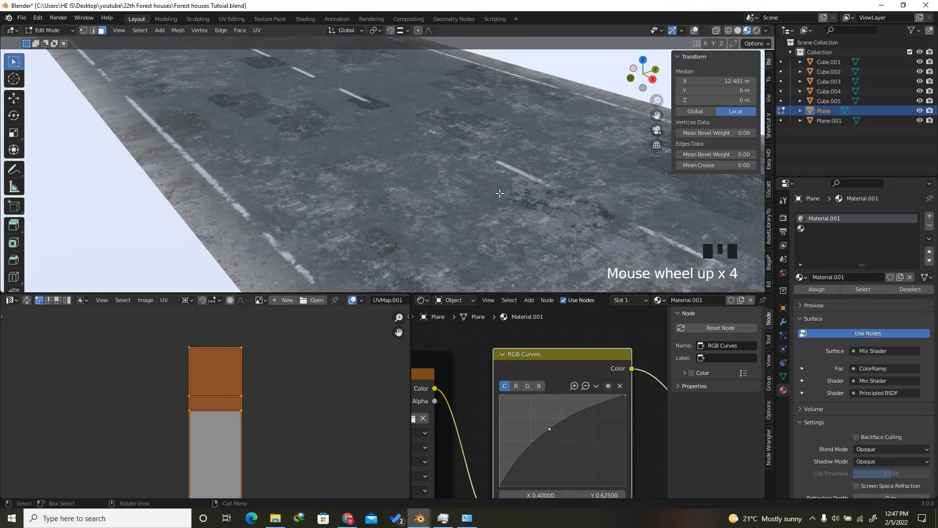
{"action": "scroll", "coordinate": [499, 194], "scroll_direction": "down", "scroll_amount": 2}
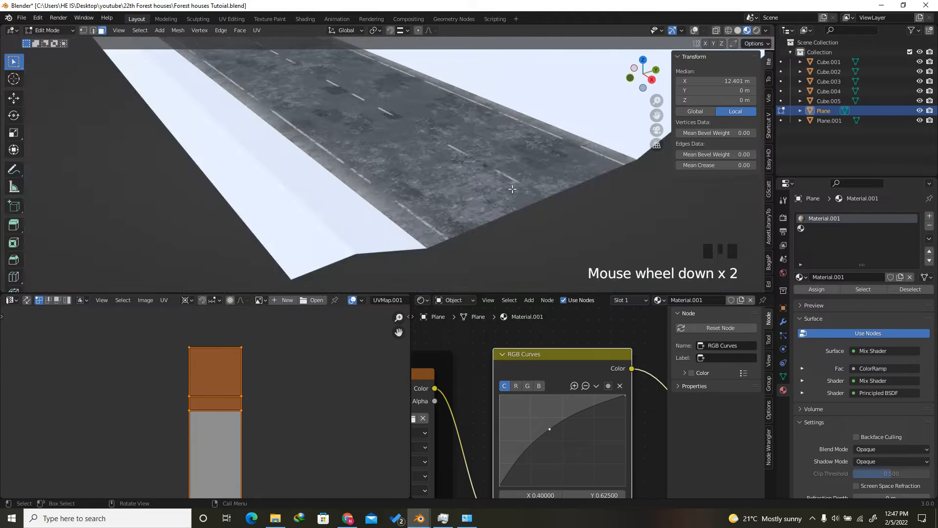
Turn the viewport overlays back on and return the plane to Object Mode
{"action": "left_click_drag", "start_coordinate": [643, 77], "coordinate": [562, 160]}
{"action": "left_click", "coordinate": [694, 30]}
{"action": "scroll", "coordinate": [510, 84], "scroll_direction": "down", "scroll_amount": 5}
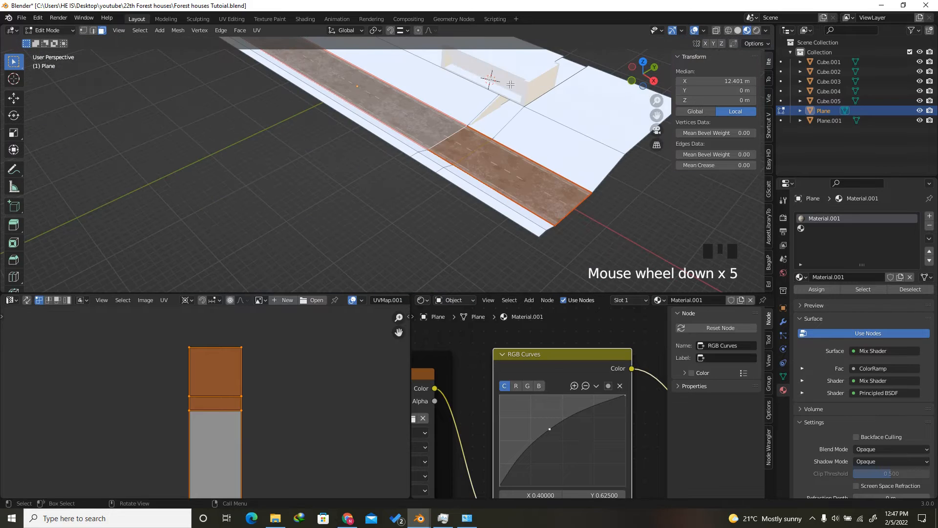
{"action": "scroll", "coordinate": [510, 84], "scroll_direction": "up", "scroll_amount": 3}
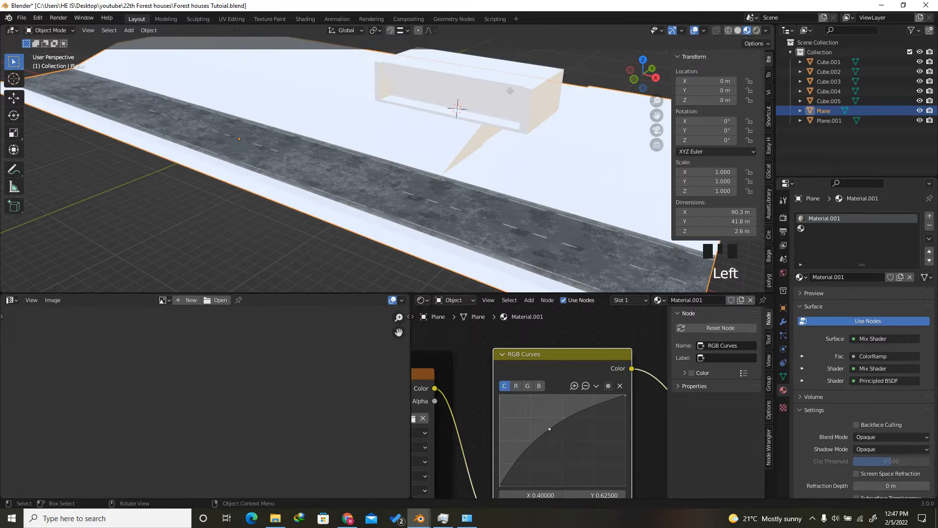
{"action": "key", "text": "Tab"}
{"action": "key", "text": "Tab"}
Open the building's upper block, Cube.002, in Edit Mode with nothing selected and edge selection active
{"action": "left_click", "coordinate": [494, 86]}
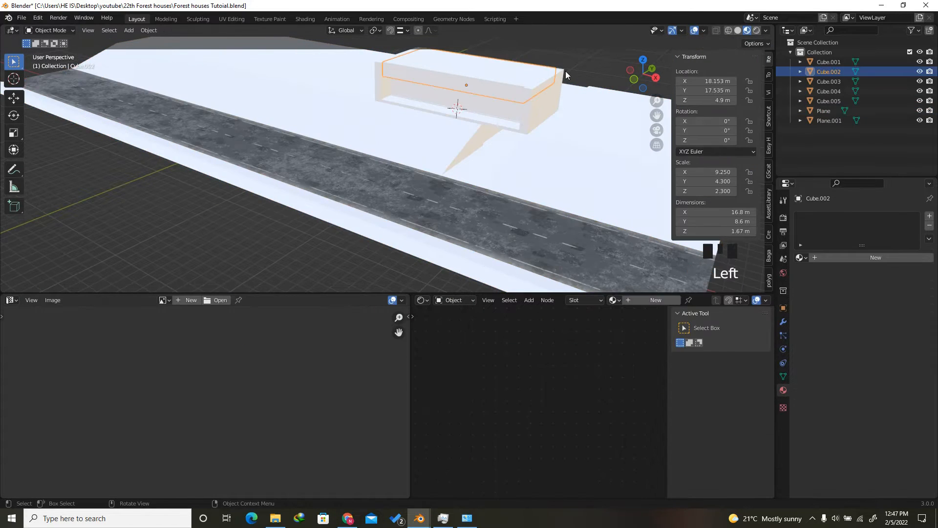
{"action": "mouse_move", "coordinate": [639, 74]}
{"action": "left_mouse_down"}
{"action": "mouse_move", "coordinate": [636, 63]}
{"action": "mouse_move", "coordinate": [640, 79]}
{"action": "left_mouse_up"}
{"action": "scroll", "coordinate": [511, 55], "scroll_direction": "up", "scroll_amount": 4}
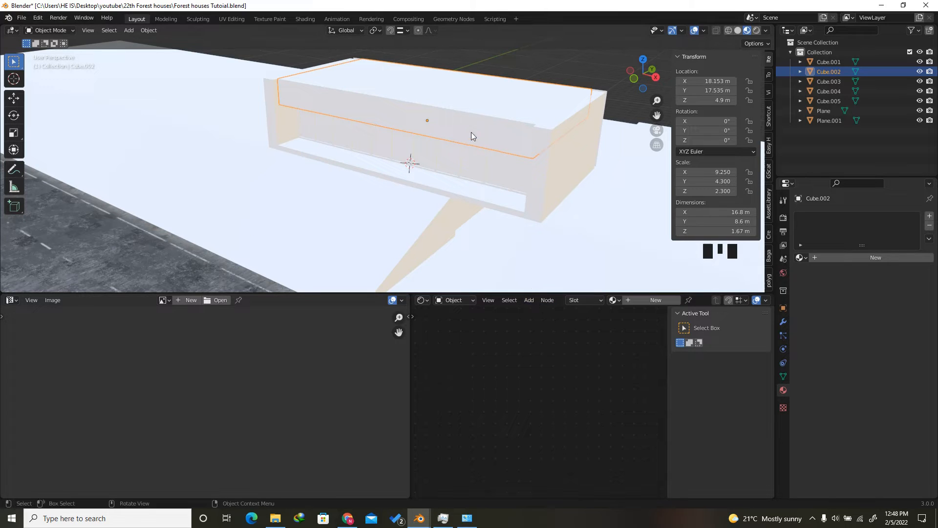
{"action": "key", "text": "Tab"}
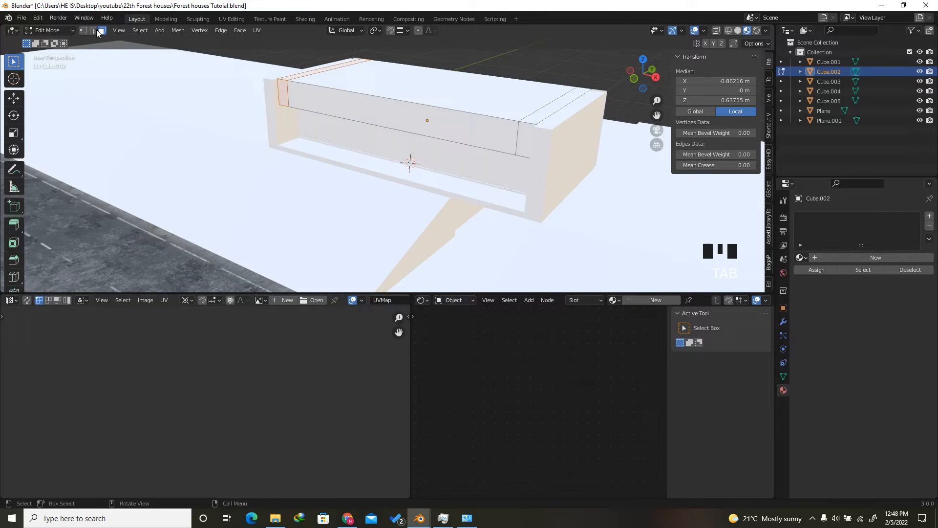
{"action": "left_click", "coordinate": [124, 71]}
{"action": "scroll", "coordinate": [404, 138], "scroll_direction": "down", "scroll_amount": 2}
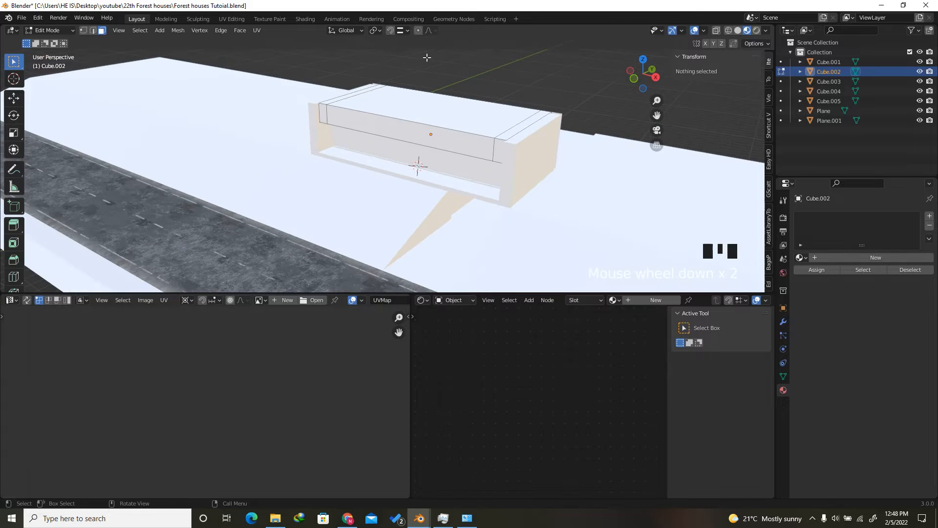
{"action": "left_click", "coordinate": [92, 30]}
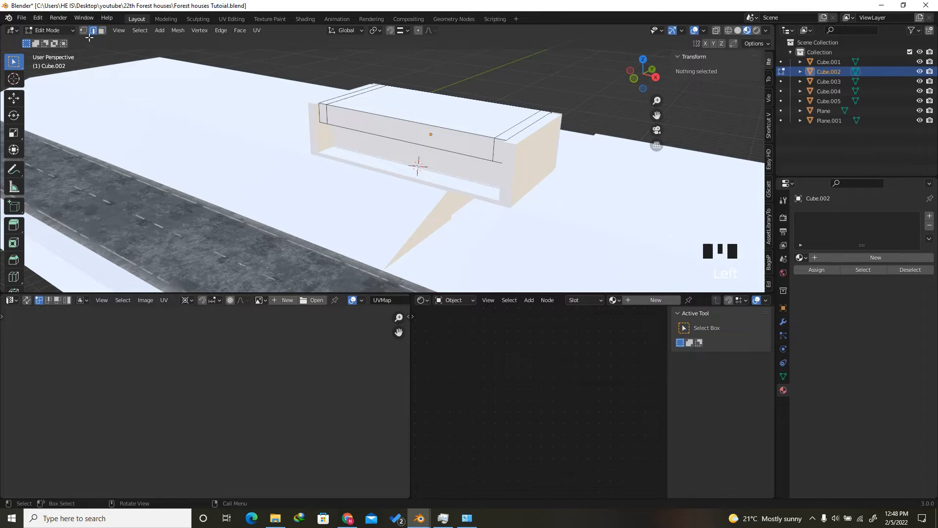
Select all sharp edges of Cube.002 and mark them as seams
{"action": "left_click", "coordinate": [141, 33]}
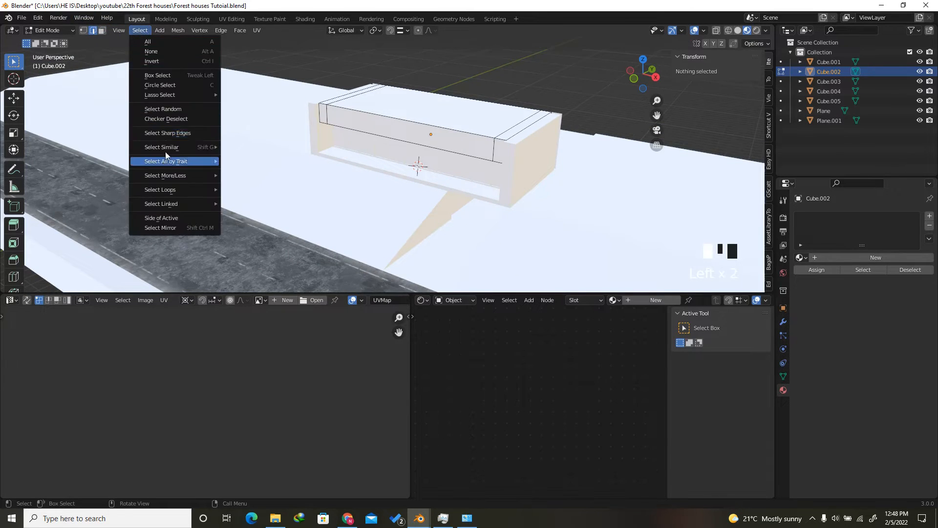
{"action": "left_click", "coordinate": [168, 133]}
{"action": "right_click", "coordinate": [308, 190]}
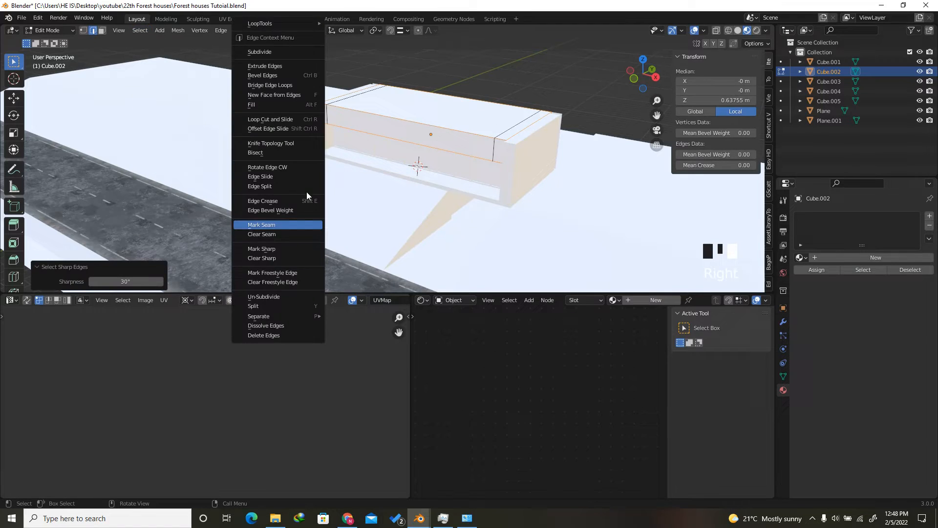
{"action": "left_click", "coordinate": [283, 226]}
Unwrap Cube.002 along its seams with the standard Unwrap and return to Object Mode
{"action": "key", "text": "u"}
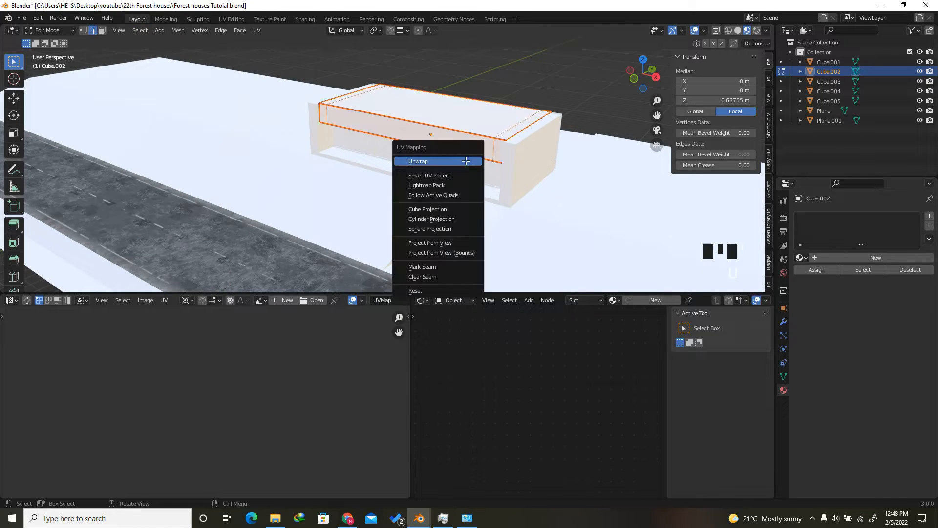
{"action": "key", "text": "u"}
{"action": "scroll", "coordinate": [303, 371], "scroll_direction": "up", "scroll_amount": 10}
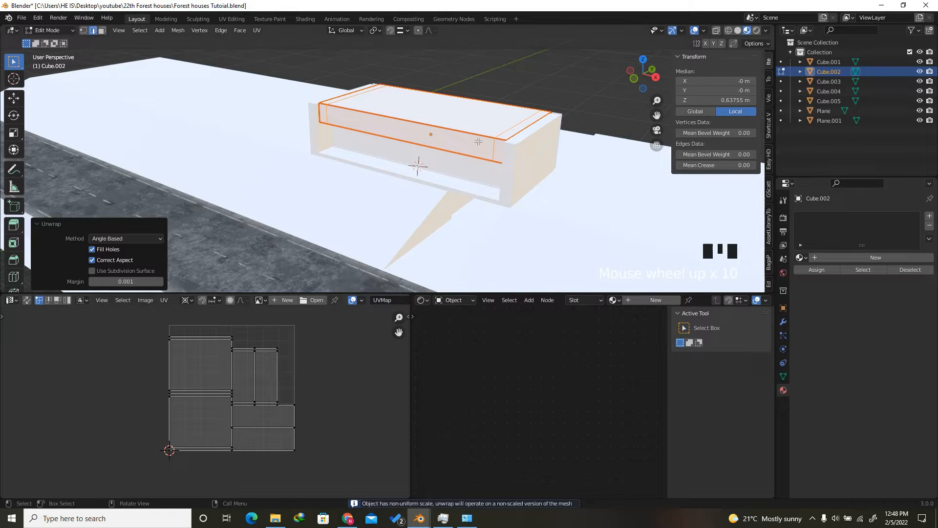
{"action": "key", "text": "Tab"}
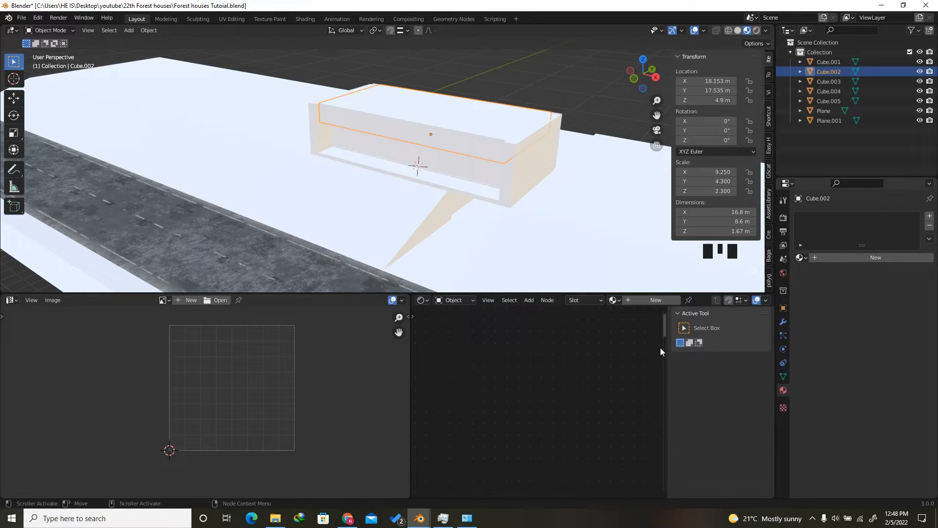
Create a new material for Cube.002 and bring its shader nodes into view
{"action": "left_click", "coordinate": [638, 301]}
{"action": "scroll", "coordinate": [508, 360], "scroll_direction": "down", "scroll_amount": 1}
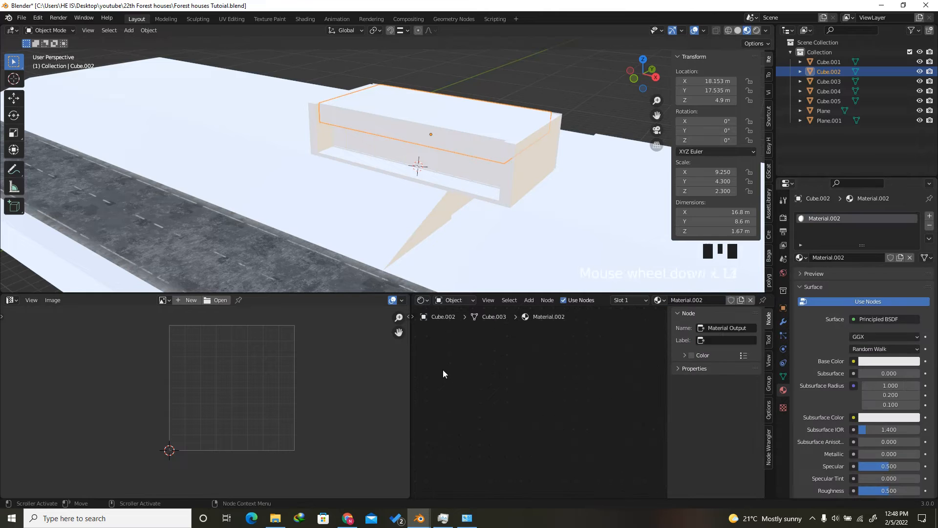
{"action": "scroll", "coordinate": [498, 390], "scroll_direction": "up", "scroll_amount": 8}
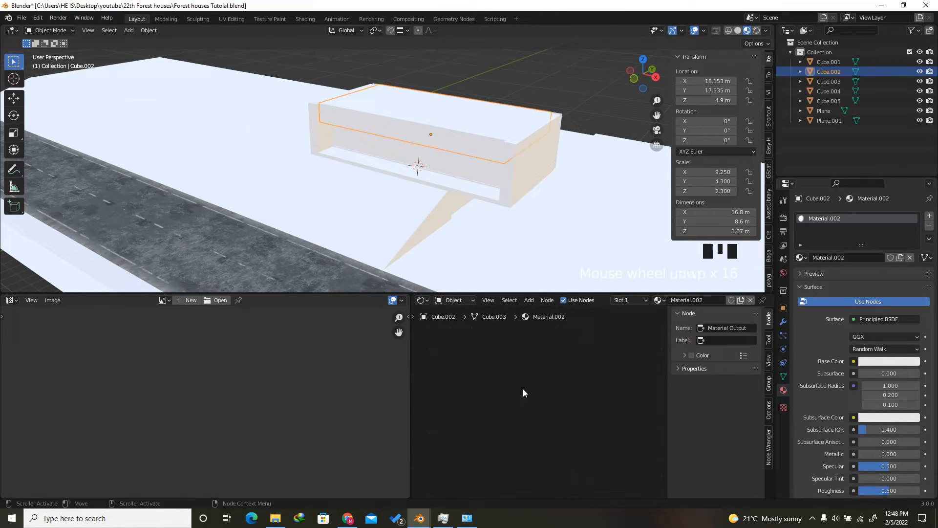
{"action": "scroll", "coordinate": [523, 388], "scroll_direction": "down", "scroll_amount": 8}
{"action": "scroll", "coordinate": [426, 458], "scroll_direction": "up", "scroll_amount": 16}
{"action": "scroll", "coordinate": [642, 390], "scroll_direction": "down", "scroll_amount": 9}
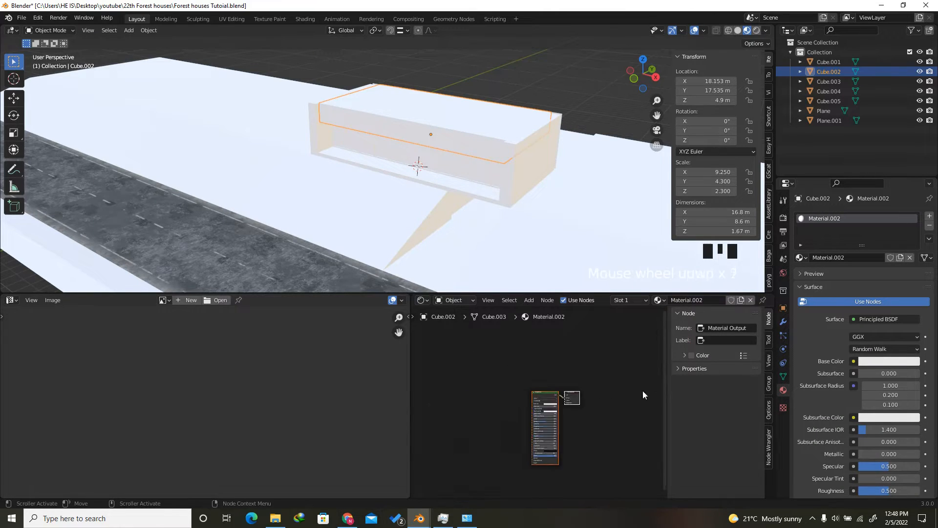
{"action": "scroll", "coordinate": [538, 415], "scroll_direction": "up", "scroll_amount": 5}
Load the Concrete029_2K texture maps into Cube.002's Principled BSDF using the Principled Texture Setup
{"action": "left_click", "coordinate": [469, 353]}
{"action": "left_click", "coordinate": [511, 349]}
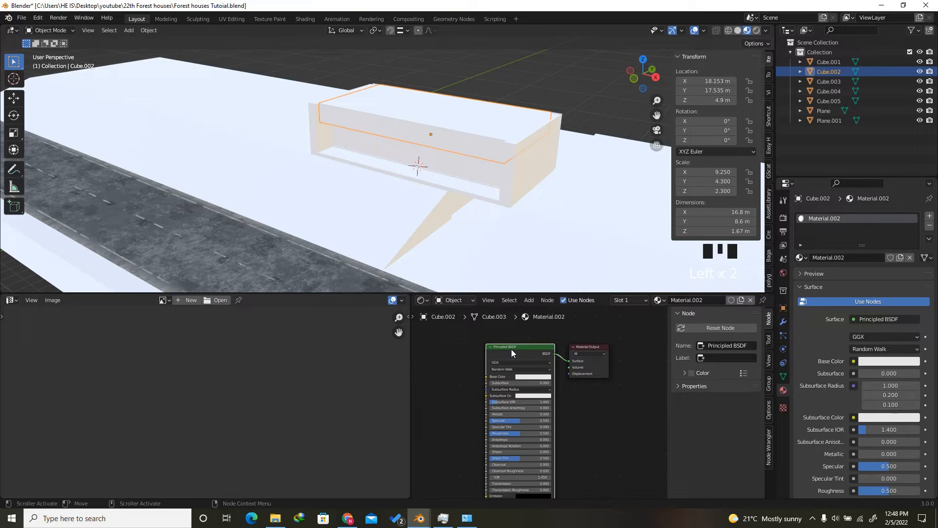
{"action": "key", "text": "ctrl+shift+t"}
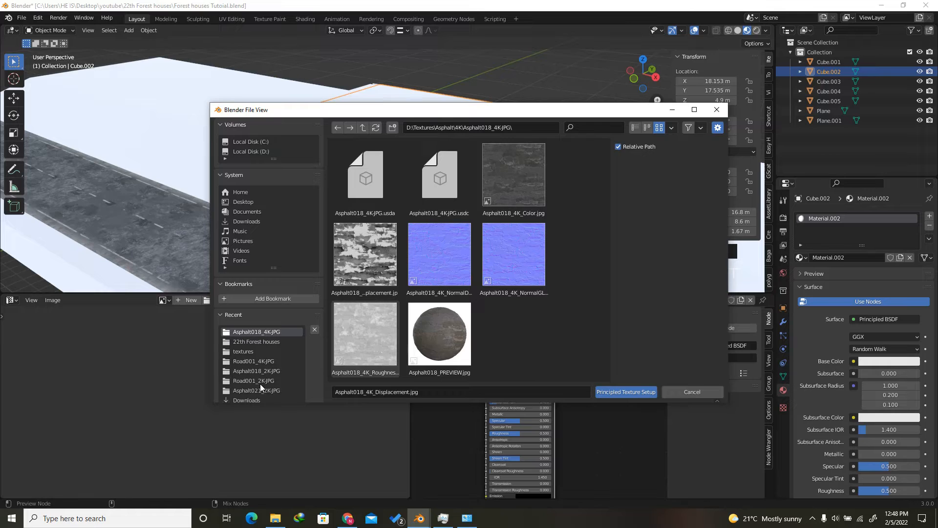
{"action": "scroll", "coordinate": [262, 376], "scroll_direction": "down", "scroll_amount": 2}
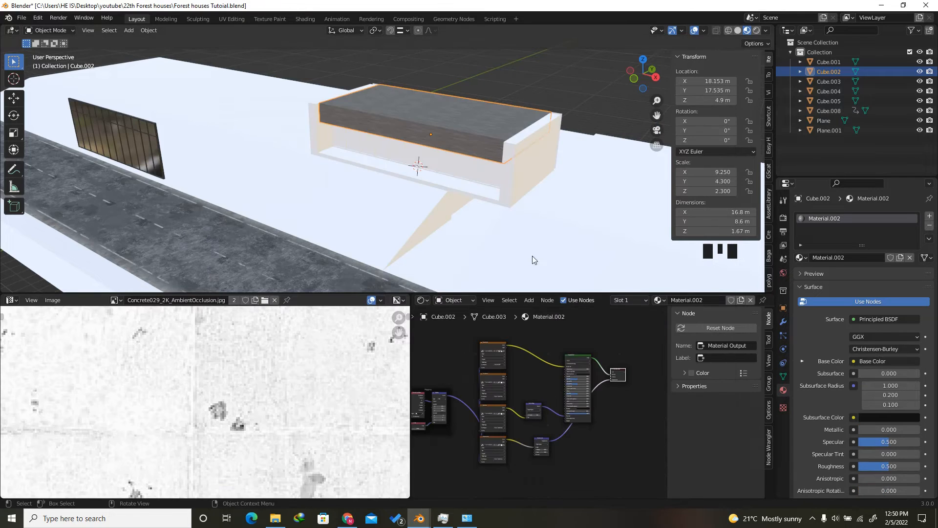
Duplicate the Base Color image texture node and place the copy above the original
{"action": "scroll", "coordinate": [483, 113], "scroll_direction": "up", "scroll_amount": 8}
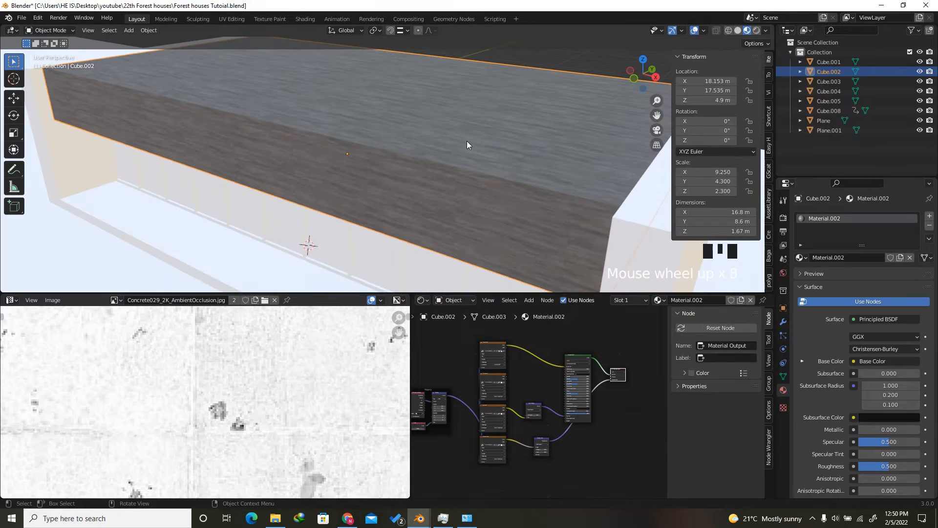
{"action": "scroll", "coordinate": [454, 156], "scroll_direction": "up", "scroll_amount": 2}
{"action": "scroll", "coordinate": [583, 391], "scroll_direction": "down", "scroll_amount": 5}
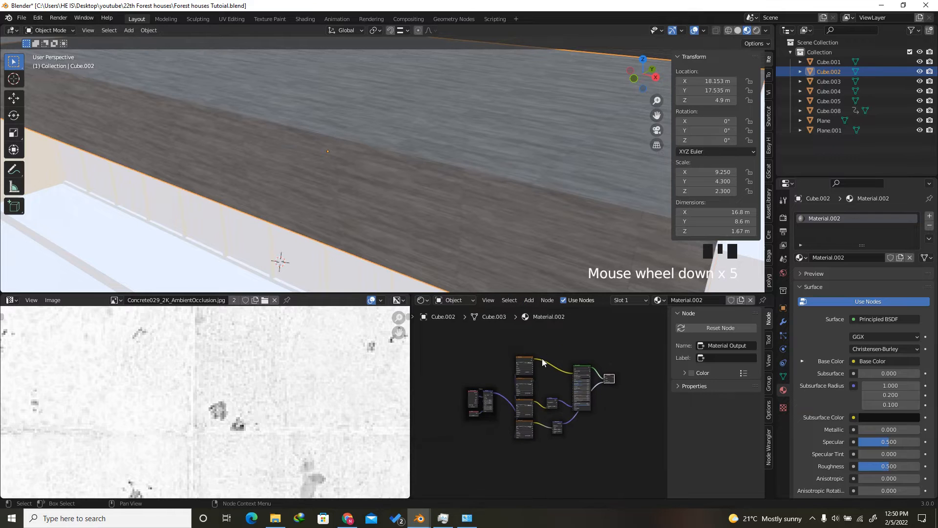
{"action": "scroll", "coordinate": [495, 348], "scroll_direction": "up", "scroll_amount": 11}
{"action": "left_click", "coordinate": [518, 368]}
{"action": "scroll", "coordinate": [508, 415], "scroll_direction": "down", "scroll_amount": 6}
{"action": "scroll", "coordinate": [520, 391], "scroll_direction": "up", "scroll_amount": 5}
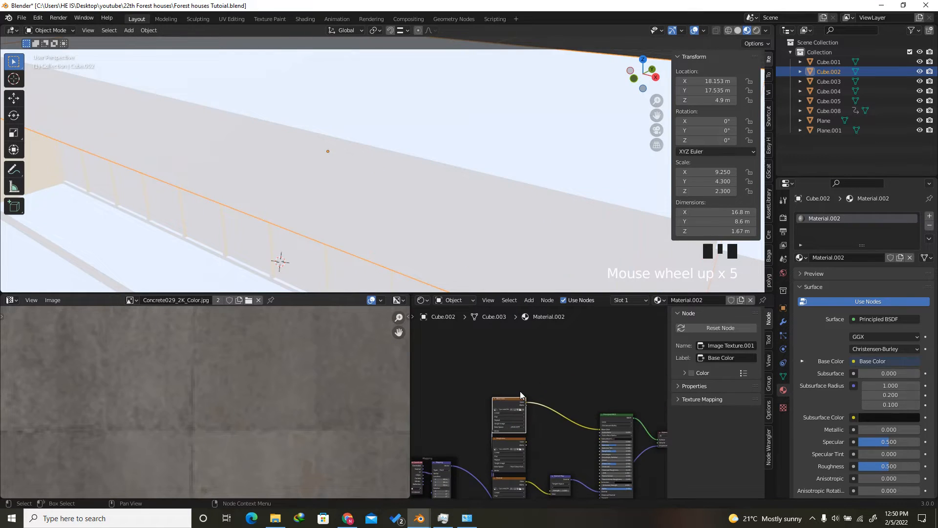
{"action": "key", "text": "shift+d"}
{"action": "left_click", "coordinate": [521, 370]}
{"action": "scroll", "coordinate": [521, 370], "scroll_direction": "up", "scroll_amount": 5}
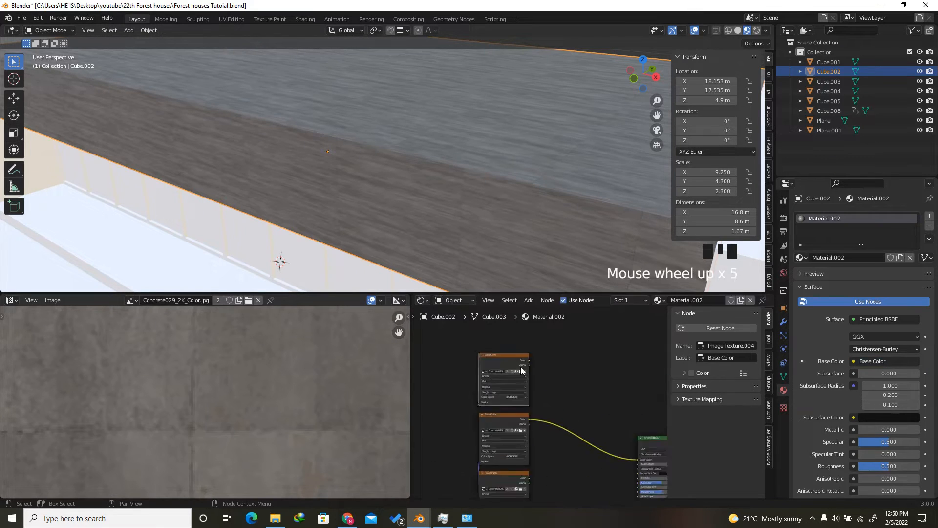
Make the duplicated texture node's image single-user and set its color space to Non-Colour Data
{"action": "scroll", "coordinate": [521, 370], "scroll_direction": "up", "scroll_amount": 7}
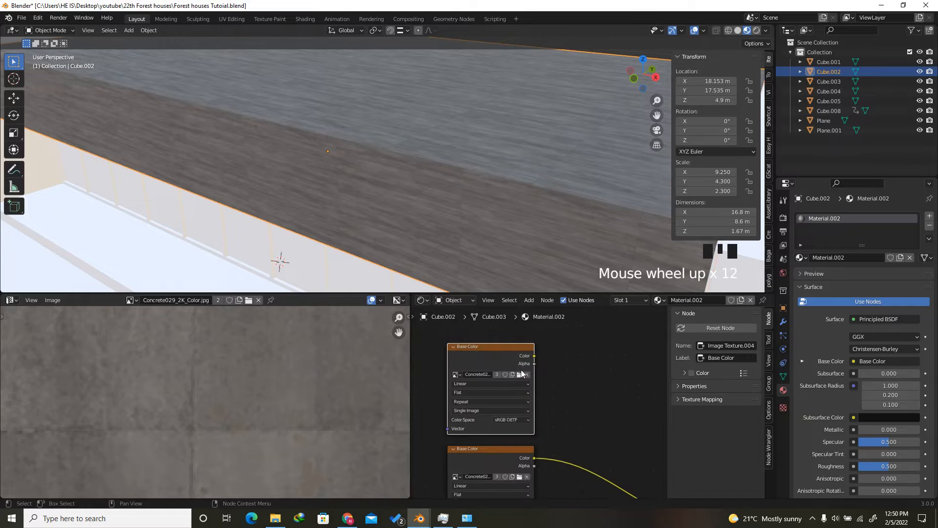
{"action": "left_click", "coordinate": [496, 374]}
{"action": "scroll", "coordinate": [483, 385], "scroll_direction": "down", "scroll_amount": 6}
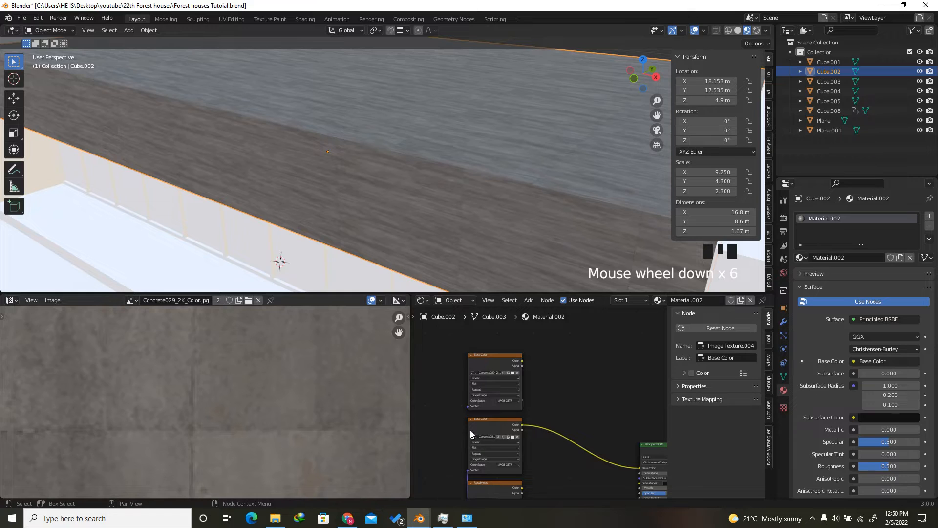
{"action": "scroll", "coordinate": [494, 385], "scroll_direction": "up", "scroll_amount": 6}
{"action": "scroll", "coordinate": [506, 383], "scroll_direction": "down", "scroll_amount": 5}
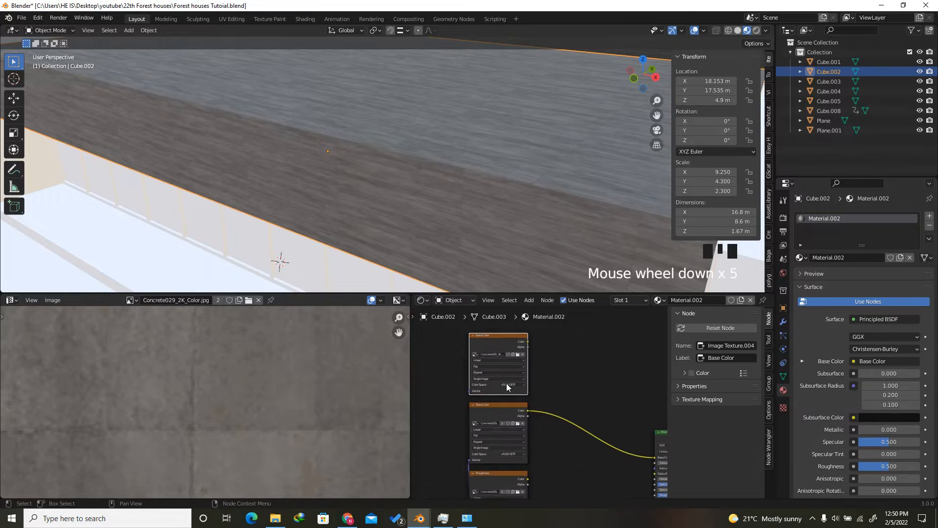
{"action": "scroll", "coordinate": [511, 368], "scroll_direction": "up", "scroll_amount": 9}
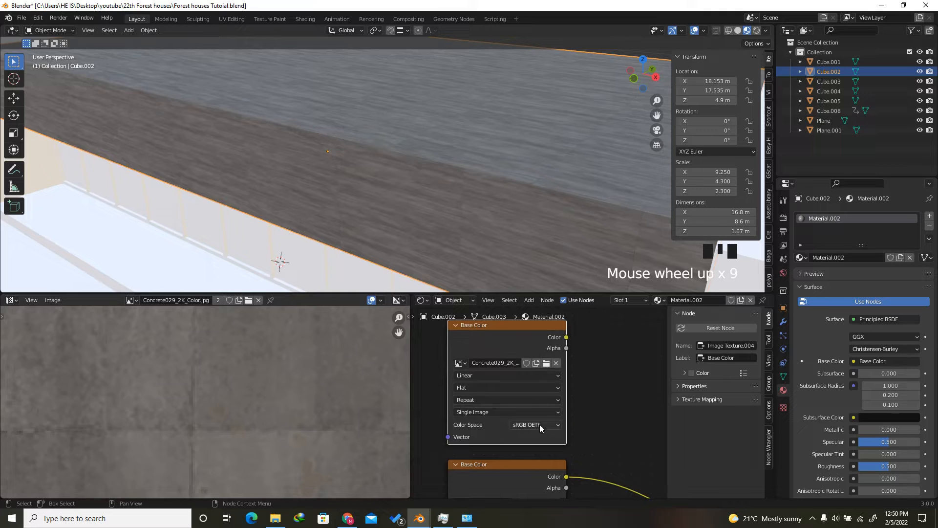
{"action": "left_click", "coordinate": [539, 424]}
{"action": "left_click", "coordinate": [543, 344]}
{"action": "scroll", "coordinate": [513, 373], "scroll_direction": "down", "scroll_amount": 13}
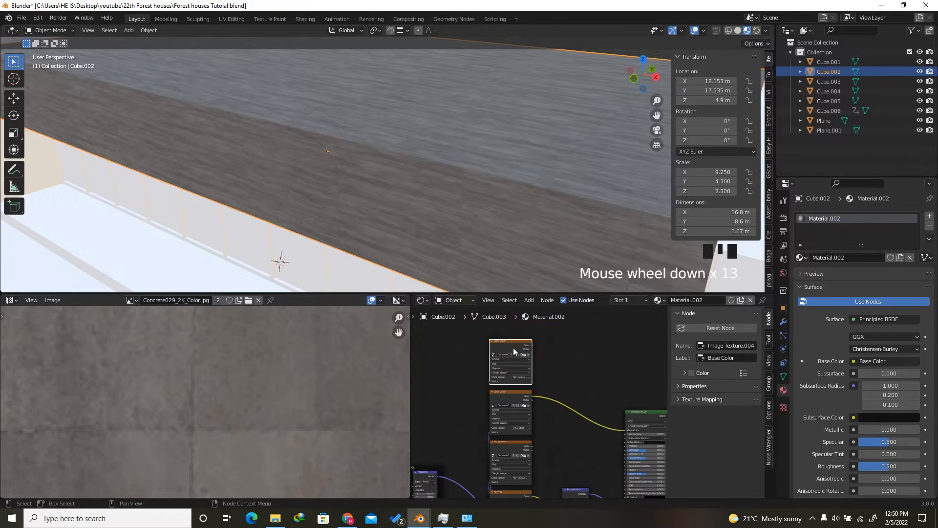
Load Concrete029_2K_AmbientOcclusion.jpg into the duplicated image texture node
{"action": "scroll", "coordinate": [521, 450], "scroll_direction": "up", "scroll_amount": 8}
{"action": "scroll", "coordinate": [511, 421], "scroll_direction": "down", "scroll_amount": 5}
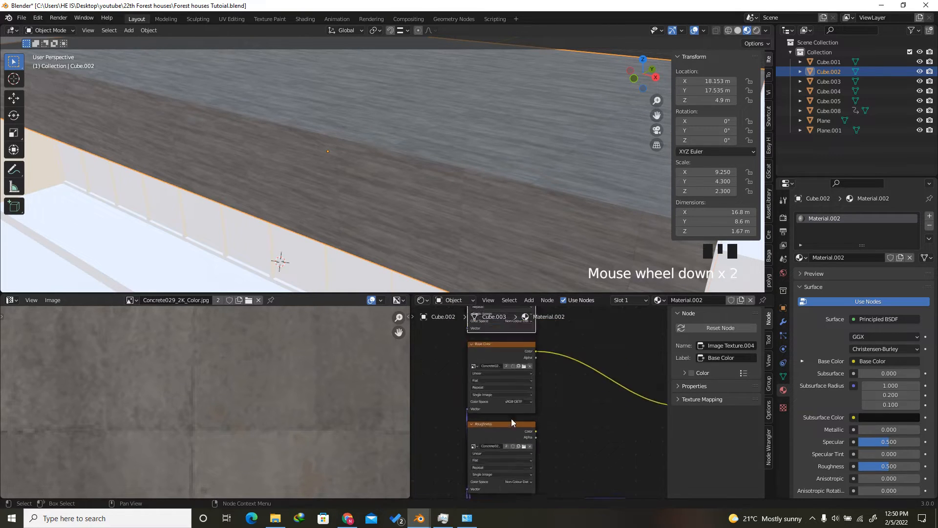
{"action": "scroll", "coordinate": [514, 328], "scroll_direction": "up", "scroll_amount": 6}
{"action": "scroll", "coordinate": [509, 427], "scroll_direction": "down", "scroll_amount": 6}
{"action": "scroll", "coordinate": [523, 341], "scroll_direction": "up", "scroll_amount": 5}
{"action": "scroll", "coordinate": [538, 366], "scroll_direction": "up", "scroll_amount": 3}
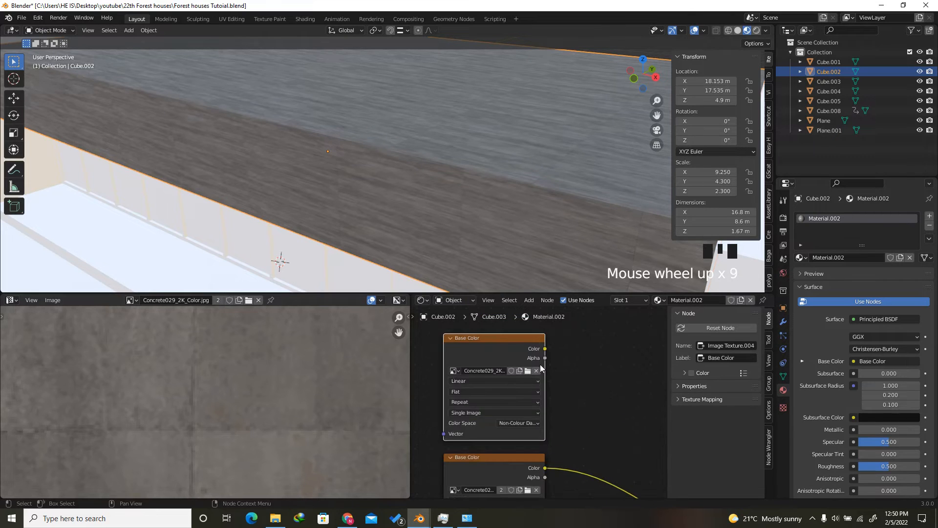
{"action": "left_click", "coordinate": [529, 374]}
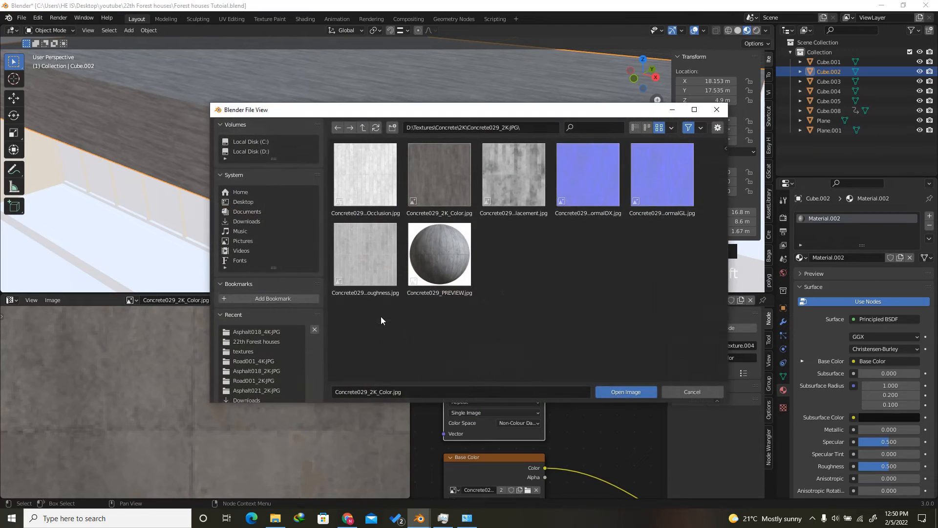
{"action": "left_click", "coordinate": [370, 174]}
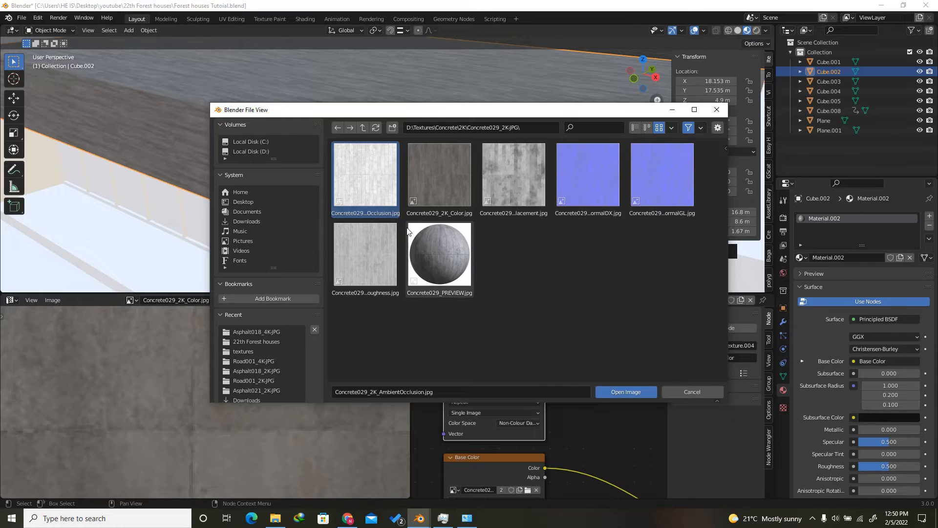
{"action": "left_click", "coordinate": [628, 392]}
Insert a MixRGB node on the link between the Base Color texture and the Principled BSDF
{"action": "scroll", "coordinate": [590, 391], "scroll_direction": "down", "scroll_amount": 12}
{"action": "scroll", "coordinate": [566, 391], "scroll_direction": "up", "scroll_amount": 2}
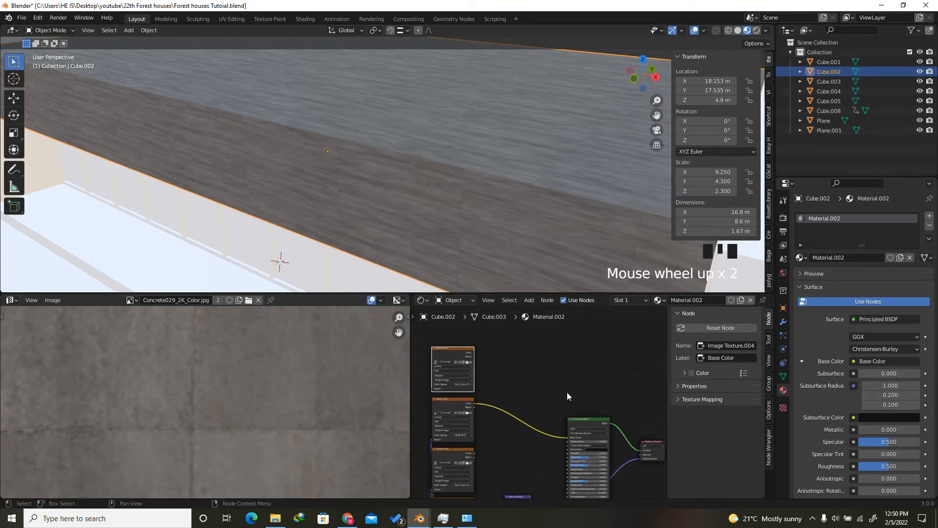
{"action": "scroll", "coordinate": [566, 392], "scroll_direction": "up", "scroll_amount": 2}
{"action": "left_click_drag", "start_coordinate": [581, 424], "coordinate": [593, 427]}
{"action": "key", "text": "shift+a"}
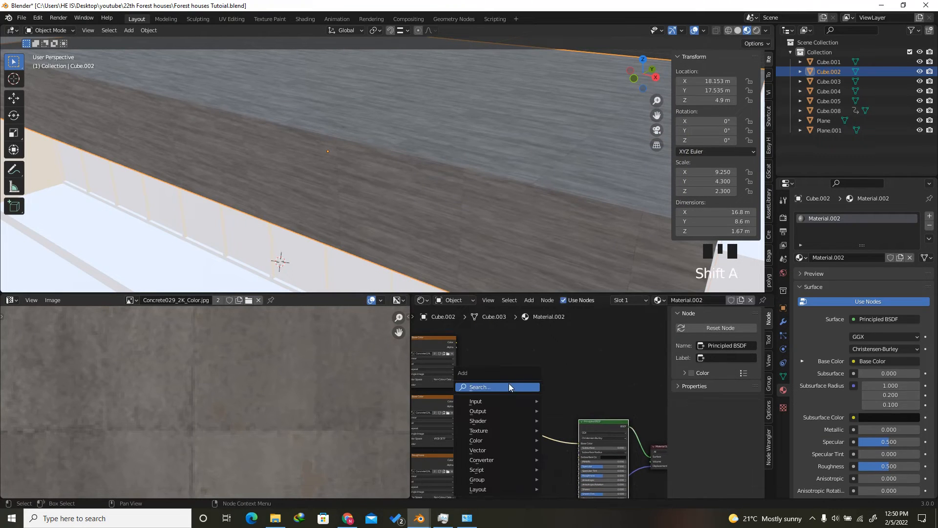
{"action": "left_click", "coordinate": [509, 386]}
{"action": "type", "text": "mi"}
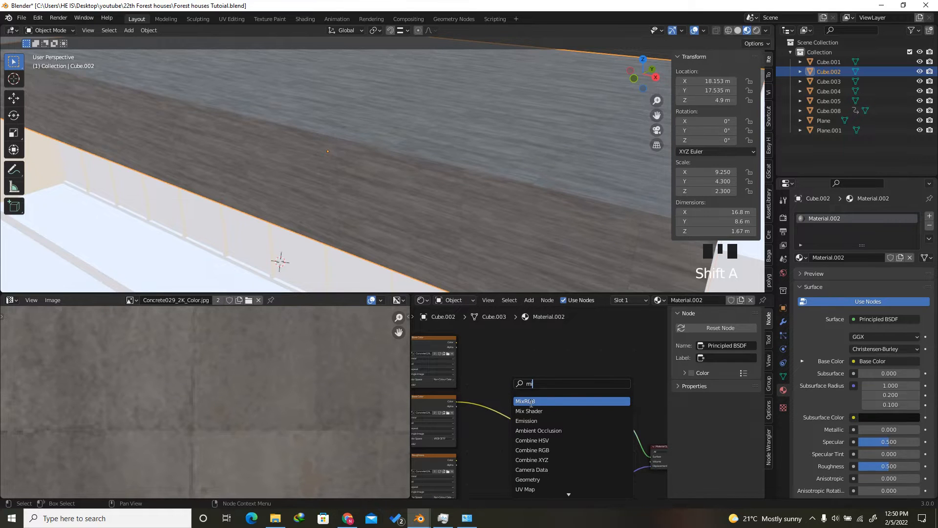
{"action": "left_click", "coordinate": [531, 401]}
{"action": "left_click", "coordinate": [518, 420]}
{"action": "scroll", "coordinate": [519, 423], "scroll_direction": "down", "scroll_amount": 5}
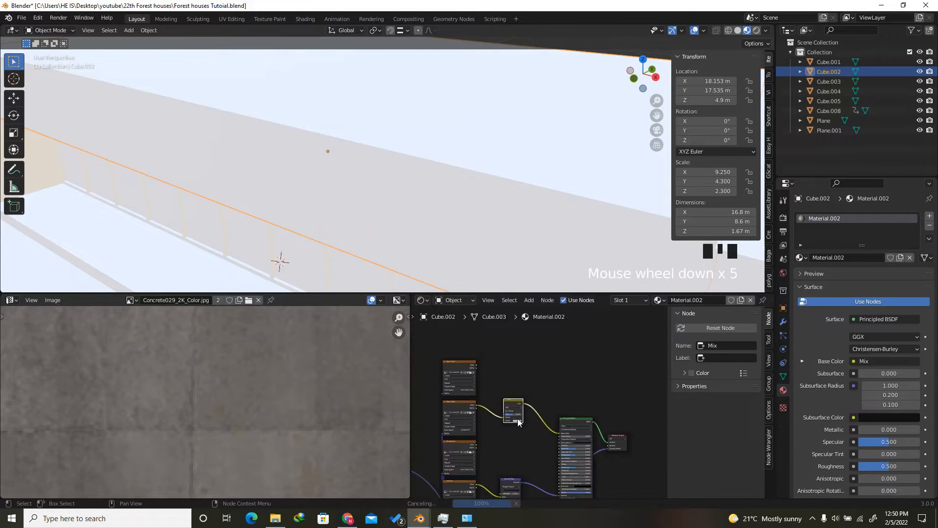
{"action": "scroll", "coordinate": [495, 398], "scroll_direction": "up", "scroll_amount": 5}
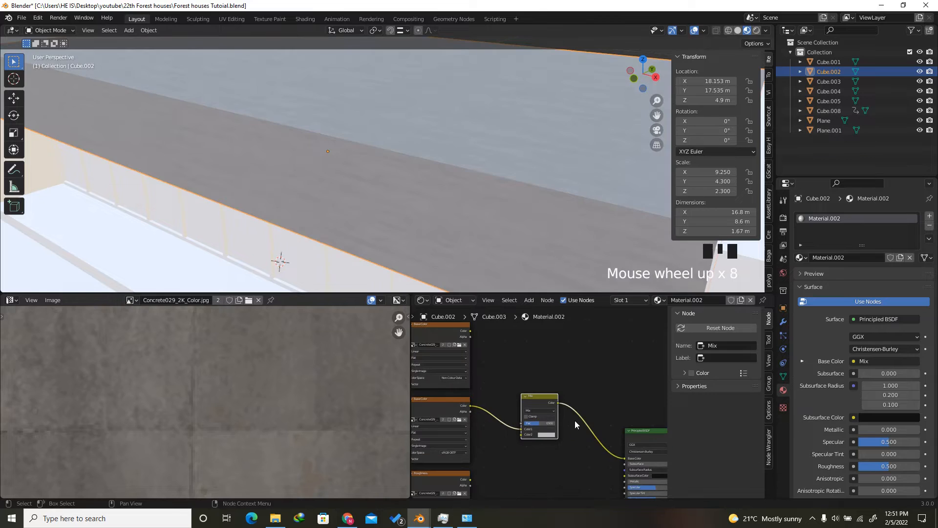
Connect the ambient occlusion texture to the mix node's Color2, set blending to Multiply and raise its factor to full
{"action": "scroll", "coordinate": [483, 345], "scroll_direction": "up", "scroll_amount": 5}
{"action": "left_click_drag", "start_coordinate": [468, 327], "coordinate": [528, 450]}
{"action": "scroll", "coordinate": [532, 431], "scroll_direction": "up", "scroll_amount": 7}
{"action": "left_click", "coordinate": [540, 416]}
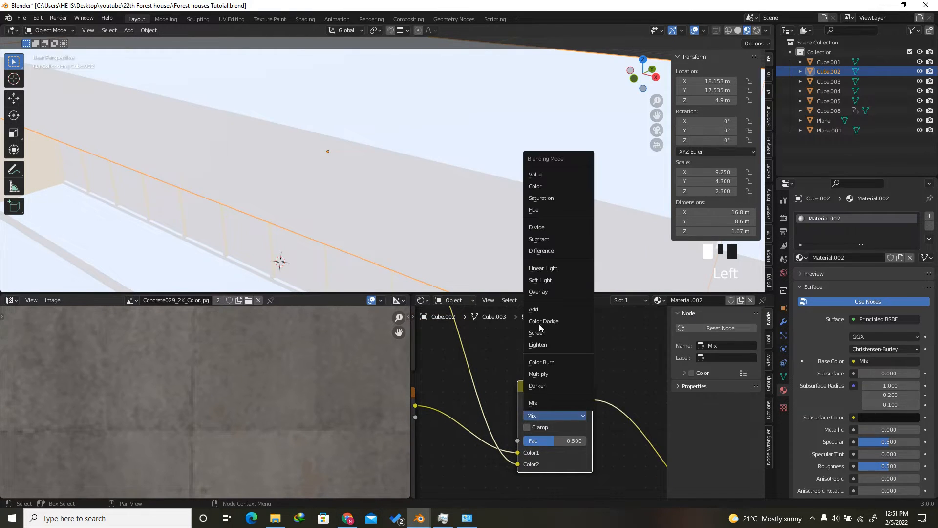
{"action": "left_click", "coordinate": [541, 374]}
{"action": "key", "text": "g"}
{"action": "left_click", "coordinate": [548, 421]}
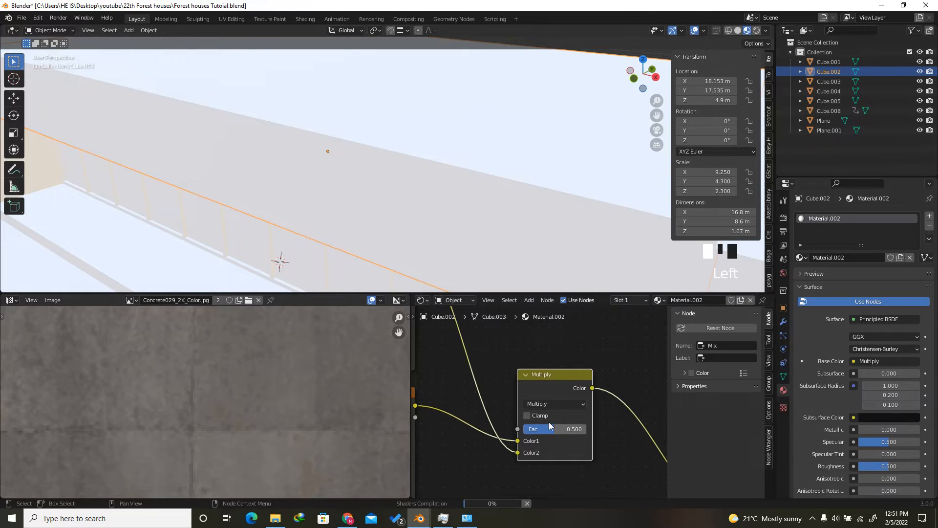
Connect the Mapping node's vector output to the ambient occlusion texture's Vector input
{"action": "scroll", "coordinate": [615, 406], "scroll_direction": "down", "scroll_amount": 18}
{"action": "scroll", "coordinate": [543, 447], "scroll_direction": "up", "scroll_amount": 10}
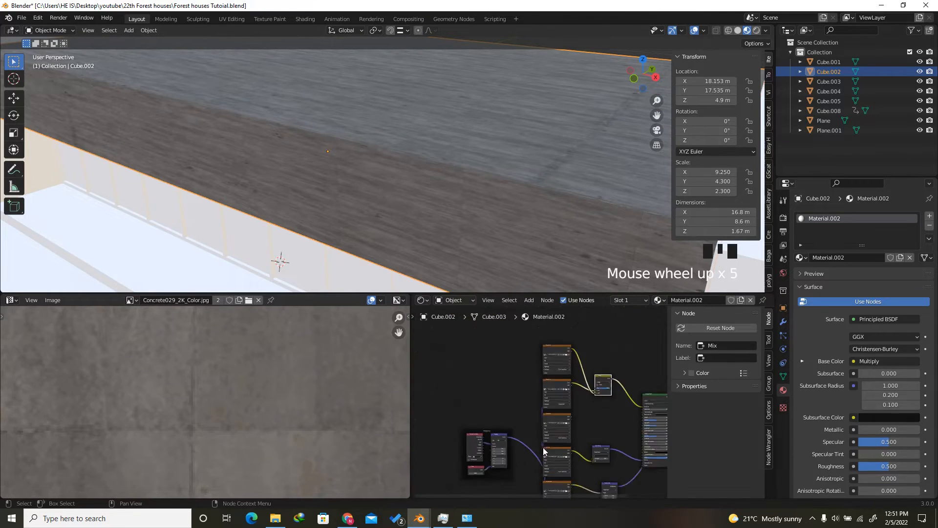
{"action": "scroll", "coordinate": [513, 429], "scroll_direction": "up", "scroll_amount": 5}
{"action": "scroll", "coordinate": [488, 457], "scroll_direction": "down", "scroll_amount": 3}
{"action": "scroll", "coordinate": [489, 454], "scroll_direction": "up", "scroll_amount": 1}
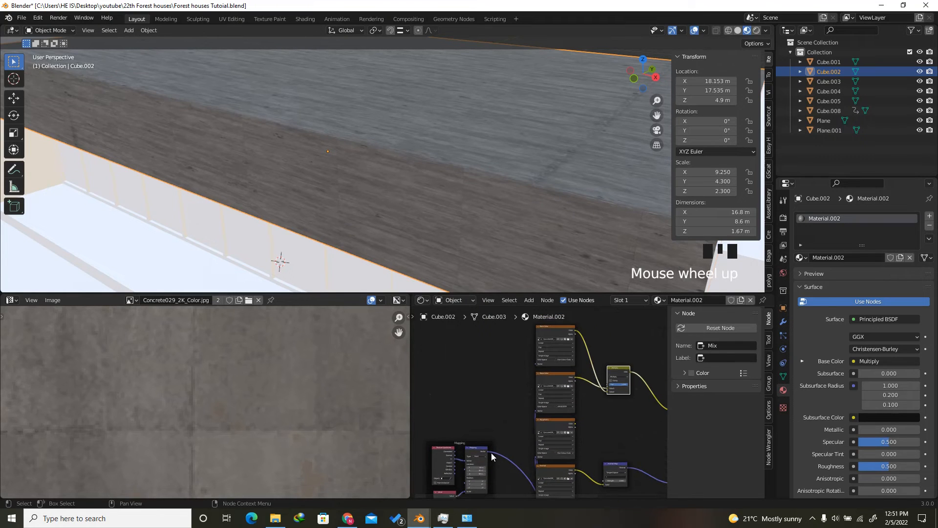
{"action": "left_click_drag", "start_coordinate": [488, 450], "coordinate": [537, 364]}
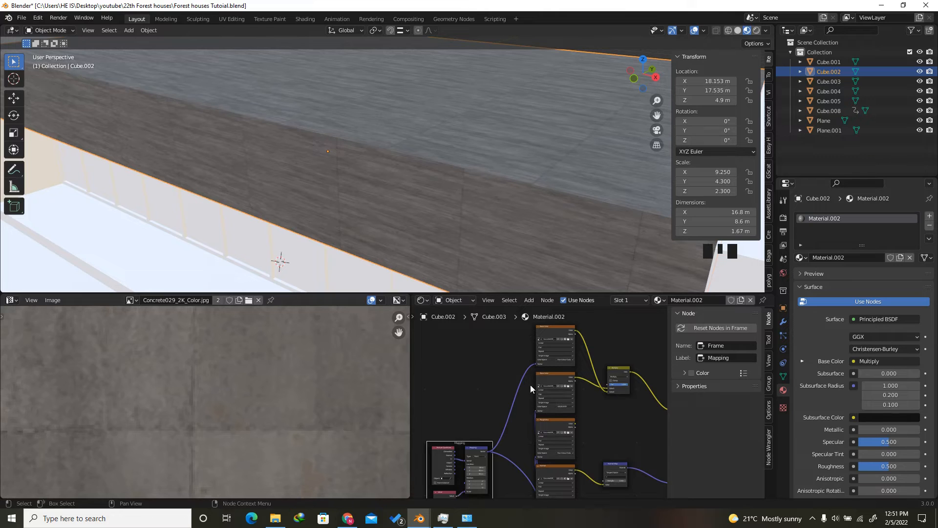
Compare the surface without ambient occlusion by linking the Base Color texture straight to the Principled BSDF, and reconnect the Multiply node
{"action": "scroll", "coordinate": [434, 171], "scroll_direction": "down", "scroll_amount": 4}
{"action": "scroll", "coordinate": [474, 197], "scroll_direction": "up", "scroll_amount": 7}
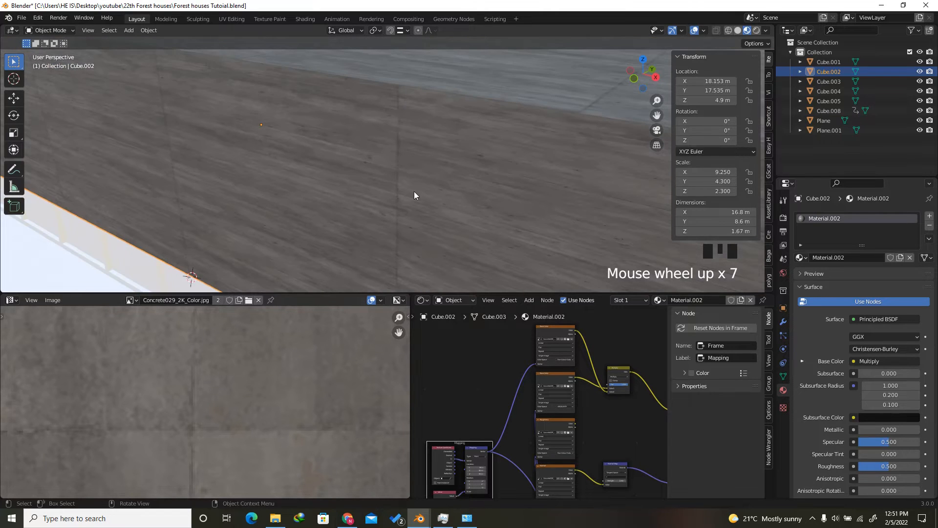
{"action": "scroll", "coordinate": [633, 373], "scroll_direction": "down", "scroll_amount": 1}
{"action": "middle_click_drag", "start_coordinate": [633, 374], "coordinate": [577, 389]}
{"action": "scroll", "coordinate": [576, 391], "scroll_direction": "up", "scroll_amount": 10}
{"action": "scroll", "coordinate": [560, 395], "scroll_direction": "down", "scroll_amount": 5}
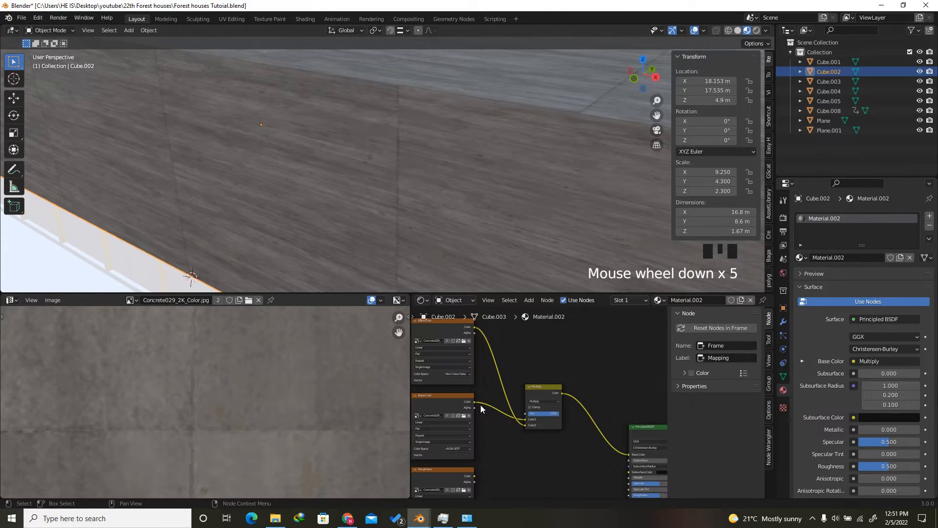
{"action": "left_click_drag", "start_coordinate": [474, 402], "coordinate": [630, 454]}
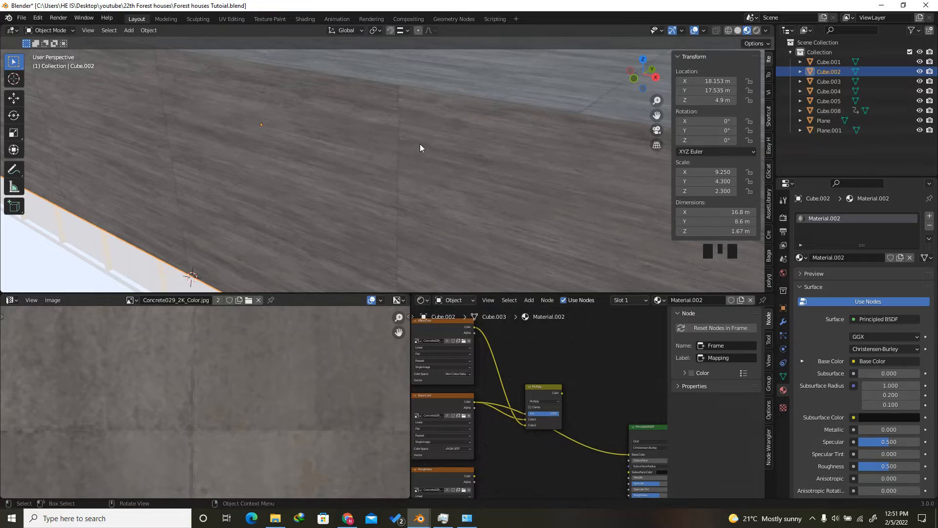
{"action": "left_click_drag", "start_coordinate": [564, 393], "coordinate": [629, 454]}
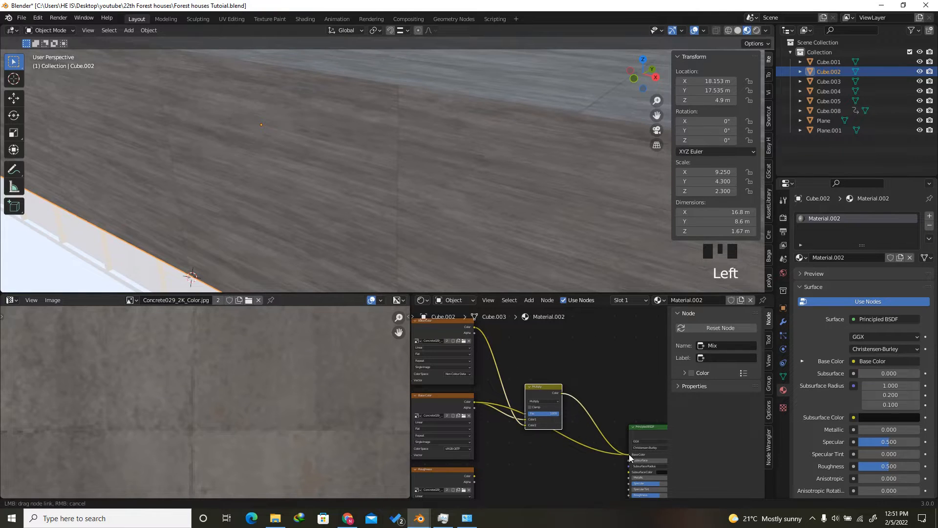
Shift the Multiply node toward the Principled BSDF and insert a Math node on the ambient occlusion link feeding it
{"action": "left_click", "coordinate": [537, 390]}
{"action": "left_click_drag", "start_coordinate": [536, 390], "coordinate": [581, 385]}
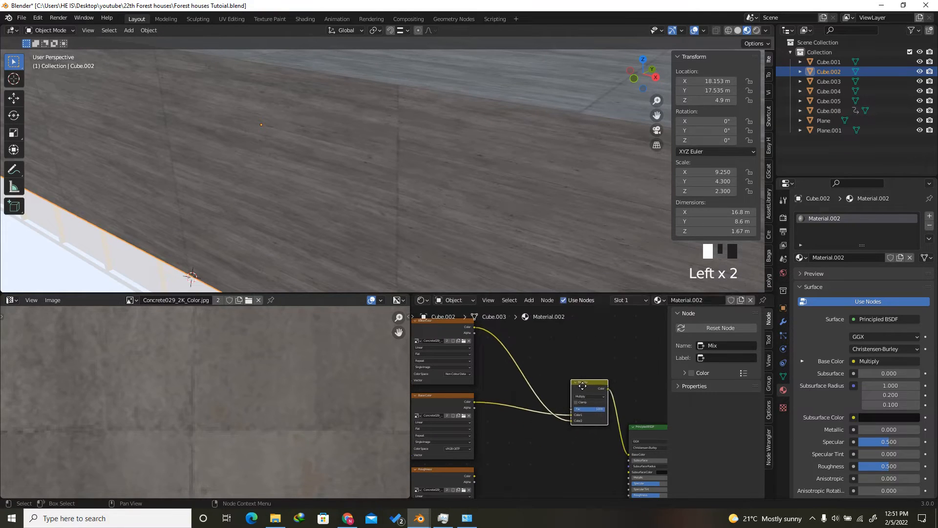
{"action": "scroll", "coordinate": [525, 374], "scroll_direction": "down", "scroll_amount": 4}
{"action": "scroll", "coordinate": [524, 374], "scroll_direction": "up", "scroll_amount": 2}
{"action": "key", "text": "shift+a"}
{"action": "left_click", "coordinate": [509, 376]}
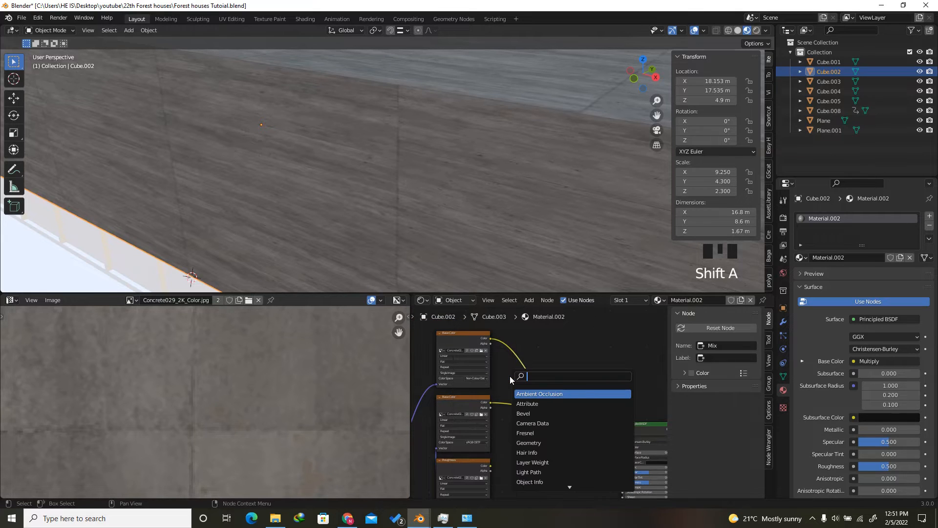
{"action": "type", "text": "math"}
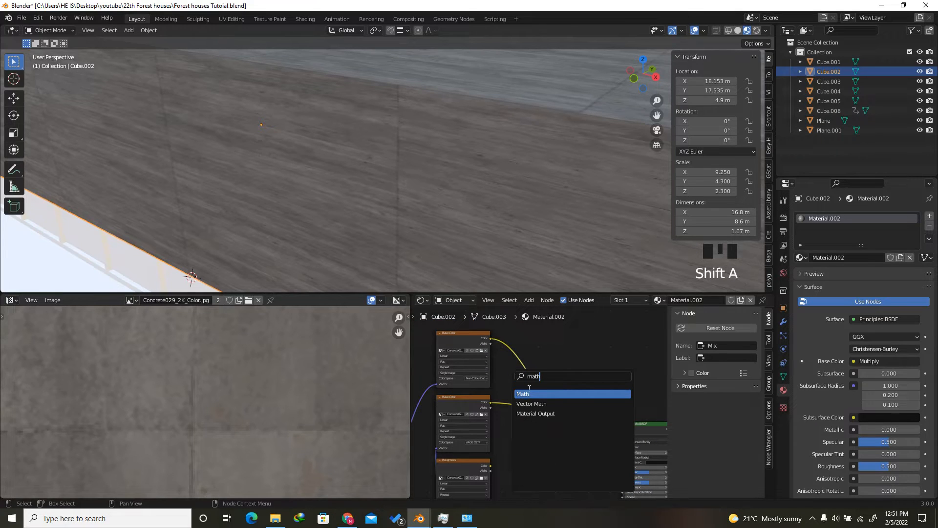
{"action": "key", "text": "Return"}
{"action": "left_click", "coordinate": [528, 345]}
Switch the Math node's operation to Power with an exponent of 2, and inspect the darkened surface
{"action": "scroll", "coordinate": [529, 345], "scroll_direction": "up", "scroll_amount": 10}
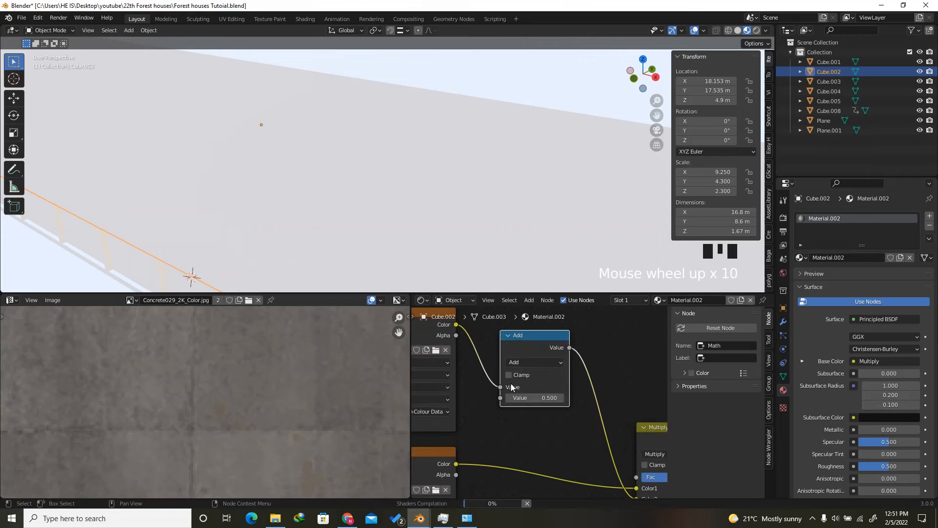
{"action": "left_click", "coordinate": [523, 363]}
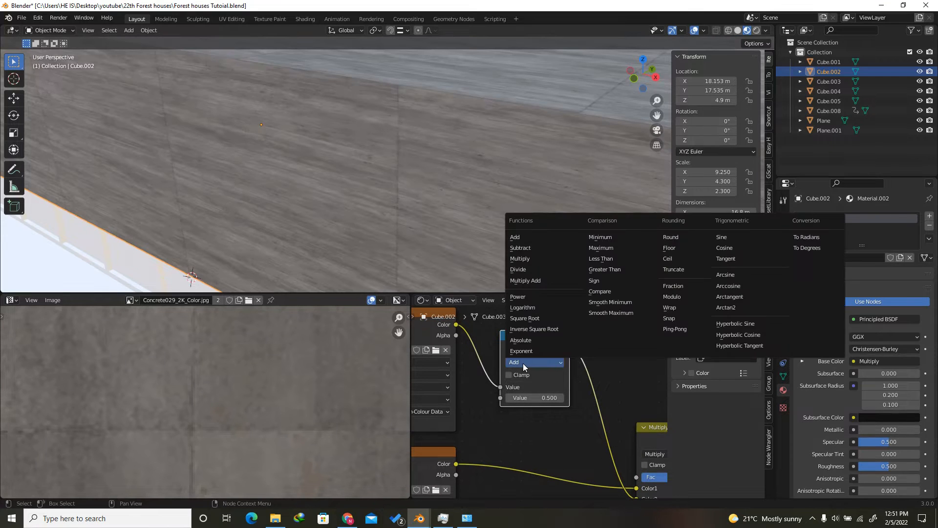
{"action": "left_click", "coordinate": [518, 296]}
{"action": "scroll", "coordinate": [539, 405], "scroll_direction": "up", "scroll_amount": 3}
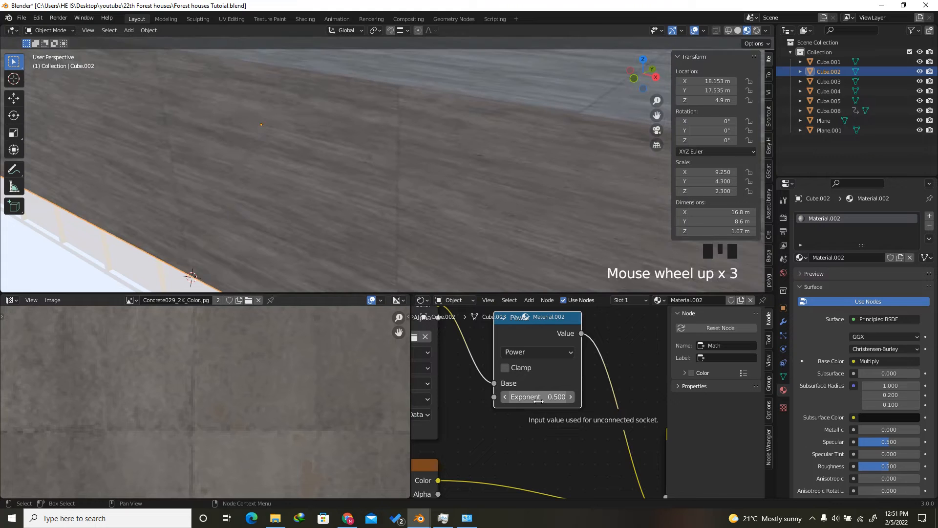
{"action": "left_click", "coordinate": [539, 401]}
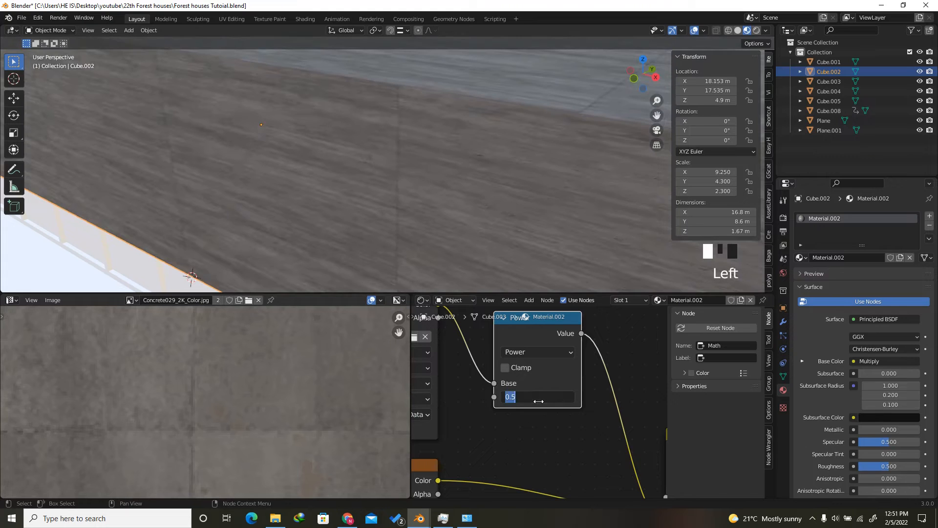
{"action": "type", "text": "2"}
{"action": "key", "text": "Return"}
{"action": "scroll", "coordinate": [422, 166], "scroll_direction": "down", "scroll_amount": 4}
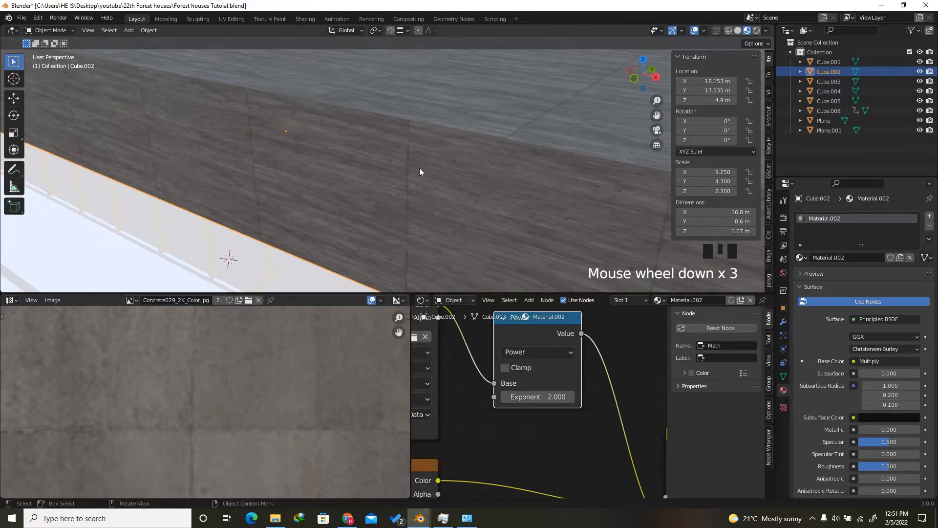
{"action": "scroll", "coordinate": [422, 169], "scroll_direction": "up", "scroll_amount": 4}
{"action": "scroll", "coordinate": [456, 173], "scroll_direction": "up", "scroll_amount": 1}
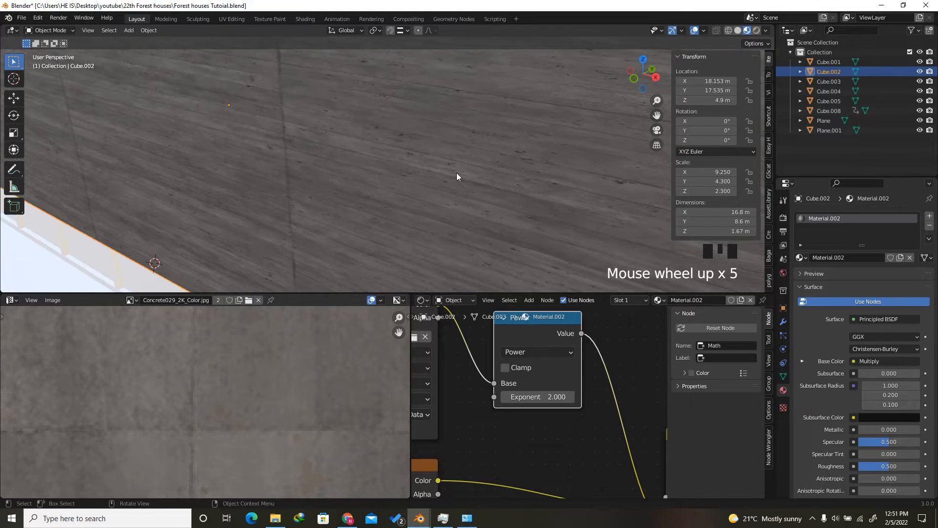
{"action": "scroll", "coordinate": [482, 342], "scroll_direction": "down", "scroll_amount": 5}
{"action": "left_click_drag", "start_coordinate": [516, 333], "coordinate": [524, 355]}
{"action": "scroll", "coordinate": [436, 186], "scroll_direction": "down", "scroll_amount": 7}
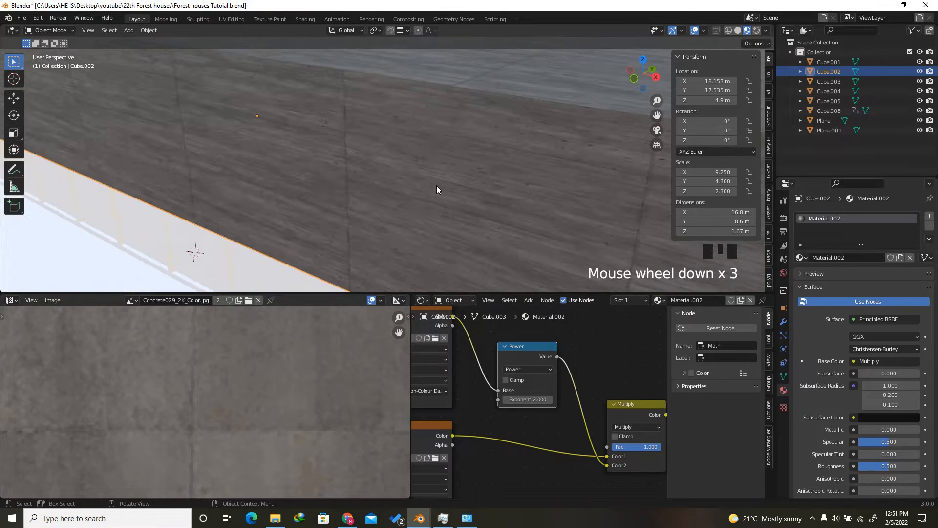
Assign Material.002 to the house's outer frame, Cube.001
{"action": "mouse_move", "coordinate": [632, 78]}
{"action": "left_mouse_down"}
{"action": "mouse_move", "coordinate": [641, 43]}
{"action": "mouse_move", "coordinate": [633, 78]}
{"action": "left_mouse_up"}
{"action": "scroll", "coordinate": [324, 150], "scroll_direction": "down", "scroll_amount": 6}
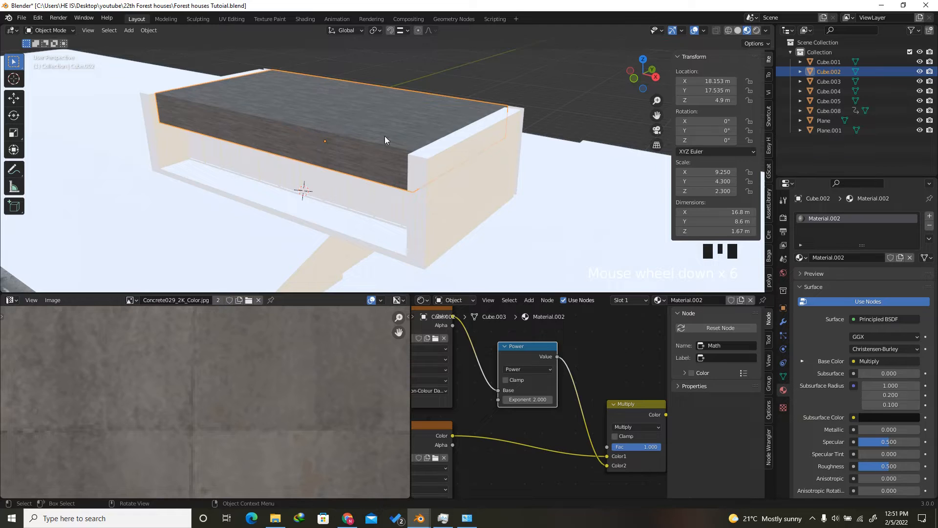
{"action": "scroll", "coordinate": [336, 146], "scroll_direction": "up", "scroll_amount": 2}
{"action": "left_click_drag", "start_coordinate": [800, 261], "coordinate": [503, 222]}
Assign Material.002 to the floor slab, Cube.005, and to the slanted supports, Plane.001
{"action": "scroll", "coordinate": [503, 221], "scroll_direction": "down", "scroll_amount": 3}
{"action": "scroll", "coordinate": [543, 213], "scroll_direction": "up", "scroll_amount": 2}
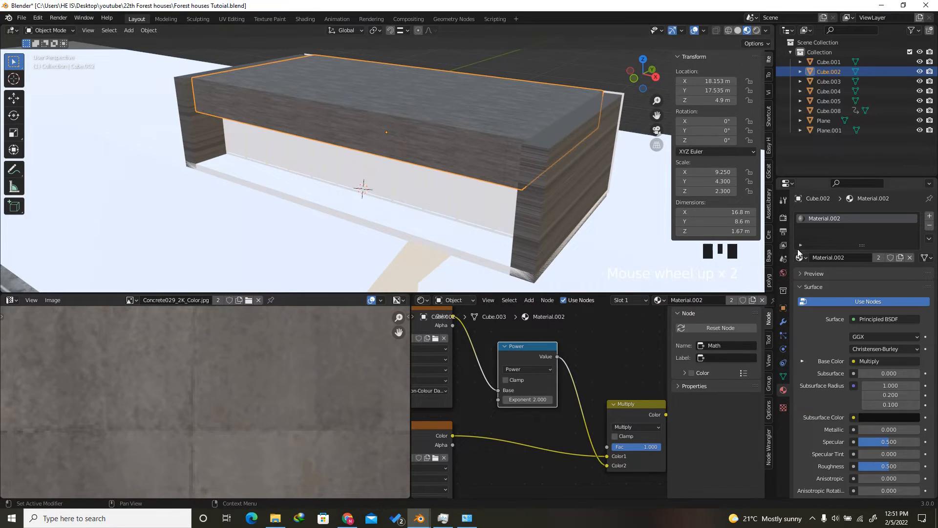
{"action": "left_click_drag", "start_coordinate": [799, 258], "coordinate": [449, 239]}
{"action": "scroll", "coordinate": [447, 115], "scroll_direction": "down", "scroll_amount": 5}
{"action": "scroll", "coordinate": [432, 165], "scroll_direction": "up", "scroll_amount": 5}
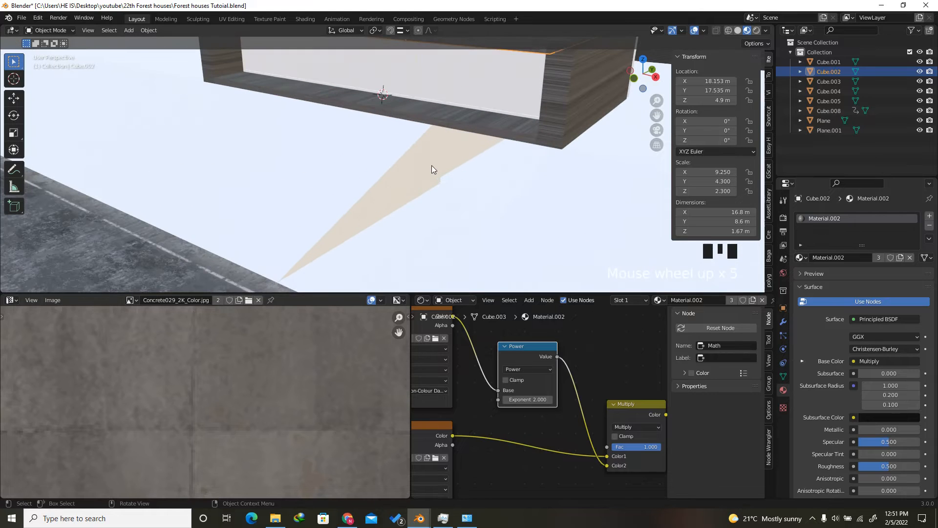
{"action": "left_click_drag", "start_coordinate": [800, 258], "coordinate": [413, 189]}
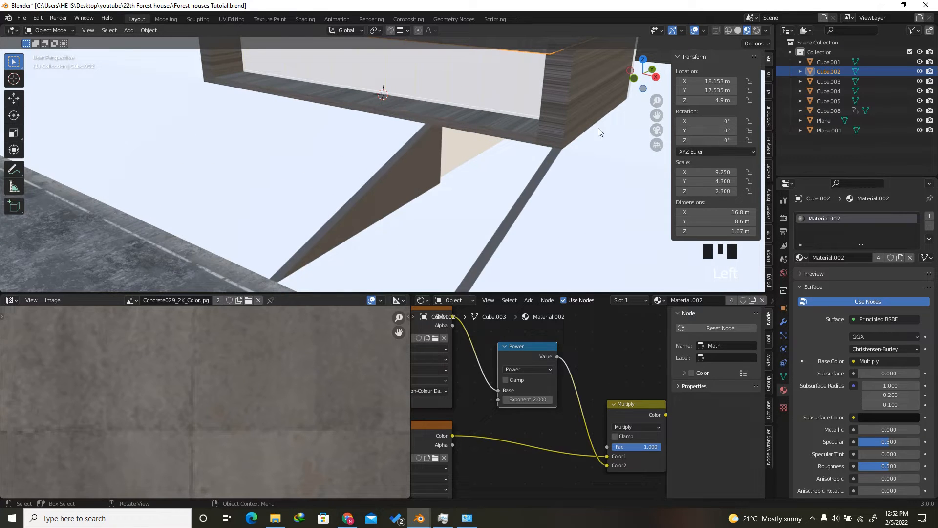
Try Material.002 on the ground beneath the house, and undo the assignment
{"action": "mouse_move", "coordinate": [655, 86]}
{"action": "left_mouse_down"}
{"action": "mouse_move", "coordinate": [720, 75]}
{"action": "mouse_move", "coordinate": [658, 80]}
{"action": "left_mouse_up"}
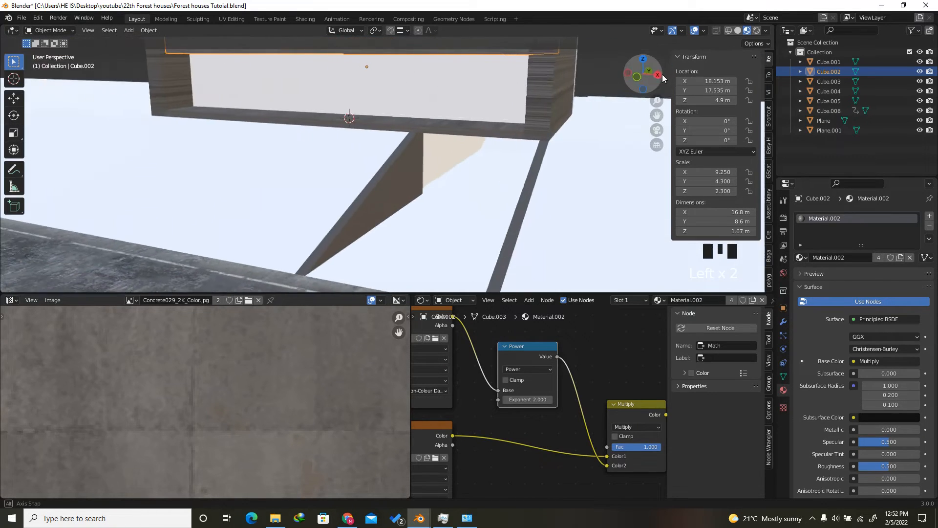
{"action": "left_click_drag", "start_coordinate": [799, 257], "coordinate": [455, 155]}
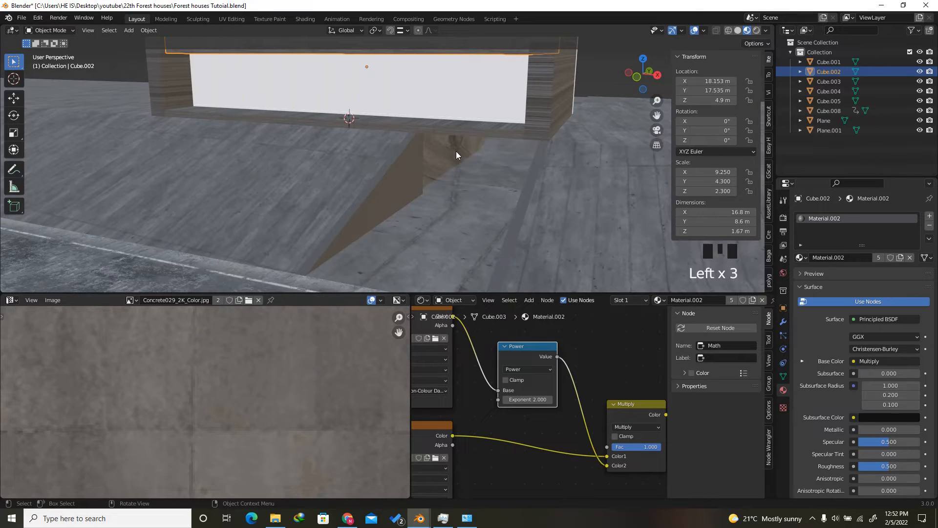
{"action": "key", "text": "ctrl+z"}
Select the floor slab, outer frame, slanted supports and upper block together, making Cube.002 the active object
{"action": "scroll", "coordinate": [621, 80], "scroll_direction": "down", "scroll_amount": 5}
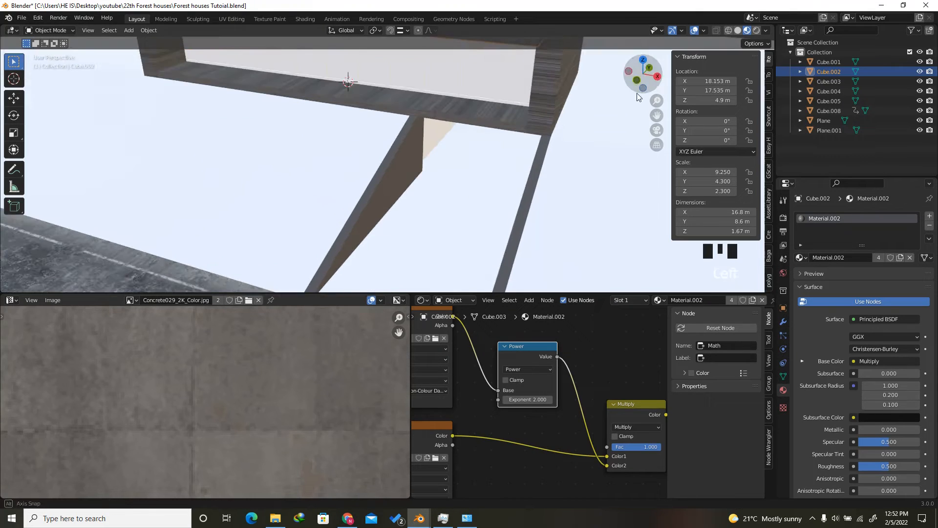
{"action": "left_click", "coordinate": [379, 145]}
{"action": "scroll", "coordinate": [302, 113], "scroll_direction": "up", "scroll_amount": 5}
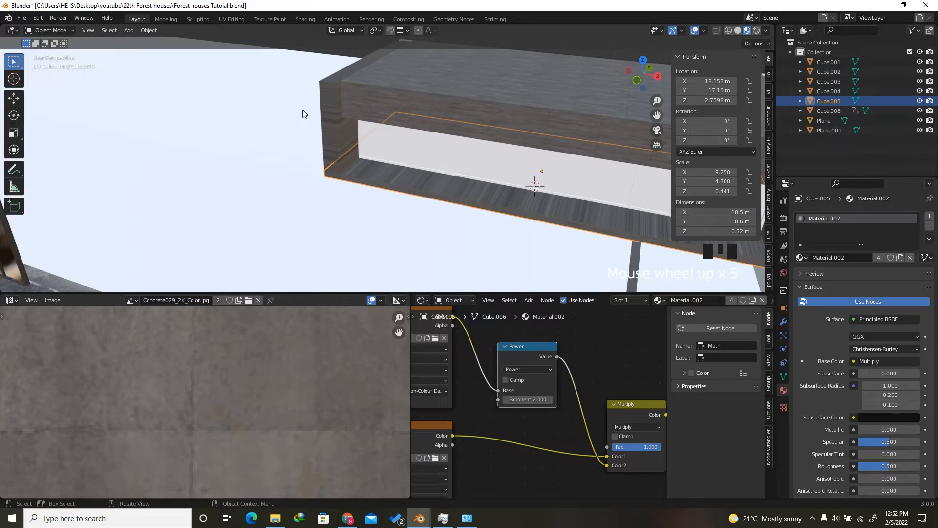
{"action": "scroll", "coordinate": [315, 122], "scroll_direction": "down", "scroll_amount": 2}
{"action": "left_click", "coordinate": [315, 122], "text": "shift"}
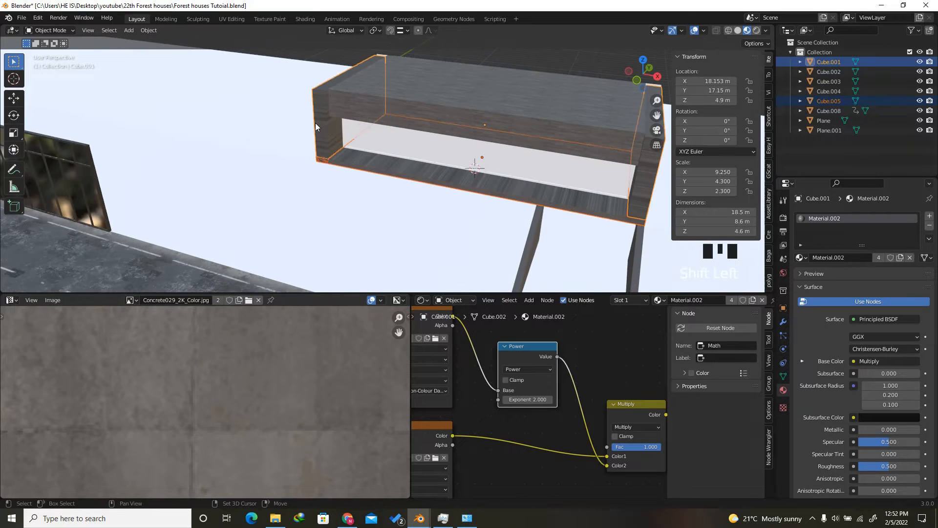
{"action": "scroll", "coordinate": [315, 122], "scroll_direction": "down", "scroll_amount": 4}
{"action": "scroll", "coordinate": [459, 152], "scroll_direction": "up", "scroll_amount": 1}
{"action": "scroll", "coordinate": [458, 152], "scroll_direction": "up", "scroll_amount": 3}
{"action": "left_click", "coordinate": [281, 187], "text": "shift"}
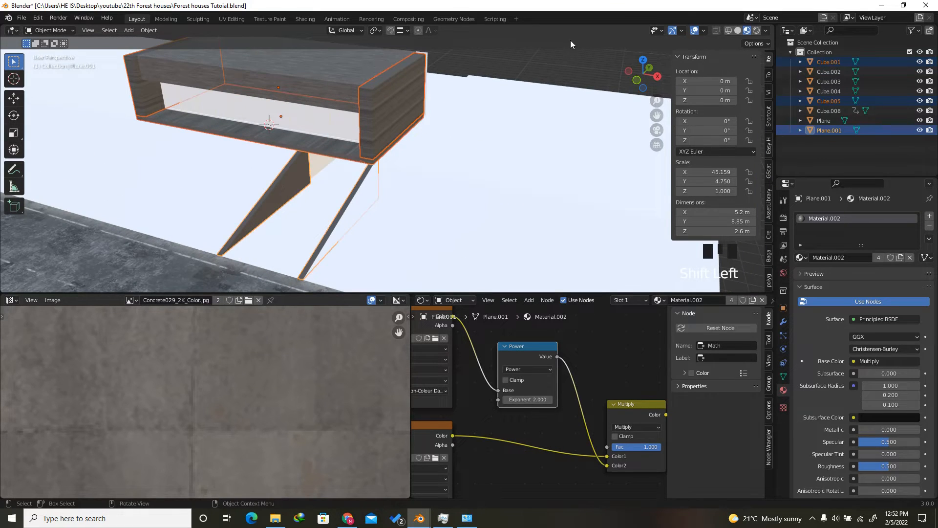
{"action": "left_click_drag", "start_coordinate": [644, 81], "coordinate": [634, 77]}
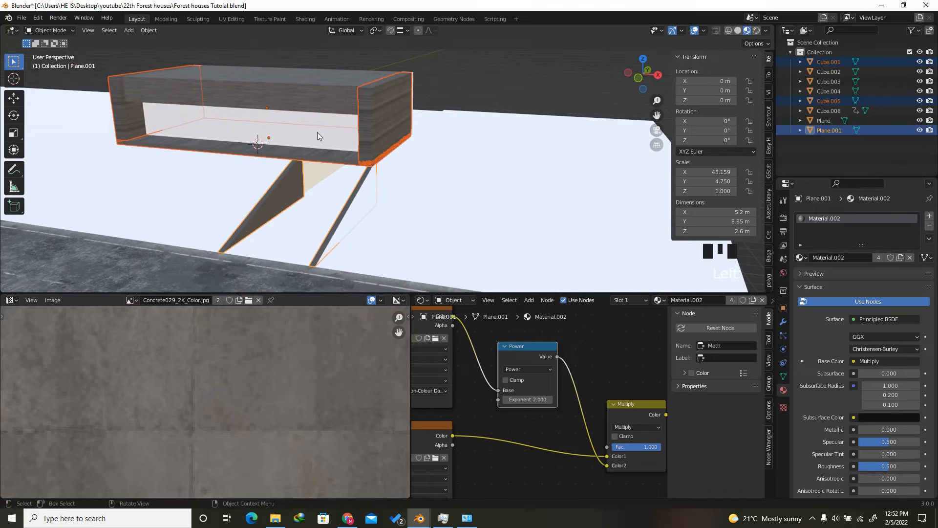
{"action": "left_click", "coordinate": [289, 80], "text": "shift"}
{"action": "scroll", "coordinate": [344, 92], "scroll_direction": "down", "scroll_amount": 2}
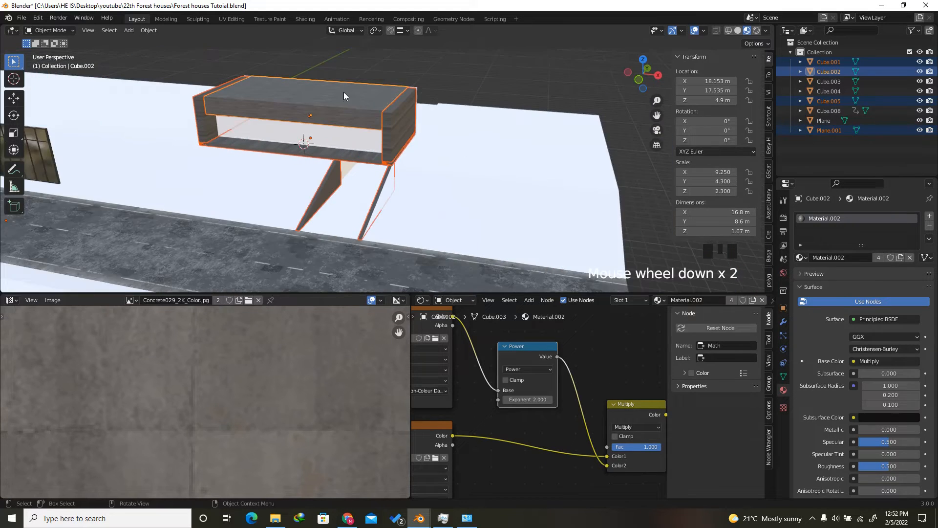
{"action": "scroll", "coordinate": [336, 89], "scroll_direction": "up", "scroll_amount": 2}
Mark the sharp edges of all four selected meshes as seams in Edit Mode and unwrap them
{"action": "key", "text": "Tab"}
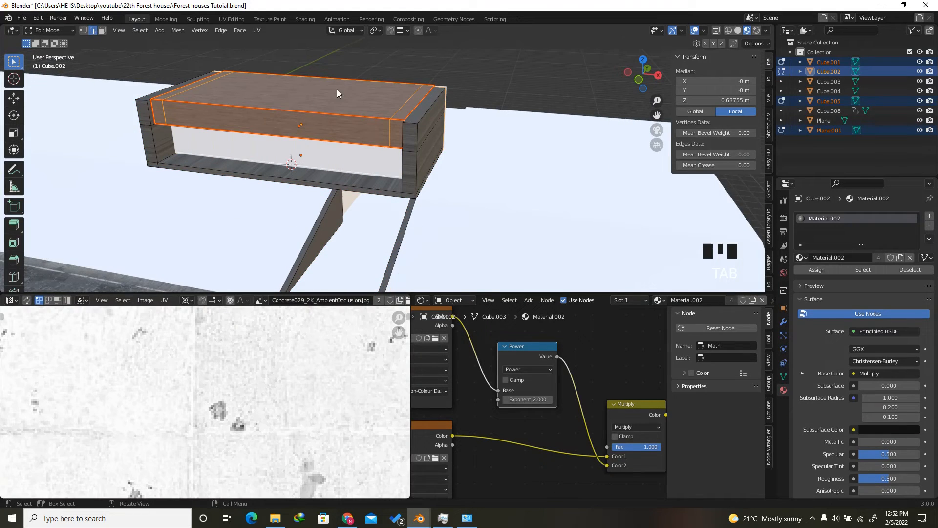
{"action": "left_click", "coordinate": [383, 63]}
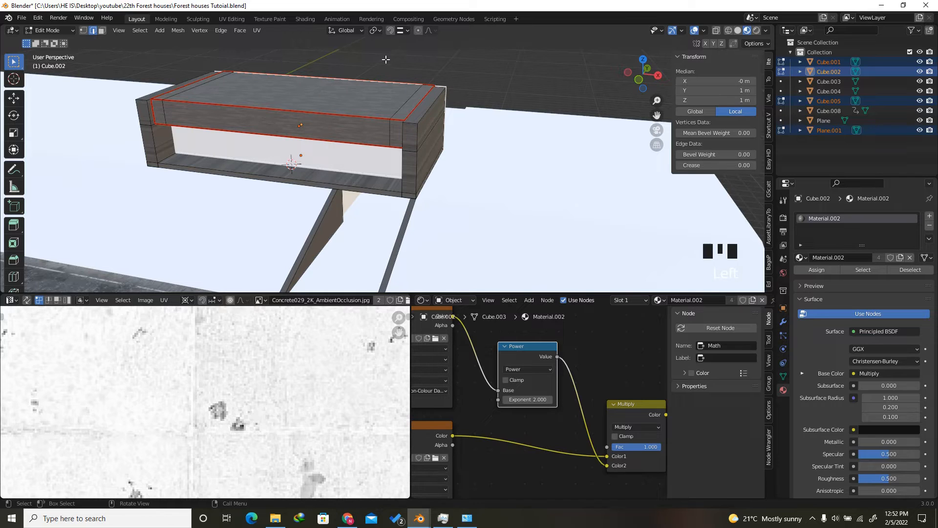
{"action": "left_click", "coordinate": [584, 80]}
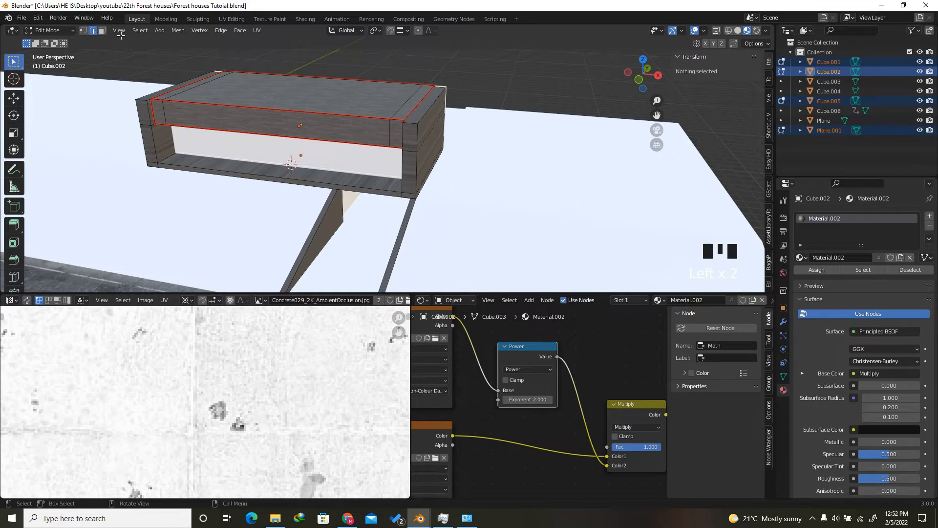
{"action": "left_click", "coordinate": [140, 31]}
{"action": "left_click", "coordinate": [161, 134]}
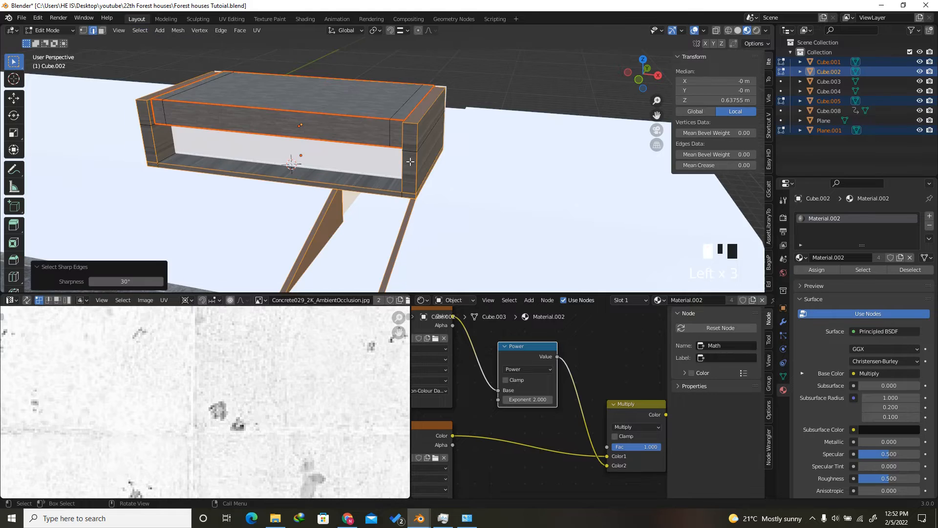
{"action": "scroll", "coordinate": [410, 161], "scroll_direction": "down", "scroll_amount": 2}
{"action": "scroll", "coordinate": [283, 152], "scroll_direction": "up", "scroll_amount": 1}
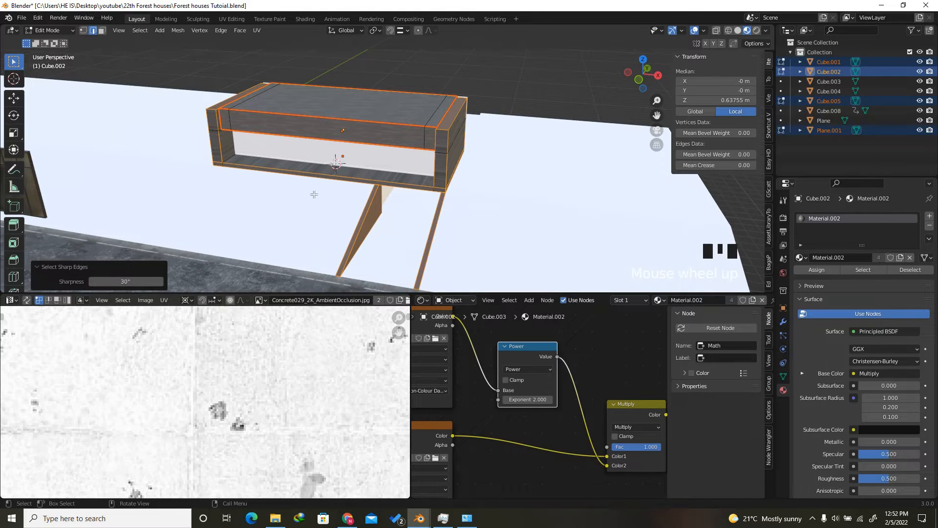
{"action": "right_click", "coordinate": [271, 202]}
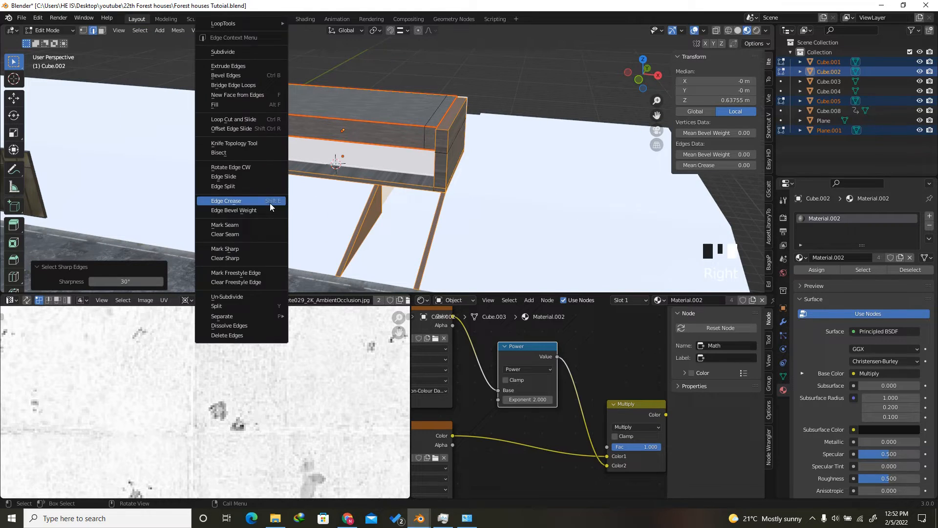
{"action": "left_click", "coordinate": [214, 225]}
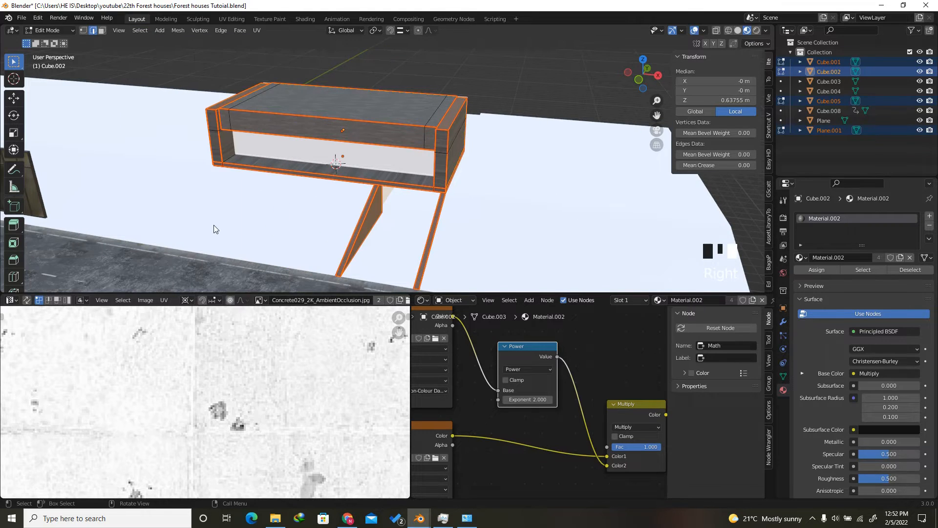
{"action": "key", "text": "u"}
{"action": "left_click", "coordinate": [282, 216]}
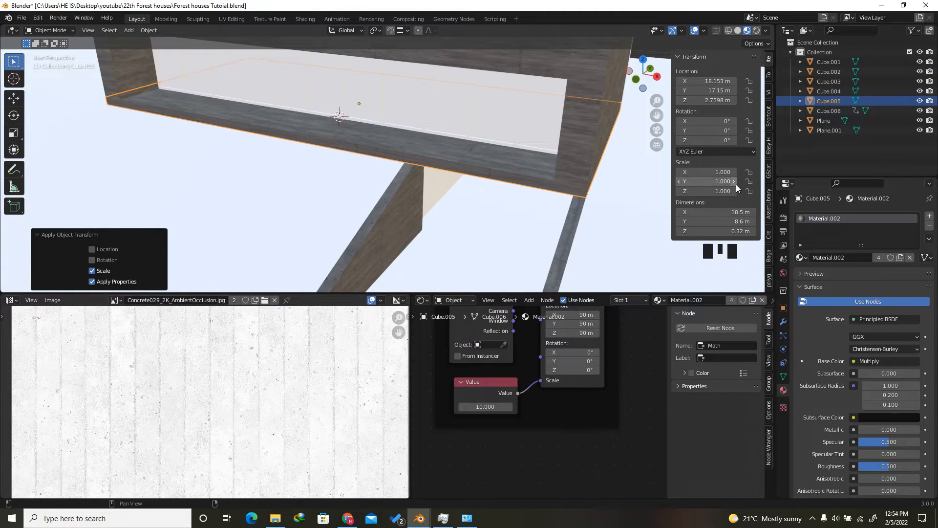
Unwrap all faces of the floor slab, Cube.005, with its applied scale, and check the texture along its front
{"action": "key", "text": "Tab"}
{"action": "scroll", "coordinate": [437, 158], "scroll_direction": "up", "scroll_amount": 2}
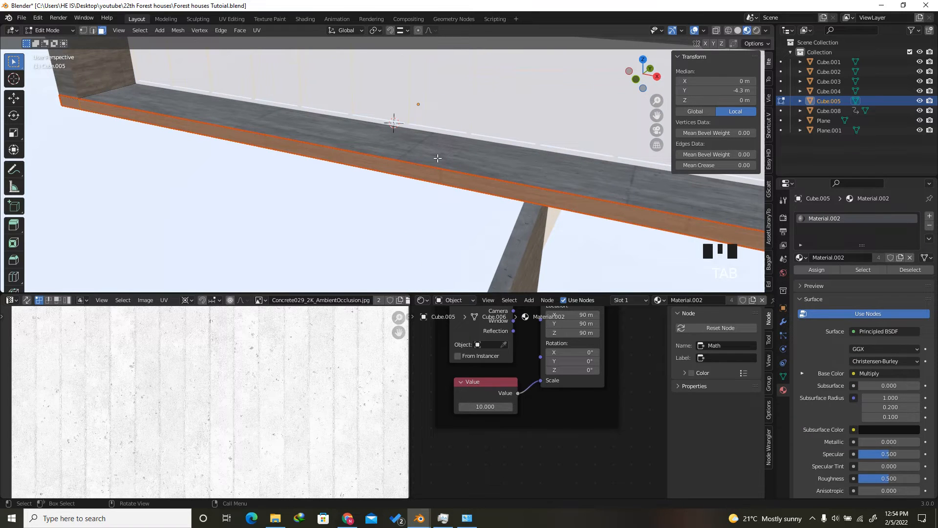
{"action": "key", "text": "a"}
{"action": "key", "text": "u"}
{"action": "left_click", "coordinate": [438, 157]}
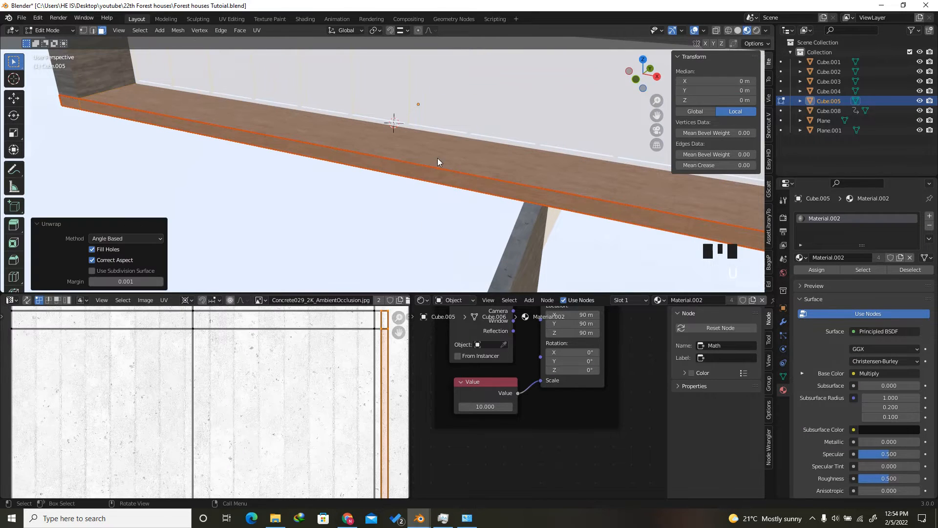
{"action": "key", "text": "Tab"}
{"action": "scroll", "coordinate": [427, 160], "scroll_direction": "up", "scroll_amount": 4}
{"action": "scroll", "coordinate": [495, 177], "scroll_direction": "up", "scroll_amount": 5}
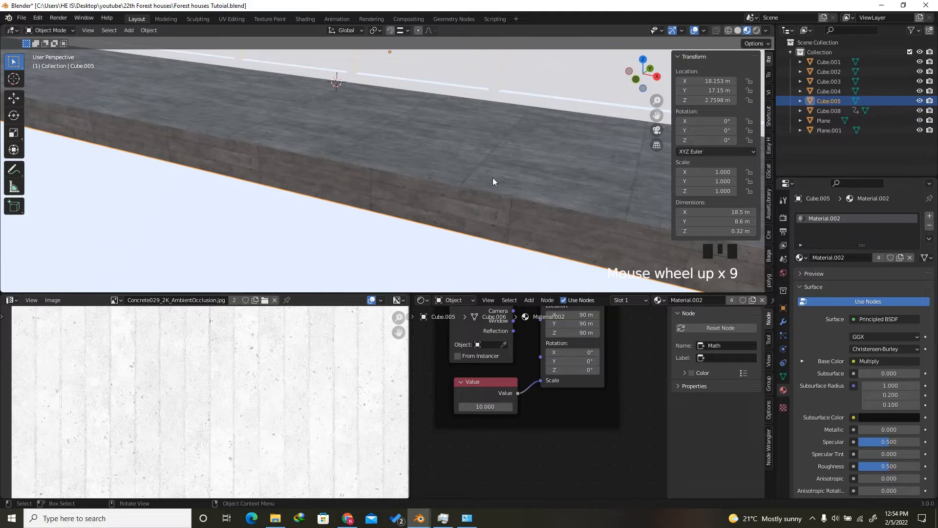
{"action": "scroll", "coordinate": [492, 177], "scroll_direction": "down", "scroll_amount": 5}
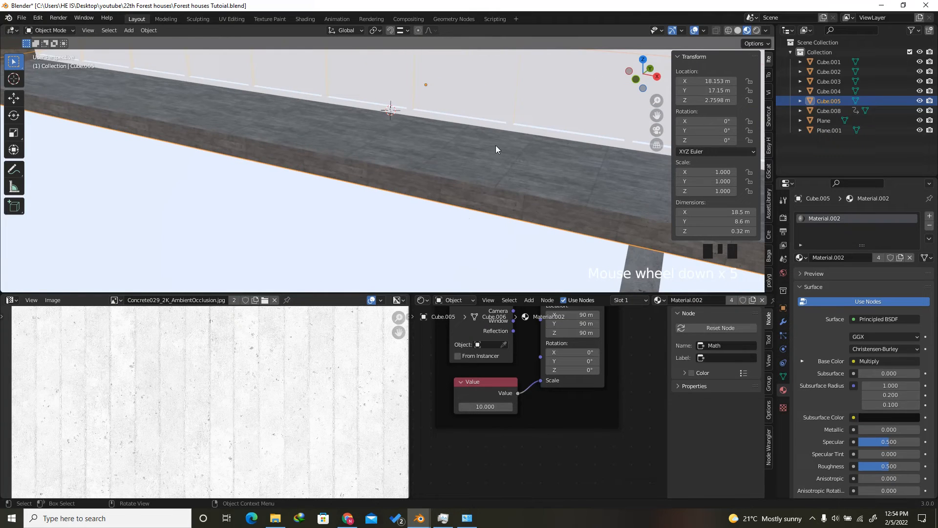
Select the long middle face along the floor slab's front edge and scale its UVs down slightly to align the texture
{"action": "key", "text": "Tab"}
{"action": "scroll", "coordinate": [146, 102], "scroll_direction": "up", "scroll_amount": 6}
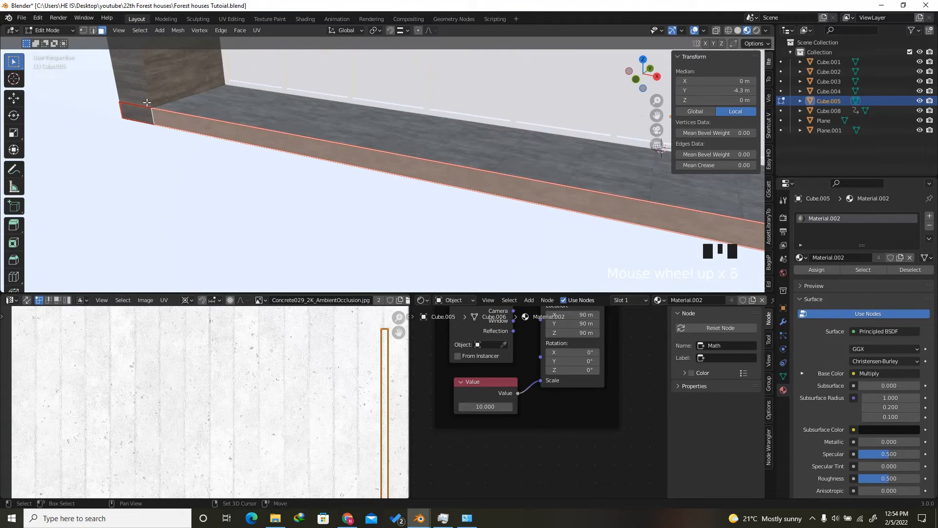
{"action": "left_click", "coordinate": [146, 104], "text": "shift"}
{"action": "scroll", "coordinate": [142, 122], "scroll_direction": "down", "scroll_amount": 12}
{"action": "scroll", "coordinate": [448, 187], "scroll_direction": "up", "scroll_amount": 11}
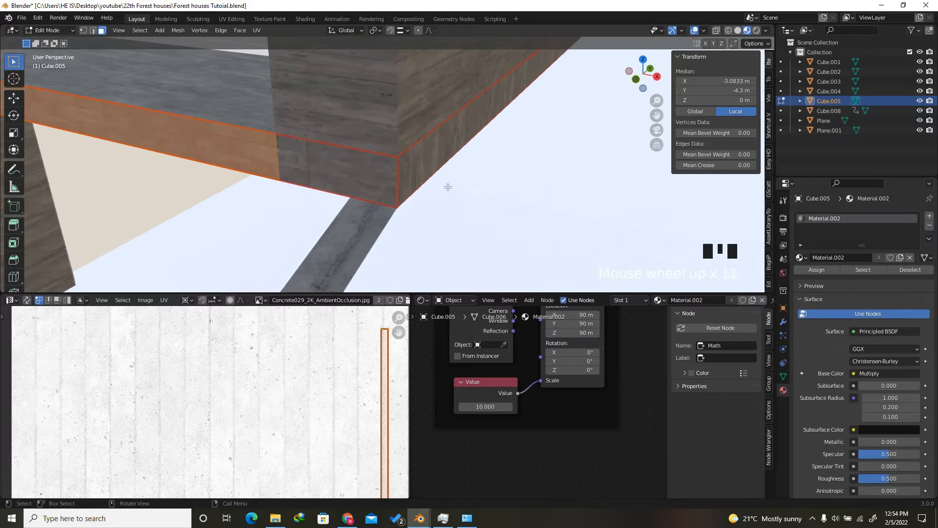
{"action": "left_click", "coordinate": [251, 156]}
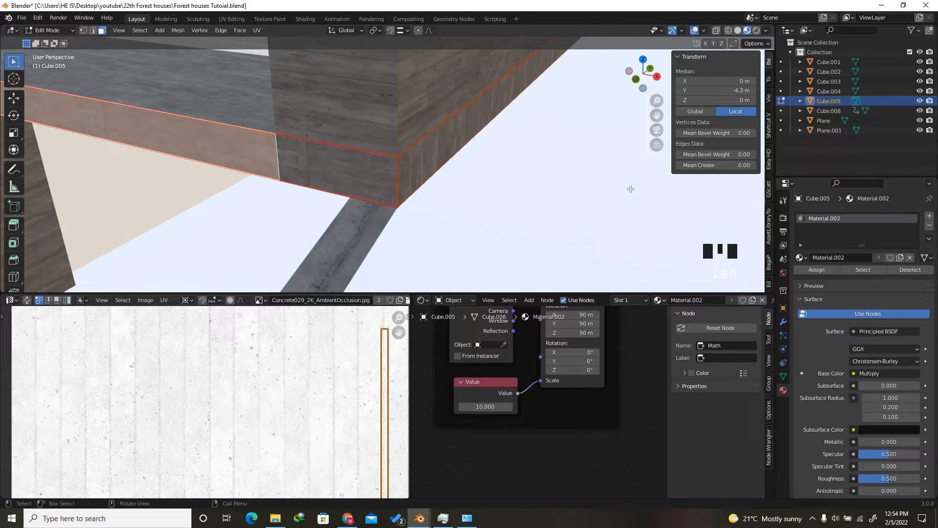
{"action": "scroll", "coordinate": [323, 140], "scroll_direction": "down", "scroll_amount": 7}
{"action": "scroll", "coordinate": [583, 182], "scroll_direction": "up", "scroll_amount": 9}
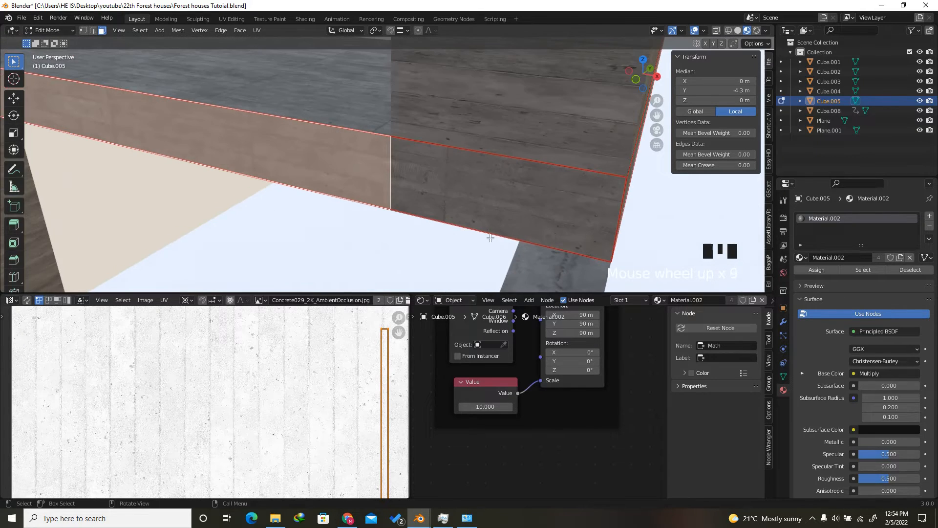
{"action": "scroll", "coordinate": [321, 350], "scroll_direction": "down", "scroll_amount": 5}
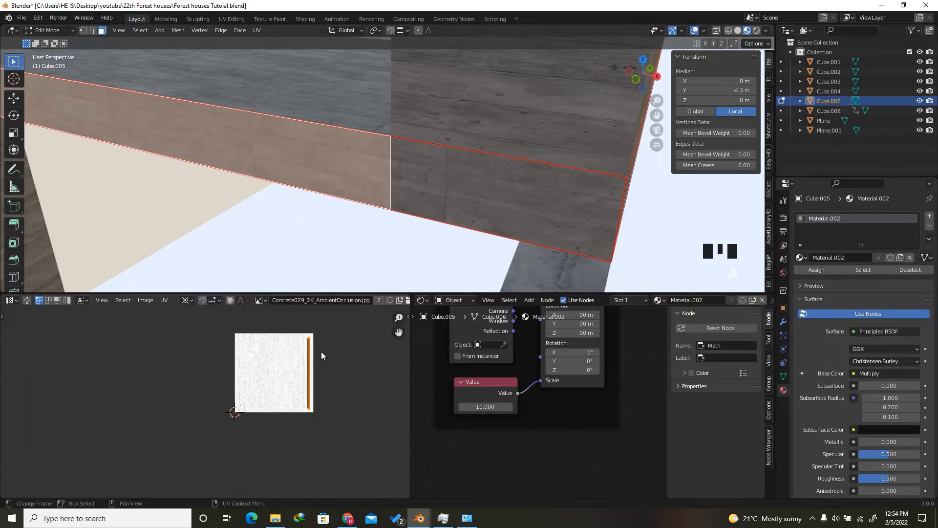
{"action": "scroll", "coordinate": [321, 351], "scroll_direction": "up", "scroll_amount": 4}
{"action": "key", "text": "s"}
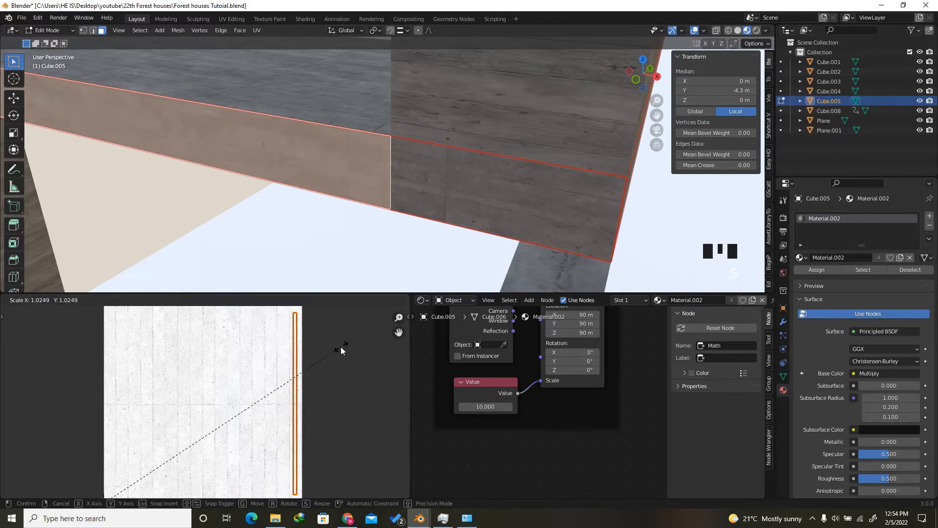
{"action": "left_click", "coordinate": [188, 465]}
{"action": "scroll", "coordinate": [532, 132], "scroll_direction": "down", "scroll_amount": 2}
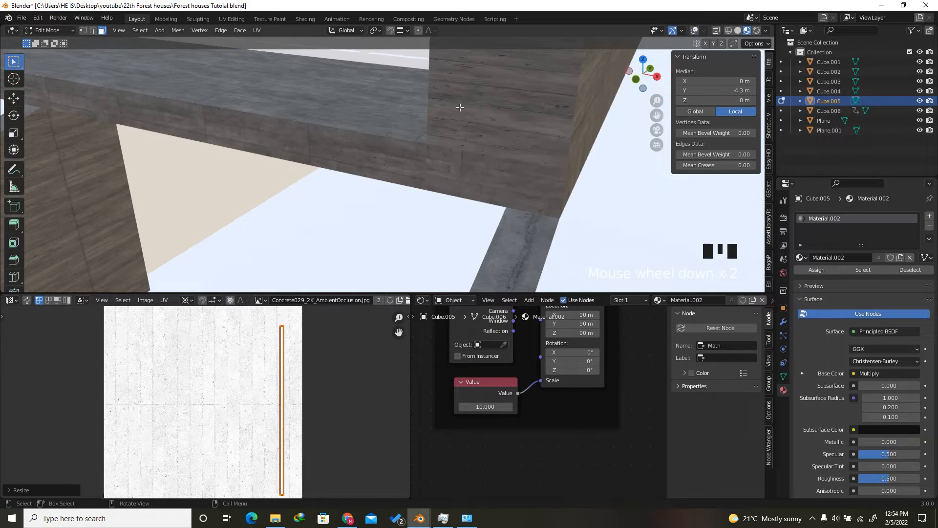
Select the two short end faces of the floor slab's front edge, scale their UVs up slightly and hide the viewport overlays
{"action": "left_click", "coordinate": [460, 173]}
{"action": "scroll", "coordinate": [315, 388], "scroll_direction": "down", "scroll_amount": 4}
{"action": "scroll", "coordinate": [563, 169], "scroll_direction": "down", "scroll_amount": 6}
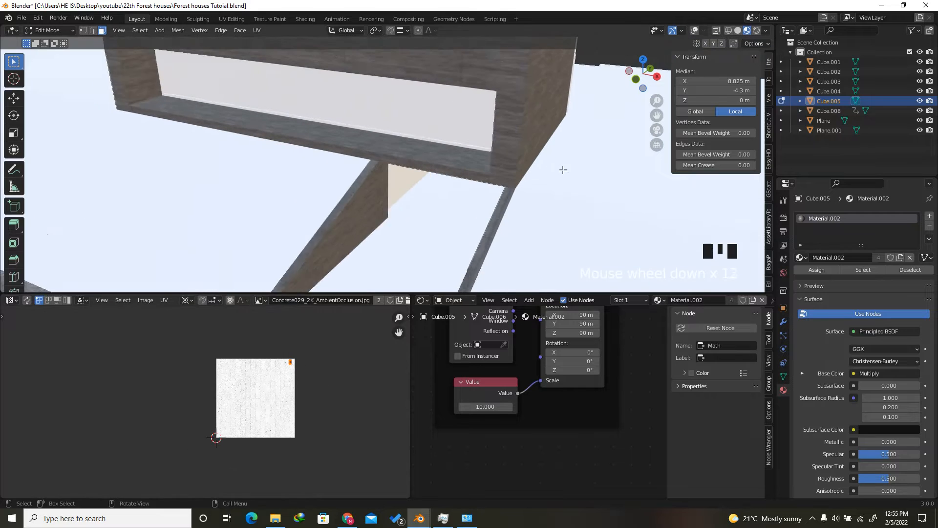
{"action": "scroll", "coordinate": [179, 125], "scroll_direction": "up", "scroll_amount": 11}
{"action": "left_click", "coordinate": [208, 143], "text": "shift"}
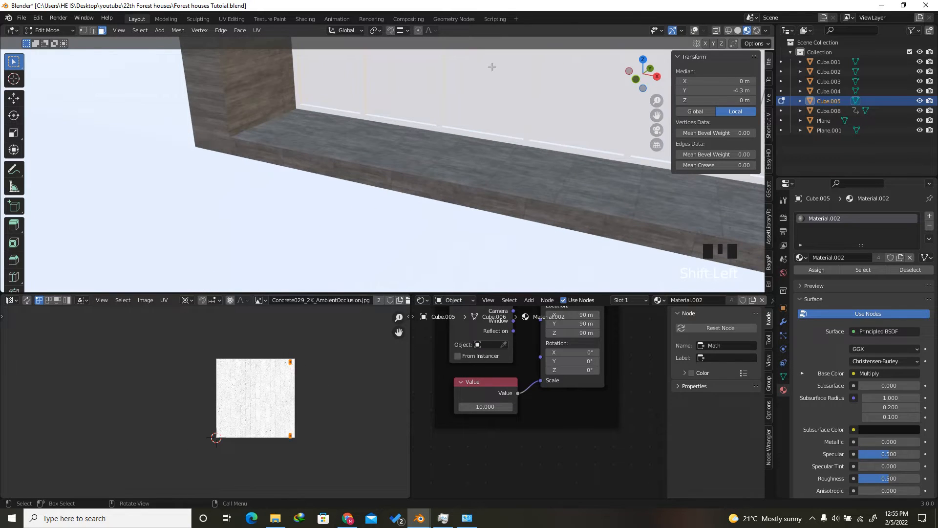
{"action": "left_click", "coordinate": [695, 30]}
{"action": "scroll", "coordinate": [252, 133], "scroll_direction": "down", "scroll_amount": 10}
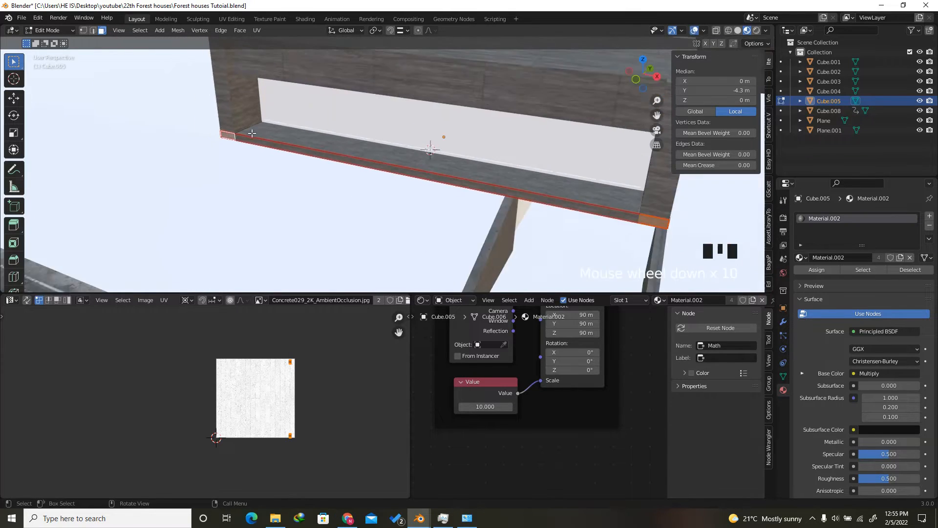
{"action": "scroll", "coordinate": [403, 193], "scroll_direction": "up", "scroll_amount": 6}
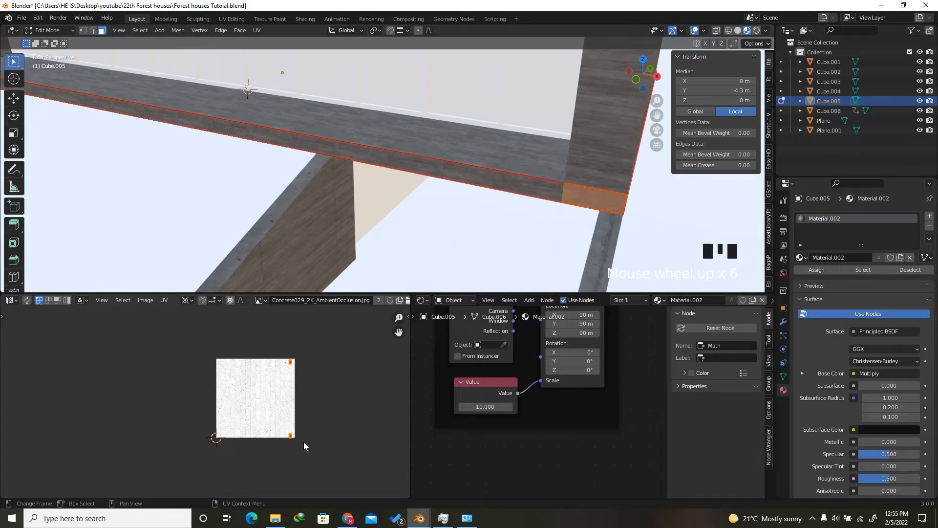
{"action": "scroll", "coordinate": [610, 205], "scroll_direction": "up", "scroll_amount": 6}
{"action": "scroll", "coordinate": [323, 382], "scroll_direction": "up", "scroll_amount": 3}
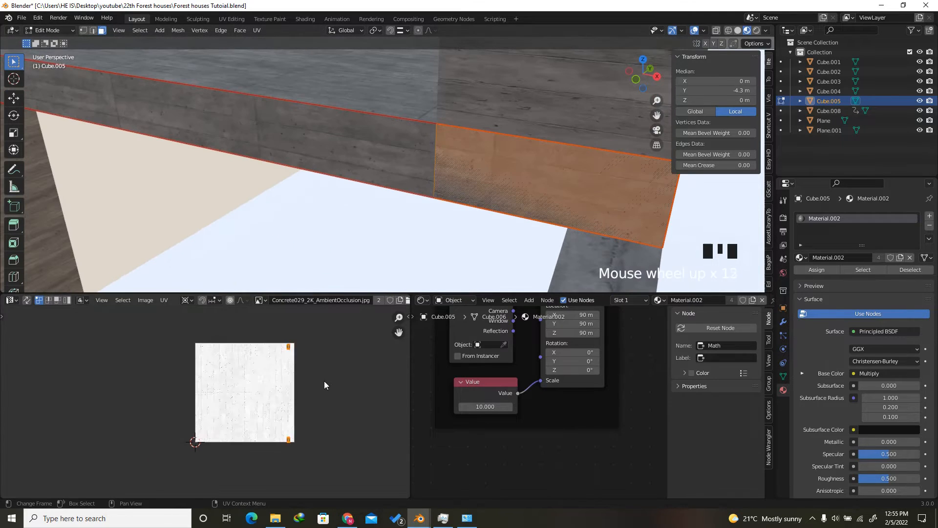
{"action": "key", "text": "s"}
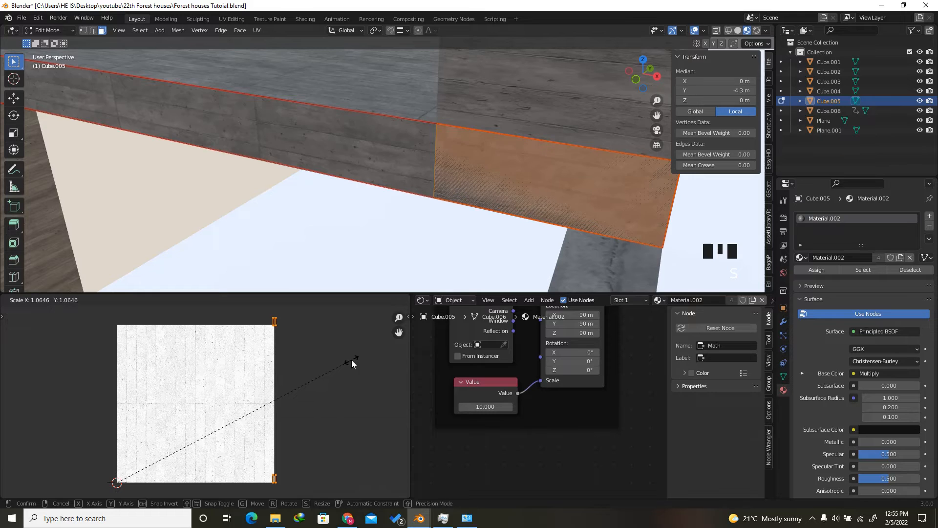
{"action": "left_click", "coordinate": [351, 373]}
{"action": "left_click", "coordinate": [696, 30]}
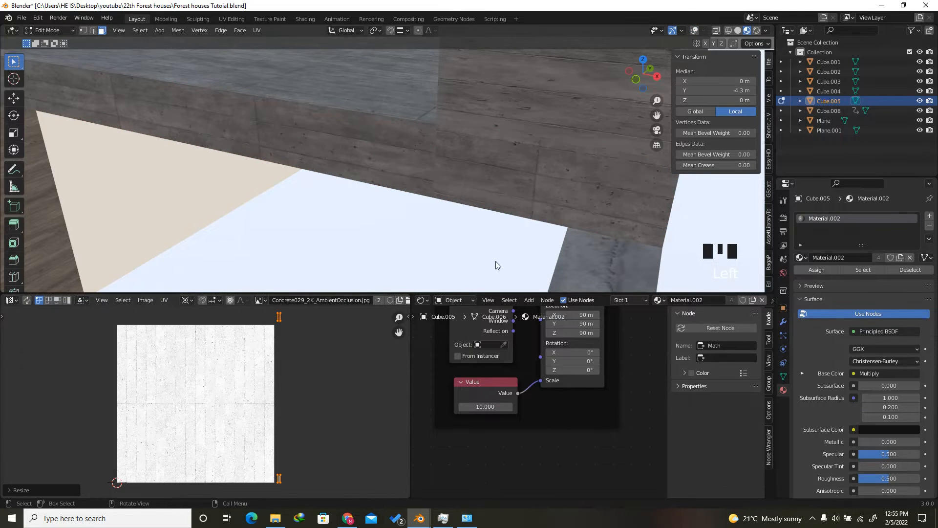
Show the overlays again, then apply the scale of the upper block, Cube.002, and unwrap all its faces
{"action": "scroll", "coordinate": [590, 176], "scroll_direction": "down", "scroll_amount": 5}
{"action": "left_click_drag", "start_coordinate": [642, 73], "coordinate": [717, 63]}
{"action": "scroll", "coordinate": [644, 74], "scroll_direction": "down", "scroll_amount": 10}
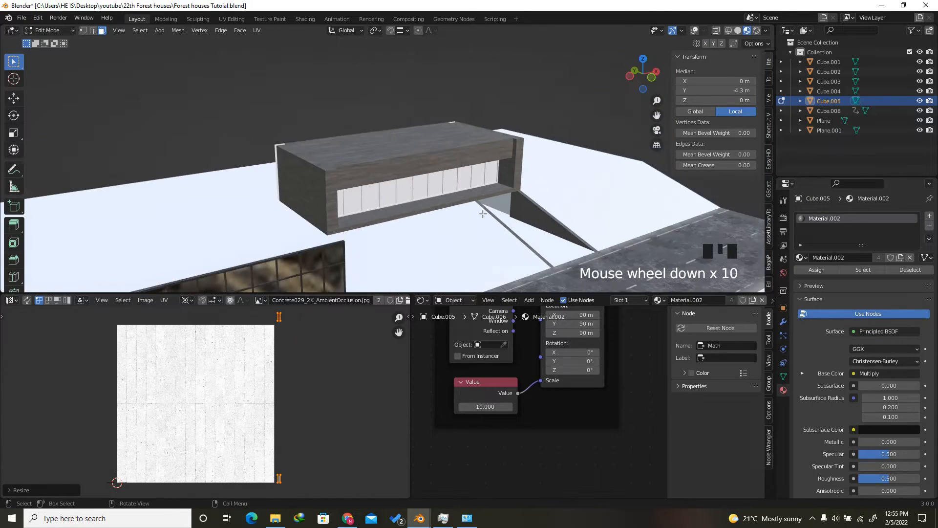
{"action": "mouse_move", "coordinate": [644, 74]}
{"action": "left_mouse_down"}
{"action": "mouse_move", "coordinate": [617, 74]}
{"action": "mouse_move", "coordinate": [658, 63]}
{"action": "left_mouse_up"}
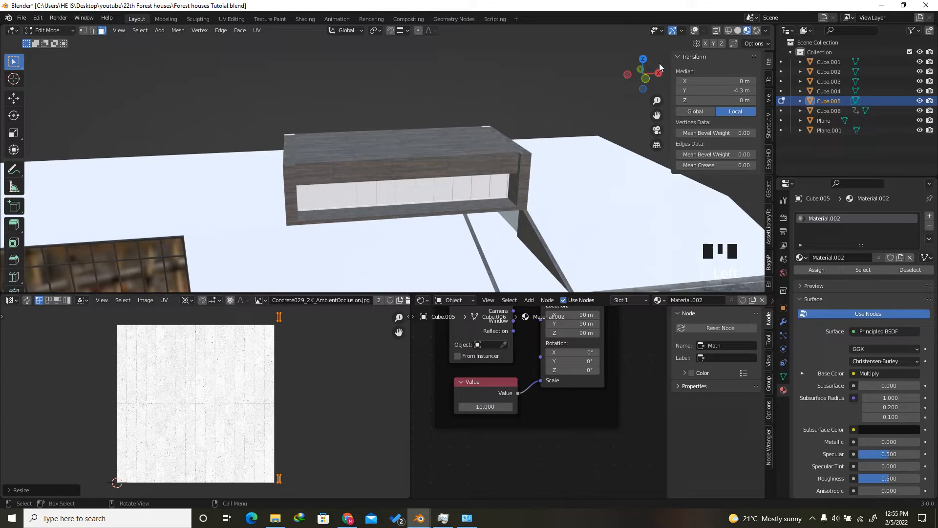
{"action": "left_click", "coordinate": [694, 32]}
{"action": "scroll", "coordinate": [470, 196], "scroll_direction": "up", "scroll_amount": 4}
{"action": "key", "text": "Tab"}
{"action": "left_click", "coordinate": [476, 181]}
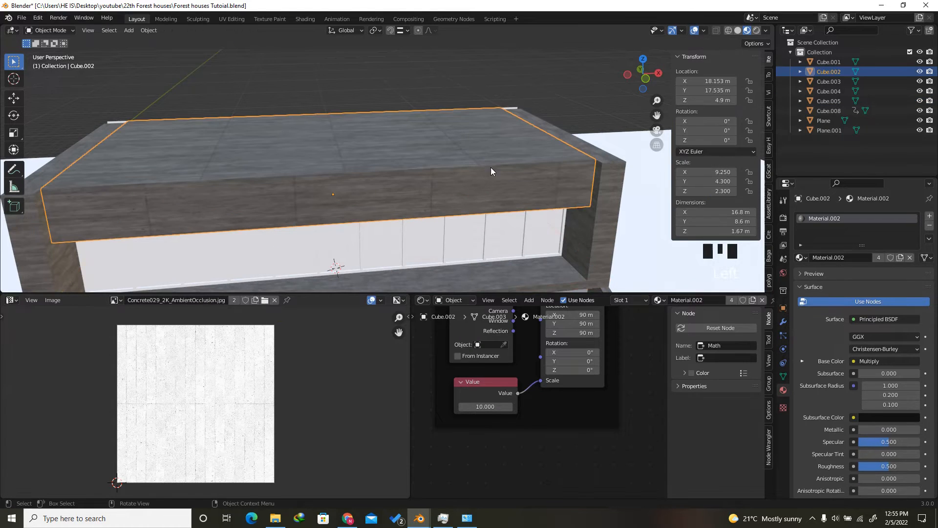
{"action": "scroll", "coordinate": [605, 183], "scroll_direction": "up", "scroll_amount": 3}
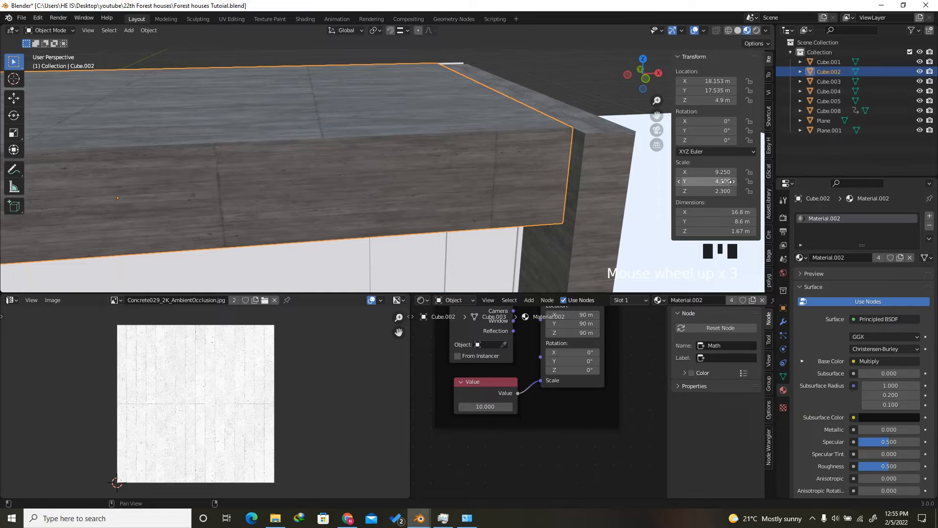
{"action": "key", "text": "ctrl+a"}
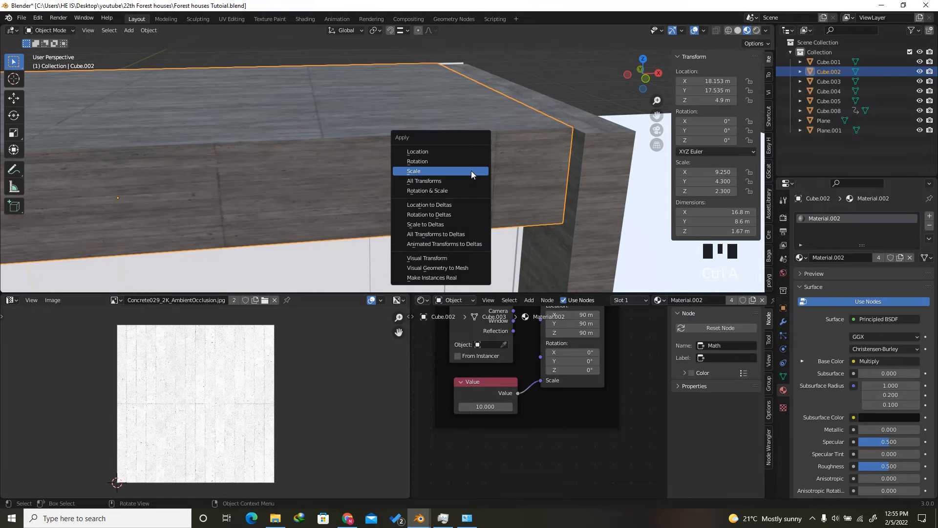
{"action": "left_click", "coordinate": [471, 171]}
{"action": "key", "text": "Tab"}
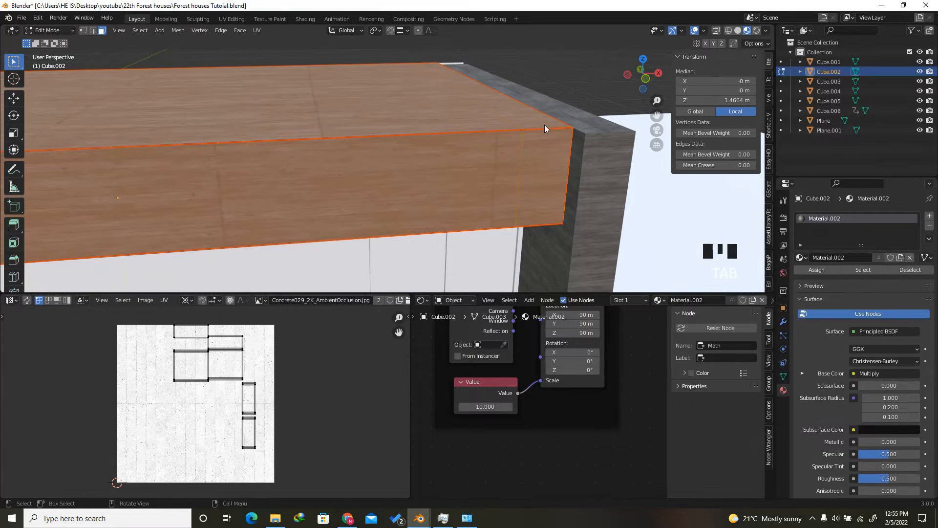
{"action": "key", "text": "u"}
{"action": "left_click", "coordinate": [483, 197]}
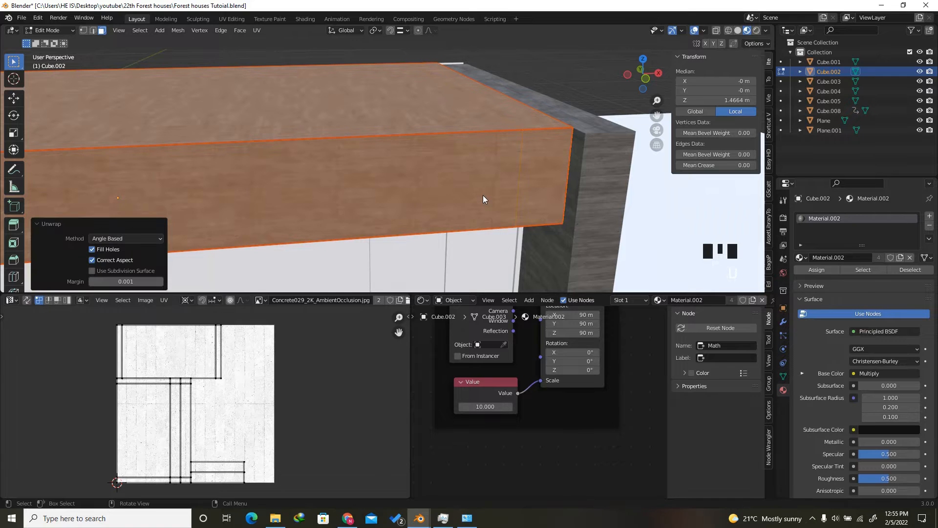
{"action": "mouse_move", "coordinate": [640, 78]}
{"action": "left_mouse_down"}
{"action": "mouse_move", "coordinate": [617, 74]}
{"action": "mouse_move", "coordinate": [629, 91]}
{"action": "mouse_move", "coordinate": [649, 85]}
{"action": "mouse_move", "coordinate": [664, 40]}
{"action": "mouse_move", "coordinate": [665, 72]}
{"action": "mouse_move", "coordinate": [635, 91]}
{"action": "left_mouse_up"}
{"action": "key", "text": "Tab"}
Apply the scale of the slanted supports, Plane.001, and unwrap all their faces
{"action": "scroll", "coordinate": [548, 156], "scroll_direction": "up", "scroll_amount": 3}
{"action": "scroll", "coordinate": [547, 153], "scroll_direction": "down", "scroll_amount": 3}
{"action": "scroll", "coordinate": [385, 86], "scroll_direction": "down", "scroll_amount": 5}
{"action": "scroll", "coordinate": [475, 254], "scroll_direction": "up", "scroll_amount": 5}
{"action": "left_click", "coordinate": [544, 214]}
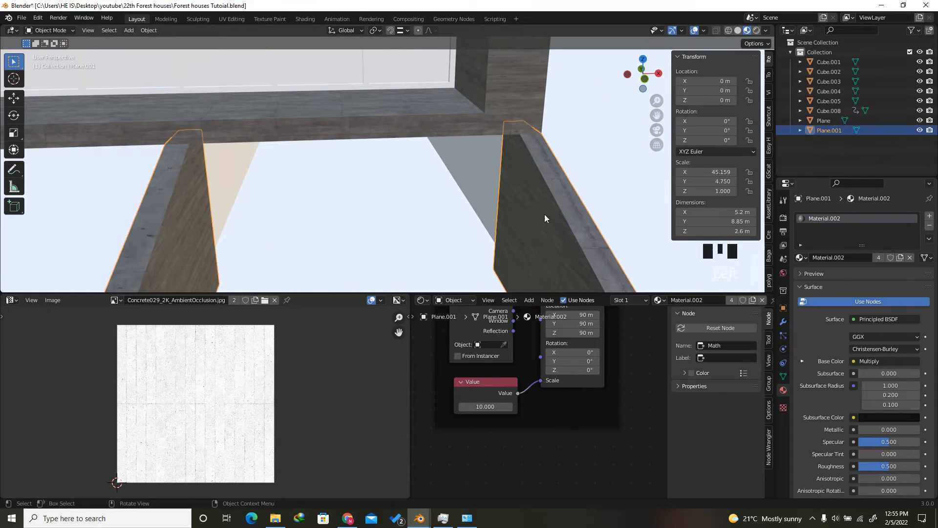
{"action": "scroll", "coordinate": [424, 123], "scroll_direction": "down", "scroll_amount": 4}
{"action": "key", "text": "ctrl+a"}
{"action": "left_click", "coordinate": [376, 172]}
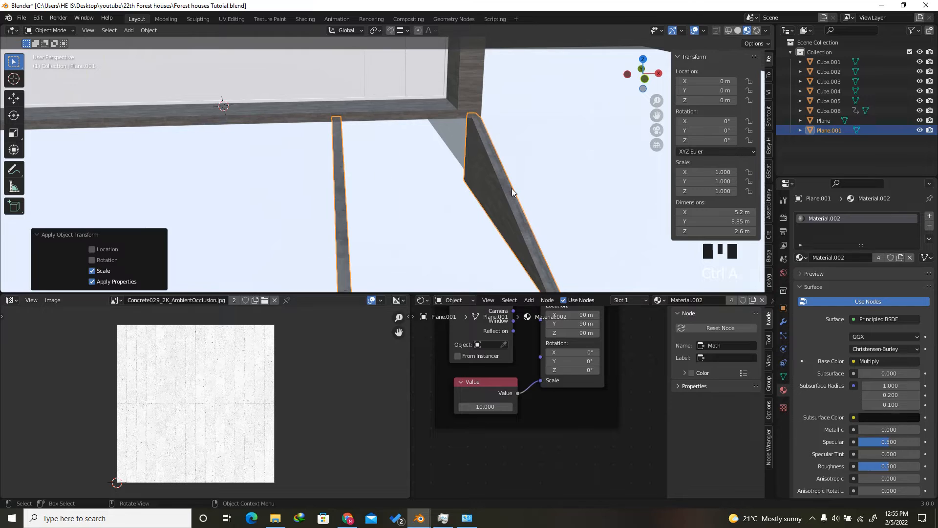
{"action": "scroll", "coordinate": [511, 189], "scroll_direction": "up", "scroll_amount": 4}
{"action": "key", "text": "Tab"}
{"action": "scroll", "coordinate": [488, 167], "scroll_direction": "down", "scroll_amount": 2}
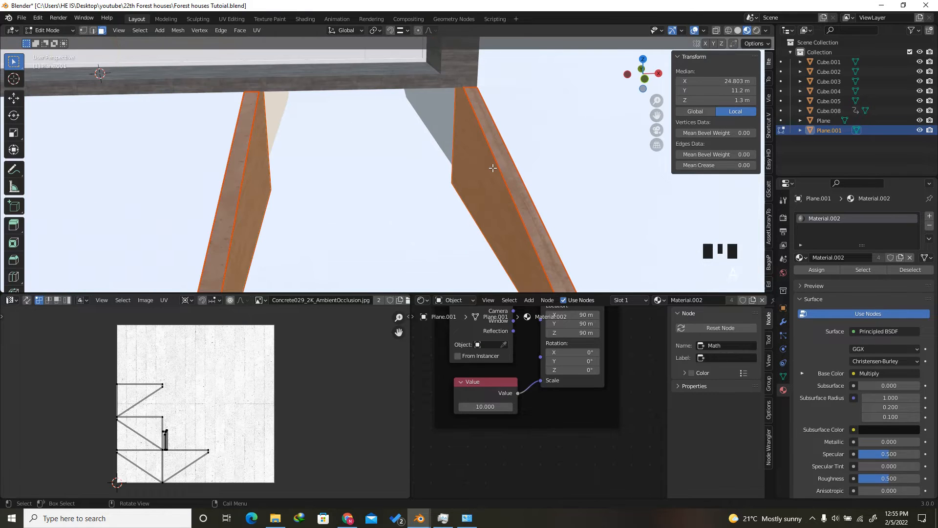
{"action": "key", "text": "u"}
{"action": "left_click", "coordinate": [493, 172]}
{"action": "scroll", "coordinate": [518, 167], "scroll_direction": "up", "scroll_amount": 4}
{"action": "key", "text": "Tab"}
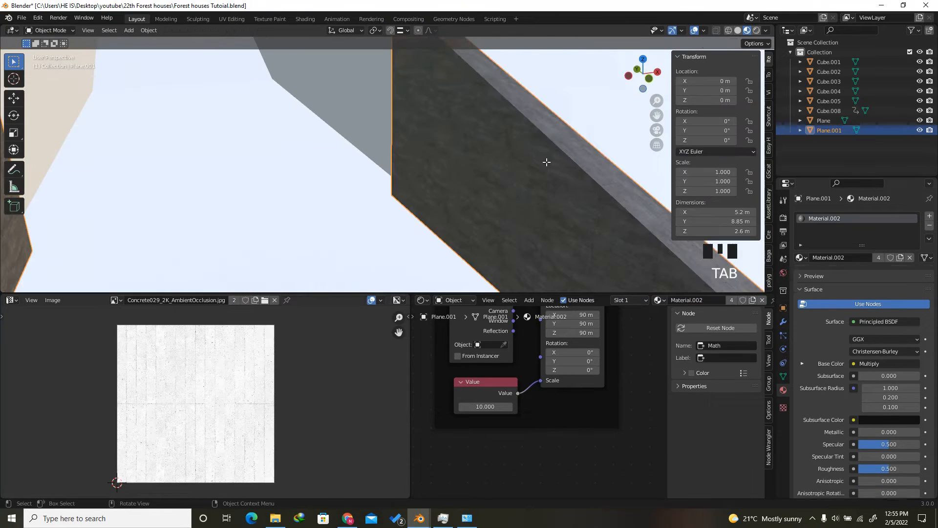
Give the window wall, Cube.003, two material slots, each with a new material
{"action": "left_click_drag", "start_coordinate": [641, 74], "coordinate": [582, 83]}
{"action": "scroll", "coordinate": [526, 167], "scroll_direction": "down", "scroll_amount": 5}
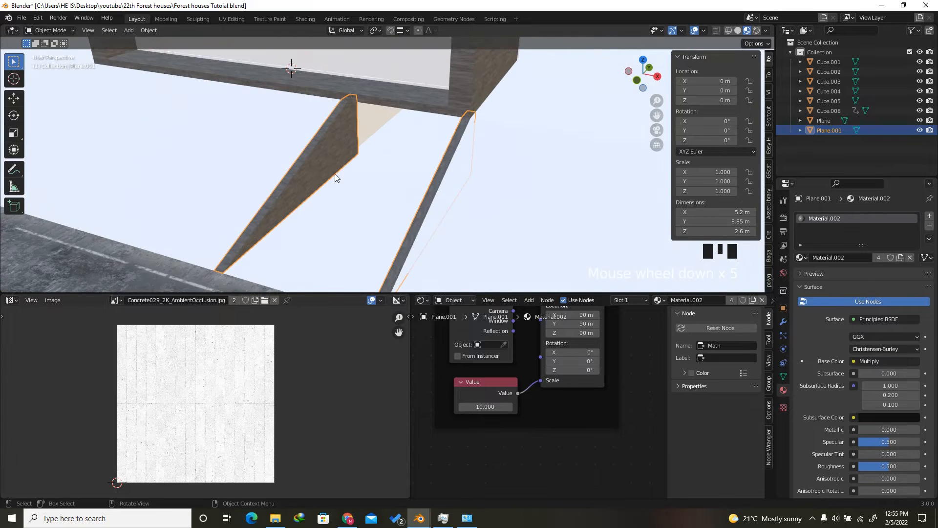
{"action": "scroll", "coordinate": [296, 199], "scroll_direction": "up", "scroll_amount": 4}
{"action": "scroll", "coordinate": [298, 196], "scroll_direction": "down", "scroll_amount": 5}
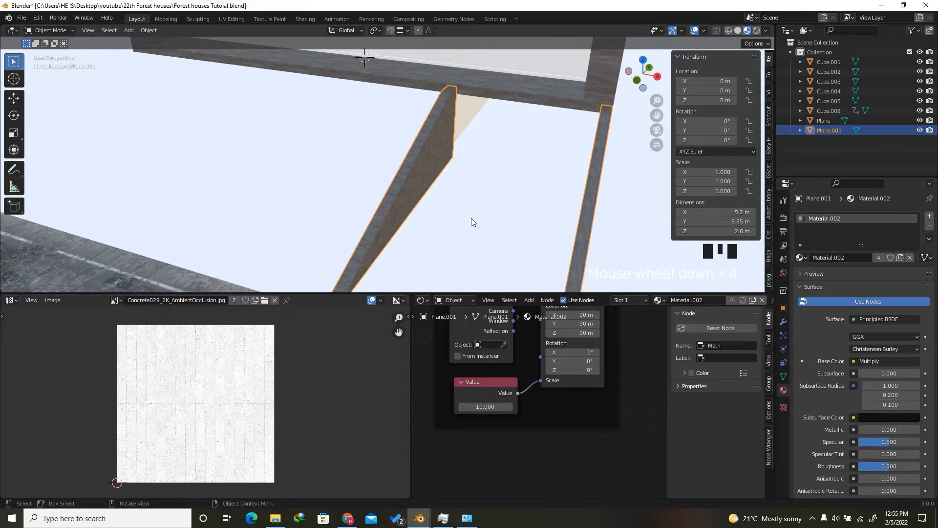
{"action": "left_click_drag", "start_coordinate": [644, 73], "coordinate": [601, 51]}
{"action": "scroll", "coordinate": [503, 191], "scroll_direction": "down", "scroll_amount": 5}
{"action": "left_click", "coordinate": [468, 127]}
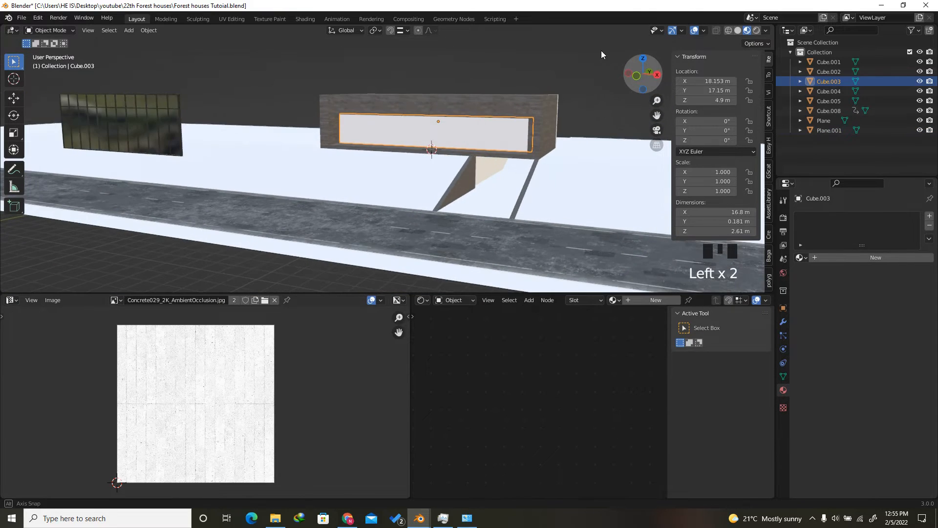
{"action": "scroll", "coordinate": [453, 125], "scroll_direction": "up", "scroll_amount": 4}
{"action": "left_click", "coordinate": [862, 257]}
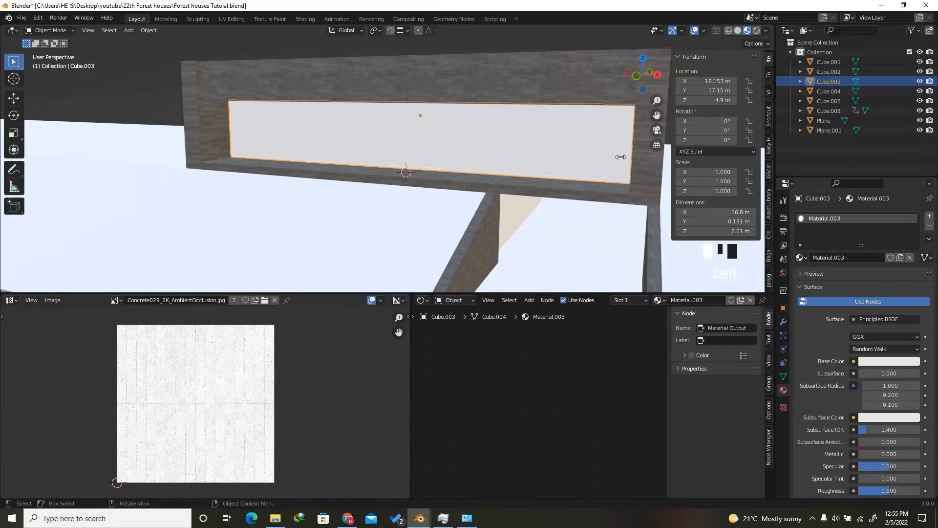
{"action": "left_click", "coordinate": [930, 216]}
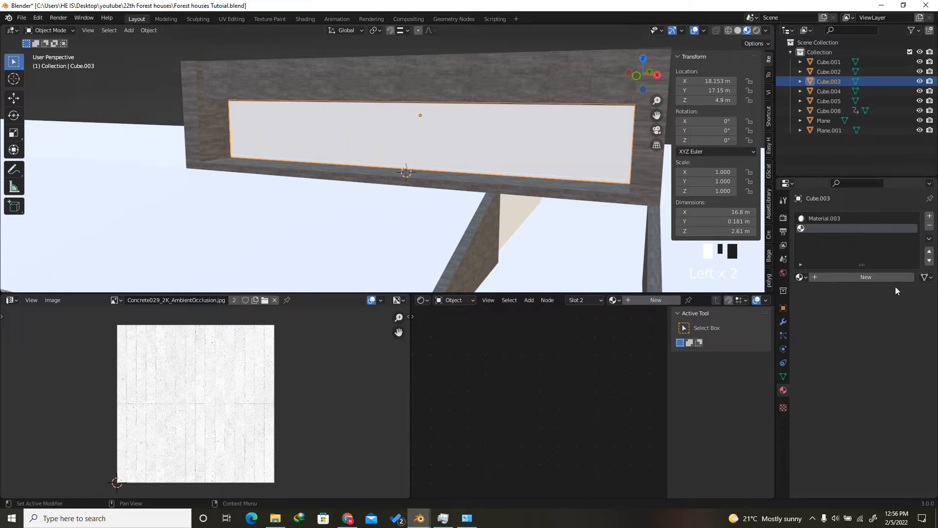
{"action": "left_click", "coordinate": [875, 277]}
{"action": "middle_click_drag", "start_coordinate": [420, 117], "coordinate": [405, 122]}
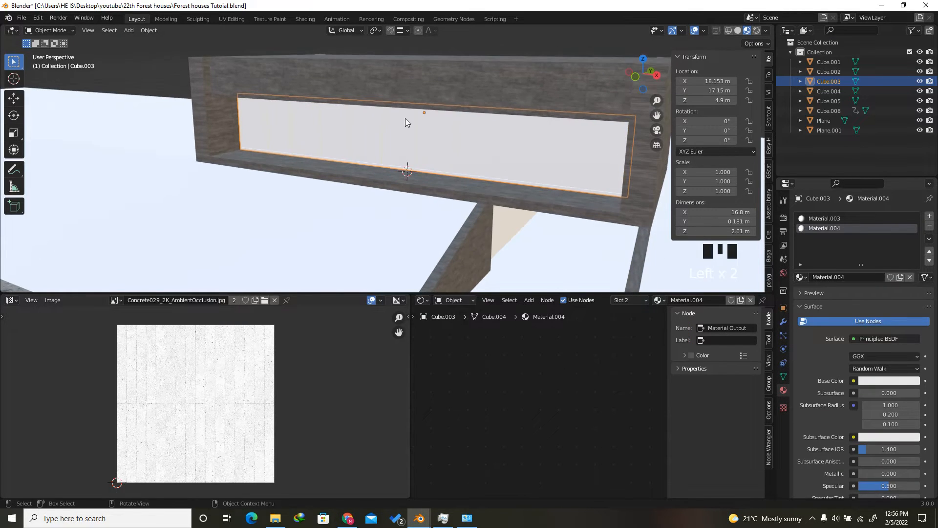
Select the large pane faces between the mullions along the outer side of the window wall in Edit Mode
{"action": "key", "text": "Tab"}
{"action": "left_click", "coordinate": [316, 148]}
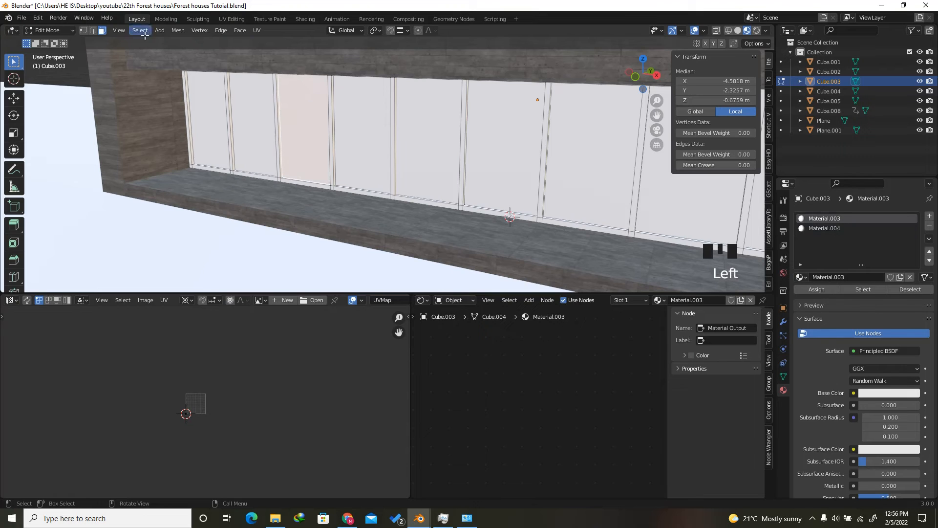
{"action": "left_click", "coordinate": [245, 125], "text": "shift"}
{"action": "left_click", "coordinate": [208, 125], "text": "shift"}
{"action": "left_click", "coordinate": [386, 143], "text": "shift"}
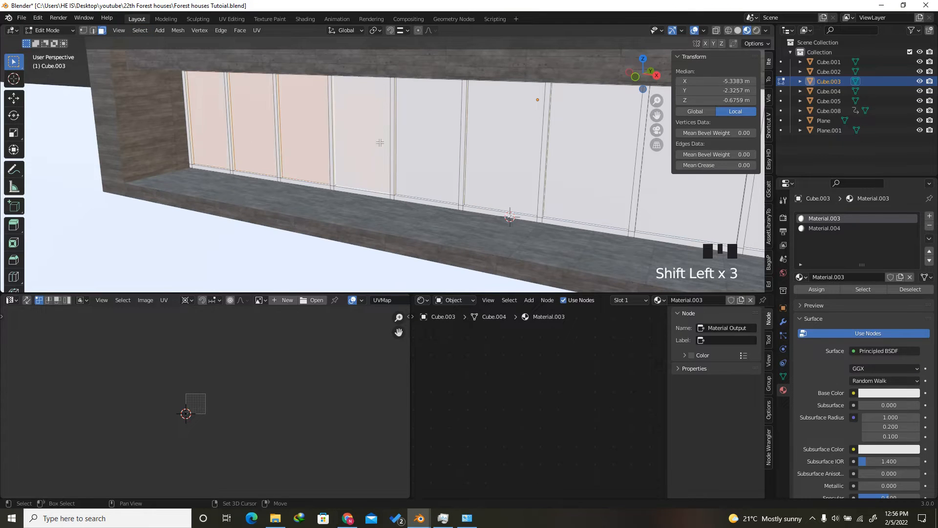
{"action": "left_click", "coordinate": [432, 148], "text": "shift"}
{"action": "left_click", "coordinate": [505, 163], "text": "shift"}
{"action": "left_click", "coordinate": [590, 178], "text": "shift"}
{"action": "scroll", "coordinate": [590, 178], "scroll_direction": "down", "scroll_amount": 3}
{"action": "left_click", "coordinate": [631, 176], "text": "shift"}
Add the large pane faces along the inner side of the window wall to the face selection
{"action": "scroll", "coordinate": [485, 105], "scroll_direction": "up", "scroll_amount": 6}
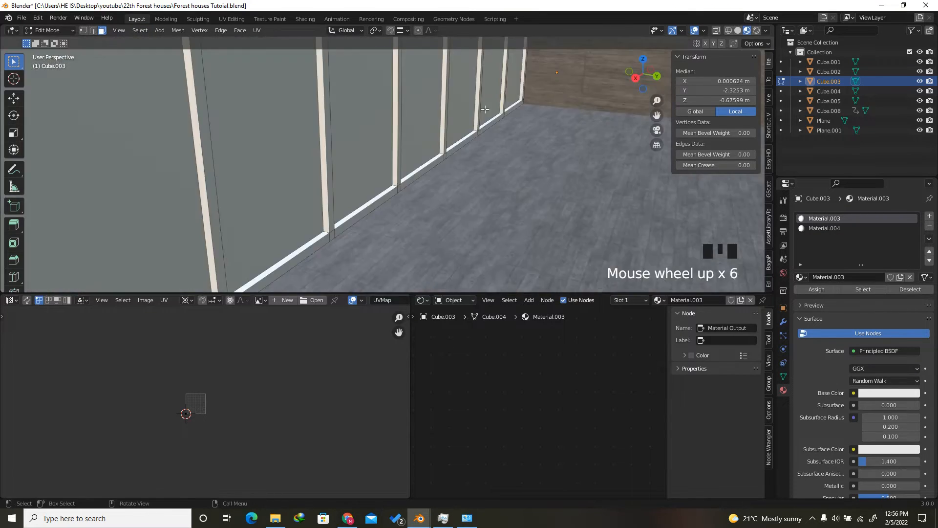
{"action": "left_click", "coordinate": [513, 81], "text": "shift"}
{"action": "left_click", "coordinate": [491, 91], "text": "shift"}
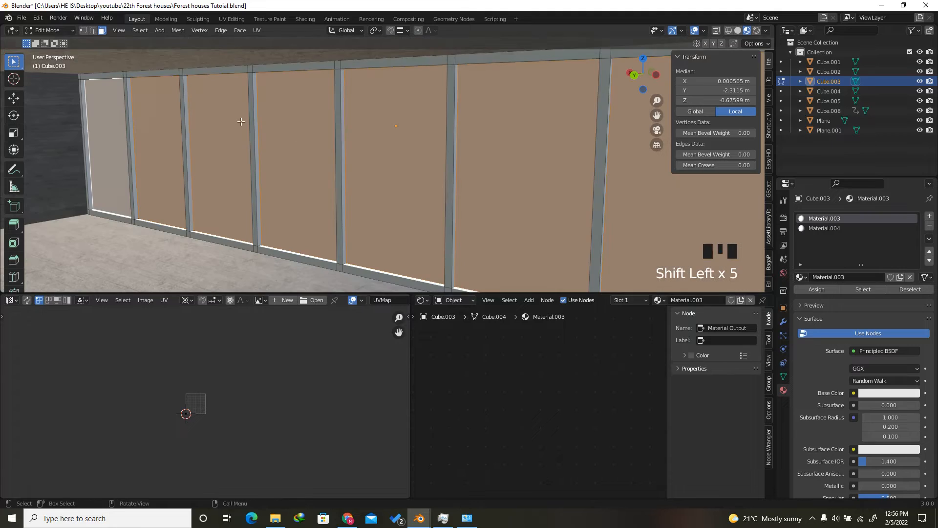
Rename the window wall's second material as Glass and assign it to the selected pane faces
{"action": "left_click", "coordinate": [839, 228]}
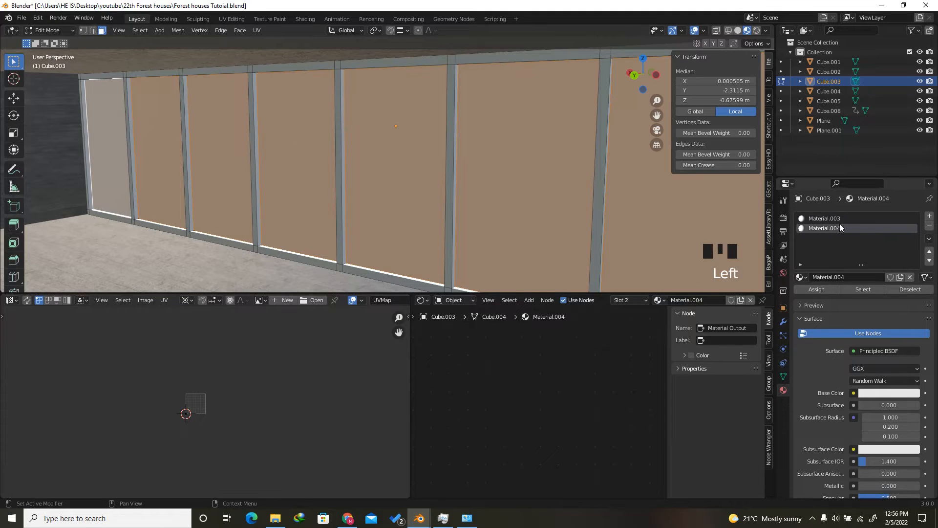
{"action": "double_click", "coordinate": [863, 229]}
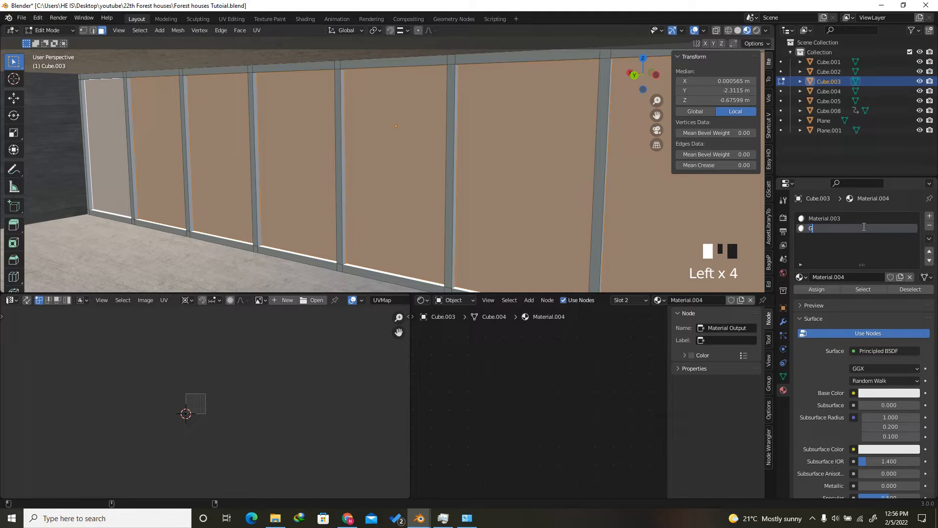
{"action": "type", "text": "Glass"}
{"action": "key", "text": "Return"}
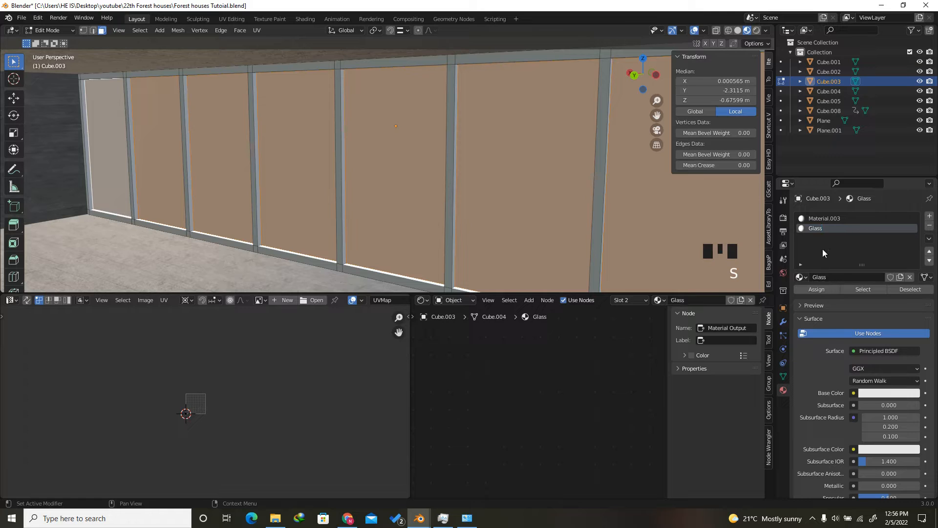
{"action": "left_click", "coordinate": [827, 289]}
{"action": "left_click", "coordinate": [827, 289]}
Make the frame material, Material.003, nearly black with a base colour value of 0.020, and lower its roughness to about 0.14
{"action": "left_click", "coordinate": [824, 217]}
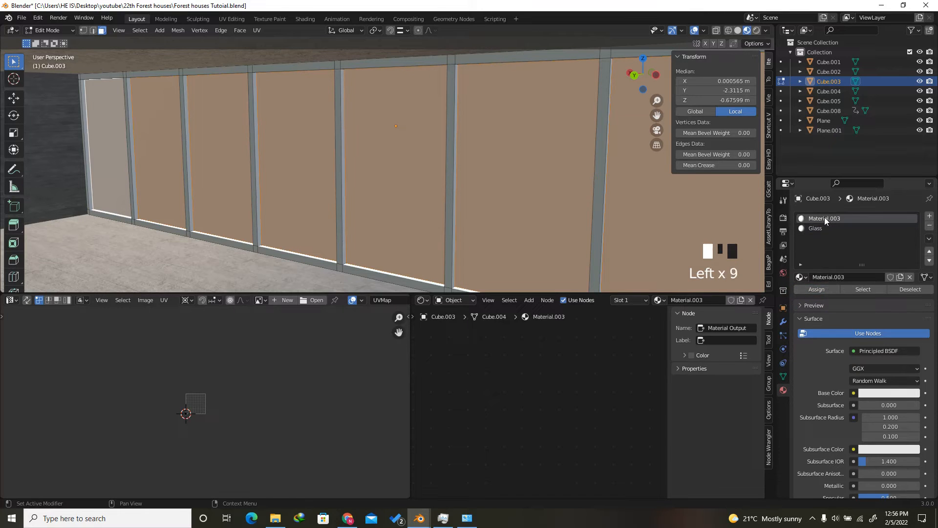
{"action": "left_click", "coordinate": [886, 397]}
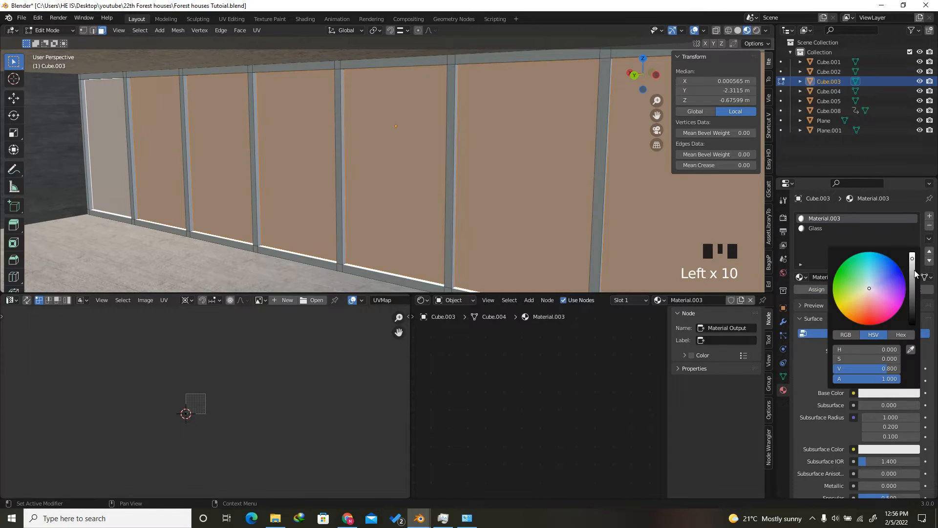
{"action": "left_click_drag", "start_coordinate": [913, 272], "coordinate": [919, 319]}
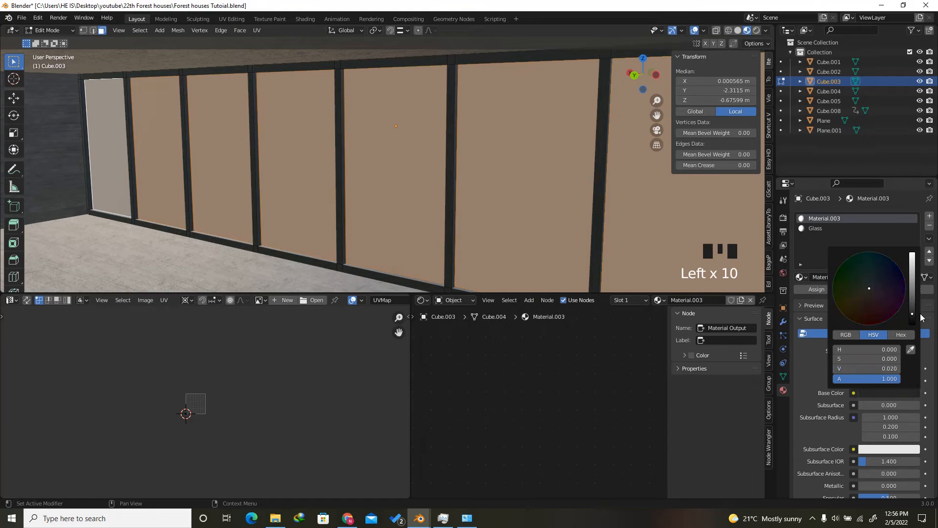
{"action": "scroll", "coordinate": [889, 410], "scroll_direction": "down", "scroll_amount": 6}
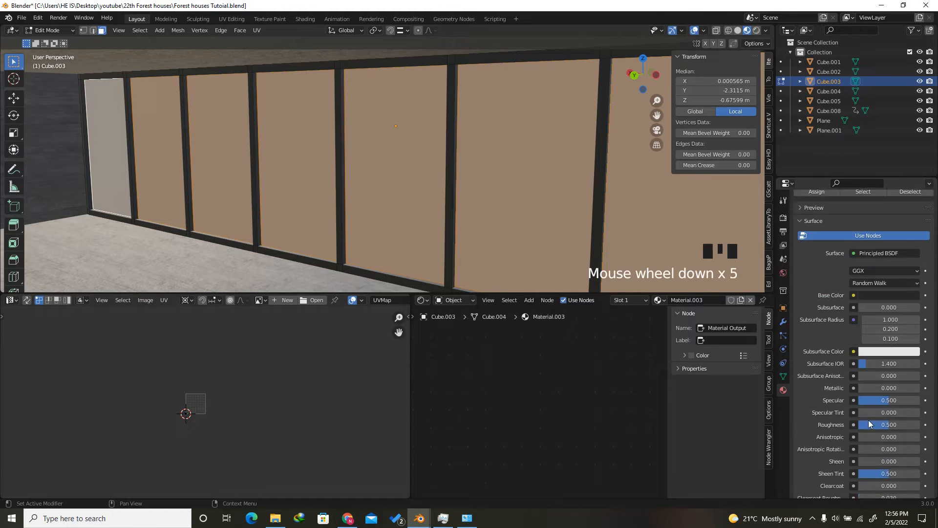
{"action": "left_click_drag", "start_coordinate": [888, 407], "coordinate": [870, 405]}
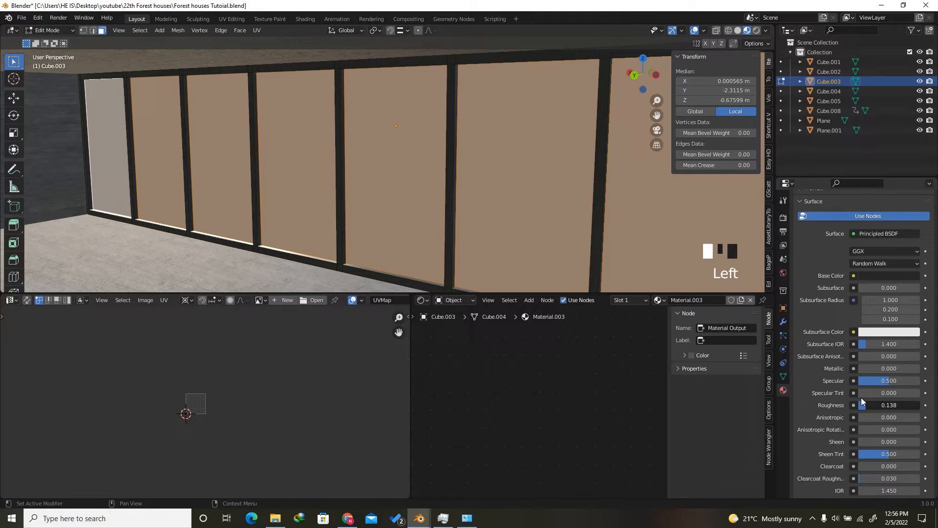
Change the Glass material's surface to Glass BSDF with roughness 0 and IOR 1.5
{"action": "scroll", "coordinate": [830, 230], "scroll_direction": "up", "scroll_amount": 7}
{"action": "left_click", "coordinate": [810, 230]}
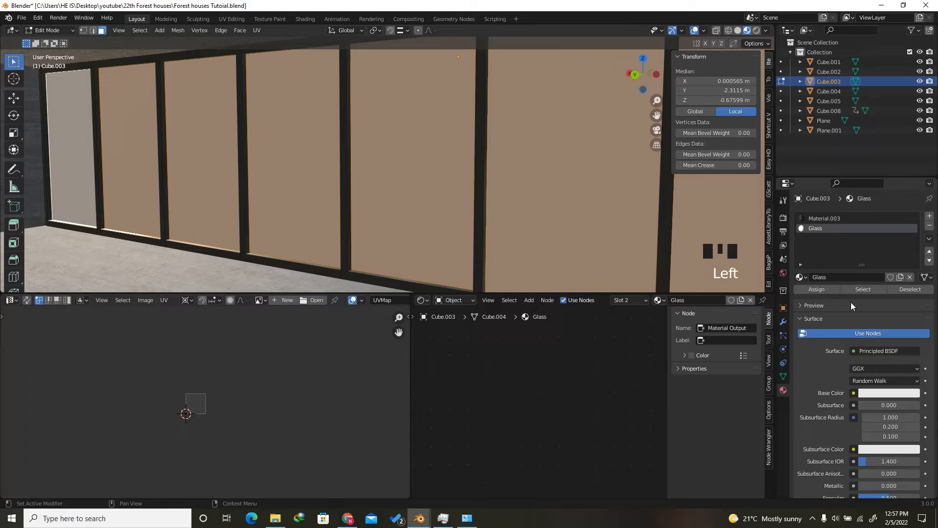
{"action": "left_click", "coordinate": [869, 350]}
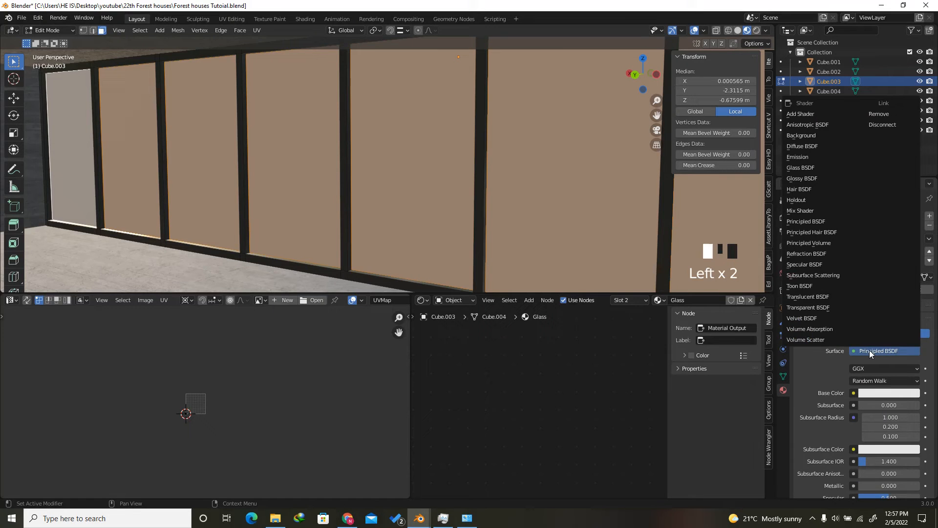
{"action": "left_click", "coordinate": [805, 171]}
{"action": "scroll", "coordinate": [860, 293], "scroll_direction": "down", "scroll_amount": 1}
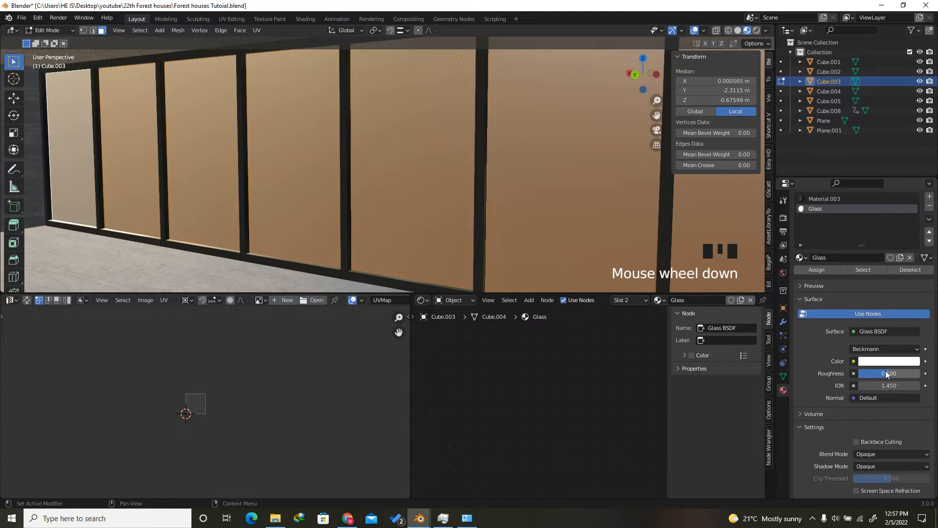
{"action": "left_click_drag", "start_coordinate": [889, 374], "coordinate": [751, 363]}
{"action": "double_click", "coordinate": [905, 384]}
{"action": "type", "text": "1"}
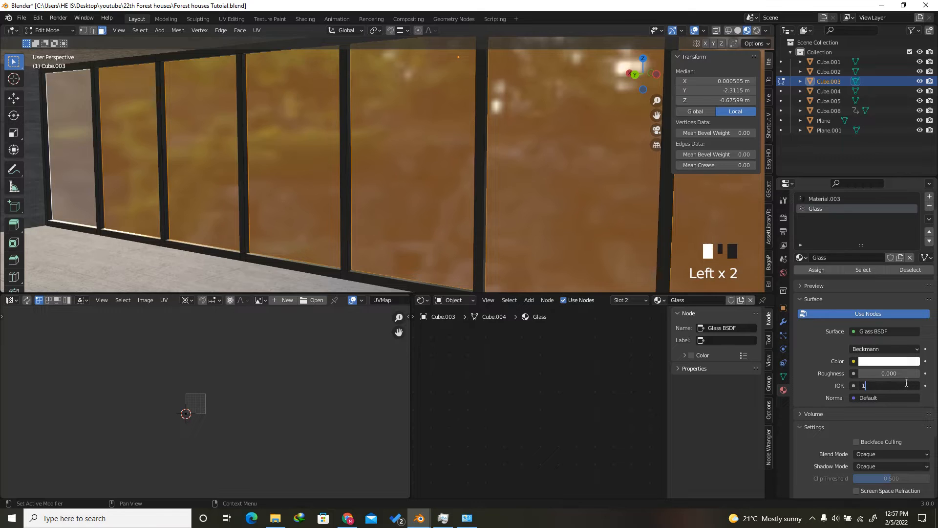
{"action": "type", "text": ".5"}
{"action": "key", "text": "Return"}
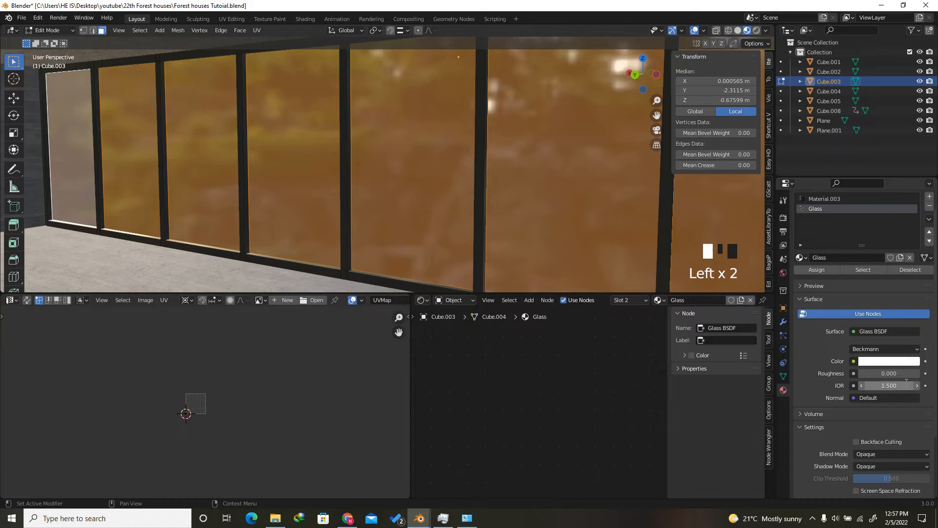
Darken the Glass material's colour to mid-grey and check the panes from outside the house
{"action": "left_click", "coordinate": [872, 361]}
{"action": "left_click", "coordinate": [886, 362]}
{"action": "left_click_drag", "start_coordinate": [911, 224], "coordinate": [915, 262]}
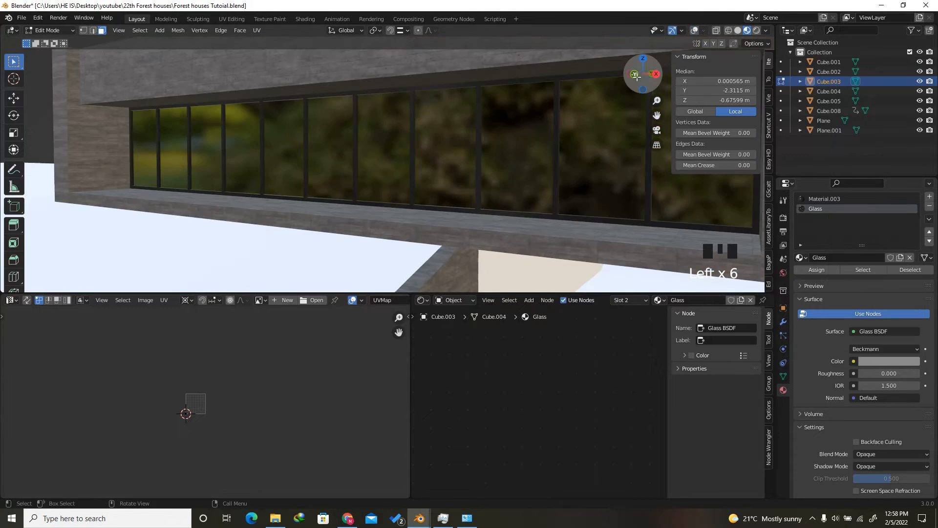
{"action": "scroll", "coordinate": [476, 206], "scroll_direction": "down", "scroll_amount": 5}
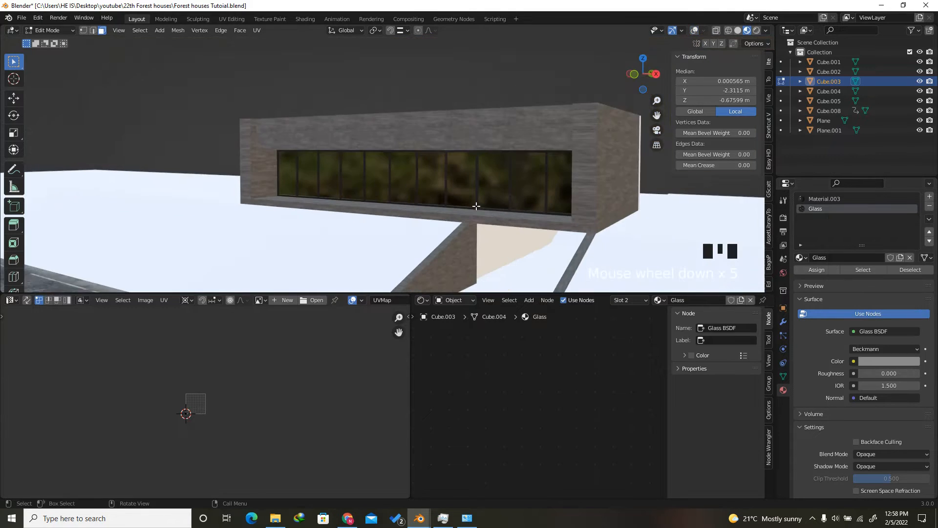
{"action": "left_click_drag", "start_coordinate": [645, 70], "coordinate": [570, 95]}
{"action": "scroll", "coordinate": [569, 94], "scroll_direction": "down", "scroll_amount": 3}
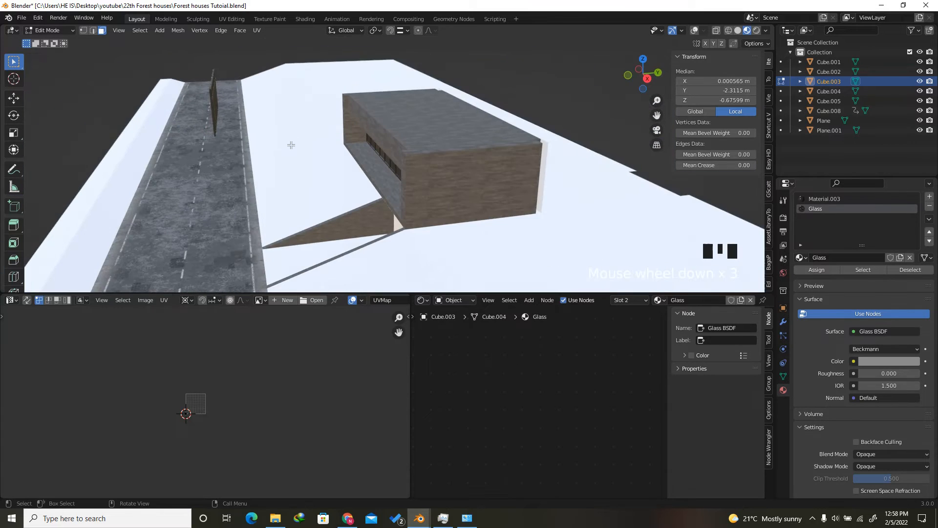
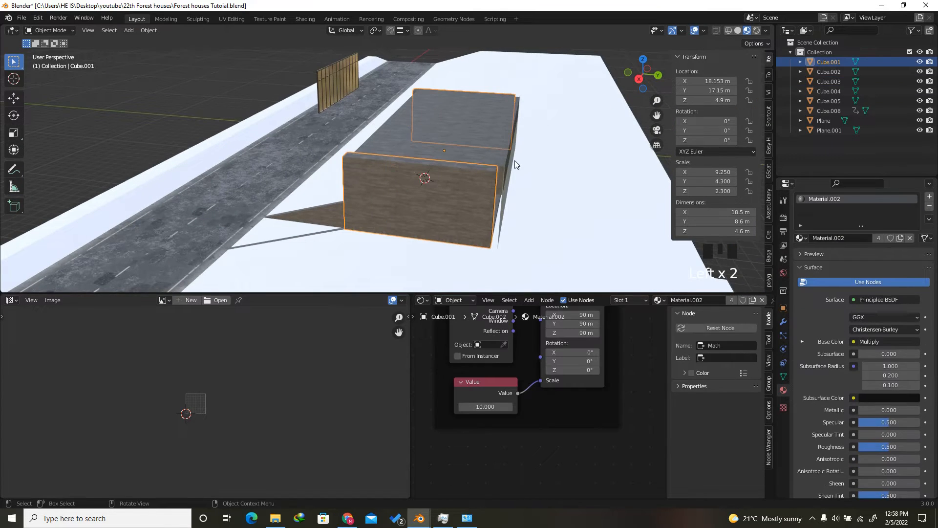
Link the concrete material, Material.002, from Cube.001 to the flat rear wall, Cube.004
{"action": "left_click", "coordinate": [651, 233]}
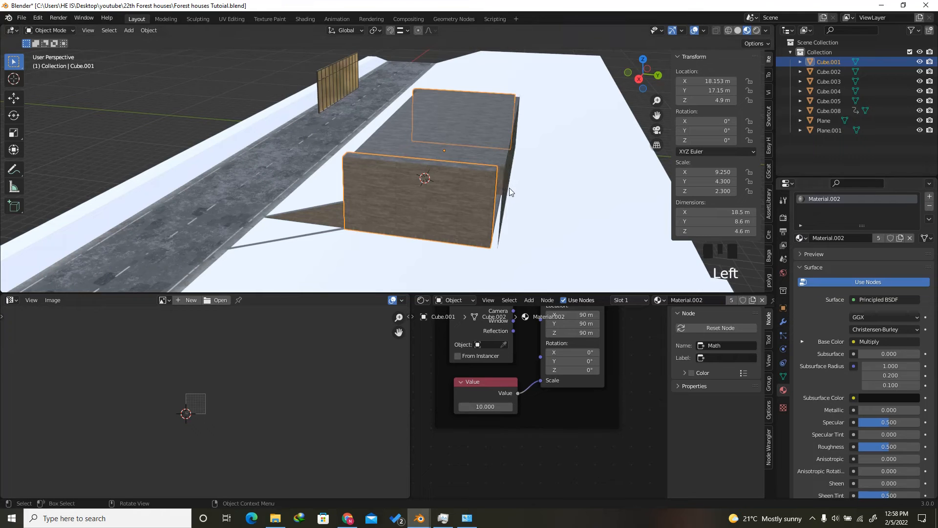
{"action": "left_click_drag", "start_coordinate": [642, 73], "coordinate": [586, 119]}
Extrude the rear wall, Cube.004, about 0.72 m towards the inside of the house to give it thickness
{"action": "left_click", "coordinate": [459, 215]}
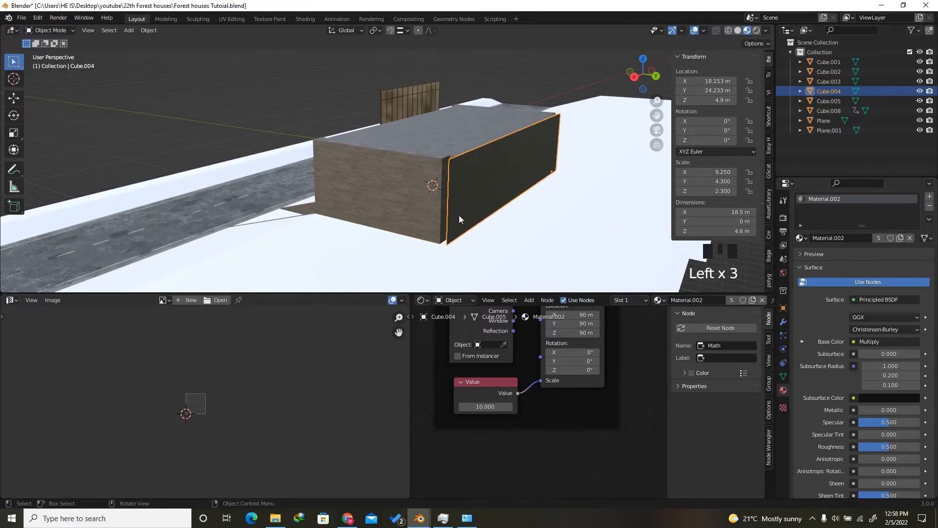
{"action": "scroll", "coordinate": [444, 165], "scroll_direction": "up", "scroll_amount": 3}
{"action": "key", "text": "Tab"}
{"action": "left_click_drag", "start_coordinate": [655, 72], "coordinate": [686, 93]}
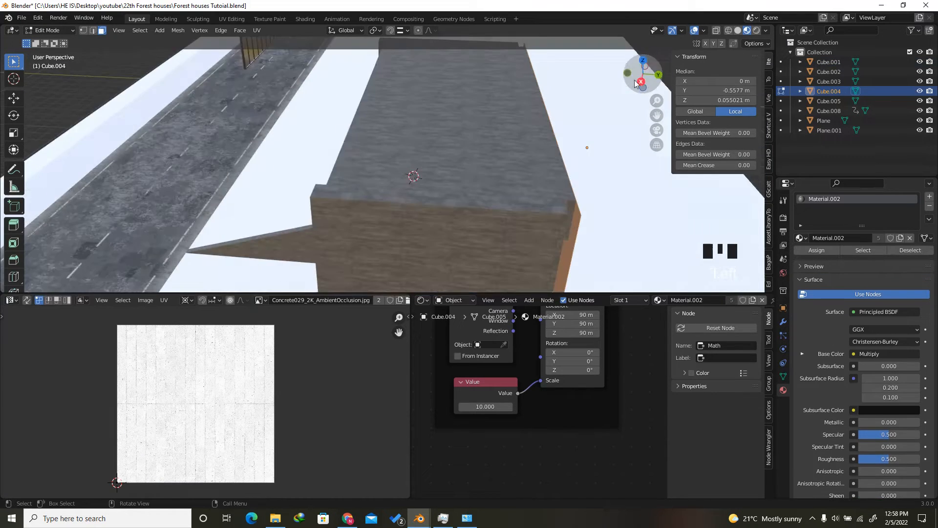
{"action": "scroll", "coordinate": [571, 111], "scroll_direction": "down", "scroll_amount": 2}
{"action": "scroll", "coordinate": [588, 162], "scroll_direction": "up", "scroll_amount": 1}
{"action": "key", "text": "e"}
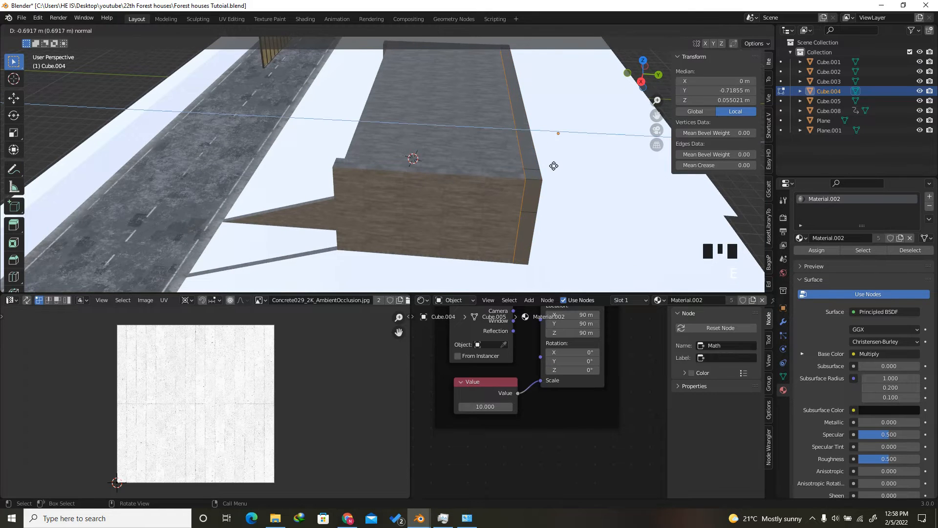
{"action": "left_click", "coordinate": [553, 165]}
{"action": "left_click_drag", "start_coordinate": [630, 78], "coordinate": [620, 97]}
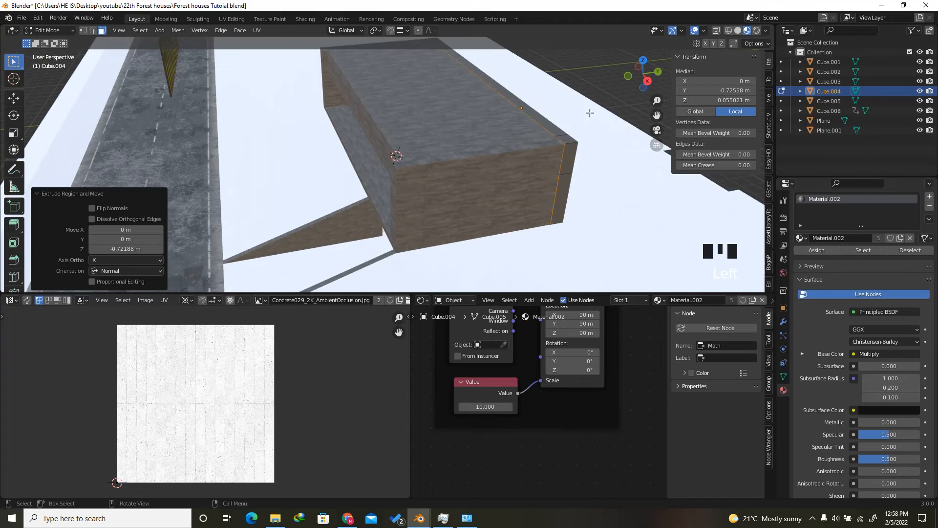
{"action": "key", "text": "Tab"}
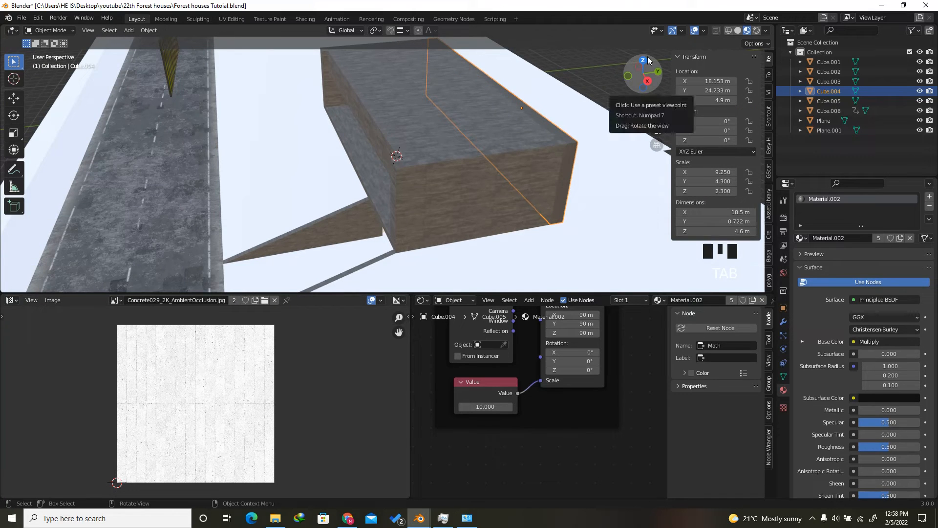
Hide the upper block, Cube.002, to expose the interior of the house
{"action": "left_click", "coordinate": [415, 125]}
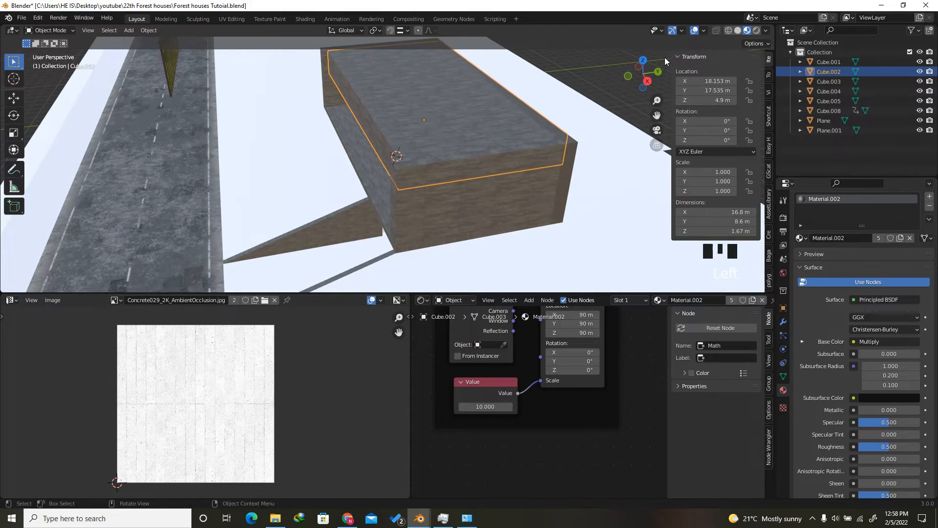
{"action": "left_click_drag", "start_coordinate": [652, 63], "coordinate": [643, 74]}
{"action": "key", "text": "h"}
Duplicate the thickened rear wall in top view and move the copy about -5.67 m along Y towards the window wall
{"action": "left_click", "coordinate": [530, 131]}
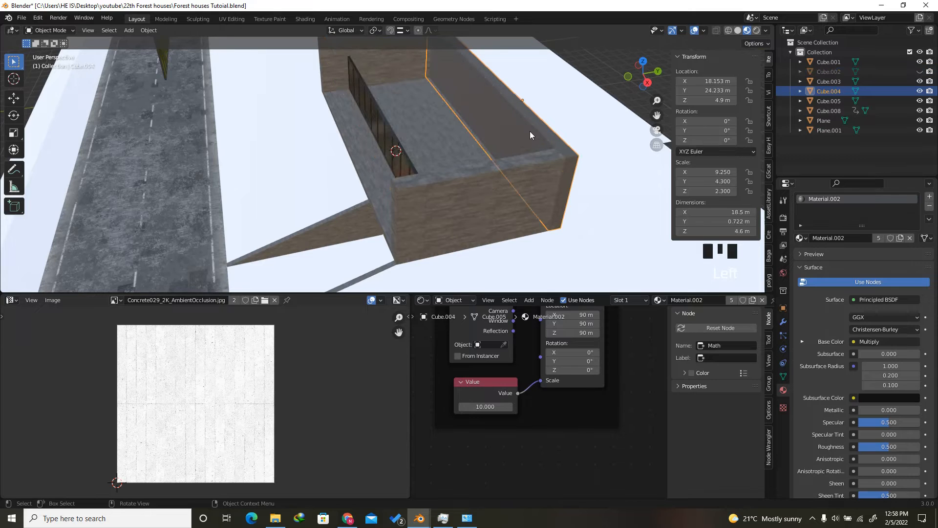
{"action": "left_click", "coordinate": [645, 63]}
{"action": "scroll", "coordinate": [464, 137], "scroll_direction": "up", "scroll_amount": 2}
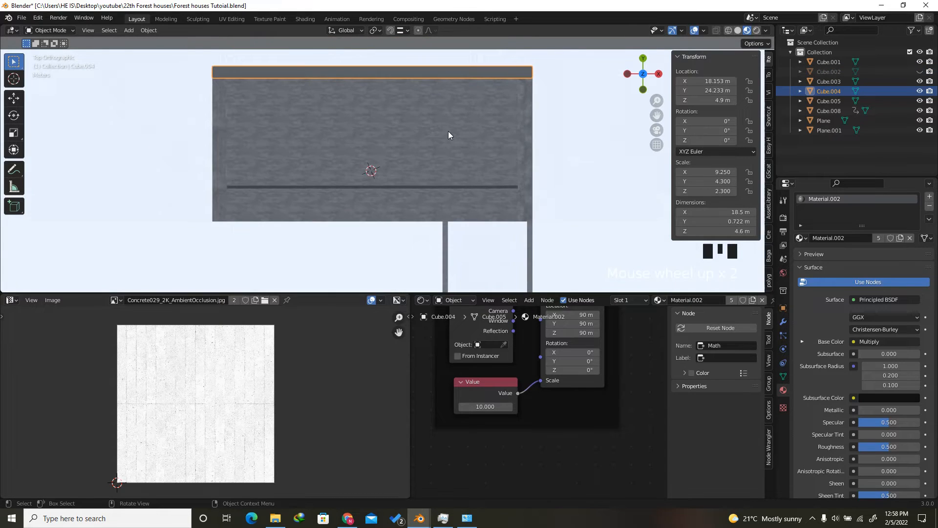
{"action": "key", "text": "shift+d"}
{"action": "key", "text": "y"}
{"action": "left_click", "coordinate": [515, 144]}
{"action": "scroll", "coordinate": [515, 144], "scroll_direction": "up", "scroll_amount": 3}
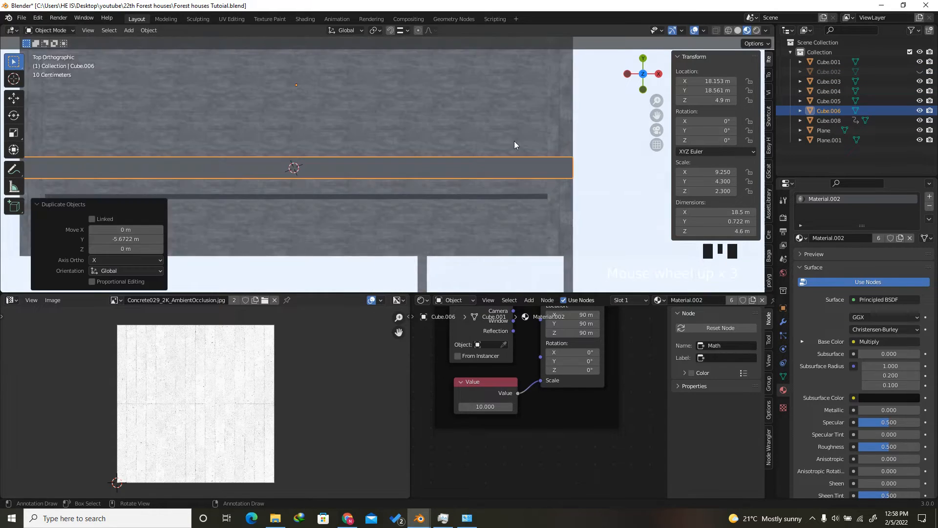
Move the duplicated wall further along Y until it sits close behind the window wall
{"action": "left_click", "coordinate": [717, 31]}
{"action": "scroll", "coordinate": [484, 189], "scroll_direction": "up", "scroll_amount": 6}
{"action": "key", "text": "g"}
{"action": "key", "text": "y"}
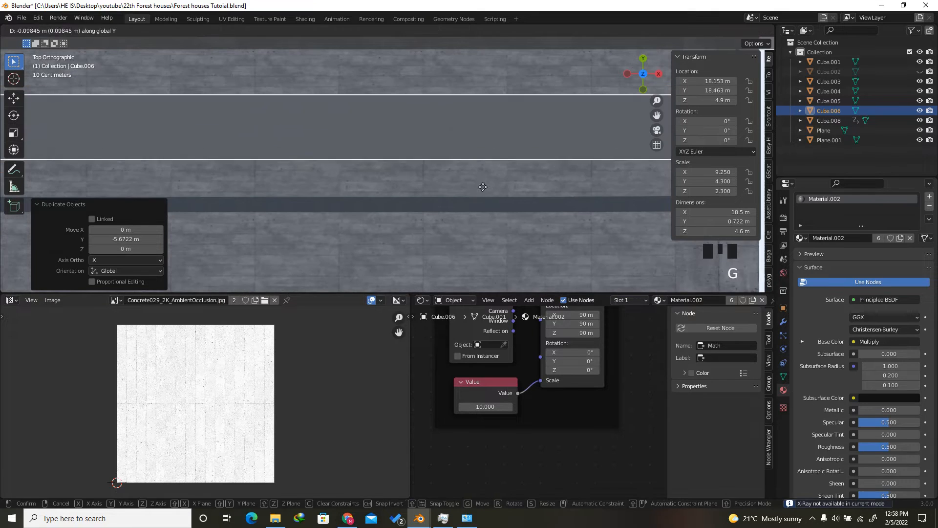
{"action": "left_click", "coordinate": [480, 225]}
{"action": "scroll", "coordinate": [478, 215], "scroll_direction": "up", "scroll_amount": 5}
{"action": "key", "text": "g"}
{"action": "key", "text": "y"}
{"action": "left_click", "coordinate": [468, 212]}
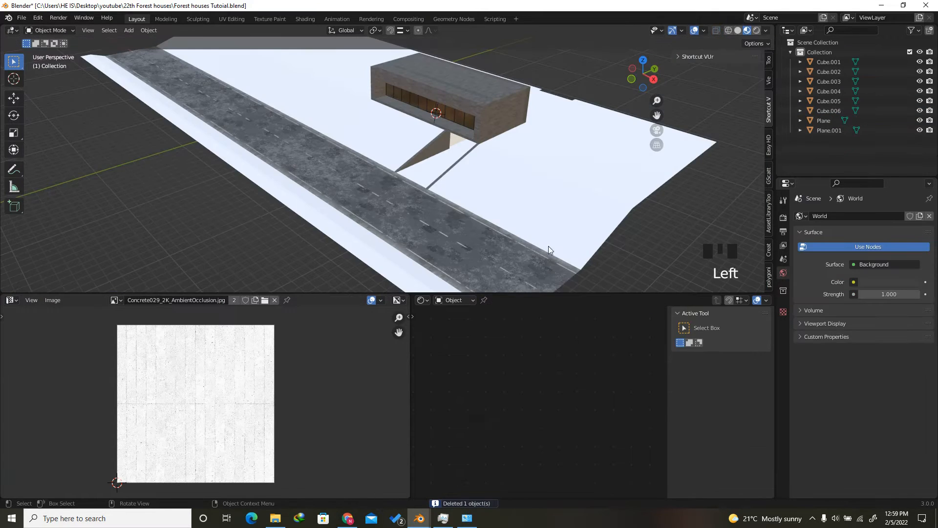
Enlarge the 3D viewport, then select the ground terrain, Plane, and enter Edit Mode on it
{"action": "left_click", "coordinate": [551, 289]}
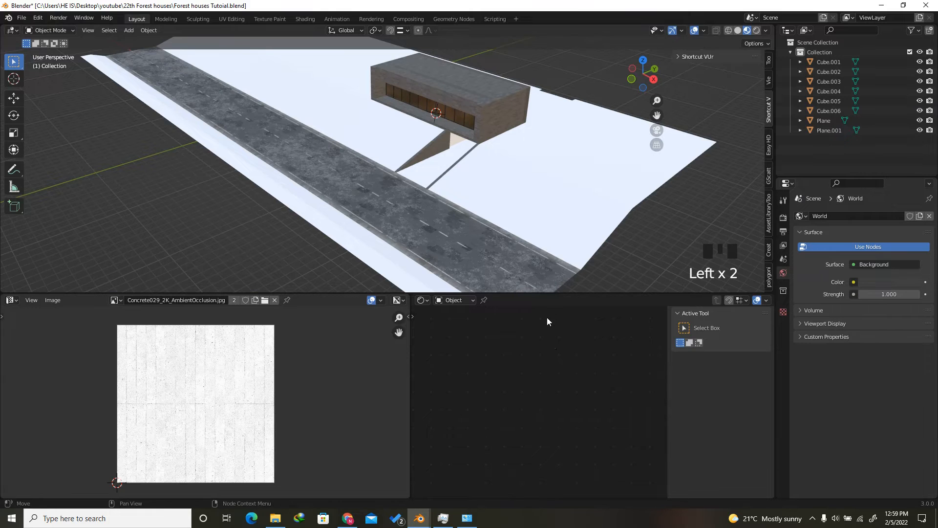
{"action": "left_click_drag", "start_coordinate": [548, 293], "coordinate": [547, 375]}
{"action": "left_click", "coordinate": [534, 310]}
{"action": "middle_click_drag", "start_coordinate": [605, 314], "coordinate": [589, 322]}
{"action": "key", "text": "Tab"}
{"action": "key", "text": "ctrl+r"}
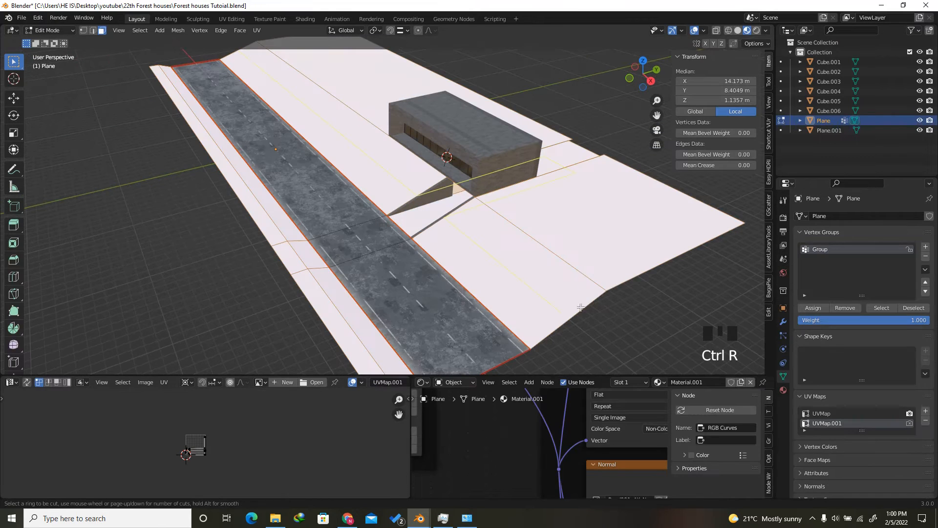
{"action": "scroll", "coordinate": [580, 306], "scroll_direction": "up", "scroll_amount": 12}
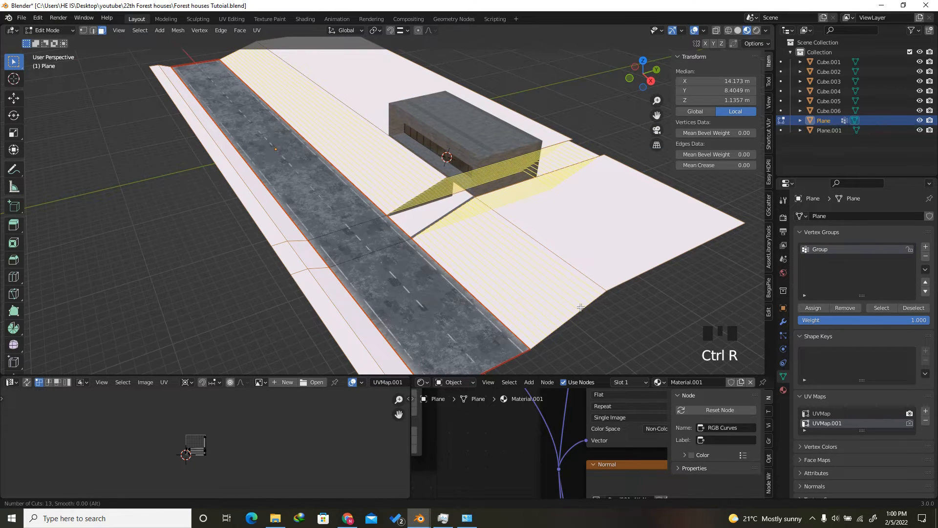
{"action": "key", "text": "Escape"}
Switch the viewport to solid shading and add 33 loop cuts across the shorter terrain section beside the driveway, including the road
{"action": "left_click", "coordinate": [738, 31]}
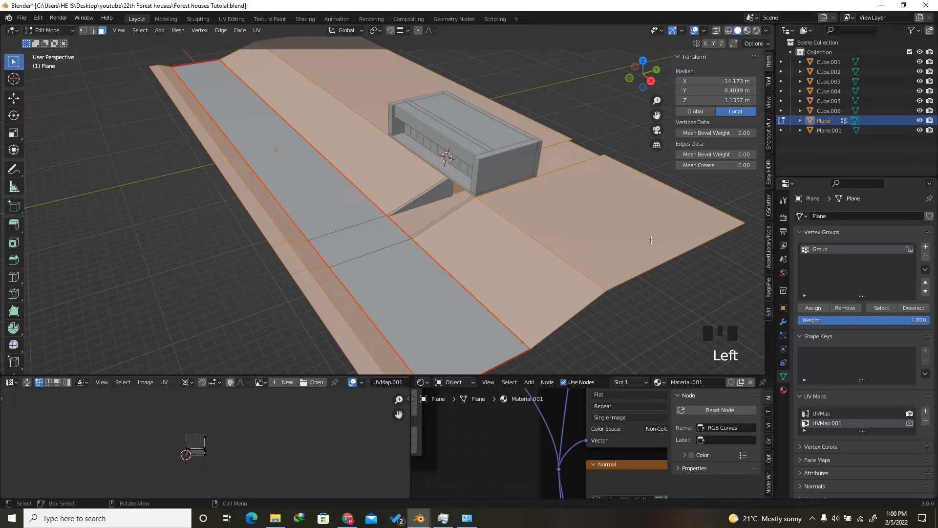
{"action": "key", "text": "ctrl+r"}
{"action": "scroll", "coordinate": [565, 272], "scroll_direction": "up", "scroll_amount": 4}
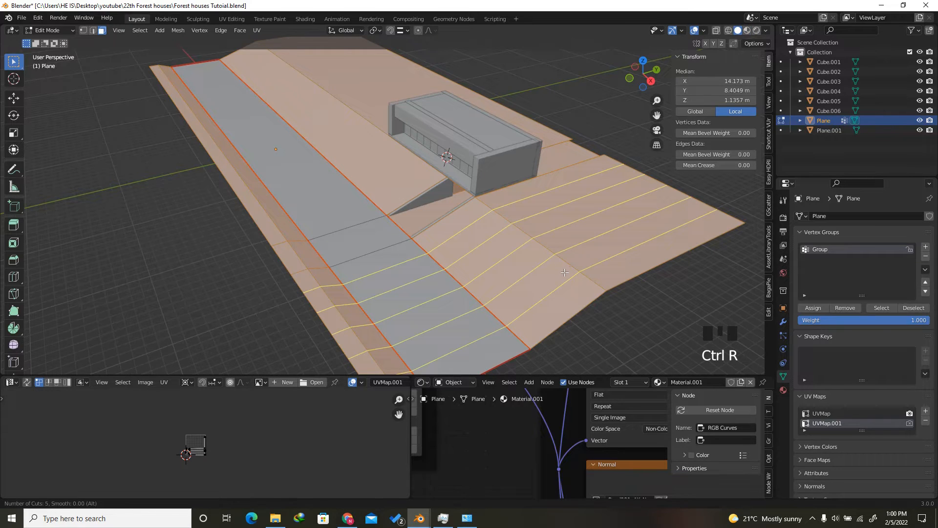
{"action": "scroll", "coordinate": [564, 272], "scroll_direction": "up", "scroll_amount": 20}
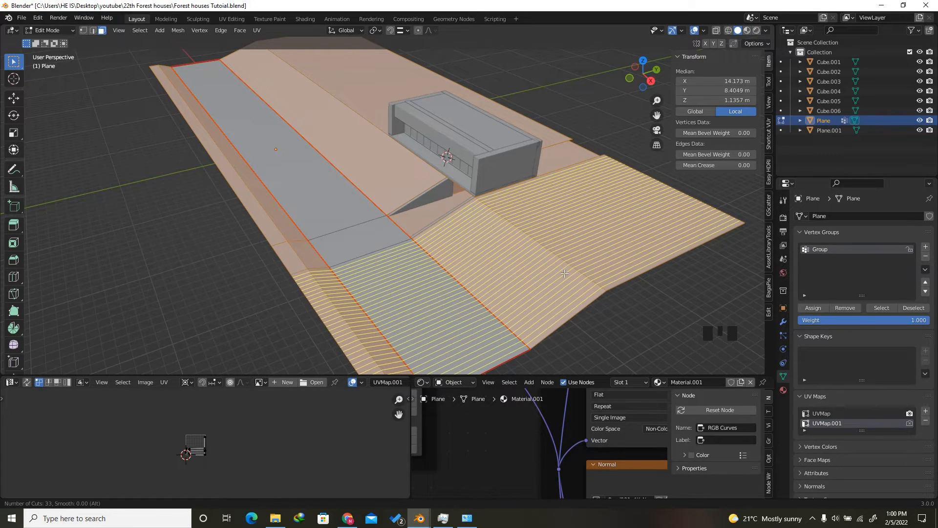
{"action": "left_click", "coordinate": [564, 273]}
Add 15 lengthwise loop cuts along the slope beside the road and 26 along the upper flat ground at the shorter end
{"action": "key", "text": "ctrl+r"}
{"action": "scroll", "coordinate": [562, 274], "scroll_direction": "up", "scroll_amount": 10}
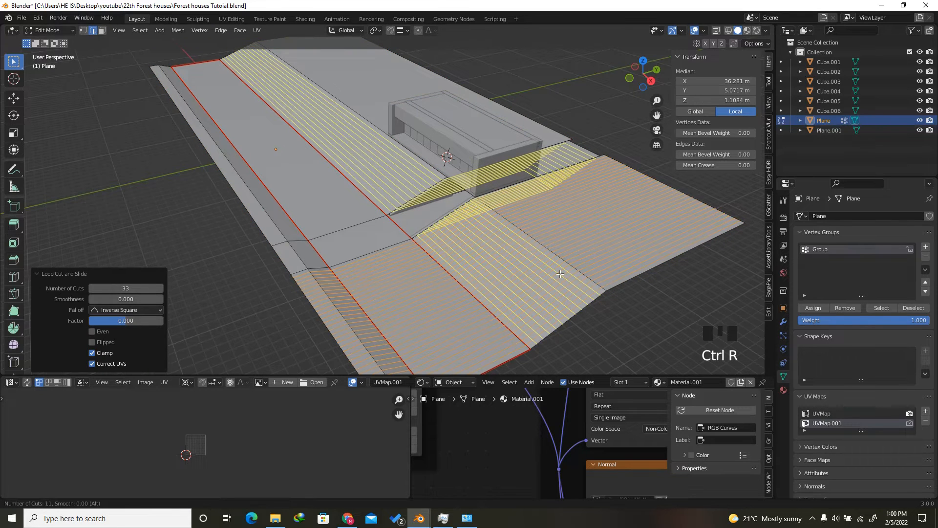
{"action": "scroll", "coordinate": [559, 274], "scroll_direction": "up", "scroll_amount": 4}
{"action": "left_click", "coordinate": [559, 273]}
{"action": "key", "text": "ctrl+r"}
{"action": "scroll", "coordinate": [601, 239], "scroll_direction": "up", "scroll_amount": 6}
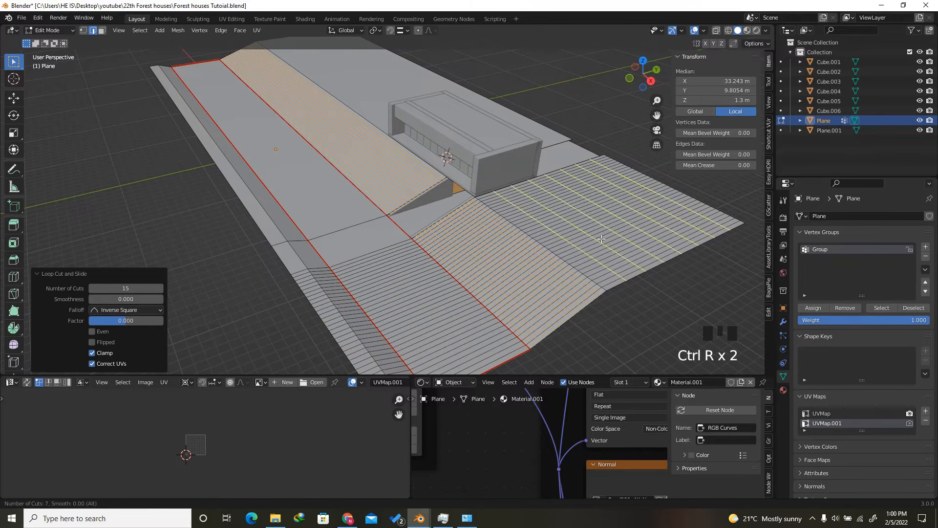
{"action": "scroll", "coordinate": [601, 239], "scroll_direction": "up", "scroll_amount": 19}
{"action": "left_click", "coordinate": [601, 239]}
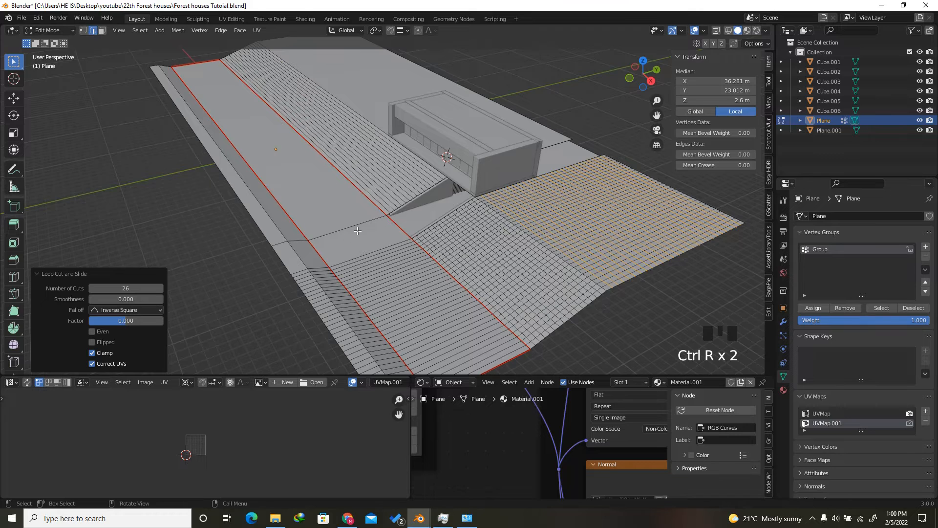
Add 10 loop cuts across the narrow driveway strip of the terrain and the adjoining road
{"action": "scroll", "coordinate": [357, 231], "scroll_direction": "up", "scroll_amount": 3}
{"action": "key", "text": "ctrl+r"}
{"action": "scroll", "coordinate": [284, 264], "scroll_direction": "up", "scroll_amount": 8}
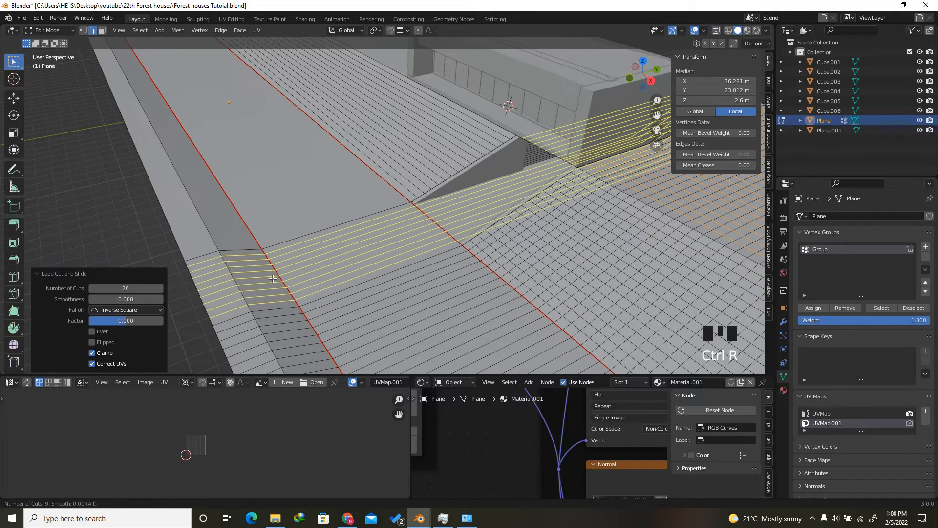
{"action": "scroll", "coordinate": [273, 279], "scroll_direction": "up", "scroll_amount": 1}
{"action": "left_click", "coordinate": [272, 278]}
{"action": "right_click", "coordinate": [268, 274]}
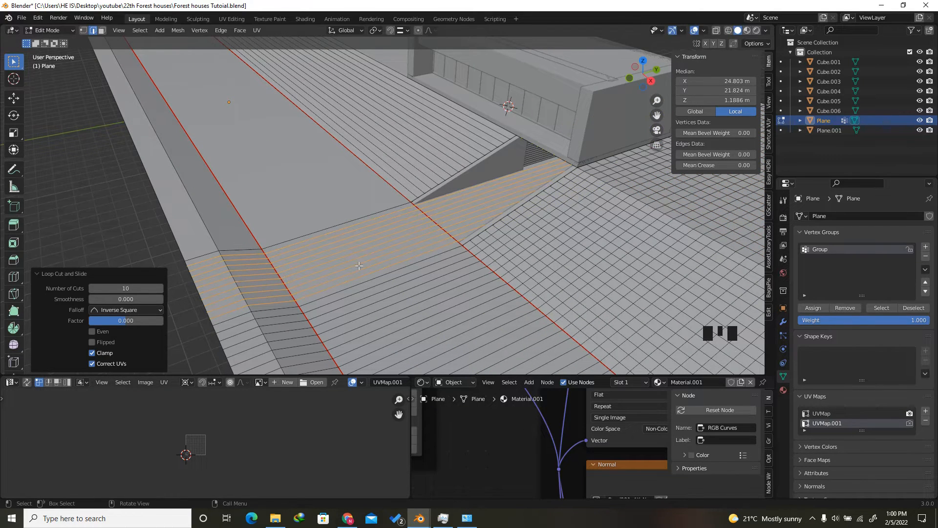
Add 94 evenly spaced loop cuts across the long terrain section on the other side of the driveway
{"action": "key", "text": "ctrl+r"}
{"action": "scroll", "coordinate": [225, 215], "scroll_direction": "up", "scroll_amount": 20}
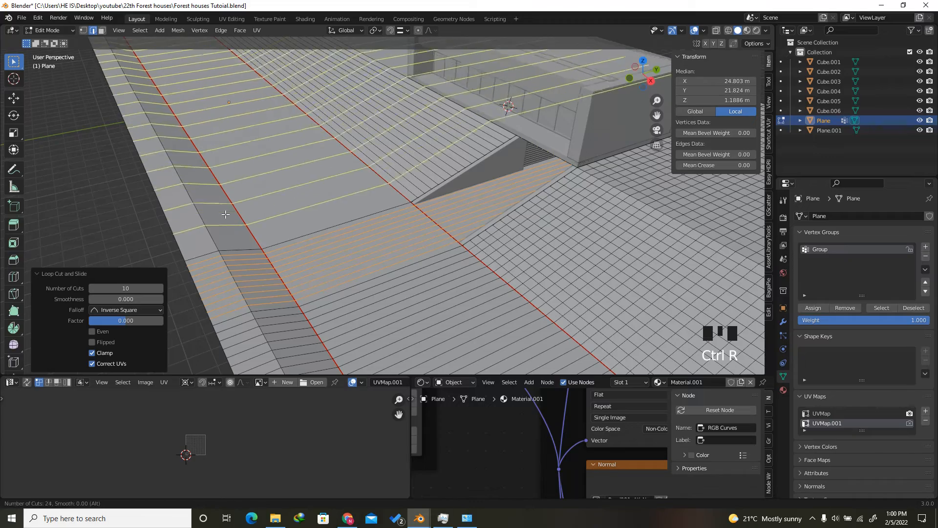
{"action": "scroll", "coordinate": [225, 215], "scroll_direction": "up", "scroll_amount": 20}
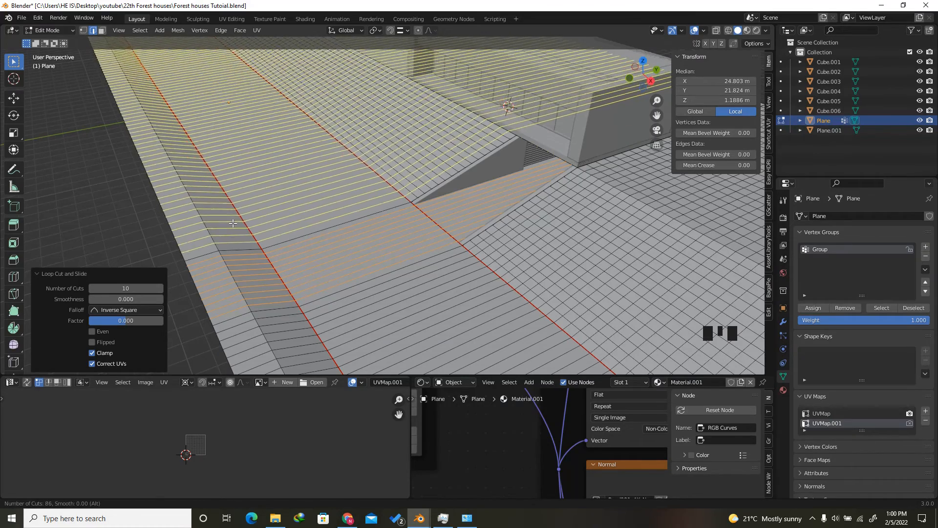
{"action": "left_click", "coordinate": [232, 223]}
{"action": "right_click", "coordinate": [233, 223]}
Add 3 lengthwise loop cuts along the narrow sloped strip bordering the road's outer side
{"action": "scroll", "coordinate": [381, 156], "scroll_direction": "down", "scroll_amount": 4}
{"action": "left_click_drag", "start_coordinate": [633, 80], "coordinate": [7, 85]}
{"action": "scroll", "coordinate": [344, 287], "scroll_direction": "down", "scroll_amount": 4}
{"action": "scroll", "coordinate": [344, 287], "scroll_direction": "up", "scroll_amount": 3}
{"action": "key", "text": "ctrl+r"}
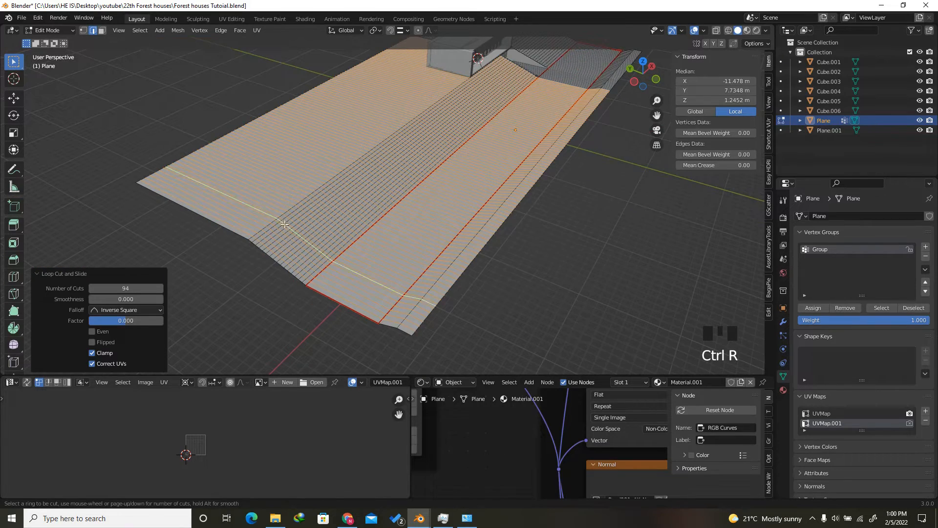
{"action": "scroll", "coordinate": [395, 322], "scroll_direction": "up", "scroll_amount": 2}
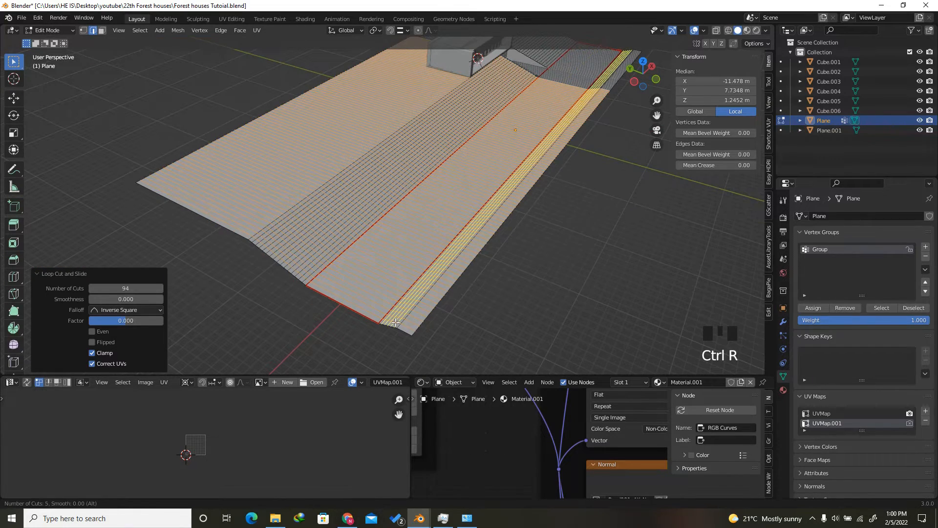
{"action": "left_click", "coordinate": [395, 322]}
{"action": "right_click", "coordinate": [395, 322]}
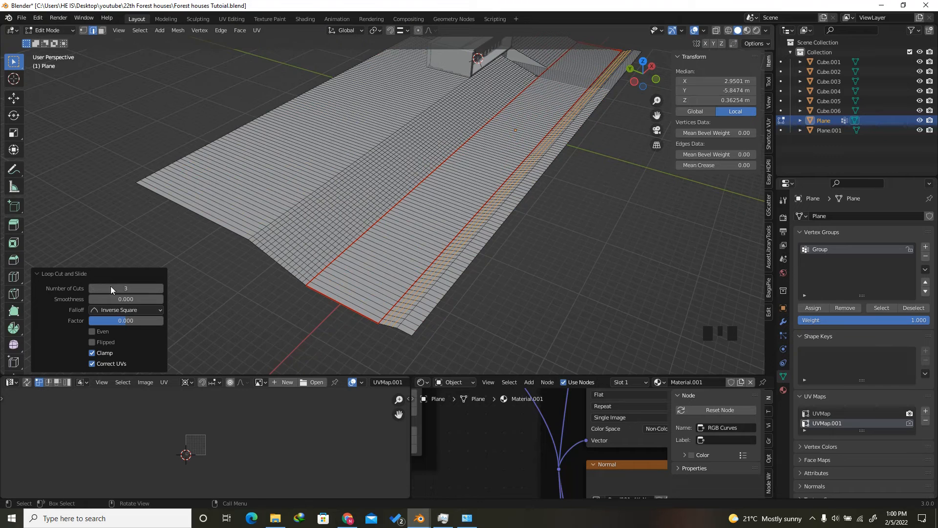
{"action": "left_click_drag", "start_coordinate": [111, 289], "coordinate": [83, 284]}
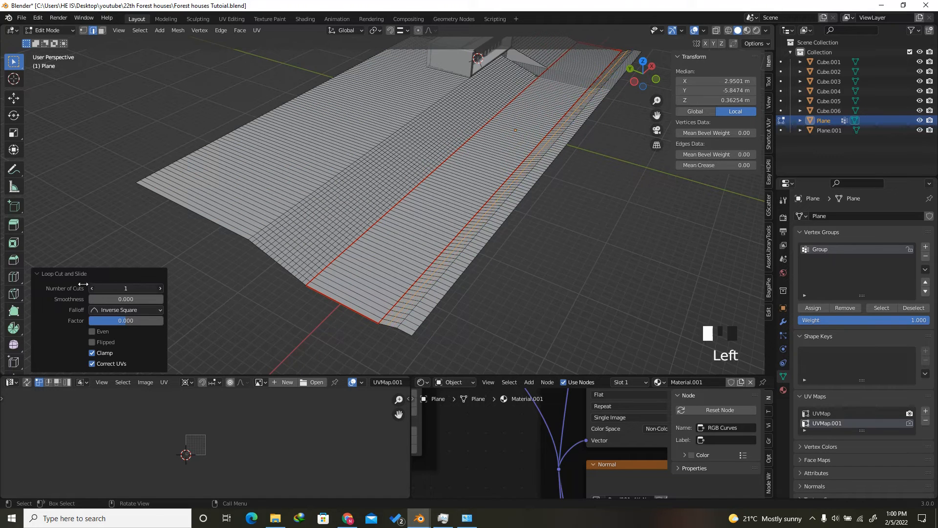
Add 3 lengthwise loop cuts along the outermost flat strip at the terrain's edge
{"action": "scroll", "coordinate": [283, 325], "scroll_direction": "up", "scroll_amount": 2}
{"action": "key", "text": "ctrl+r"}
{"action": "scroll", "coordinate": [405, 332], "scroll_direction": "up", "scroll_amount": 1}
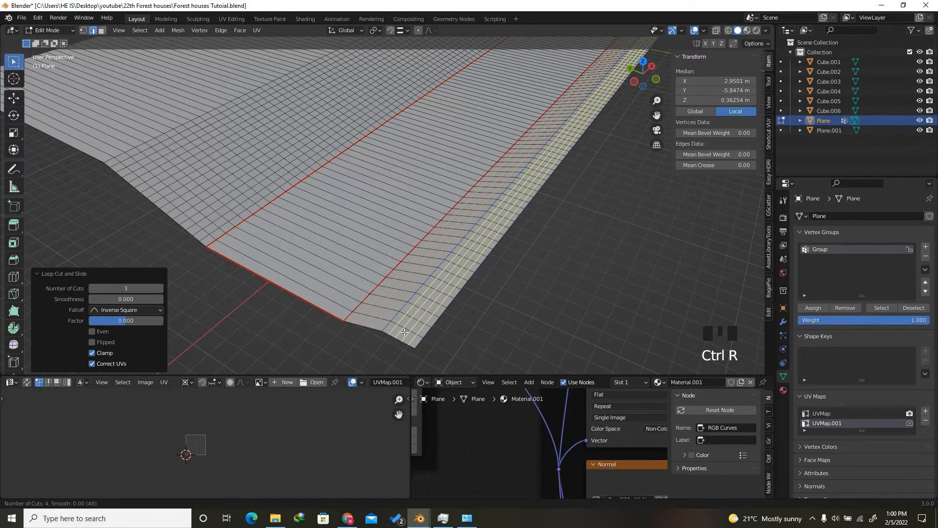
{"action": "left_click", "coordinate": [405, 332]}
{"action": "right_click", "coordinate": [405, 332]}
{"action": "scroll", "coordinate": [400, 327], "scroll_direction": "down", "scroll_amount": 2}
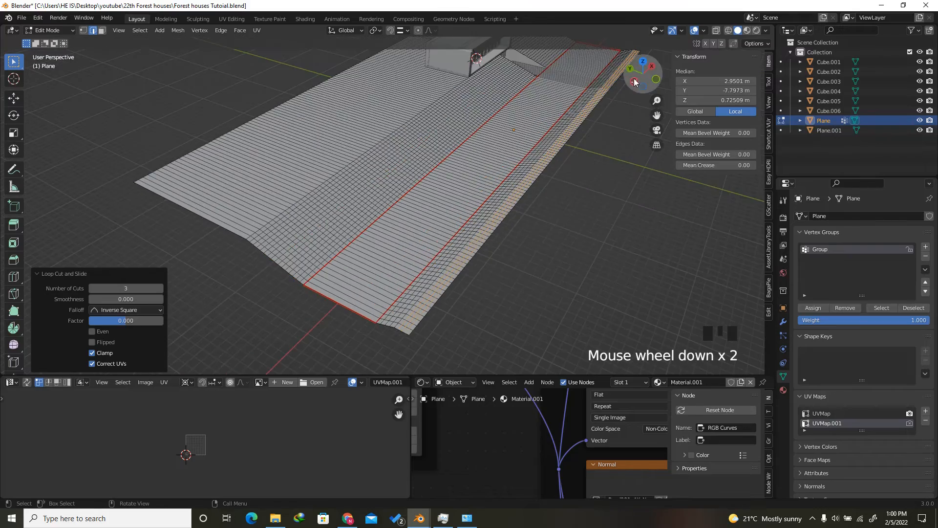
{"action": "left_click_drag", "start_coordinate": [634, 82], "coordinate": [496, 78]}
{"action": "scroll", "coordinate": [497, 78], "scroll_direction": "down", "scroll_amount": 2}
{"action": "scroll", "coordinate": [538, 146], "scroll_direction": "up", "scroll_amount": 3}
{"action": "key", "text": "ctrl+r"}
{"action": "key", "text": "Escape"}
{"action": "scroll", "coordinate": [533, 136], "scroll_direction": "down", "scroll_amount": 2}
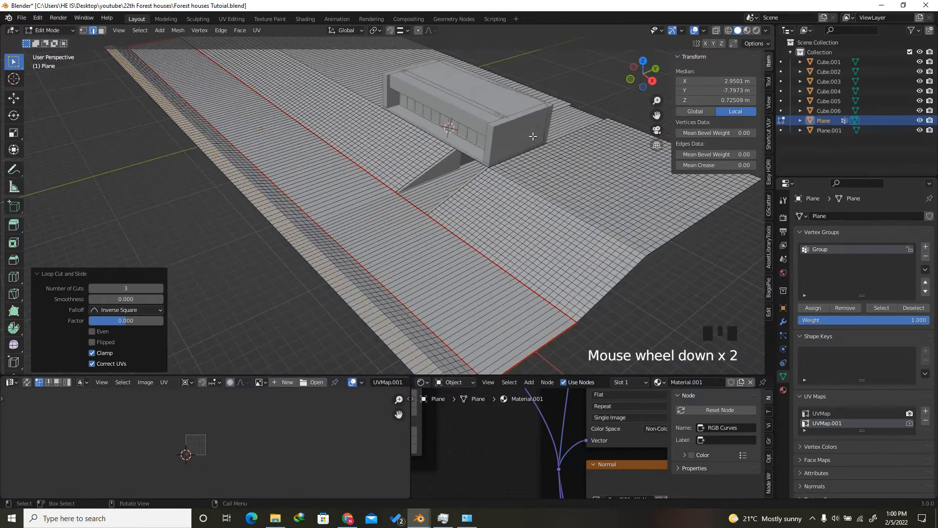
Create a new vertex group on the ground terrain mesh
{"action": "scroll", "coordinate": [533, 136], "scroll_direction": "down", "scroll_amount": 2}
{"action": "left_click", "coordinate": [505, 107]}
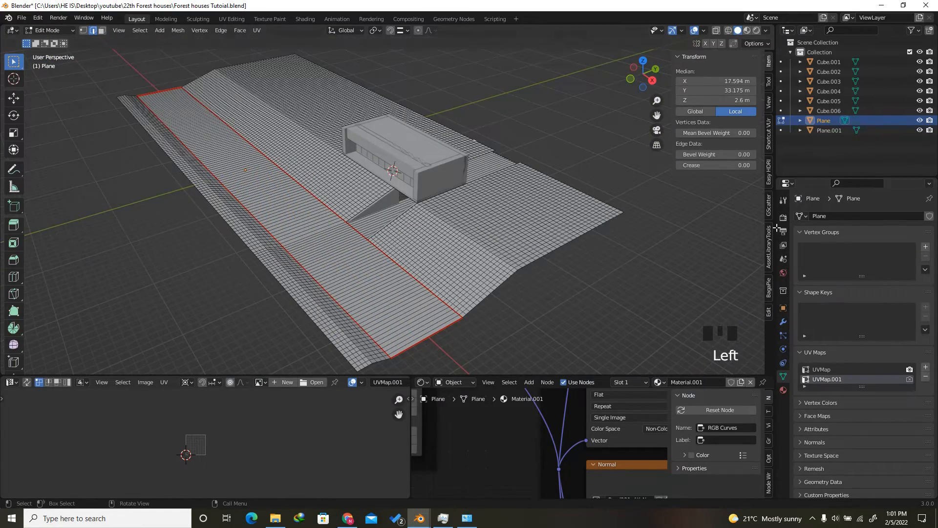
{"action": "left_click", "coordinate": [925, 246]}
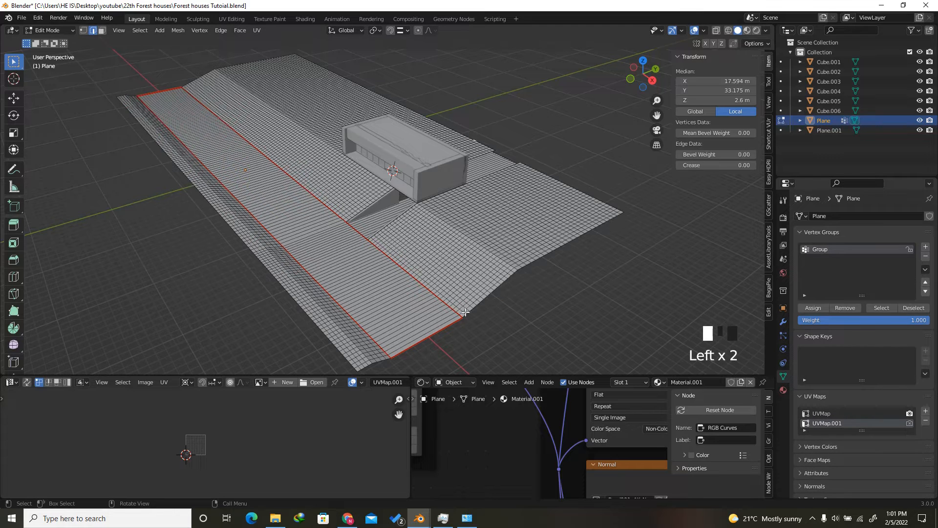
Select the road faces in top view, invert the selection to the surrounding ground, and assign those faces to the vertex group
{"action": "left_click", "coordinate": [102, 32]}
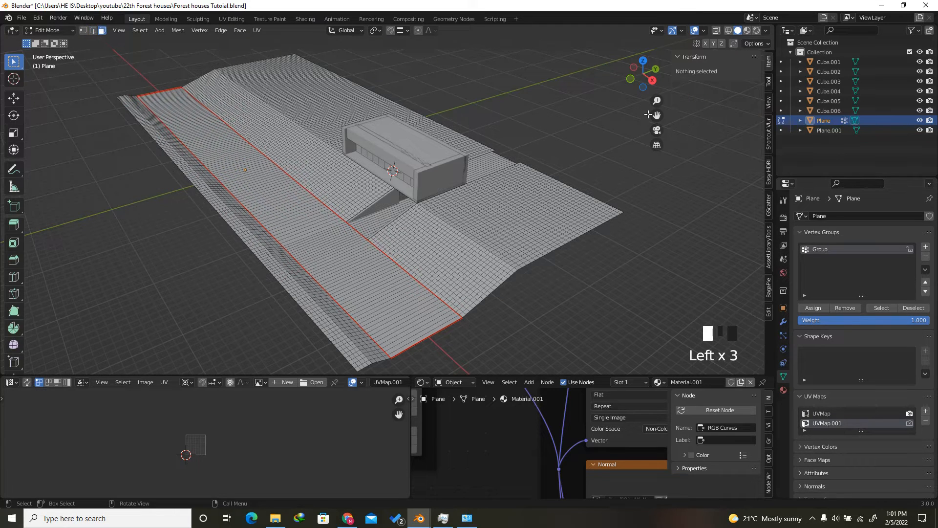
{"action": "left_click", "coordinate": [643, 60]}
{"action": "scroll", "coordinate": [589, 272], "scroll_direction": "down", "scroll_amount": 3}
{"action": "scroll", "coordinate": [589, 273], "scroll_direction": "up", "scroll_amount": 3}
{"action": "left_click_drag", "start_coordinate": [606, 269], "coordinate": [94, 293]}
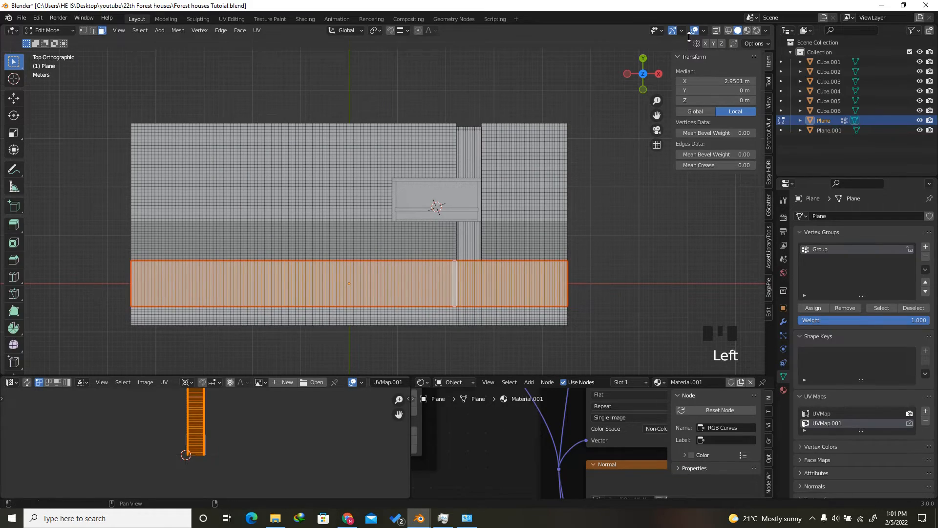
{"action": "mouse_move", "coordinate": [644, 77]}
{"action": "left_mouse_down"}
{"action": "mouse_move", "coordinate": [635, 73]}
{"action": "mouse_move", "coordinate": [646, 81]}
{"action": "mouse_move", "coordinate": [641, 50]}
{"action": "mouse_move", "coordinate": [637, 68]}
{"action": "mouse_move", "coordinate": [634, 52]}
{"action": "mouse_move", "coordinate": [650, 76]}
{"action": "mouse_move", "coordinate": [661, 72]}
{"action": "mouse_move", "coordinate": [642, 77]}
{"action": "left_mouse_up"}
{"action": "key", "text": "ctrl+i"}
{"action": "left_click", "coordinate": [811, 308]}
{"action": "scroll", "coordinate": [575, 107], "scroll_direction": "up", "scroll_amount": 2}
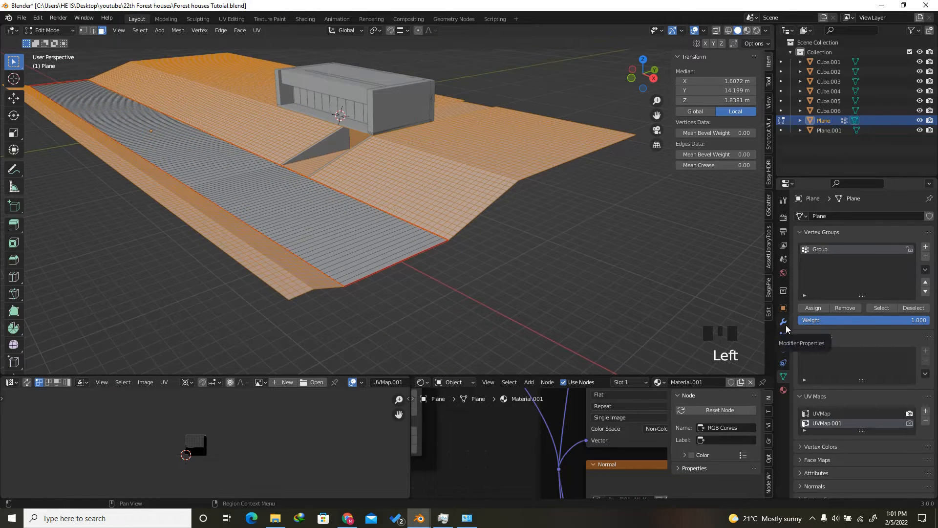
Return to Object Mode and add a Displace modifier to the terrain with its midlevel set to 0
{"action": "key", "text": "Tab"}
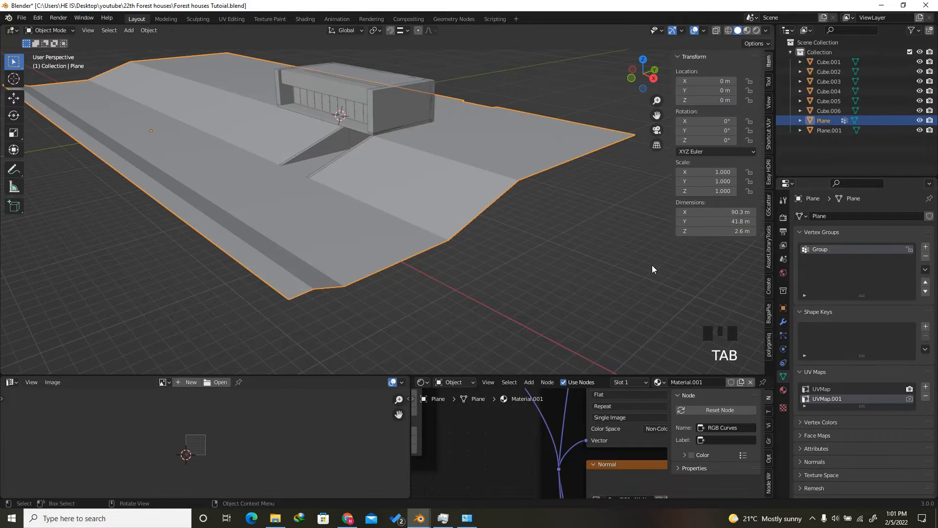
{"action": "left_click", "coordinate": [784, 322]}
{"action": "left_click", "coordinate": [821, 216]}
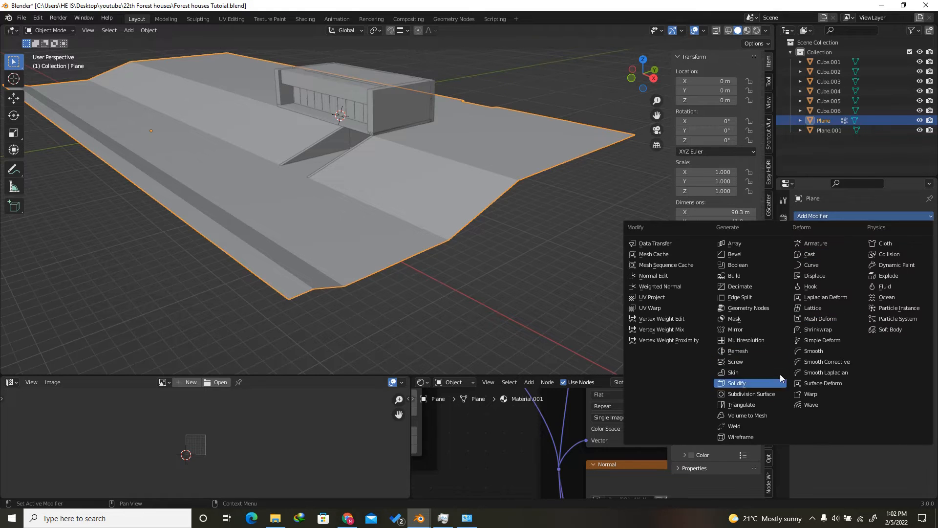
{"action": "left_click", "coordinate": [831, 275]}
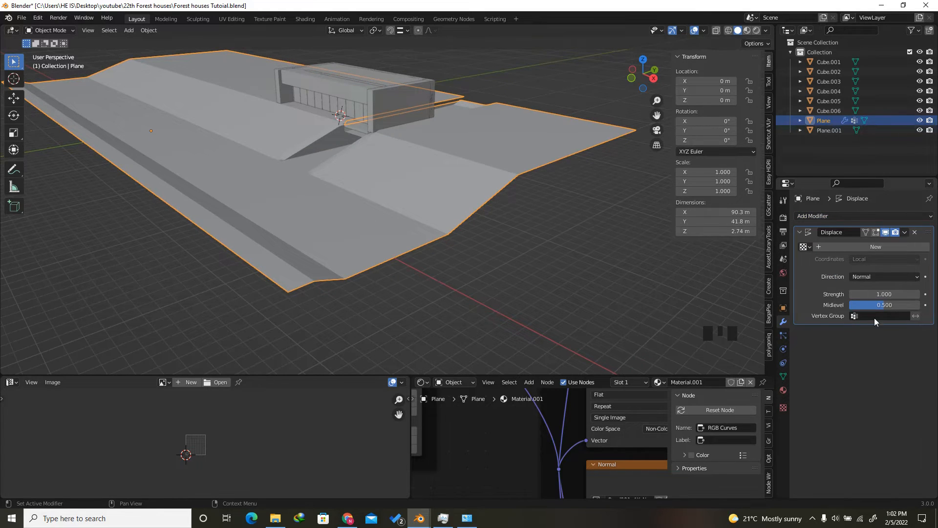
{"action": "left_click", "coordinate": [884, 304]}
{"action": "type", "text": "0"}
{"action": "key", "text": "Return"}
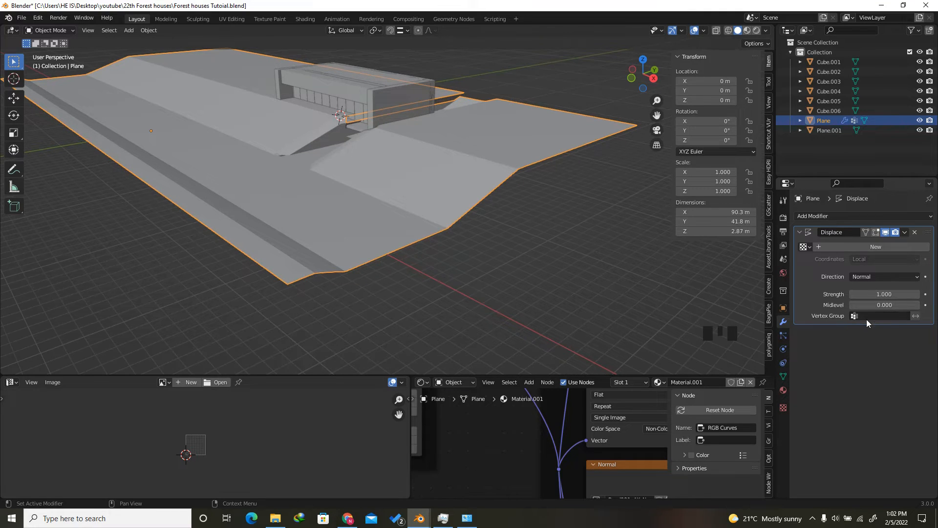
Create a new texture for the Displace modifier and set its type to Clouds
{"action": "left_click", "coordinate": [858, 247]}
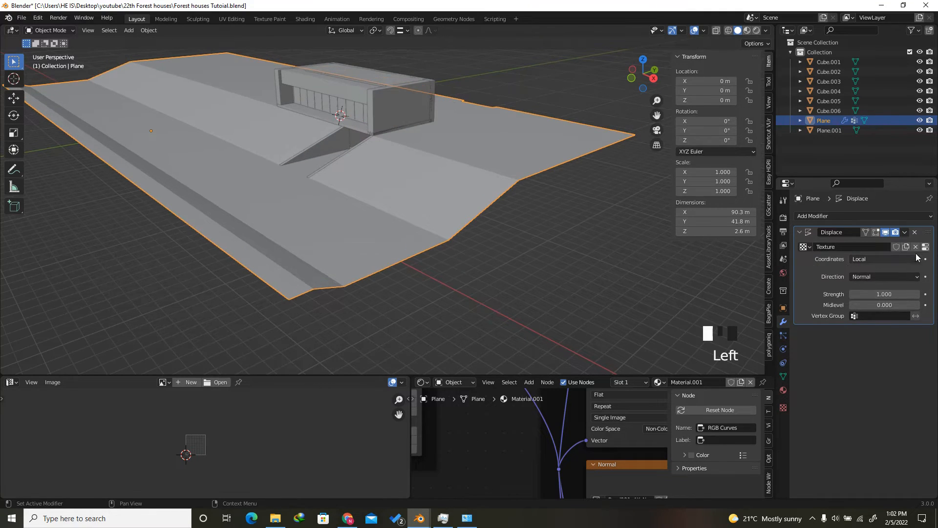
{"action": "left_click", "coordinate": [926, 247]}
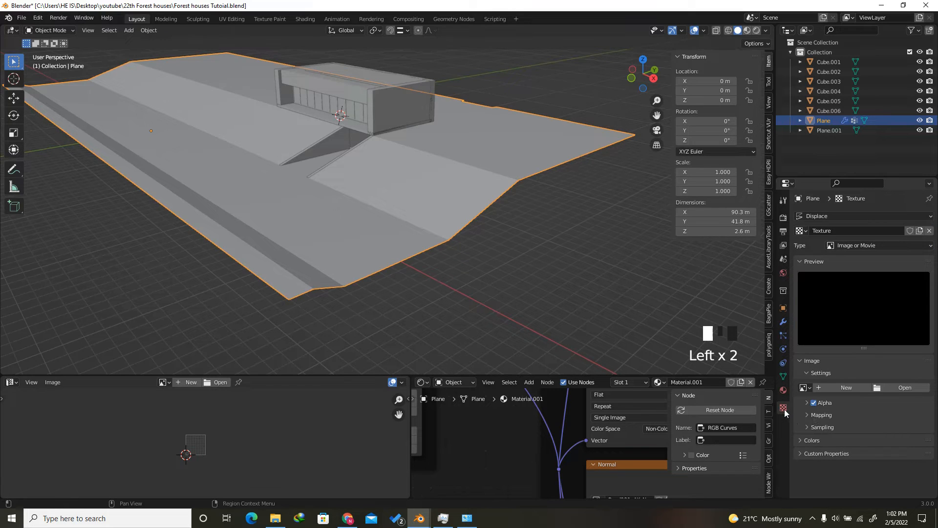
{"action": "left_click", "coordinate": [845, 248]}
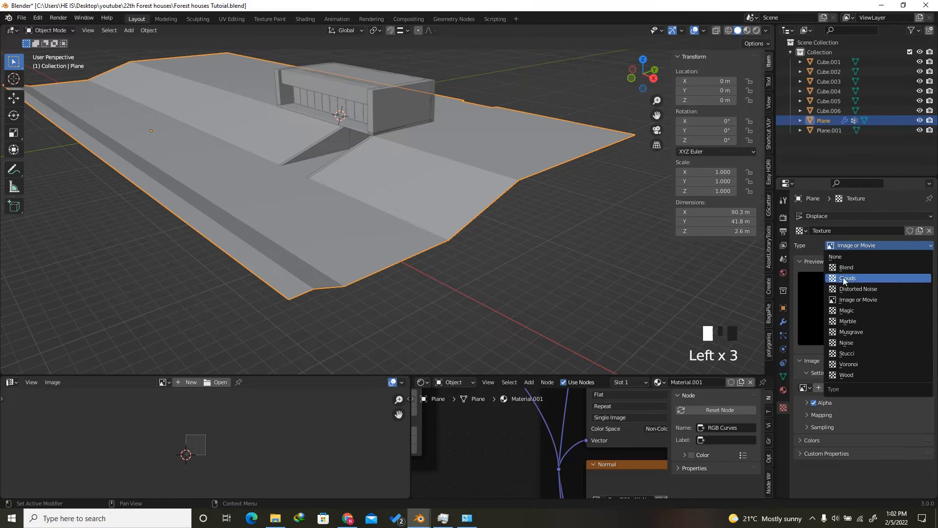
{"action": "key", "text": "Escape"}
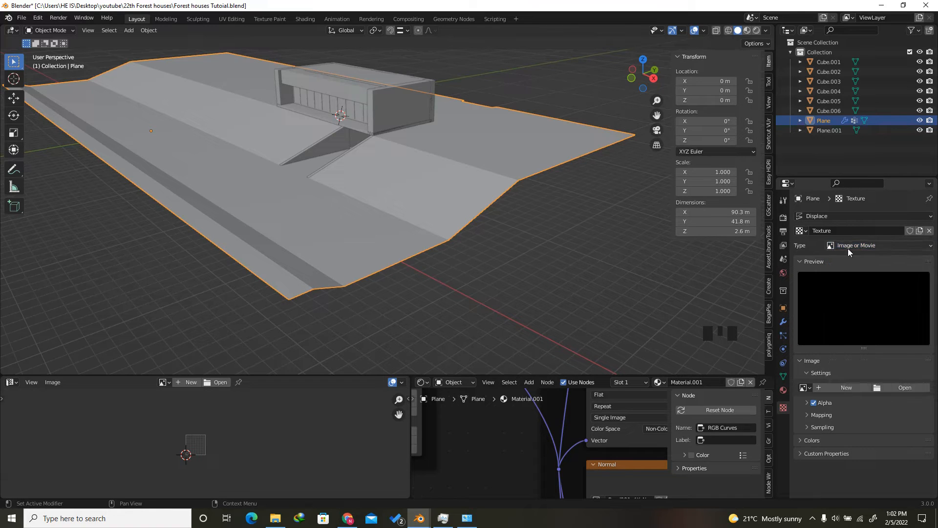
{"action": "left_click", "coordinate": [848, 248]}
{"action": "left_click", "coordinate": [849, 277]}
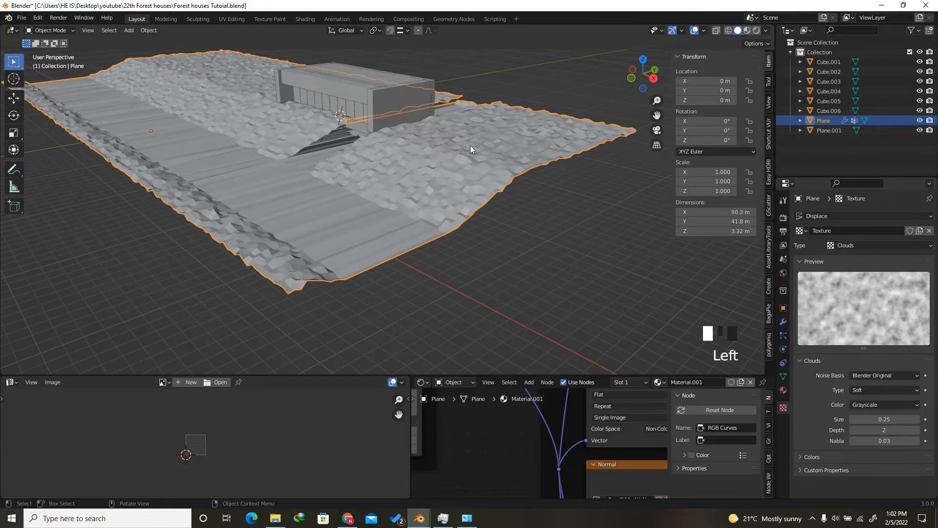
Set the Clouds texture size to 5.00 for broader bumps on the terrain
{"action": "mouse_move", "coordinate": [640, 78]}
{"action": "left_mouse_down"}
{"action": "mouse_move", "coordinate": [644, 54]}
{"action": "mouse_move", "coordinate": [641, 79]}
{"action": "left_mouse_up"}
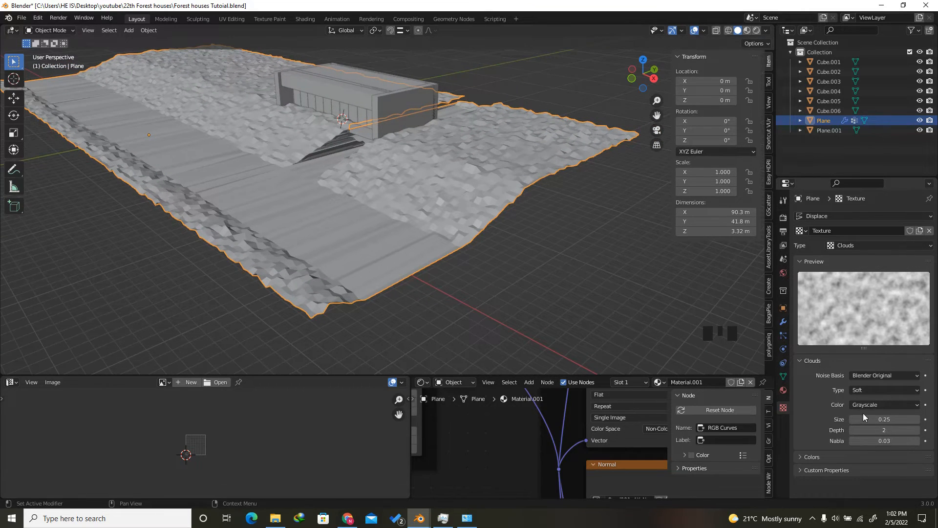
{"action": "left_click_drag", "start_coordinate": [875, 416], "coordinate": [30, 425]}
{"action": "mouse_move", "coordinate": [633, 72]}
{"action": "left_mouse_down"}
{"action": "mouse_move", "coordinate": [637, 91]}
{"action": "mouse_move", "coordinate": [635, 76]}
{"action": "left_mouse_up"}
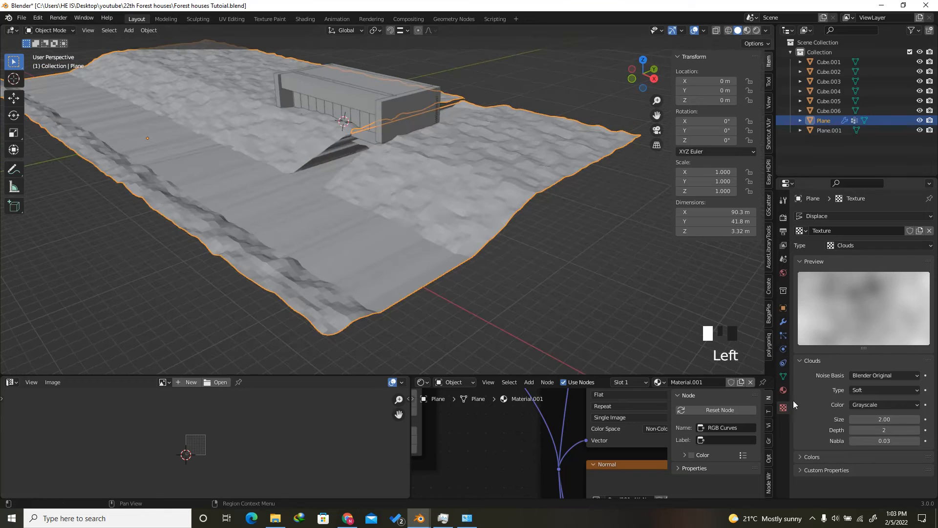
{"action": "left_click_drag", "start_coordinate": [869, 414], "coordinate": [251, 413]}
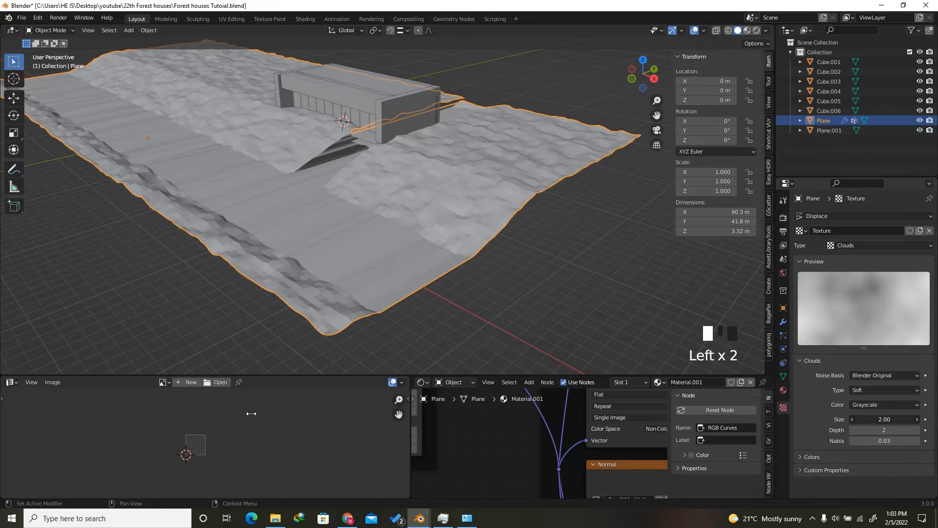
{"action": "left_click_drag", "start_coordinate": [366, 417], "coordinate": [871, 419]}
{"action": "left_click", "coordinate": [870, 419]}
{"action": "key", "text": "Return"}
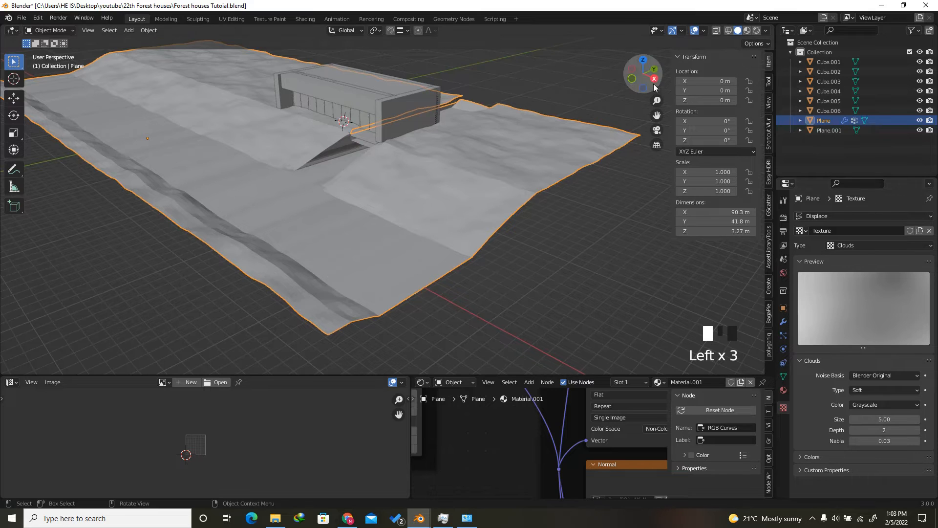
Change the Clouds texture's noise type to Hard and set the terrain's Displace strength to 1.230
{"action": "mouse_move", "coordinate": [644, 74]}
{"action": "left_mouse_down"}
{"action": "mouse_move", "coordinate": [659, 67]}
{"action": "mouse_move", "coordinate": [657, 80]}
{"action": "left_mouse_up"}
{"action": "left_click", "coordinate": [861, 391]}
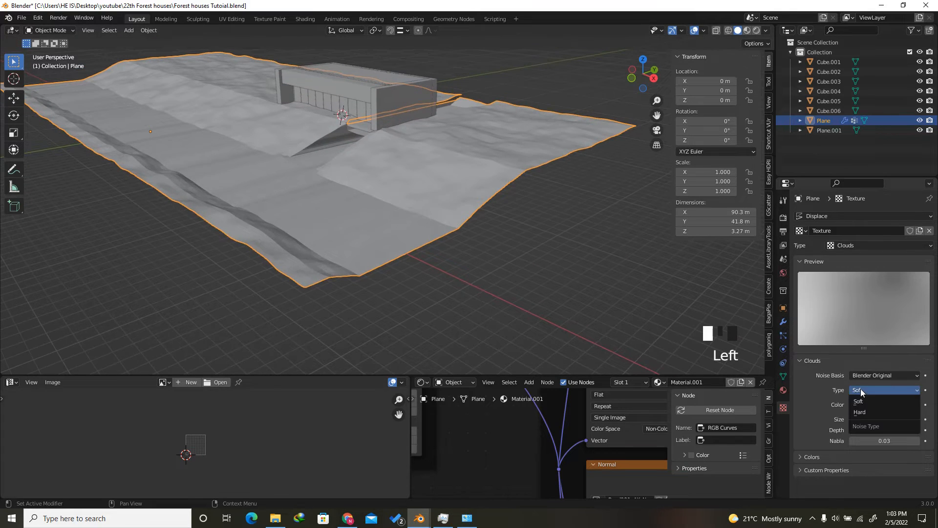
{"action": "left_click", "coordinate": [870, 412]}
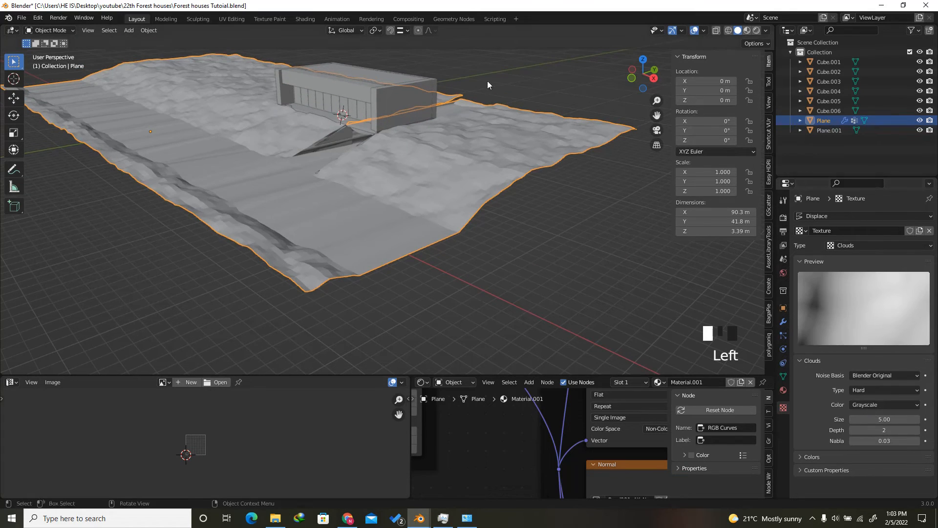
{"action": "left_click", "coordinate": [782, 322]}
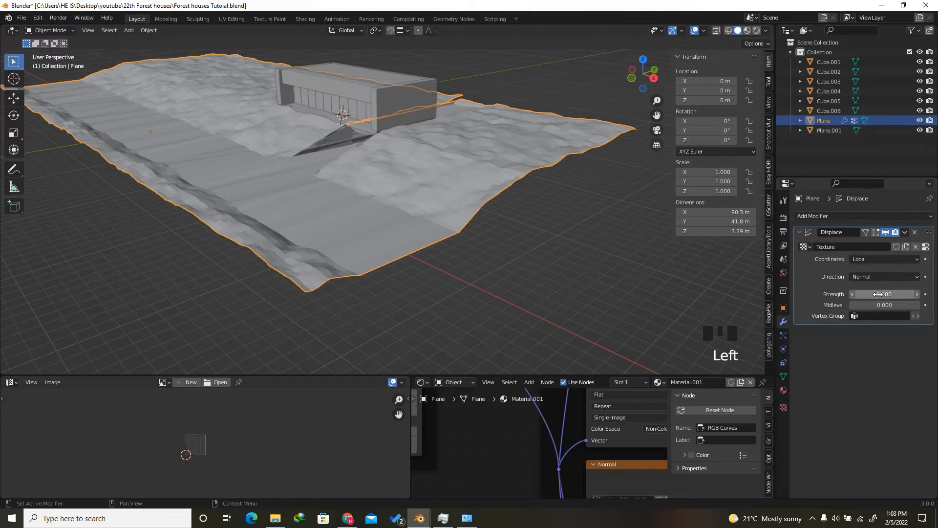
{"action": "left_click_drag", "start_coordinate": [883, 294], "coordinate": [882, 293], "text": "shift"}
{"action": "left_click_drag", "start_coordinate": [839, 271], "coordinate": [889, 294], "text": "shift"}
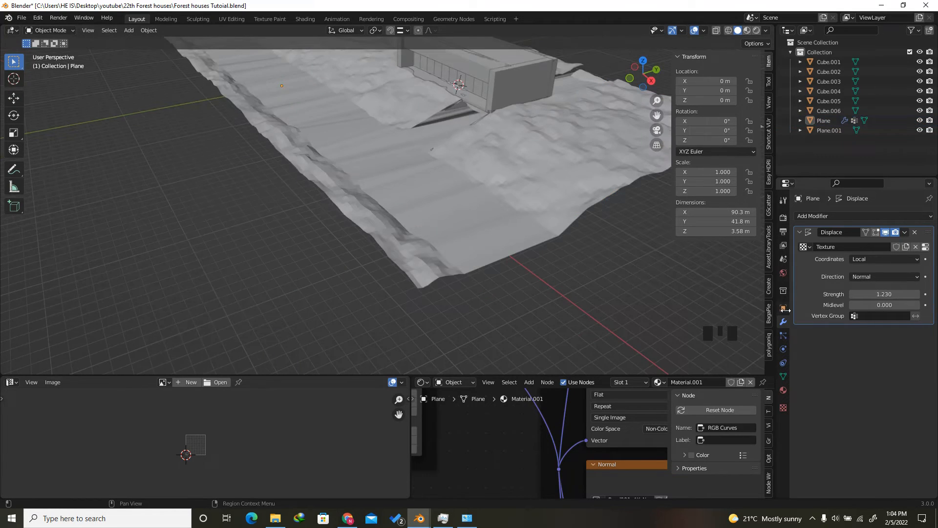
Restrict the Displace modifier to the vertex group named Group, trying the inverted influence and switching it back off
{"action": "left_click", "coordinate": [871, 316]}
{"action": "left_click_drag", "start_coordinate": [643, 69], "coordinate": [650, 40]}
{"action": "scroll", "coordinate": [511, 122], "scroll_direction": "up", "scroll_amount": 3}
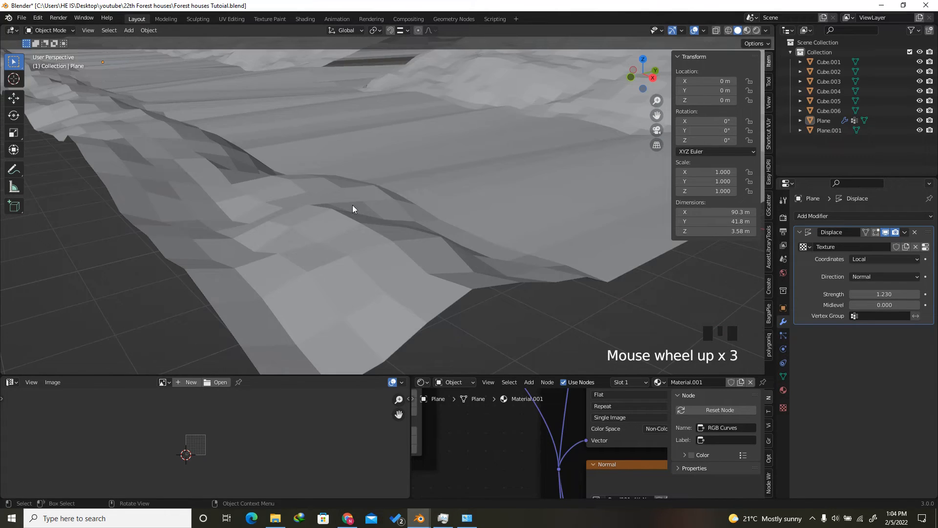
{"action": "scroll", "coordinate": [319, 171], "scroll_direction": "up", "scroll_amount": 1}
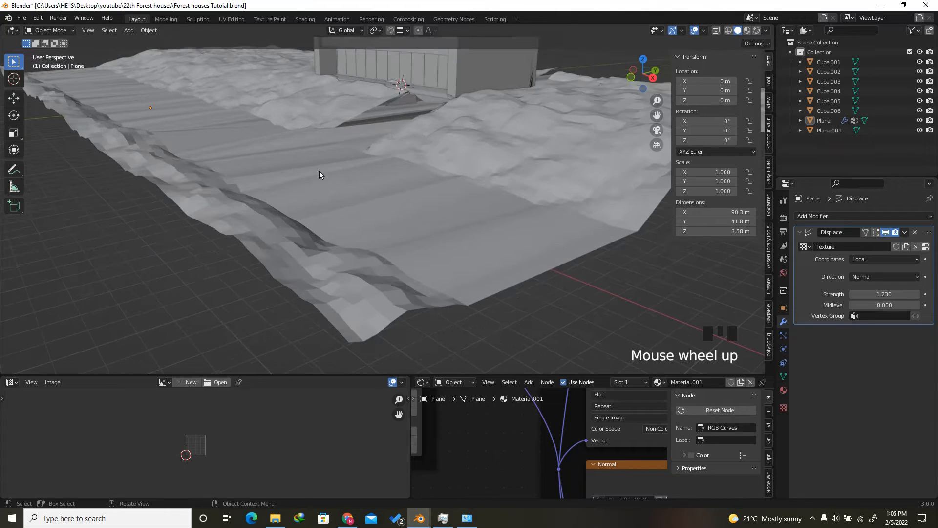
{"action": "left_click", "coordinate": [876, 317]}
{"action": "left_click", "coordinate": [844, 331]}
{"action": "left_click", "coordinate": [916, 315]}
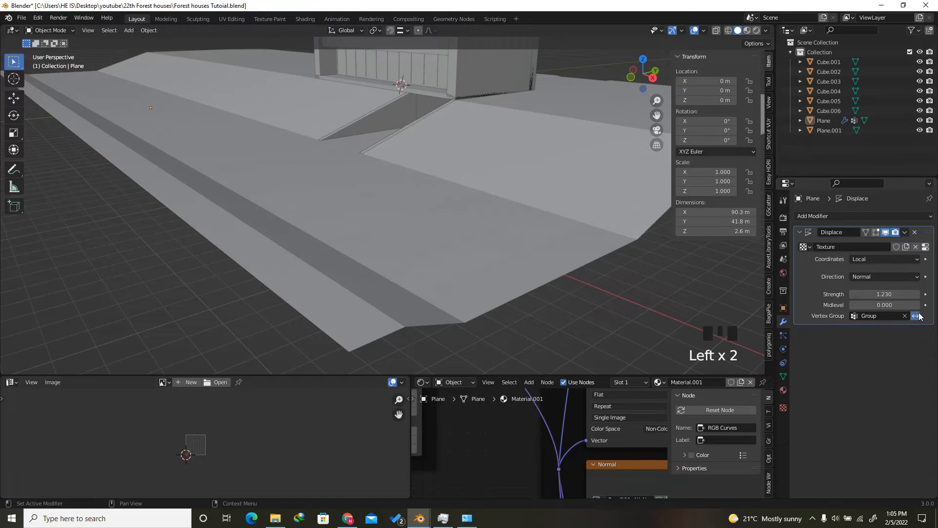
{"action": "left_click", "coordinate": [915, 315]}
{"action": "left_click_drag", "start_coordinate": [651, 85], "coordinate": [653, 101]}
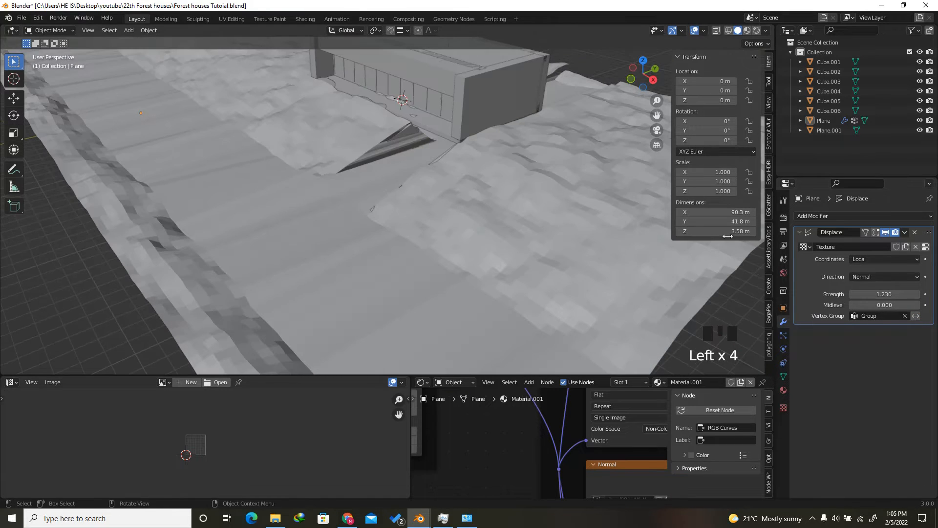
Enter Edit Mode on the terrain and select the faces assigned to its vertex group to check its coverage
{"action": "left_click", "coordinate": [783, 376]}
{"action": "scroll", "coordinate": [415, 174], "scroll_direction": "down", "scroll_amount": 2}
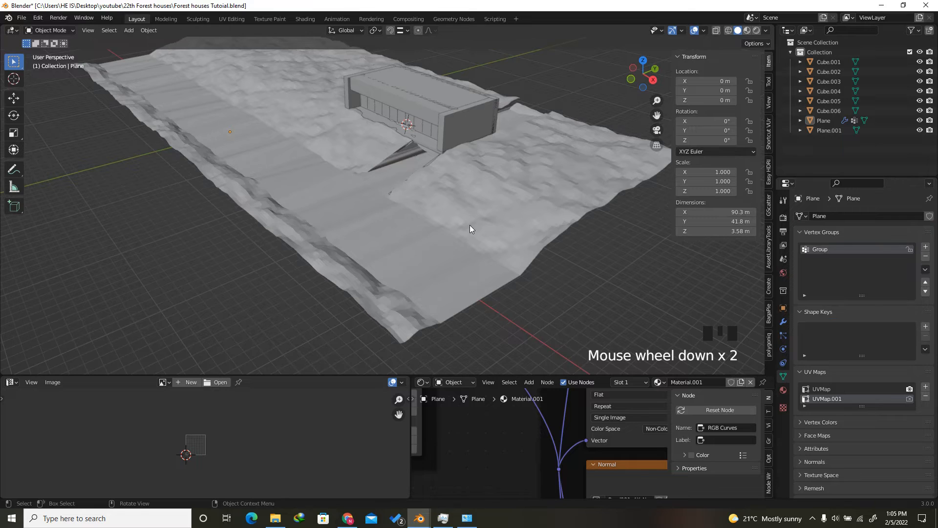
{"action": "key", "text": "Tab"}
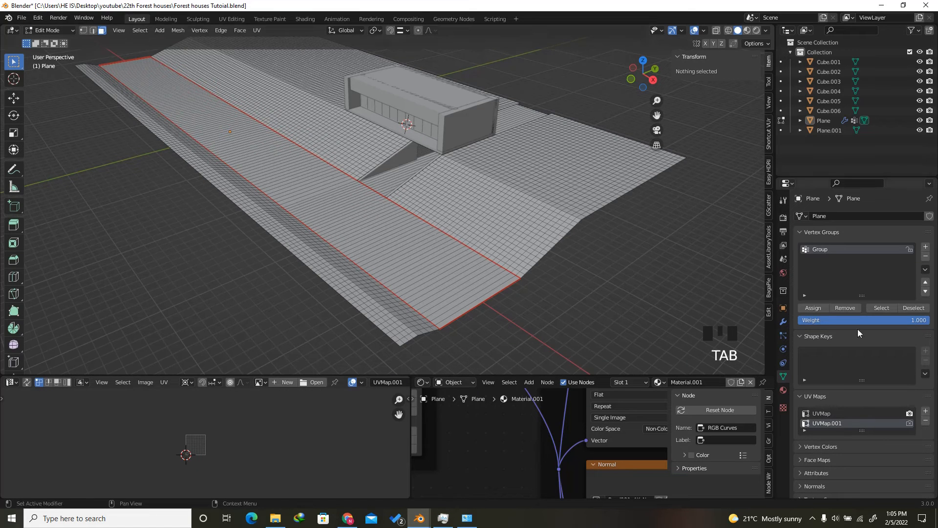
{"action": "left_click", "coordinate": [876, 309]}
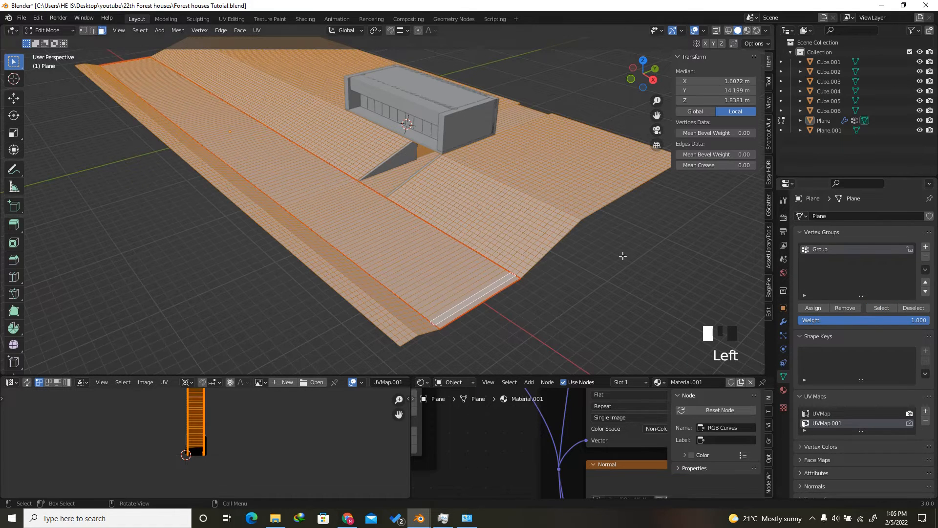
In top view, select only the road strip's faces and remove them from the vertex group
{"action": "left_click", "coordinate": [644, 63]}
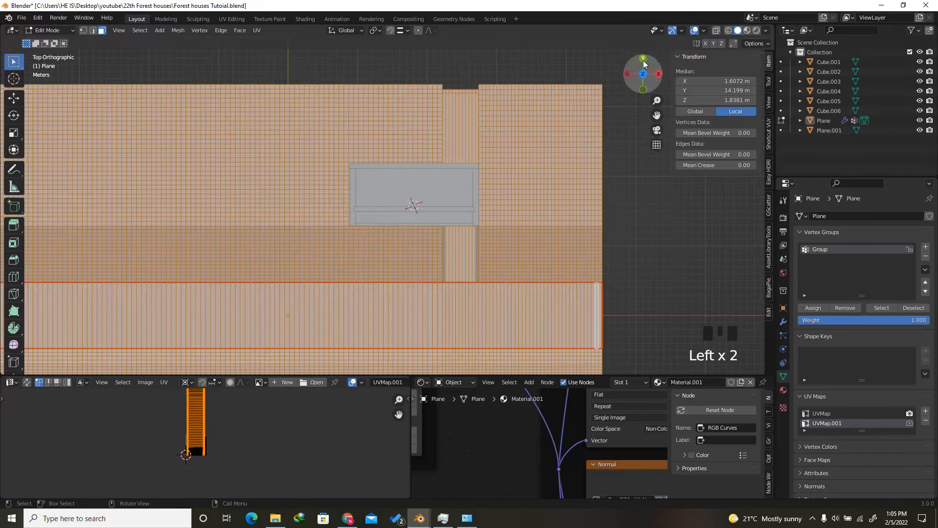
{"action": "scroll", "coordinate": [535, 169], "scroll_direction": "down", "scroll_amount": 3}
{"action": "left_click_drag", "start_coordinate": [592, 242], "coordinate": [192, 264]}
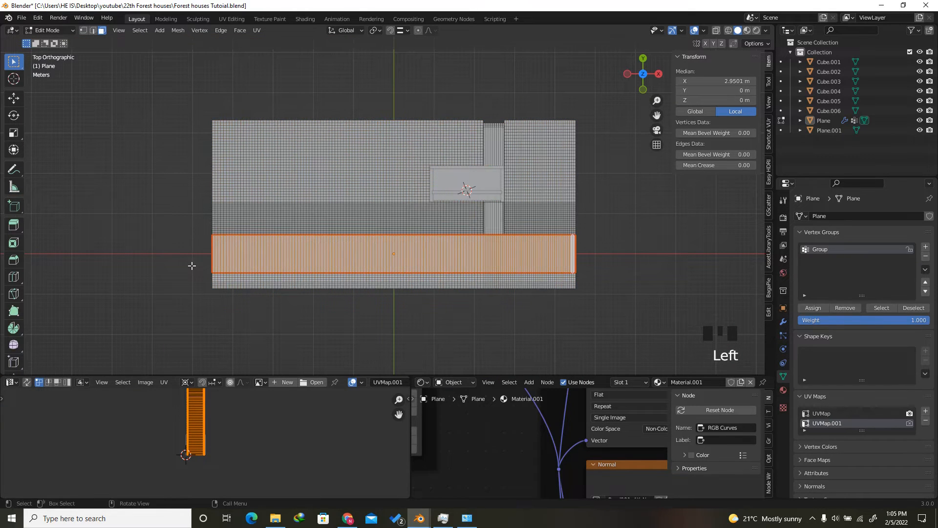
{"action": "left_click", "coordinate": [848, 309]}
{"action": "left_click", "coordinate": [849, 309]}
{"action": "left_click", "coordinate": [848, 309]}
{"action": "left_click", "coordinate": [849, 308]}
{"action": "left_click", "coordinate": [849, 309]}
{"action": "left_click", "coordinate": [848, 308]}
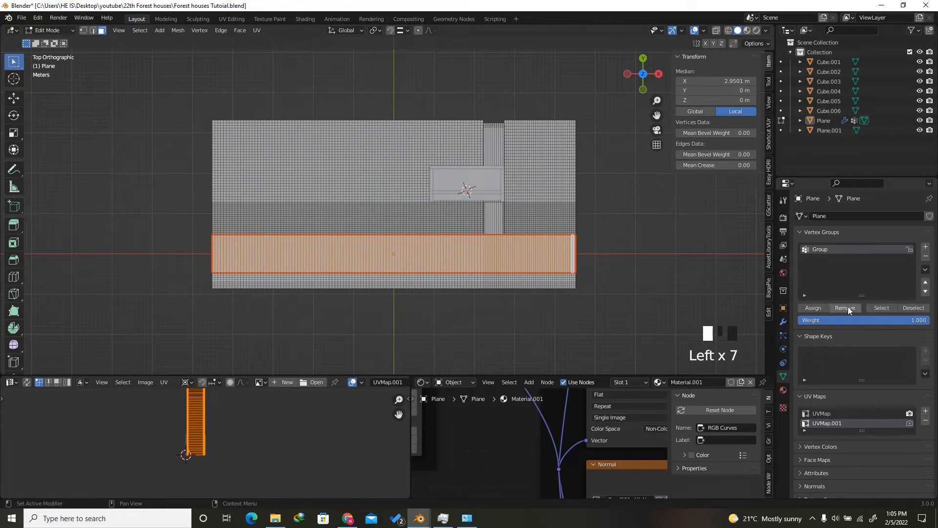
Clear the selection and reselect the vertex group's members to check whether the road is excluded
{"action": "left_click_drag", "start_coordinate": [644, 82], "coordinate": [575, 331]}
{"action": "scroll", "coordinate": [562, 308], "scroll_direction": "up", "scroll_amount": 5}
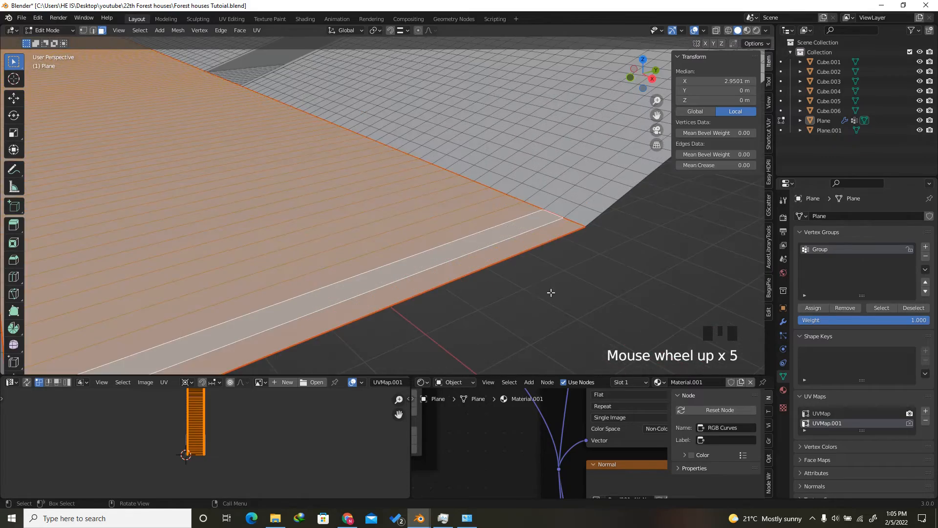
{"action": "left_click", "coordinate": [574, 303]}
{"action": "scroll", "coordinate": [573, 303], "scroll_direction": "down", "scroll_amount": 3}
{"action": "left_click", "coordinate": [881, 307]}
{"action": "scroll", "coordinate": [539, 247], "scroll_direction": "up", "scroll_amount": 1}
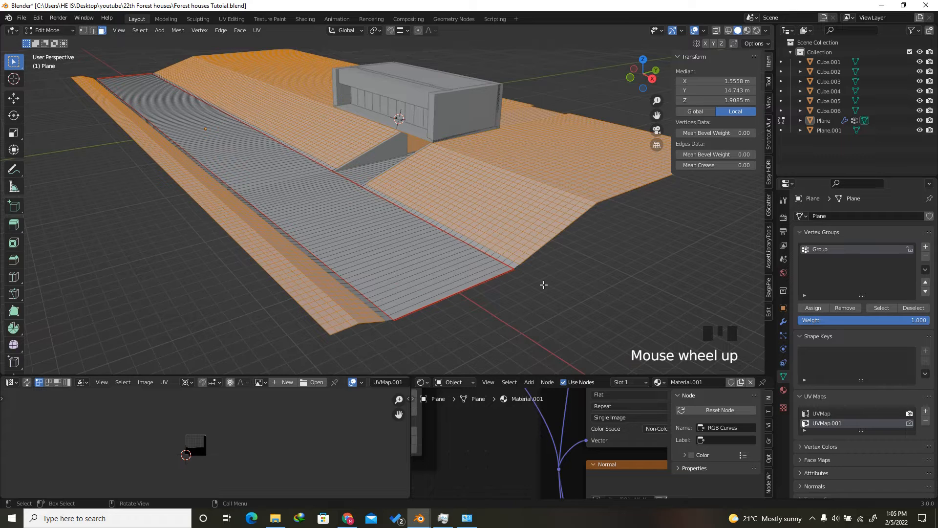
Return to Object Mode and set the Displace modifier's strength to 1.130
{"action": "left_click", "coordinate": [783, 322]}
{"action": "key", "text": "Tab"}
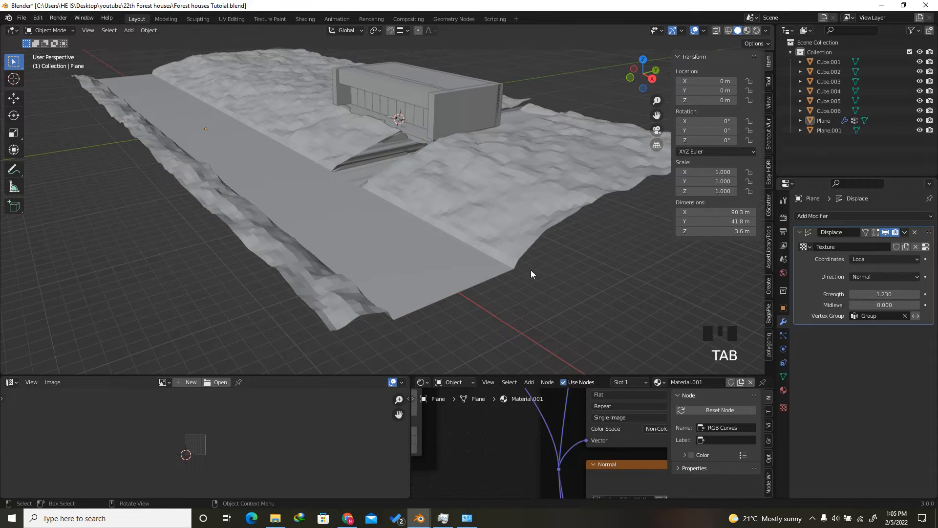
{"action": "mouse_move", "coordinate": [642, 77]}
{"action": "left_mouse_down"}
{"action": "mouse_move", "coordinate": [631, 82]}
{"action": "mouse_move", "coordinate": [643, 80]}
{"action": "left_mouse_up"}
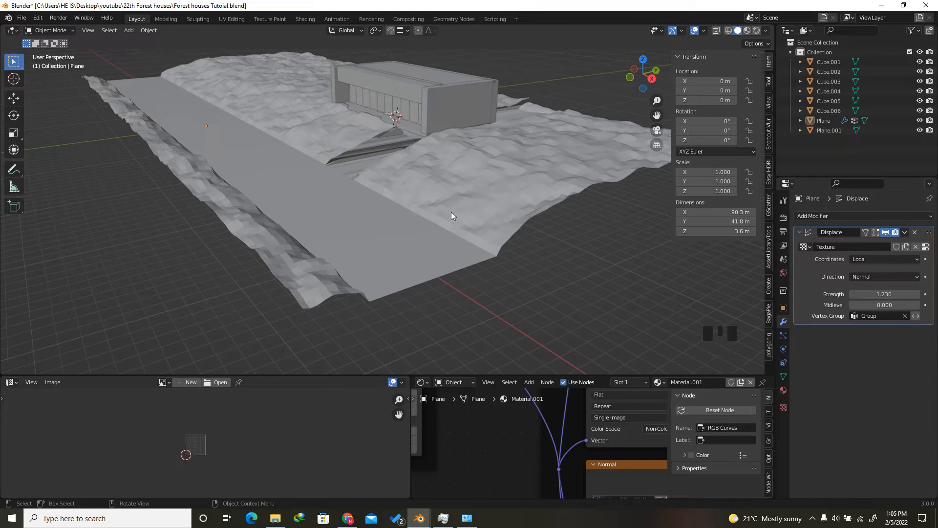
{"action": "mouse_move", "coordinate": [879, 293]}
{"action": "left_mouse_down", "text": "shift"}
{"action": "mouse_move", "coordinate": [872, 293]}
{"action": "mouse_move", "coordinate": [890, 291]}
{"action": "left_mouse_up", "text": "shift"}
Apply smooth shading to the displaced terrain
{"action": "right_click", "coordinate": [495, 169]}
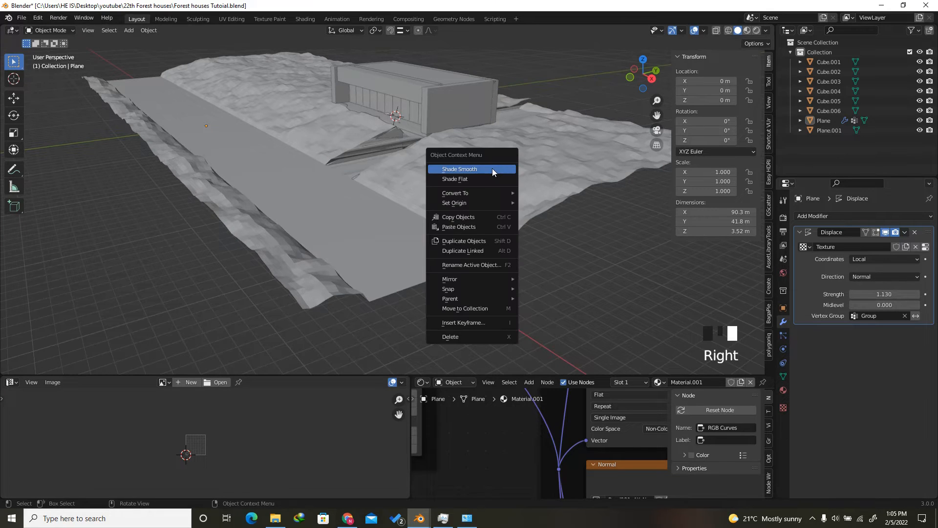
Apply smooth shading to the terrain plane
{"action": "left_click", "coordinate": [492, 168]}
{"action": "left_click", "coordinate": [541, 138]}
{"action": "right_click", "coordinate": [542, 139]}
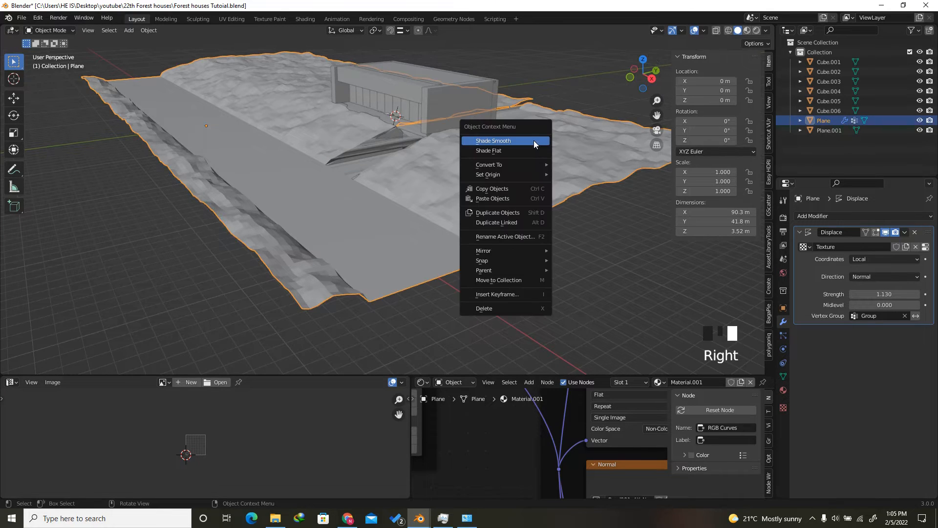
{"action": "left_click", "coordinate": [546, 140]}
{"action": "left_click_drag", "start_coordinate": [636, 78], "coordinate": [618, 81]}
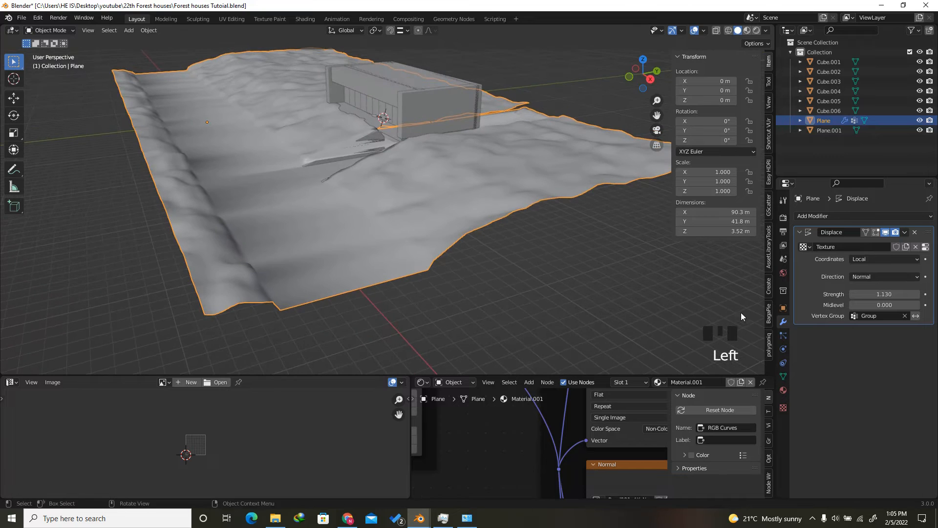
Enable Auto Smooth for the terrain plane's normals
{"action": "left_click", "coordinate": [783, 375]}
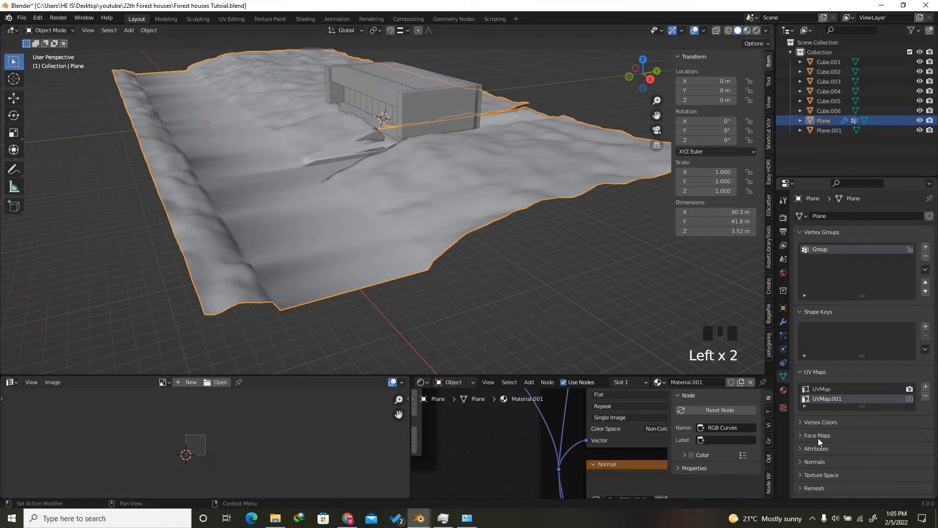
{"action": "left_click", "coordinate": [816, 423]}
{"action": "left_click", "coordinate": [816, 423]}
{"action": "scroll", "coordinate": [826, 455], "scroll_direction": "down", "scroll_amount": 6}
{"action": "left_click", "coordinate": [852, 435]}
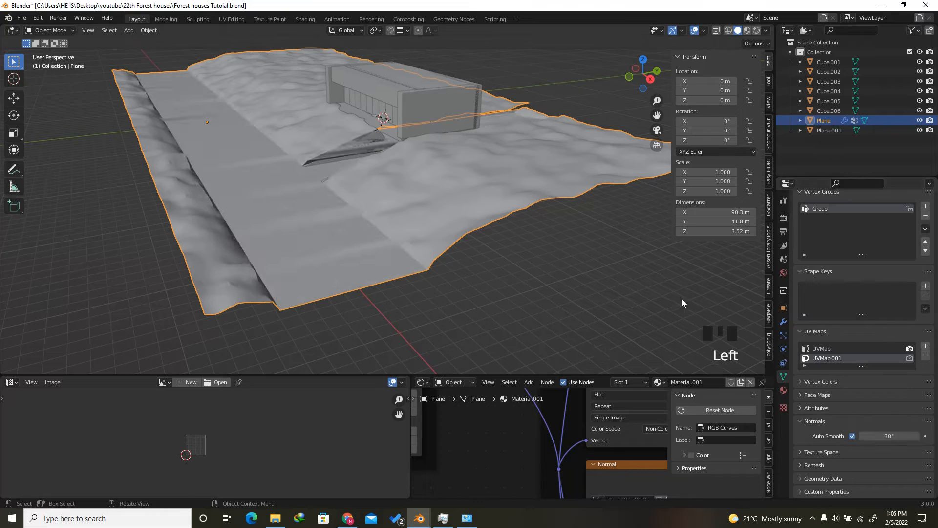
Add 12 evenly spaced loop cuts running lengthwise along the terrain's road strip
{"action": "left_click_drag", "start_coordinate": [652, 97], "coordinate": [629, 73]}
{"action": "key", "text": "ctrl+r"}
{"action": "scroll", "coordinate": [447, 270], "scroll_direction": "up", "scroll_amount": 8}
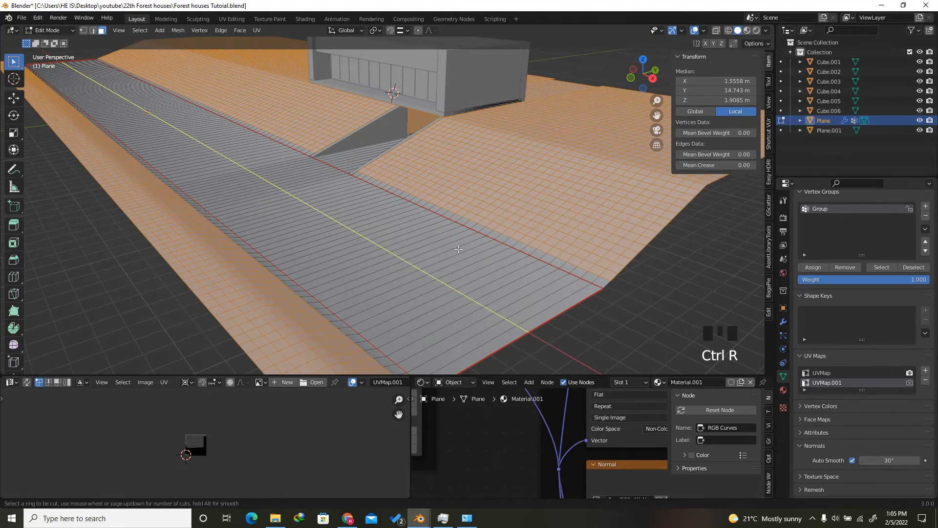
{"action": "scroll", "coordinate": [447, 270], "scroll_direction": "up", "scroll_amount": 3}
{"action": "left_click", "coordinate": [446, 269]}
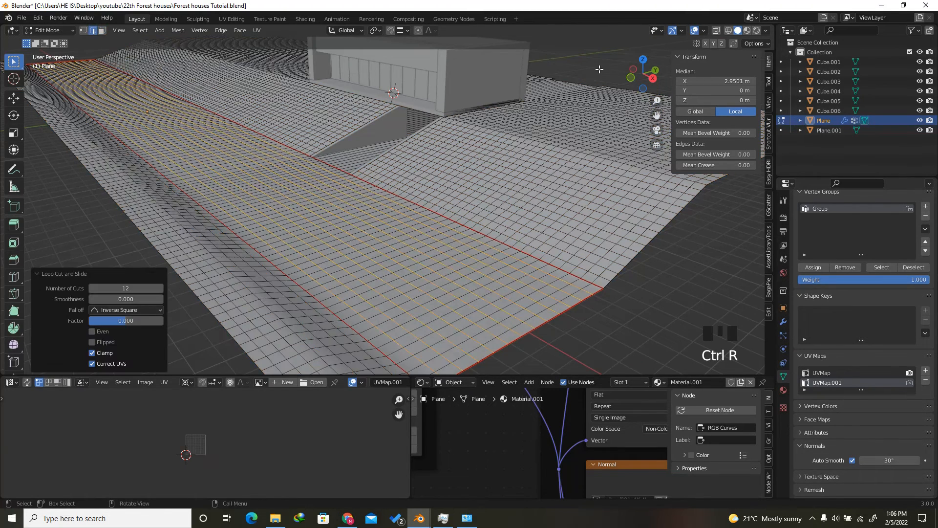
{"action": "left_click_drag", "start_coordinate": [623, 78], "coordinate": [702, 171]}
Return to Object Mode and add a Subdivision Surface modifier to the terrain plane
{"action": "key", "text": "Tab"}
{"action": "left_click", "coordinate": [783, 322]}
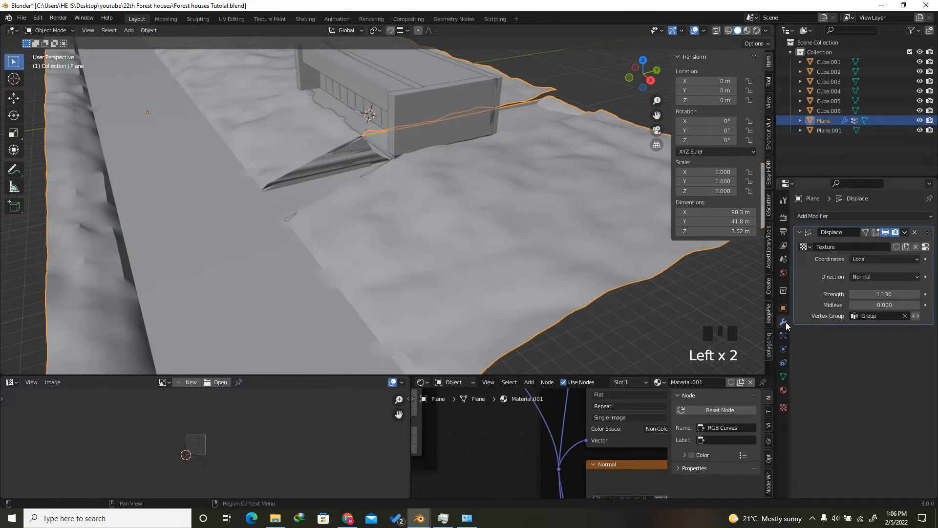
{"action": "left_click", "coordinate": [828, 217]}
{"action": "left_click", "coordinate": [737, 389]}
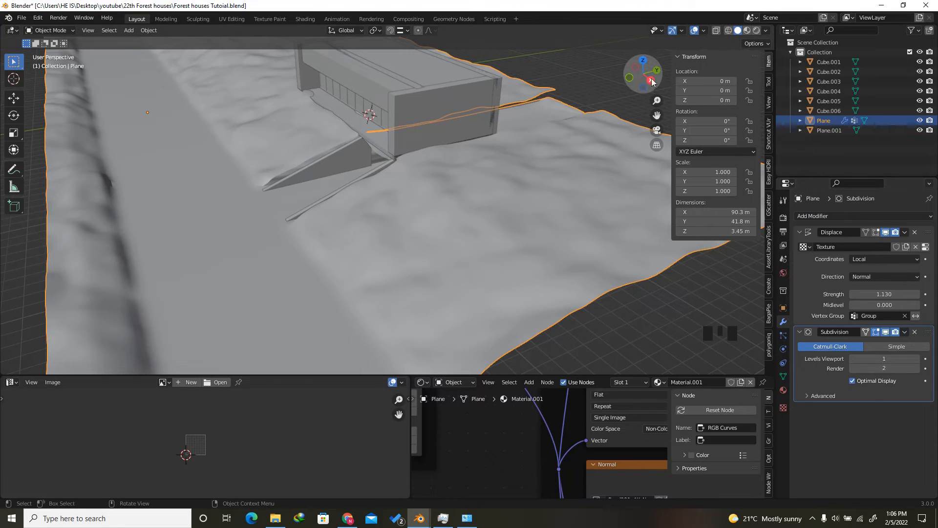
{"action": "left_click_drag", "start_coordinate": [643, 73], "coordinate": [652, 71]}
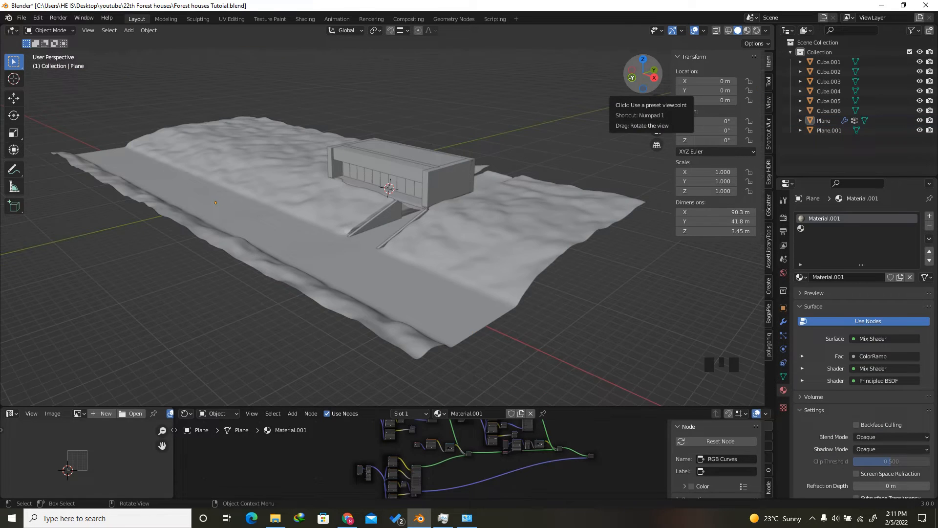
{"action": "left_click_drag", "start_coordinate": [633, 73], "coordinate": [630, 81]}
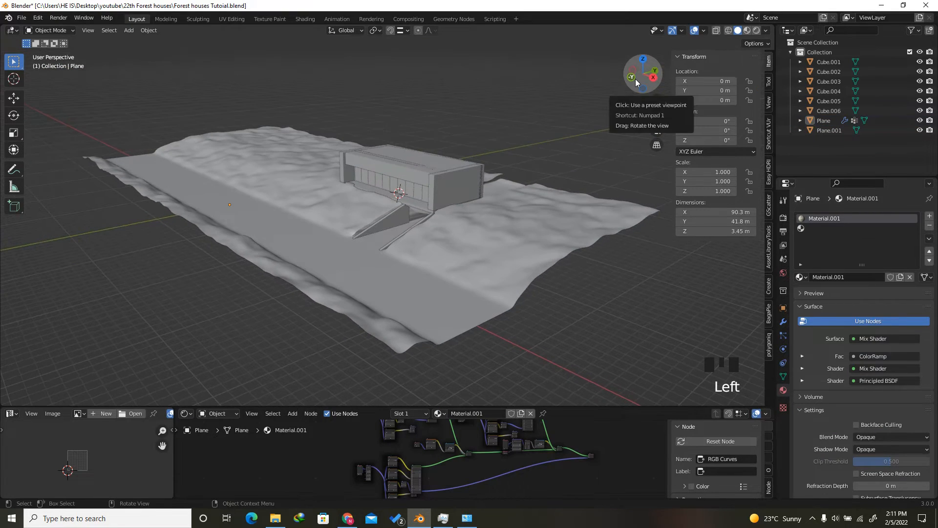
Switch to Chrome, review the Botaniq tree library page with its free option, and return to Blender
{"action": "left_click", "coordinate": [347, 518]}
{"action": "scroll", "coordinate": [321, 164], "scroll_direction": "up", "scroll_amount": 6}
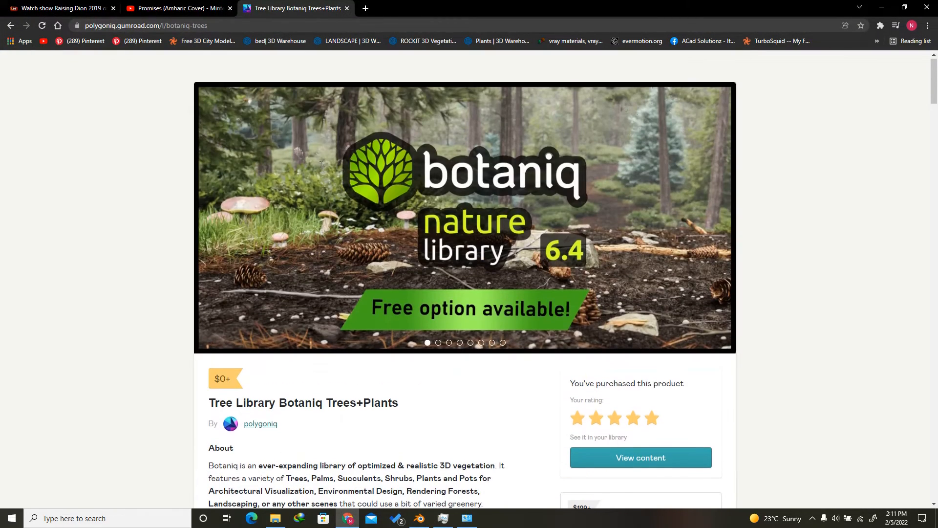
{"action": "scroll", "coordinate": [576, 196], "scroll_direction": "down", "scroll_amount": 9}
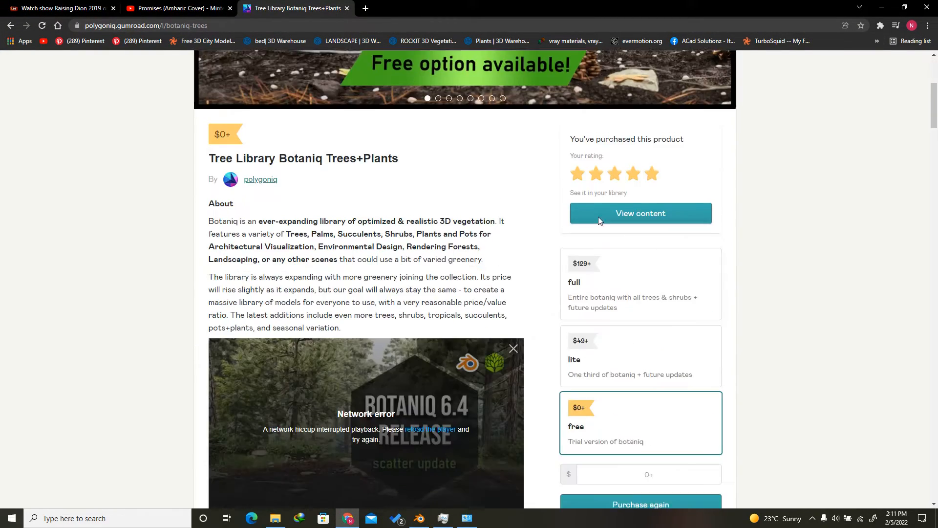
{"action": "scroll", "coordinate": [642, 176], "scroll_direction": "up", "scroll_amount": 2}
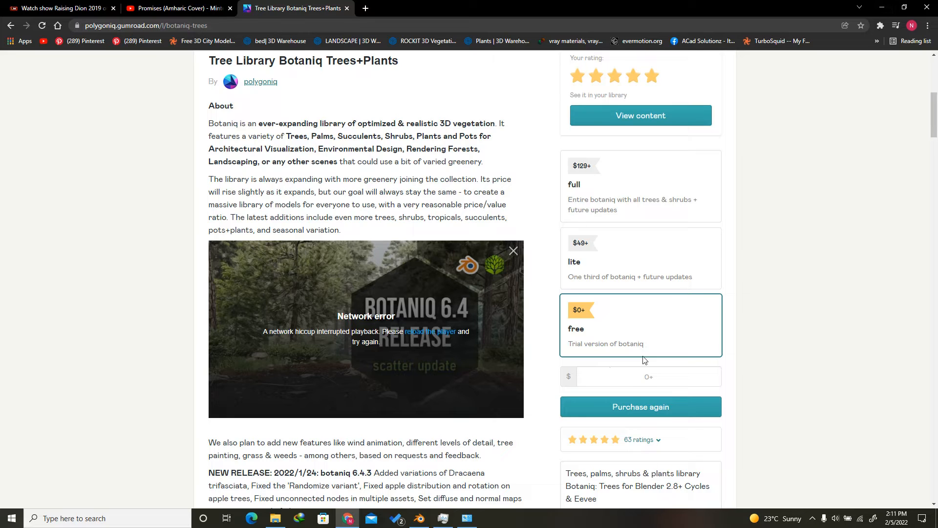
{"action": "left_click", "coordinate": [882, 8]}
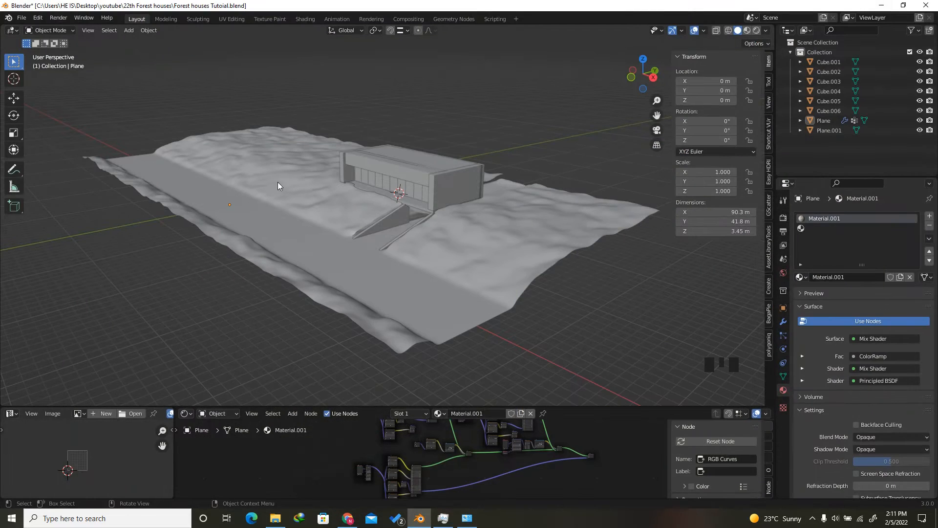
Look up the botaniq add-on in the add-on preferences by searching for "bot"
{"action": "left_click", "coordinate": [37, 18]}
{"action": "left_click", "coordinate": [49, 160]}
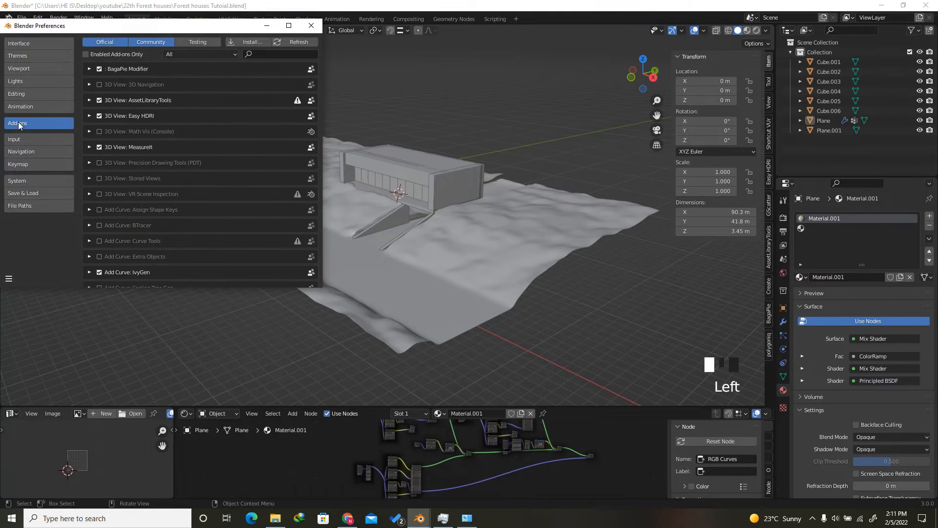
{"action": "left_click", "coordinate": [247, 41]}
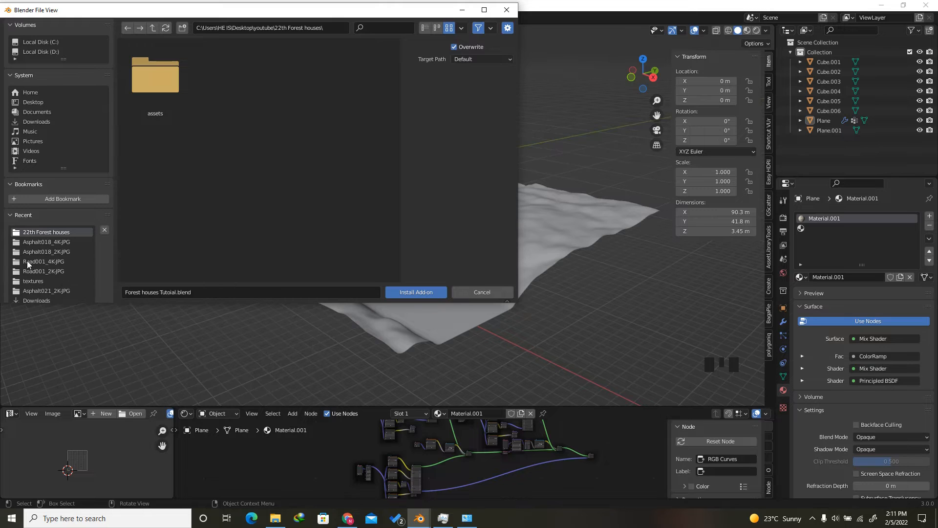
{"action": "left_click", "coordinate": [468, 294]}
{"action": "left_click", "coordinate": [286, 55]}
{"action": "type", "text": "bot"}
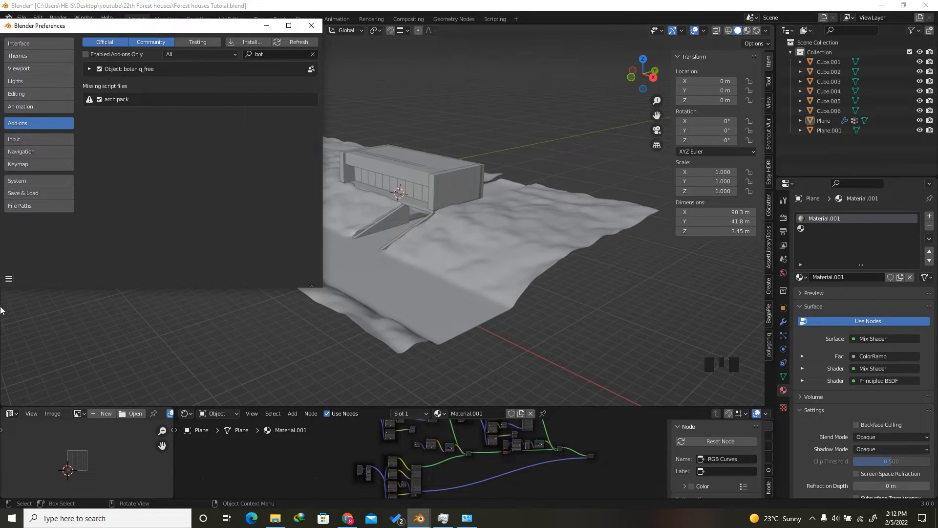
Save the preferences and close the Preferences window
{"action": "left_click", "coordinate": [9, 278]}
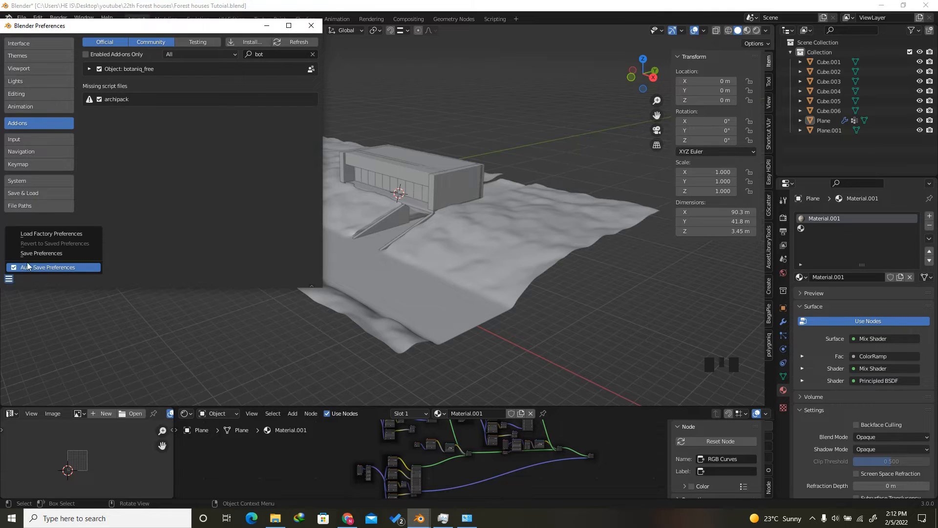
{"action": "left_click", "coordinate": [41, 252]}
{"action": "left_click", "coordinate": [311, 26]}
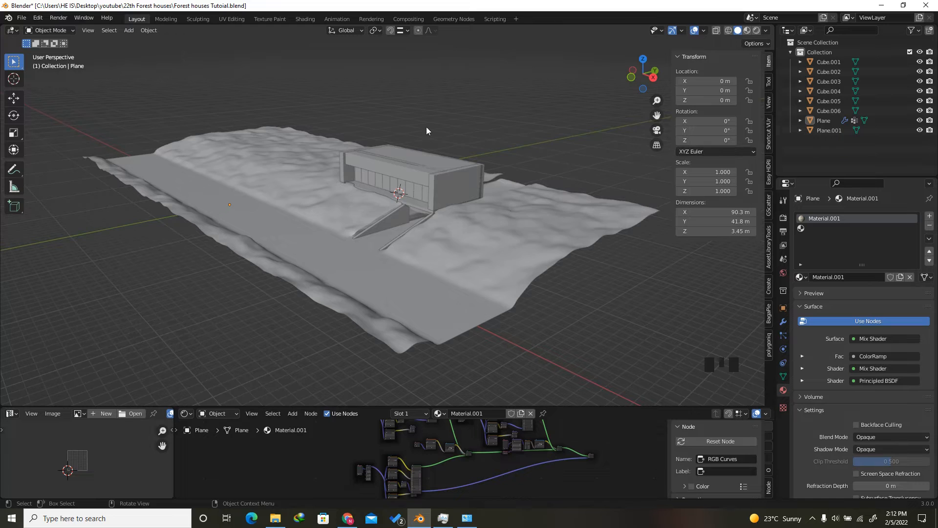
Show the polygoniq tools with the botaniq free options in the 3D viewport's sidebar
{"action": "key", "text": "n"}
{"action": "key", "text": "n"}
{"action": "key", "text": "n"}
{"action": "left_click", "coordinate": [770, 348]}
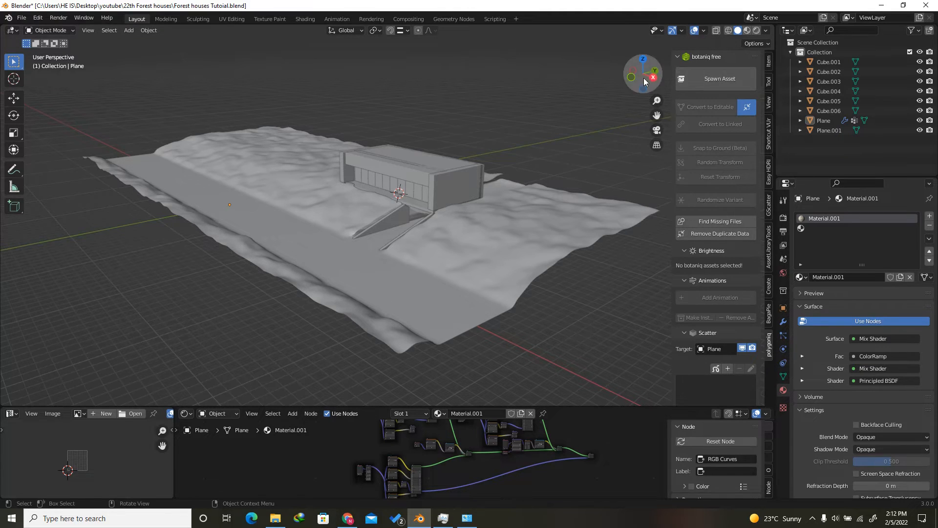
Switch the viewport to Material Preview shading and select the terrain plane
{"action": "mouse_move", "coordinate": [653, 79]}
{"action": "left_mouse_down"}
{"action": "mouse_move", "coordinate": [668, 92]}
{"action": "mouse_move", "coordinate": [650, 83]}
{"action": "left_mouse_up"}
{"action": "left_click", "coordinate": [747, 31]}
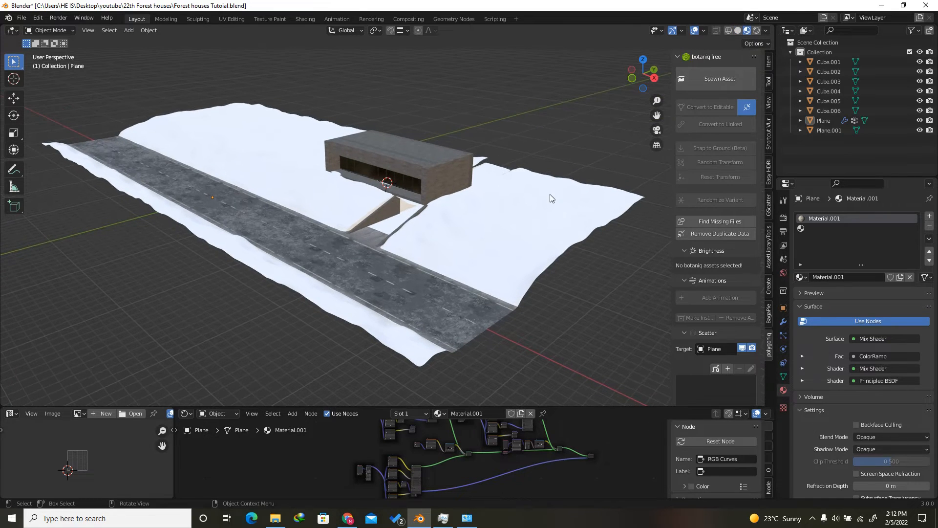
{"action": "left_click", "coordinate": [512, 305]}
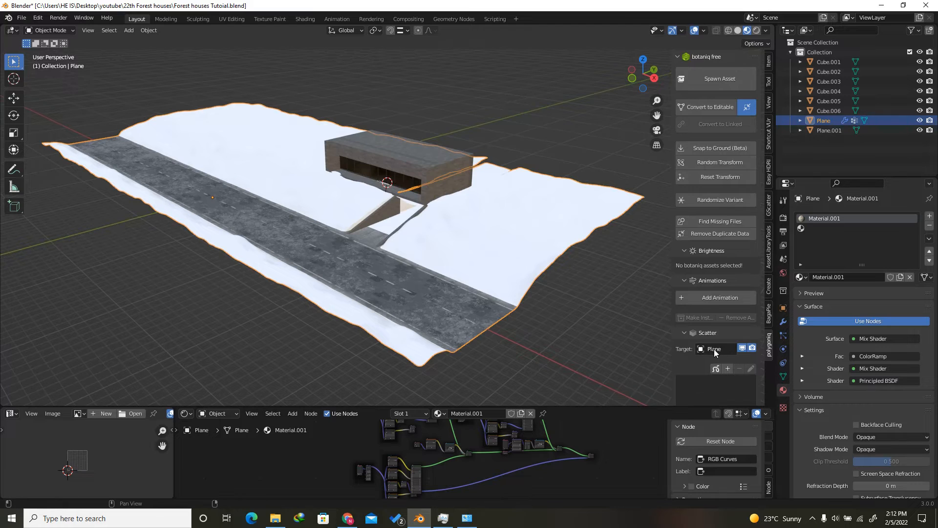
Enlarge the shader editor and copy all nodes of the terrain's Material.001
{"action": "scroll", "coordinate": [714, 381], "scroll_direction": "down", "scroll_amount": 2}
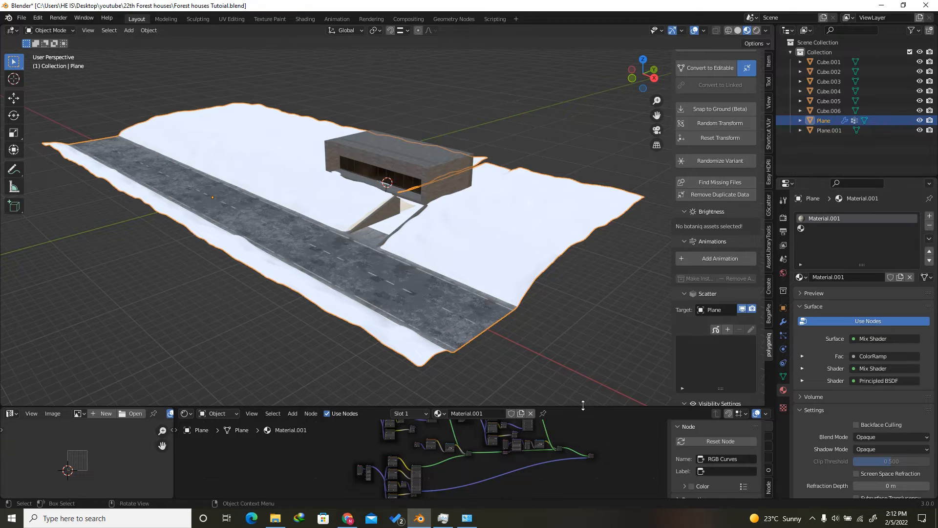
{"action": "left_click_drag", "start_coordinate": [583, 405], "coordinate": [583, 288]}
{"action": "scroll", "coordinate": [557, 386], "scroll_direction": "up", "scroll_amount": 2}
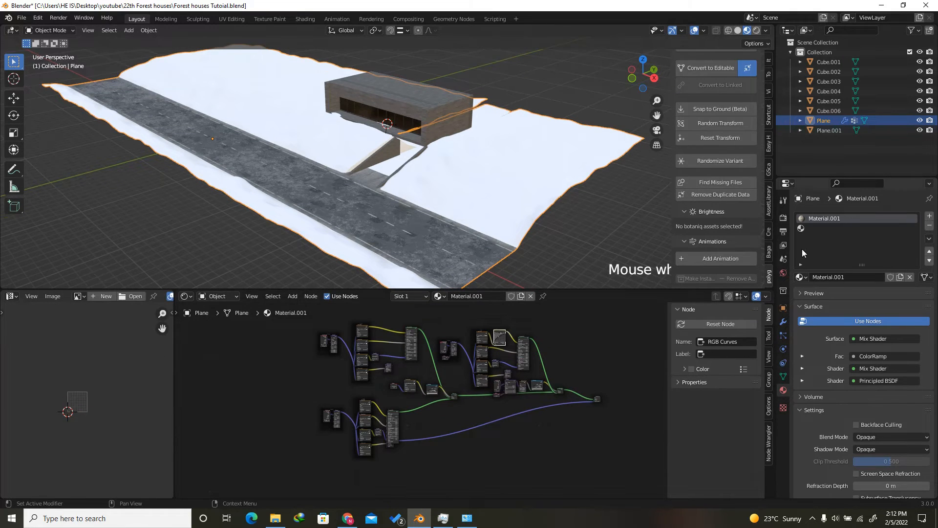
{"action": "key", "text": "a"}
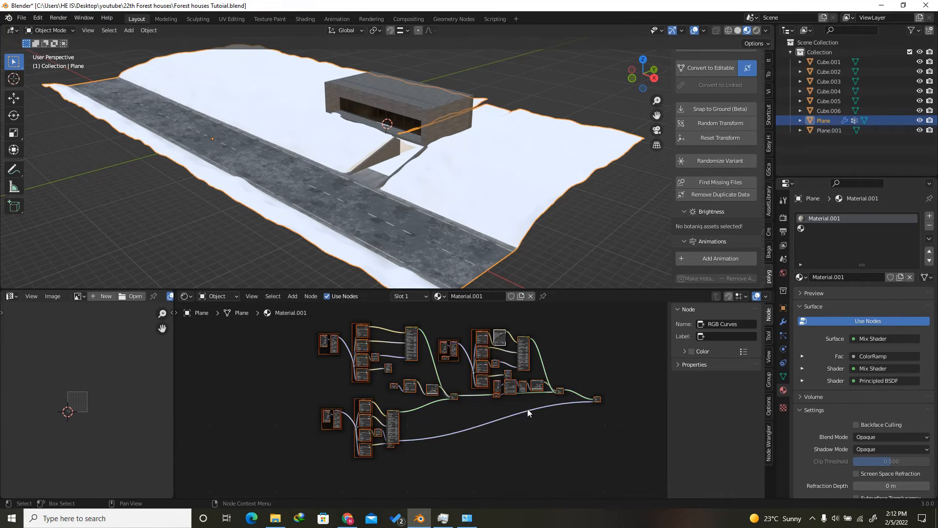
Create a new material in the terrain's empty second slot and replace its default nodes with the network copied from Material.001
{"action": "left_click", "coordinate": [820, 229]}
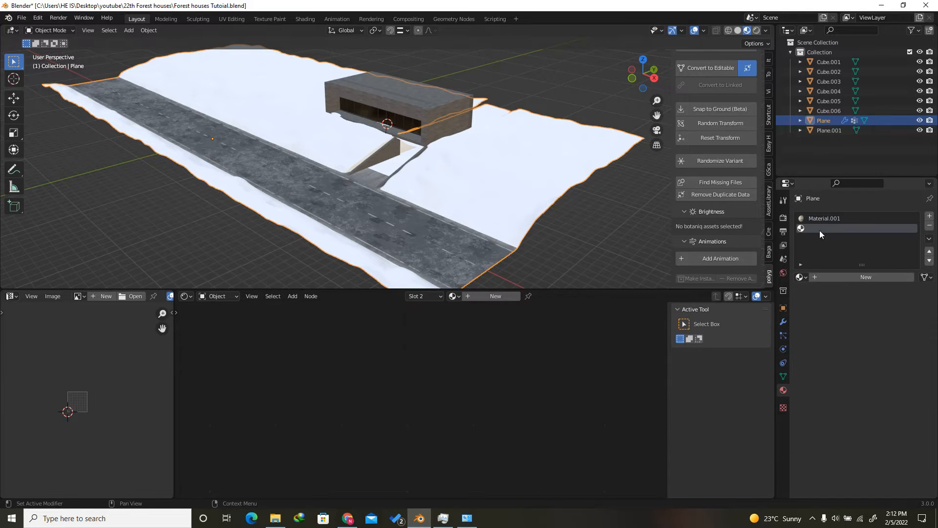
{"action": "left_click", "coordinate": [496, 297]}
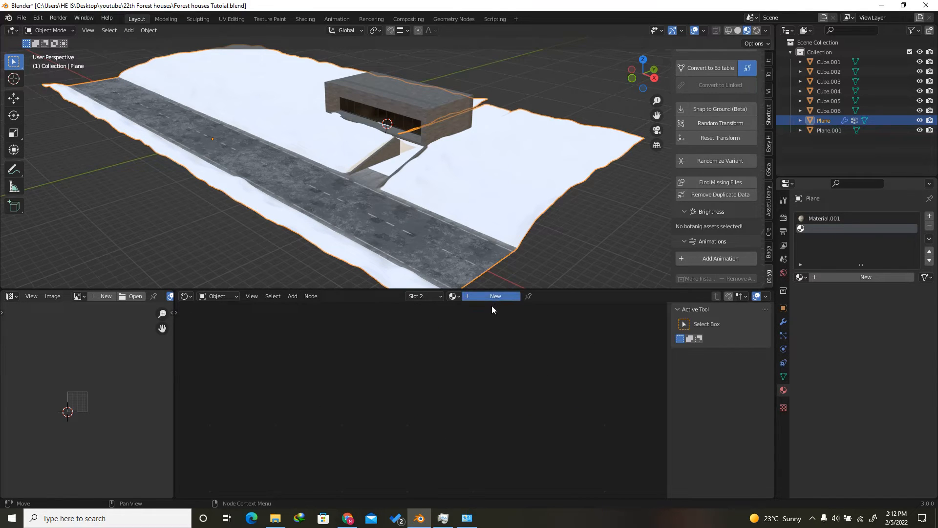
{"action": "scroll", "coordinate": [389, 436], "scroll_direction": "up", "scroll_amount": 3}
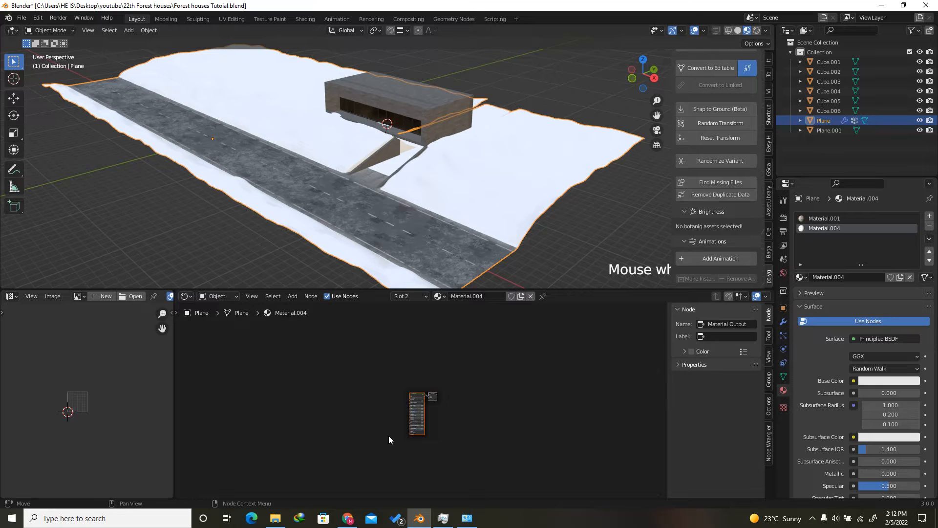
{"action": "key", "text": "x"}
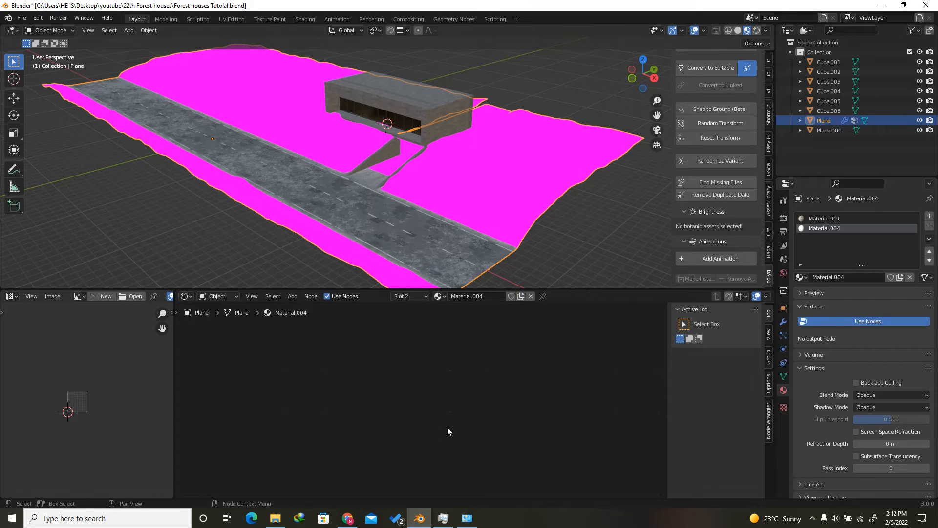
{"action": "key", "text": "ctrl+v"}
{"action": "scroll", "coordinate": [422, 445], "scroll_direction": "down", "scroll_amount": 2}
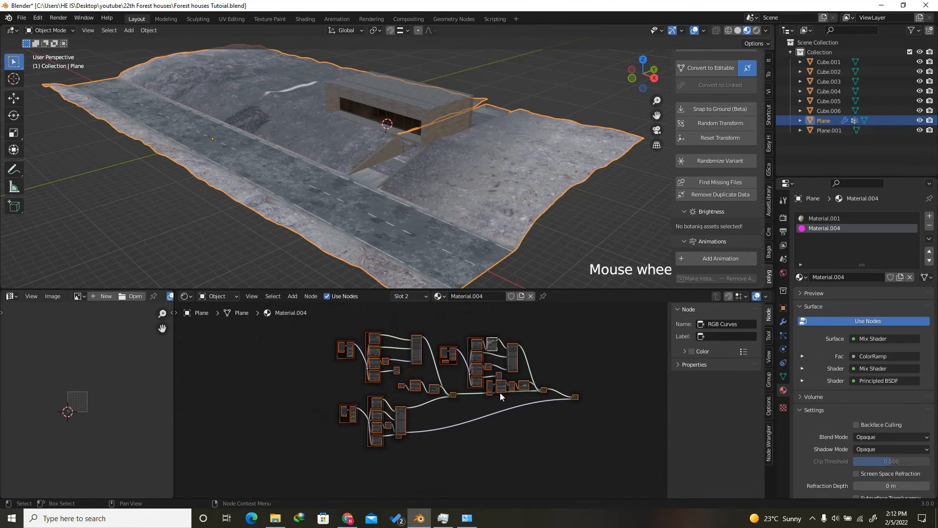
{"action": "scroll", "coordinate": [555, 342], "scroll_direction": "up", "scroll_amount": 1}
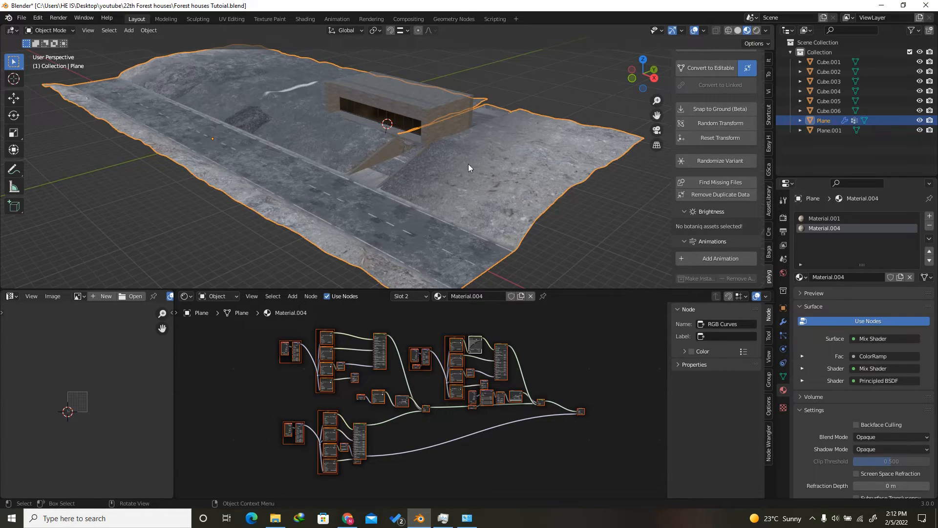
In Edit Mode, select all faces of the terrain's road strip from the top view
{"action": "key", "text": "Tab"}
{"action": "left_click", "coordinate": [643, 59]}
{"action": "scroll", "coordinate": [540, 141], "scroll_direction": "down", "scroll_amount": 4}
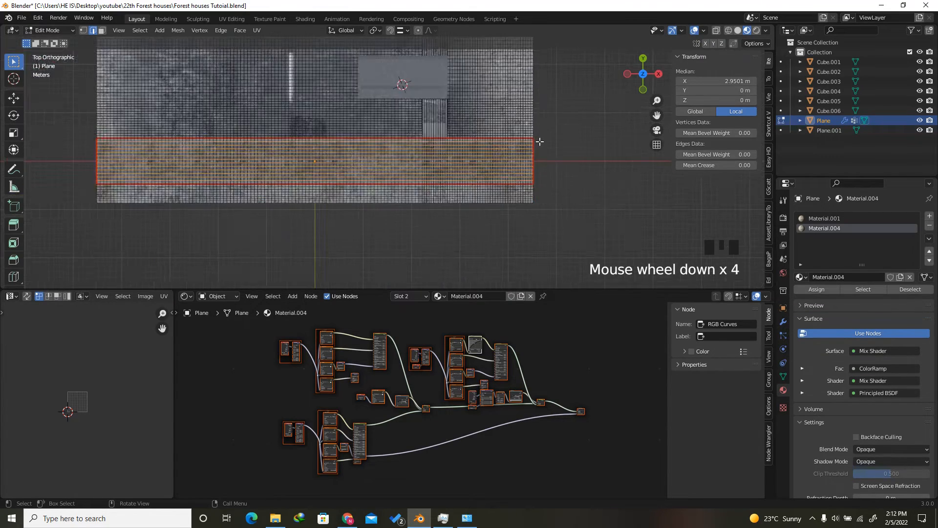
{"action": "scroll", "coordinate": [540, 141], "scroll_direction": "up", "scroll_amount": 2}
{"action": "left_click_drag", "start_coordinate": [546, 139], "coordinate": [142, 197]}
{"action": "scroll", "coordinate": [526, 165], "scroll_direction": "down", "scroll_amount": 2}
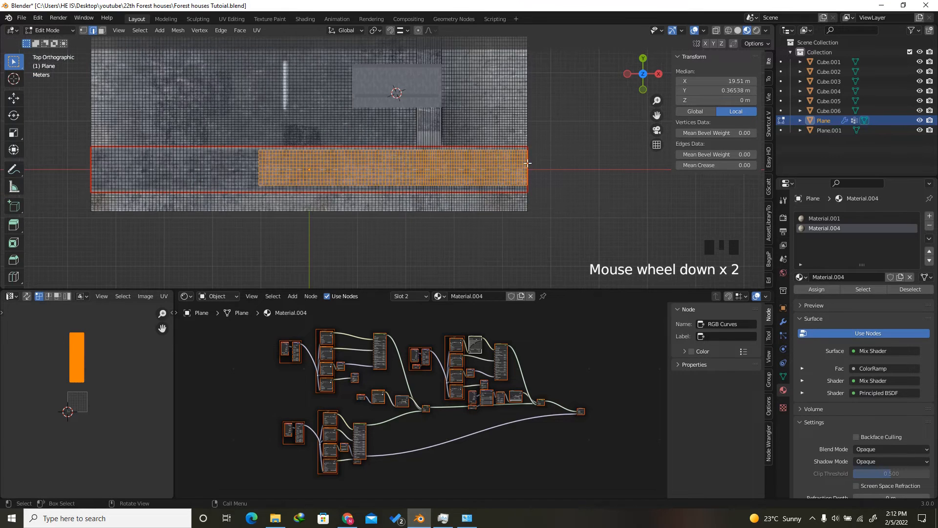
{"action": "left_click", "coordinate": [102, 30]}
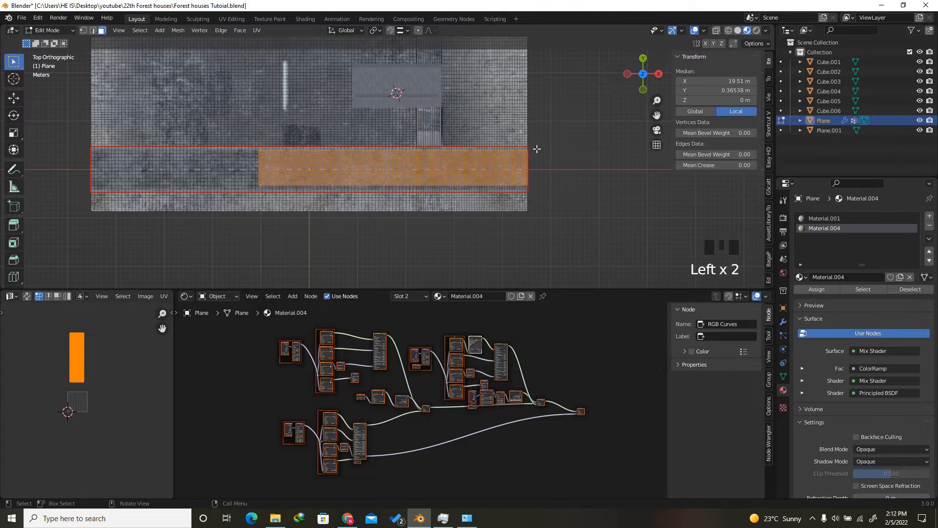
{"action": "left_click_drag", "start_coordinate": [536, 148], "coordinate": [85, 192]}
{"action": "left_click_drag", "start_coordinate": [634, 71], "coordinate": [534, 184]}
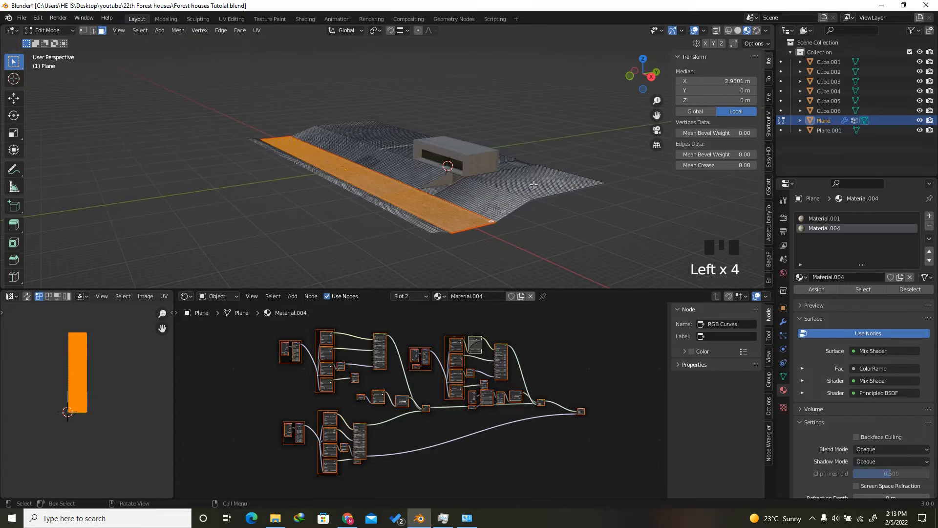
Assign Material.004 to the selected road faces of the terrain
{"action": "scroll", "coordinate": [478, 224], "scroll_direction": "up", "scroll_amount": 4}
{"action": "left_click", "coordinate": [821, 290]}
{"action": "left_click", "coordinate": [820, 291]}
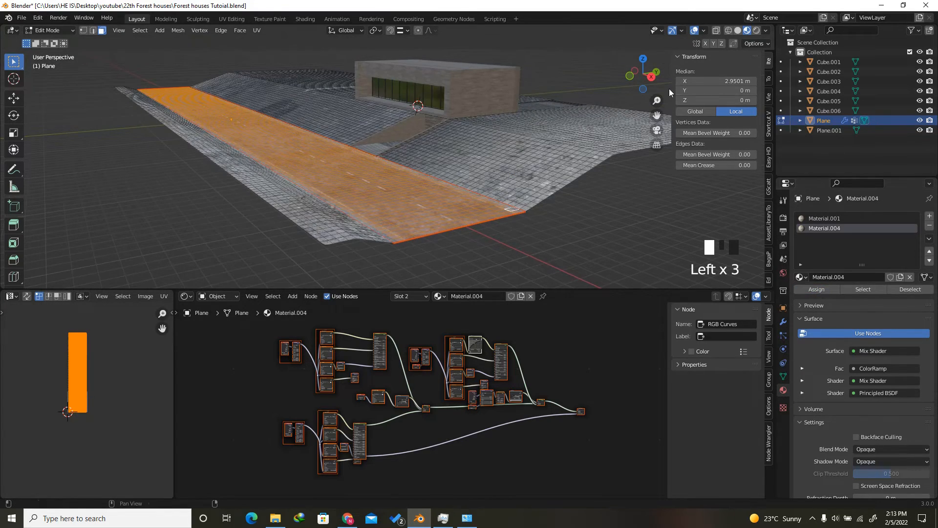
{"action": "left_click_drag", "start_coordinate": [652, 74], "coordinate": [661, 99]}
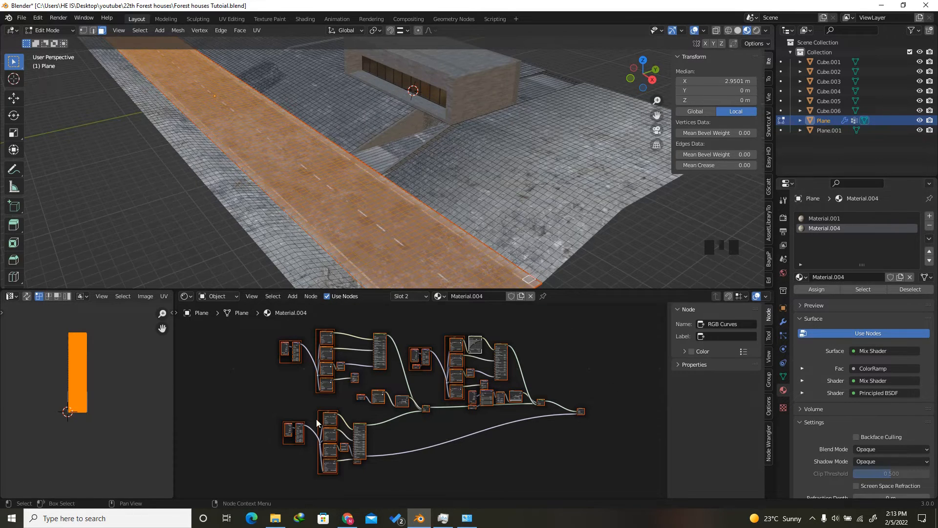
{"action": "scroll", "coordinate": [321, 419], "scroll_direction": "down", "scroll_amount": 2}
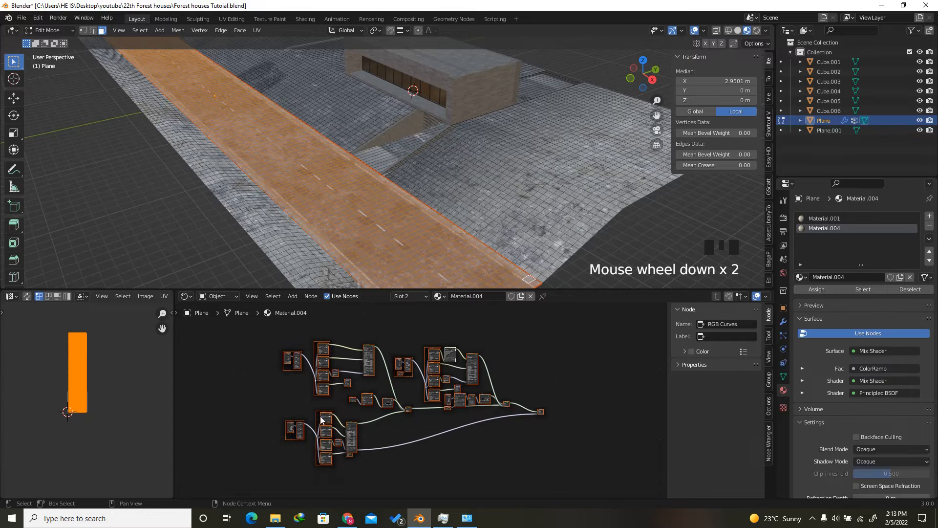
Invert the face selection and assign Material.001 to all terrain faces outside the road
{"action": "left_click", "coordinate": [824, 218]}
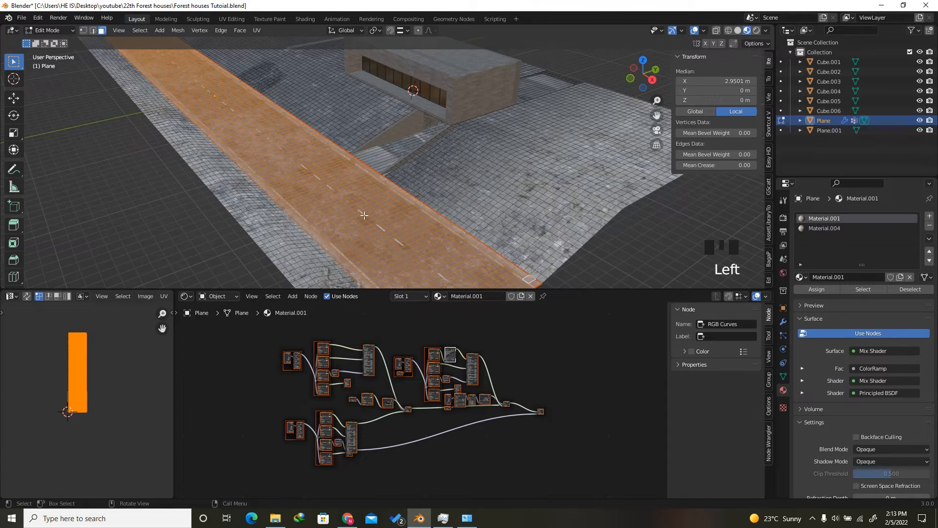
{"action": "scroll", "coordinate": [364, 214], "scroll_direction": "up", "scroll_amount": 3}
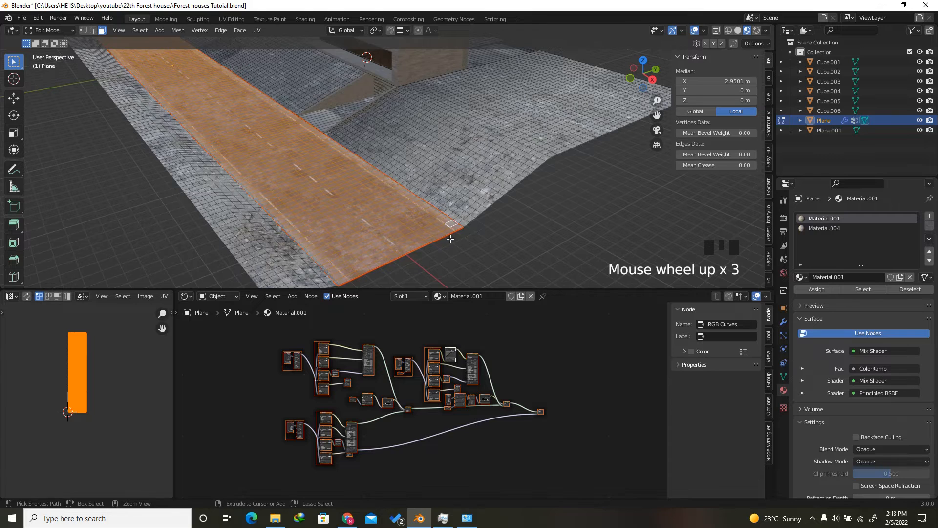
{"action": "key", "text": "ctrl+i"}
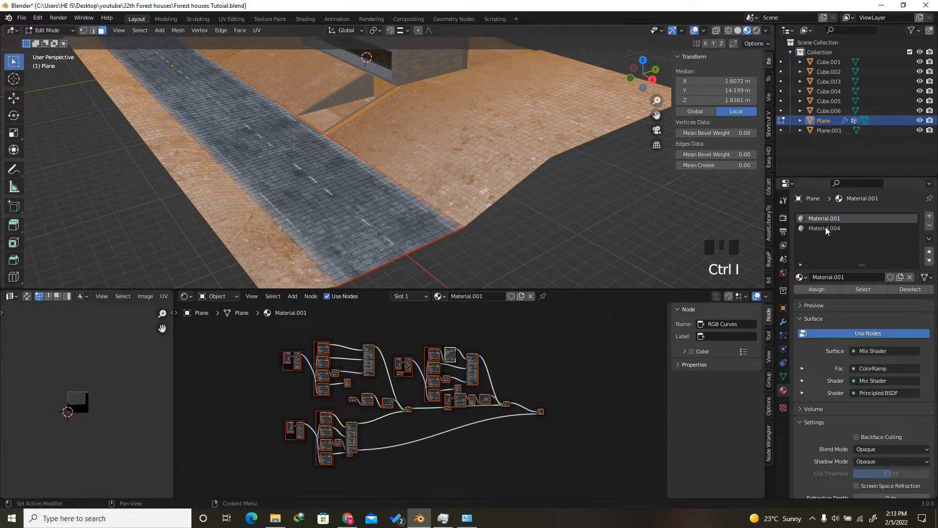
{"action": "left_click", "coordinate": [821, 288]}
{"action": "double_click", "coordinate": [821, 288]}
{"action": "triple_click", "coordinate": [821, 288]}
{"action": "double_click", "coordinate": [822, 289]}
Delete Material.001's node network, keeping only the final Mix Shader connected to the Material Output
{"action": "left_click", "coordinate": [493, 314]}
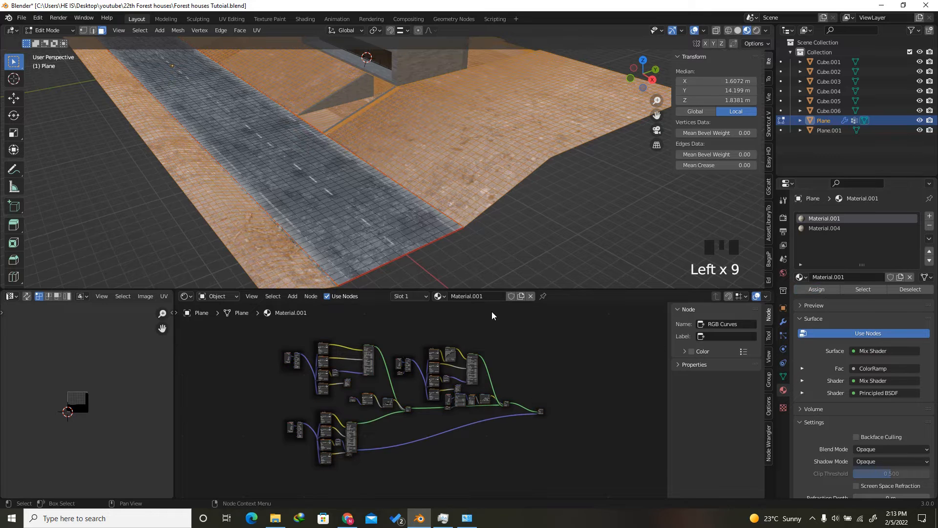
{"action": "left_click_drag", "start_coordinate": [492, 313], "coordinate": [218, 467]}
{"action": "key", "text": "Delete"}
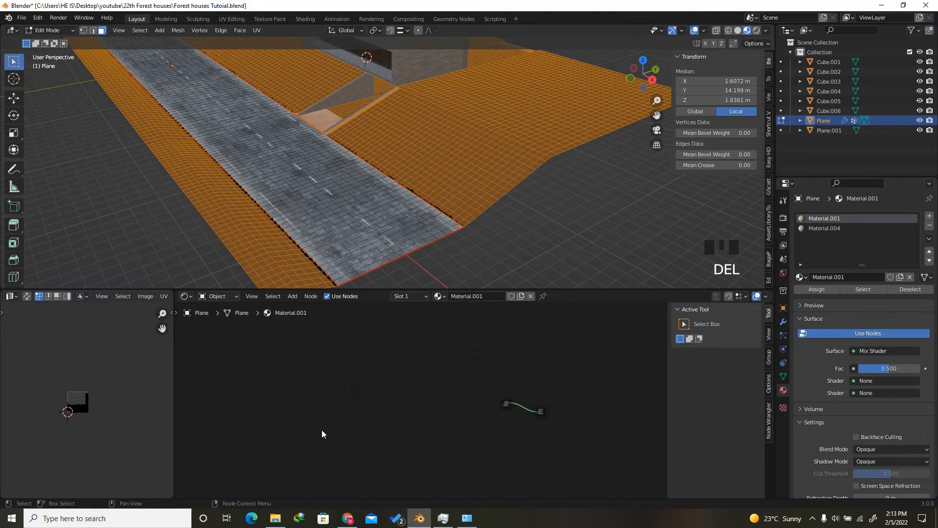
Hide the viewport overlays, return to Object Mode and save the file
{"action": "left_click", "coordinate": [694, 32]}
{"action": "key", "text": "Tab"}
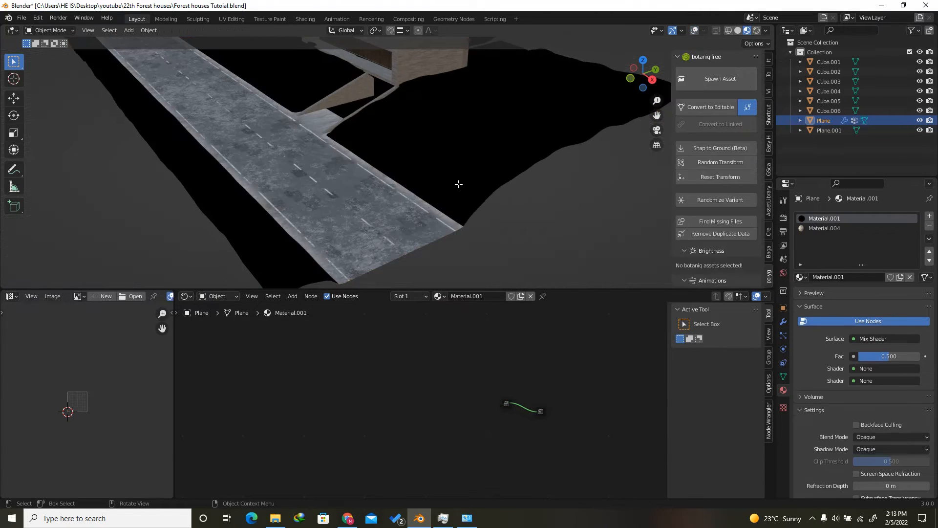
{"action": "scroll", "coordinate": [644, 73], "scroll_direction": "down", "scroll_amount": 5}
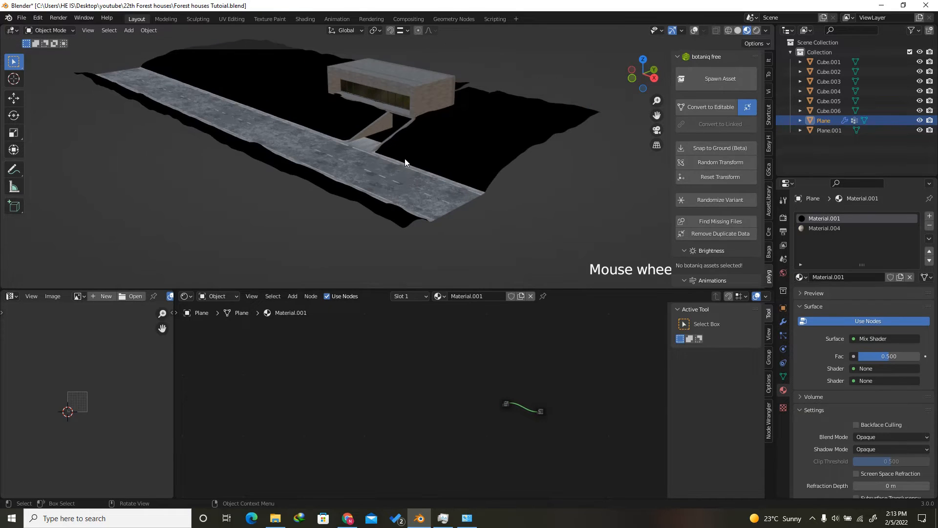
{"action": "key", "text": "ctrl+s"}
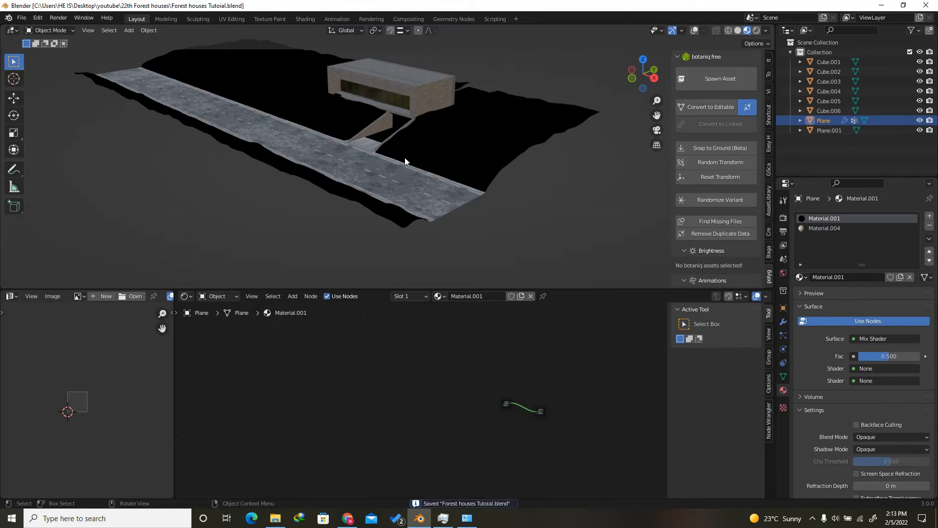
Switch to Solid shading with overlays shown, enlarge the 3D viewport and save the file
{"action": "left_click", "coordinate": [736, 31]}
{"action": "left_click_drag", "start_coordinate": [637, 69], "coordinate": [601, 88]}
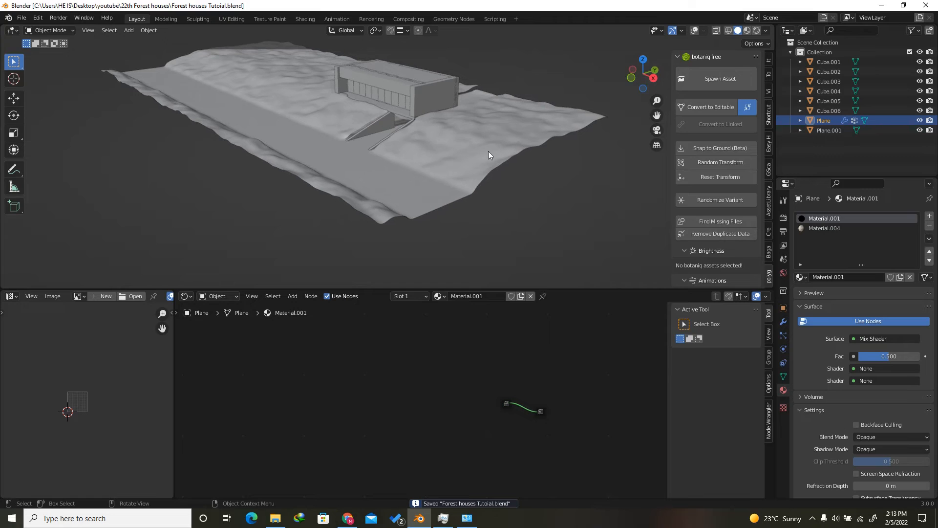
{"action": "left_click", "coordinate": [694, 30]}
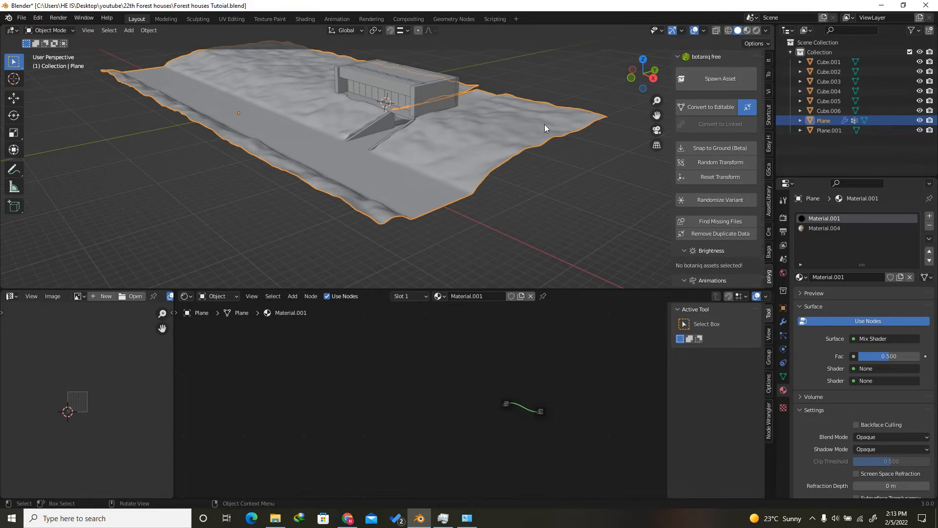
{"action": "left_click_drag", "start_coordinate": [638, 78], "coordinate": [643, 63]}
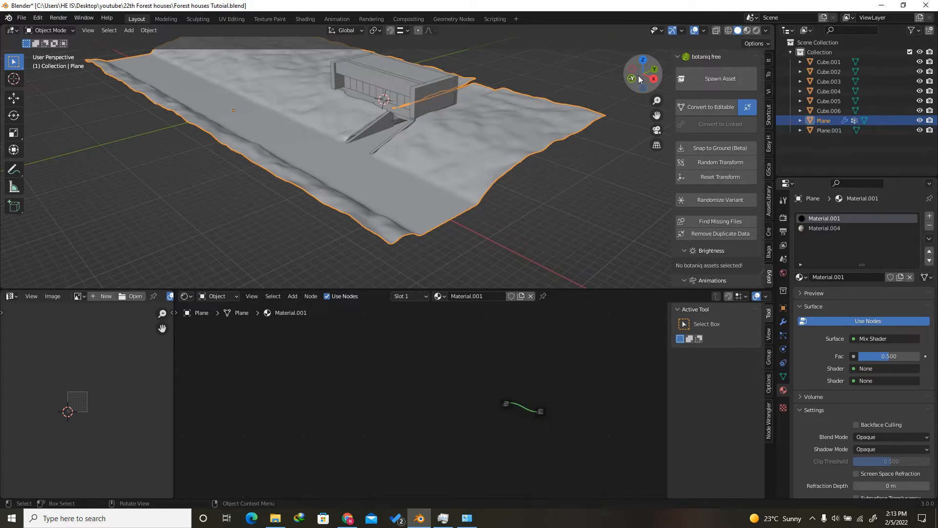
{"action": "left_click_drag", "start_coordinate": [639, 79], "coordinate": [646, 86]}
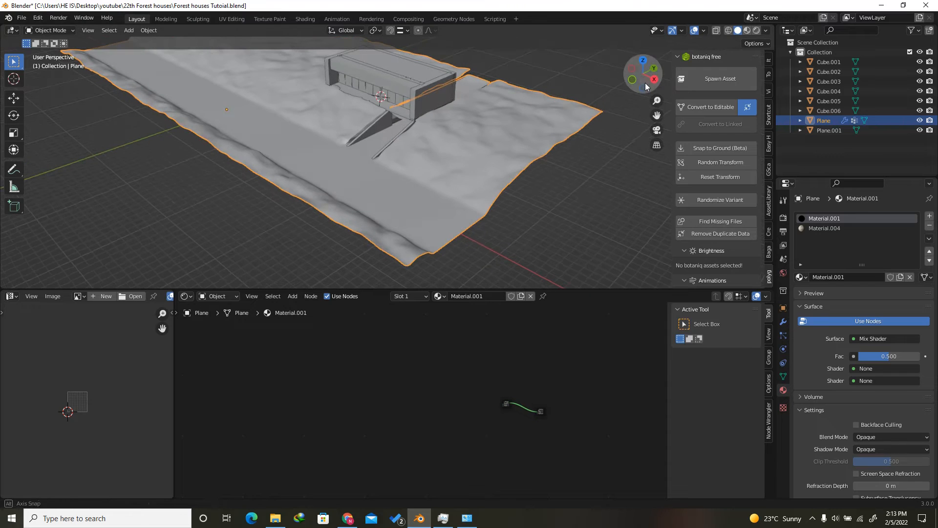
{"action": "left_click_drag", "start_coordinate": [555, 290], "coordinate": [560, 367]}
{"action": "key", "text": "ctrl+s"}
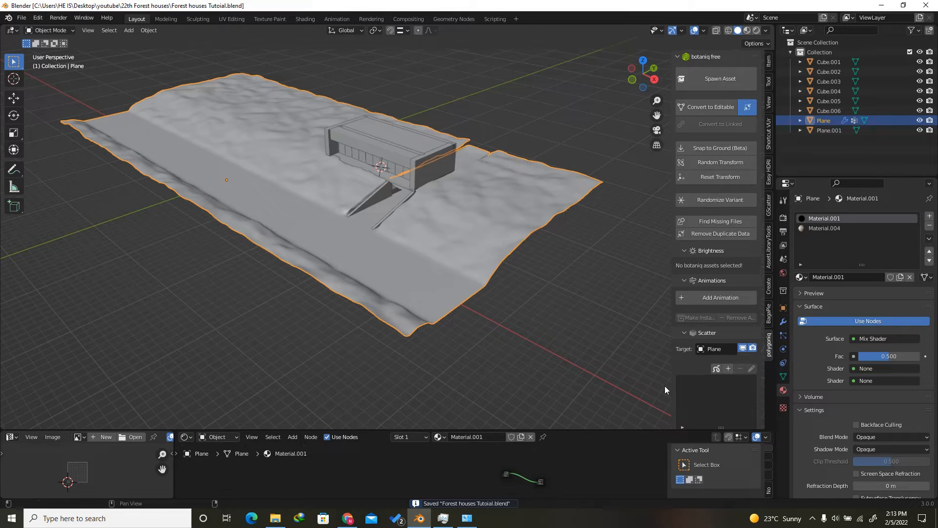
Scatter the botaniq grass asset pps_Grass_Basic_A_spring-summer on the terrain plane, with Preserve Density and Include Base Material enabled
{"action": "left_click", "coordinate": [728, 369]}
{"action": "left_click", "coordinate": [720, 355]}
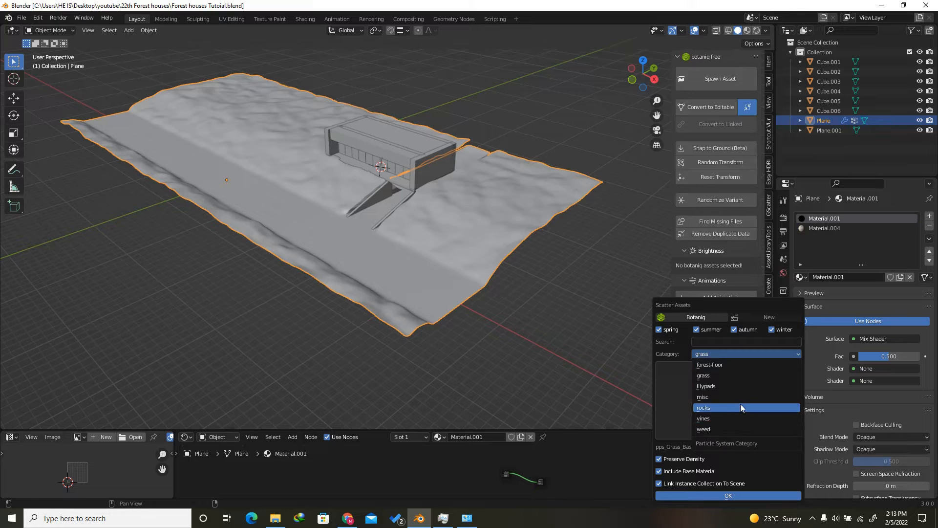
{"action": "key", "text": "Escape"}
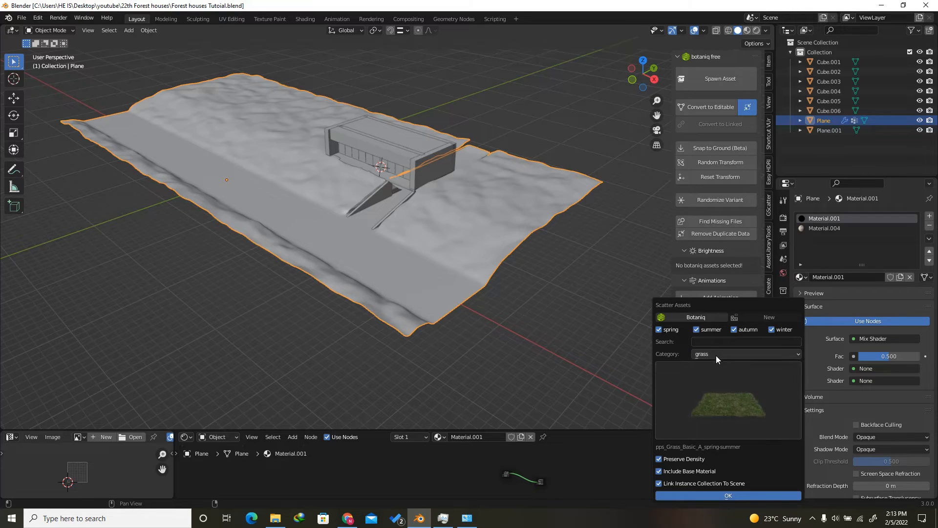
{"action": "left_click", "coordinate": [722, 387]}
{"action": "left_click", "coordinate": [726, 495]}
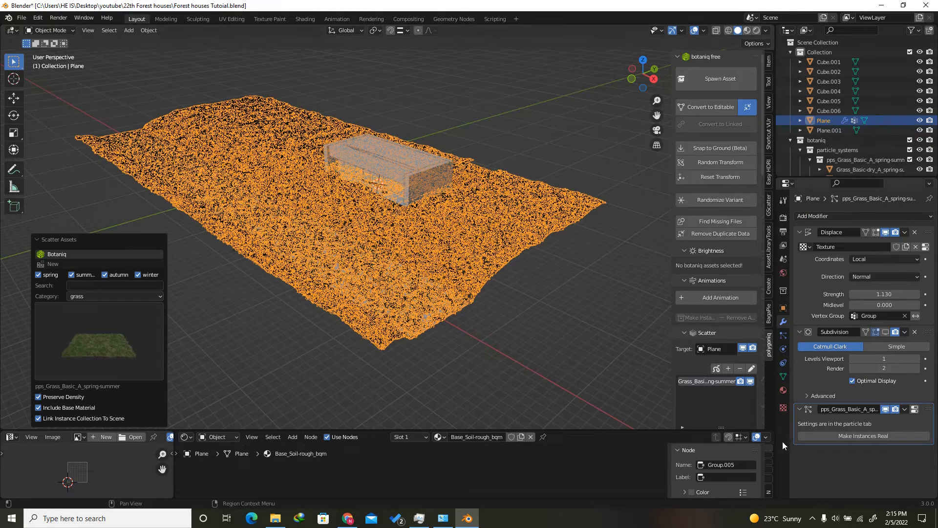
Set the grass particle system's Density vertex group to Group
{"action": "left_click", "coordinate": [787, 336]}
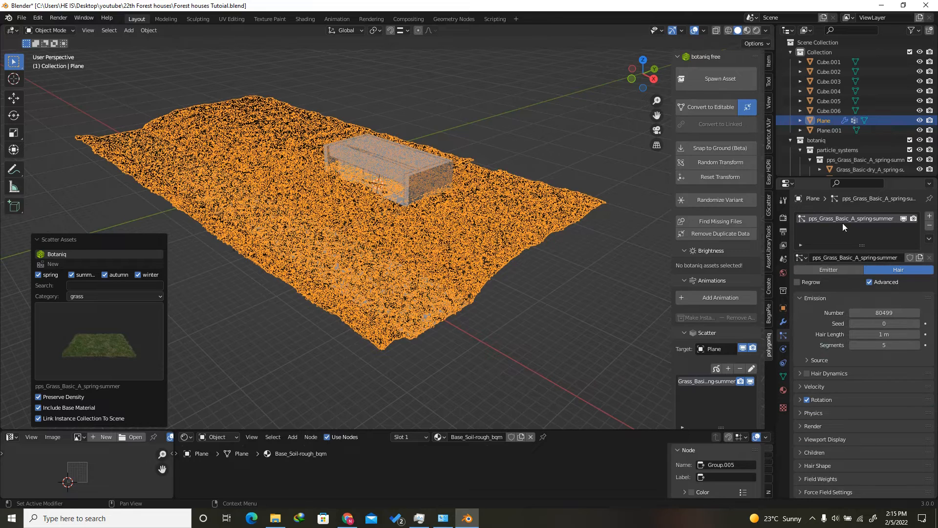
{"action": "scroll", "coordinate": [881, 398], "scroll_direction": "down", "scroll_amount": 2}
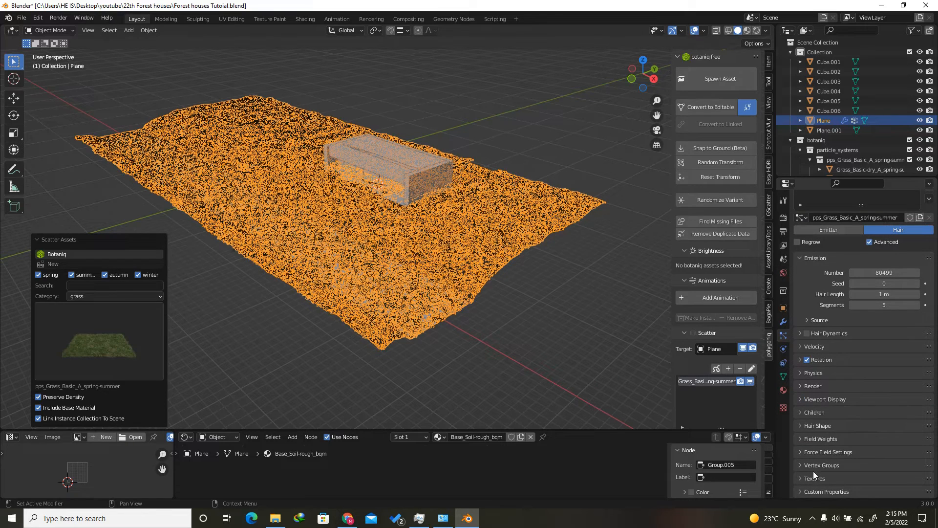
{"action": "left_click", "coordinate": [806, 464]}
{"action": "scroll", "coordinate": [806, 464], "scroll_direction": "down", "scroll_amount": 5}
{"action": "left_click", "coordinate": [867, 386]}
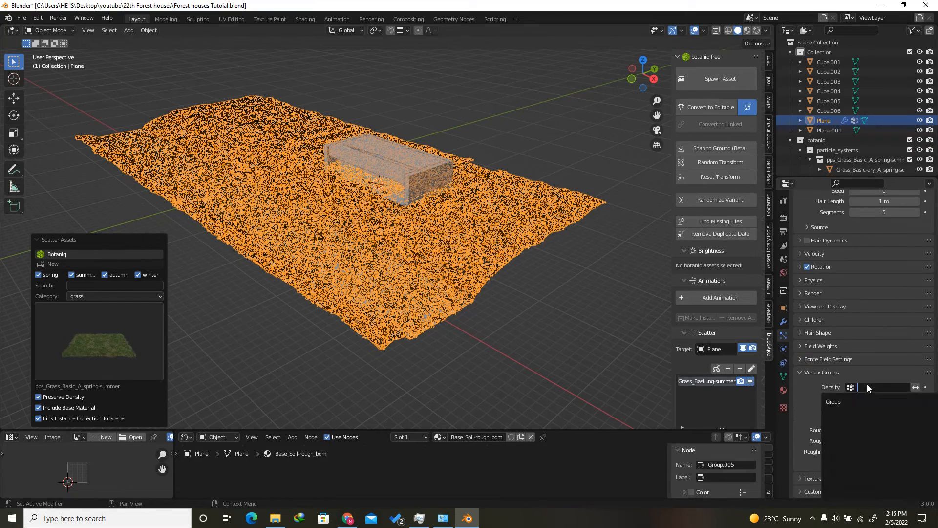
{"action": "left_click", "coordinate": [841, 402]}
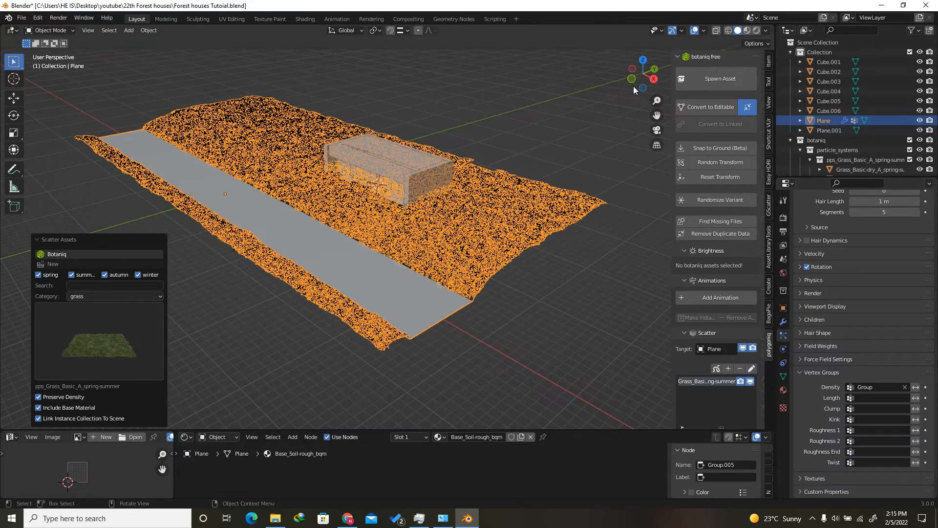
Try inverting the grass system's Density vertex group and restore the non-inverted setting
{"action": "mouse_move", "coordinate": [623, 77]}
{"action": "left_mouse_down"}
{"action": "mouse_move", "coordinate": [607, 73]}
{"action": "mouse_move", "coordinate": [621, 73]}
{"action": "left_mouse_up"}
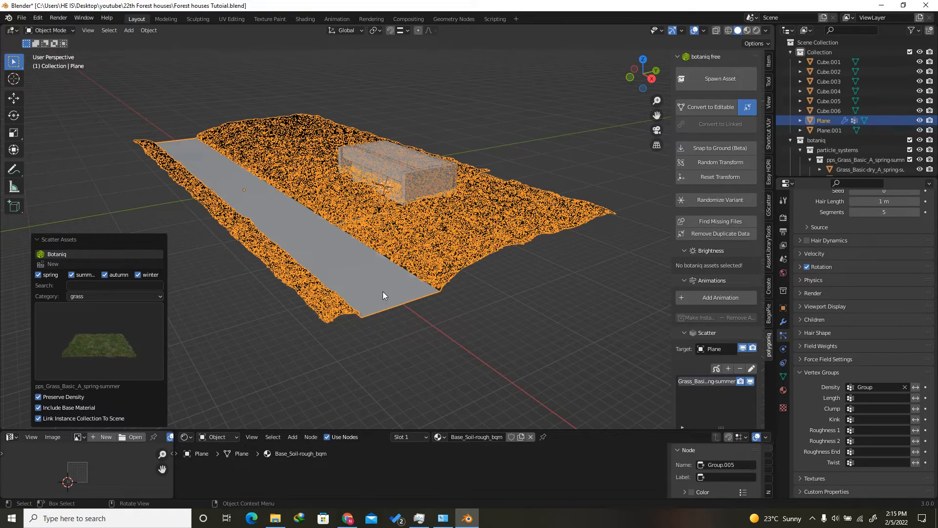
{"action": "left_click", "coordinate": [915, 388]}
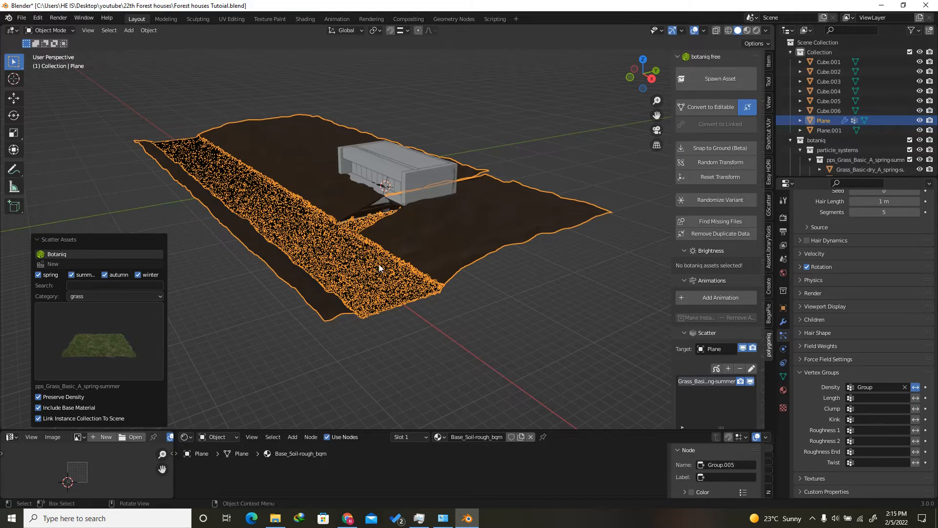
{"action": "left_click", "coordinate": [916, 388]}
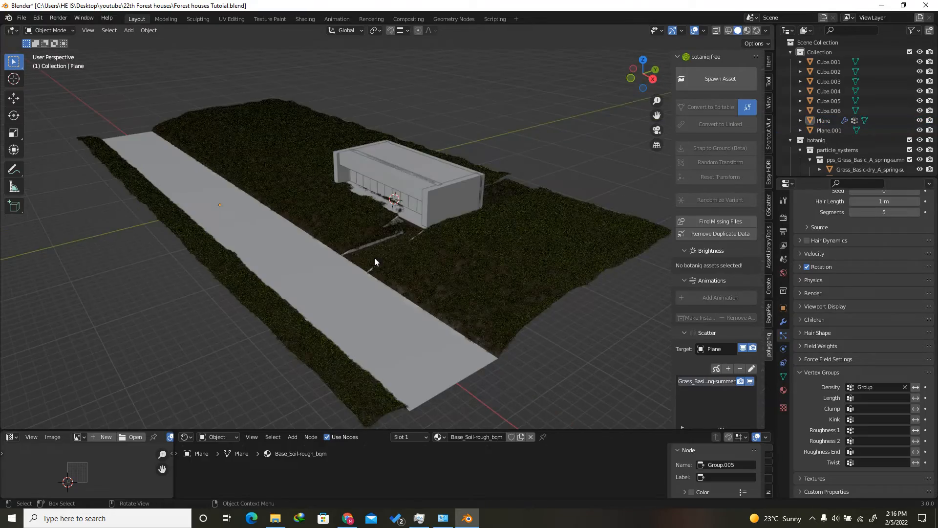
Check the grass around the house's ramp and isolate the terrain plane in Local View
{"action": "scroll", "coordinate": [375, 259], "scroll_direction": "up", "scroll_amount": 6}
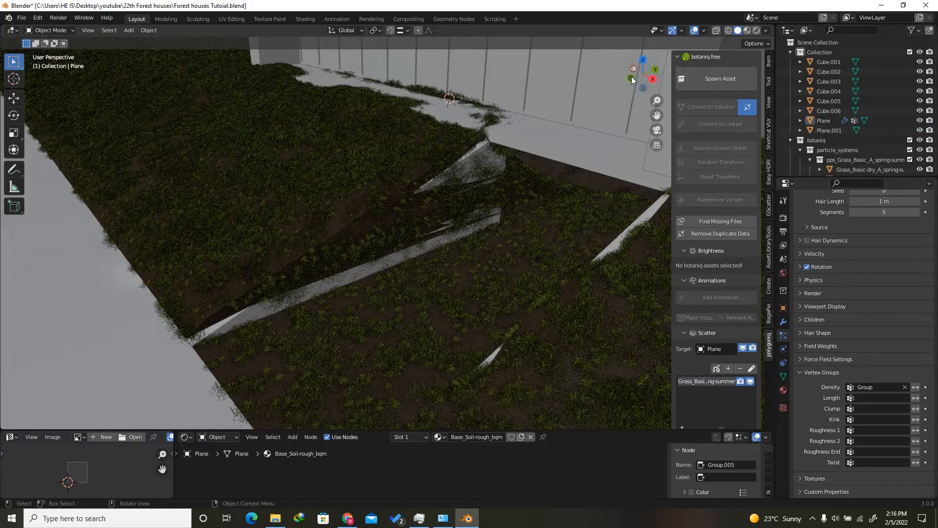
{"action": "left_click_drag", "start_coordinate": [631, 76], "coordinate": [557, 116]}
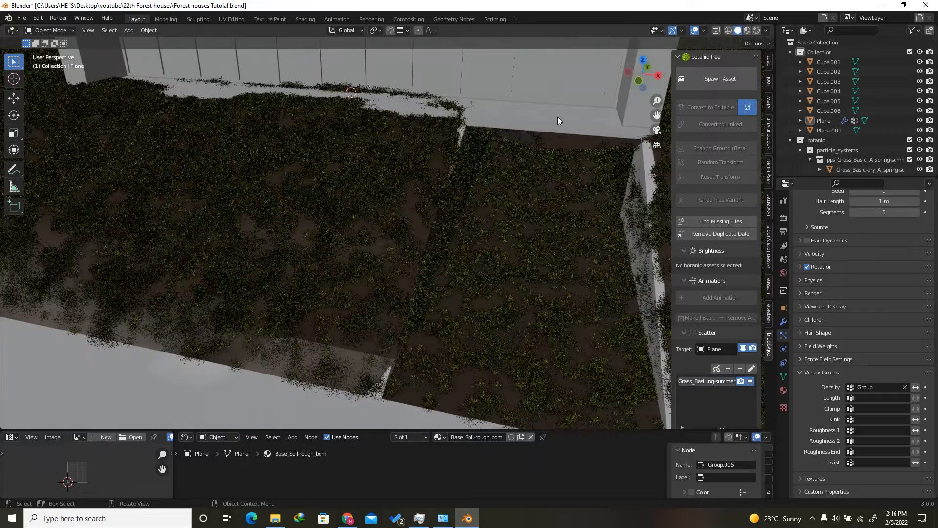
{"action": "scroll", "coordinate": [310, 191], "scroll_direction": "down", "scroll_amount": 5}
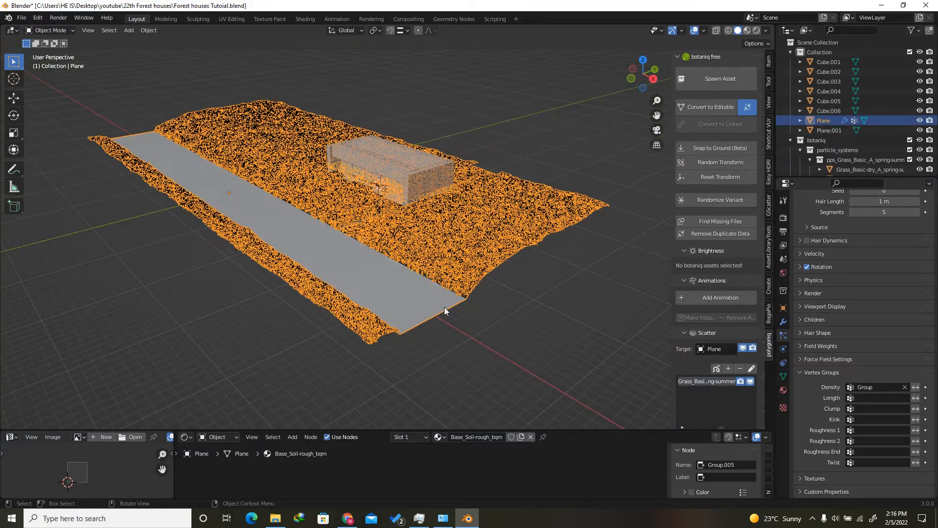
{"action": "key", "text": "KP_Divide"}
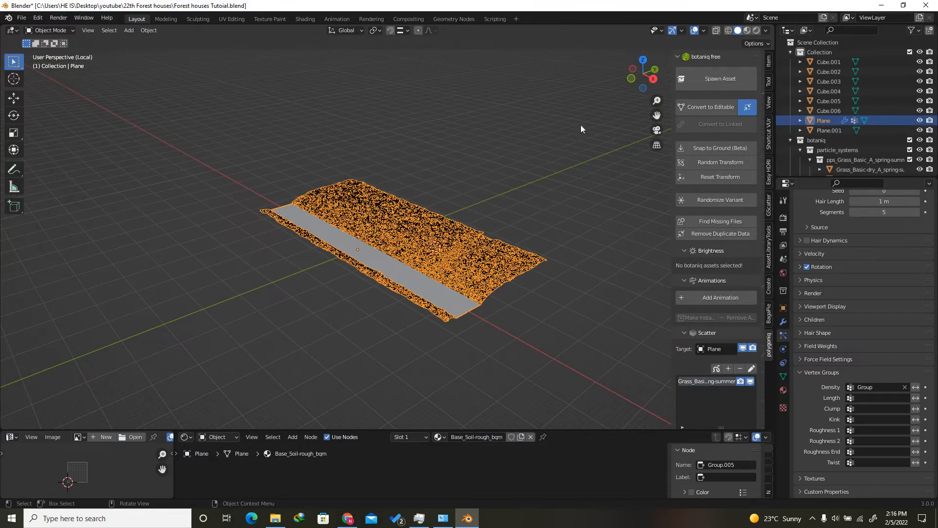
{"action": "left_click_drag", "start_coordinate": [633, 80], "coordinate": [493, 221]}
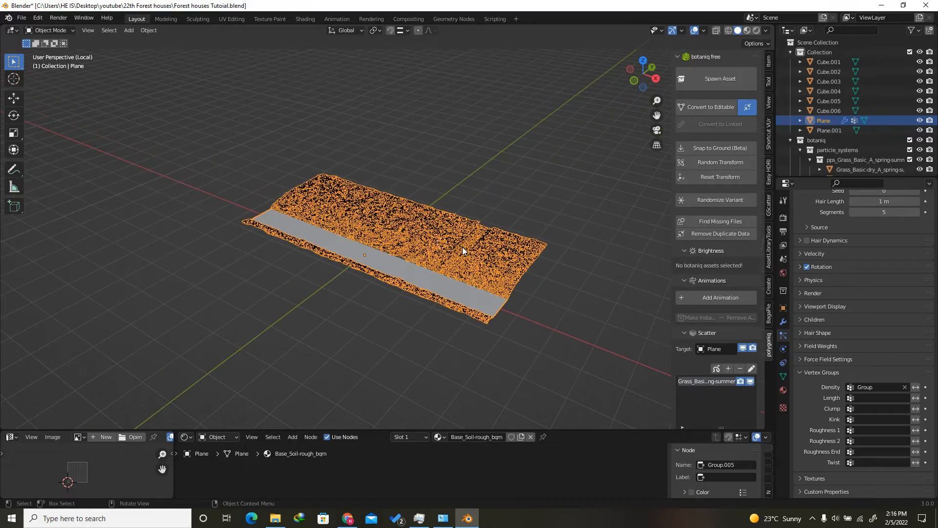
In Edit Mode, select the flat strip of terrain faces running from the top of the ramp to the rear edge
{"action": "key", "text": "Tab"}
{"action": "scroll", "coordinate": [462, 247], "scroll_direction": "up", "scroll_amount": 2}
{"action": "scroll", "coordinate": [462, 247], "scroll_direction": "up", "scroll_amount": 3}
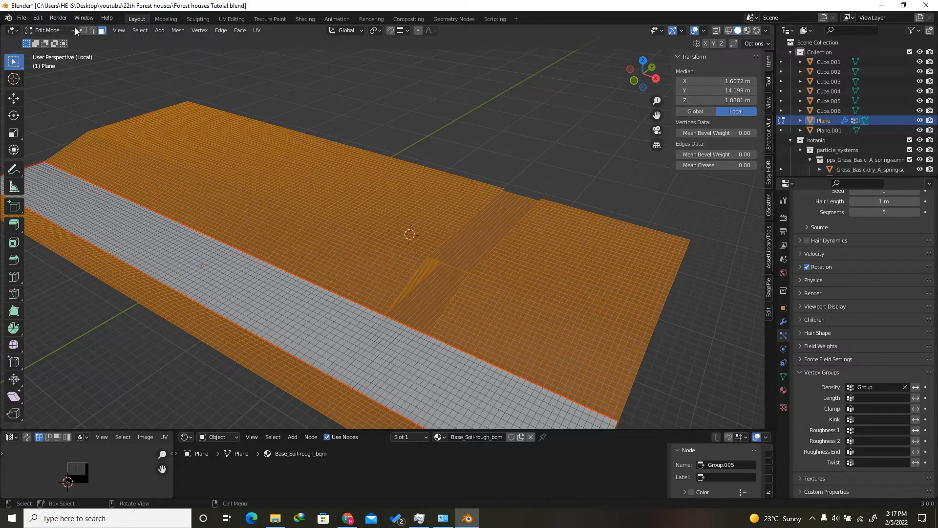
{"action": "scroll", "coordinate": [449, 248], "scroll_direction": "up", "scroll_amount": 2}
{"action": "left_click", "coordinate": [424, 256], "text": "alt"}
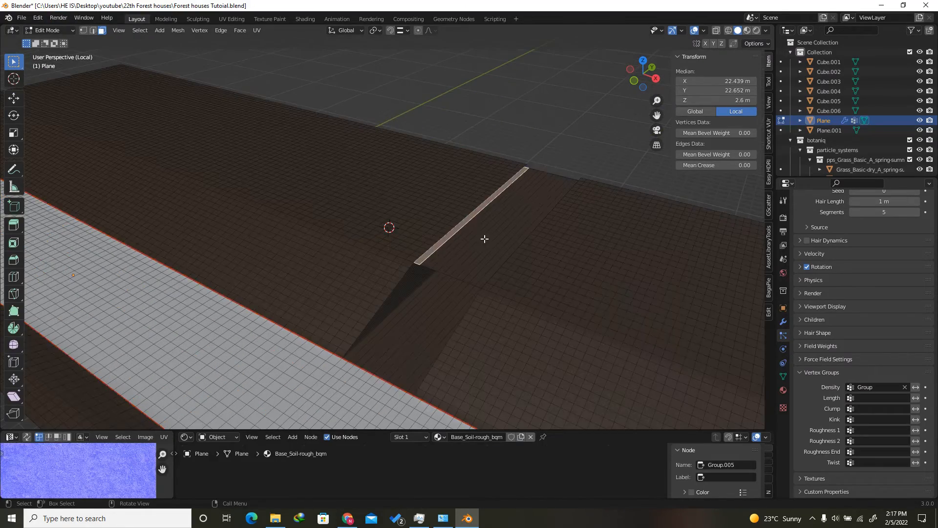
{"action": "left_click", "coordinate": [488, 273], "text": "ctrl"}
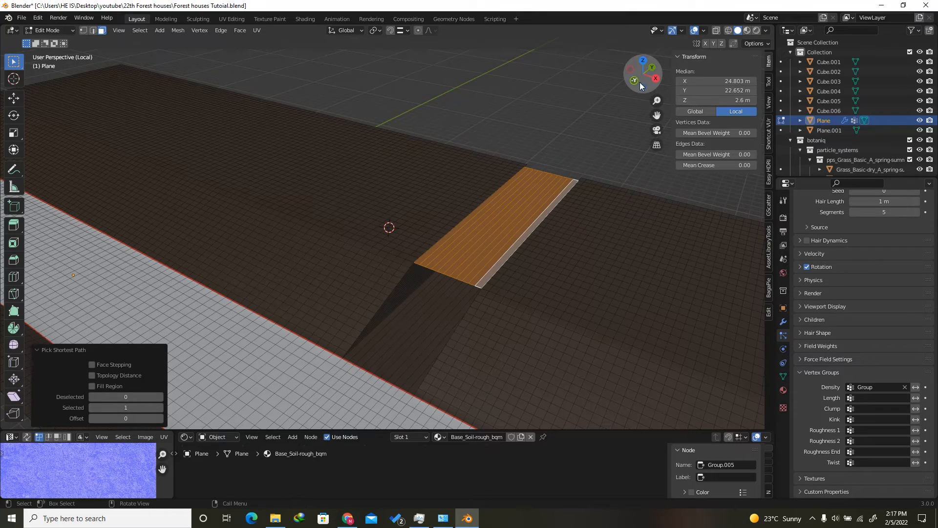
Remove the selected flat strip of terrain faces behind the ramp from the vertex group Group
{"action": "left_click_drag", "start_coordinate": [642, 77], "coordinate": [674, 73]}
{"action": "left_click", "coordinate": [783, 375]}
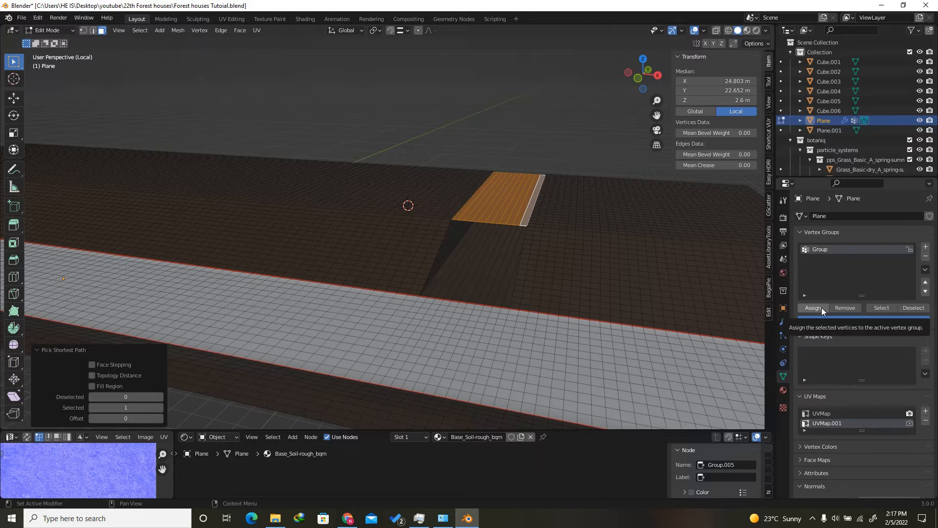
{"action": "left_click", "coordinate": [852, 308]}
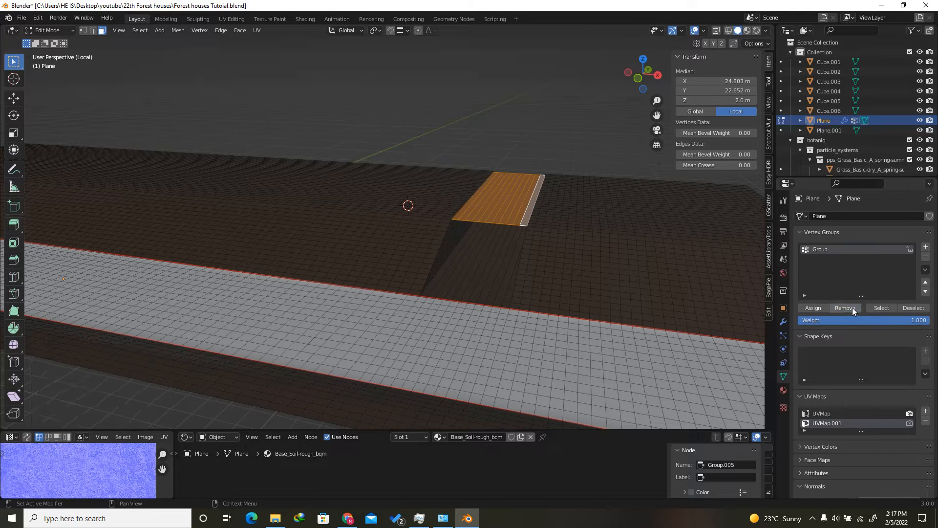
Select all the sloping ramp faces between the road and the flat strip and remove them from the vertex group Group
{"action": "scroll", "coordinate": [499, 271], "scroll_direction": "up", "scroll_amount": 3}
{"action": "left_click", "coordinate": [393, 283]}
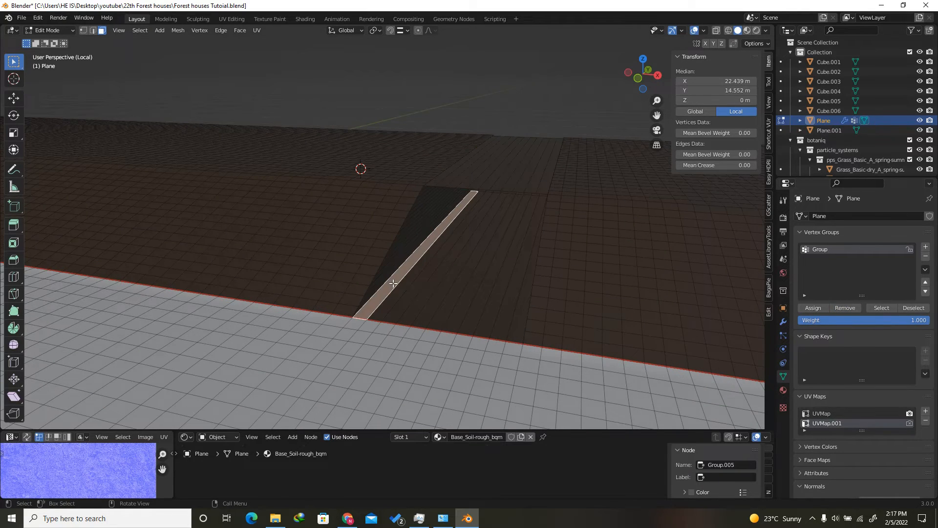
{"action": "left_click", "coordinate": [518, 329], "text": "ctrl"}
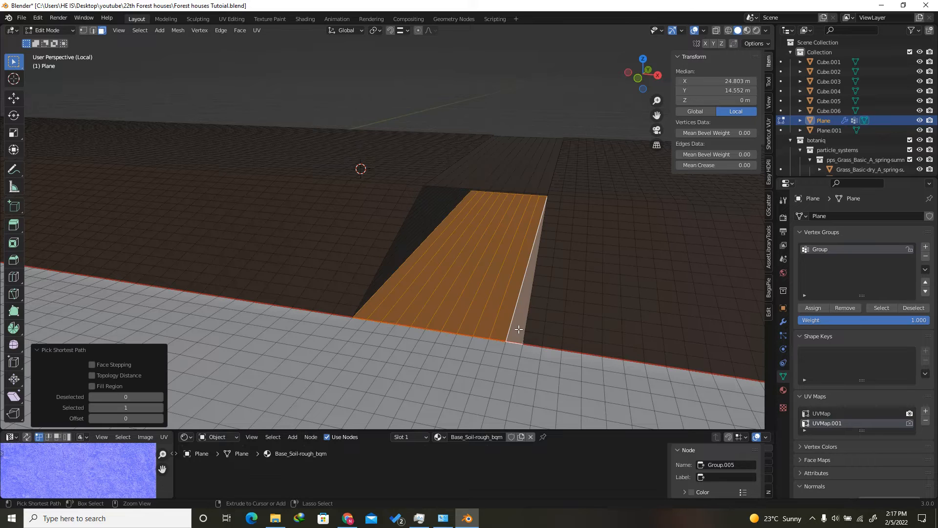
{"action": "left_click", "coordinate": [849, 308]}
Select the small gridded patch of faces behind the ramp with Circle Select, along with the adjoining driveway faces
{"action": "left_click_drag", "start_coordinate": [640, 78], "coordinate": [631, 91]}
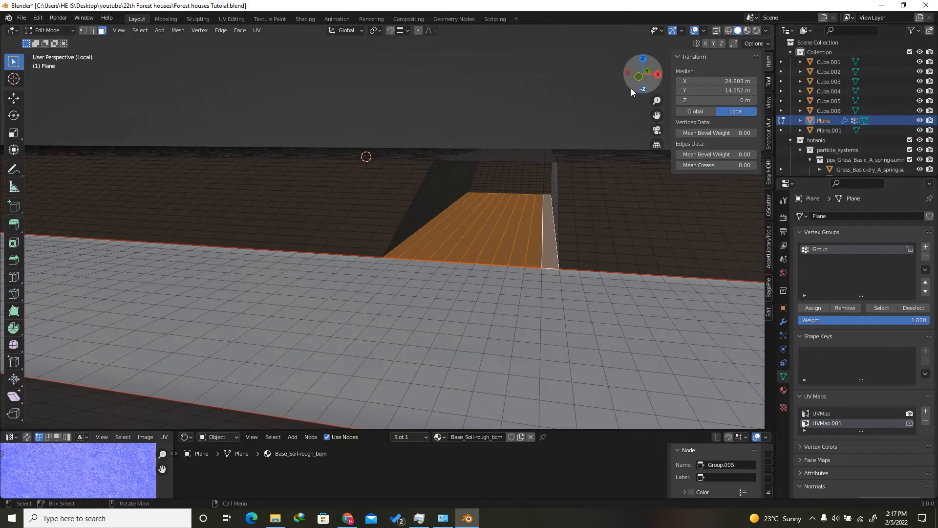
{"action": "scroll", "coordinate": [463, 190], "scroll_direction": "up", "scroll_amount": 4}
{"action": "left_click", "coordinate": [477, 187]}
{"action": "scroll", "coordinate": [498, 129], "scroll_direction": "up", "scroll_amount": 3}
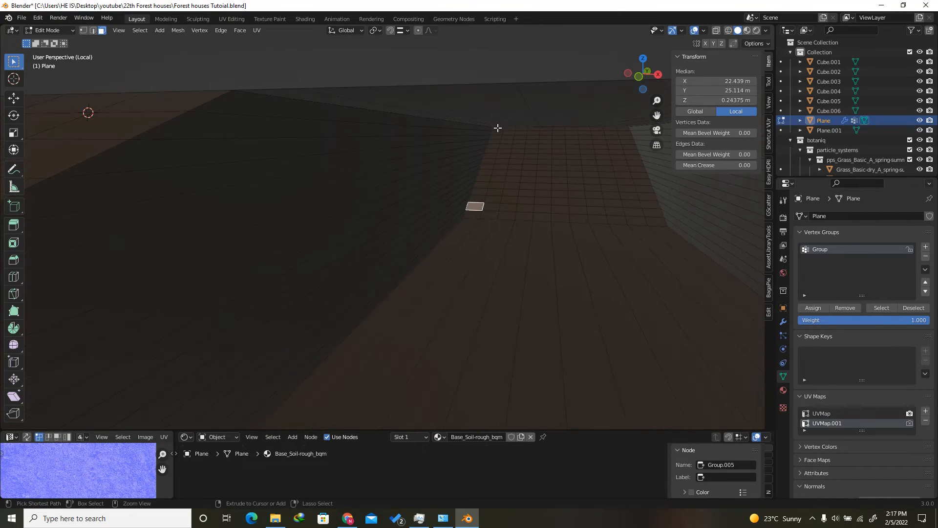
{"action": "left_click", "coordinate": [497, 128], "text": "ctrl"}
{"action": "left_click", "coordinate": [655, 221], "text": "ctrl"}
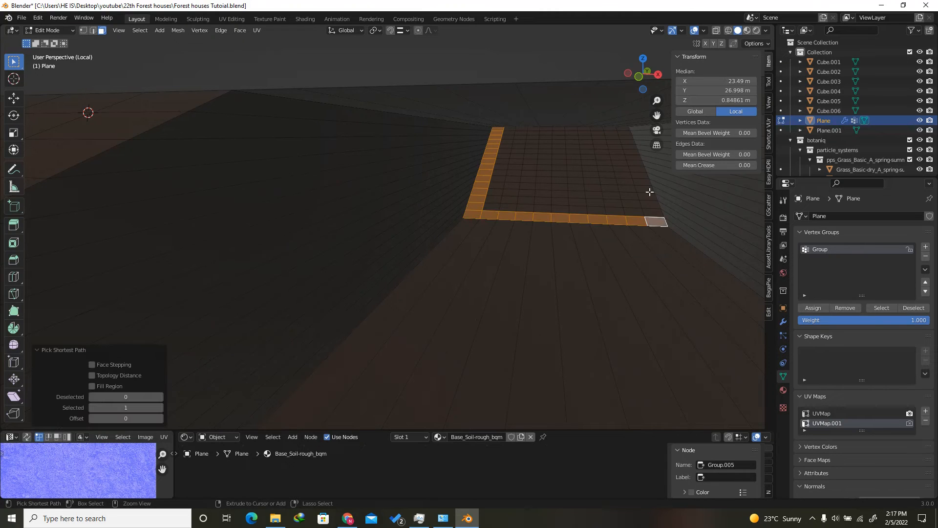
{"action": "left_click", "coordinate": [624, 129], "text": "ctrl"}
{"action": "key", "text": "c"}
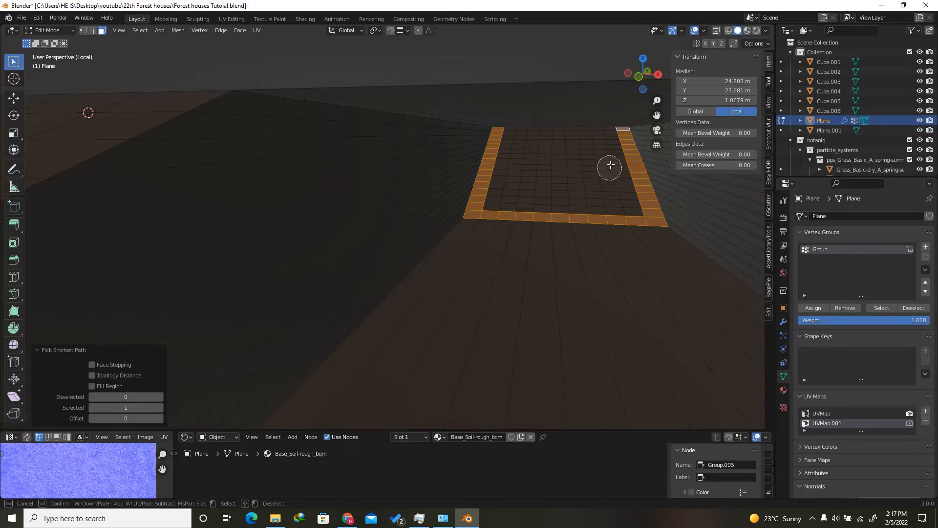
{"action": "scroll", "coordinate": [605, 182], "scroll_direction": "down", "scroll_amount": 6}
{"action": "scroll", "coordinate": [581, 200], "scroll_direction": "up", "scroll_amount": 3}
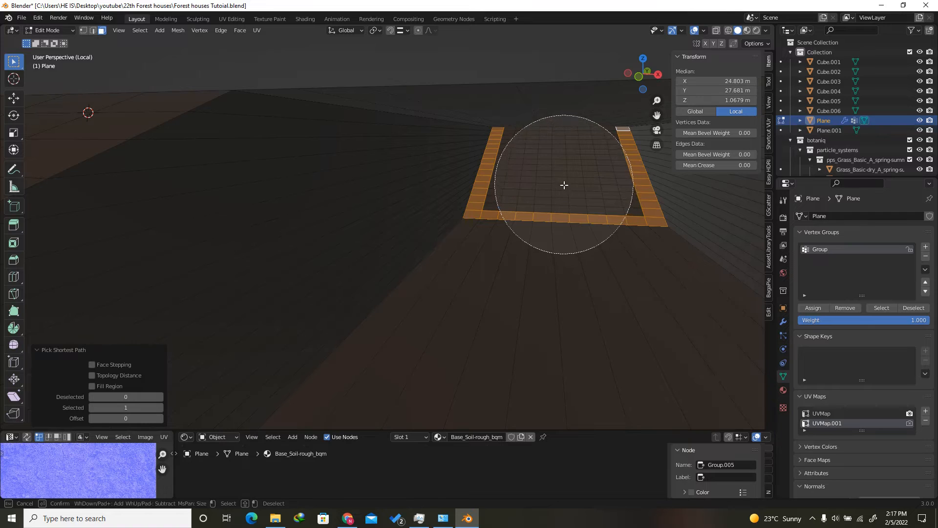
{"action": "left_click_drag", "start_coordinate": [564, 185], "coordinate": [565, 184]}
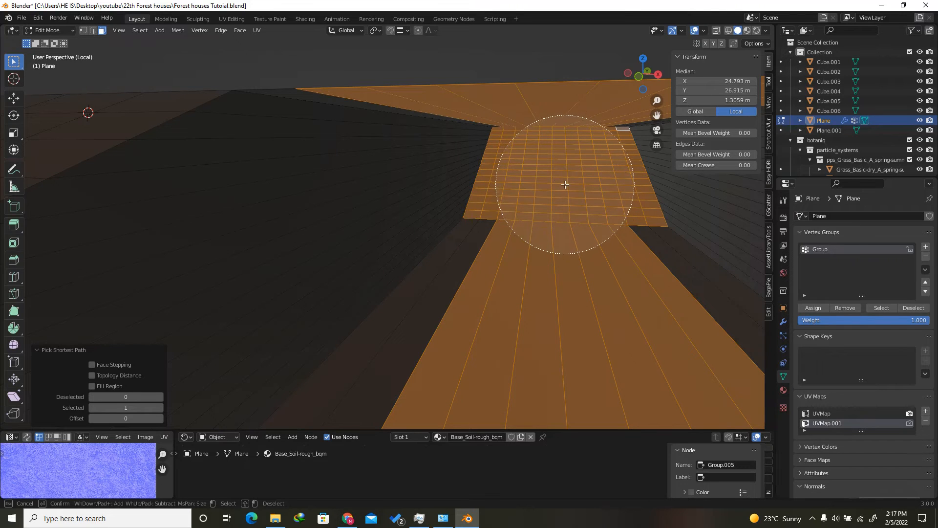
{"action": "right_click", "coordinate": [565, 184]}
Extend the selection with Circle Select over the ramp's left side wall and the neighbouring ramp faces
{"action": "scroll", "coordinate": [514, 199], "scroll_direction": "down", "scroll_amount": 5}
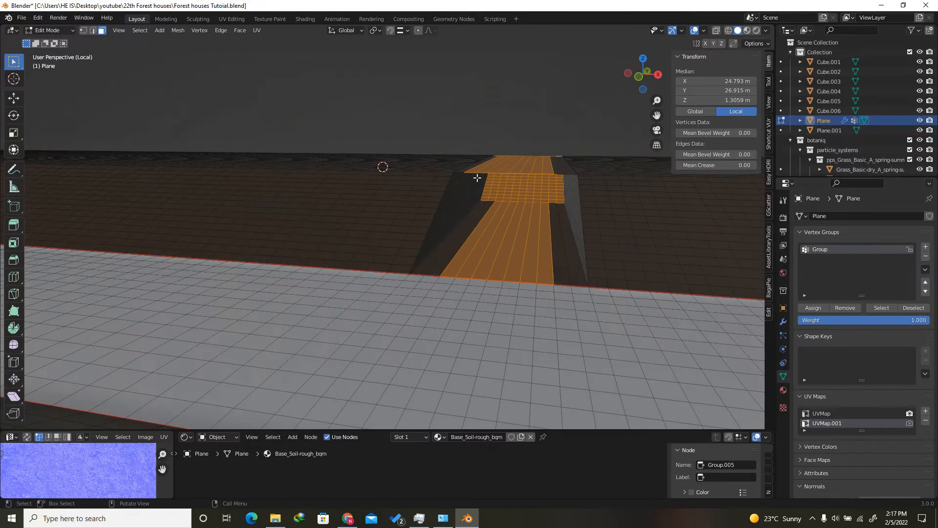
{"action": "scroll", "coordinate": [461, 218], "scroll_direction": "up", "scroll_amount": 3}
{"action": "key", "text": "c"}
{"action": "mouse_move", "coordinate": [507, 272]}
{"action": "left_mouse_down"}
{"action": "mouse_move", "coordinate": [477, 274]}
{"action": "mouse_move", "coordinate": [471, 242]}
{"action": "mouse_move", "coordinate": [485, 199]}
{"action": "left_mouse_up"}
{"action": "right_click", "coordinate": [486, 199]}
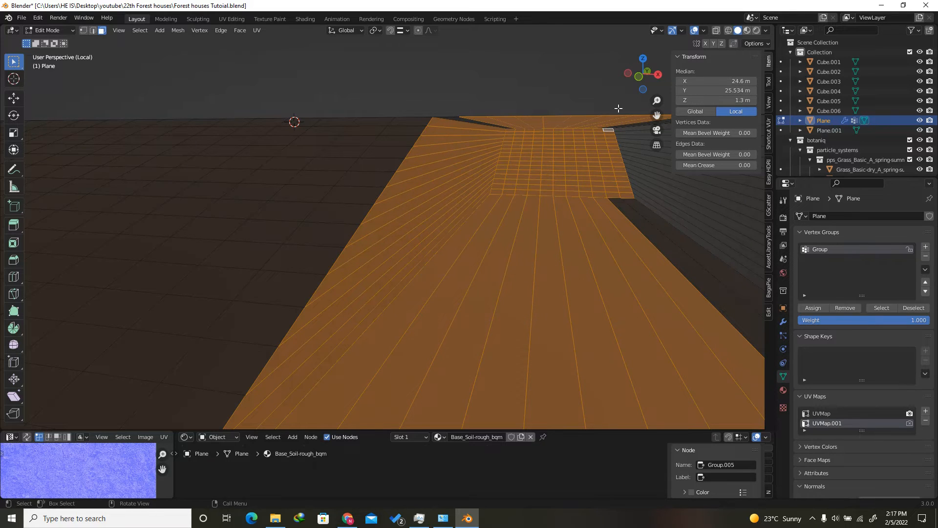
Add the ramp's right side wall faces to the selection and remove all selected faces from the vertex group Group
{"action": "left_click_drag", "start_coordinate": [644, 79], "coordinate": [655, 84]}
{"action": "scroll", "coordinate": [463, 124], "scroll_direction": "down", "scroll_amount": 2}
{"action": "scroll", "coordinate": [464, 126], "scroll_direction": "down", "scroll_amount": 2}
{"action": "scroll", "coordinate": [533, 197], "scroll_direction": "down", "scroll_amount": 2}
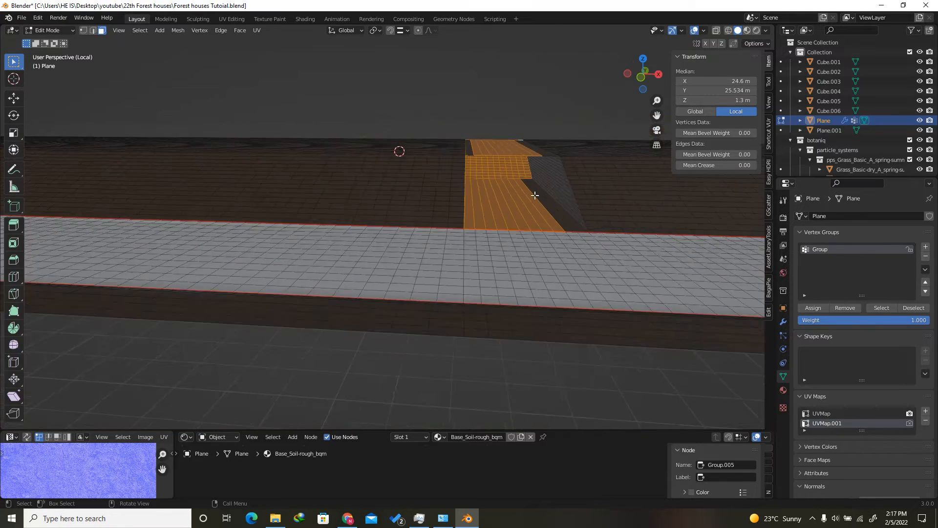
{"action": "scroll", "coordinate": [542, 208], "scroll_direction": "up", "scroll_amount": 5}
{"action": "key", "text": "c"}
{"action": "left_click_drag", "start_coordinate": [543, 213], "coordinate": [557, 157]}
{"action": "right_click", "coordinate": [795, 293]}
{"action": "left_click", "coordinate": [845, 308]}
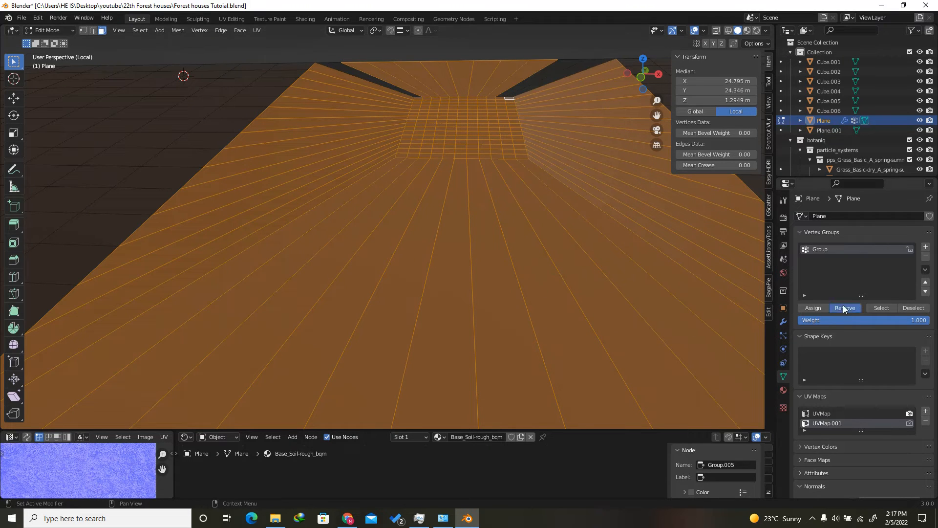
Return the terrain plane to Object Mode and save the file
{"action": "scroll", "coordinate": [346, 167], "scroll_direction": "down", "scroll_amount": 7}
{"action": "left_click_drag", "start_coordinate": [650, 79], "coordinate": [600, 108]}
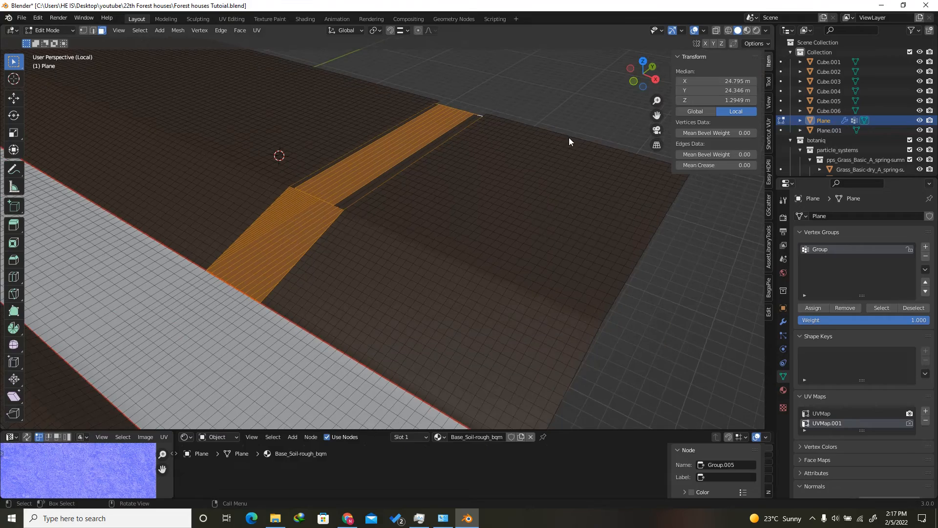
{"action": "key", "text": "Tab"}
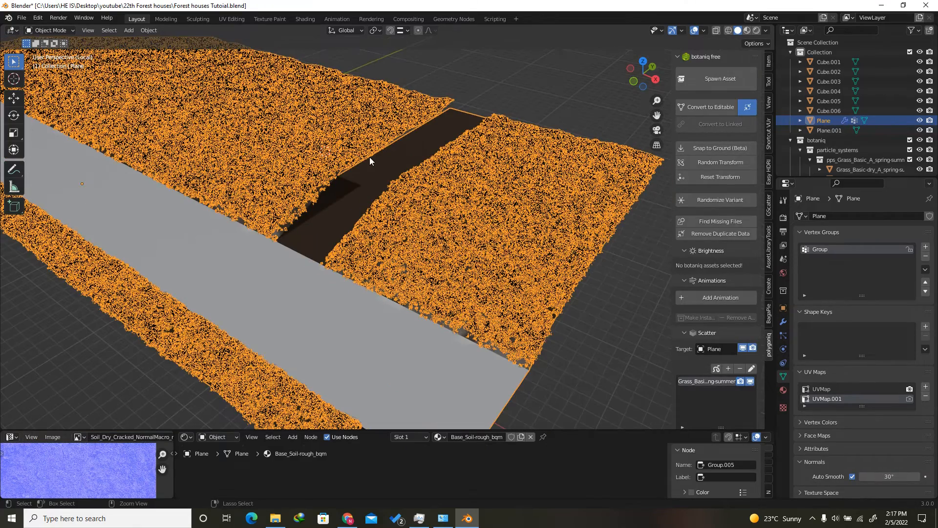
{"action": "key", "text": "ctrl+s"}
{"action": "left_click", "coordinate": [539, 82]}
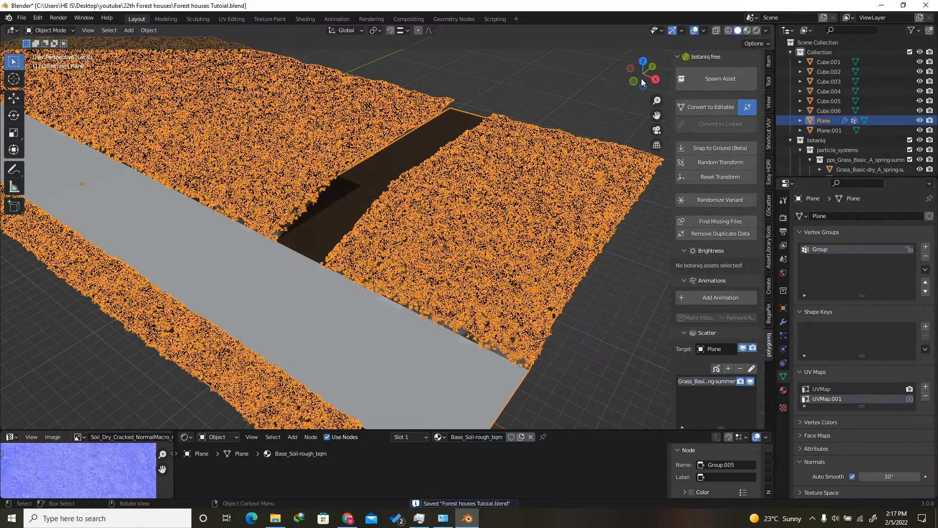
Leave Local View and view the house together with the grass-covered terrain
{"action": "left_click_drag", "start_coordinate": [641, 78], "coordinate": [527, 140]}
{"action": "key", "text": "KP_Divide"}
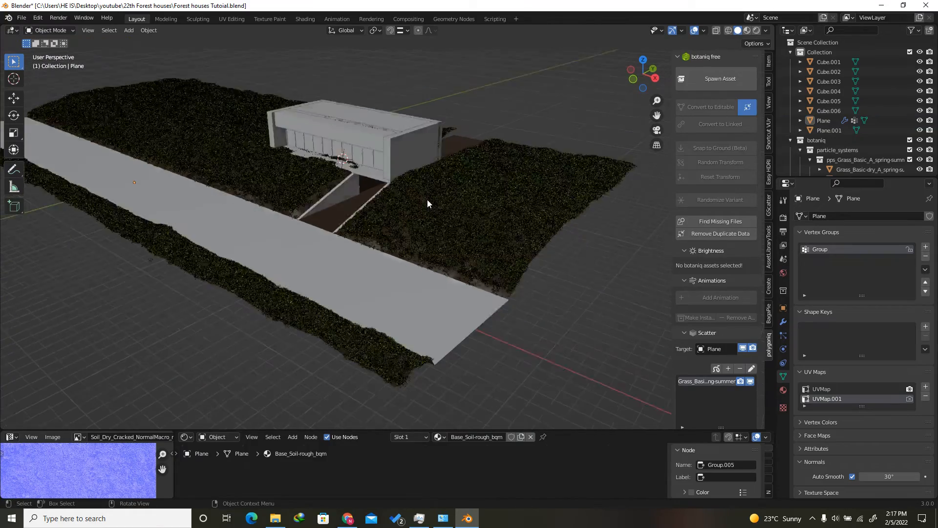
{"action": "left_click_drag", "start_coordinate": [625, 81], "coordinate": [536, 119]}
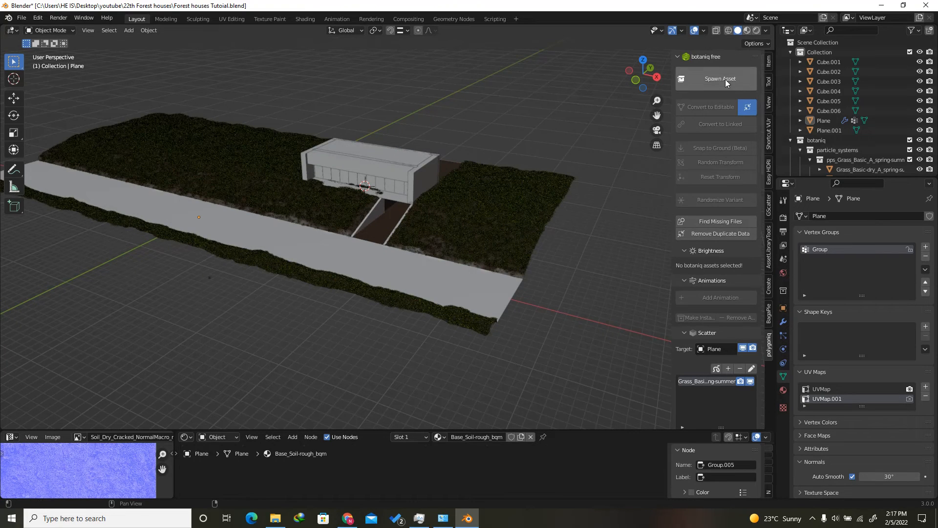
Place the 3D cursor on the ground to the right of the house and spawn the deciduous Black Locust summer tree there
{"action": "left_click", "coordinate": [712, 79]}
{"action": "left_click", "coordinate": [706, 145]}
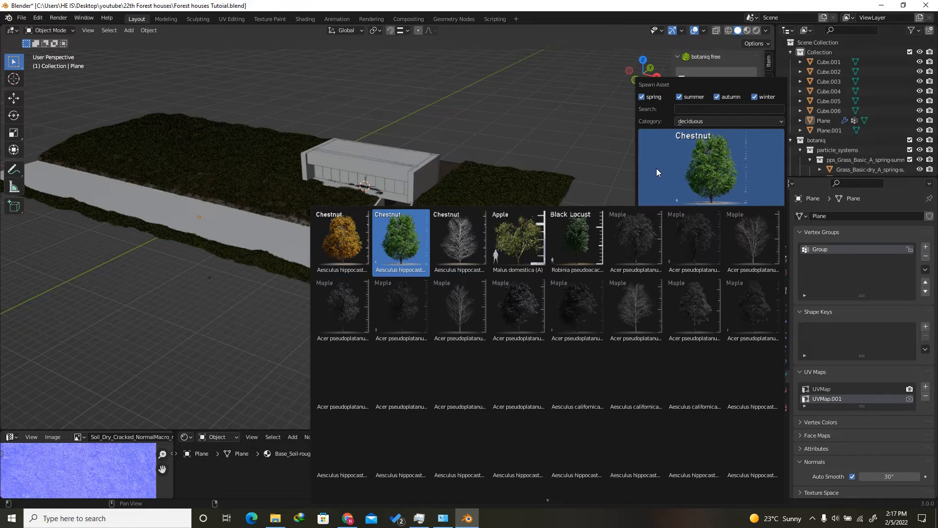
{"action": "left_click", "coordinate": [580, 247]}
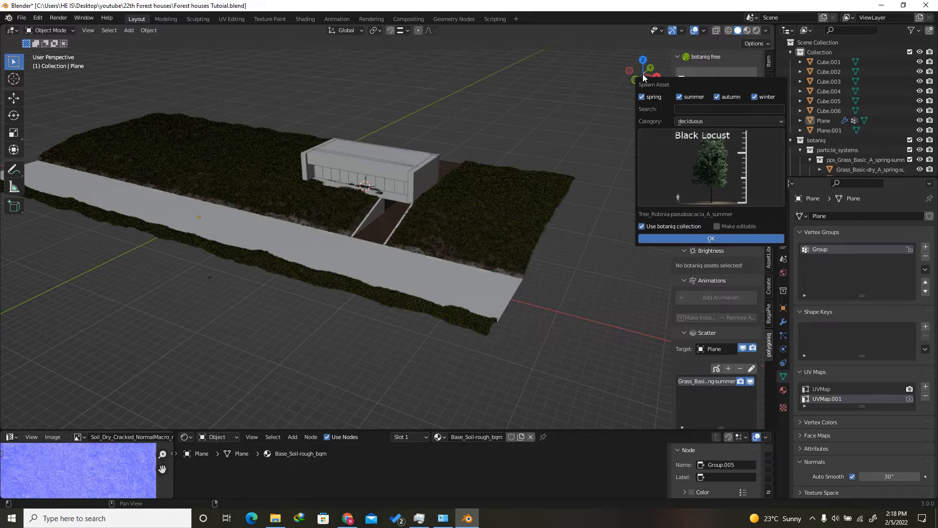
{"action": "left_click_drag", "start_coordinate": [640, 77], "coordinate": [457, 194]}
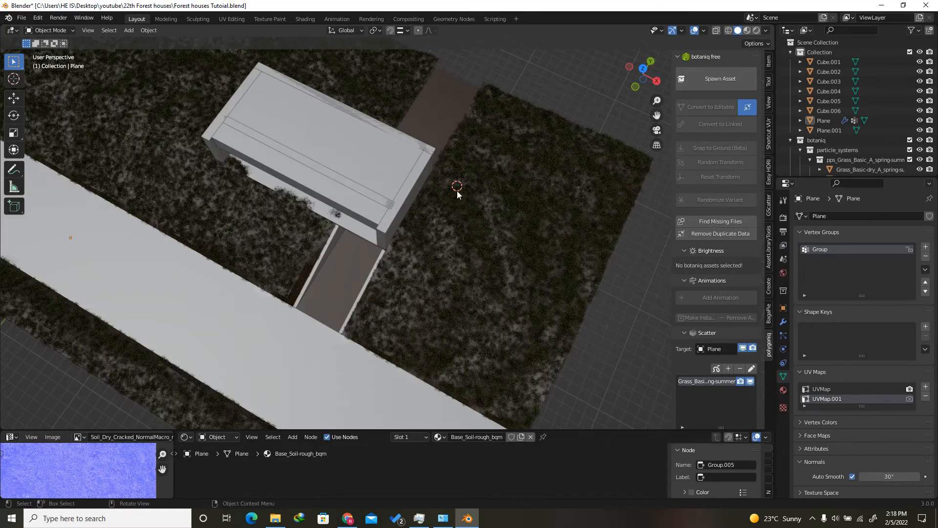
{"action": "left_click", "coordinate": [705, 78]}
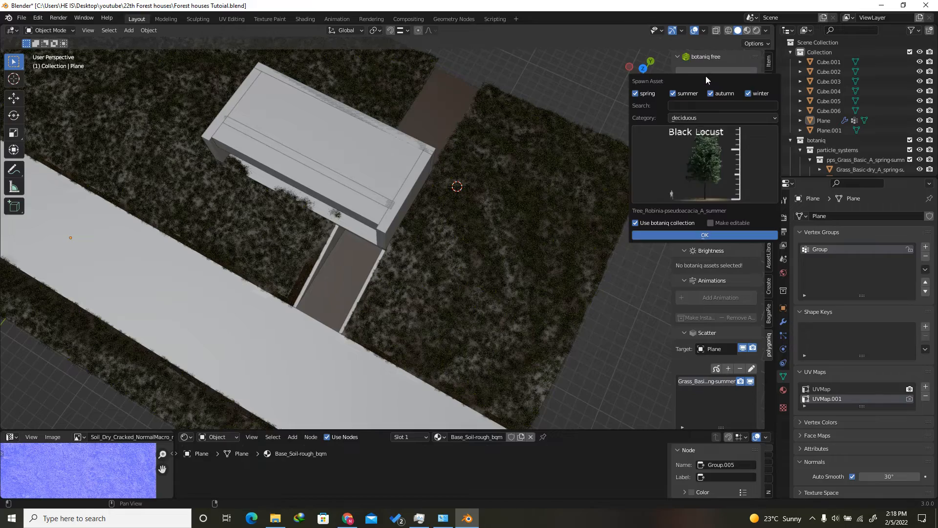
{"action": "left_click", "coordinate": [672, 236]}
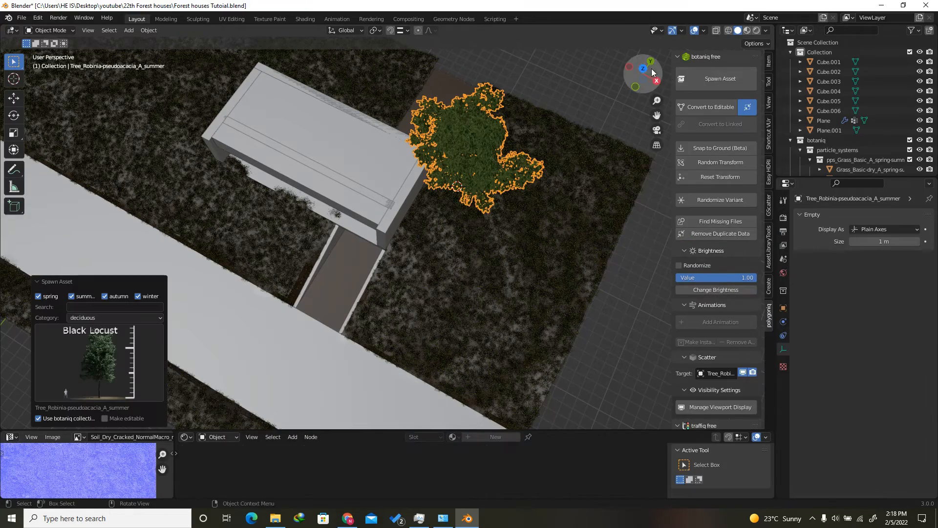
Hide the terrain's pps_Grass_Basic_A_spring-summer particle system in the viewport
{"action": "left_click_drag", "start_coordinate": [650, 58], "coordinate": [630, 73]}
{"action": "left_click", "coordinate": [518, 252]}
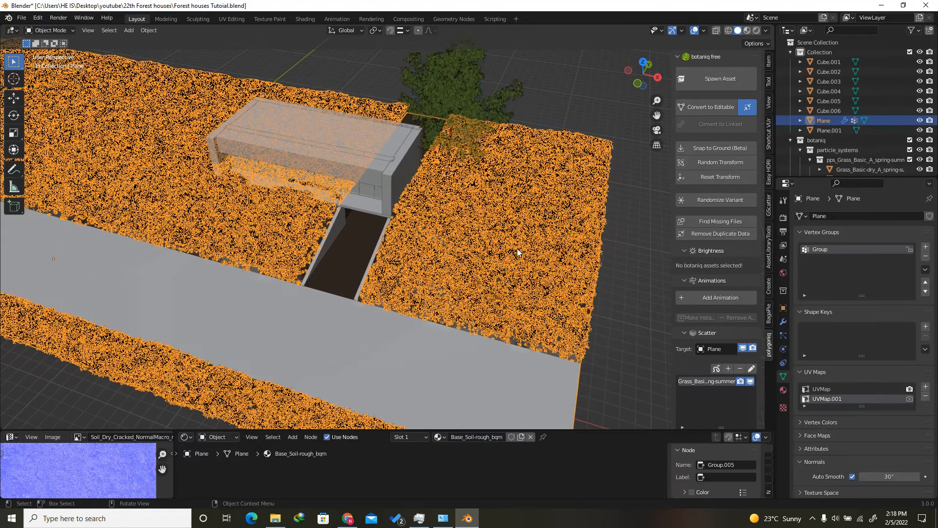
{"action": "left_click", "coordinate": [783, 335]}
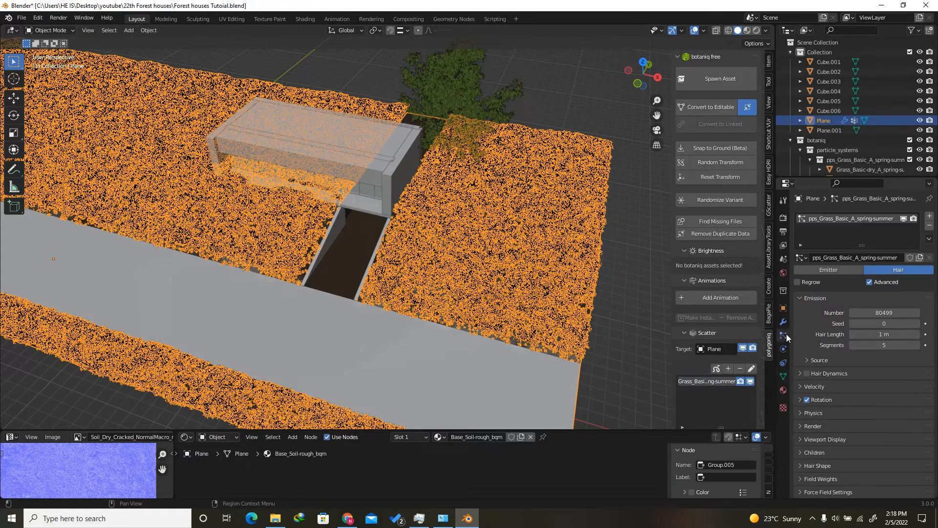
{"action": "left_click", "coordinate": [904, 218]}
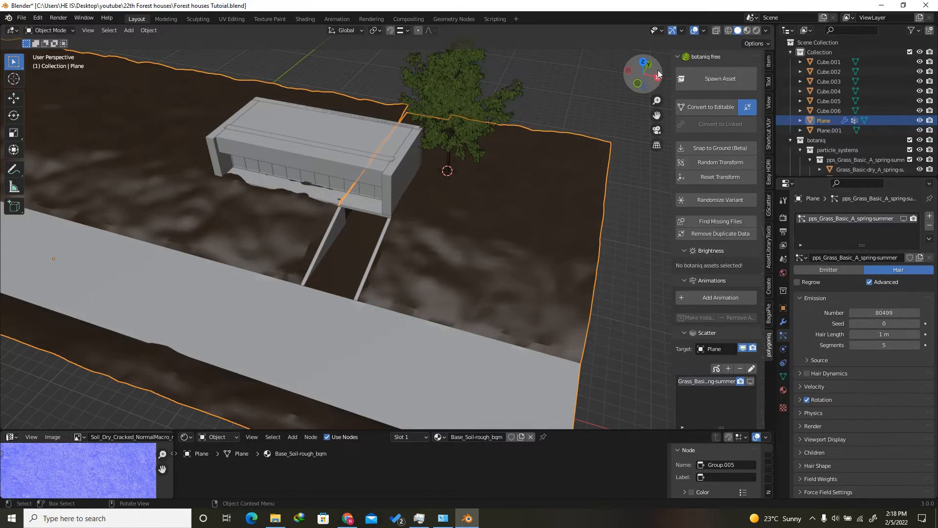
In top view, duplicate the Black Locust tree twice, placing the copies along the left end of the house
{"action": "left_click_drag", "start_coordinate": [638, 86], "coordinate": [641, 81]}
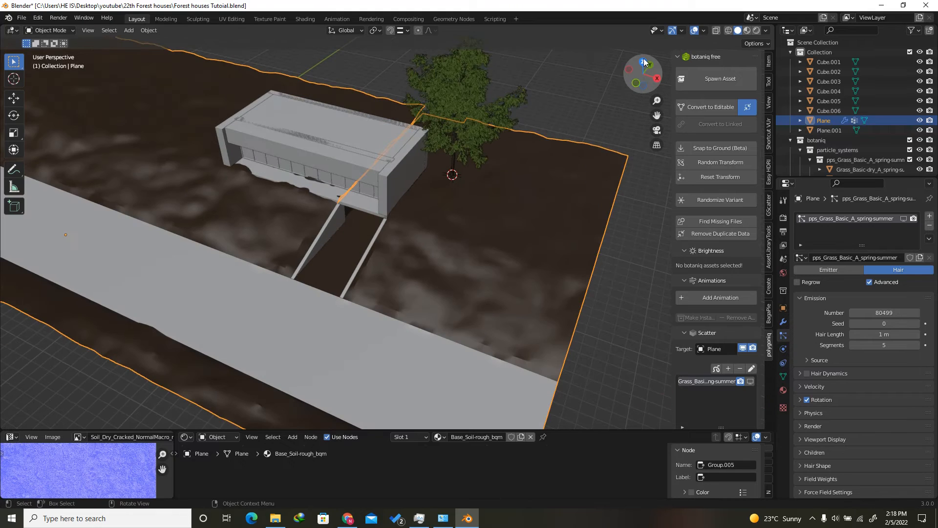
{"action": "left_click", "coordinate": [644, 62]}
{"action": "left_click", "coordinate": [444, 163]}
{"action": "middle_click_drag", "start_coordinate": [444, 164], "coordinate": [511, 167], "text": "shift"}
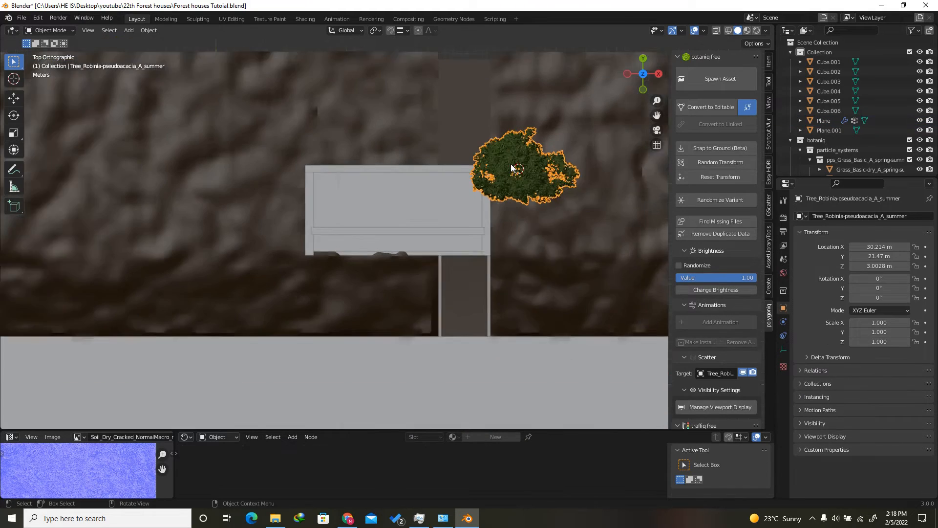
{"action": "scroll", "coordinate": [511, 168], "scroll_direction": "down", "scroll_amount": 1}
{"action": "key", "text": "shift+d"}
{"action": "left_click", "coordinate": [304, 159]}
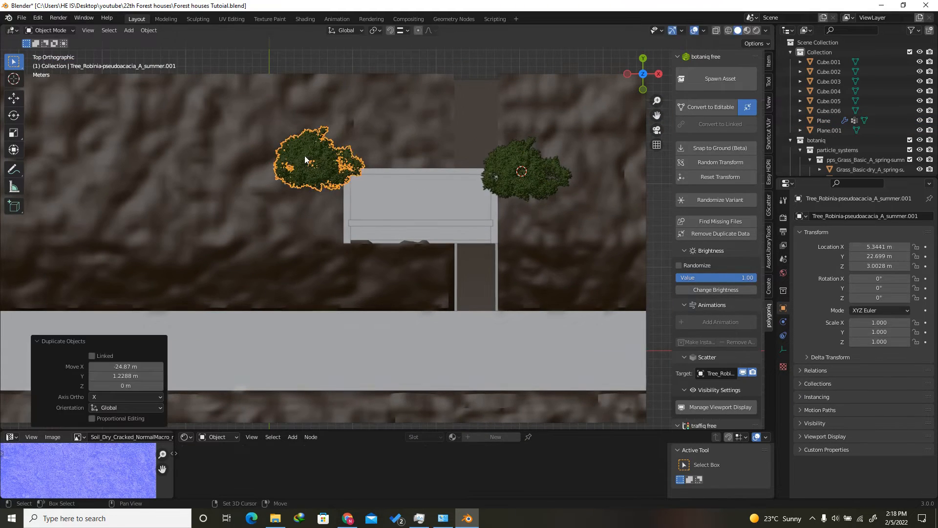
{"action": "key", "text": "shift+d"}
{"action": "left_click", "coordinate": [302, 221]}
Place five more tree copies, four scattered farther left of the house and one behind the original tree on the right
{"action": "key", "text": "shift+d"}
{"action": "left_click", "coordinate": [213, 218]}
{"action": "key", "text": "shift+d"}
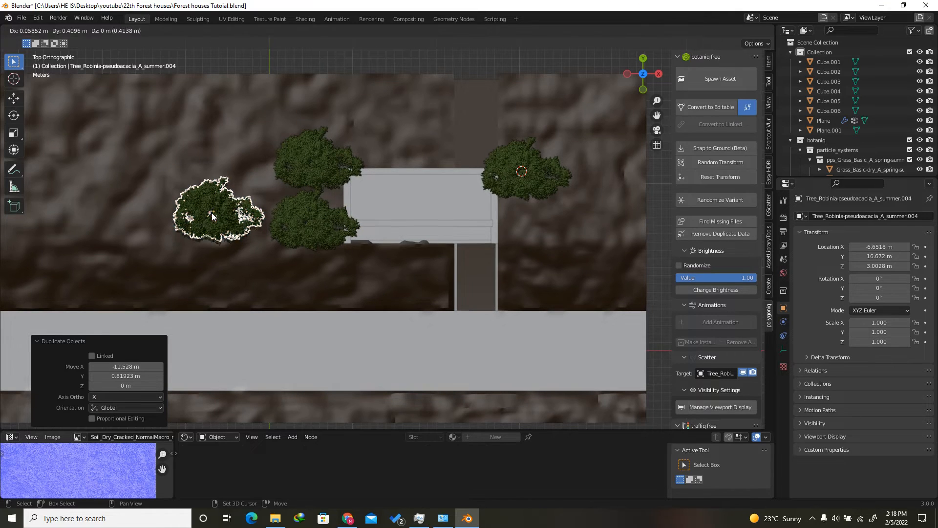
{"action": "left_click", "coordinate": [235, 152]}
{"action": "key", "text": "shift+d"}
{"action": "left_click", "coordinate": [174, 269]}
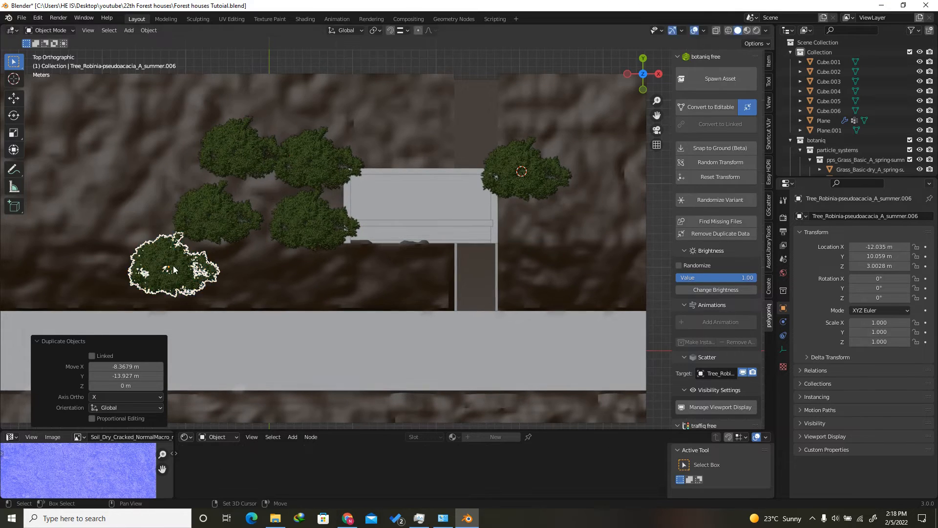
{"action": "key", "text": "shift+d"}
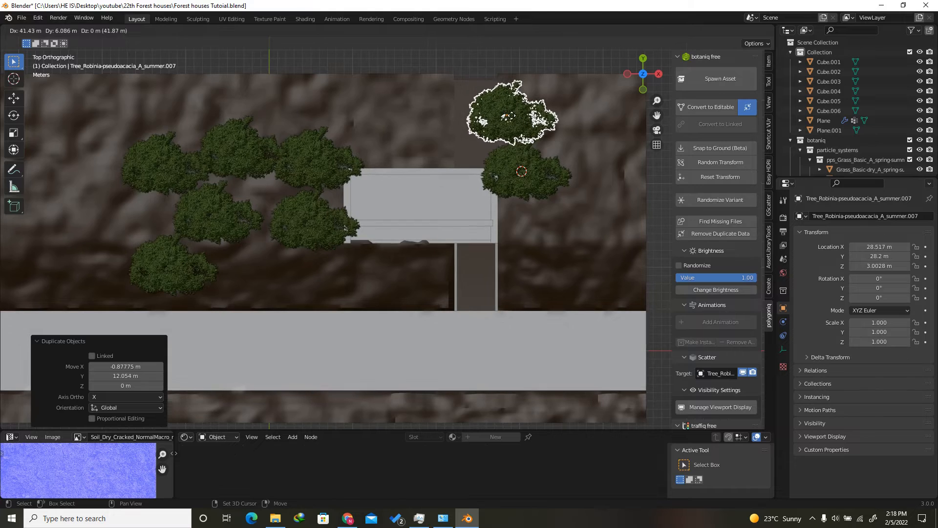
{"action": "left_click", "coordinate": [532, 111]}
Spawn the deciduous Chestnut summer tree at the 3D cursor and scale it down to about 0.308
{"action": "left_click", "coordinate": [719, 78]}
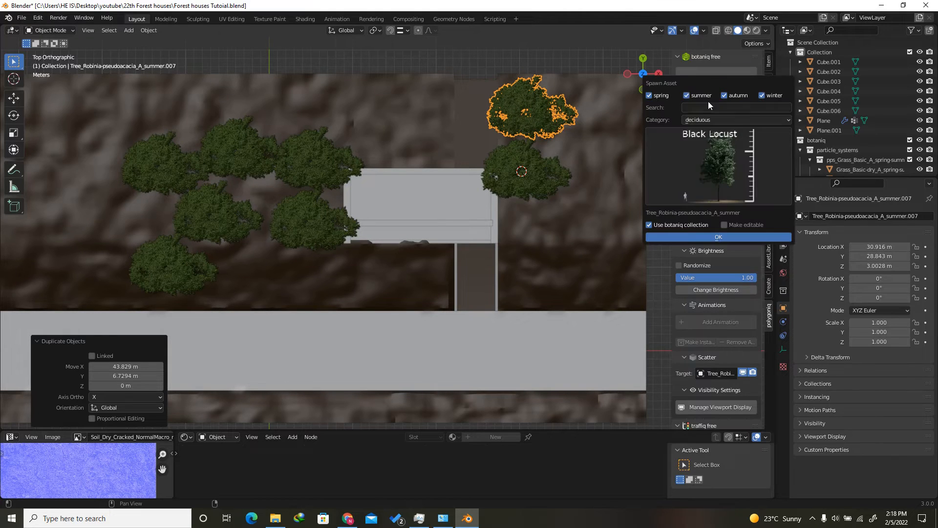
{"action": "left_click", "coordinate": [722, 170]}
{"action": "left_click", "coordinate": [401, 243]}
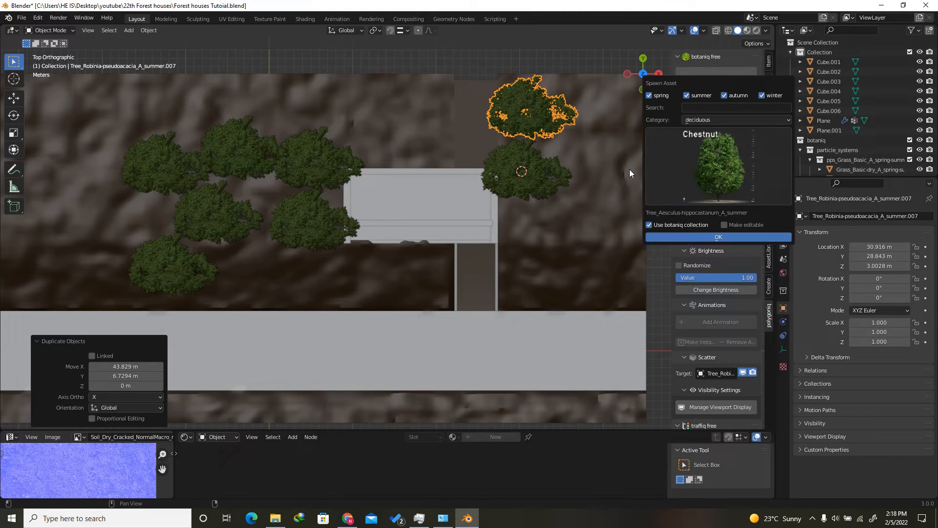
{"action": "left_click", "coordinate": [698, 236]}
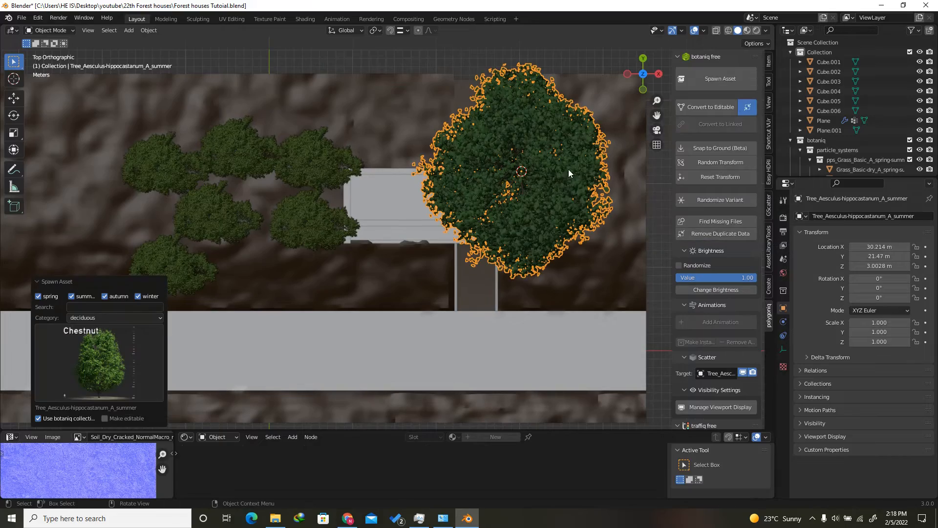
{"action": "left_click_drag", "start_coordinate": [640, 80], "coordinate": [596, 376]}
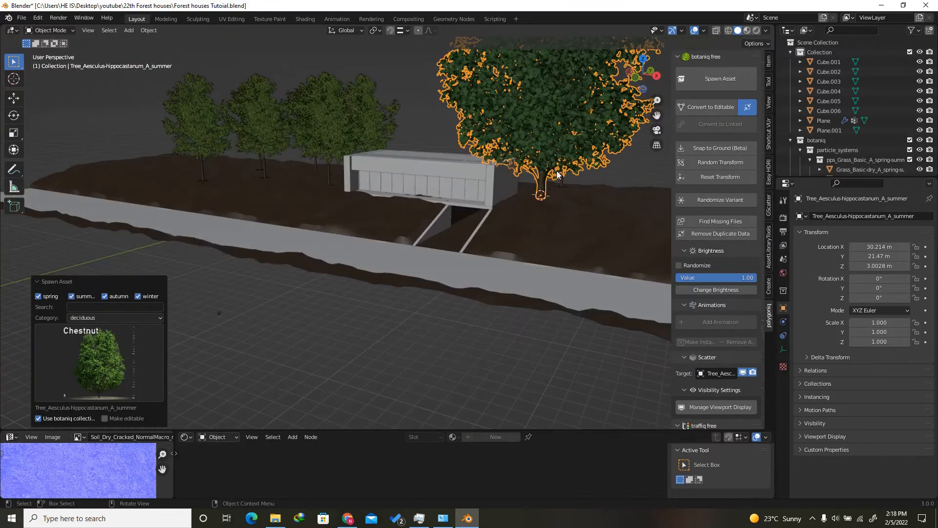
{"action": "scroll", "coordinate": [618, 137], "scroll_direction": "up", "scroll_amount": 4}
{"action": "key", "text": "s"}
{"action": "left_click", "coordinate": [535, 254]}
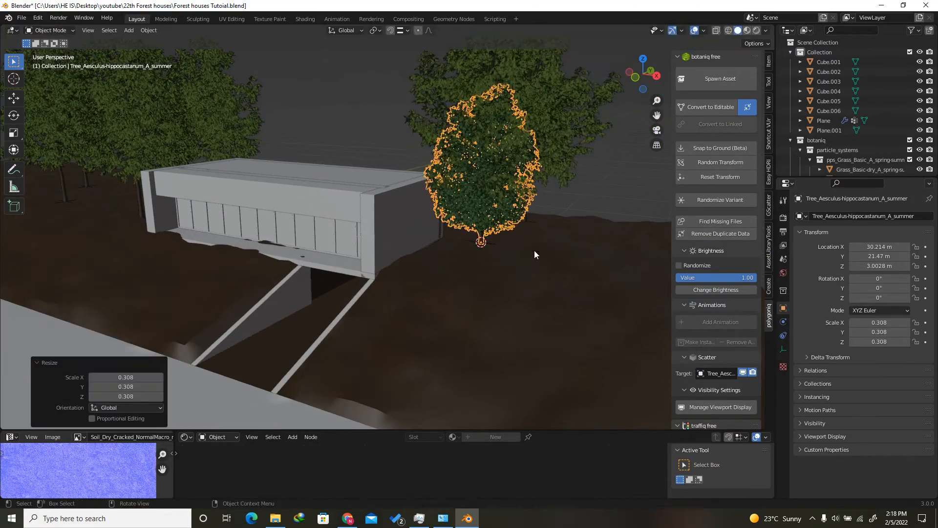
In top view, move the Chestnut tree behind the house and duplicate it once farther left and back
{"action": "left_click", "coordinate": [641, 59]}
{"action": "key", "text": "g"}
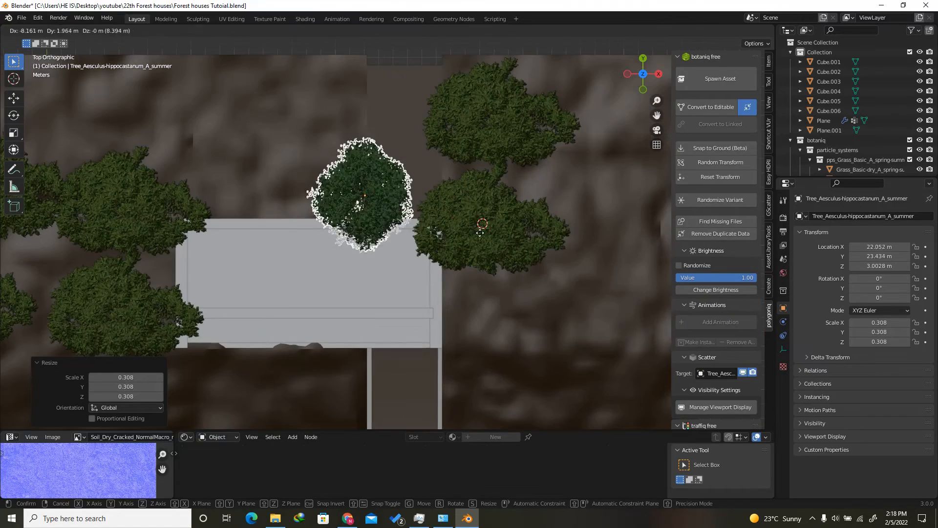
{"action": "left_click", "coordinate": [355, 186]}
{"action": "scroll", "coordinate": [355, 186], "scroll_direction": "down", "scroll_amount": 2}
{"action": "key", "text": "shift+d"}
{"action": "left_click", "coordinate": [356, 151]}
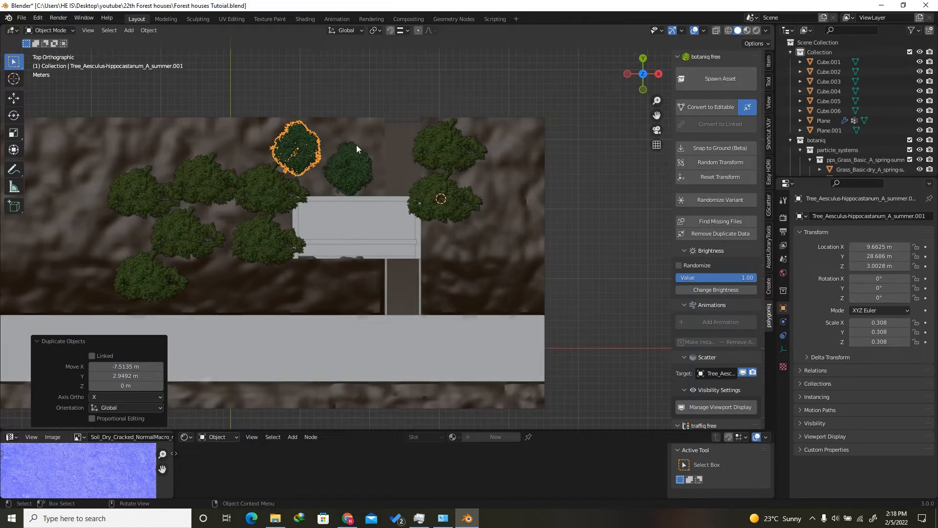
Duplicate the Black Locust tree at the back right and place the copy behind the right end of the house
{"action": "scroll", "coordinate": [507, 156], "scroll_direction": "up", "scroll_amount": 2}
{"action": "left_click", "coordinate": [506, 156]}
{"action": "key", "text": "shift+d"}
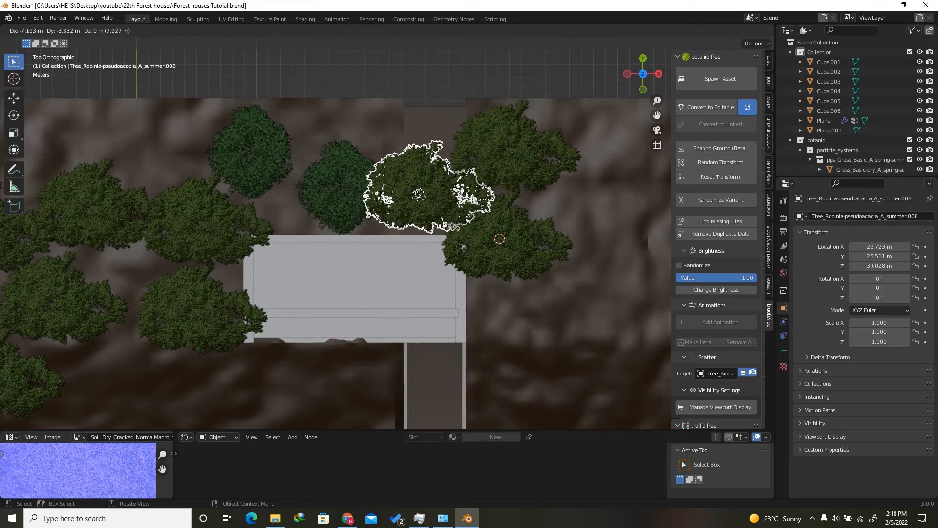
{"action": "left_click", "coordinate": [358, 187]}
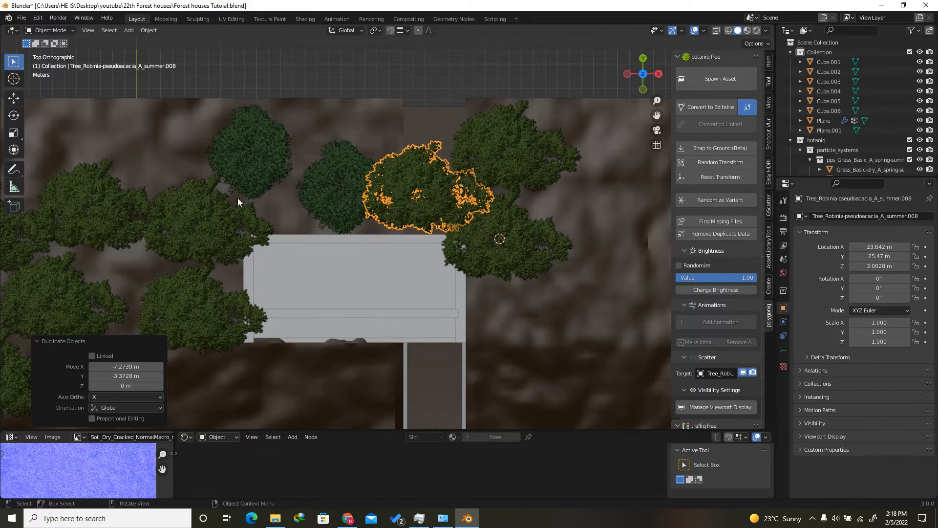
Duplicate a Chestnut tree into the gap among the trees left of the house and enlarge it by about 1.209
{"action": "left_click", "coordinate": [250, 165]}
{"action": "key", "text": "shift+d"}
{"action": "left_click", "coordinate": [121, 286]}
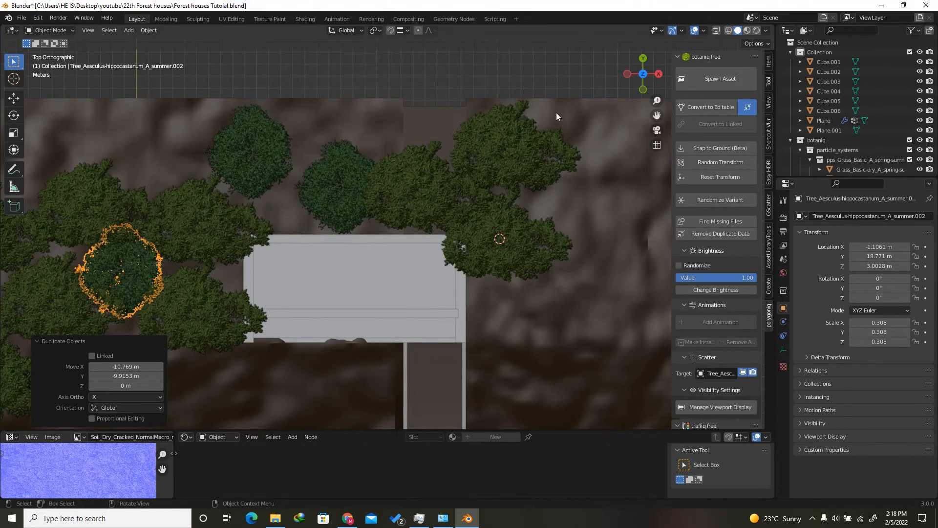
{"action": "left_click_drag", "start_coordinate": [643, 73], "coordinate": [318, 155]}
{"action": "key", "text": "s"}
{"action": "left_click", "coordinate": [339, 128]}
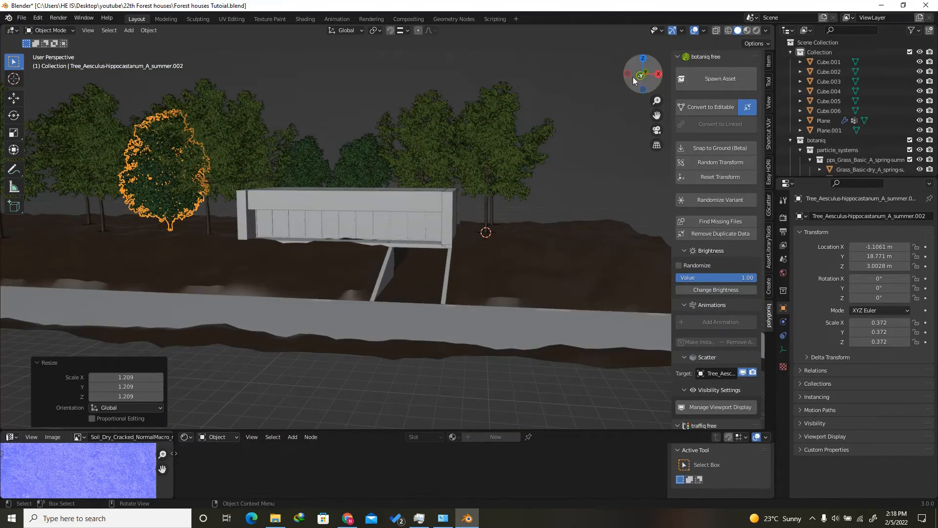
Apply botaniq's Random Transform to the trees around the house, one after another, starting with the Black Locusts on the right
{"action": "left_click_drag", "start_coordinate": [632, 78], "coordinate": [617, 93]}
{"action": "left_click", "coordinate": [486, 154]}
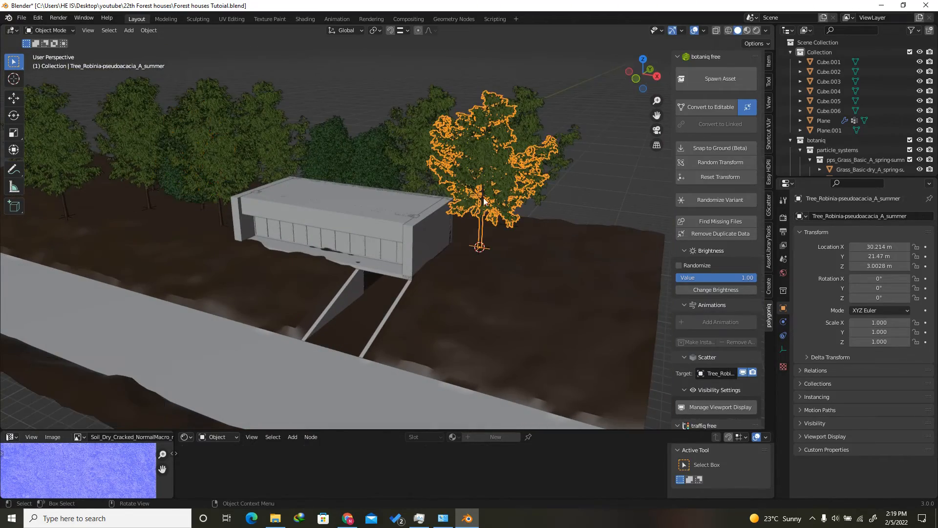
{"action": "left_click", "coordinate": [713, 160]}
{"action": "left_click_drag", "start_coordinate": [654, 93], "coordinate": [605, 98]}
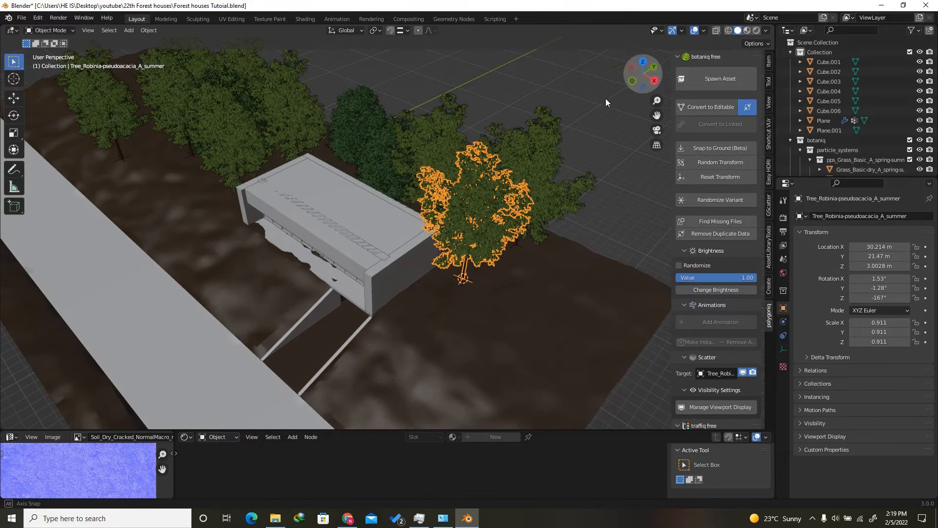
{"action": "left_click", "coordinate": [544, 139]}
{"action": "left_click", "coordinate": [708, 162]}
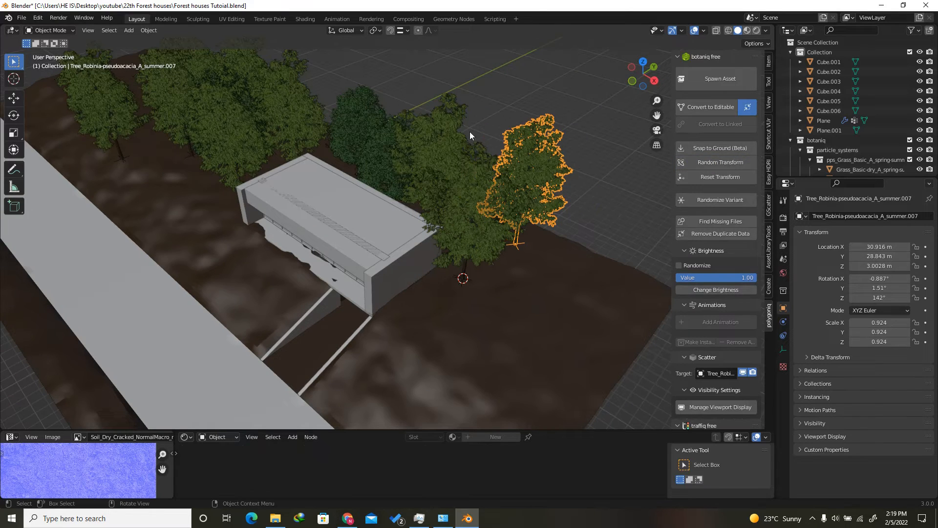
{"action": "left_click", "coordinate": [470, 131]}
{"action": "left_click", "coordinate": [723, 163]}
{"action": "left_click_drag", "start_coordinate": [640, 68], "coordinate": [265, 138]}
{"action": "left_click", "coordinate": [213, 160]}
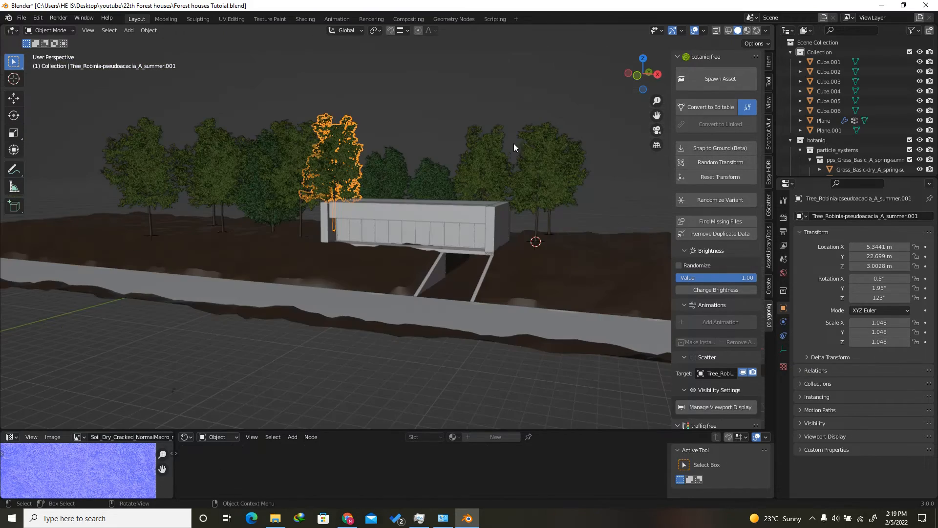
Resize Black Locust trees left of the house, scaling the middle one by about 0.76 and the leftmost by about 1.01
{"action": "key", "text": "s"}
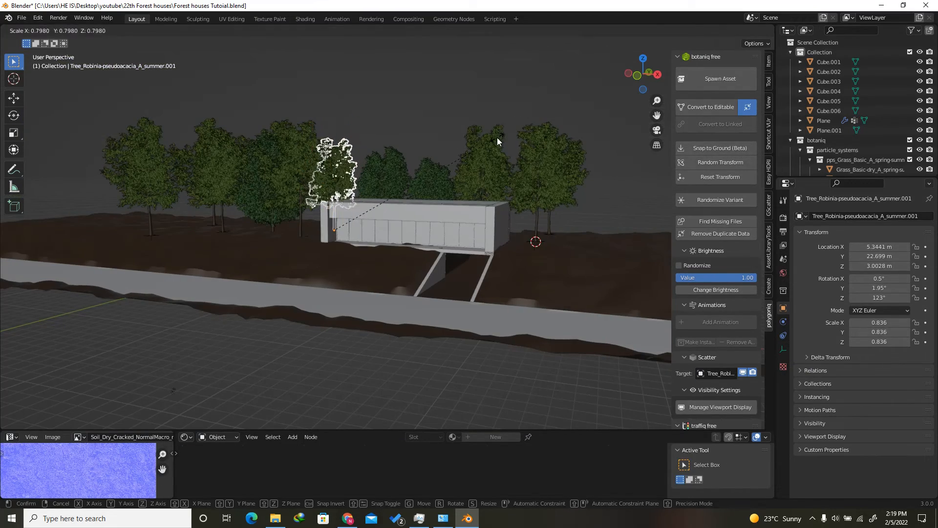
{"action": "left_click", "coordinate": [342, 141]}
{"action": "left_click", "coordinate": [223, 176]}
{"action": "key", "text": "s"}
{"action": "left_click", "coordinate": [221, 183]}
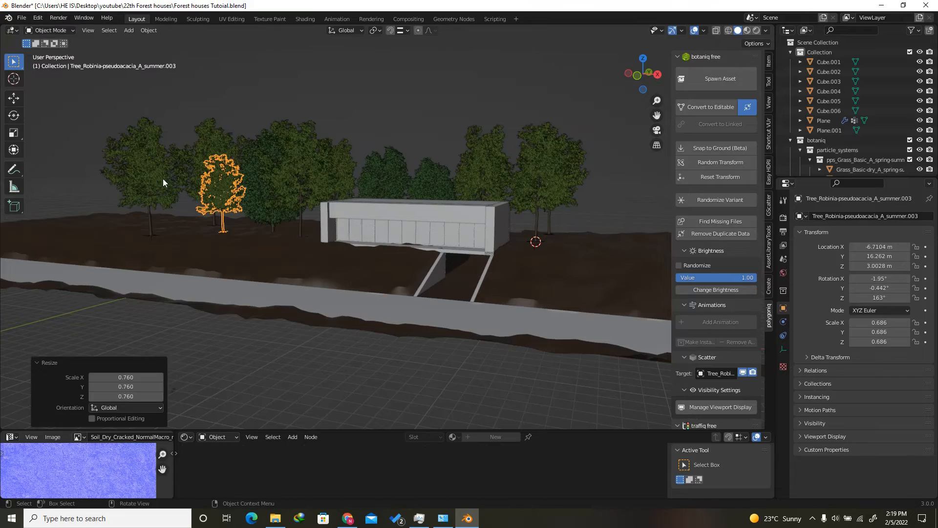
{"action": "left_click", "coordinate": [159, 174]}
{"action": "key", "text": "s"}
{"action": "left_click", "coordinate": [158, 171]}
Snap the Black Locust beside the house's left end and the leftmost Black Locust to the ground
{"action": "left_click_drag", "start_coordinate": [647, 73], "coordinate": [661, 101]}
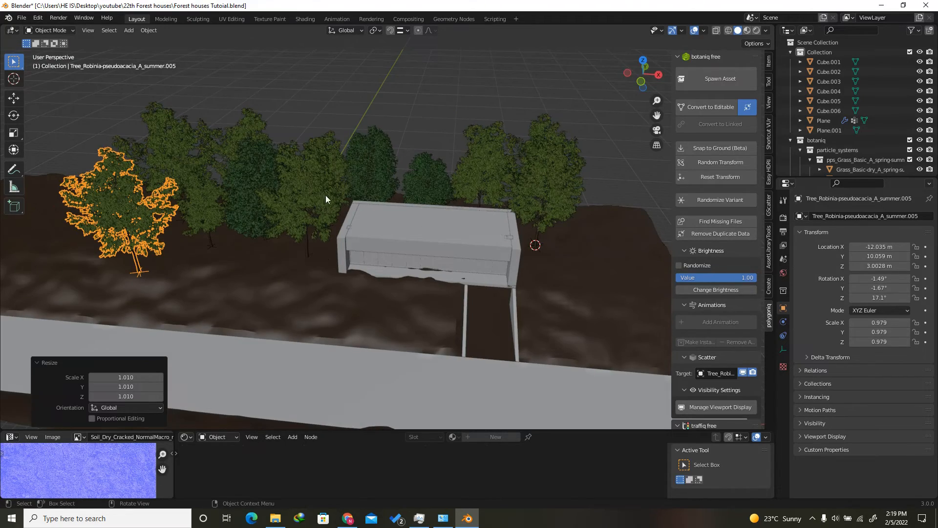
{"action": "left_click_drag", "start_coordinate": [650, 60], "coordinate": [462, 113]}
{"action": "scroll", "coordinate": [335, 213], "scroll_direction": "up", "scroll_amount": 5}
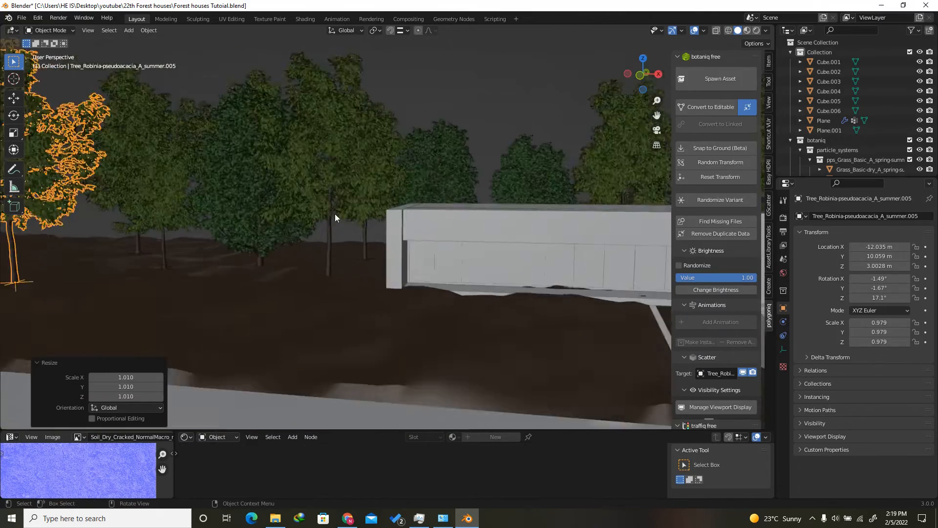
{"action": "left_click", "coordinate": [324, 195]}
{"action": "left_click_drag", "start_coordinate": [633, 80], "coordinate": [618, 89]}
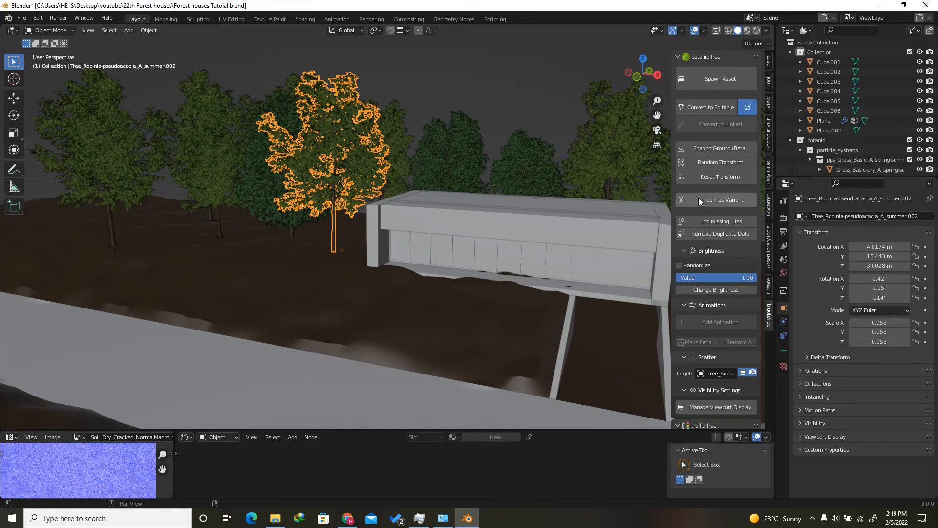
{"action": "left_click", "coordinate": [711, 148]}
{"action": "left_click_drag", "start_coordinate": [128, 184], "coordinate": [153, 193]}
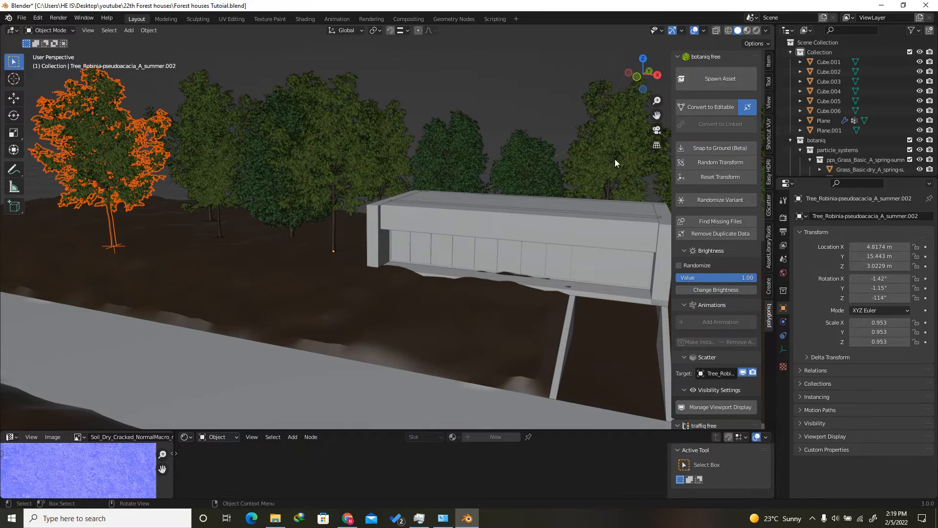
{"action": "left_click", "coordinate": [717, 150]}
Examine how the trunks of the trees to the right of and behind the house meet the terrain
{"action": "scroll", "coordinate": [222, 200], "scroll_direction": "down", "scroll_amount": 4}
{"action": "scroll", "coordinate": [413, 205], "scroll_direction": "up", "scroll_amount": 4}
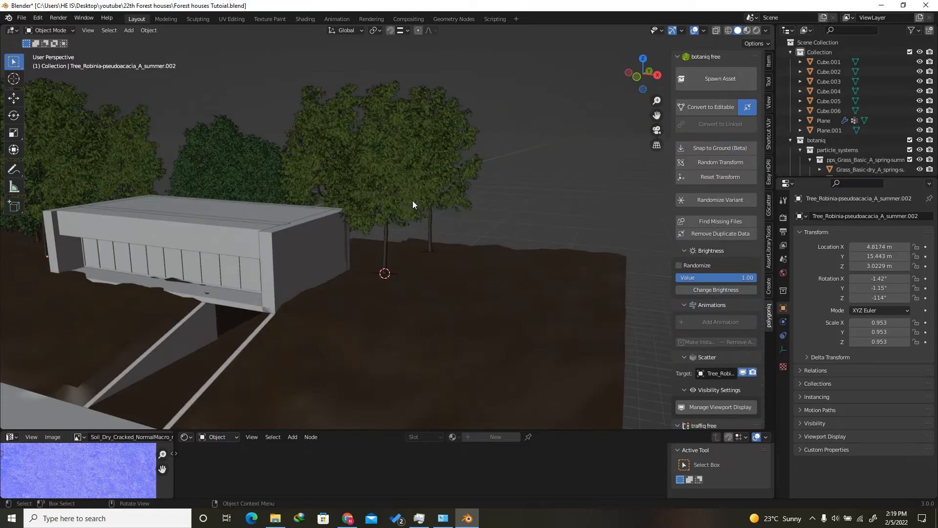
{"action": "middle_click_drag", "start_coordinate": [597, 63], "coordinate": [533, 210]}
{"action": "scroll", "coordinate": [308, 213], "scroll_direction": "up", "scroll_amount": 4}
{"action": "left_click", "coordinate": [288, 212]}
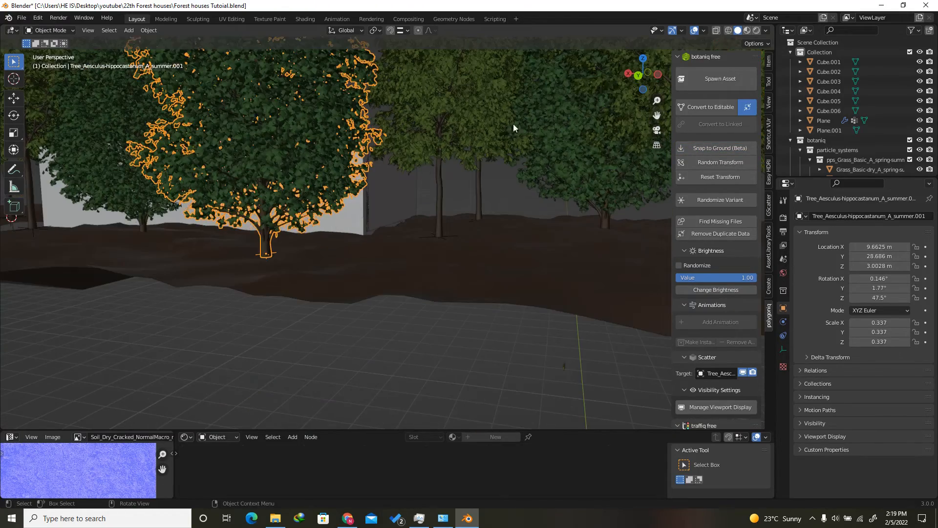
{"action": "middle_click_drag", "start_coordinate": [645, 74], "coordinate": [436, 81]}
{"action": "scroll", "coordinate": [435, 80], "scroll_direction": "down", "scroll_amount": 5}
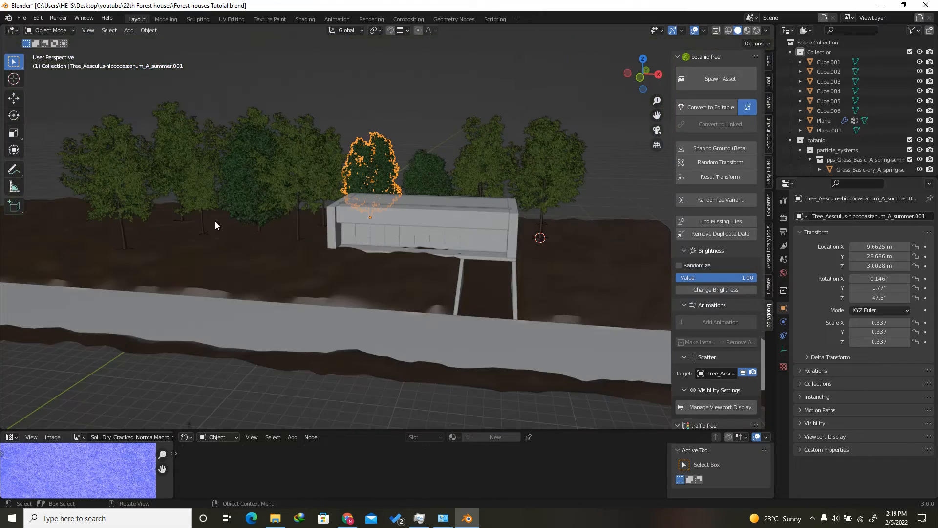
Place the 3D cursor on the road in front of the house and add a camera there
{"action": "left_click_drag", "start_coordinate": [646, 79], "coordinate": [621, 98]}
{"action": "scroll", "coordinate": [360, 220], "scroll_direction": "down", "scroll_amount": 1}
{"action": "scroll", "coordinate": [508, 210], "scroll_direction": "up", "scroll_amount": 1}
{"action": "middle_click_drag", "start_coordinate": [417, 415], "coordinate": [413, 324], "text": "shift"}
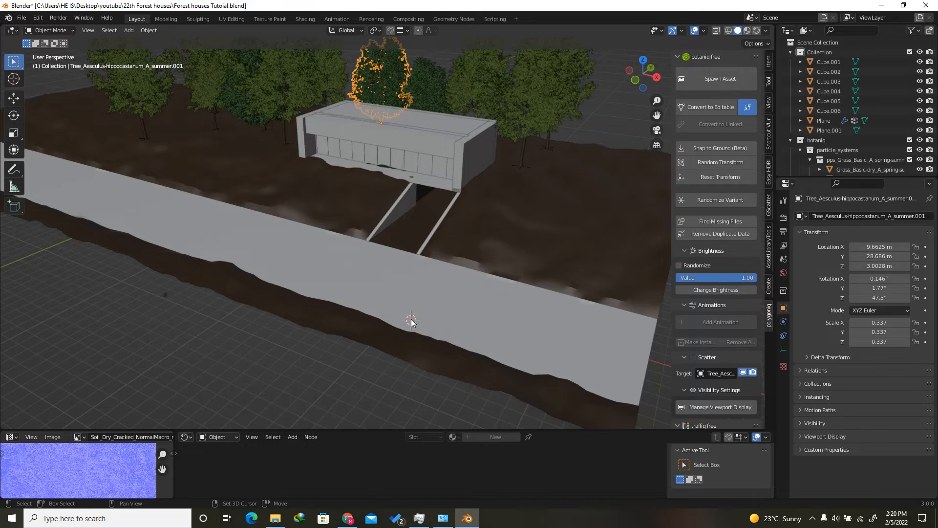
{"action": "key", "text": "shift+a"}
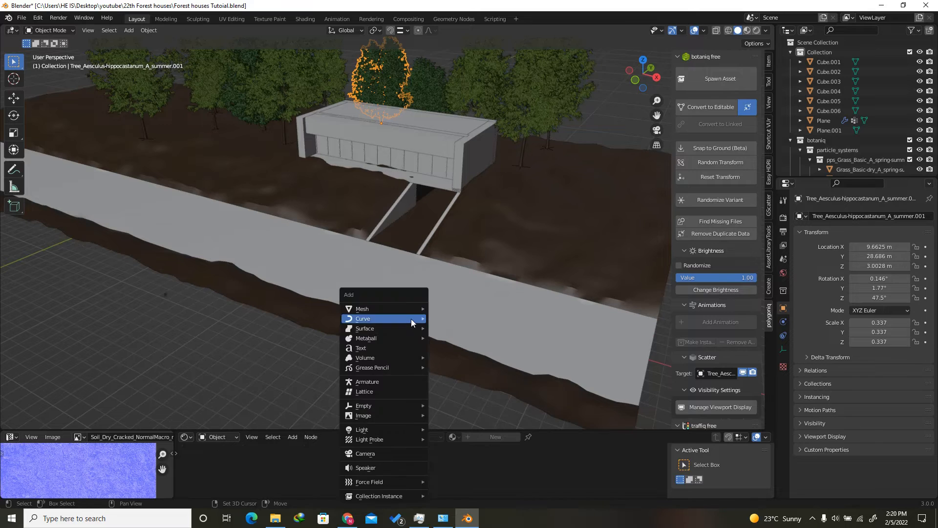
{"action": "left_click", "coordinate": [379, 453]}
{"action": "scroll", "coordinate": [372, 295], "scroll_direction": "up", "scroll_amount": 1}
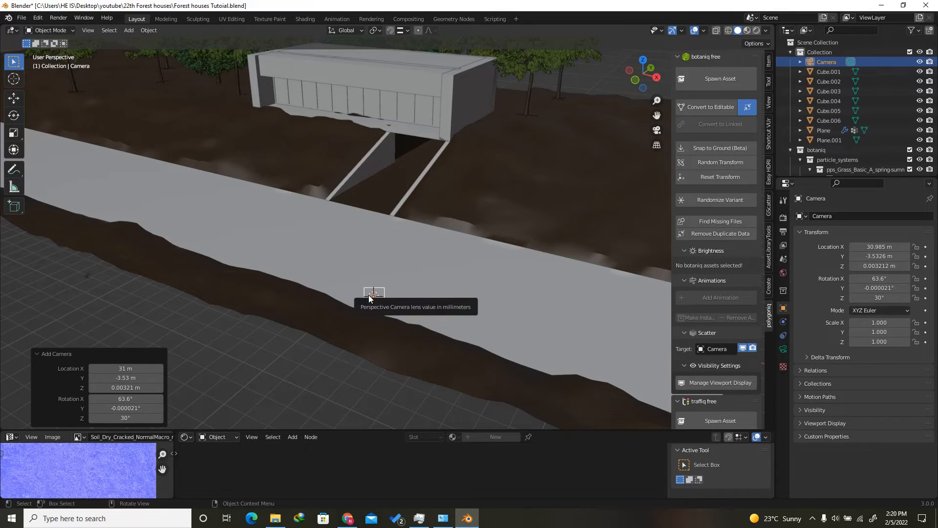
Look through the camera and walk it back and up to about X 40.4, Y -17, Z 4.2 m, framing the house beyond the road
{"action": "key", "text": "KP_0"}
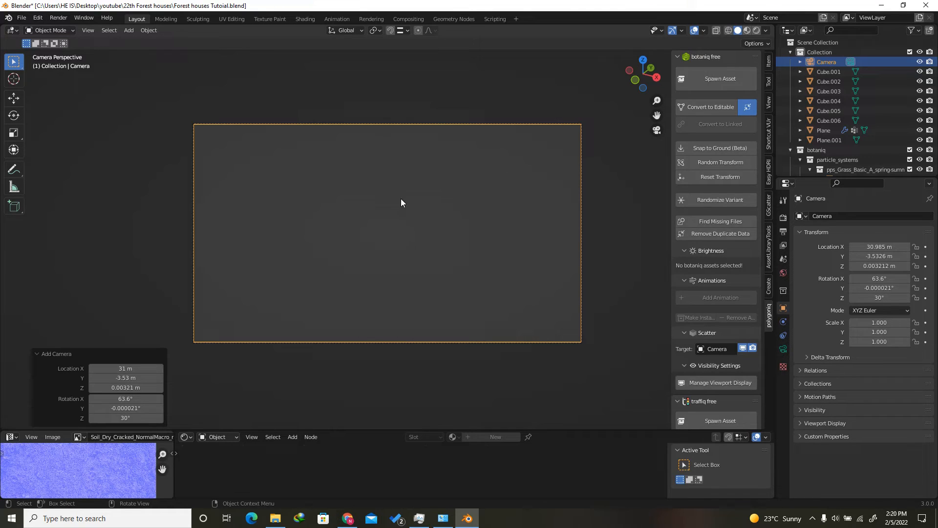
{"action": "left_click", "coordinate": [89, 31]}
{"action": "mouse_move", "coordinate": [118, 153]}
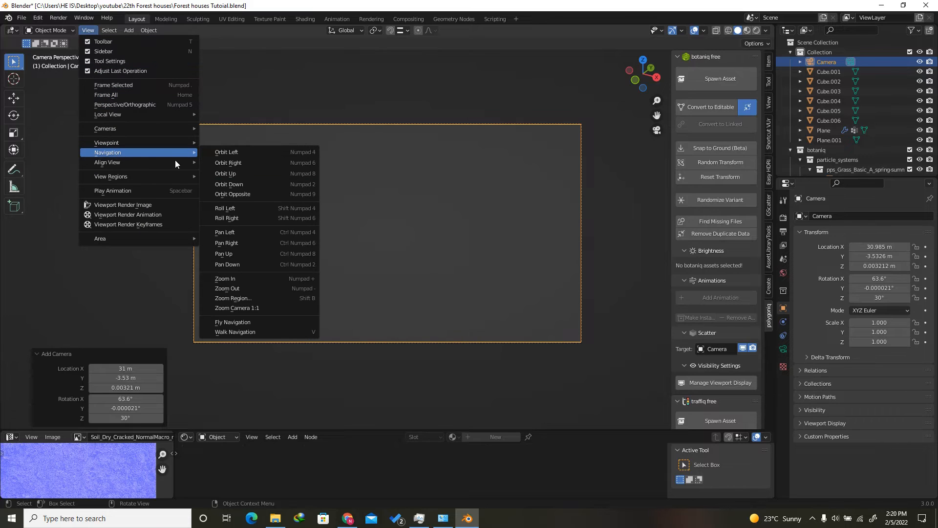
{"action": "left_click", "coordinate": [254, 331]}
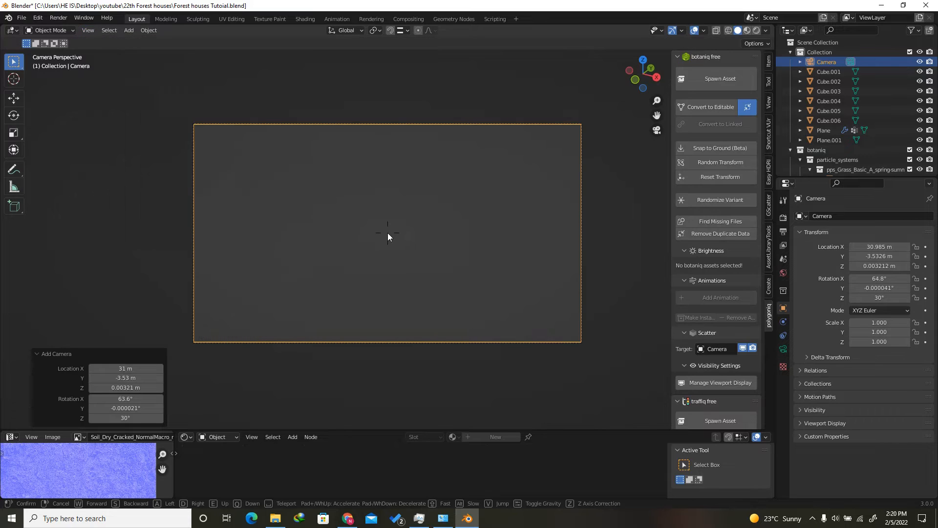
{"action": "key", "text": "e"}
{"action": "key", "text": "s"}
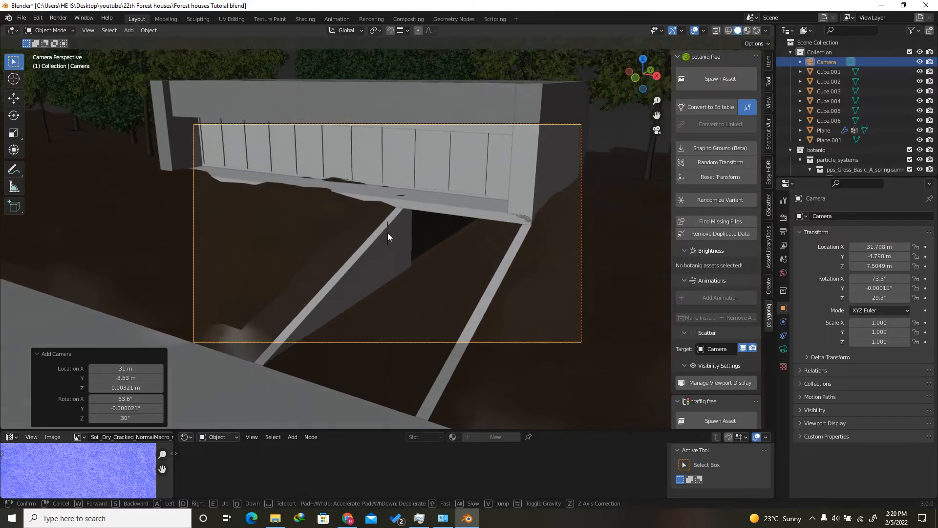
{"action": "key", "text": "s"}
{"action": "key", "text": "e"}
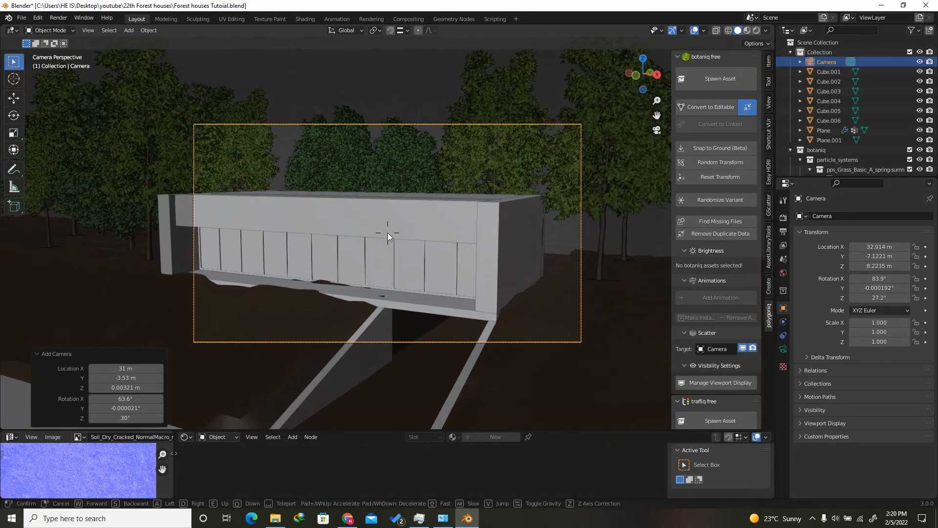
{"action": "key", "text": "q"}
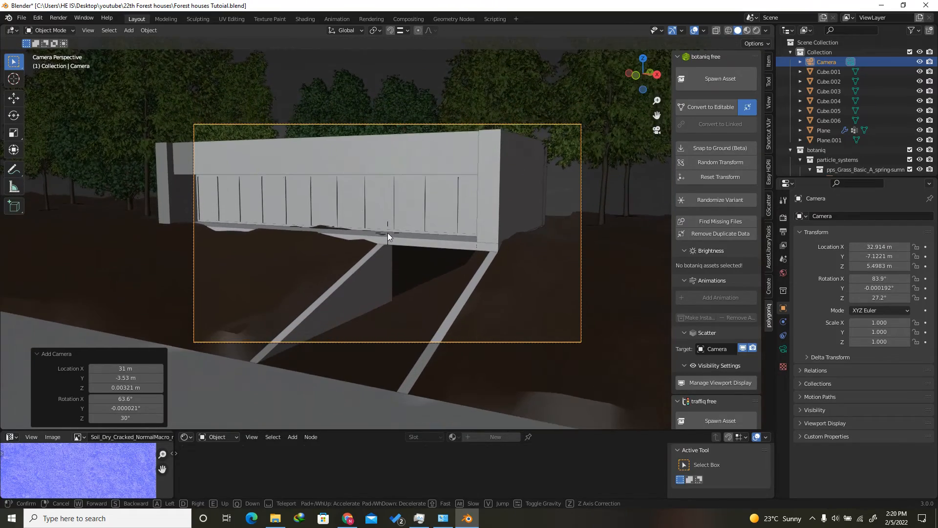
{"action": "key", "text": "s"}
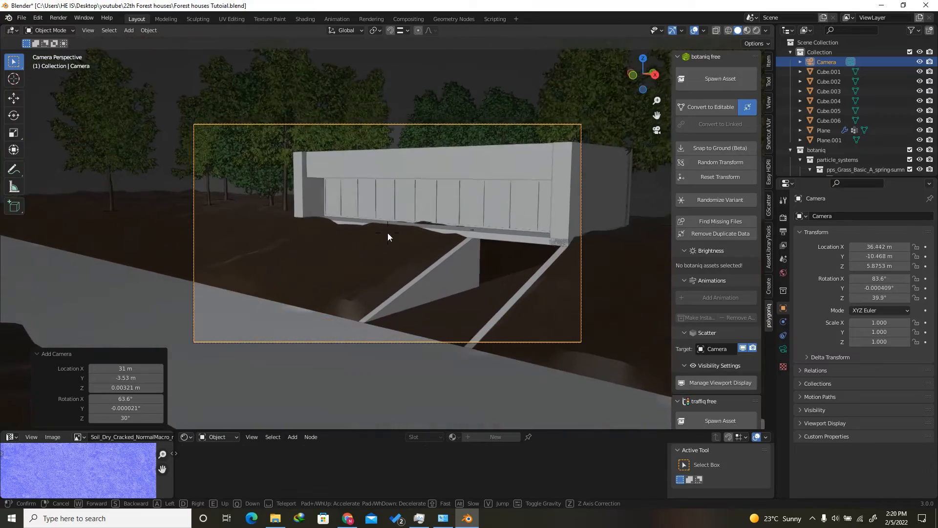
{"action": "key", "text": "s"}
{"action": "key", "text": "q"}
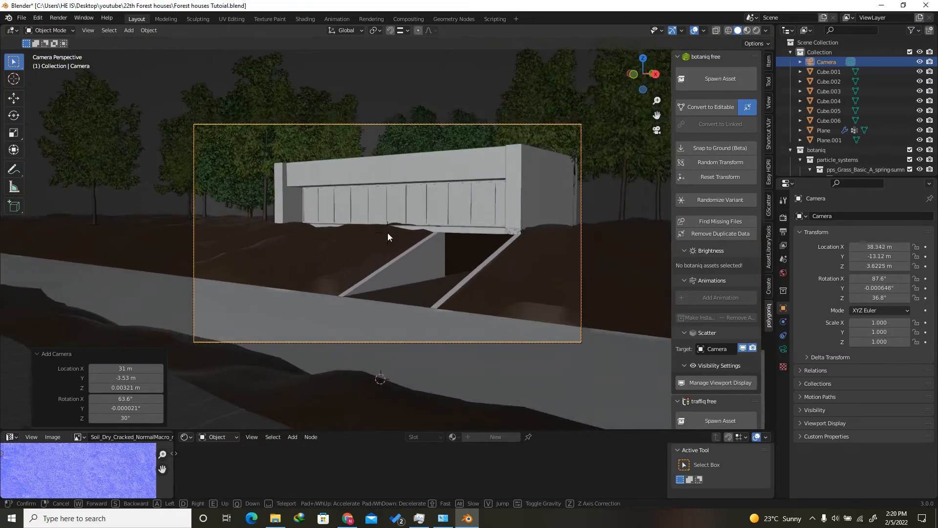
{"action": "key", "text": "s"}
{"action": "left_click", "coordinate": [388, 232]}
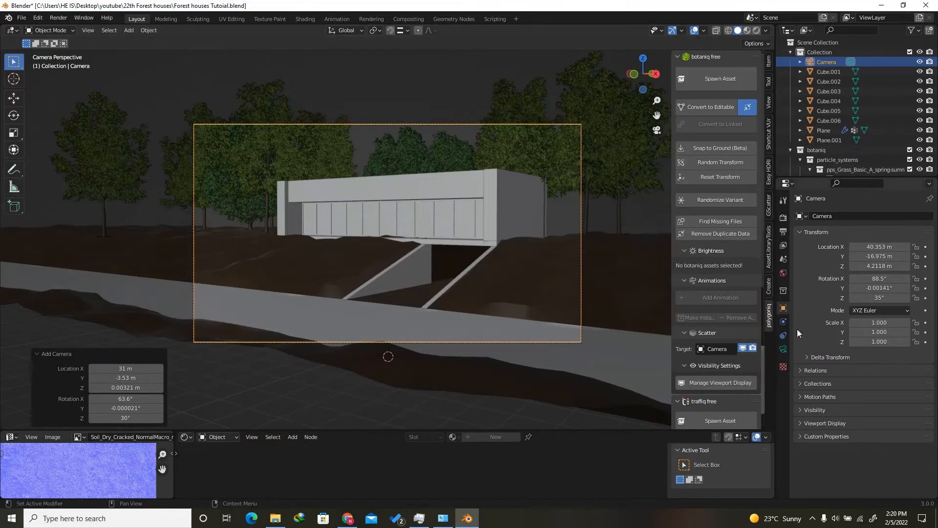
Set the horizontal output resolution to 1080 px for a square frame
{"action": "left_click", "coordinate": [783, 217]}
{"action": "left_click", "coordinate": [783, 233]}
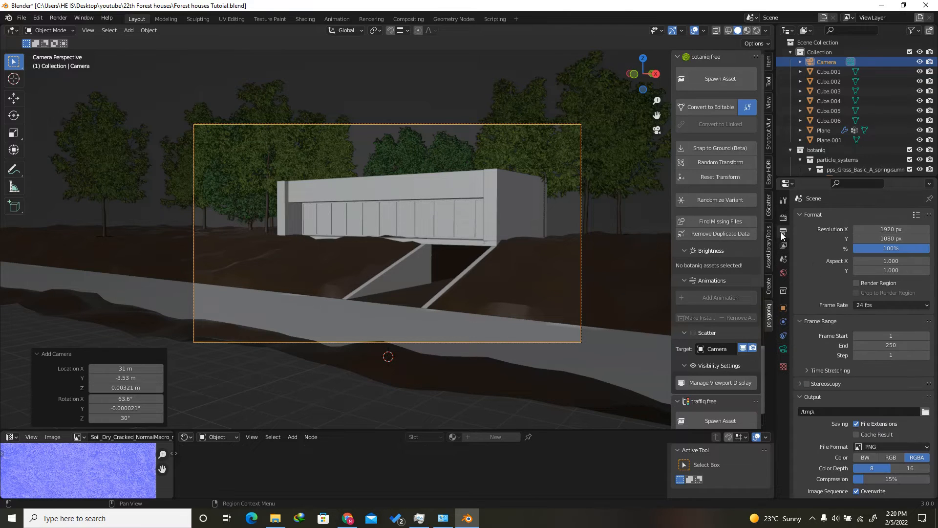
{"action": "double_click", "coordinate": [921, 230]}
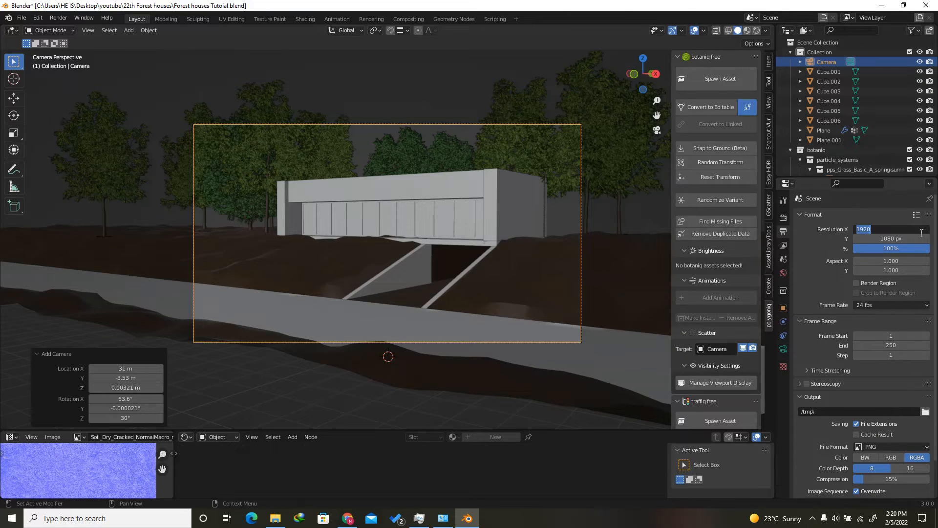
{"action": "type", "text": "1080"}
{"action": "key", "text": "Return"}
Reposition the camera with Walk Navigation to frame the house, ramp and road in the square format
{"action": "scroll", "coordinate": [136, 268], "scroll_direction": "down", "scroll_amount": 1}
{"action": "key", "text": "shift+grave"}
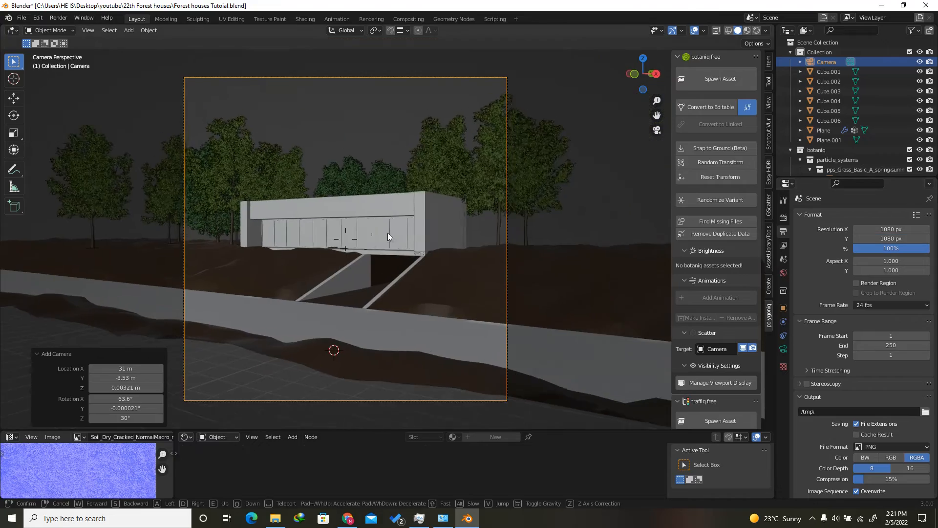
{"action": "key", "text": "w"}
{"action": "key", "text": "d"}
{"action": "key", "text": "q"}
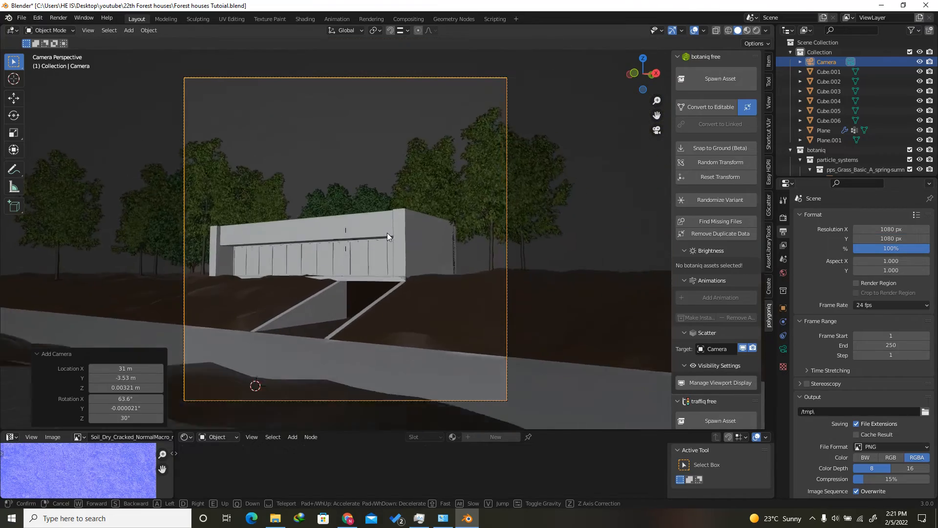
{"action": "key", "text": "d"}
{"action": "key", "text": "d"}
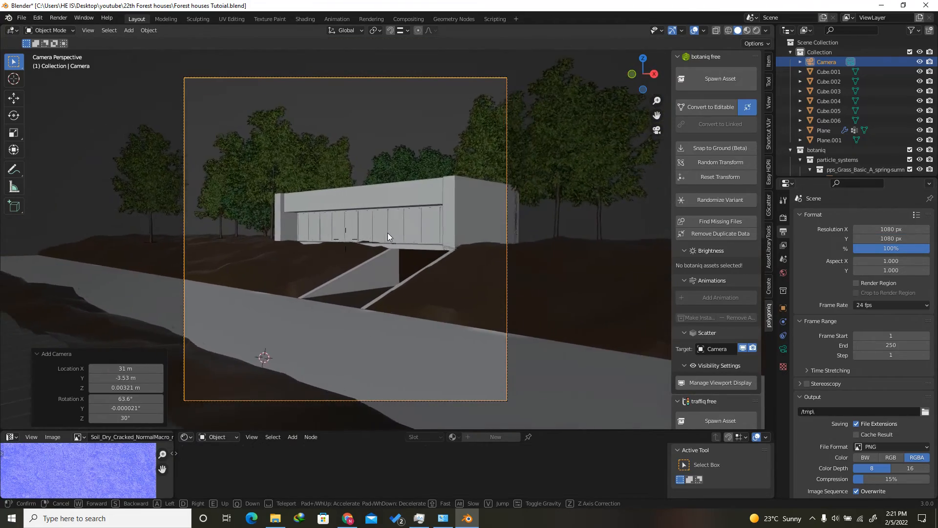
{"action": "key", "text": "a"}
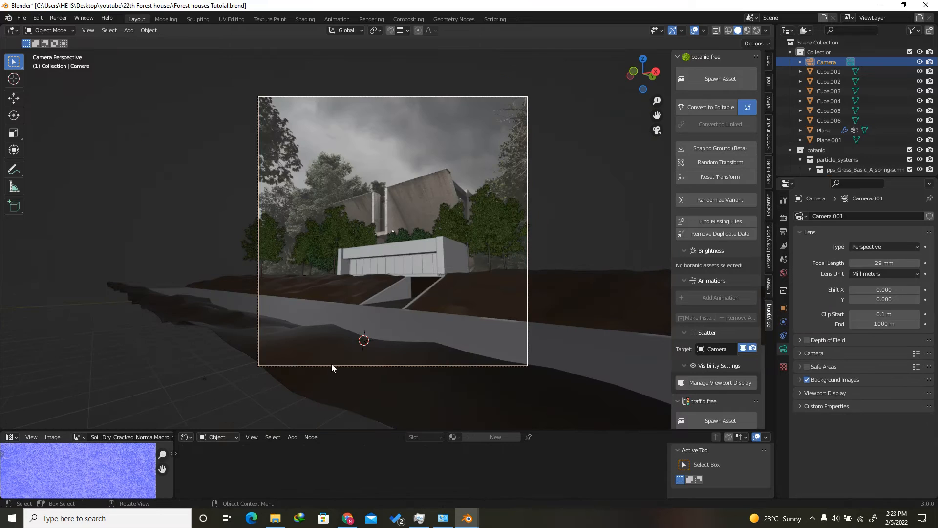
Show the terrain's grass particle system in the viewport, hide the viewport overlays and save the file
{"action": "left_click", "coordinate": [331, 365]}
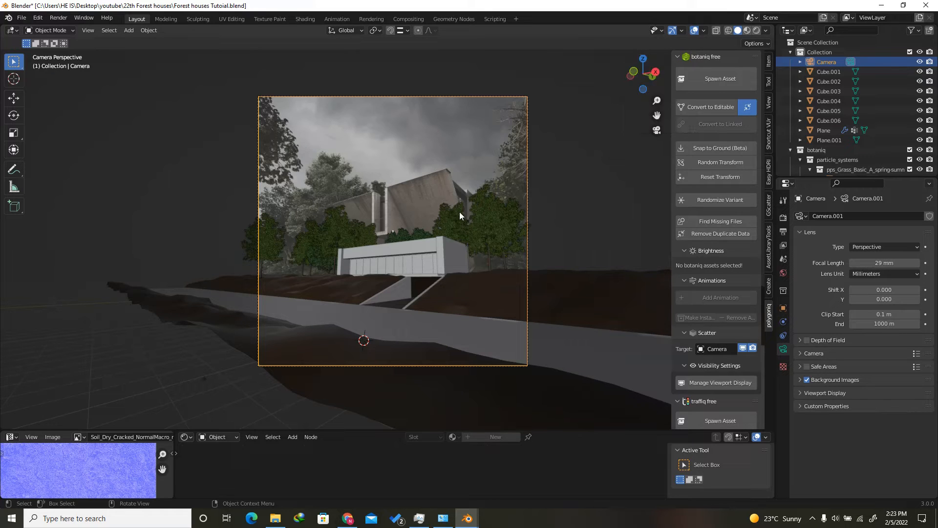
{"action": "left_click", "coordinate": [487, 299]}
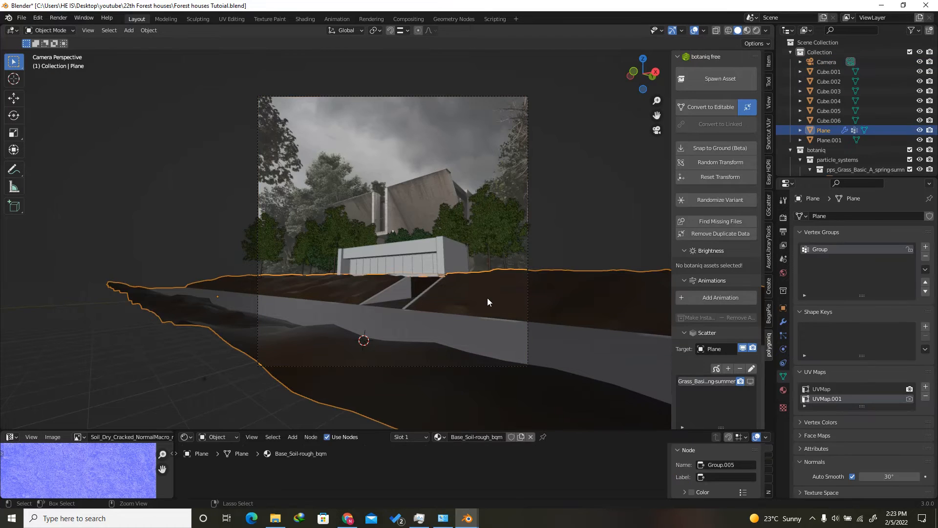
{"action": "key", "text": "ctrl+s"}
{"action": "left_click", "coordinate": [784, 335]}
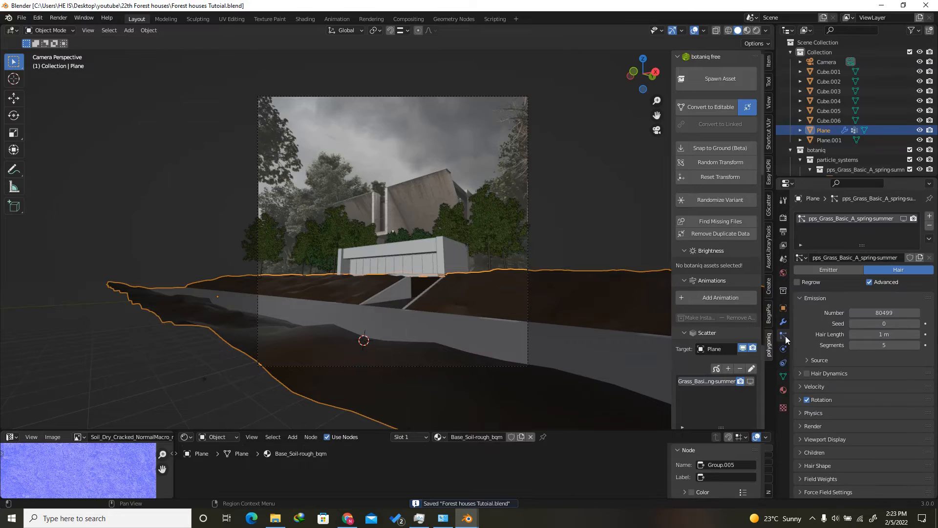
{"action": "left_click", "coordinate": [903, 218]}
{"action": "left_click", "coordinate": [694, 31]}
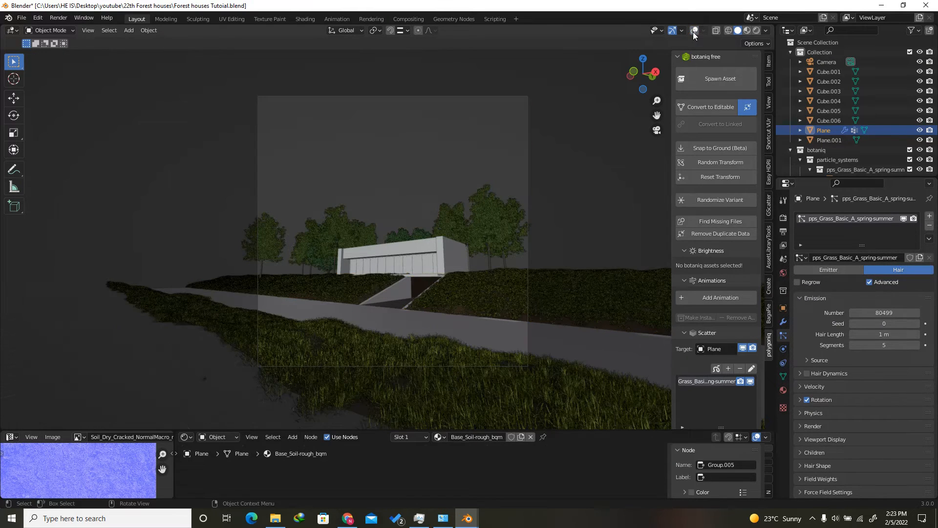
{"action": "key", "text": "ctrl+s"}
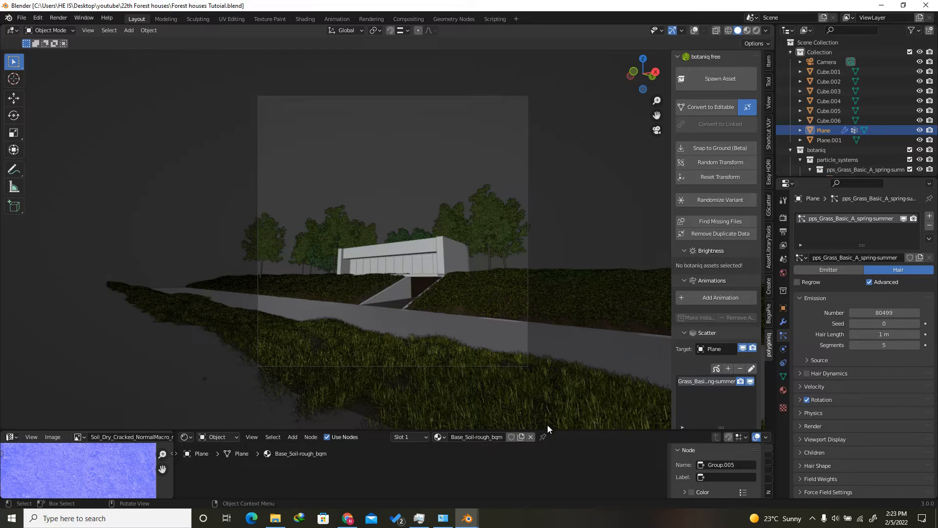
Turn the image editor into a Shader Editor showing the World nodes, and enlarge it for working on them
{"action": "left_click_drag", "start_coordinate": [549, 430], "coordinate": [544, 315]}
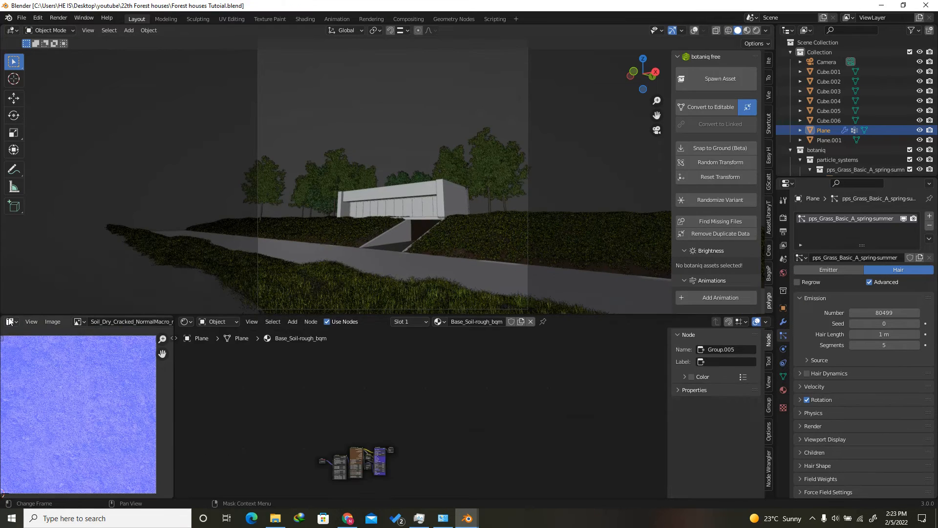
{"action": "left_click", "coordinate": [11, 321]}
{"action": "left_click", "coordinate": [31, 413]}
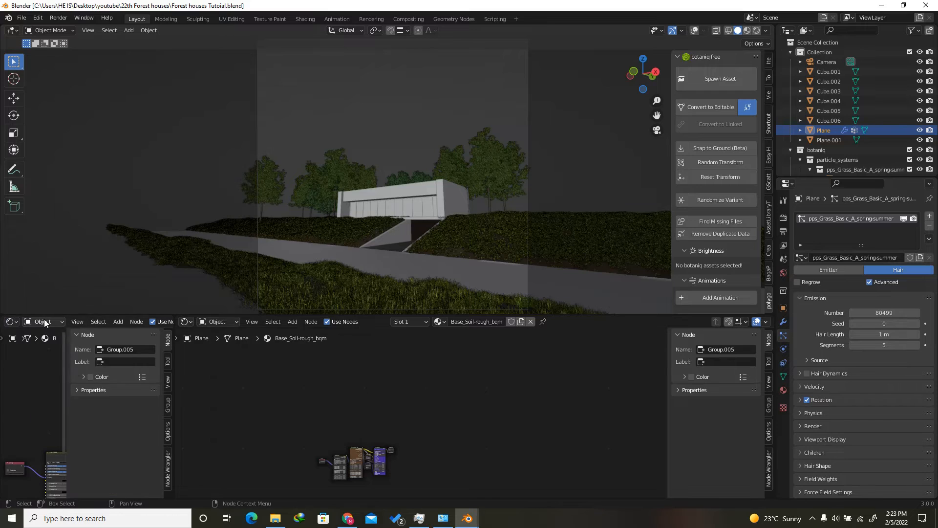
{"action": "left_click", "coordinate": [44, 321]}
{"action": "left_click", "coordinate": [42, 343]}
{"action": "left_click_drag", "start_coordinate": [177, 416], "coordinate": [518, 415]}
{"action": "scroll", "coordinate": [340, 373], "scroll_direction": "up", "scroll_amount": 5}
{"action": "scroll", "coordinate": [397, 430], "scroll_direction": "up", "scroll_amount": 5}
{"action": "scroll", "coordinate": [362, 413], "scroll_direction": "up", "scroll_amount": 5}
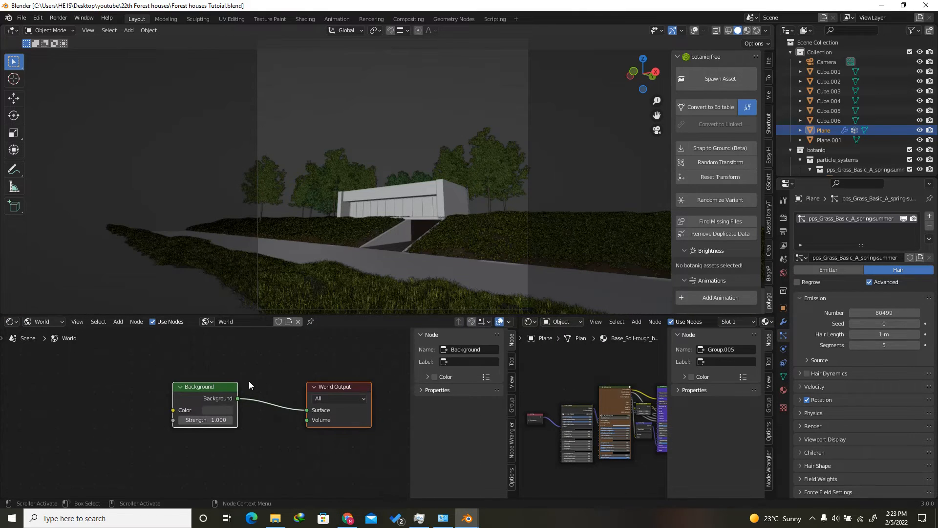
Add an Environment Texture node with abandoned_waterworks_4k.exr and connect its color to the world Background node's color
{"action": "left_click", "coordinate": [250, 380]}
{"action": "scroll", "coordinate": [318, 395], "scroll_direction": "down", "scroll_amount": 5}
{"action": "scroll", "coordinate": [158, 405], "scroll_direction": "up", "scroll_amount": 1}
{"action": "key", "text": "shift+a"}
{"action": "left_click", "coordinate": [124, 399]}
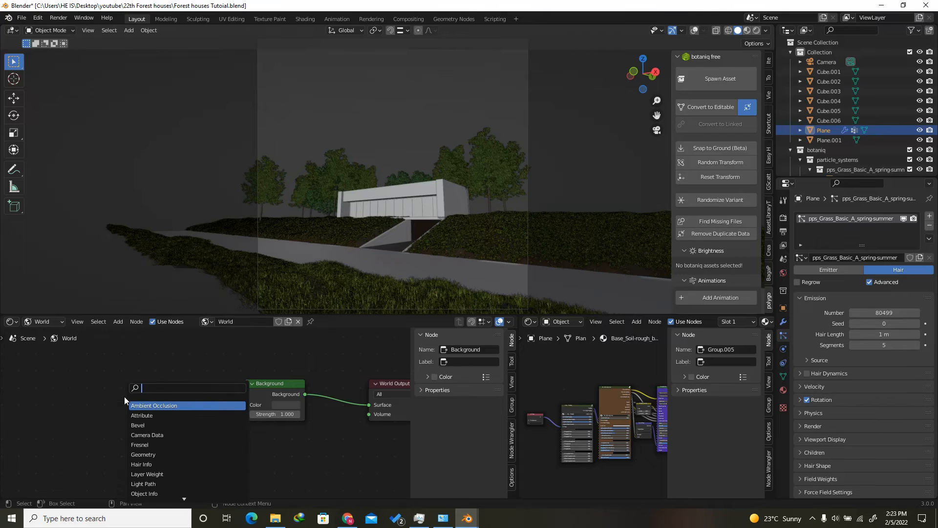
{"action": "type", "text": "en"}
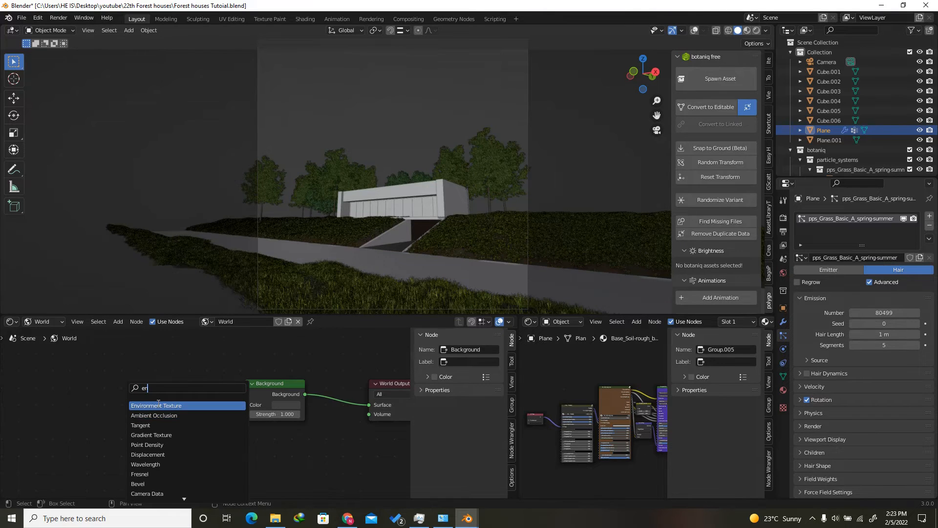
{"action": "left_click", "coordinate": [159, 405]}
{"action": "left_click", "coordinate": [98, 385]}
{"action": "left_click_drag", "start_coordinate": [166, 392], "coordinate": [241, 409]}
{"action": "left_click", "coordinate": [242, 405]}
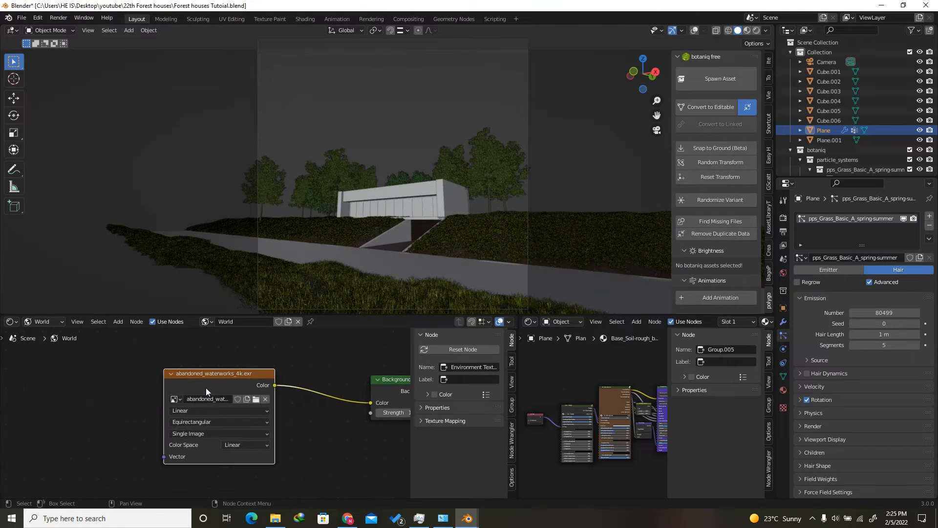
Add Mapping and Texture Coordinate nodes to the environment texture and space them away from it
{"action": "key", "text": "ctrl+t"}
{"action": "scroll", "coordinate": [318, 389], "scroll_direction": "down", "scroll_amount": 3}
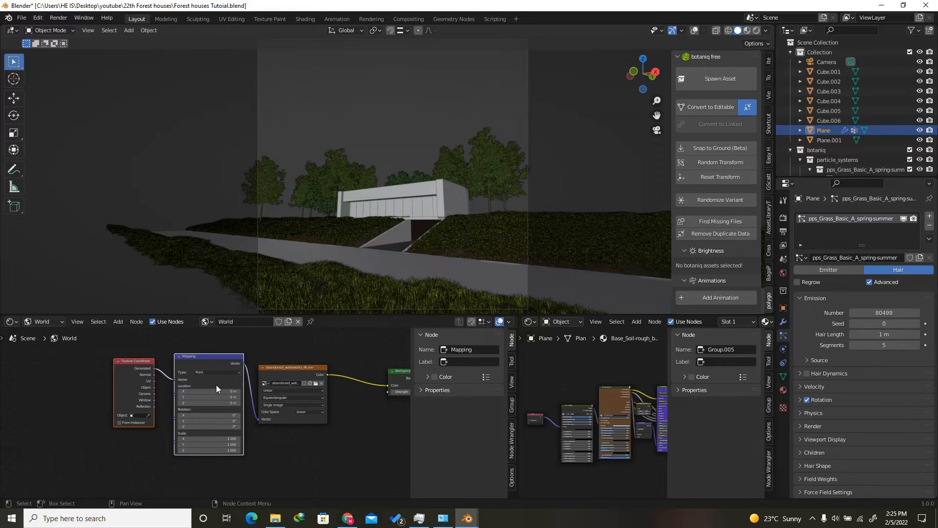
{"action": "left_click_drag", "start_coordinate": [216, 385], "coordinate": [188, 392]}
{"action": "scroll", "coordinate": [189, 376], "scroll_direction": "up", "scroll_amount": 2}
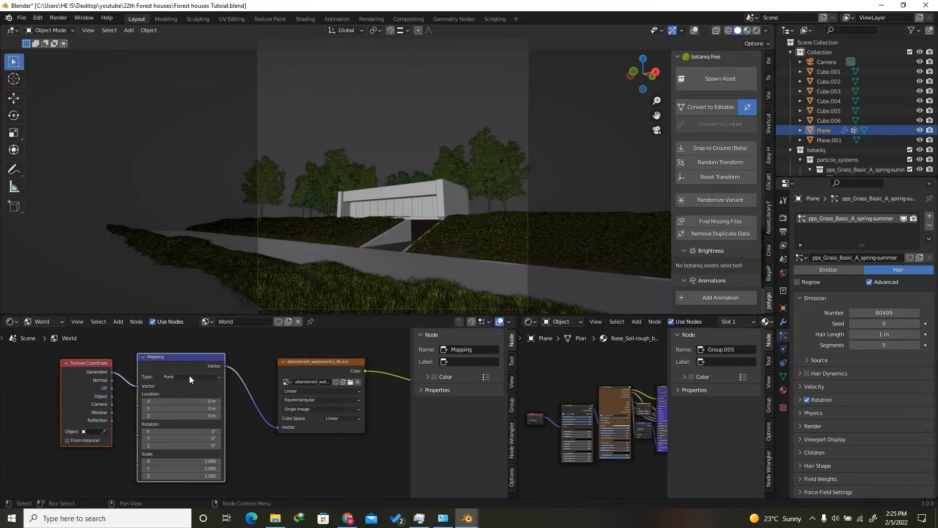
{"action": "left_click_drag", "start_coordinate": [183, 367], "coordinate": [177, 366]}
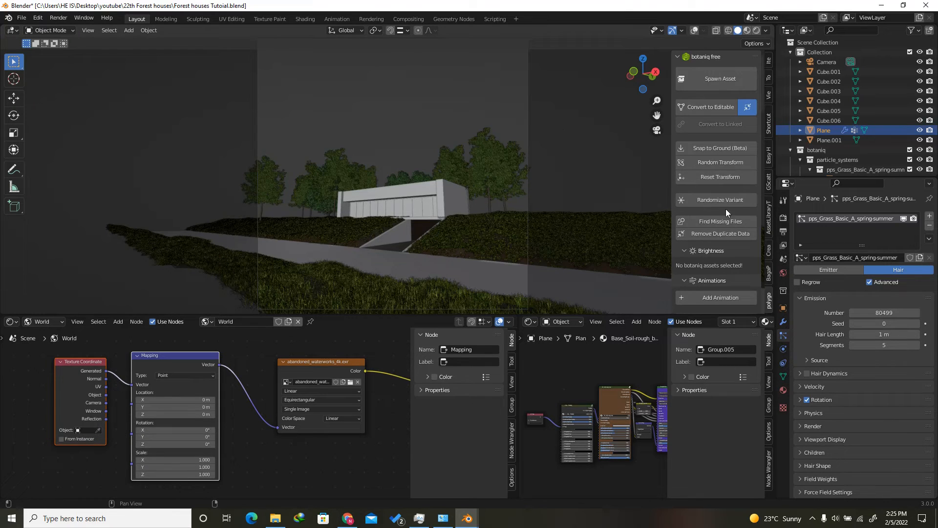
Enlarge the 3D viewport again, and set the render engine to Cycles with GPU Compute as the device
{"action": "left_click_drag", "start_coordinate": [555, 315], "coordinate": [557, 421]}
{"action": "left_click", "coordinate": [784, 216]}
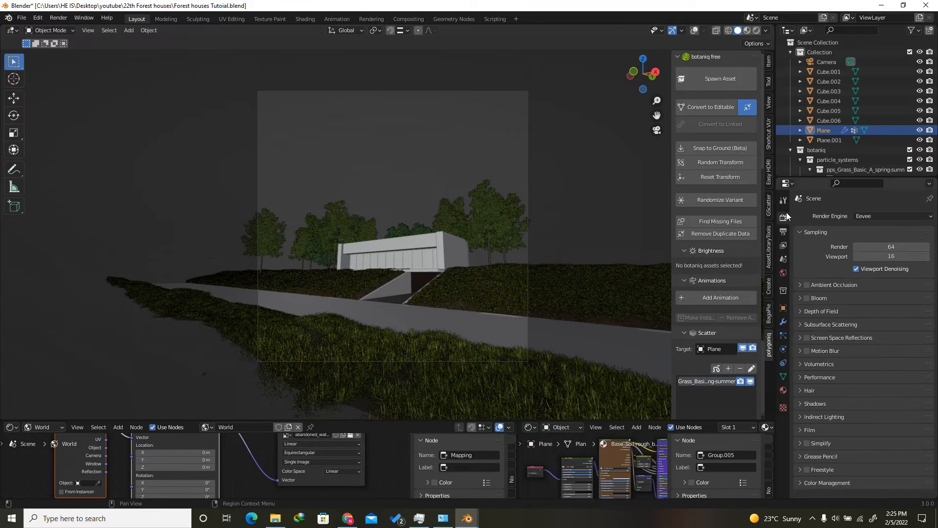
{"action": "left_click", "coordinate": [897, 216]}
{"action": "left_click", "coordinate": [876, 248]}
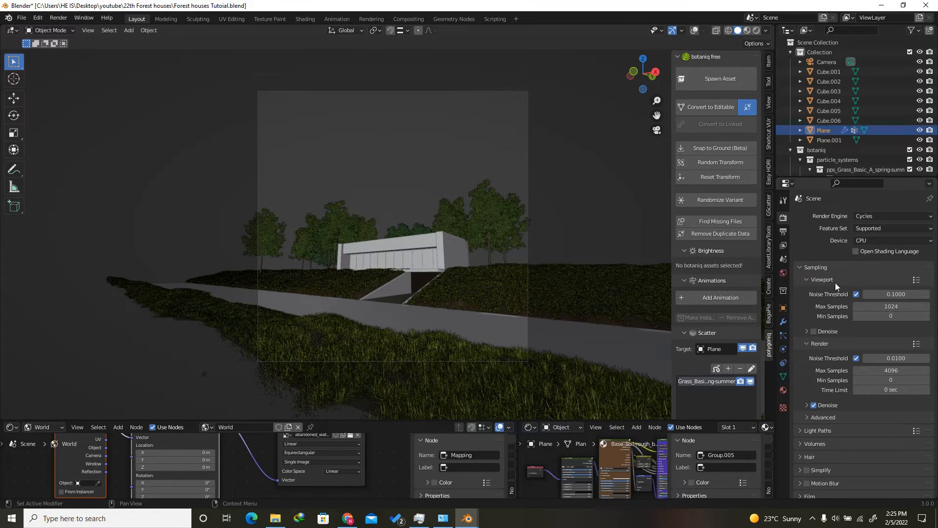
{"action": "left_click", "coordinate": [869, 240]}
{"action": "left_click", "coordinate": [878, 262]}
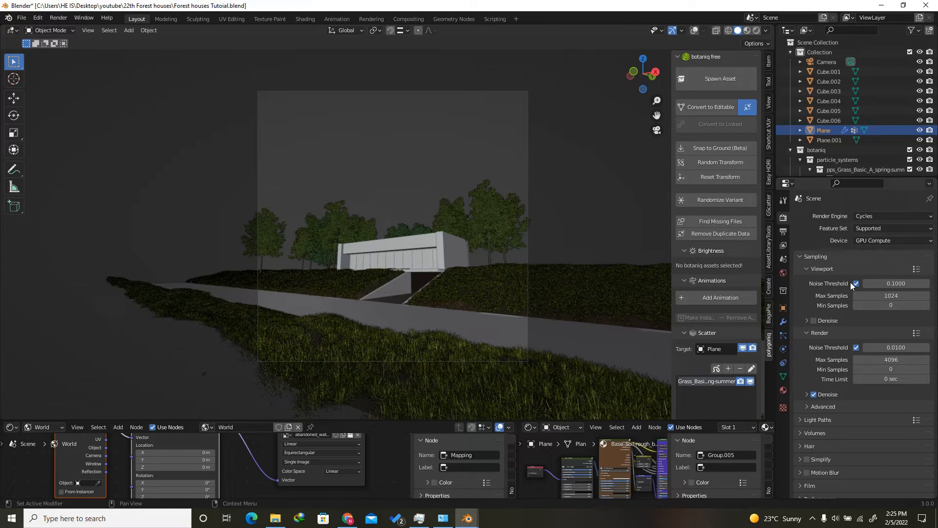
Enable viewport denoising with the OptiX denoiser and Albedo and Normal passes
{"action": "left_click", "coordinate": [814, 321]}
{"action": "left_click", "coordinate": [806, 320]}
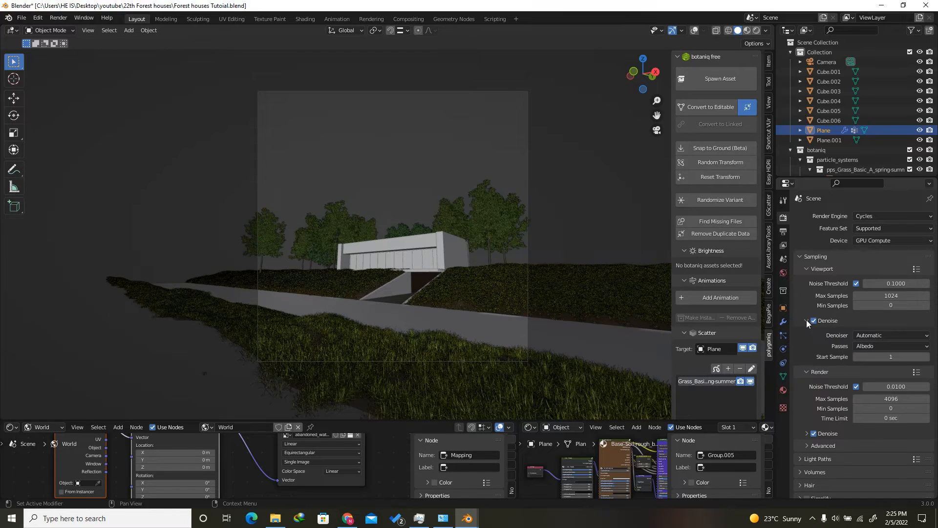
{"action": "left_click", "coordinate": [878, 344]}
{"action": "left_click", "coordinate": [858, 377]}
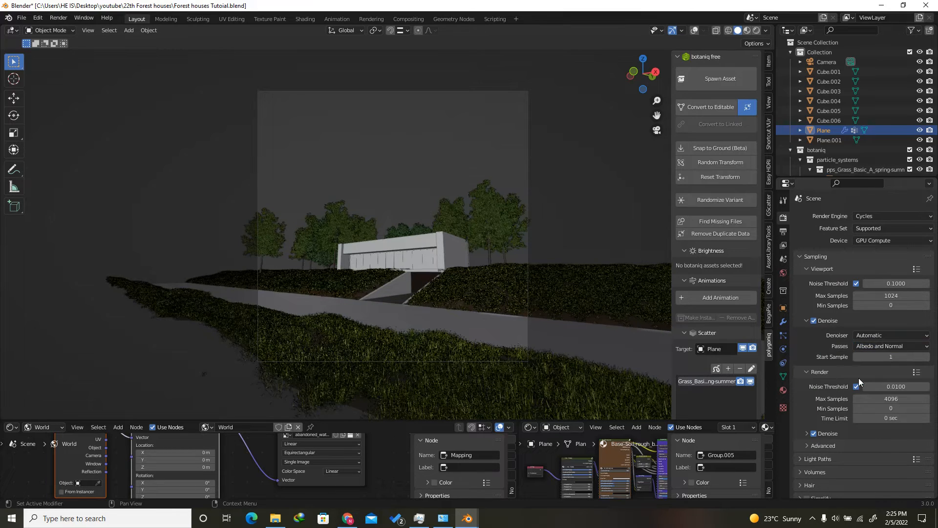
{"action": "left_click", "coordinate": [872, 336]}
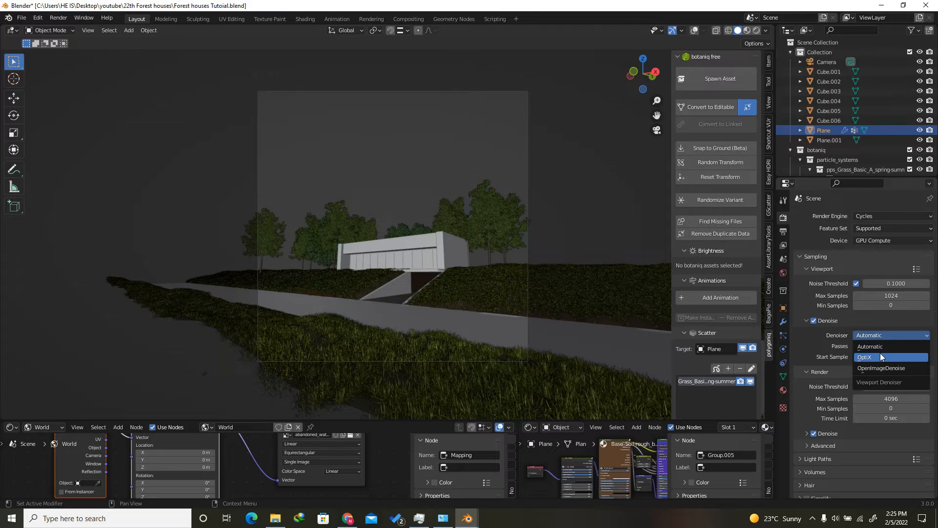
{"action": "left_click", "coordinate": [881, 354]}
Set the color management view transform to Filmic Log Encoding Base and the look to Medium High Contrast
{"action": "scroll", "coordinate": [825, 435], "scroll_direction": "down", "scroll_amount": 5}
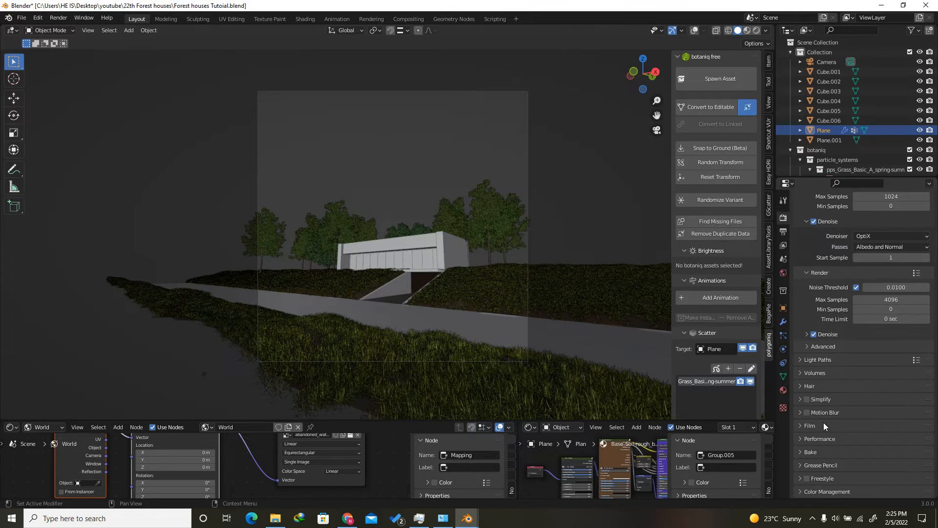
{"action": "left_click", "coordinate": [832, 489]}
{"action": "scroll", "coordinate": [832, 486], "scroll_direction": "down", "scroll_amount": 5}
{"action": "left_click", "coordinate": [889, 429]}
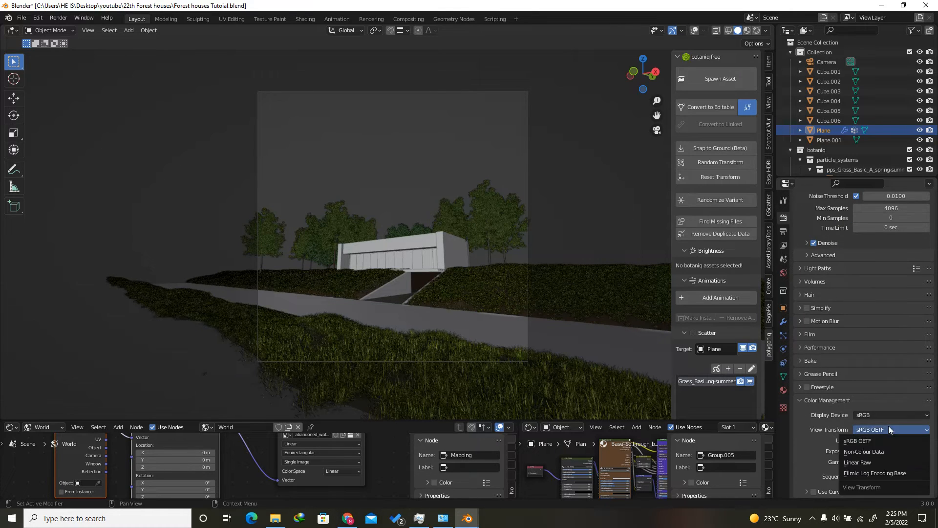
{"action": "left_click", "coordinate": [880, 473]}
{"action": "left_click", "coordinate": [877, 441]}
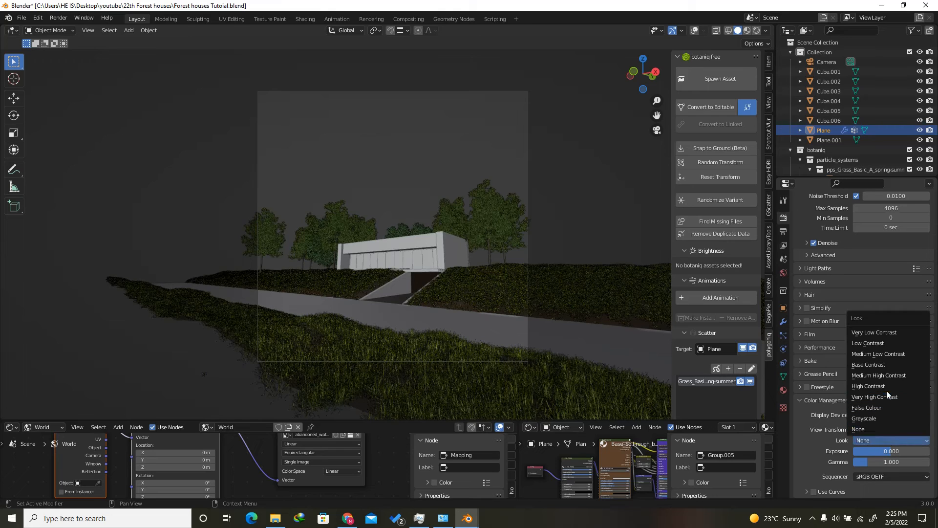
{"action": "left_click", "coordinate": [891, 377]}
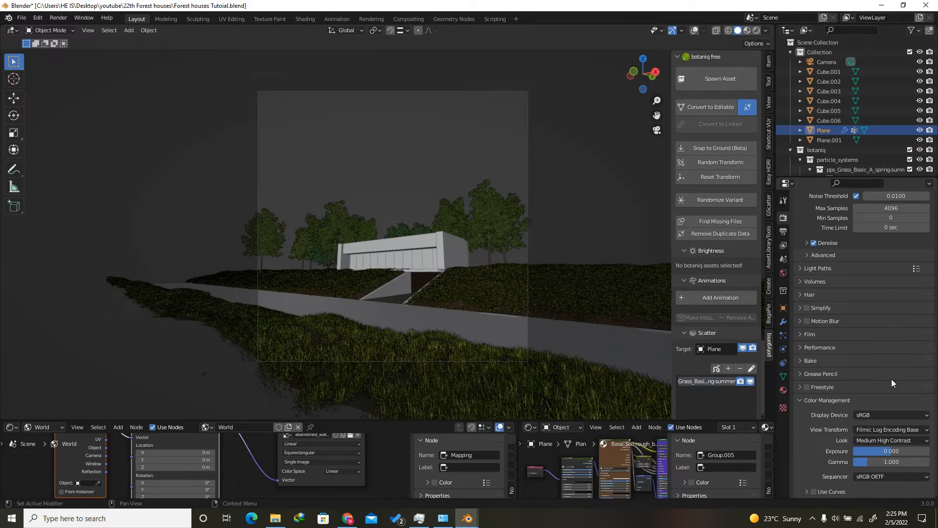
Save the Blender file and open the scene's output settings
{"action": "key", "text": "ctrl+s"}
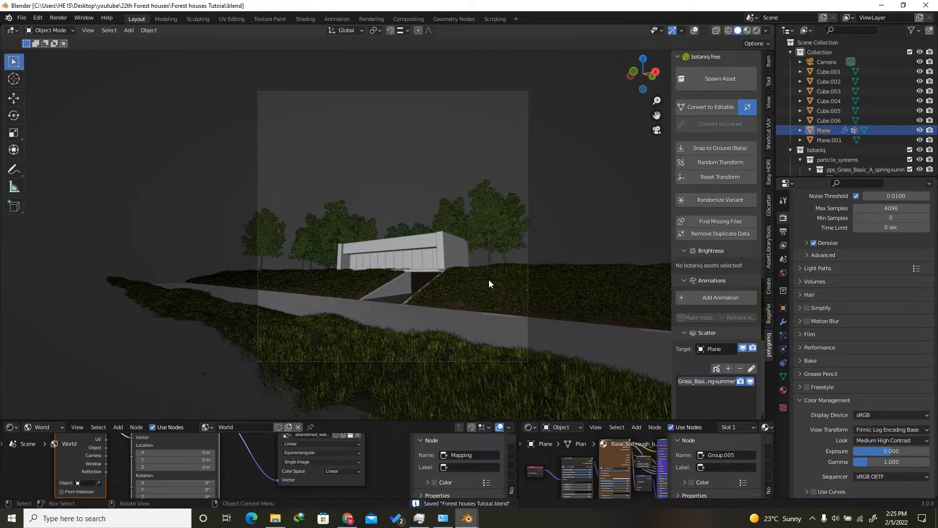
{"action": "left_click", "coordinate": [783, 232]}
{"action": "left_click", "coordinate": [869, 242]}
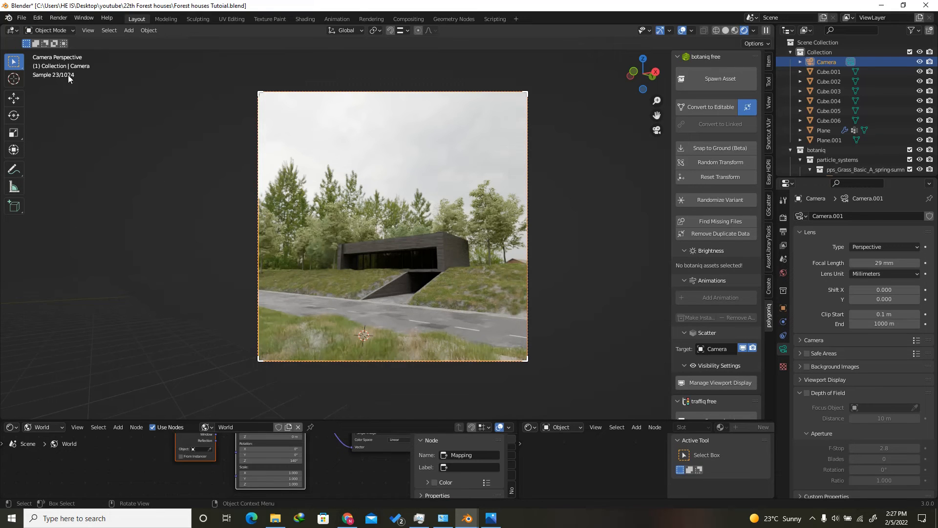
Check the shortcut options of Walk Navigation and try moving forward in the camera view
{"action": "left_click", "coordinate": [88, 30]}
{"action": "mouse_move", "coordinate": [158, 155]}
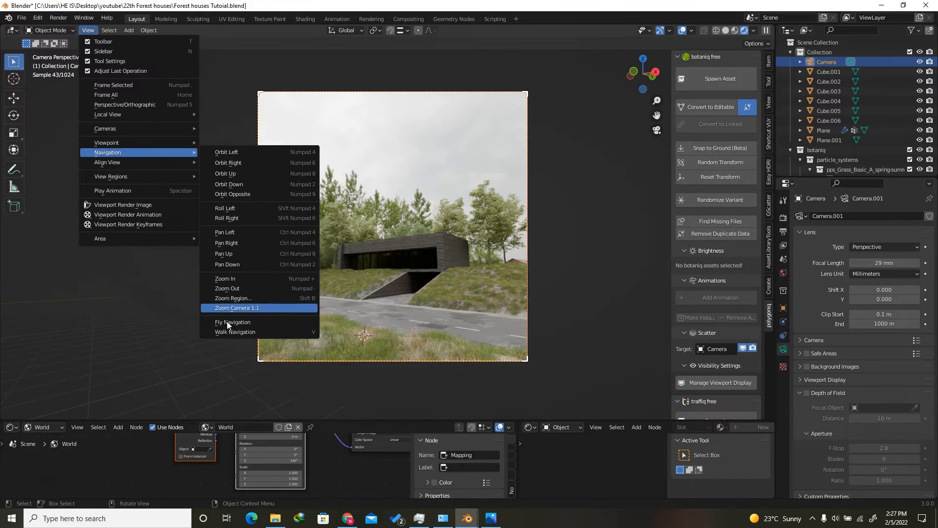
{"action": "right_click", "coordinate": [256, 334]}
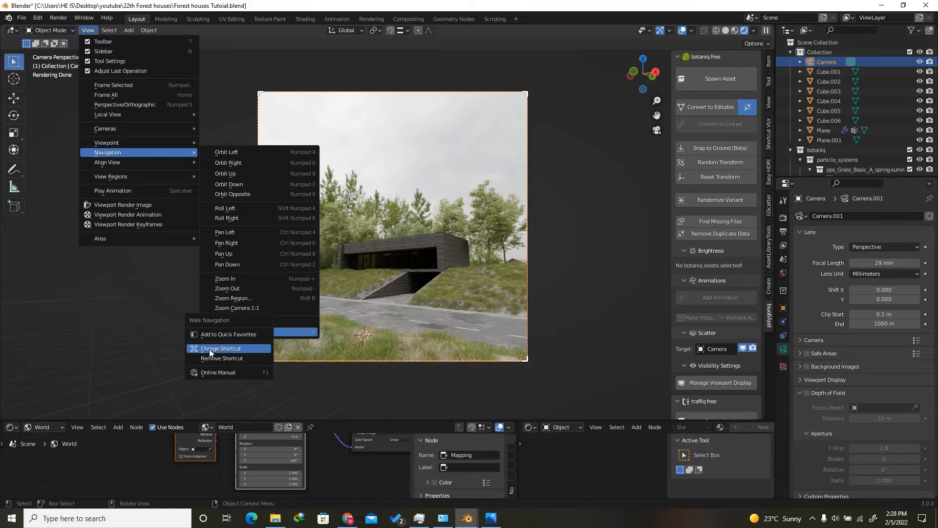
{"action": "left_click", "coordinate": [301, 329]}
{"action": "left_click", "coordinate": [301, 330]}
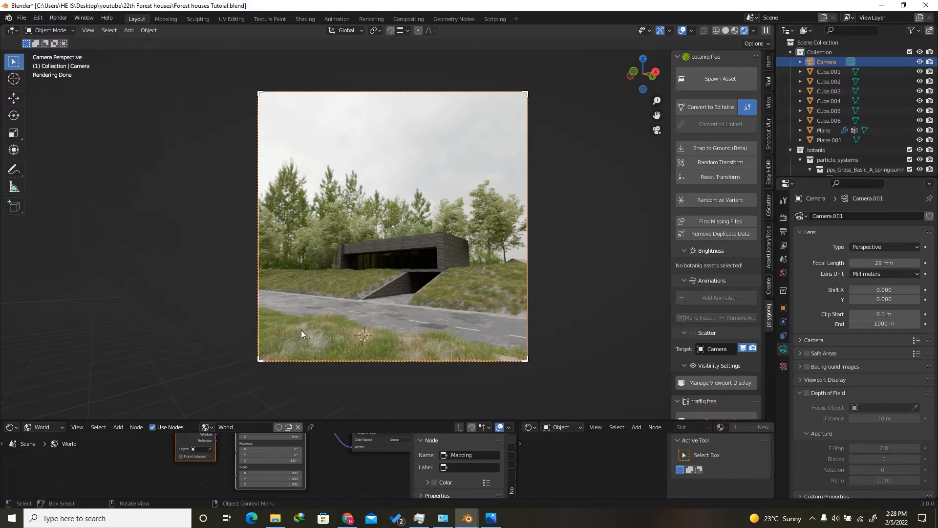
{"action": "key", "text": "w"}
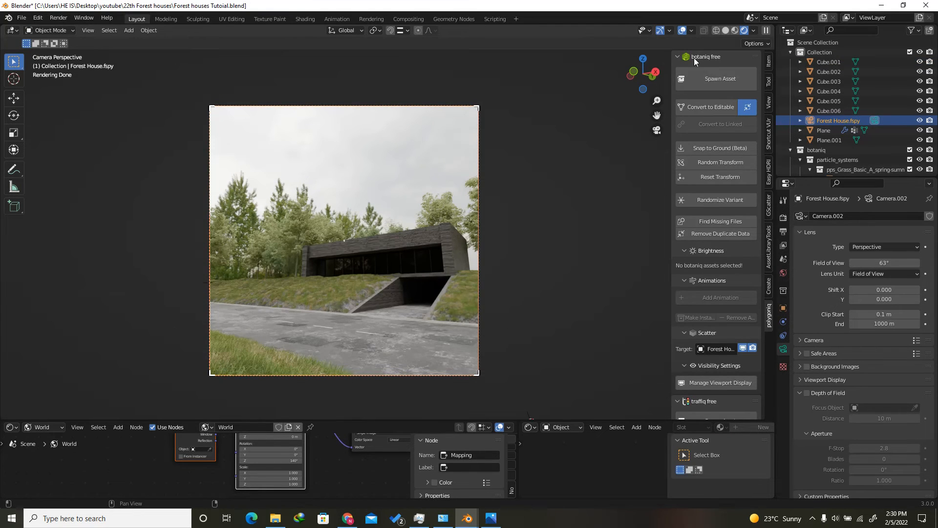
Set the hair length of the ground plane's grass particle system to 2 m and hide the viewport overlays
{"action": "left_click", "coordinate": [343, 292]}
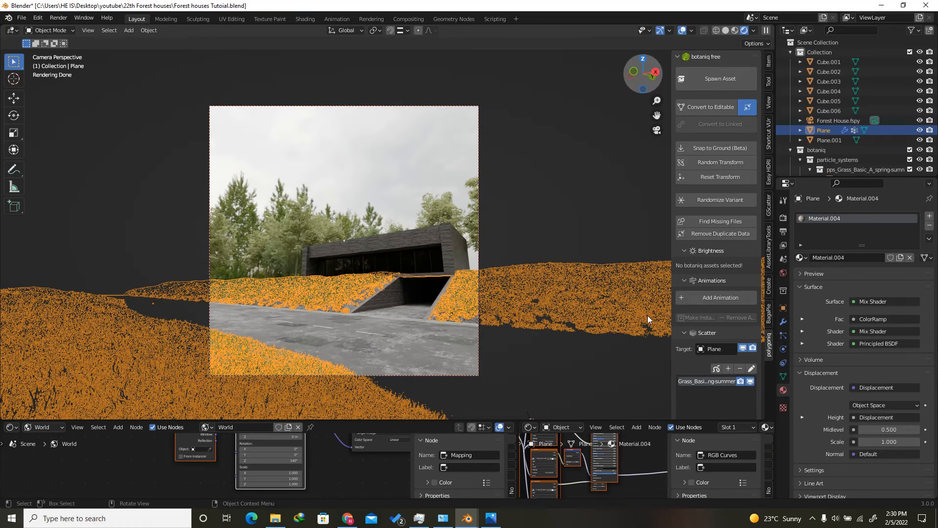
{"action": "left_click", "coordinate": [783, 335]}
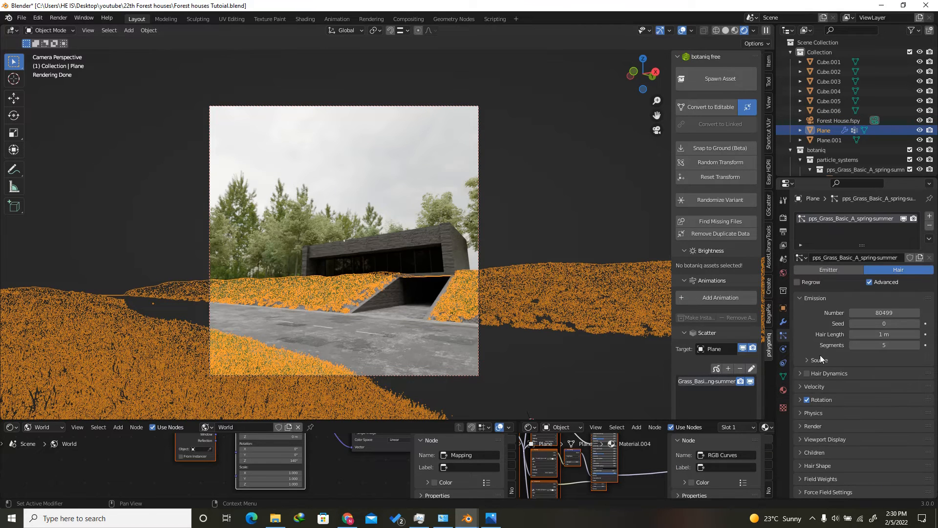
{"action": "left_click", "coordinate": [883, 336]}
{"action": "type", "text": "2"}
{"action": "key", "text": "Return"}
{"action": "left_click", "coordinate": [682, 30]}
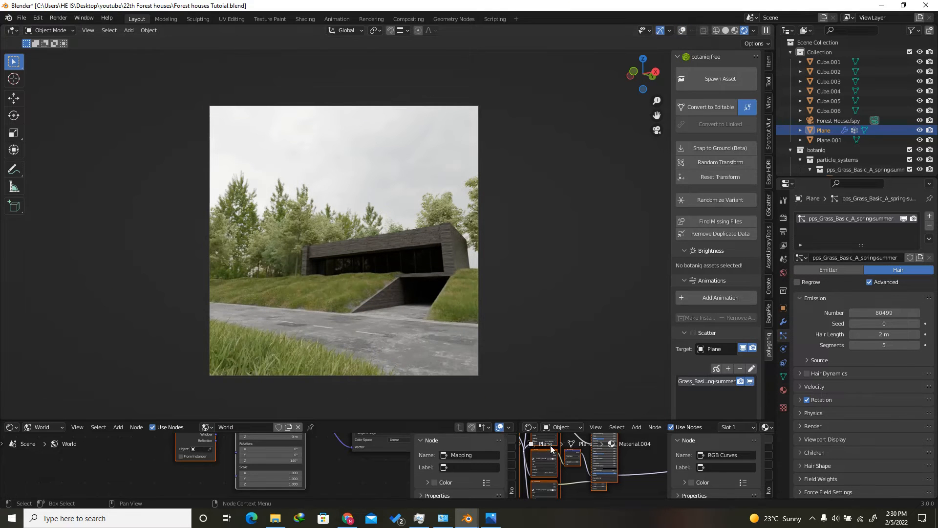
Enlarge the material node editor and select the house's upper block to show its Material.002 nodes, with viewport overlays on
{"action": "left_click_drag", "start_coordinate": [446, 421], "coordinate": [446, 329]}
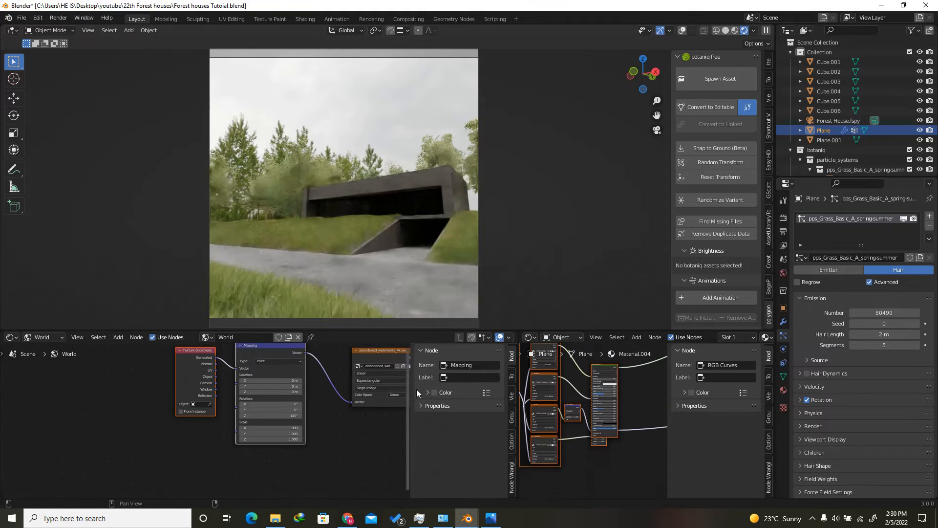
{"action": "scroll", "coordinate": [391, 390], "scroll_direction": "down", "scroll_amount": 2}
{"action": "left_click_drag", "start_coordinate": [519, 430], "coordinate": [260, 430]}
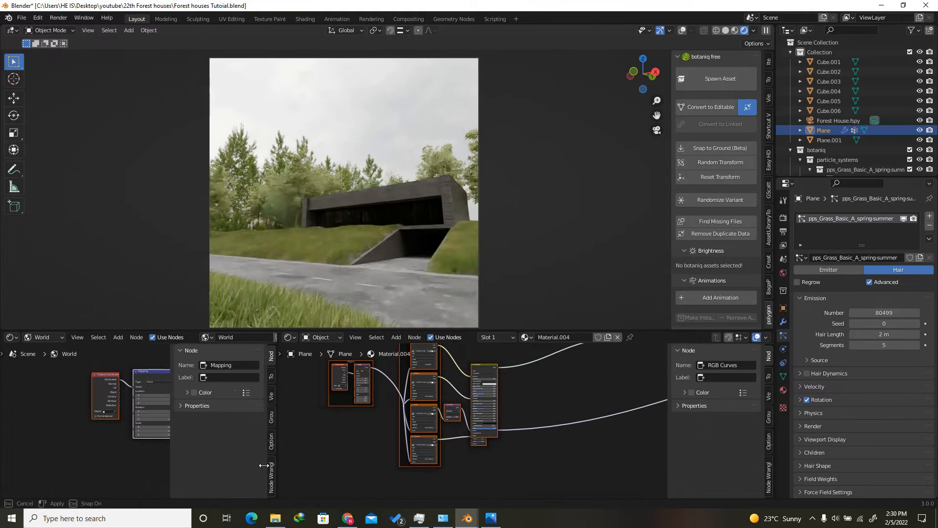
{"action": "left_click", "coordinate": [422, 195]}
{"action": "scroll", "coordinate": [439, 429], "scroll_direction": "down", "scroll_amount": 3}
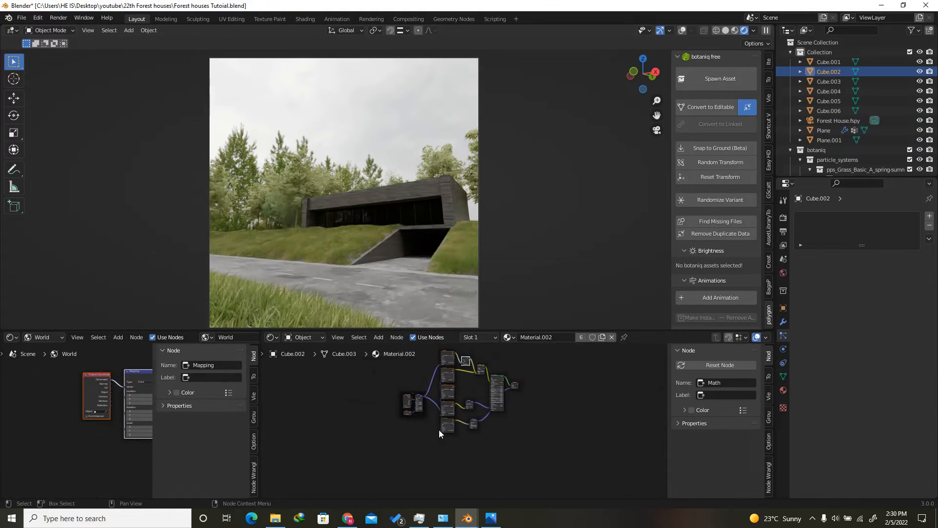
{"action": "scroll", "coordinate": [462, 383], "scroll_direction": "up", "scroll_amount": 4}
{"action": "left_click", "coordinate": [682, 31]}
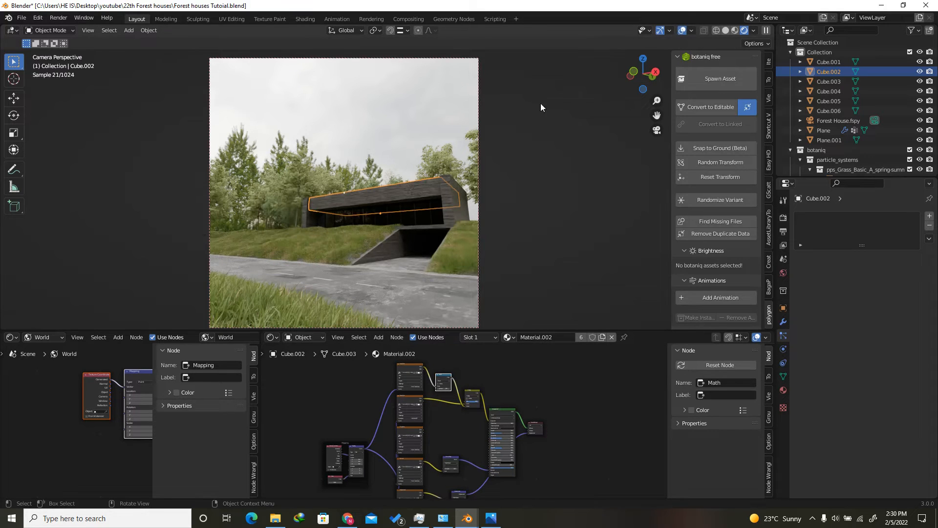
{"action": "scroll", "coordinate": [450, 394], "scroll_direction": "up", "scroll_amount": 2}
{"action": "scroll", "coordinate": [476, 380], "scroll_direction": "down", "scroll_amount": 3}
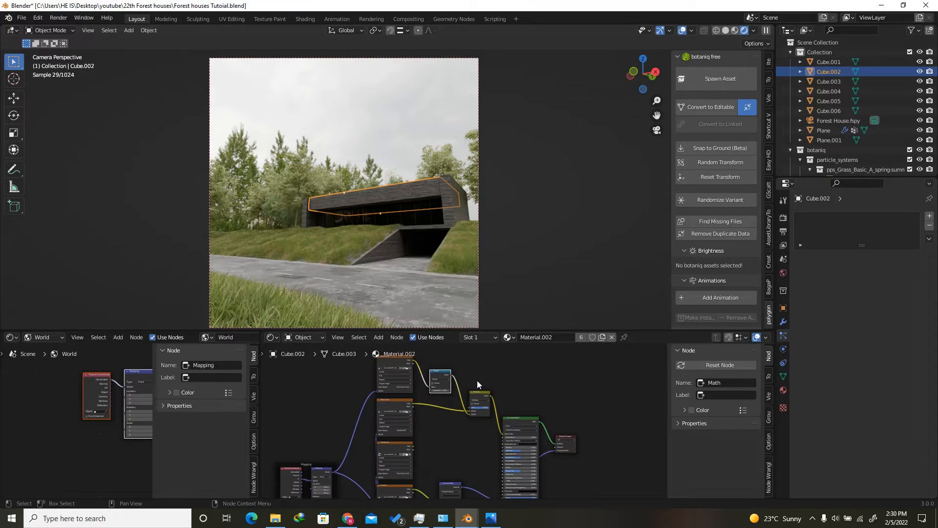
Add an RGB Curves node between the concrete base color texture and the Multiply node
{"action": "key", "text": "shift+a"}
{"action": "left_click", "coordinate": [444, 388]}
{"action": "type", "text": "rgb"}
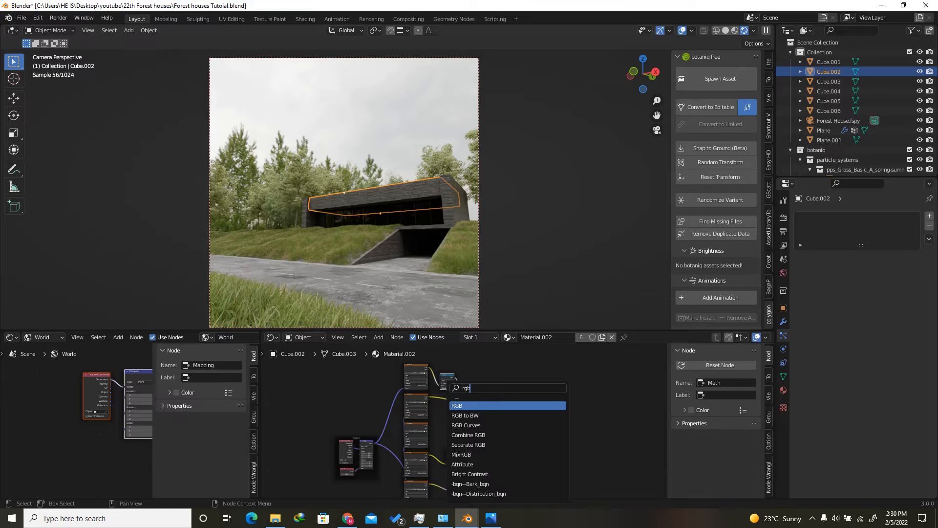
{"action": "key", "text": "Return"}
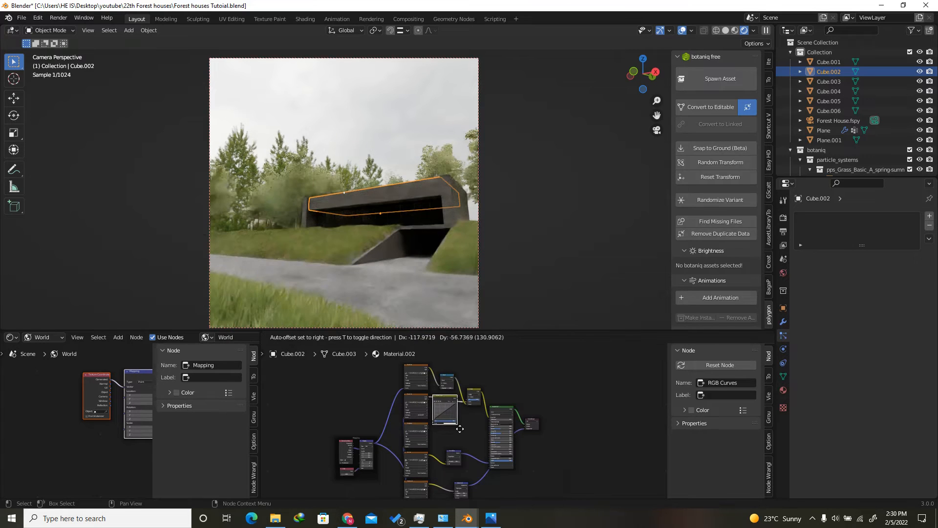
{"action": "left_click", "coordinate": [465, 397]}
Add a ColorRamp node and connect it between the concrete roughness texture's color and the Principled BSDF's roughness
{"action": "scroll", "coordinate": [464, 432], "scroll_direction": "up", "scroll_amount": 2}
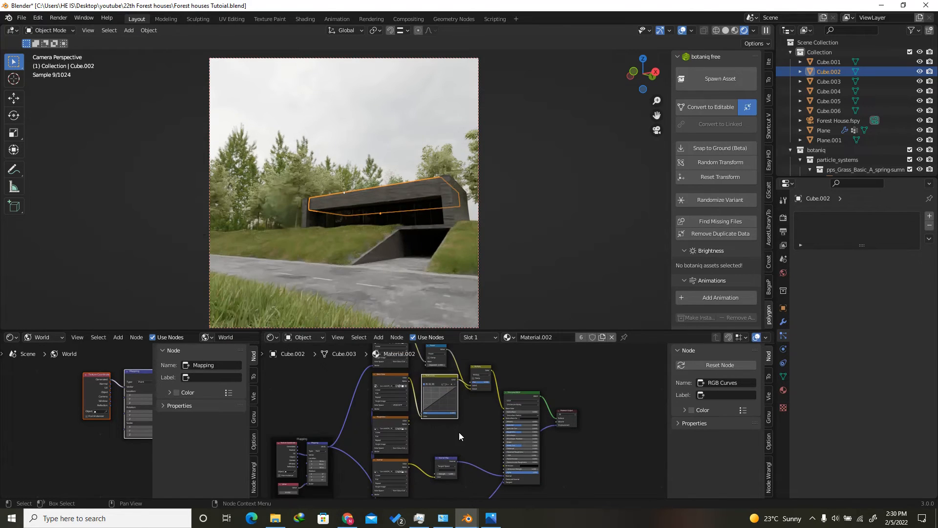
{"action": "key", "text": "shift+a"}
{"action": "left_click", "coordinate": [423, 389]}
{"action": "type", "text": "colo"}
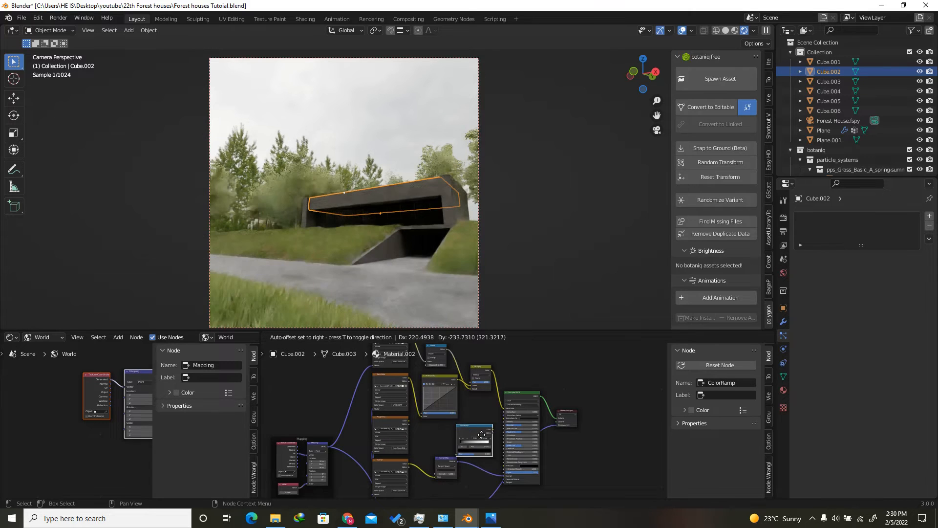
{"action": "left_click", "coordinate": [479, 437]}
{"action": "scroll", "coordinate": [478, 436], "scroll_direction": "up", "scroll_amount": 5}
{"action": "scroll", "coordinate": [372, 390], "scroll_direction": "down", "scroll_amount": 3}
{"action": "scroll", "coordinate": [363, 429], "scroll_direction": "up", "scroll_amount": 2}
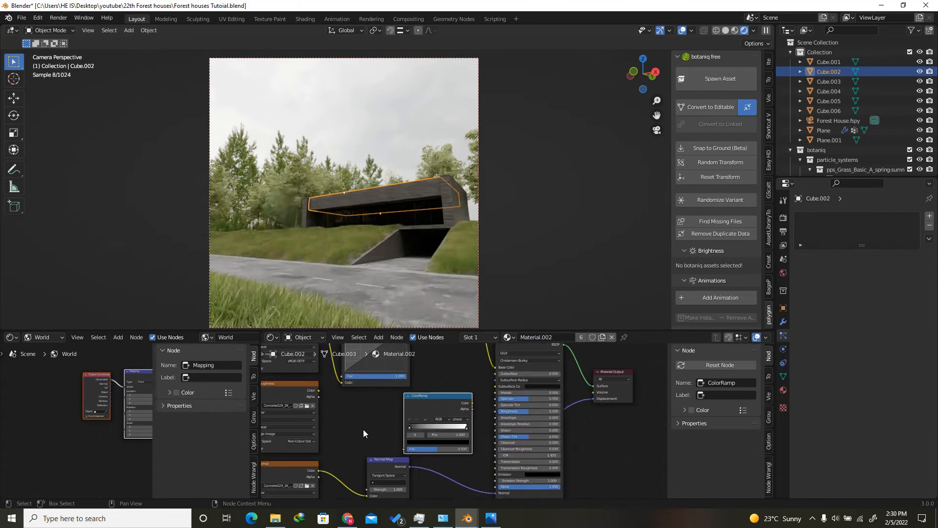
{"action": "left_click_drag", "start_coordinate": [323, 397], "coordinate": [402, 451]}
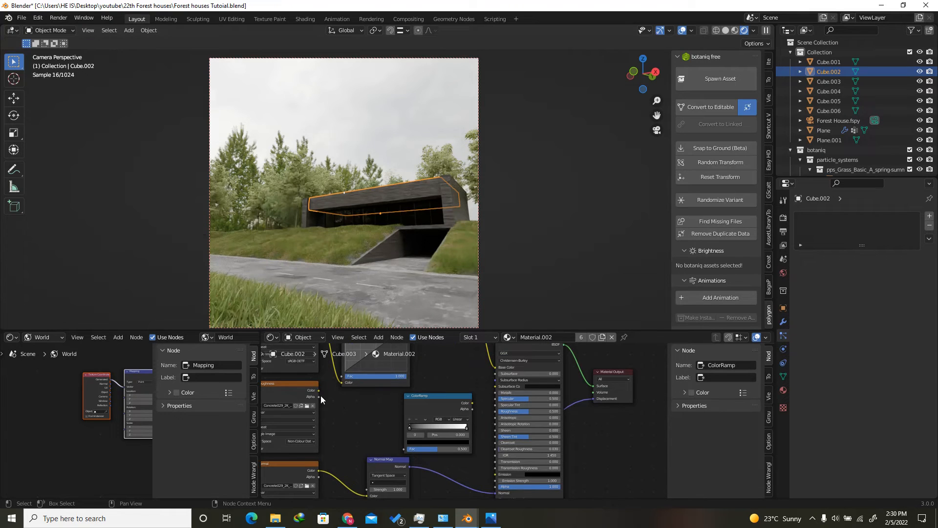
{"action": "left_click_drag", "start_coordinate": [320, 391], "coordinate": [408, 450]}
{"action": "left_click_drag", "start_coordinate": [472, 403], "coordinate": [497, 415]}
{"action": "scroll", "coordinate": [546, 425], "scroll_direction": "down", "scroll_amount": 4}
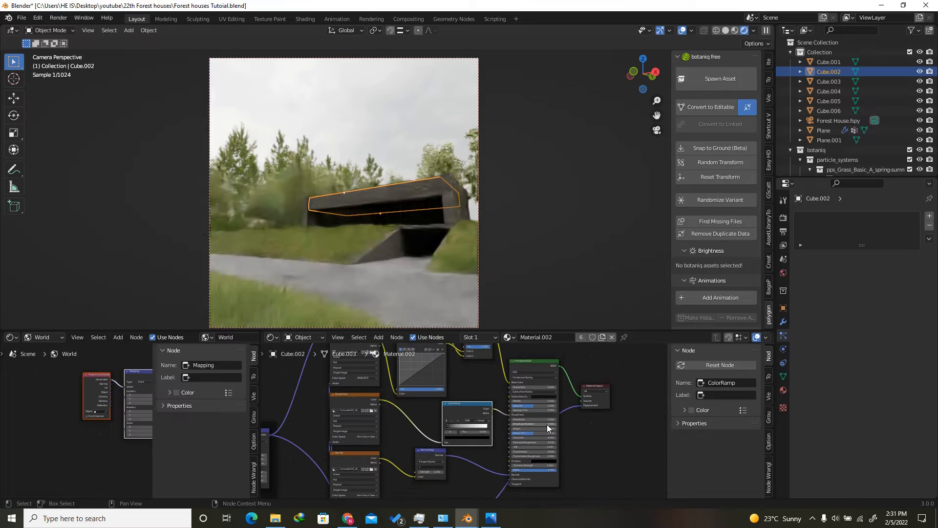
Move the ColorRamp's black stop to about 0.591 to make the concrete glossier
{"action": "scroll", "coordinate": [469, 428], "scroll_direction": "up", "scroll_amount": 4}
{"action": "scroll", "coordinate": [469, 427], "scroll_direction": "up", "scroll_amount": 4}
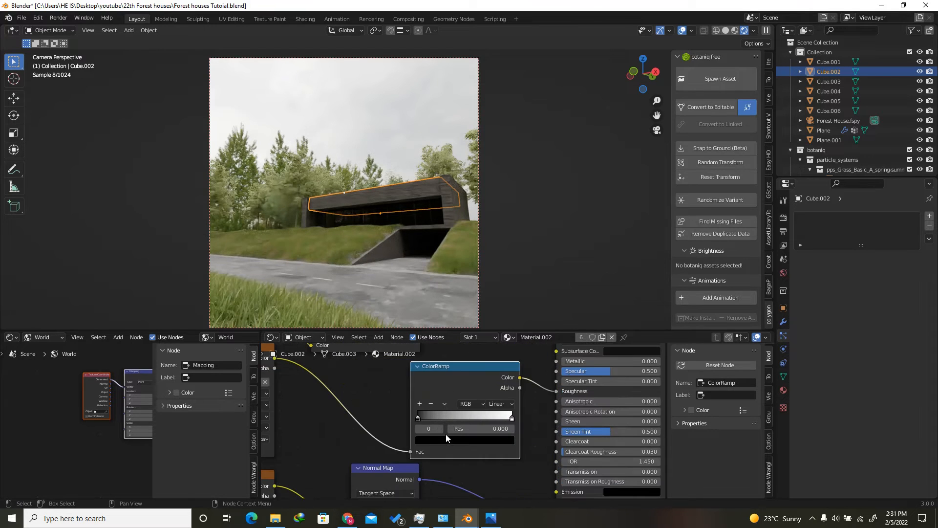
{"action": "left_click_drag", "start_coordinate": [411, 416], "coordinate": [494, 414]}
{"action": "scroll", "coordinate": [457, 210], "scroll_direction": "up", "scroll_amount": 6}
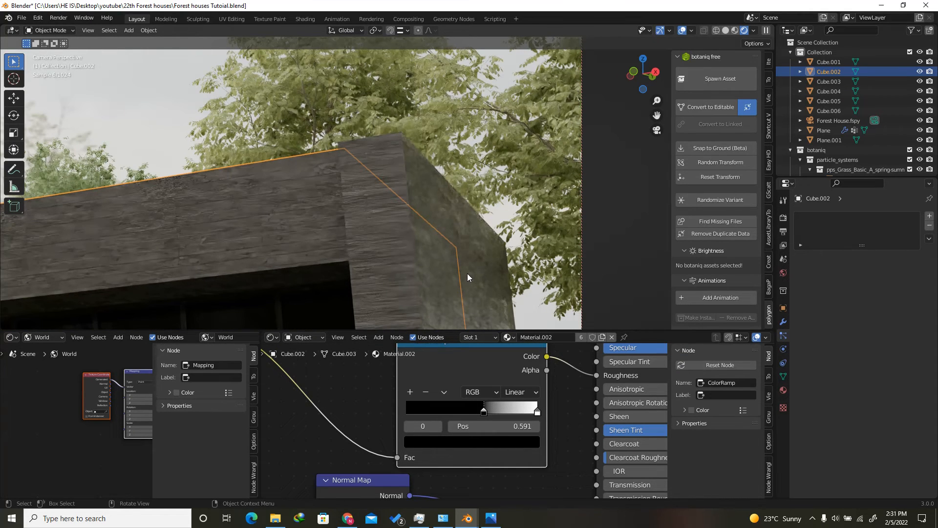
Darken the concrete by pulling a point on the RGB Curves down to about X 0.75, Y 0.27, and view the whole house
{"action": "scroll", "coordinate": [501, 440], "scroll_direction": "down", "scroll_amount": 4}
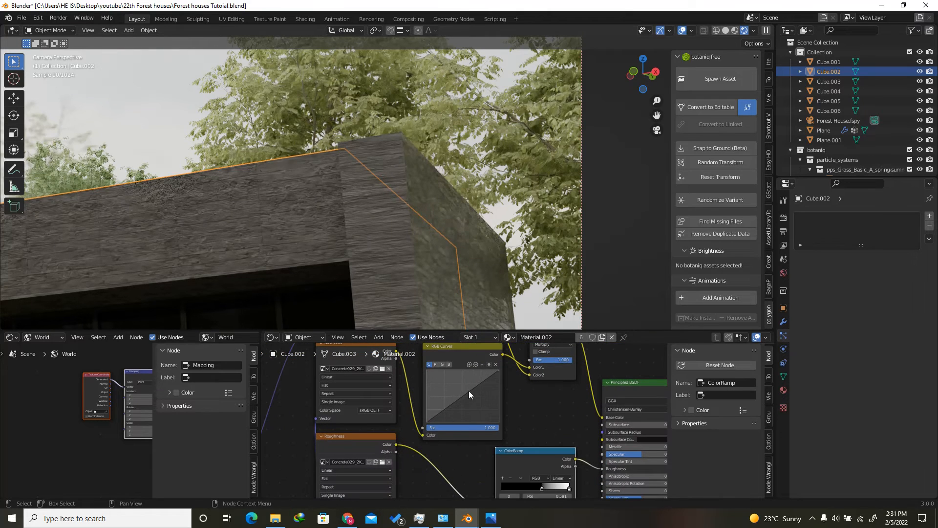
{"action": "left_click_drag", "start_coordinate": [468, 390], "coordinate": [483, 410]}
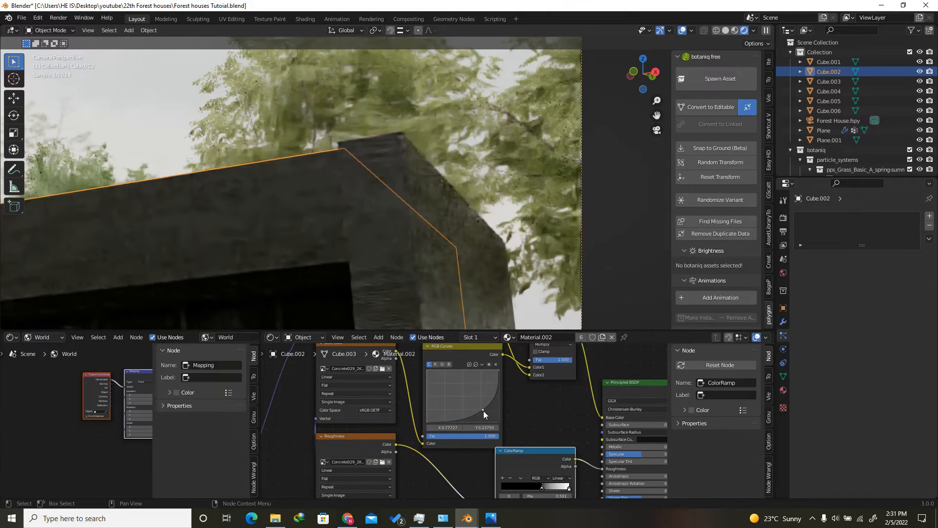
{"action": "scroll", "coordinate": [419, 179], "scroll_direction": "down", "scroll_amount": 5}
{"action": "scroll", "coordinate": [419, 180], "scroll_direction": "down", "scroll_amount": 8}
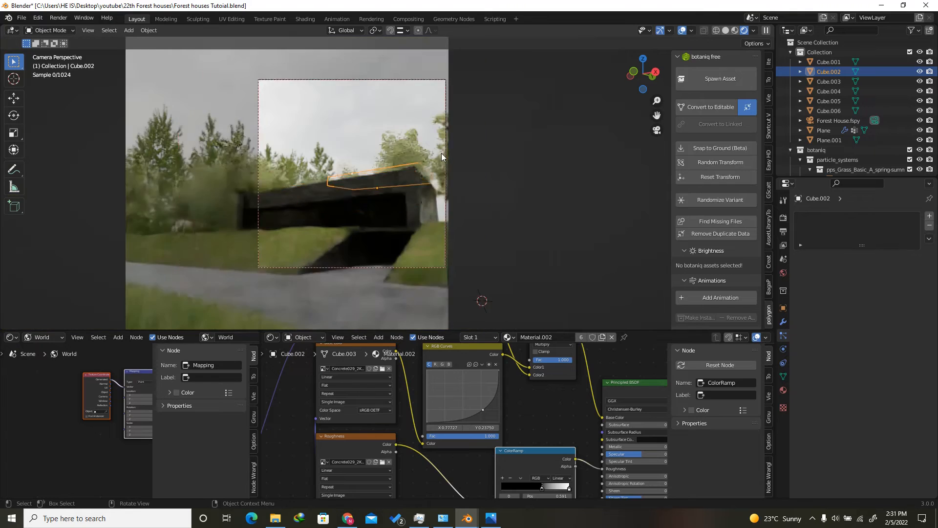
{"action": "scroll", "coordinate": [411, 195], "scroll_direction": "down", "scroll_amount": 2}
{"action": "middle_click_drag", "start_coordinate": [380, 172], "coordinate": [380, 197], "text": "shift"}
{"action": "scroll", "coordinate": [380, 188], "scroll_direction": "up", "scroll_amount": 1}
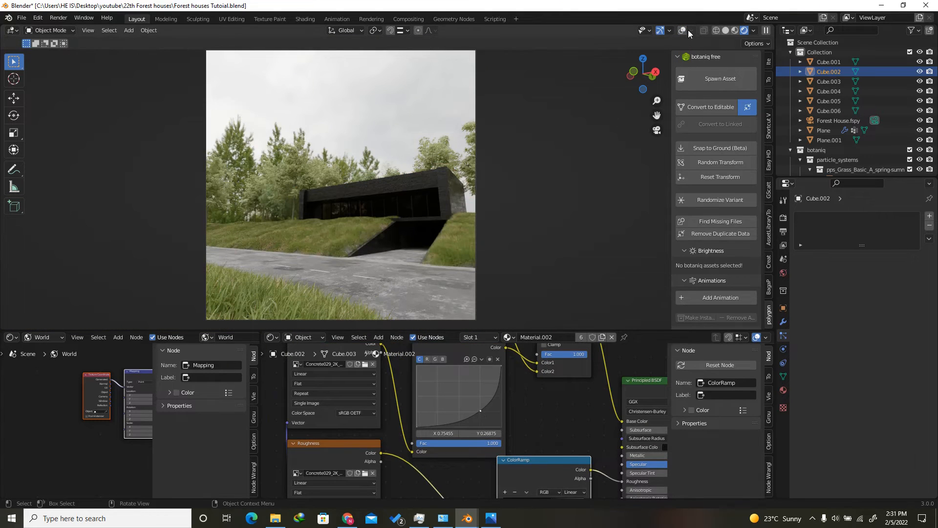
{"action": "left_click", "coordinate": [682, 31]}
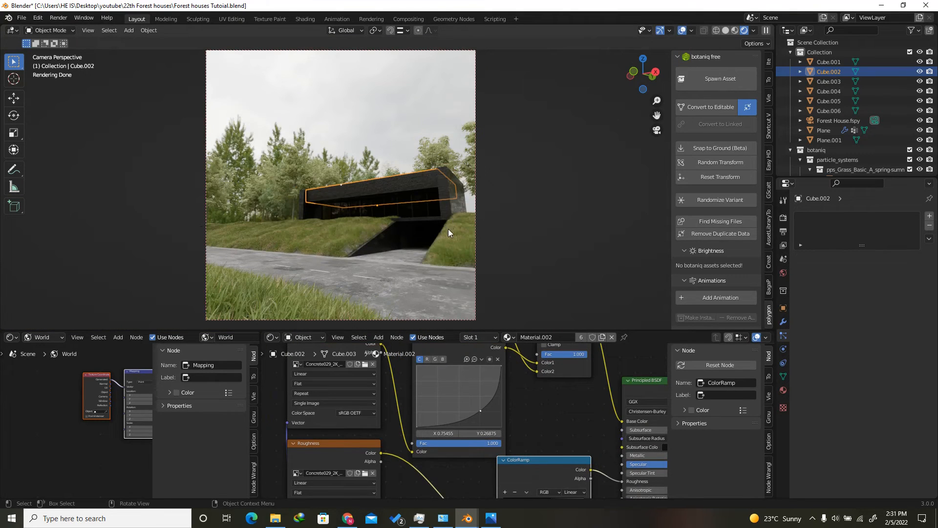
Set the Displace modifier strength of the grass-covered ground plane to 0.9
{"action": "left_click", "coordinate": [460, 242]}
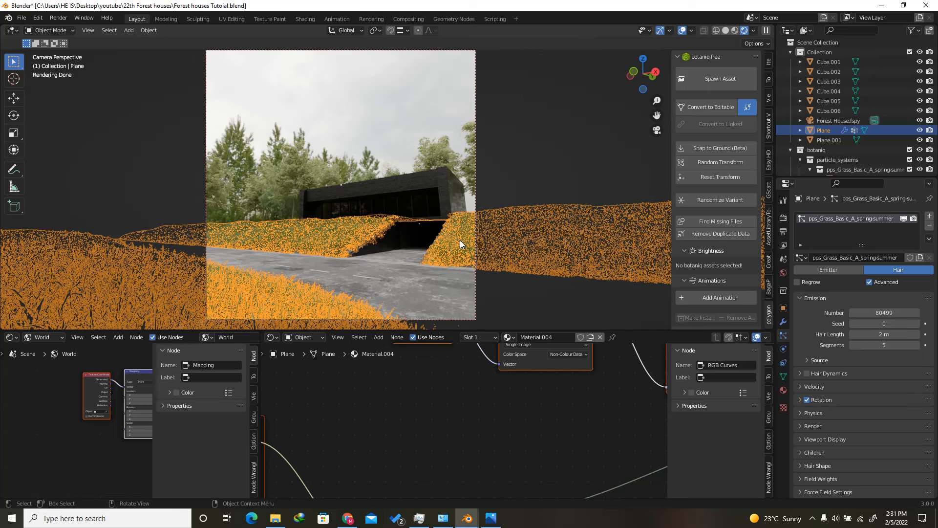
{"action": "left_click", "coordinate": [784, 322]}
{"action": "left_click", "coordinate": [885, 293]}
{"action": "key", "text": "BackSpace"}
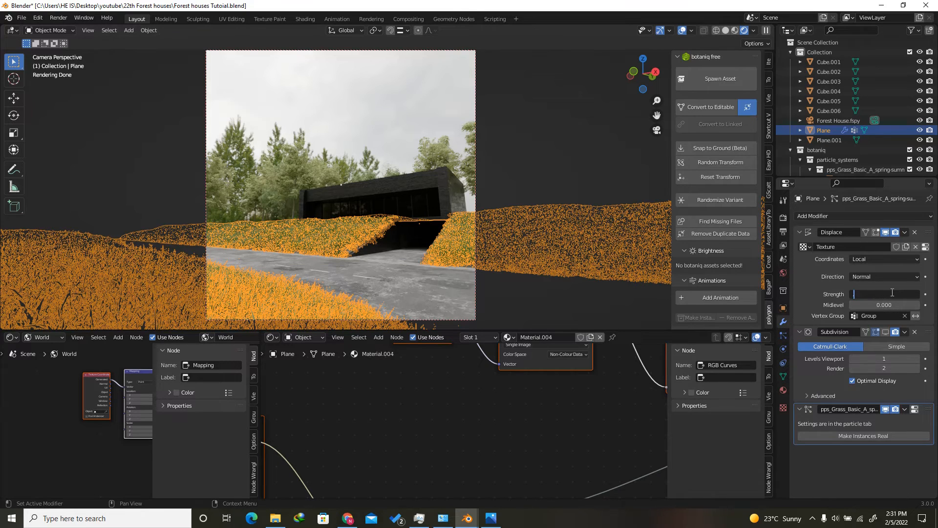
{"action": "type", "text": ".9"}
{"action": "key", "text": "Return"}
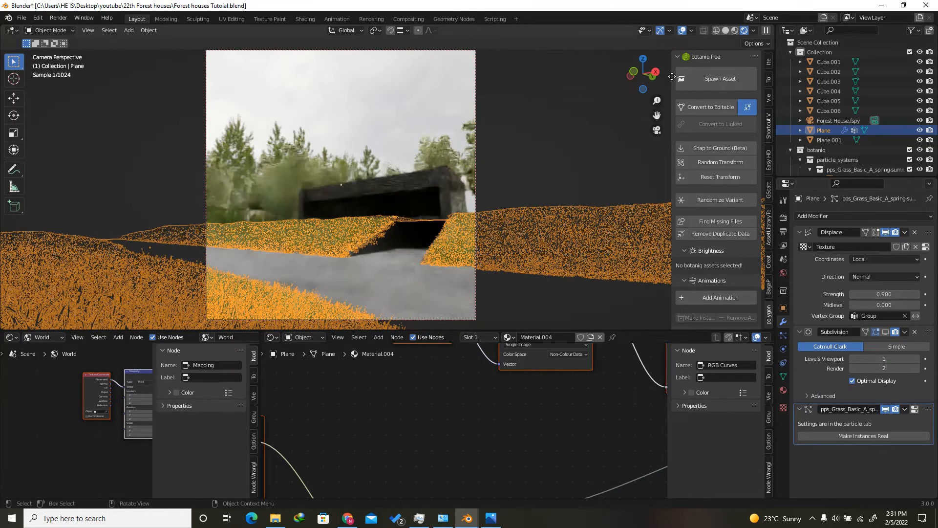
Set the Displace modifier's midlevel to 0.3 and check the rendered ground with the overlays hidden
{"action": "left_click", "coordinate": [683, 31]}
{"action": "left_click", "coordinate": [682, 31]}
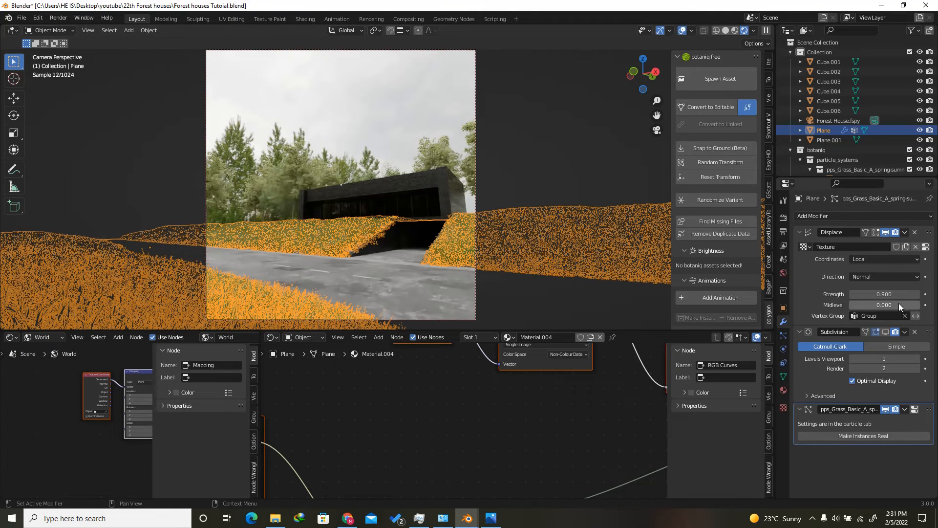
{"action": "left_click_drag", "start_coordinate": [898, 304], "coordinate": [892, 303]}
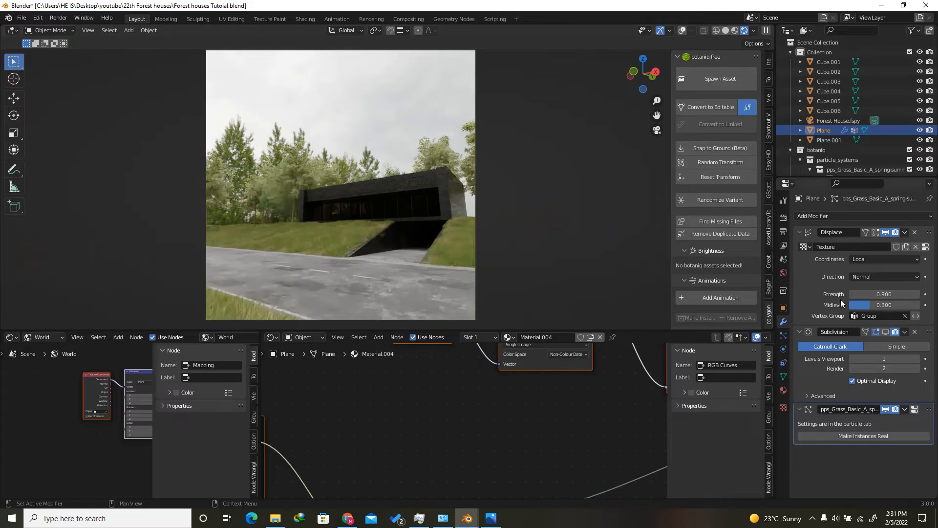
{"action": "left_click", "coordinate": [683, 31]}
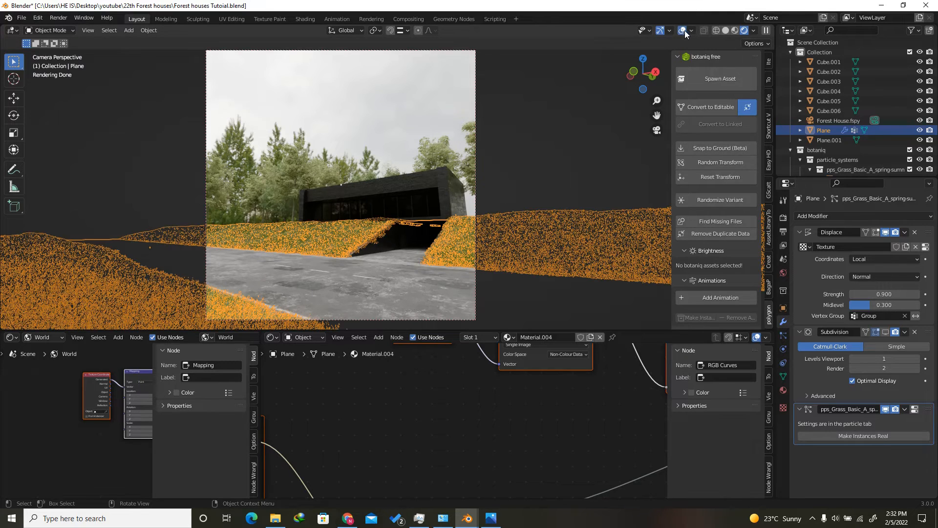
In solid shading and top view, duplicate a Robinia tree from behind the house onto the grass strip across the road, near the camera
{"action": "left_click", "coordinate": [726, 31]}
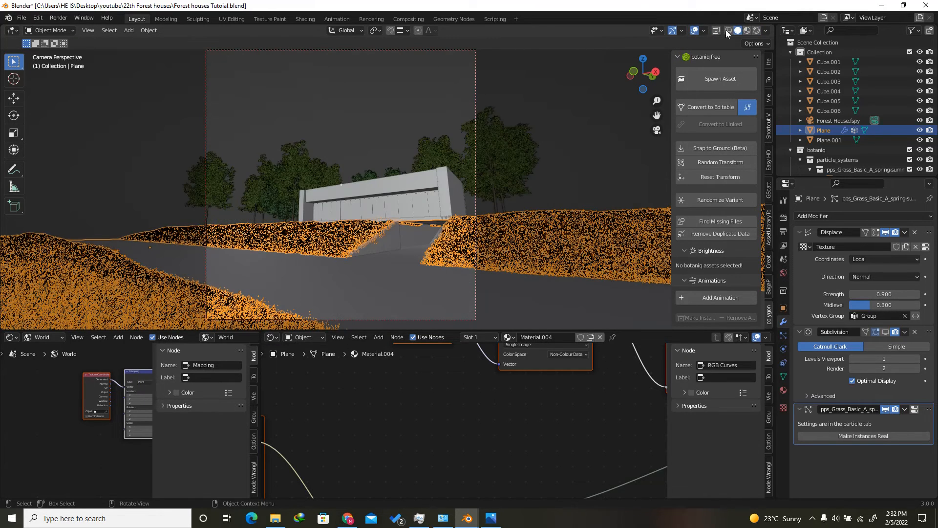
{"action": "left_click", "coordinate": [642, 57]}
{"action": "scroll", "coordinate": [491, 205], "scroll_direction": "down", "scroll_amount": 4}
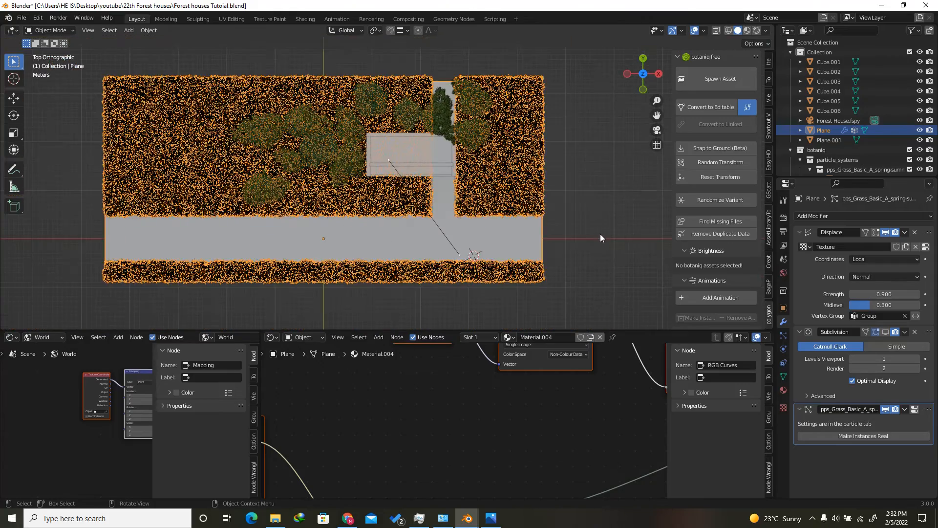
{"action": "left_click", "coordinate": [600, 234]}
{"action": "left_click", "coordinate": [306, 125]}
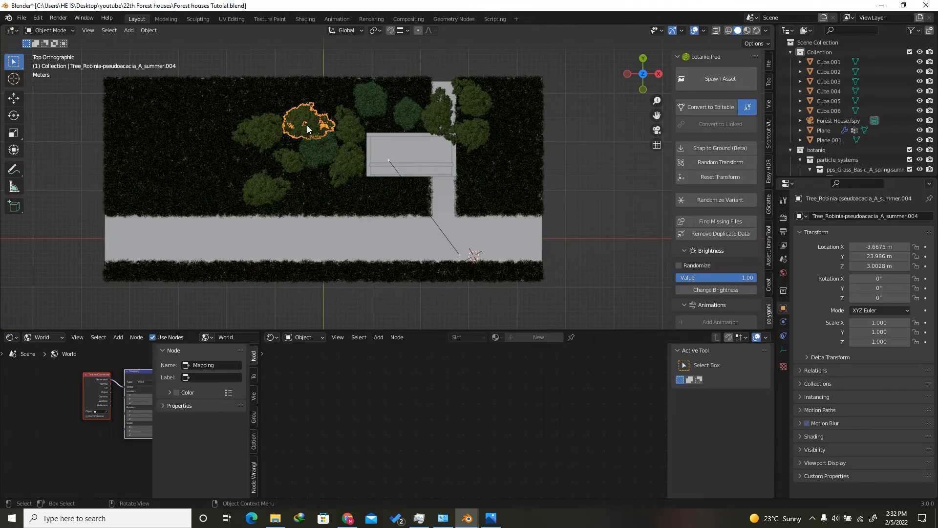
{"action": "key", "text": "g"}
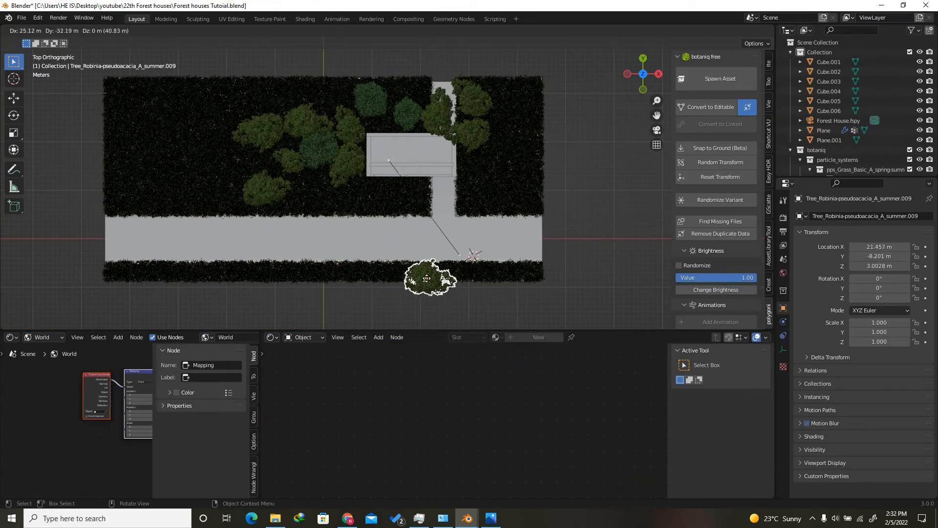
{"action": "left_click", "coordinate": [460, 278]}
{"action": "scroll", "coordinate": [470, 269], "scroll_direction": "up", "scroll_amount": 2}
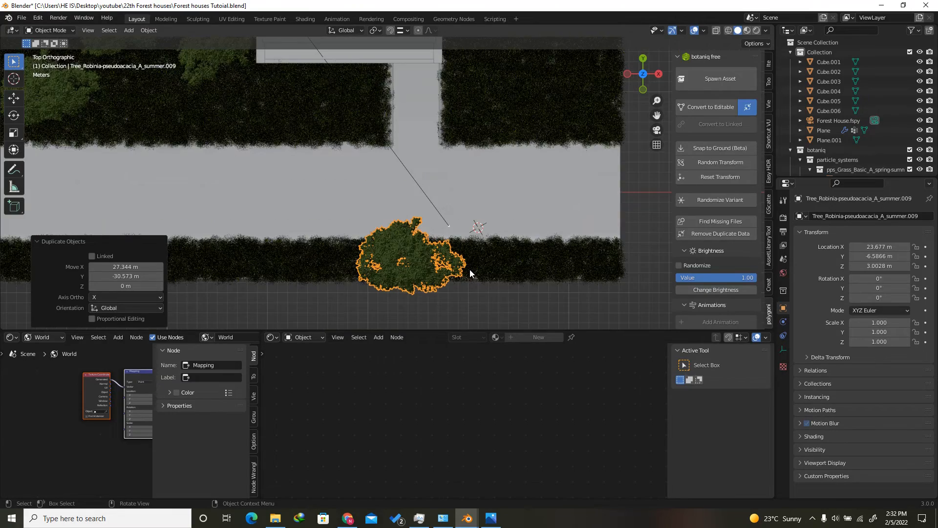
Snap the roadside Robinia tree to the ground and scale it down to 0.468 in camera view
{"action": "key", "text": "KP_0"}
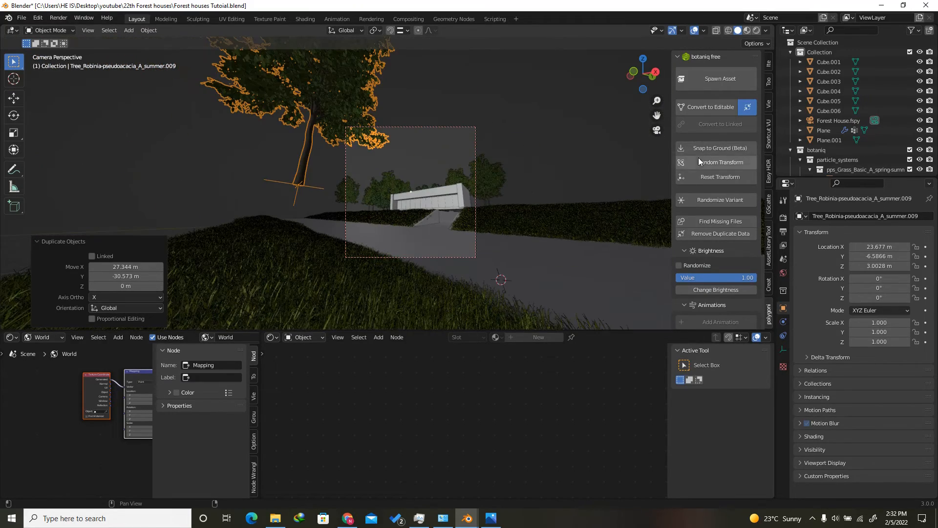
{"action": "left_click", "coordinate": [711, 148]}
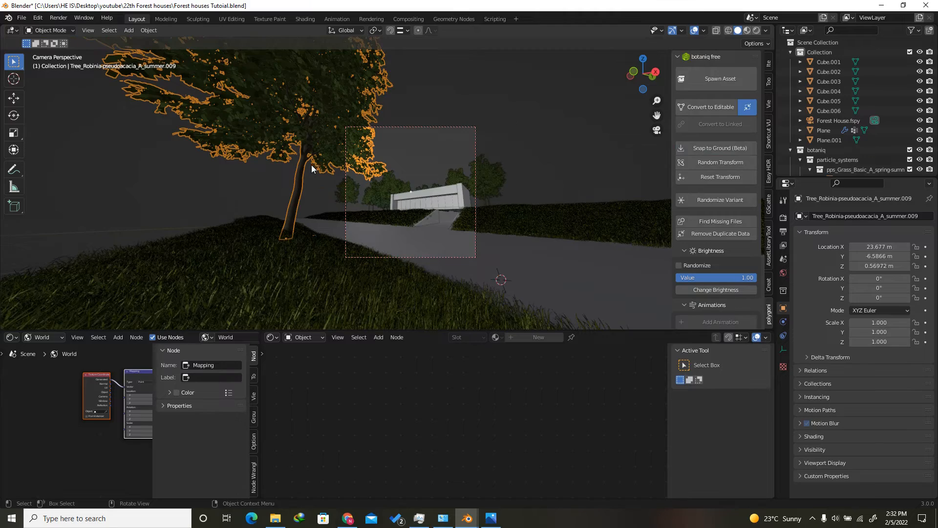
{"action": "scroll", "coordinate": [286, 152], "scroll_direction": "up", "scroll_amount": 1}
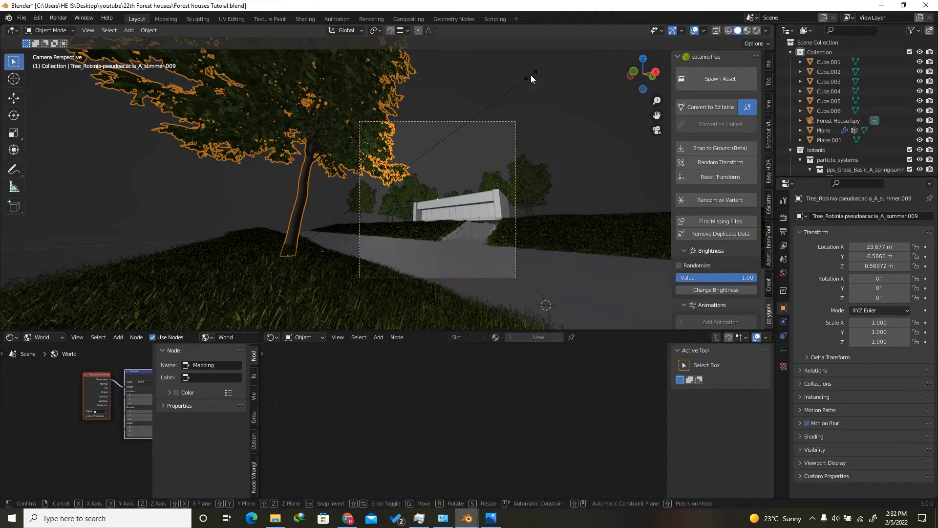
{"action": "key", "text": "s"}
{"action": "left_click", "coordinate": [417, 197]}
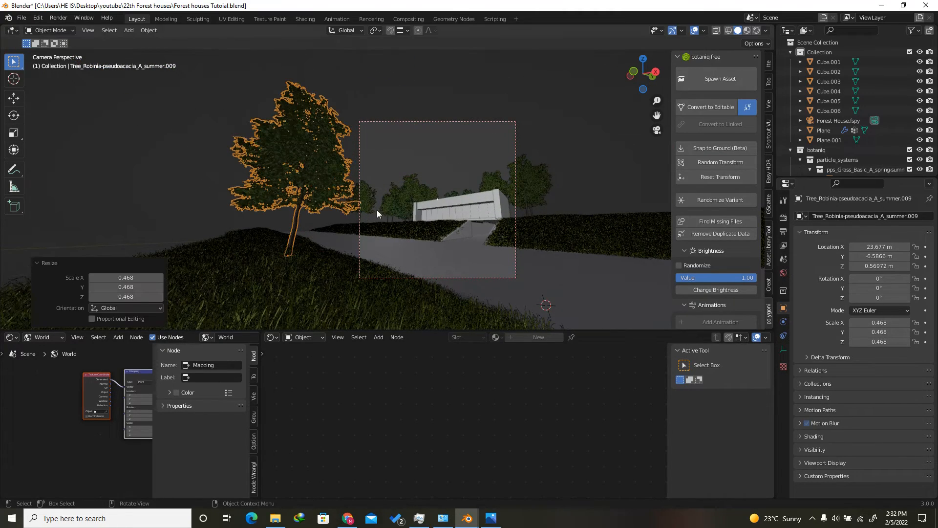
Move the roadside tree about 3.3 m along X and place a duplicate of it about 3 m lower as foreground foliage
{"action": "scroll", "coordinate": [368, 212], "scroll_direction": "up", "scroll_amount": 1}
{"action": "key", "text": "g"}
{"action": "key", "text": "x"}
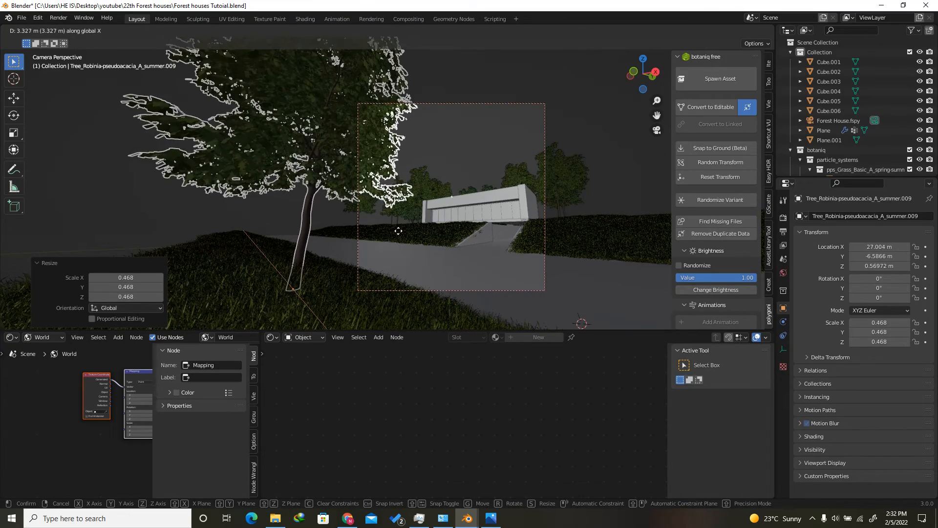
{"action": "left_click", "coordinate": [398, 227]}
{"action": "key", "text": "shift+d"}
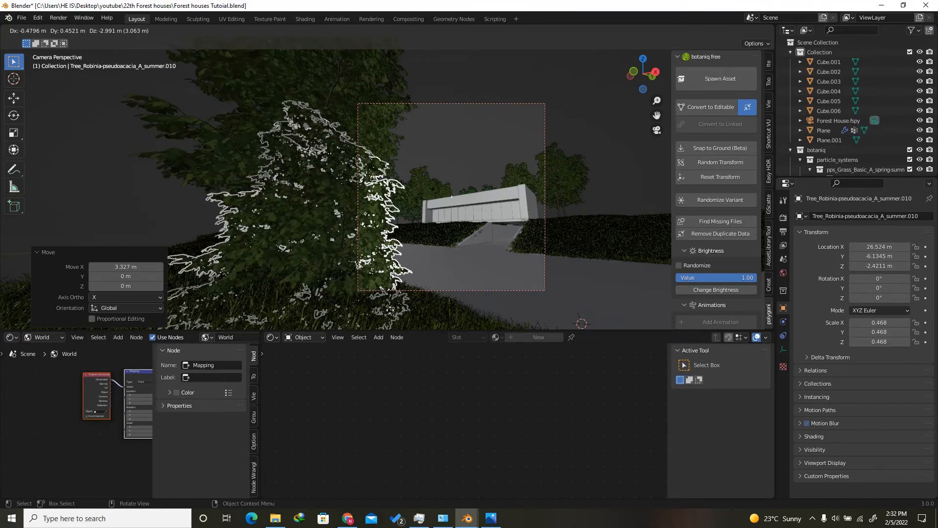
{"action": "left_click", "coordinate": [389, 313]}
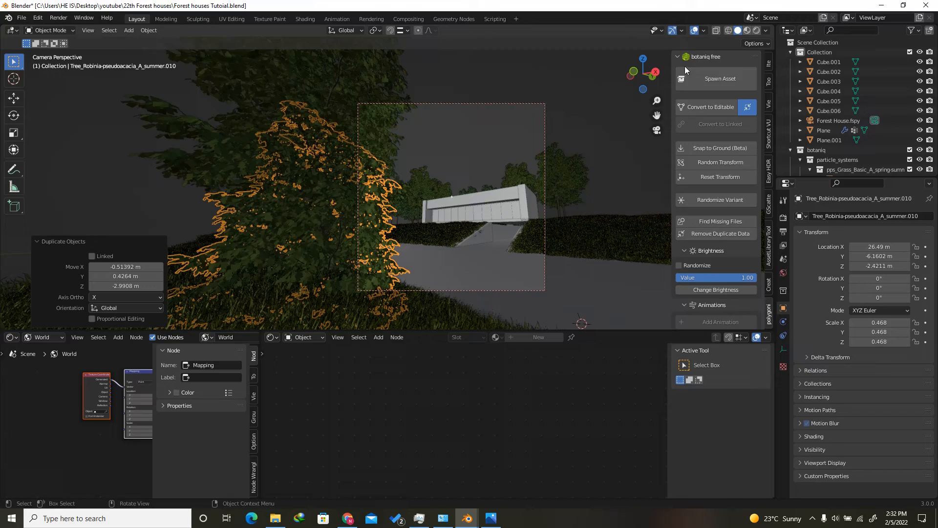
In top view, duplicate a Robinia tree beside the house and the Aesculus tree behind it onto the grass beyond the driveway
{"action": "left_click", "coordinate": [642, 58]}
{"action": "scroll", "coordinate": [473, 278], "scroll_direction": "down", "scroll_amount": 4}
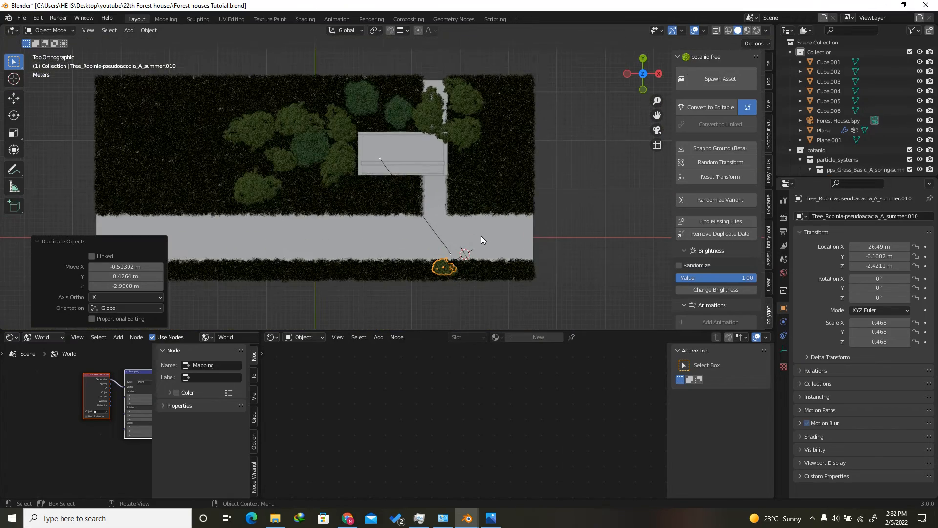
{"action": "scroll", "coordinate": [467, 131], "scroll_direction": "up", "scroll_amount": 1}
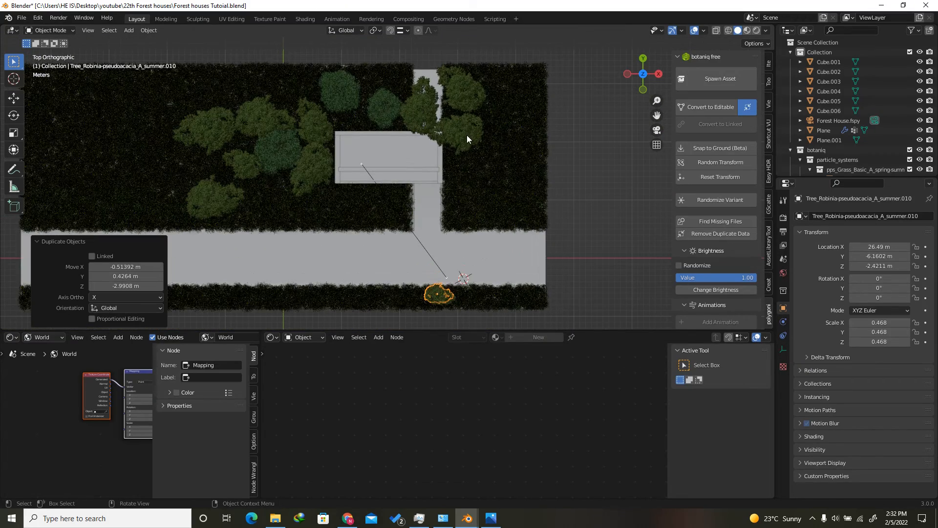
{"action": "left_click", "coordinate": [468, 134]}
{"action": "key", "text": "shift+d"}
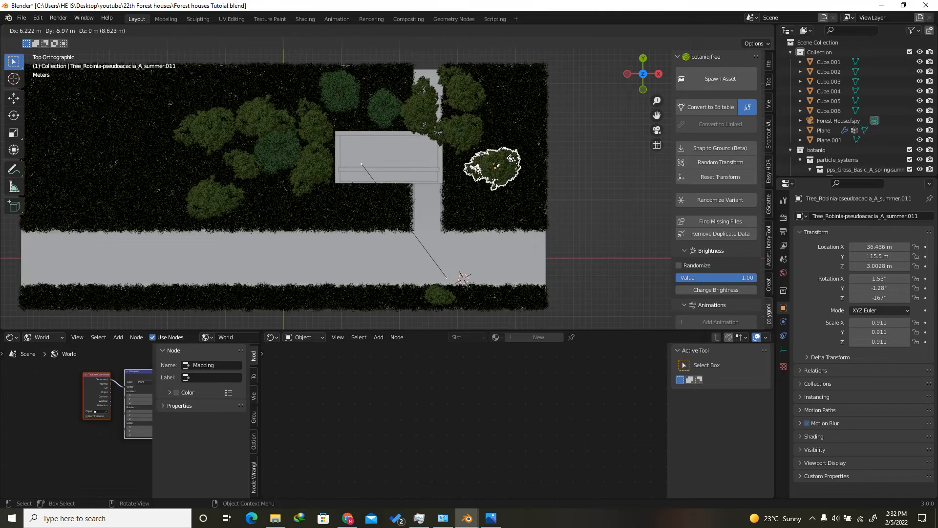
{"action": "left_click", "coordinate": [509, 160]}
{"action": "left_click", "coordinate": [378, 108]}
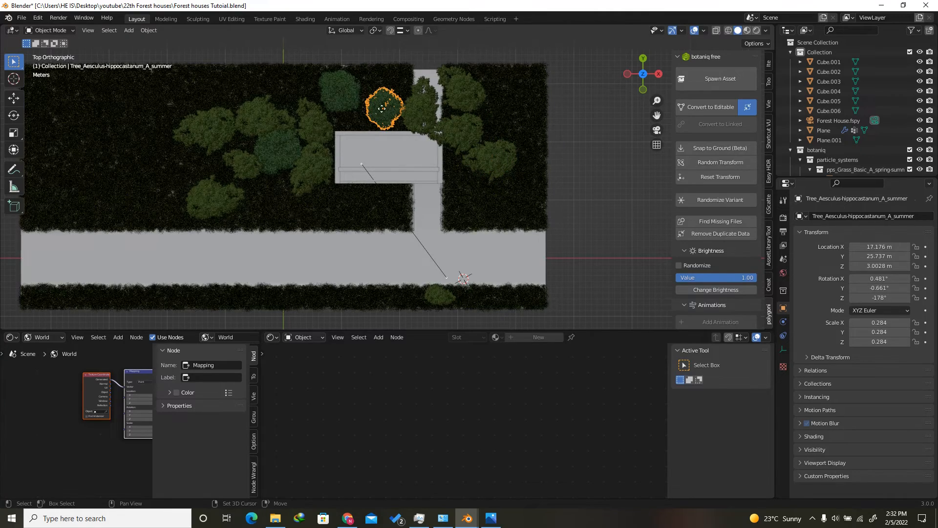
{"action": "key", "text": "shift+d"}
{"action": "left_click", "coordinate": [529, 194]}
Duplicate the new Robinia tree about 7.1 m toward the road and apply a random transform to the copy
{"action": "left_click", "coordinate": [502, 162]}
{"action": "key", "text": "shift+d"}
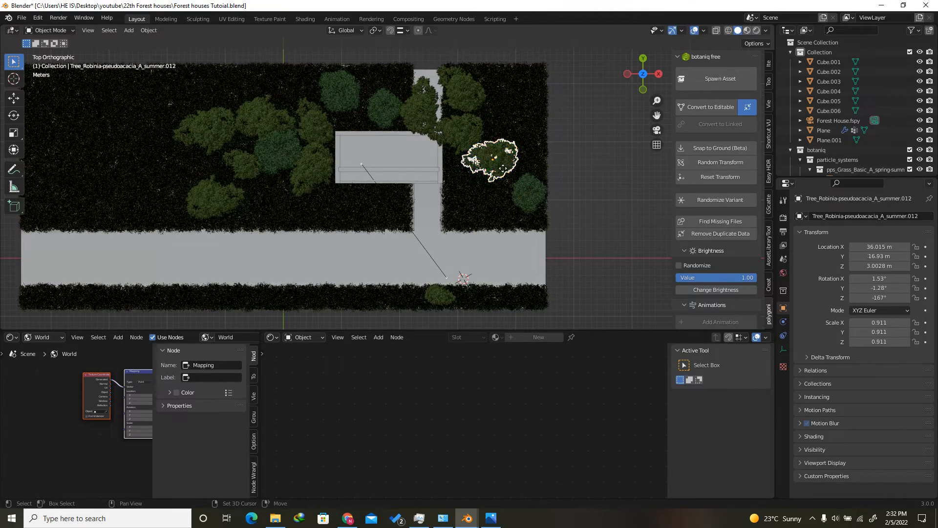
{"action": "left_click", "coordinate": [502, 200]}
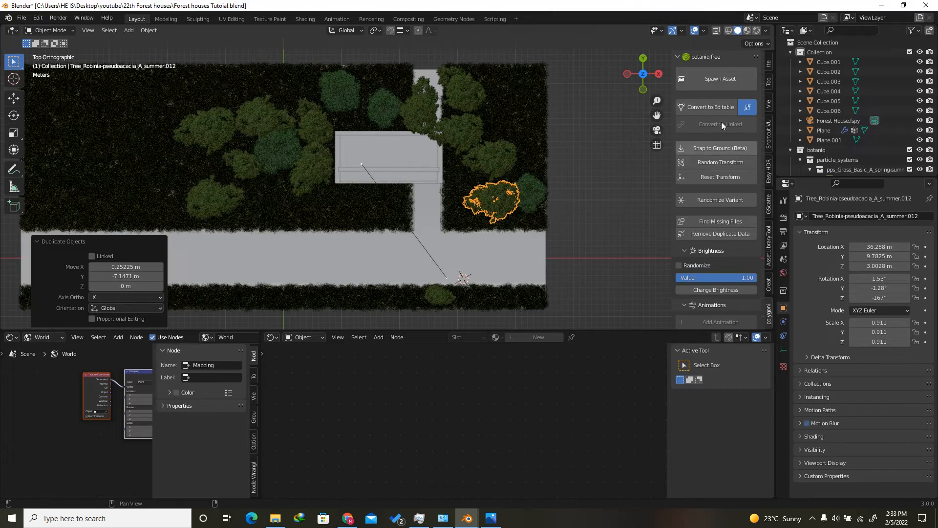
{"action": "left_click", "coordinate": [718, 161]}
Scale the randomized Robinia tree by a factor of 0.84
{"action": "scroll", "coordinate": [538, 194], "scroll_direction": "up", "scroll_amount": 3}
{"action": "middle_click_drag", "start_coordinate": [556, 196], "coordinate": [626, 253], "text": "shift"}
{"action": "key", "text": "s"}
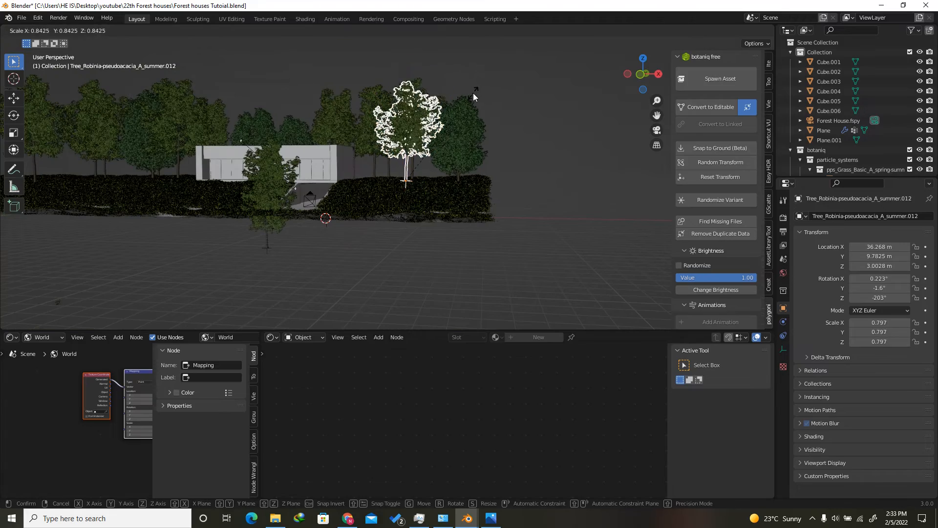
{"action": "left_click", "coordinate": [496, 86]}
Snap the scaled Robinia tree and the Aesculus tree next to it to the ground
{"action": "left_click_drag", "start_coordinate": [646, 73], "coordinate": [613, 178]}
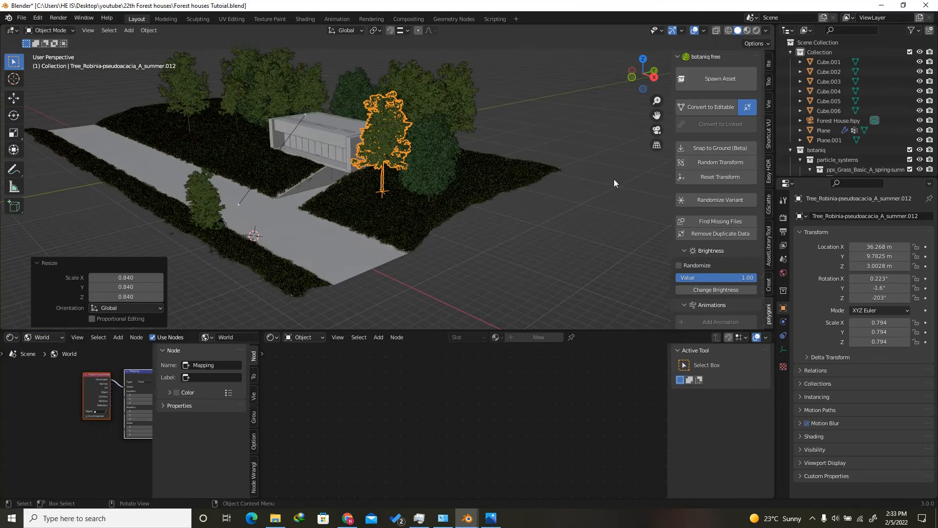
{"action": "left_click", "coordinate": [713, 147]}
{"action": "scroll", "coordinate": [433, 163], "scroll_direction": "up", "scroll_amount": 2}
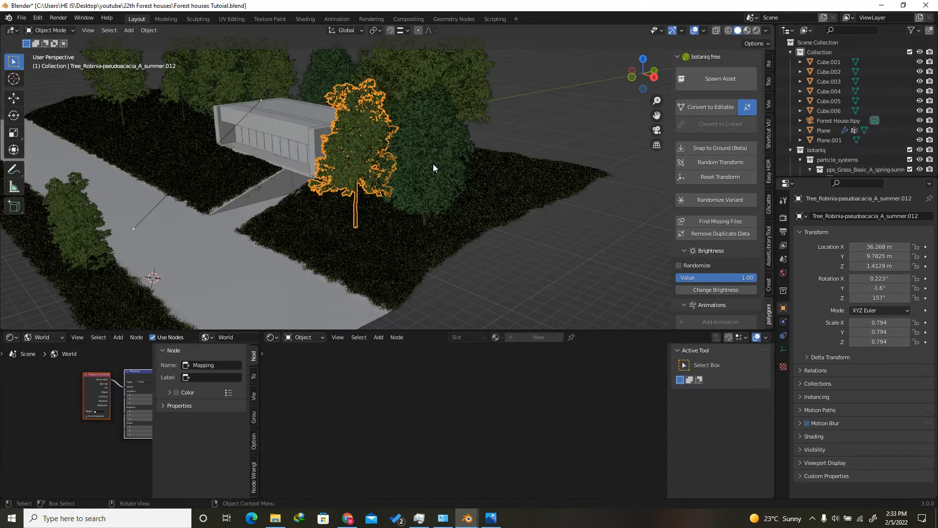
{"action": "left_click", "coordinate": [433, 164]}
{"action": "left_click", "coordinate": [725, 149]}
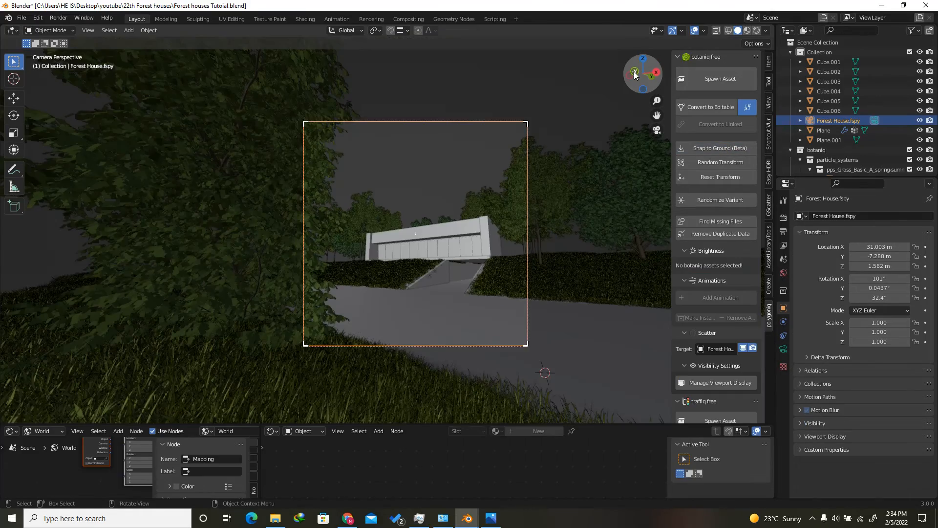
Duplicate the Robinia tree at the house's rear corner and place the copy farther back, near the ground's rear edge
{"action": "left_click_drag", "start_coordinate": [634, 75], "coordinate": [635, 132]}
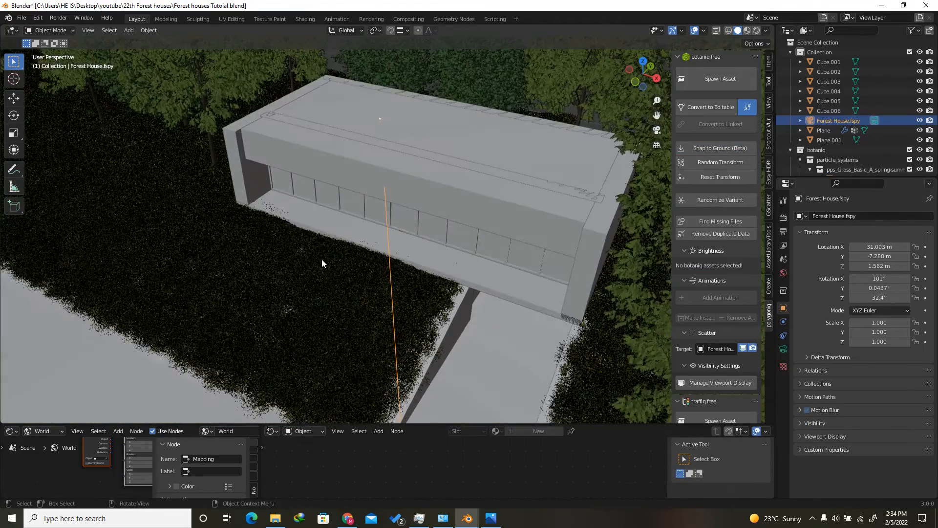
{"action": "scroll", "coordinate": [321, 259], "scroll_direction": "down", "scroll_amount": 3}
{"action": "left_click", "coordinate": [478, 122]}
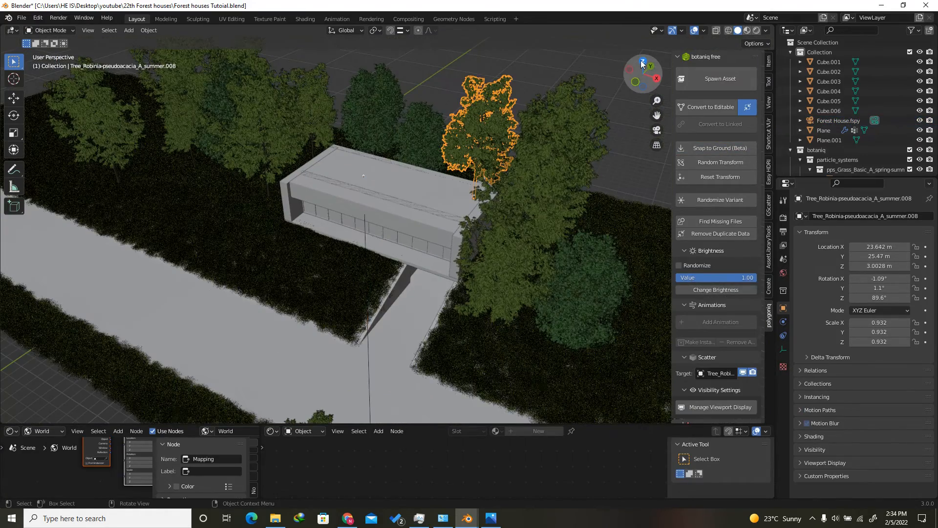
{"action": "left_click", "coordinate": [641, 61]}
{"action": "scroll", "coordinate": [428, 290], "scroll_direction": "down", "scroll_amount": 2}
{"action": "key", "text": "shift+d"}
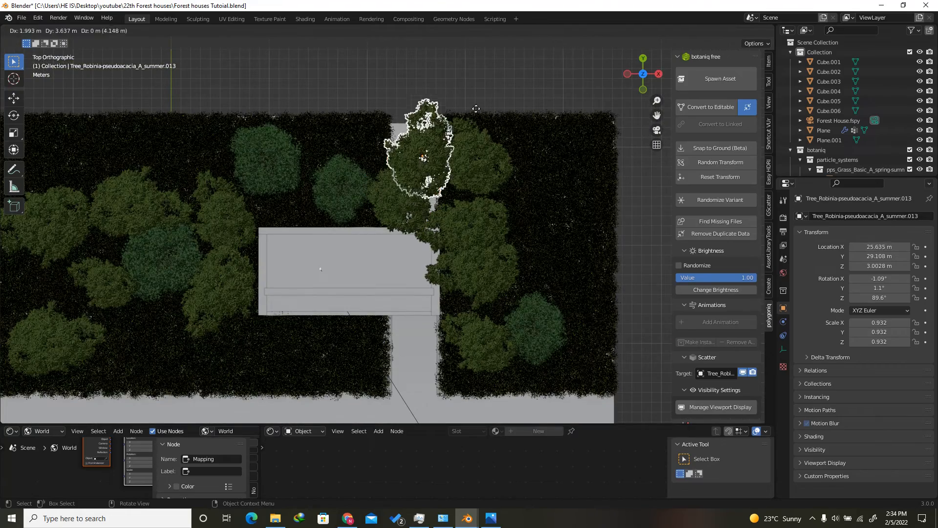
{"action": "left_click", "coordinate": [470, 123]}
{"action": "scroll", "coordinate": [462, 147], "scroll_direction": "up", "scroll_amount": 2}
{"action": "key", "text": "shift+s"}
{"action": "left_click", "coordinate": [487, 93]}
{"action": "scroll", "coordinate": [434, 211], "scroll_direction": "down", "scroll_amount": 2}
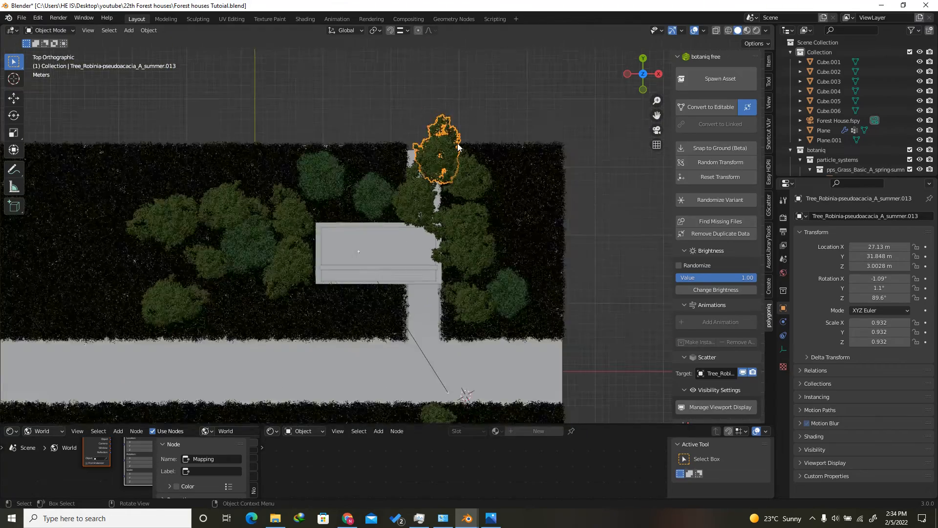
Add two more Robinia copies beyond the rear edge, offset about 4.8 m and 5.1 m, then about -8.4 m and 0.7 m in X and Y
{"action": "scroll", "coordinate": [437, 143], "scroll_direction": "up", "scroll_amount": 1}
{"action": "key", "text": "shift+d"}
{"action": "left_click", "coordinate": [475, 113]}
{"action": "key", "text": "shift+d"}
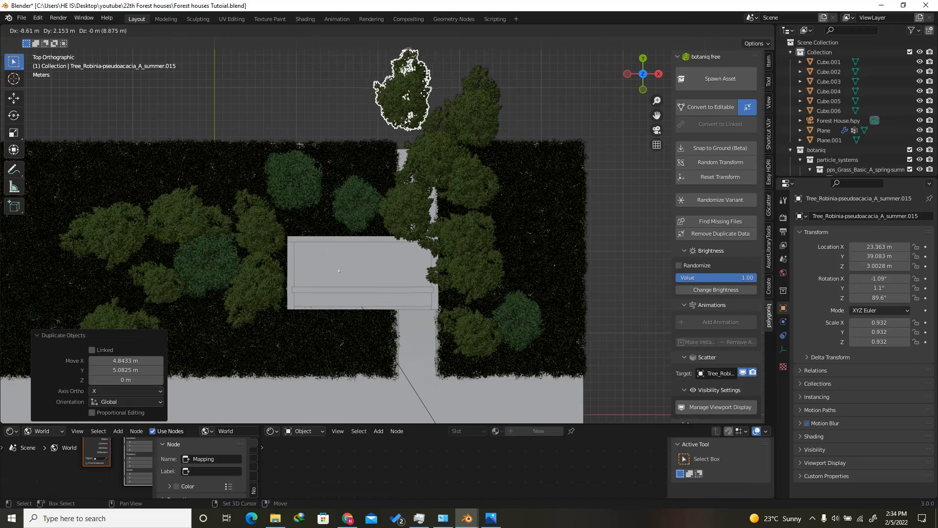
{"action": "left_click", "coordinate": [405, 106]}
{"action": "middle_click_drag", "start_coordinate": [447, 189], "coordinate": [427, 101]}
In camera view, move the last Robinia copy beside the house corner, lowering it by about 3.3 m
{"action": "key", "text": "KP_0"}
{"action": "scroll", "coordinate": [485, 247], "scroll_direction": "up", "scroll_amount": 2}
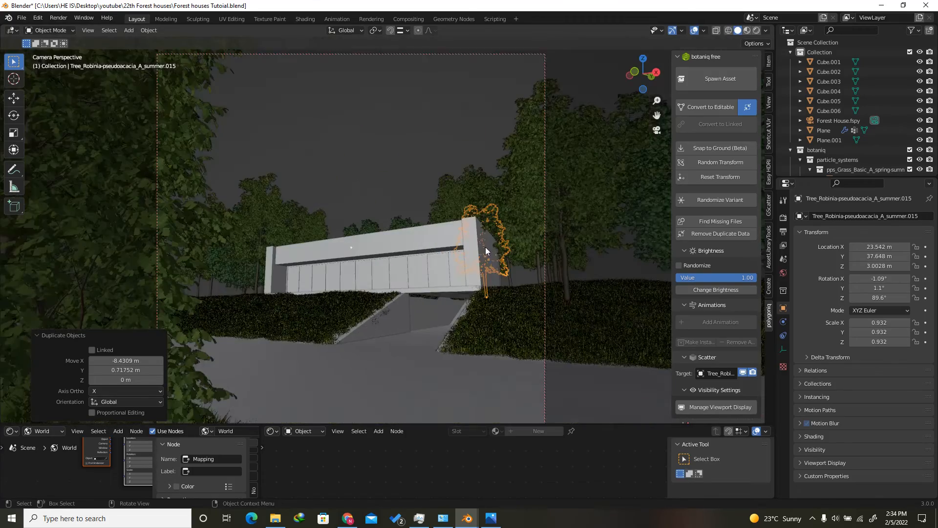
{"action": "key", "text": "g"}
{"action": "left_click", "coordinate": [512, 277]}
{"action": "scroll", "coordinate": [517, 268], "scroll_direction": "up", "scroll_amount": 2}
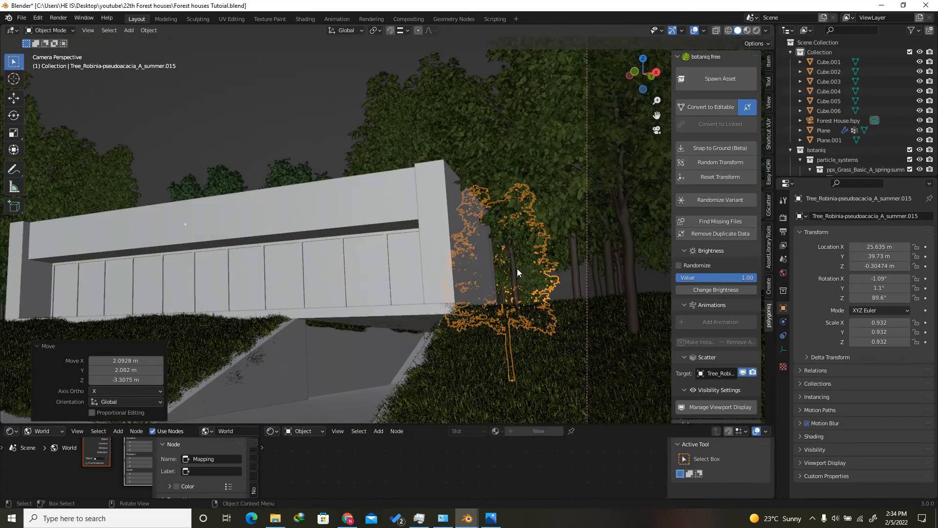
Select the Robinia copy behind the house's rear corner and turn the enlarged Outliner area into a second 3D viewport showing the camera view
{"action": "left_click", "coordinate": [576, 279]}
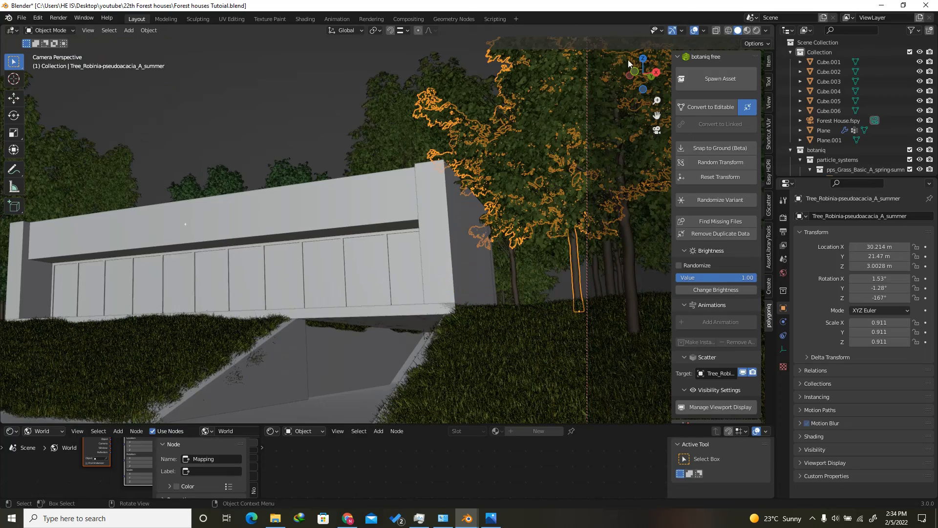
{"action": "middle_click_drag", "start_coordinate": [628, 59], "coordinate": [562, 176]}
{"action": "scroll", "coordinate": [561, 175], "scroll_direction": "down", "scroll_amount": 3}
{"action": "left_click", "coordinate": [544, 159]}
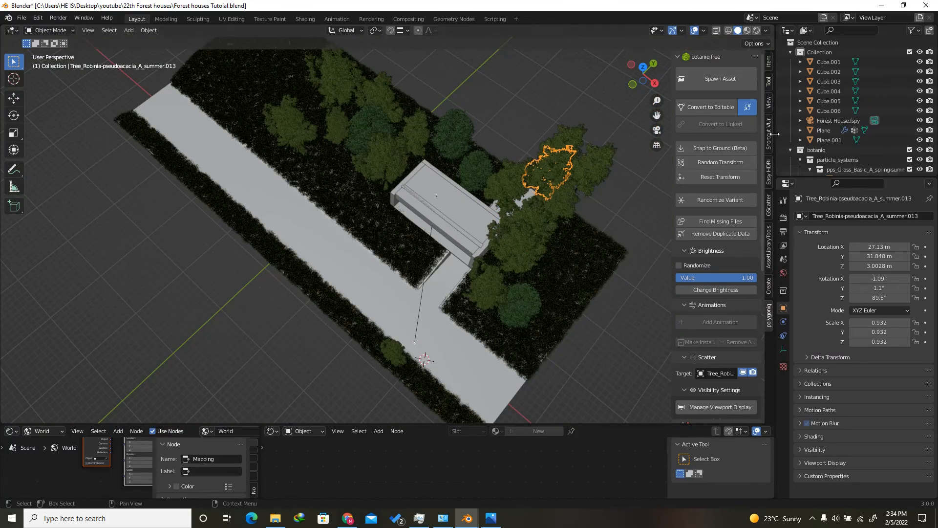
{"action": "left_click_drag", "start_coordinate": [776, 177], "coordinate": [676, 305]}
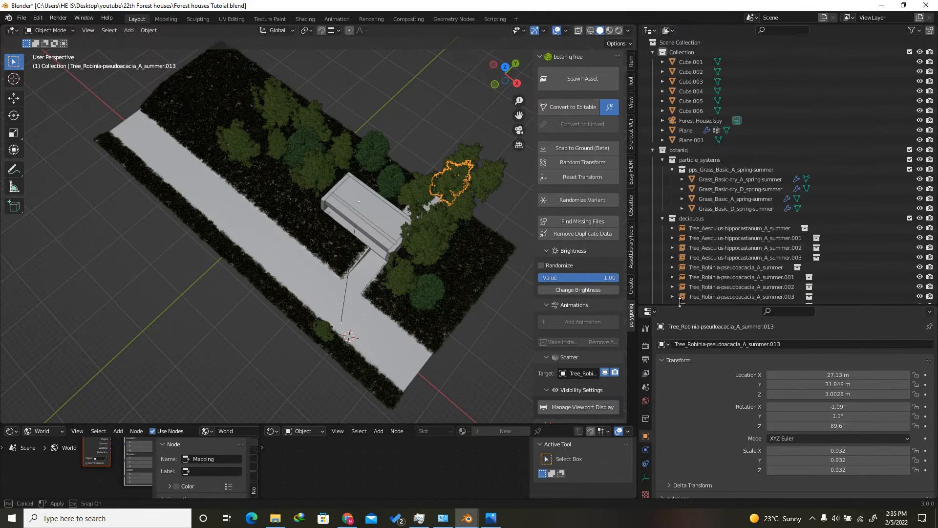
{"action": "left_click", "coordinate": [651, 29]}
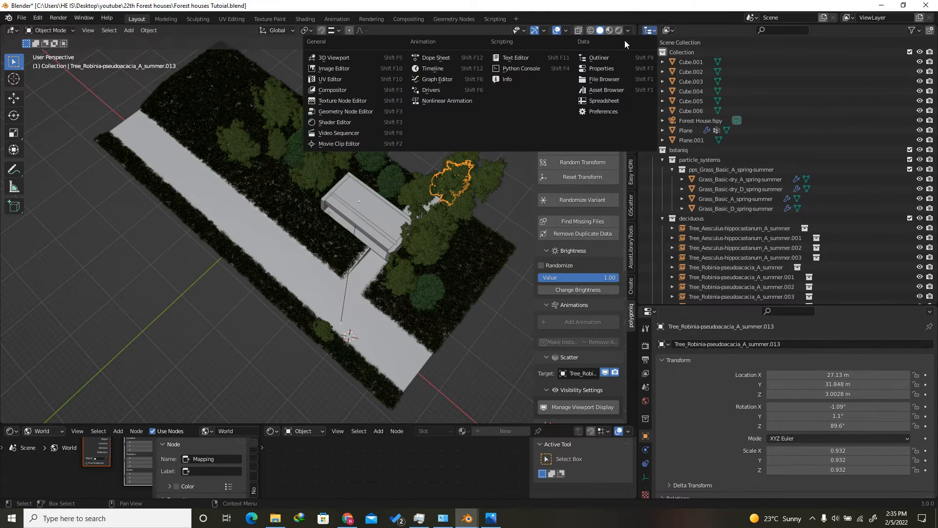
{"action": "left_click", "coordinate": [337, 58]}
{"action": "key", "text": "KP_0"}
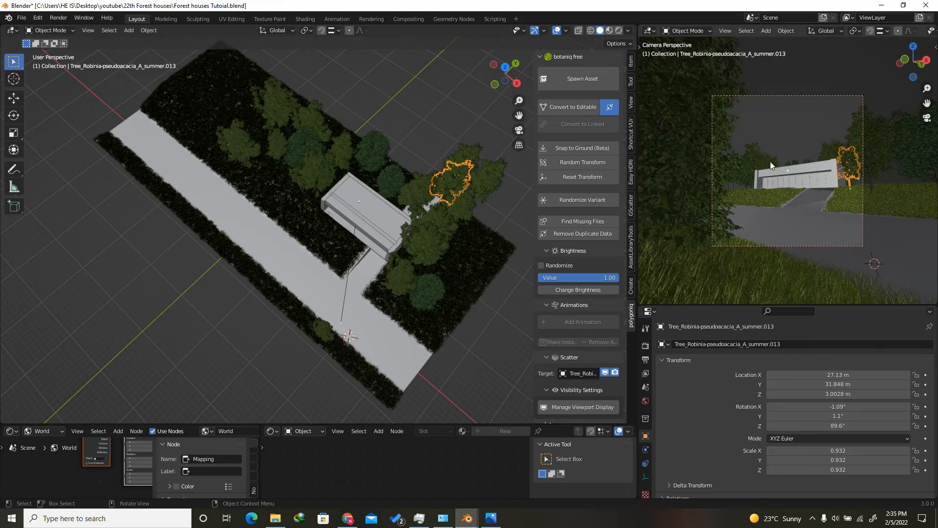
{"action": "scroll", "coordinate": [857, 179], "scroll_direction": "up", "scroll_amount": 2}
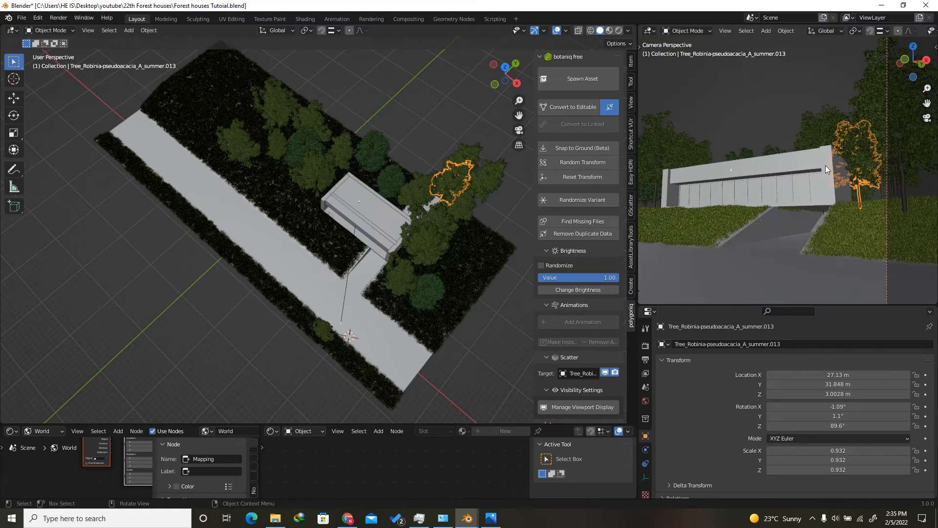
{"action": "scroll", "coordinate": [416, 214], "scroll_direction": "down", "scroll_amount": 2}
{"action": "scroll", "coordinate": [416, 214], "scroll_direction": "up", "scroll_amount": 3}
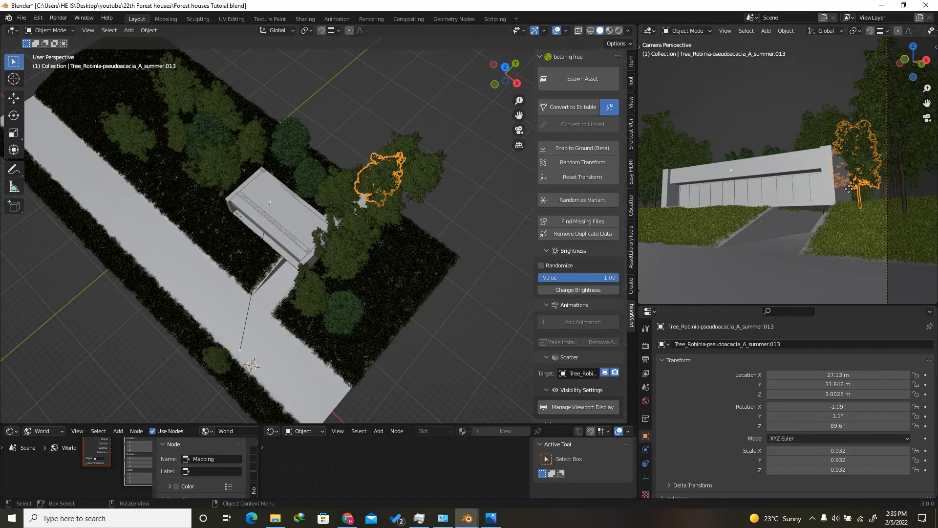
Scale the selected Robinia to about 0.496 and move it beside the house corner, at about X 29.5 m, Y 33.8 m, Z 0.97 m
{"action": "key", "text": "g"}
{"action": "left_click", "coordinate": [875, 202]}
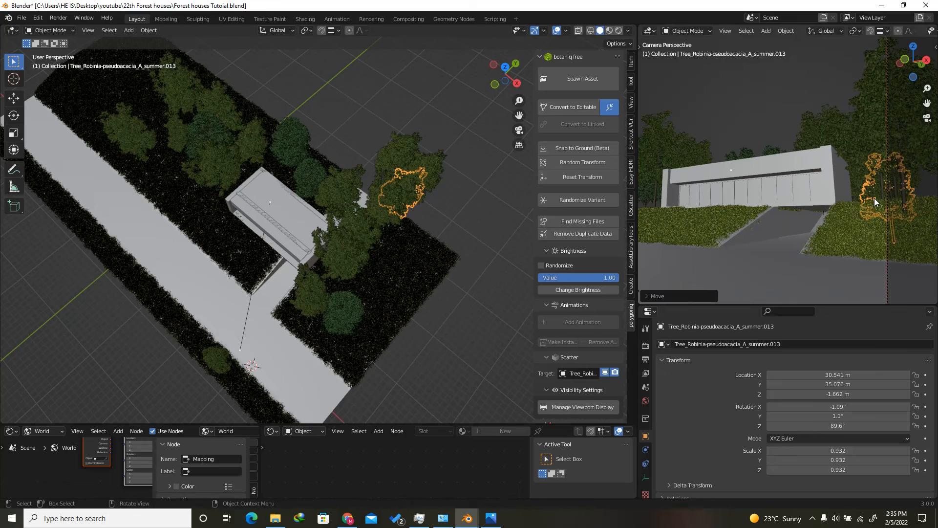
{"action": "key", "text": "s"}
{"action": "left_click", "coordinate": [881, 195]}
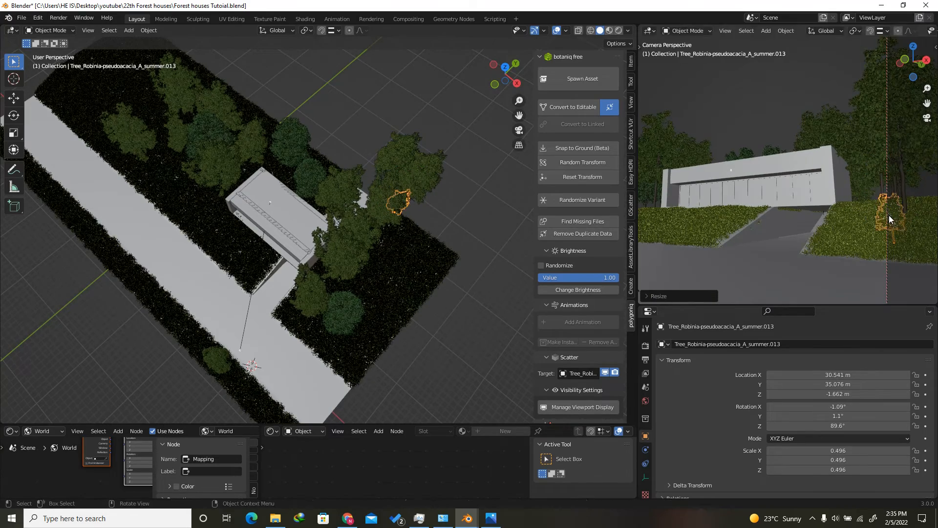
{"action": "key", "text": "g"}
{"action": "left_click", "coordinate": [879, 198]}
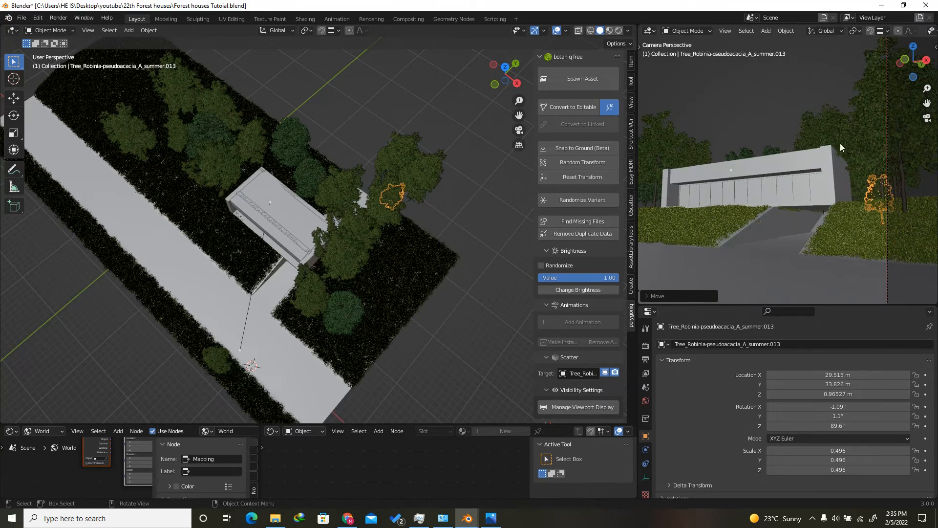
In top view, duplicate Robinia trees to the house's far side, offset about -42.7 m in X and -12.9 m in Y
{"action": "scroll", "coordinate": [902, 184], "scroll_direction": "down", "scroll_amount": 2}
{"action": "scroll", "coordinate": [902, 182], "scroll_direction": "down", "scroll_amount": 2}
{"action": "scroll", "coordinate": [749, 186], "scroll_direction": "up", "scroll_amount": 3}
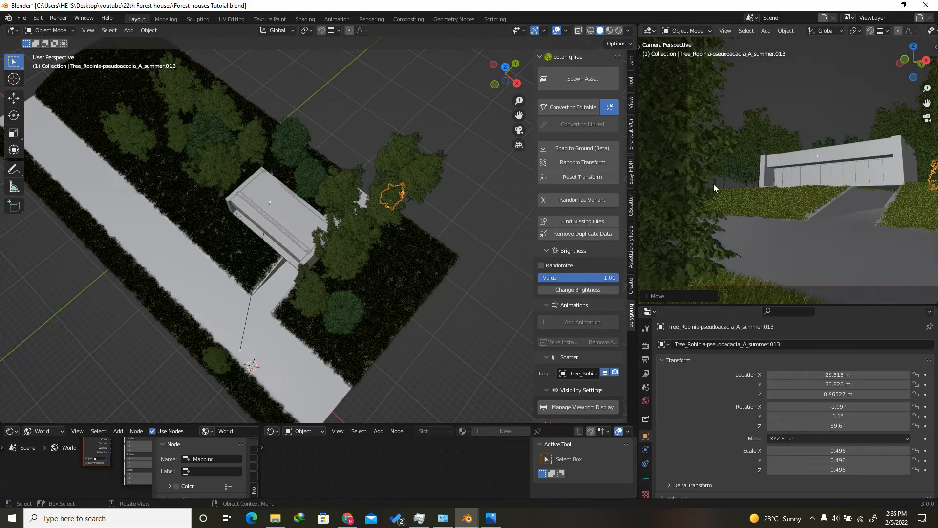
{"action": "key", "text": "KP_7"}
{"action": "key", "text": "g"}
{"action": "left_click", "coordinate": [171, 230]}
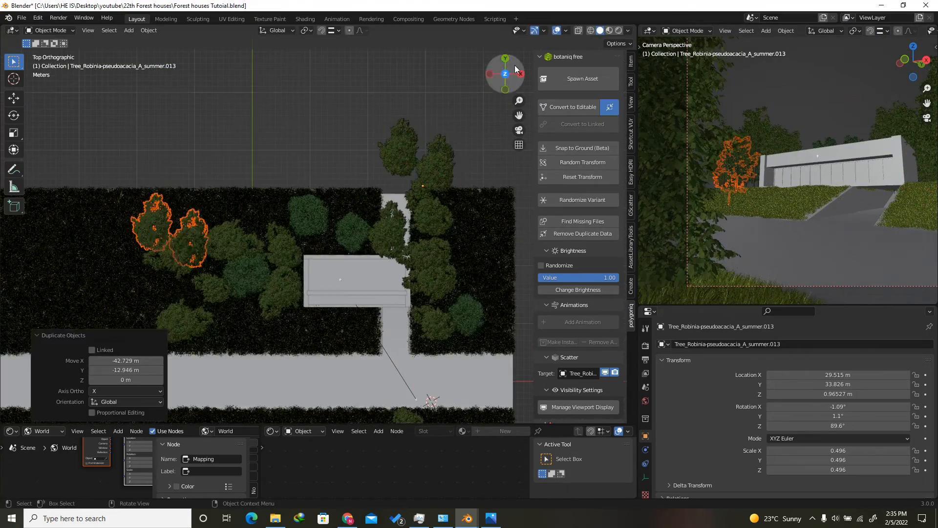
{"action": "middle_click_drag", "start_coordinate": [171, 230], "coordinate": [425, 185]}
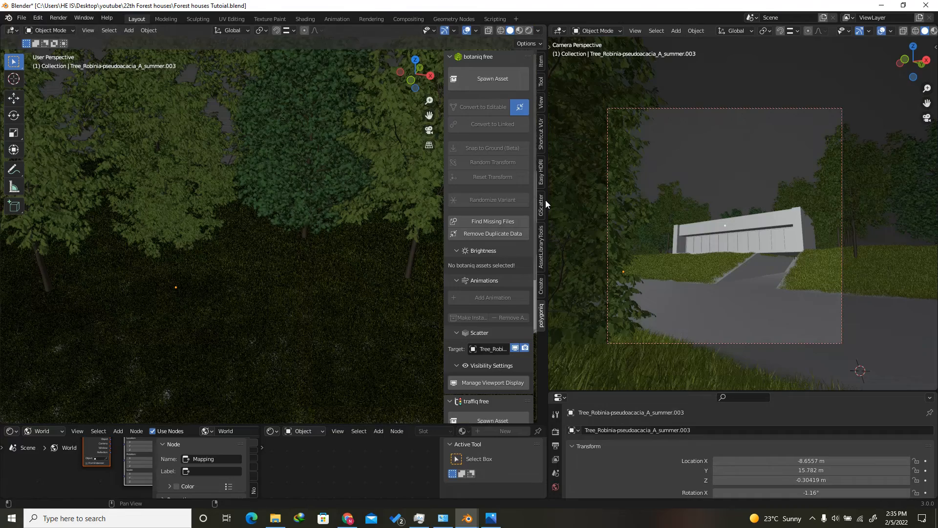
Widen the main viewport, turn the second viewport back into the Outliner and return to the camera view
{"action": "left_click_drag", "start_coordinate": [546, 198], "coordinate": [795, 201]}
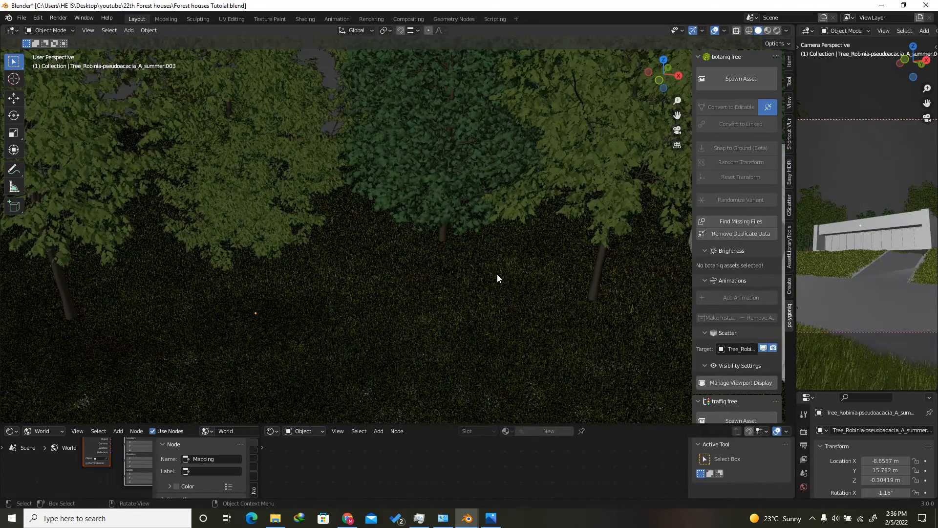
{"action": "scroll", "coordinate": [497, 274], "scroll_direction": "down", "scroll_amount": 3}
{"action": "left_click", "coordinate": [808, 30]}
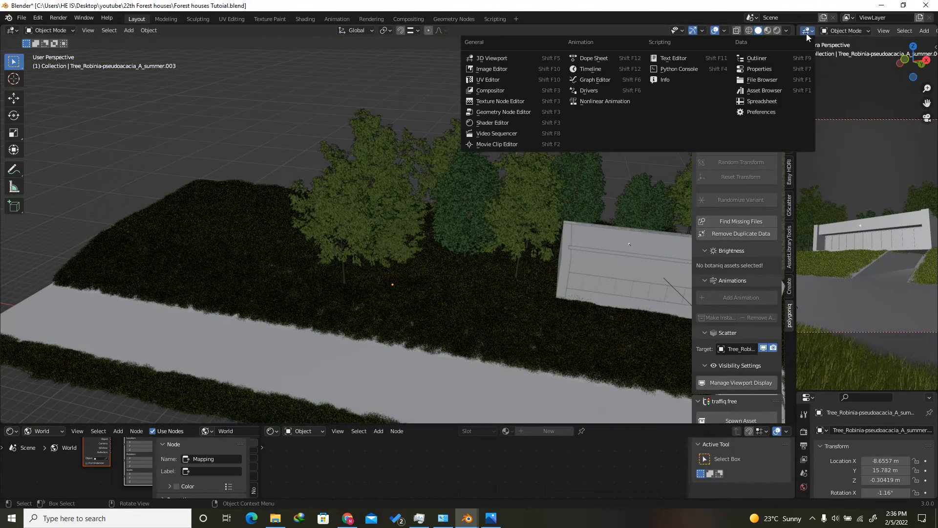
{"action": "left_click", "coordinate": [758, 58]}
{"action": "key", "text": "KP_0"}
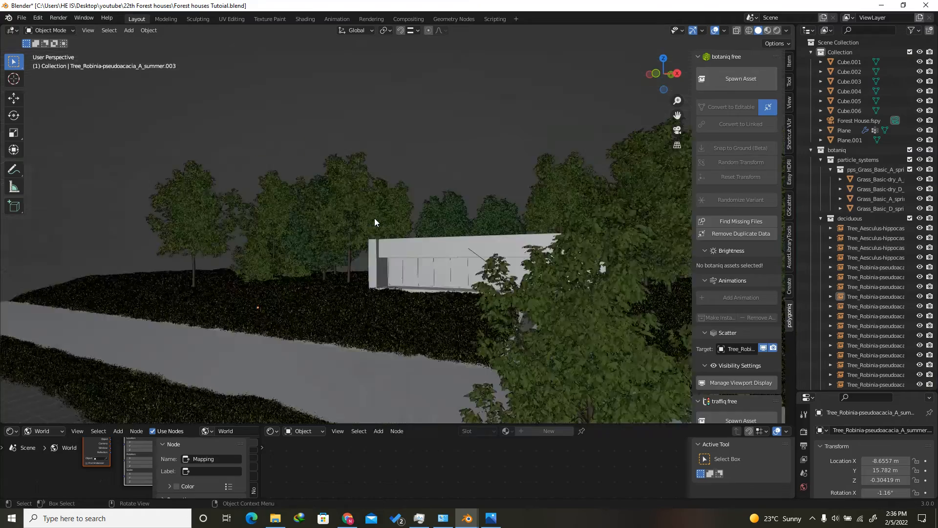
Save the file and enlarge the main viewport over the node editors for a rendered preview
{"action": "key", "text": "ctrl+s"}
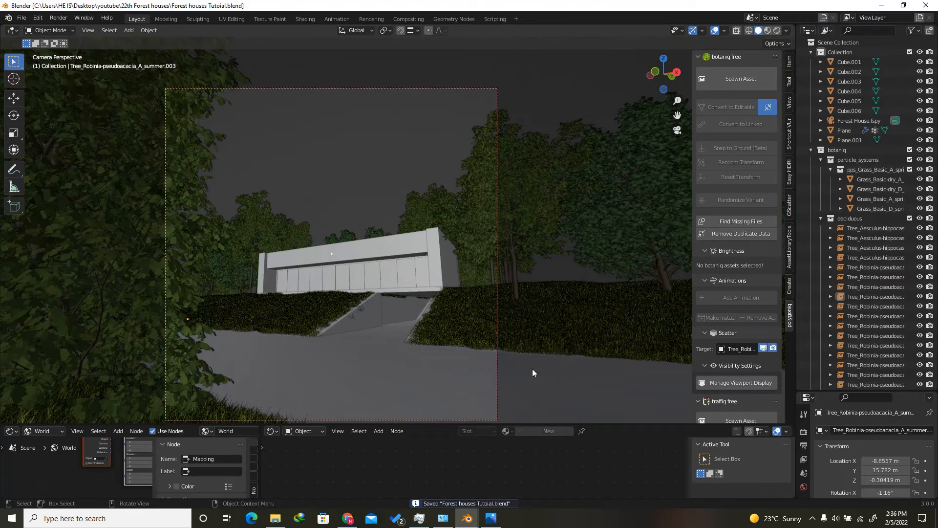
{"action": "left_click_drag", "start_coordinate": [518, 423], "coordinate": [516, 464]}
{"action": "scroll", "coordinate": [491, 373], "scroll_direction": "down", "scroll_amount": 2}
{"action": "scroll", "coordinate": [344, 371], "scroll_direction": "up", "scroll_amount": 2}
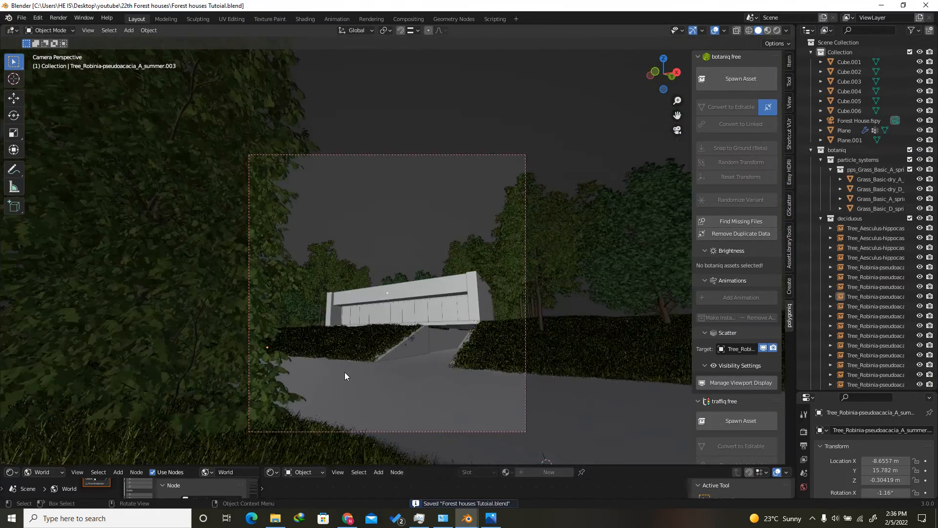
{"action": "left_click", "coordinate": [777, 31]}
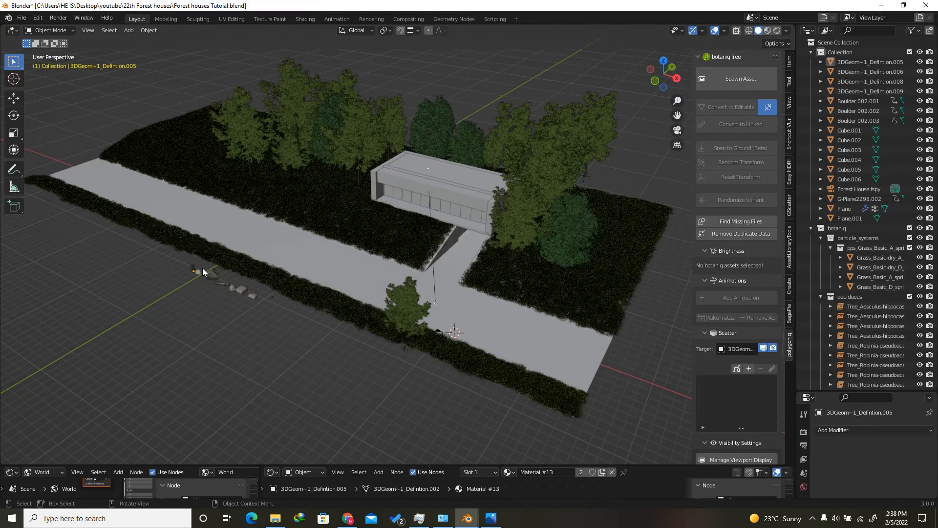
Examine the imported rocks, log and small plants beside the road by selecting them one after another
{"action": "scroll", "coordinate": [202, 271], "scroll_direction": "up", "scroll_amount": 5}
{"action": "left_click", "coordinate": [161, 272]}
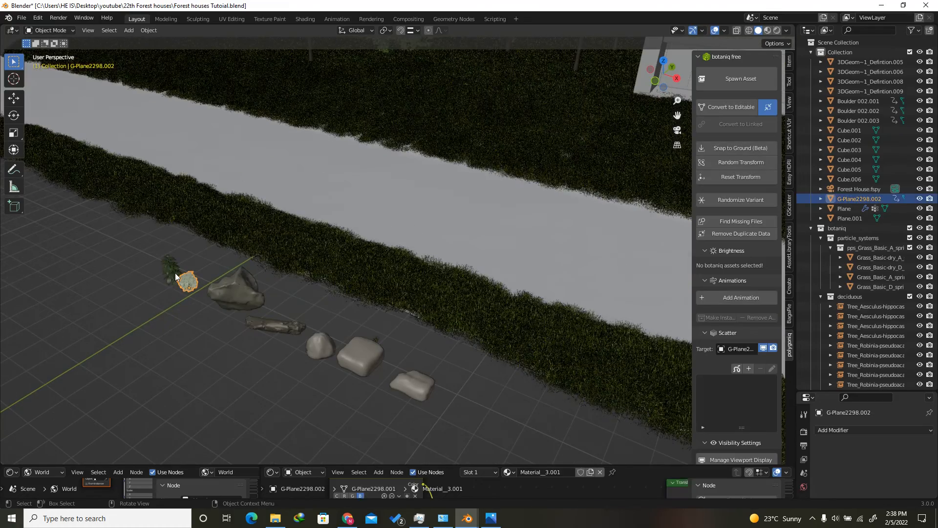
{"action": "left_click", "coordinate": [400, 381]}
{"action": "left_click", "coordinate": [360, 364]}
{"action": "left_click", "coordinate": [316, 347]}
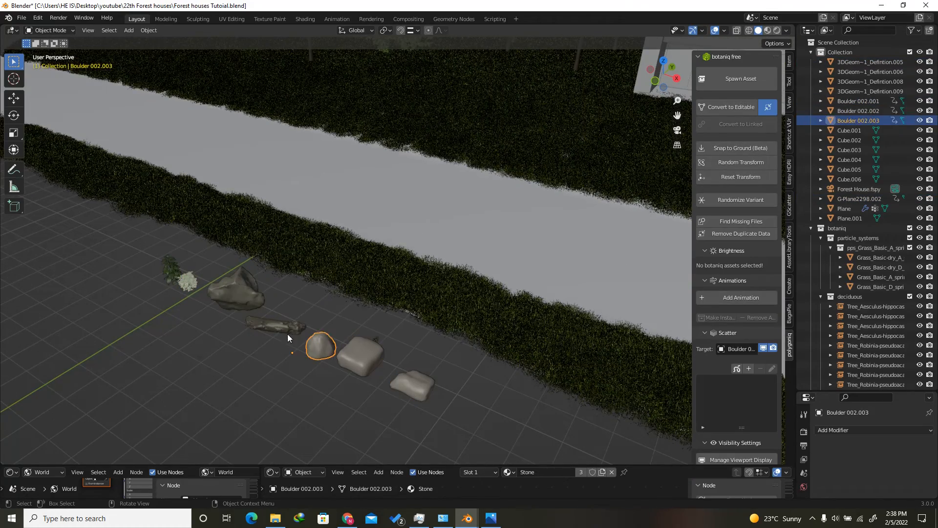
{"action": "left_click", "coordinate": [281, 327]}
{"action": "left_click", "coordinate": [240, 294]}
Move the two leafy plants and the white flowering plant into a new collection named Weeds
{"action": "left_click", "coordinate": [175, 276]}
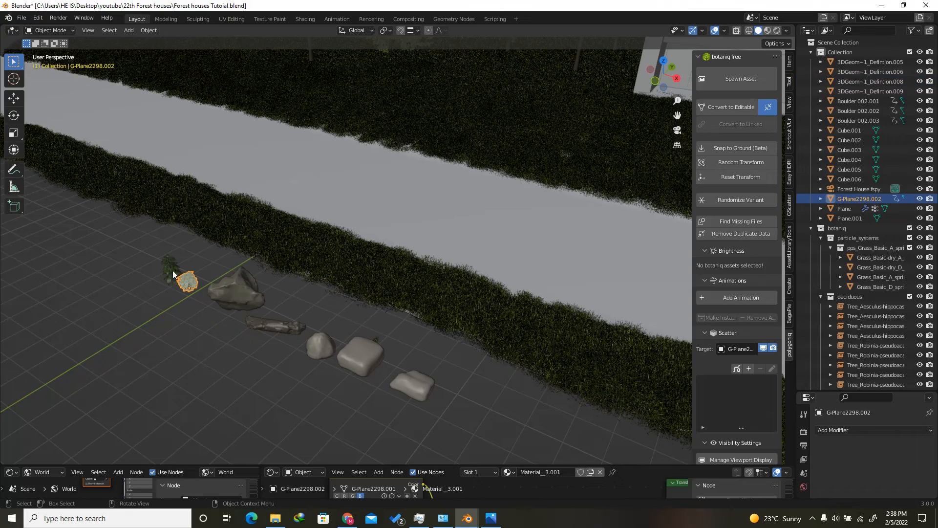
{"action": "left_click", "coordinate": [173, 274]}
{"action": "left_click_drag", "start_coordinate": [183, 280], "coordinate": [160, 276]}
{"action": "scroll", "coordinate": [160, 266], "scroll_direction": "up", "scroll_amount": 6}
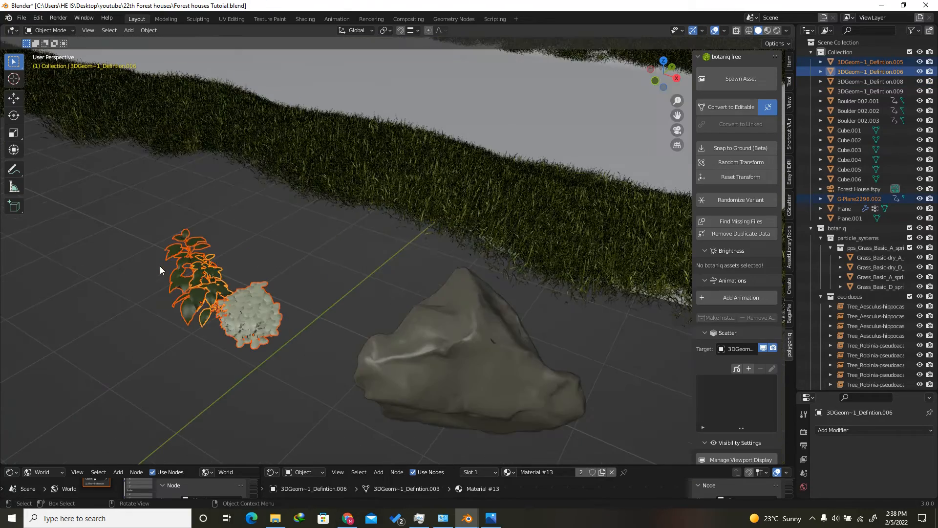
{"action": "key", "text": "m"}
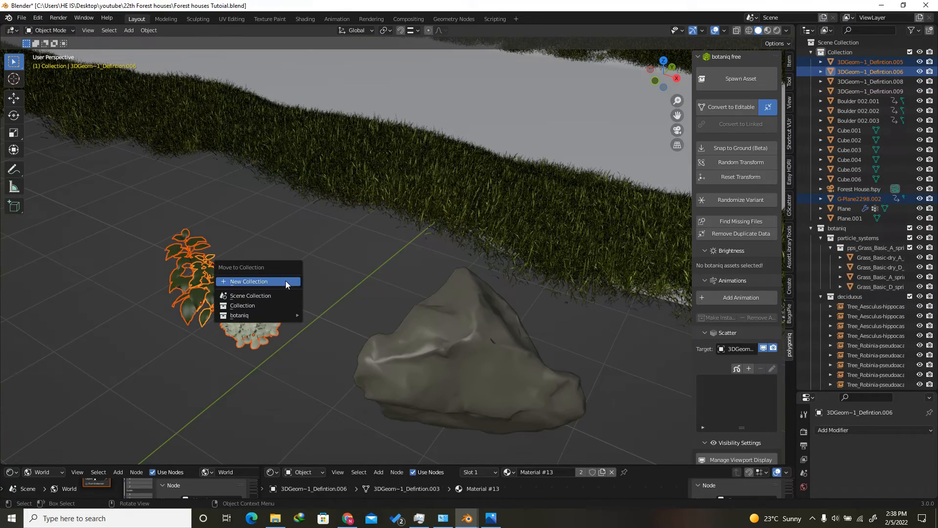
{"action": "left_click", "coordinate": [251, 283]}
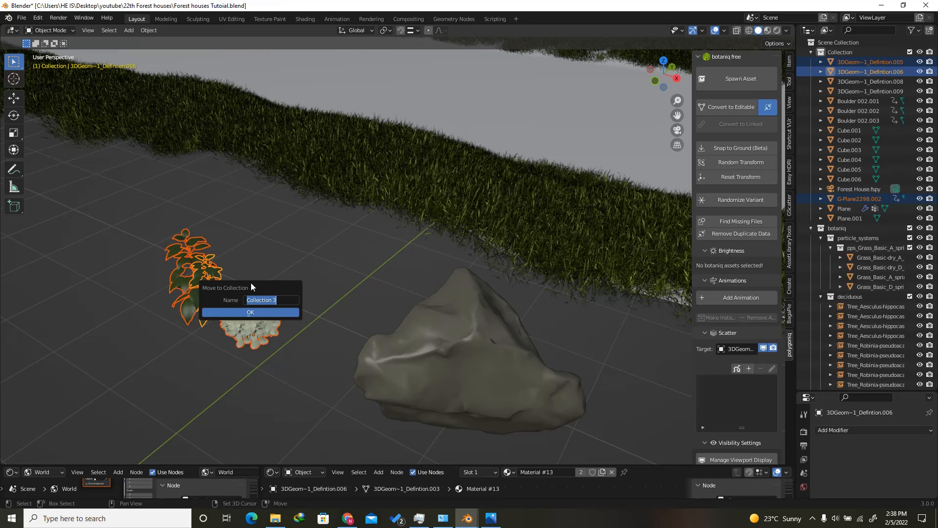
{"action": "type", "text": "Weeds"}
{"action": "left_click", "coordinate": [264, 312]}
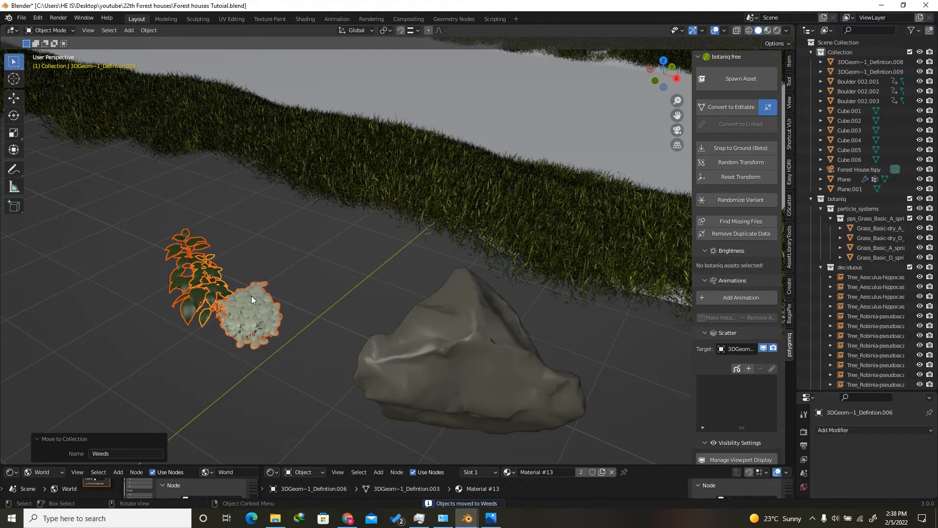
Move the large rock and the three boulders into a new collection named Rocks
{"action": "key", "text": "m"}
{"action": "left_click", "coordinate": [206, 338]}
{"action": "left_click_drag", "start_coordinate": [258, 240], "coordinate": [215, 337]}
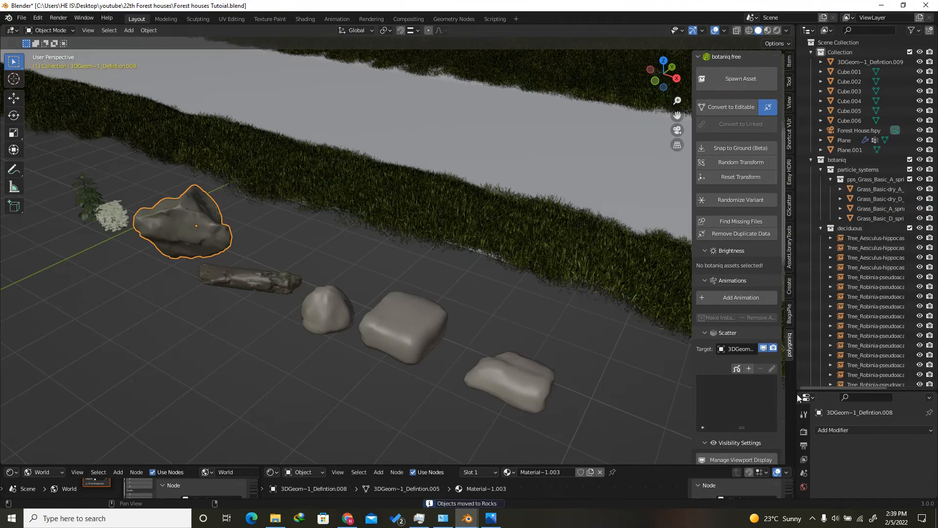
Enlarge the Properties editor in height and width and show the particle settings
{"action": "left_click_drag", "start_coordinate": [814, 390], "coordinate": [813, 241]}
{"action": "left_click_drag", "start_coordinate": [797, 291], "coordinate": [654, 292]}
{"action": "left_click", "coordinate": [661, 395]}
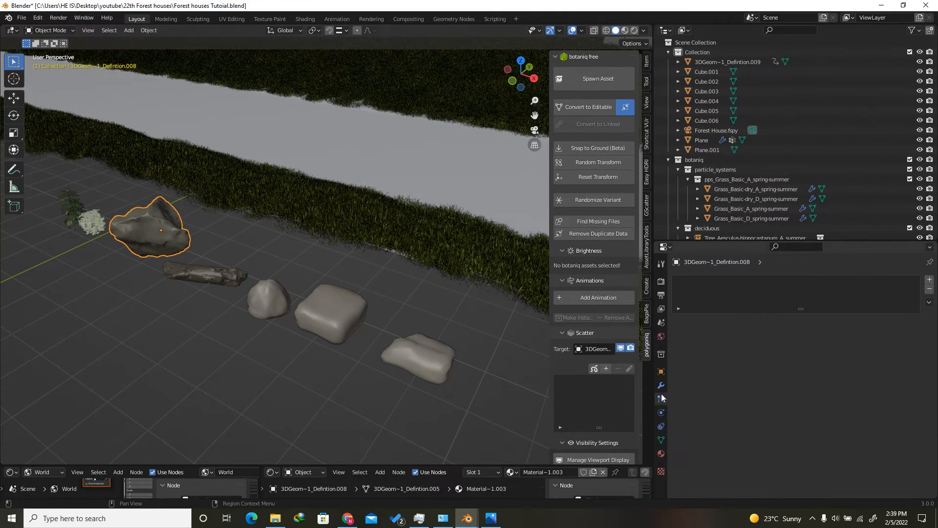
Add a second particle system to the ground plane and assign it the pps_Grass_Basic_A_spring-summer settings
{"action": "scroll", "coordinate": [216, 267], "scroll_direction": "down", "scroll_amount": 6}
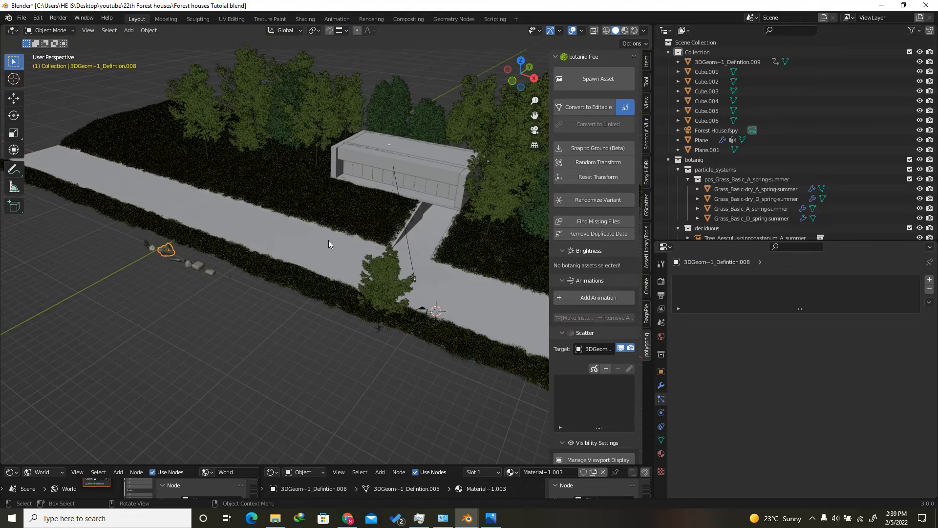
{"action": "left_click", "coordinate": [329, 240]}
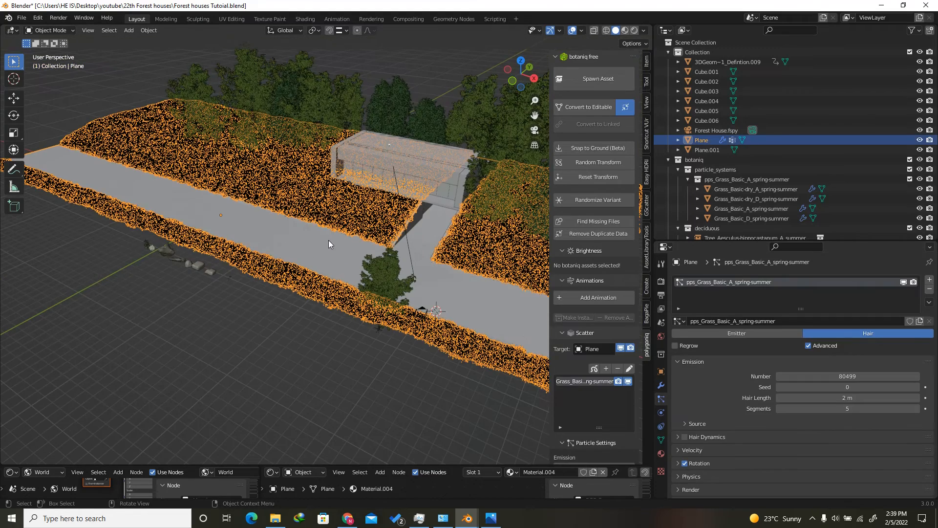
{"action": "left_click", "coordinate": [929, 280]}
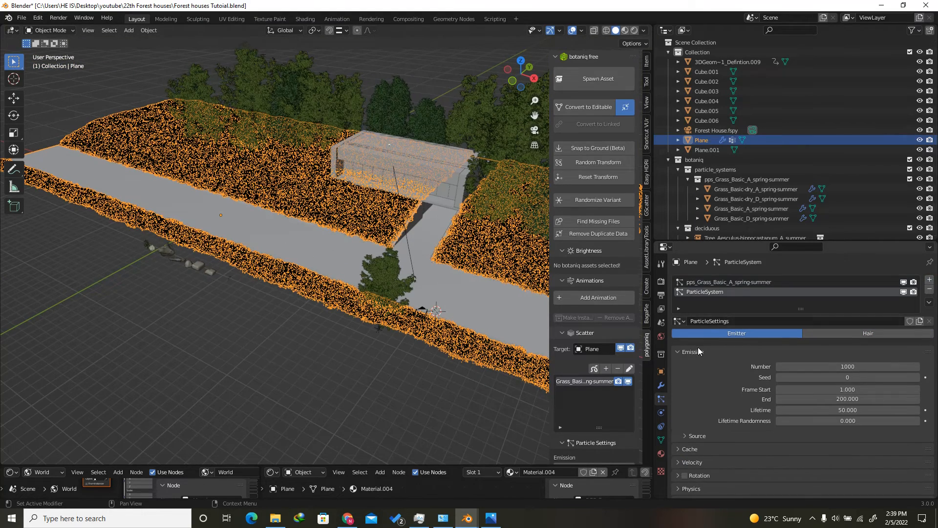
{"action": "left_click", "coordinate": [679, 321]}
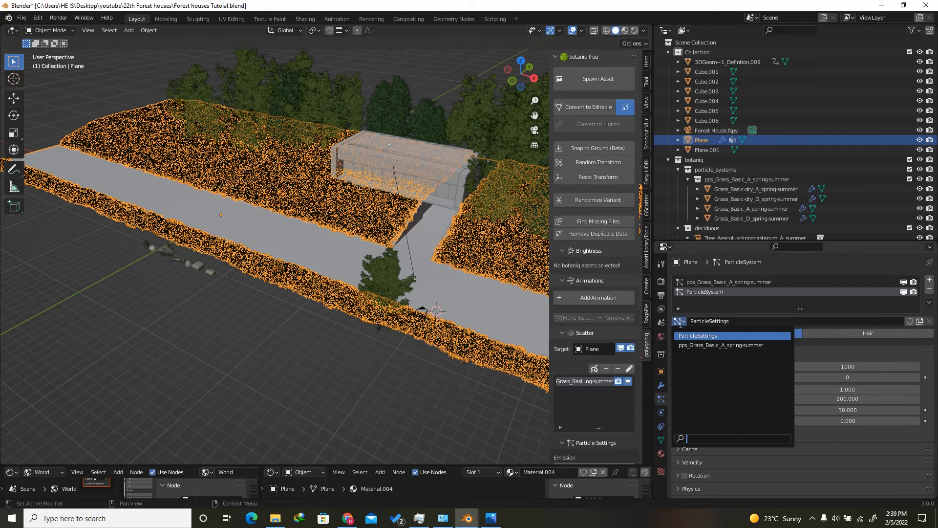
{"action": "left_click", "coordinate": [723, 346]}
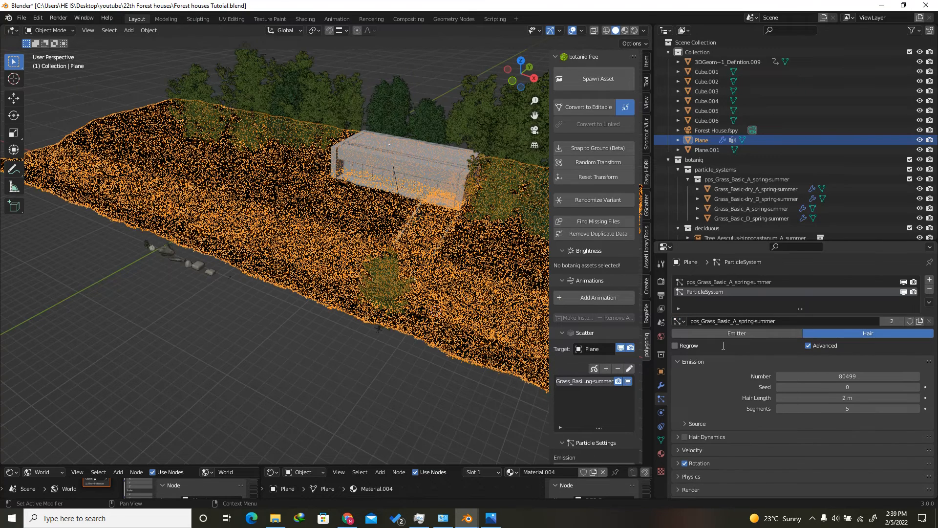
Try to set the new particle system's emission number to 1000
{"action": "left_click", "coordinate": [849, 377]}
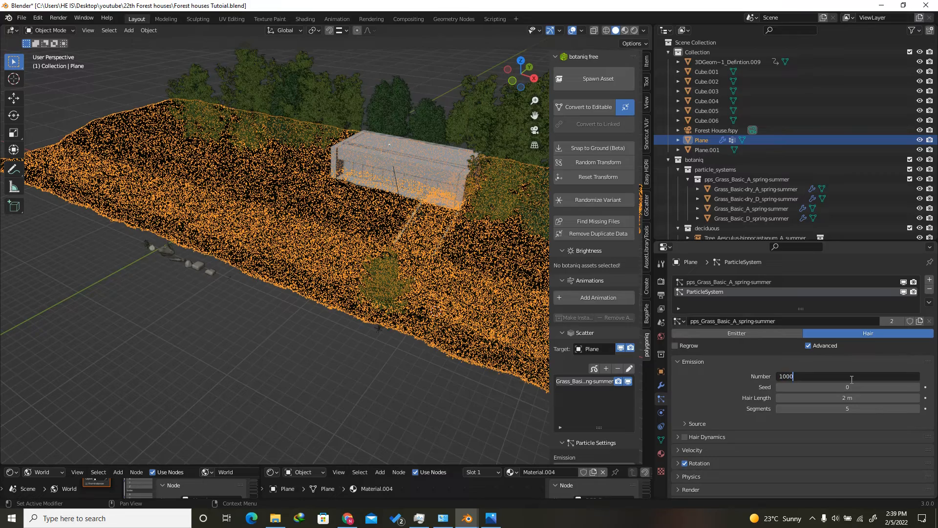
{"action": "type", "text": "1000"}
{"action": "key", "text": "Return"}
{"action": "left_click_drag", "start_coordinate": [517, 84], "coordinate": [493, 74]}
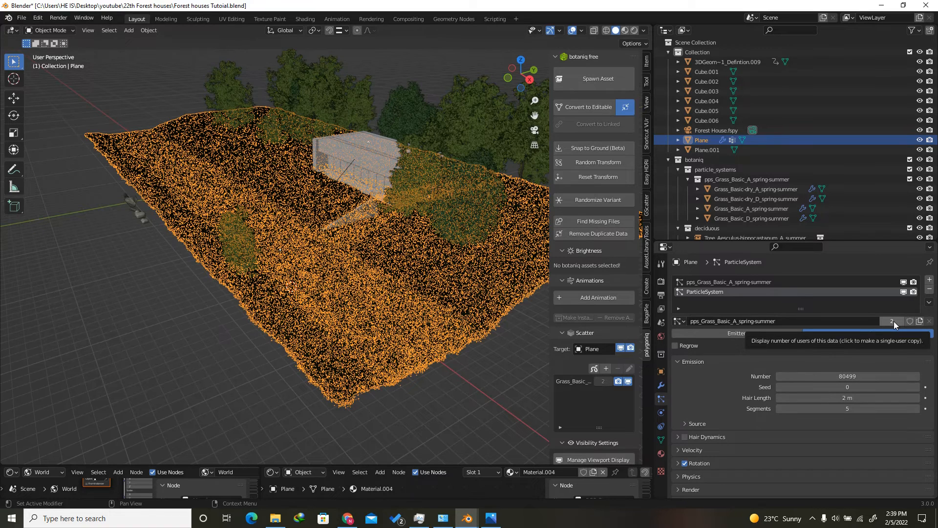
Make the second particle system's settings a single-user copy and set its emission number to 1000
{"action": "left_click", "coordinate": [893, 321]}
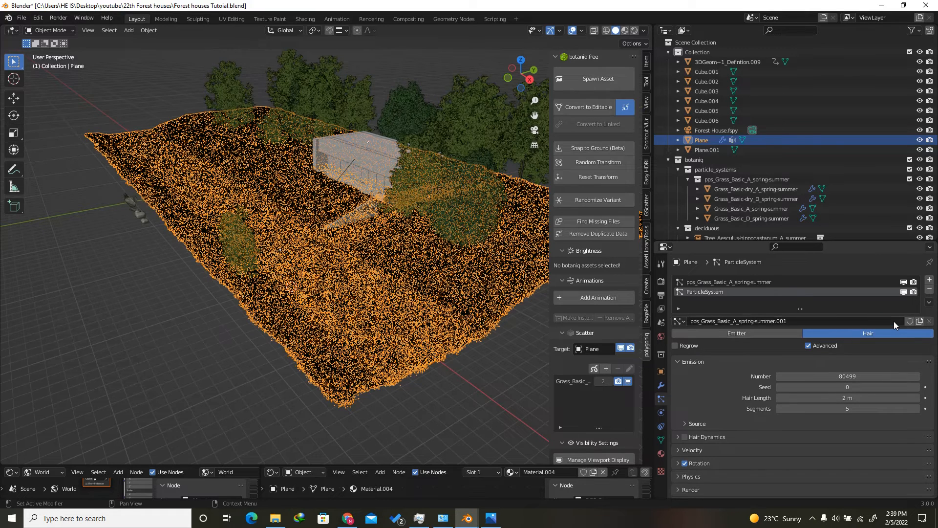
{"action": "left_click", "coordinate": [852, 376]}
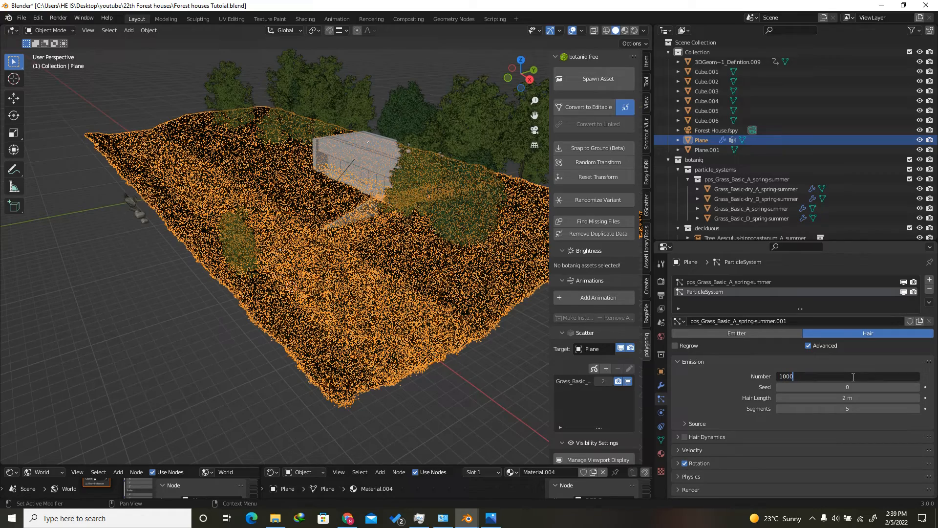
{"action": "key", "text": "Return"}
Set the second particle system's render instance collection to Weeds
{"action": "left_click_drag", "start_coordinate": [509, 77], "coordinate": [744, 384]}
{"action": "scroll", "coordinate": [744, 384], "scroll_direction": "down", "scroll_amount": 8}
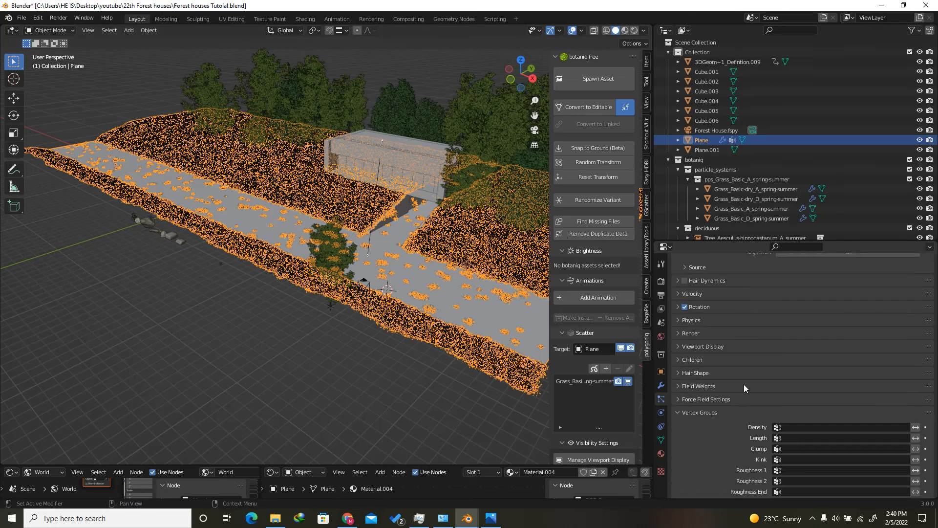
{"action": "left_click", "coordinate": [690, 332]}
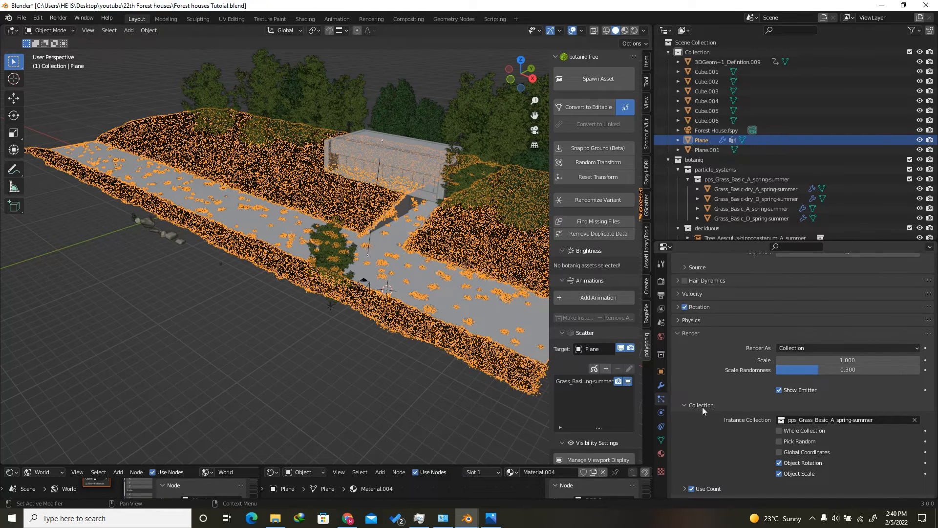
{"action": "left_click", "coordinate": [815, 419]}
{"action": "left_click", "coordinate": [832, 427]}
{"action": "left_click", "coordinate": [830, 421]}
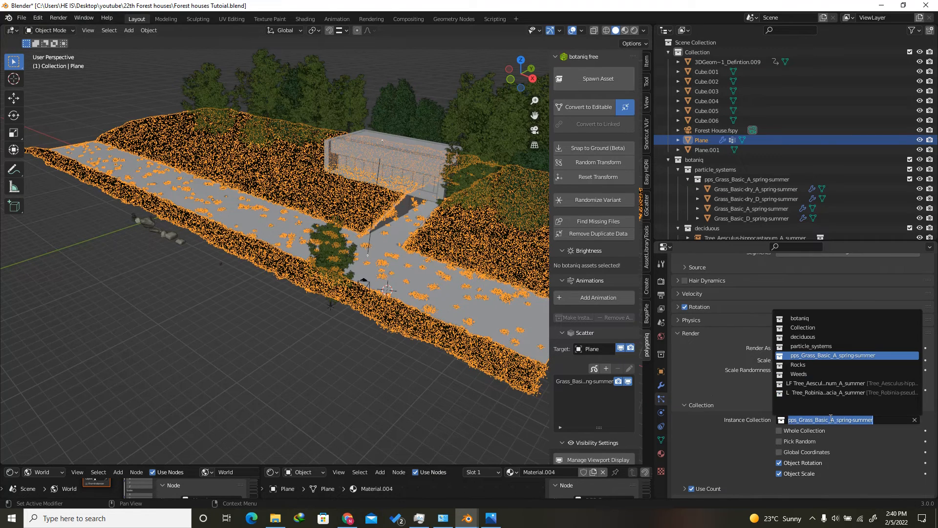
{"action": "left_click", "coordinate": [814, 373]}
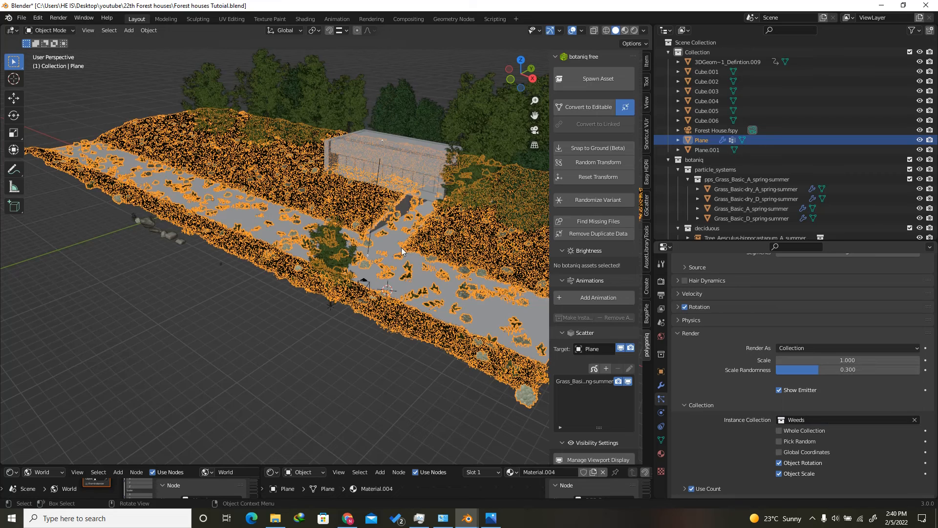
Disable rotation for the weed particles and check how the plants stand along the path
{"action": "scroll", "coordinate": [720, 408], "scroll_direction": "down", "scroll_amount": 4}
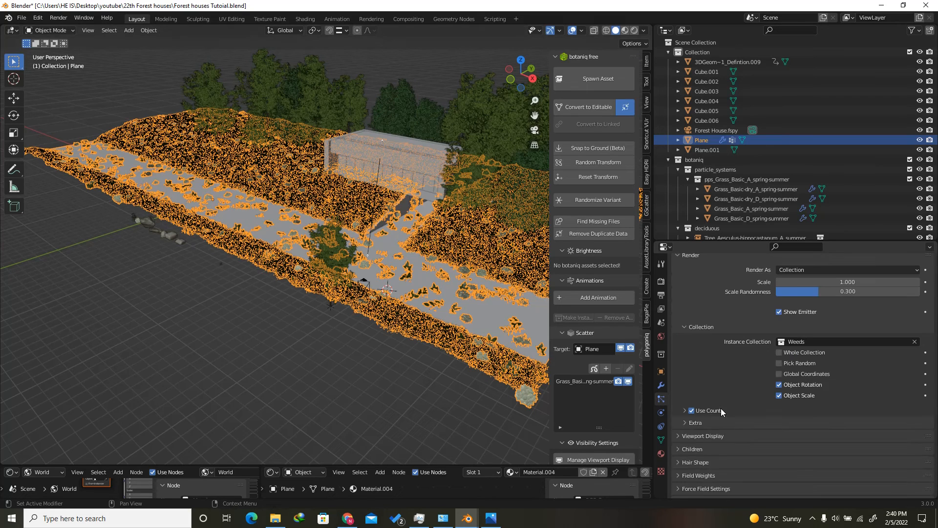
{"action": "scroll", "coordinate": [694, 371], "scroll_direction": "up", "scroll_amount": 4}
{"action": "left_click", "coordinate": [679, 307]}
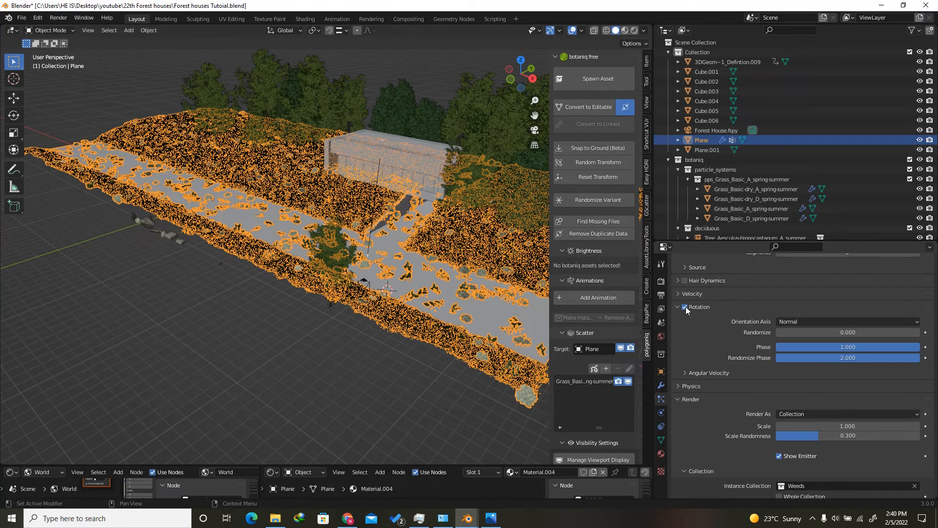
{"action": "left_click", "coordinate": [684, 307]}
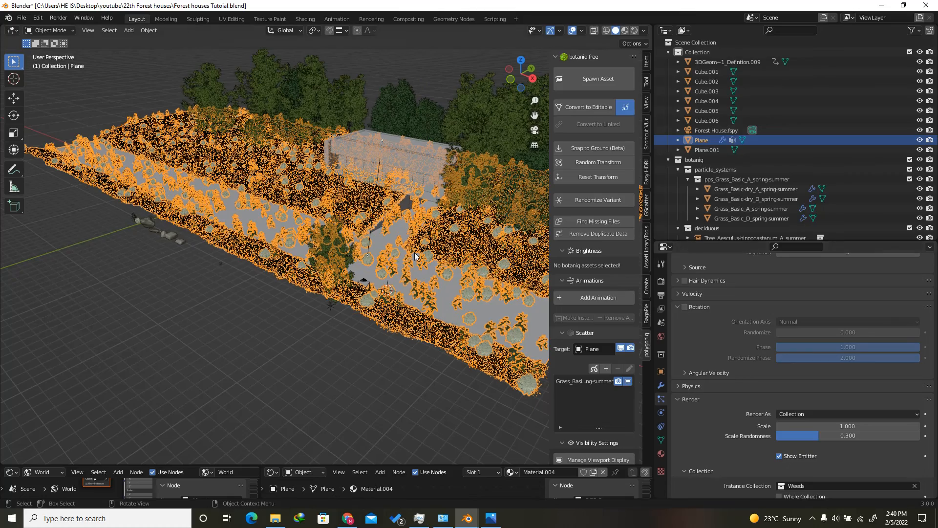
{"action": "middle_click_drag", "start_coordinate": [362, 264], "coordinate": [415, 255]}
{"action": "scroll", "coordinate": [414, 255], "scroll_direction": "up", "scroll_amount": 4}
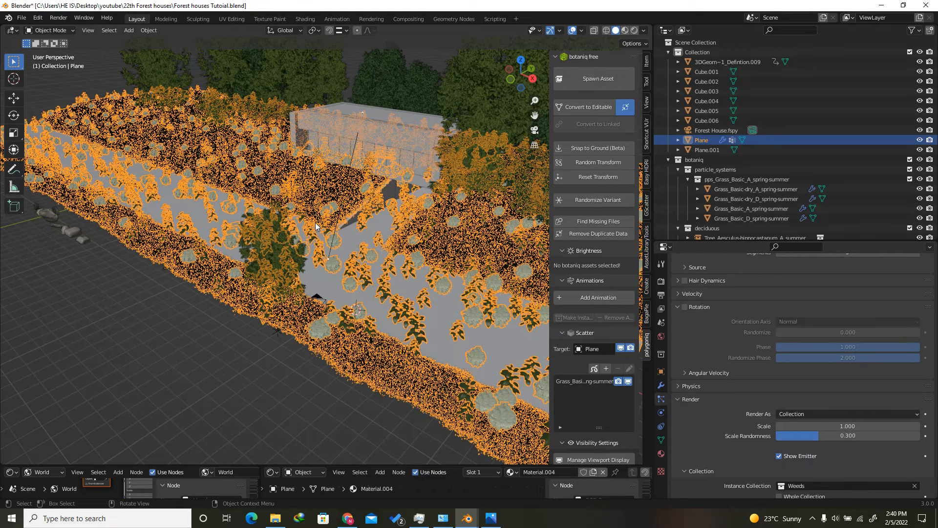
Add a second vertex group to the ground plane
{"action": "left_click", "coordinate": [661, 440]}
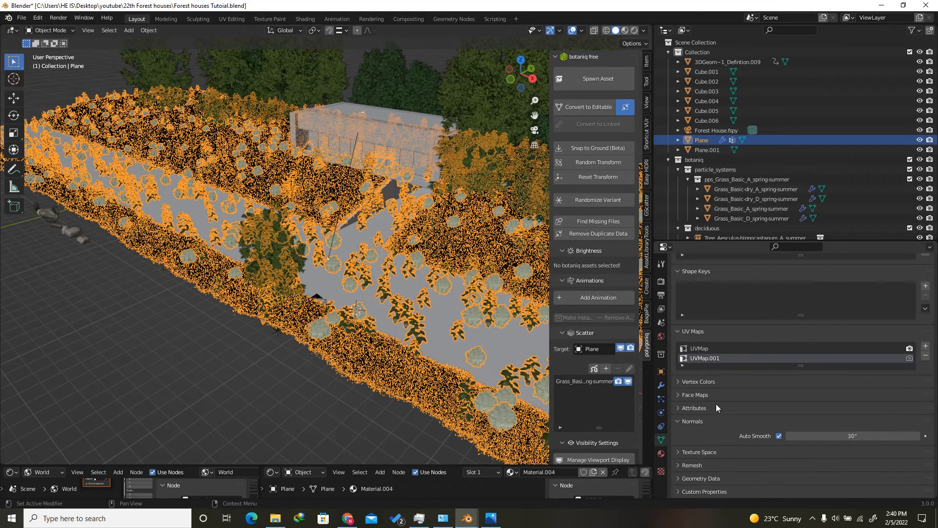
{"action": "scroll", "coordinate": [733, 366], "scroll_direction": "up", "scroll_amount": 5}
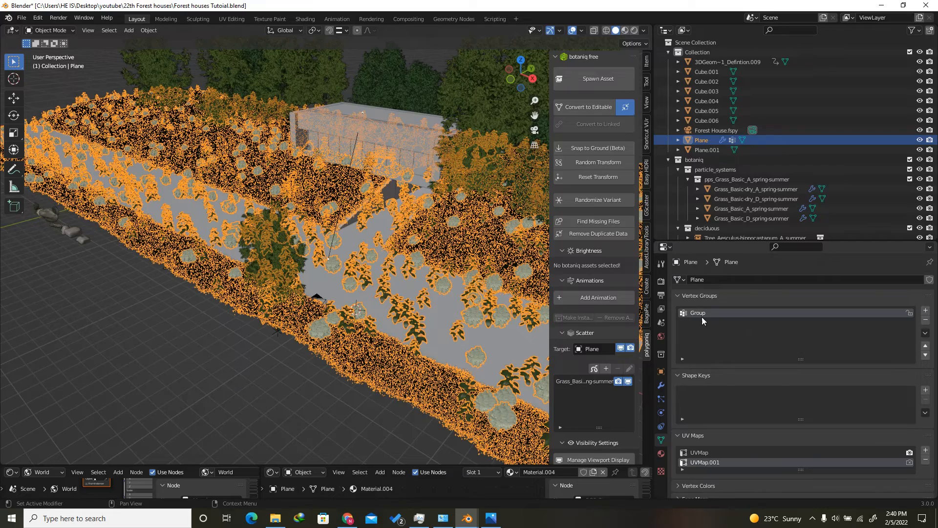
{"action": "left_click", "coordinate": [925, 311]}
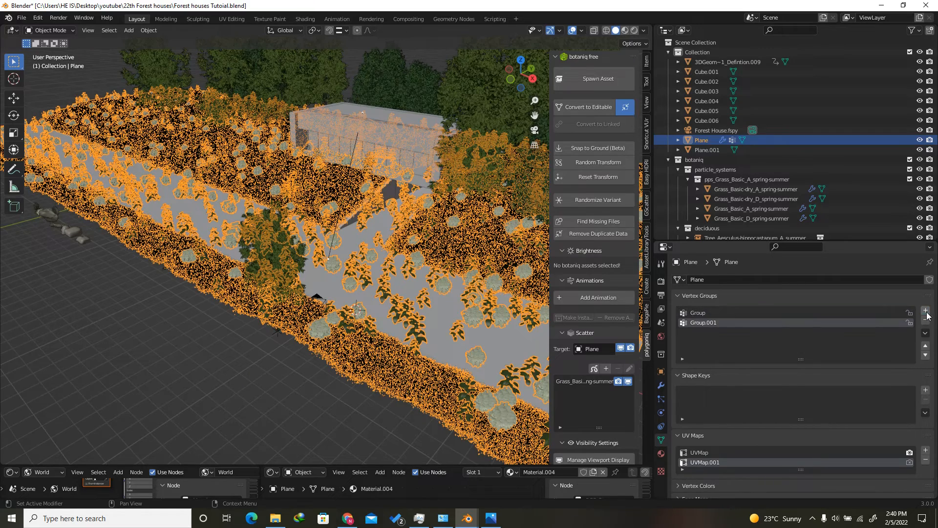
{"action": "scroll", "coordinate": [395, 308], "scroll_direction": "down", "scroll_amount": 5}
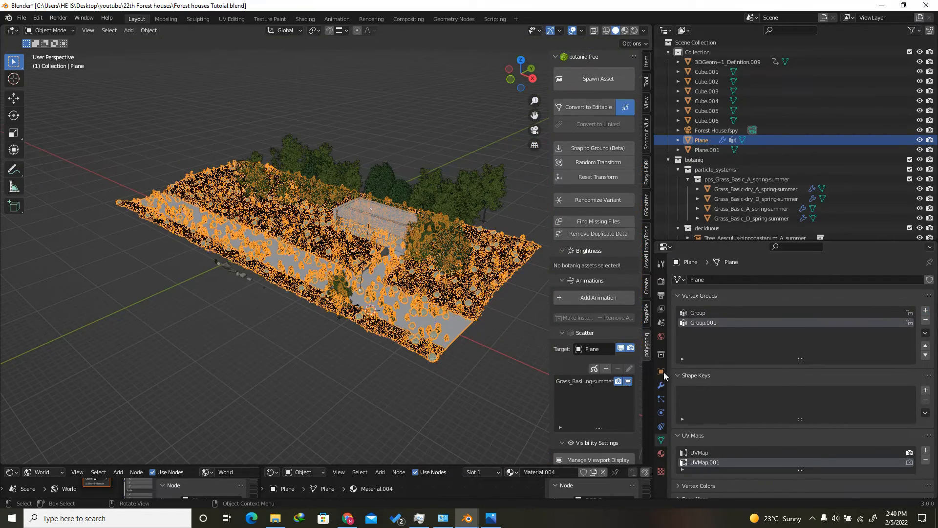
Hide the pps_Grass_Basic_A_spring-summer particle system in the viewport, keeping the weed particles shown
{"action": "left_click", "coordinate": [662, 399]}
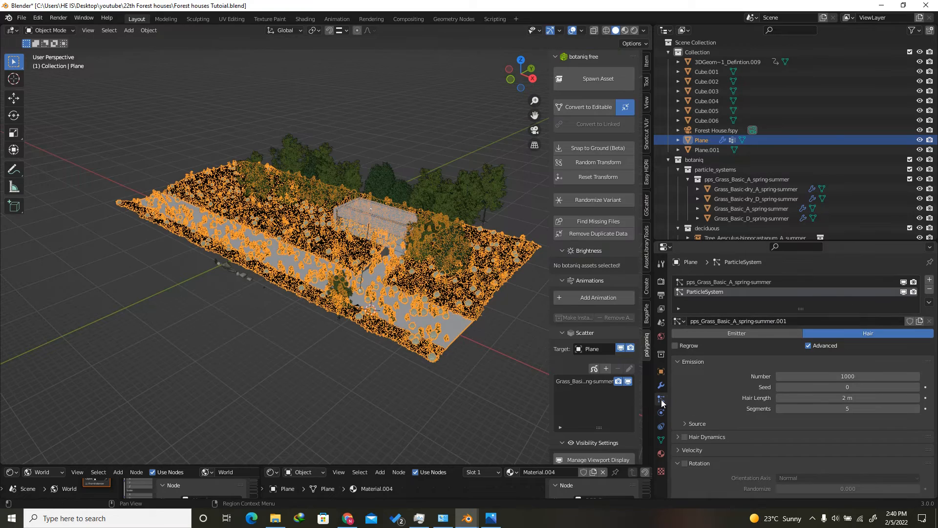
{"action": "left_click", "coordinate": [903, 283]}
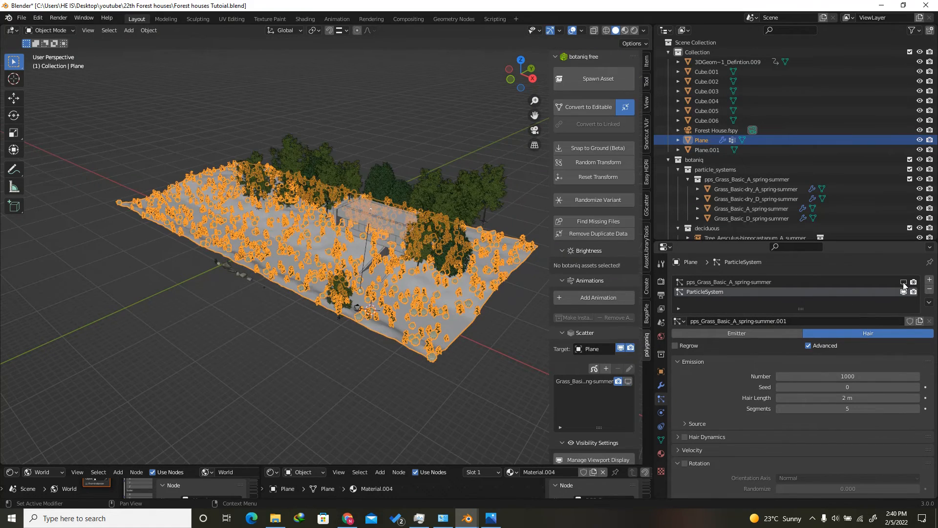
{"action": "left_click_drag", "start_coordinate": [519, 80], "coordinate": [511, 81]}
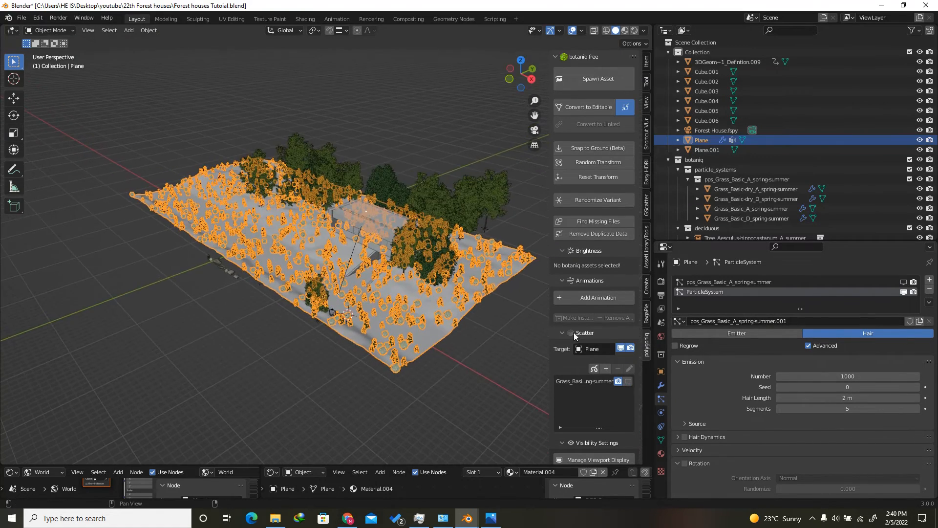
Switch the ground plane to Weight Paint mode with the Group.001 vertex group active
{"action": "left_click", "coordinate": [661, 440]}
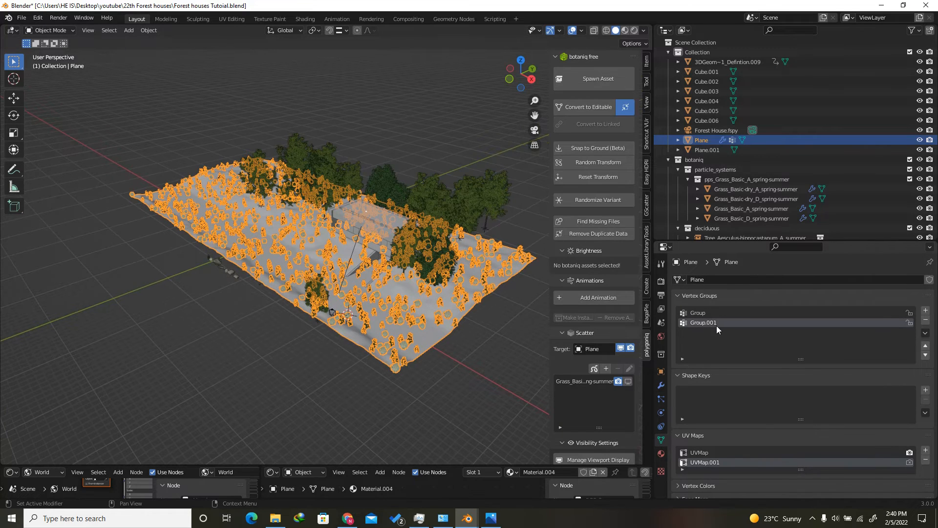
{"action": "left_click", "coordinate": [661, 399]}
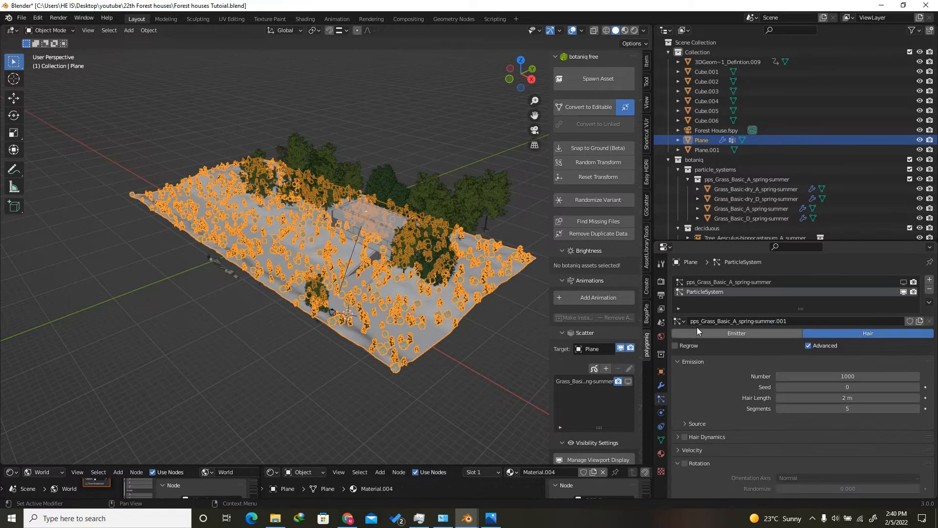
{"action": "left_click", "coordinate": [660, 440]}
{"action": "left_click", "coordinate": [49, 31]}
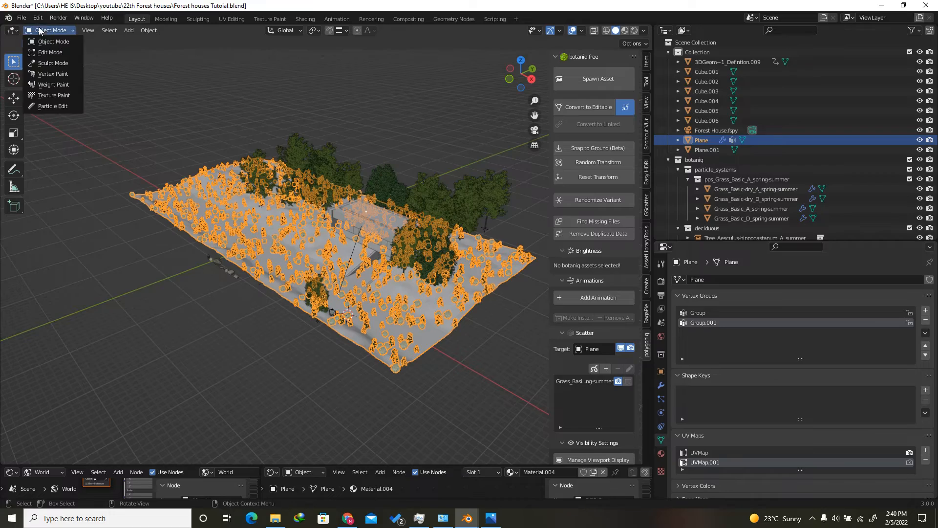
{"action": "left_click", "coordinate": [41, 84]}
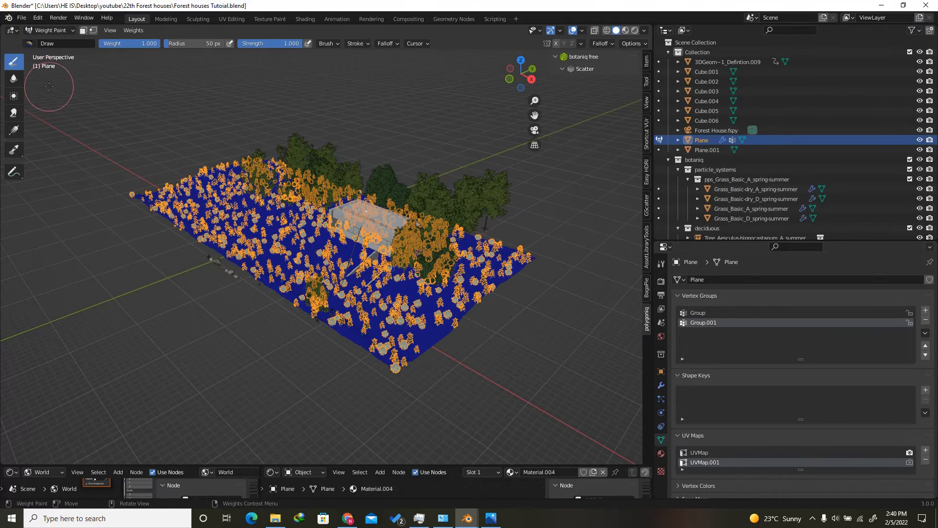
Paint a full-weight strip at strength 1.000 from the near side of the house's ramp out across the ground in front
{"action": "mouse_move", "coordinate": [517, 79]}
{"action": "left_mouse_down"}
{"action": "mouse_move", "coordinate": [551, 117]}
{"action": "mouse_move", "coordinate": [554, 102]}
{"action": "mouse_move", "coordinate": [516, 95]}
{"action": "left_mouse_up"}
{"action": "scroll", "coordinate": [374, 295], "scroll_direction": "up", "scroll_amount": 4}
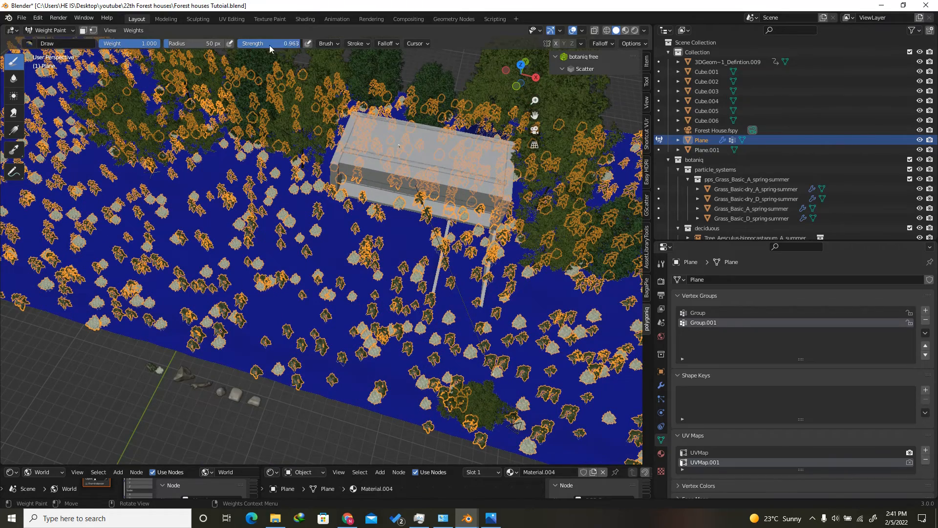
{"action": "scroll", "coordinate": [506, 276], "scroll_direction": "up", "scroll_amount": 1}
{"action": "mouse_move", "coordinate": [456, 210]}
{"action": "left_mouse_down"}
{"action": "mouse_move", "coordinate": [396, 299]}
{"action": "mouse_move", "coordinate": [173, 226]}
{"action": "mouse_move", "coordinate": [425, 292]}
{"action": "mouse_move", "coordinate": [435, 264]}
{"action": "left_mouse_up"}
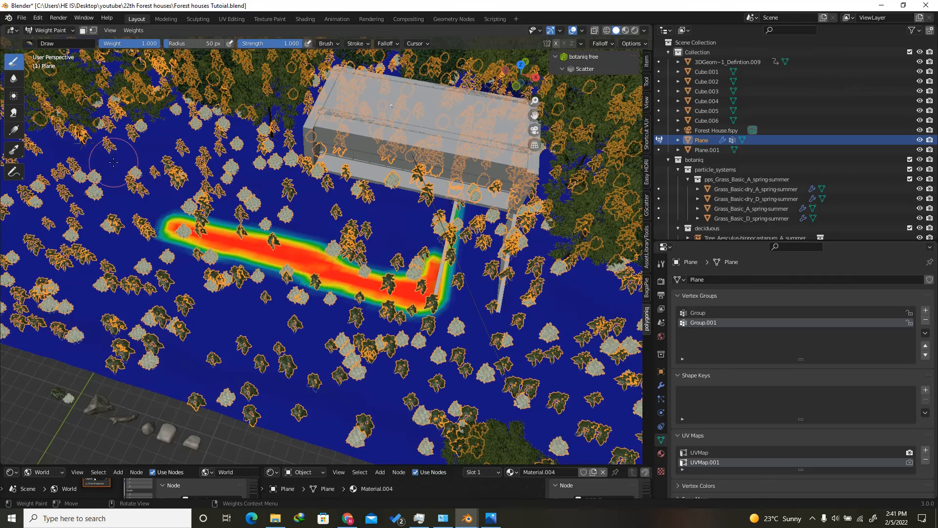
Paint full-weight patches beside the house and along the edge of the trees behind it
{"action": "scroll", "coordinate": [438, 266], "scroll_direction": "down", "scroll_amount": 1}
{"action": "scroll", "coordinate": [440, 269], "scroll_direction": "up", "scroll_amount": 3}
{"action": "scroll", "coordinate": [429, 264], "scroll_direction": "down", "scroll_amount": 4}
{"action": "scroll", "coordinate": [147, 154], "scroll_direction": "up", "scroll_amount": 5}
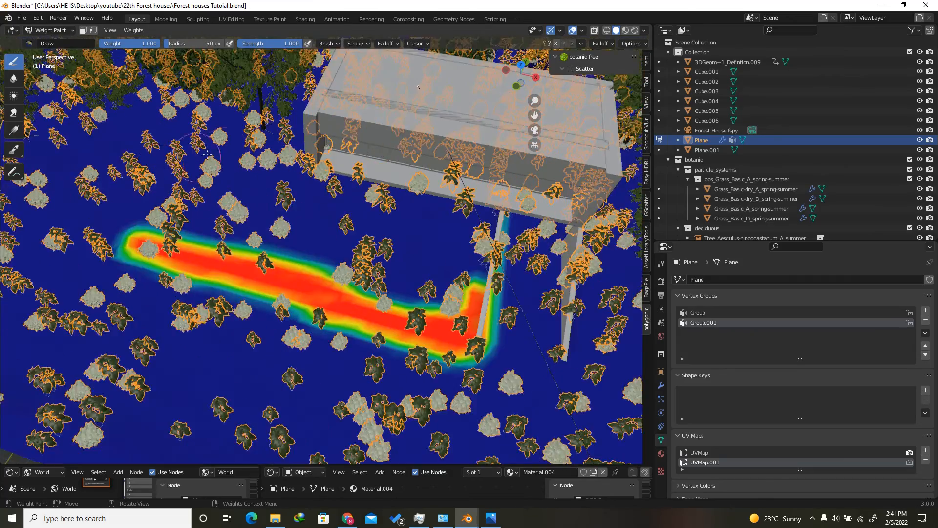
{"action": "mouse_move", "coordinate": [283, 117]}
{"action": "left_mouse_down"}
{"action": "mouse_move", "coordinate": [289, 159]}
{"action": "mouse_move", "coordinate": [230, 112]}
{"action": "mouse_move", "coordinate": [161, 91]}
{"action": "mouse_move", "coordinate": [54, 156]}
{"action": "left_mouse_up"}
{"action": "scroll", "coordinate": [239, 184], "scroll_direction": "down", "scroll_amount": 3}
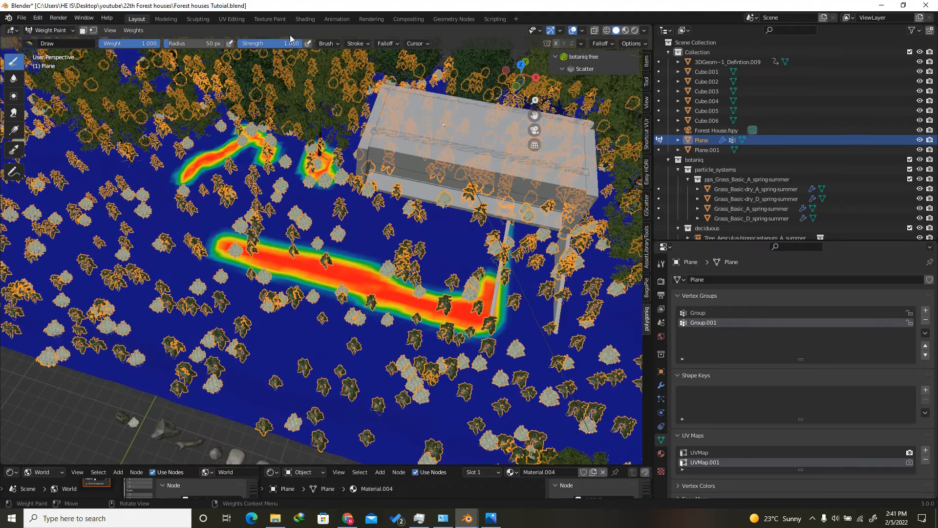
Set the brush strength to 0.489 and paint a softer patch between the tree-edge strokes and the long strip
{"action": "left_click_drag", "start_coordinate": [248, 45], "coordinate": [240, 45]}
{"action": "scroll", "coordinate": [285, 181], "scroll_direction": "up", "scroll_amount": 3}
{"action": "mouse_move", "coordinate": [244, 180]}
{"action": "left_mouse_down"}
{"action": "mouse_move", "coordinate": [234, 174]}
{"action": "mouse_move", "coordinate": [284, 177]}
{"action": "mouse_move", "coordinate": [246, 193]}
{"action": "mouse_move", "coordinate": [220, 188]}
{"action": "left_mouse_up"}
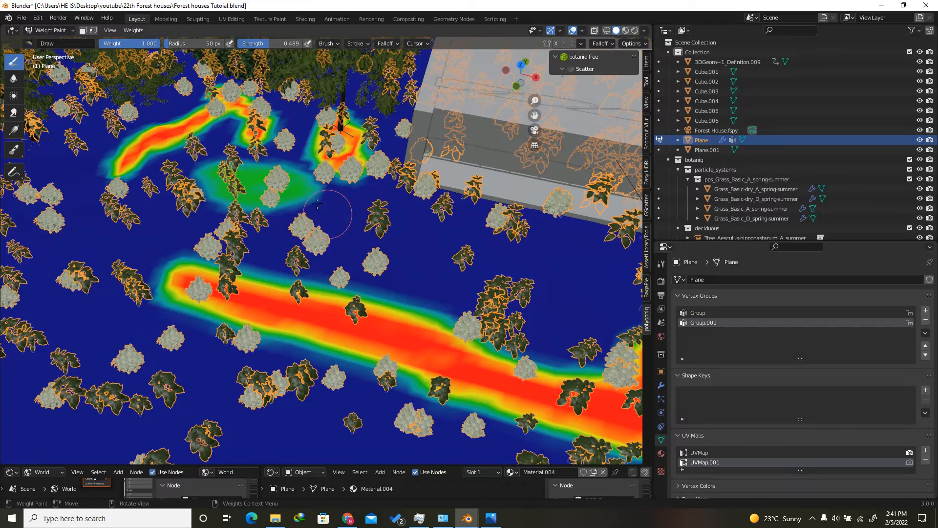
{"action": "left_click_drag", "start_coordinate": [282, 159], "coordinate": [203, 139]}
Set the brush strength to 0.696 and paint a patch next to the softer area beside the house
{"action": "left_click_drag", "start_coordinate": [269, 45], "coordinate": [283, 46]}
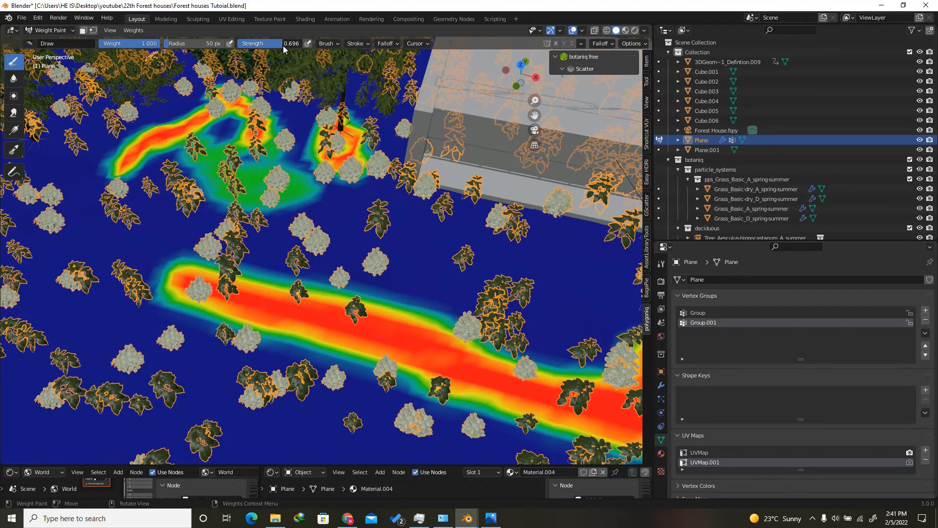
{"action": "middle_click_drag", "start_coordinate": [364, 129], "coordinate": [372, 105]}
{"action": "scroll", "coordinate": [372, 105], "scroll_direction": "down", "scroll_amount": 3}
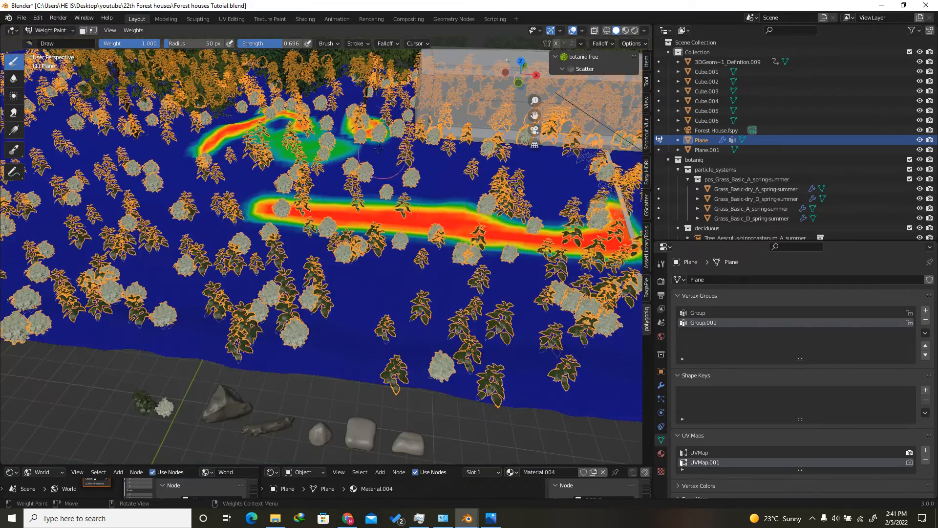
{"action": "scroll", "coordinate": [372, 105], "scroll_direction": "up", "scroll_amount": 3}
{"action": "left_click_drag", "start_coordinate": [372, 105], "coordinate": [367, 109]}
{"action": "mouse_move", "coordinate": [214, 204]}
{"action": "left_mouse_down"}
{"action": "mouse_move", "coordinate": [100, 215]}
{"action": "mouse_move", "coordinate": [69, 238]}
{"action": "left_mouse_up"}
Paint weight along the other side of the ramp and out over the ground beyond it
{"action": "scroll", "coordinate": [69, 238], "scroll_direction": "down", "scroll_amount": 5}
{"action": "scroll", "coordinate": [349, 266], "scroll_direction": "up", "scroll_amount": 3}
{"action": "mouse_move", "coordinate": [405, 208]}
{"action": "left_mouse_down"}
{"action": "mouse_move", "coordinate": [377, 246]}
{"action": "mouse_move", "coordinate": [606, 333]}
{"action": "left_mouse_up"}
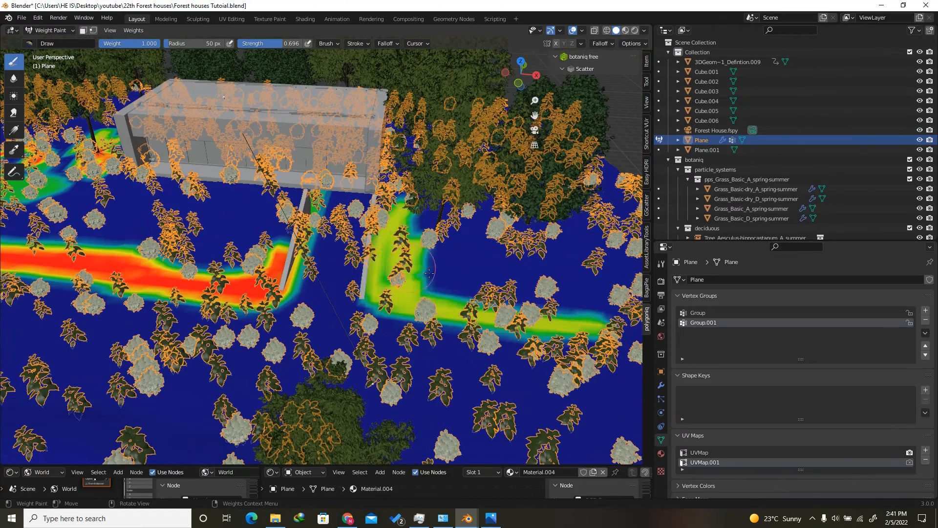
{"action": "scroll", "coordinate": [328, 257], "scroll_direction": "up", "scroll_amount": 3}
{"action": "scroll", "coordinate": [307, 232], "scroll_direction": "down", "scroll_amount": 3}
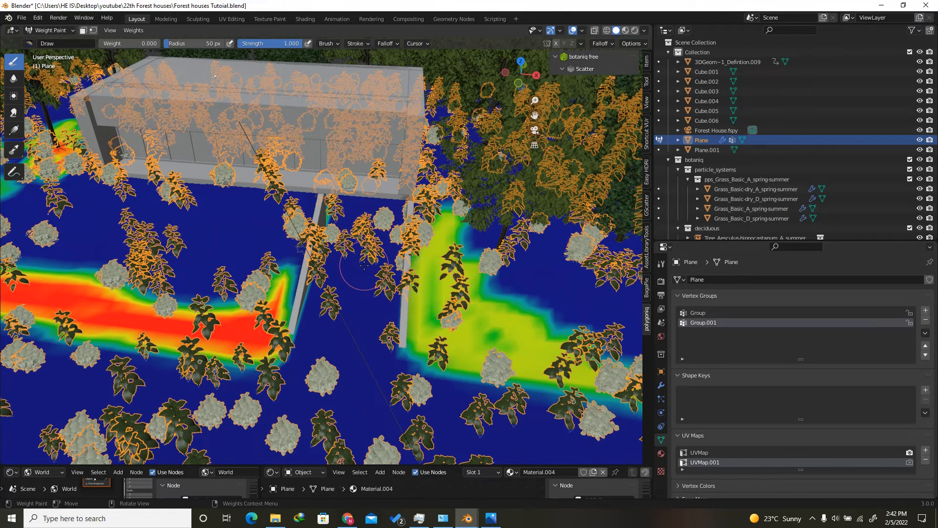
Add 21 loop cuts across the ramp strip in Edit Mode without sliding them, and return to Weight Paint mode
{"action": "key", "text": "Tab"}
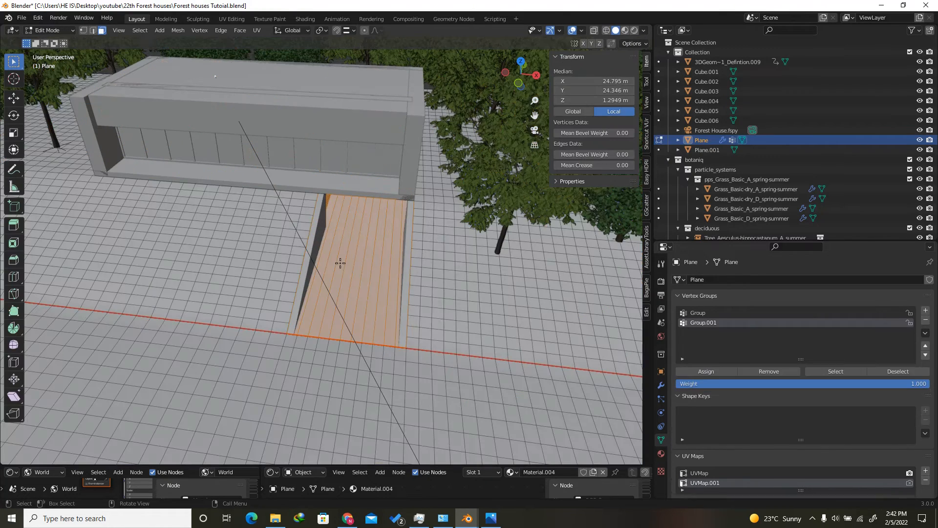
{"action": "key", "text": "ctrl+r"}
{"action": "scroll", "coordinate": [342, 273], "scroll_direction": "up", "scroll_amount": 14}
{"action": "scroll", "coordinate": [342, 275], "scroll_direction": "up", "scroll_amount": 10}
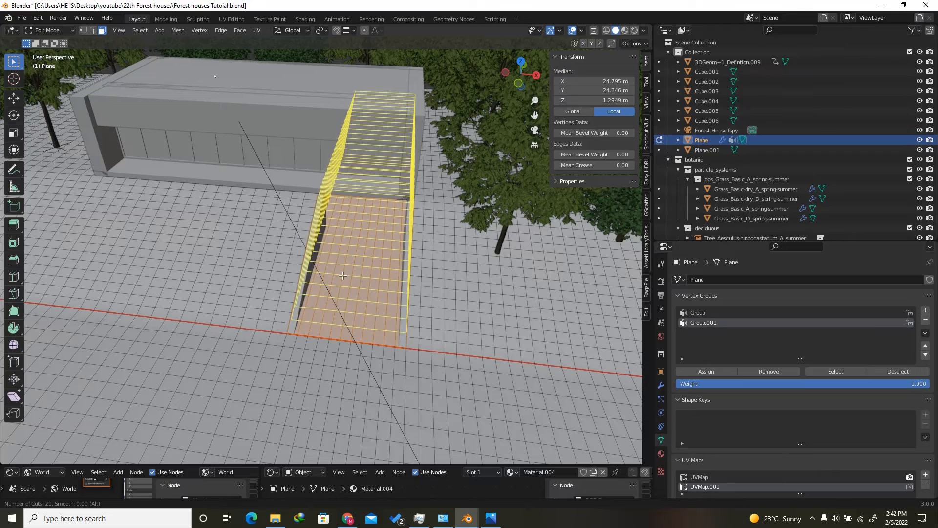
{"action": "left_click", "coordinate": [343, 275]}
{"action": "right_click", "coordinate": [342, 275]}
{"action": "mouse_move", "coordinate": [526, 78]}
{"action": "left_mouse_down"}
{"action": "mouse_move", "coordinate": [497, 63]}
{"action": "mouse_move", "coordinate": [525, 74]}
{"action": "left_mouse_up"}
{"action": "key", "text": "Tab"}
Paint zero weight at strength 1.000 along the ramp and its side walls to clear them of weeds
{"action": "scroll", "coordinate": [362, 218], "scroll_direction": "up", "scroll_amount": 3}
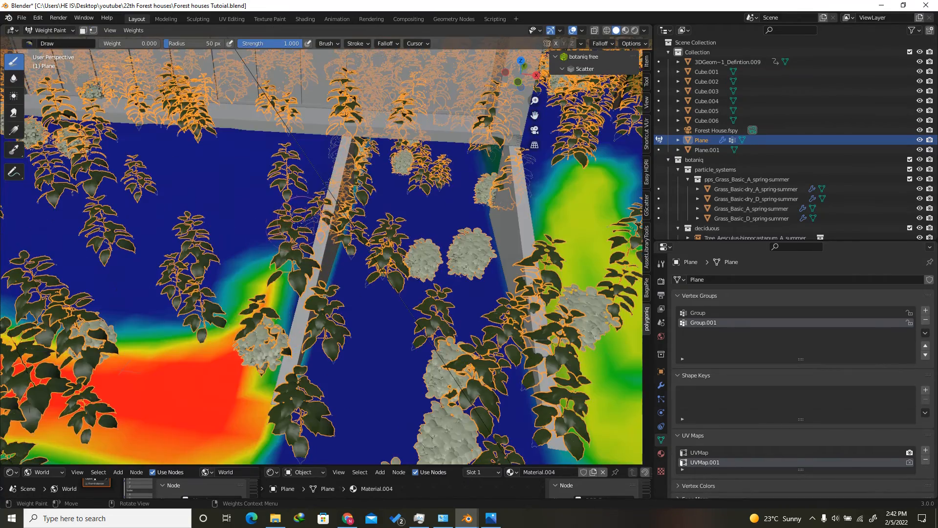
{"action": "mouse_move", "coordinate": [299, 419]}
{"action": "left_mouse_down"}
{"action": "mouse_move", "coordinate": [289, 373]}
{"action": "mouse_move", "coordinate": [299, 358]}
{"action": "left_mouse_up"}
{"action": "scroll", "coordinate": [318, 330], "scroll_direction": "down", "scroll_amount": 2}
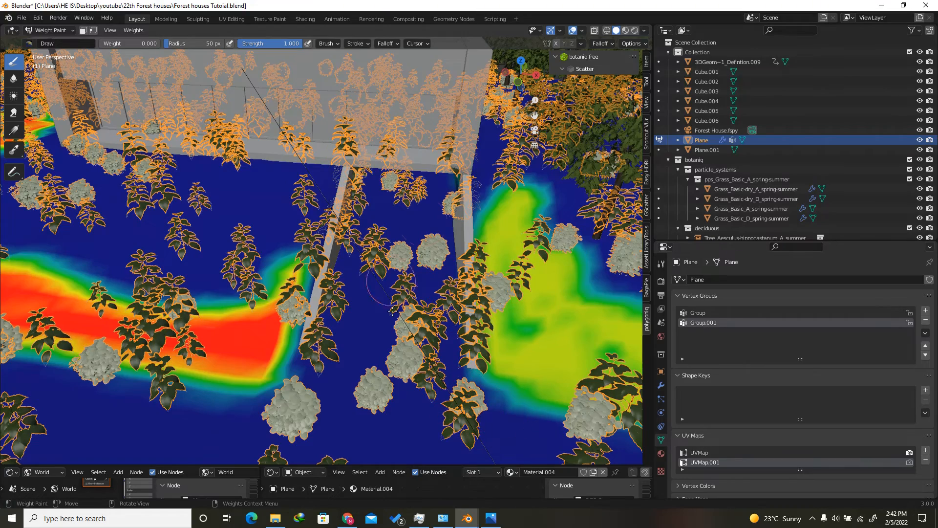
Sample the 0.523 brush weight from the painted ground and assign Group.001 as the density vertex group of the weeds particle system
{"action": "left_click_drag", "start_coordinate": [520, 73], "coordinate": [488, 83]}
{"action": "key", "text": "shift+x"}
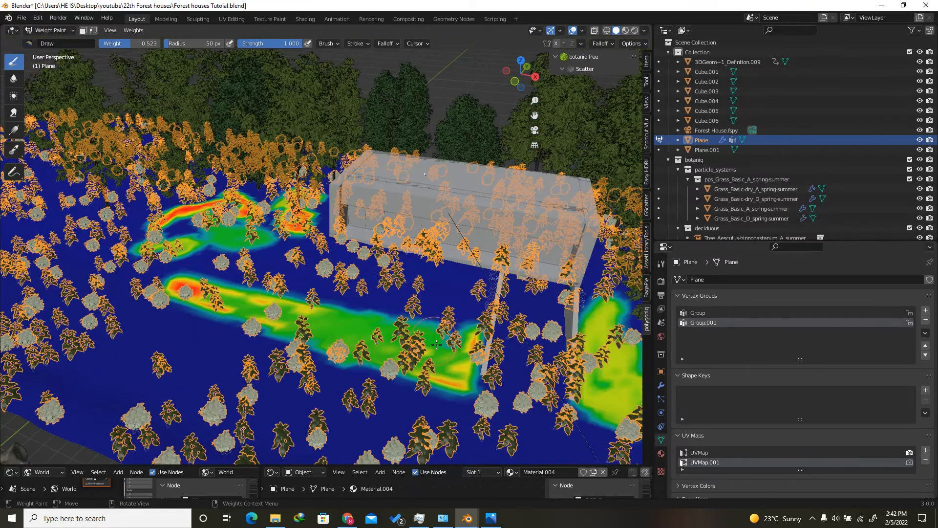
{"action": "scroll", "coordinate": [243, 262], "scroll_direction": "down", "scroll_amount": 4}
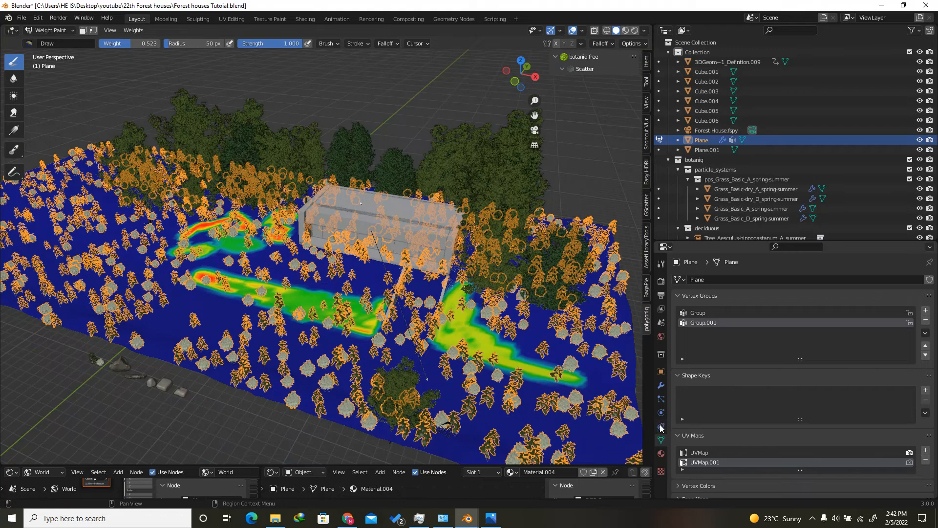
{"action": "left_click", "coordinate": [661, 399]}
{"action": "scroll", "coordinate": [775, 391], "scroll_direction": "down", "scroll_amount": 15}
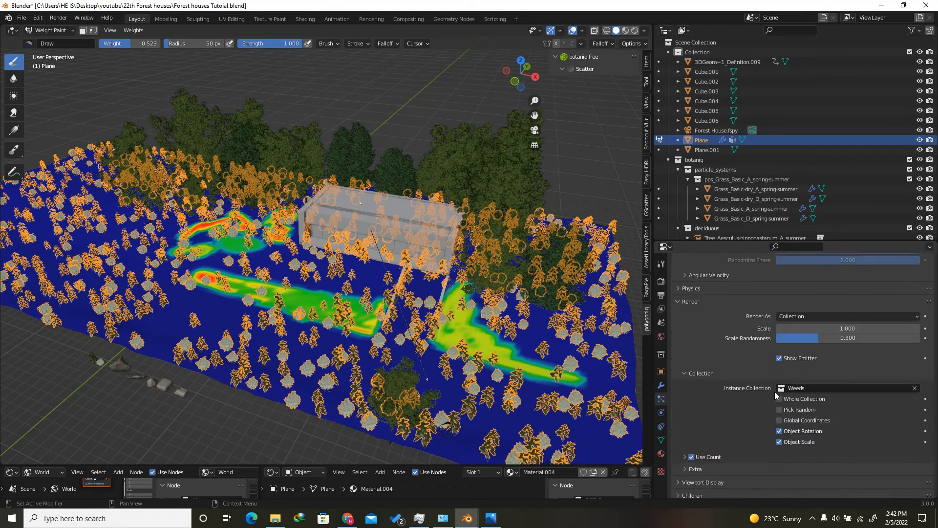
{"action": "left_click", "coordinate": [840, 387]}
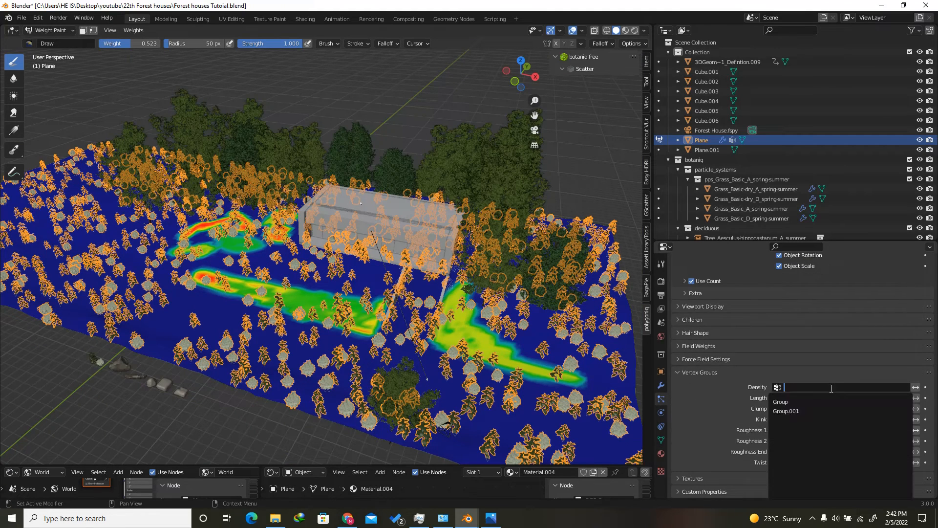
{"action": "left_click", "coordinate": [800, 411]}
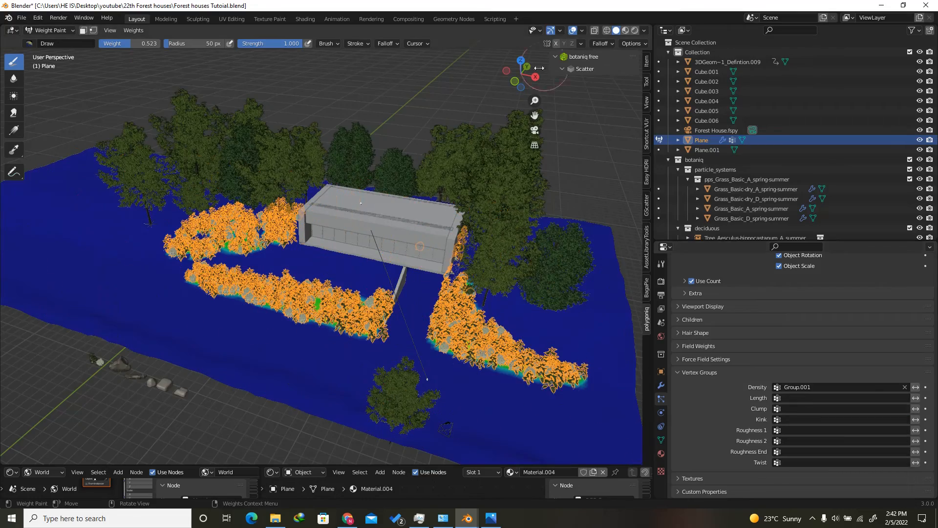
Paint an extra strip of weight 0.523 on the ground near the dark green tree at the house's ramp side
{"action": "mouse_move", "coordinate": [521, 77]}
{"action": "left_mouse_down"}
{"action": "mouse_move", "coordinate": [504, 64]}
{"action": "mouse_move", "coordinate": [458, 70]}
{"action": "left_mouse_up"}
{"action": "scroll", "coordinate": [260, 373], "scroll_direction": "up", "scroll_amount": 2}
{"action": "left_click", "coordinate": [503, 354]}
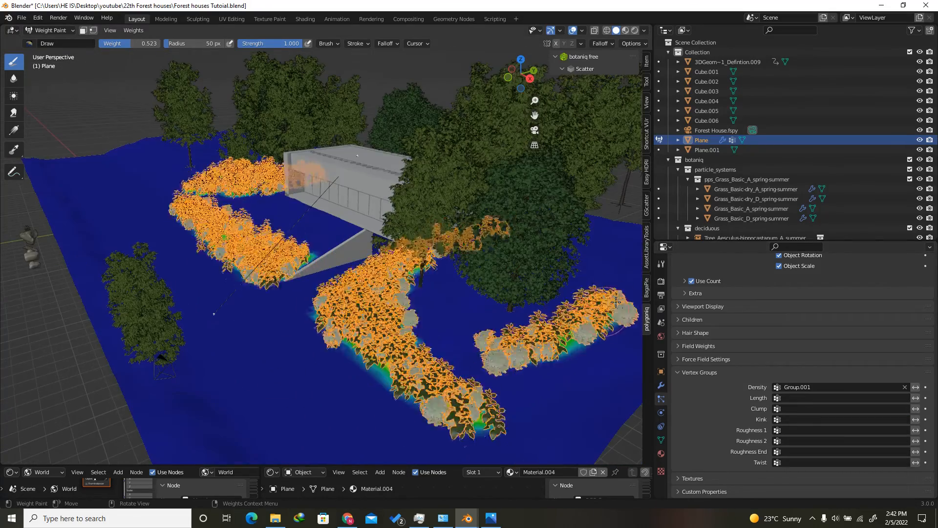
{"action": "left_click_drag", "start_coordinate": [520, 76], "coordinate": [600, 91]}
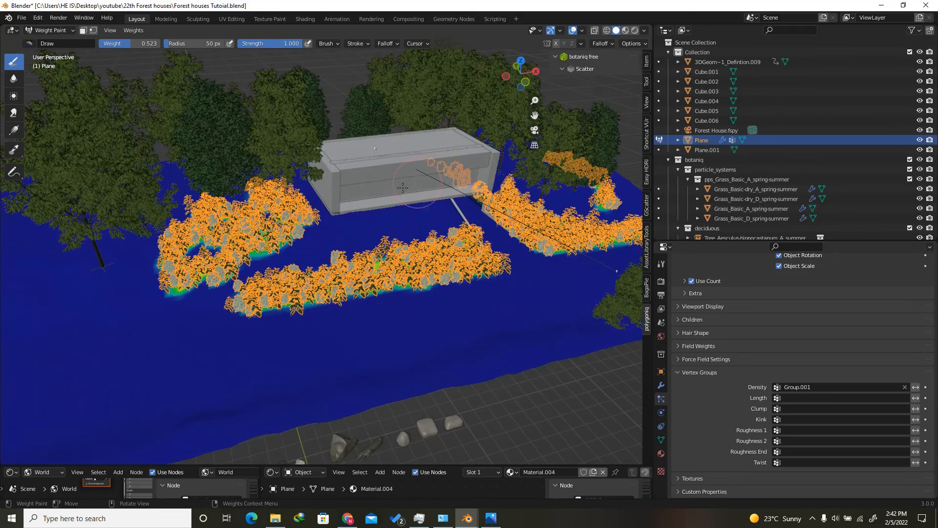
{"action": "scroll", "coordinate": [310, 220], "scroll_direction": "down", "scroll_amount": 2}
{"action": "left_click_drag", "start_coordinate": [528, 67], "coordinate": [496, 68]}
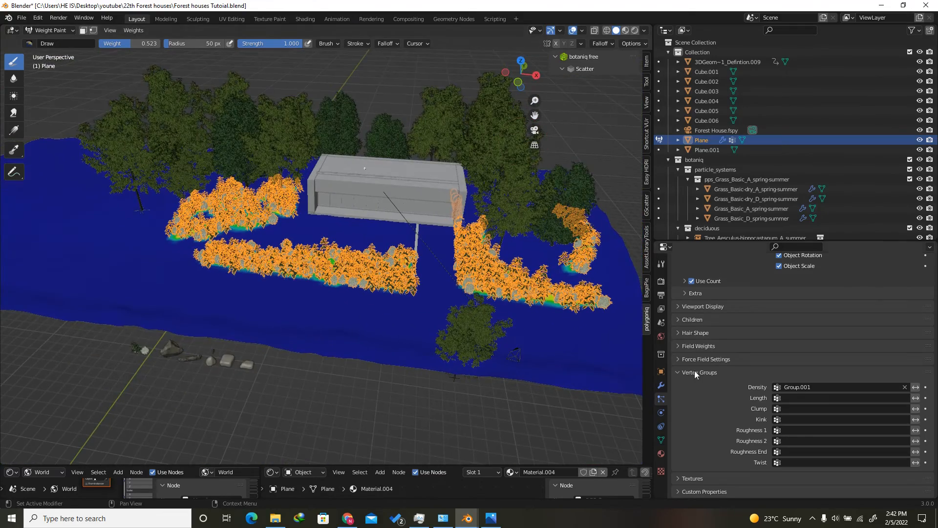
Set the weeds particle system's emission number to 500
{"action": "scroll", "coordinate": [781, 406], "scroll_direction": "up", "scroll_amount": 15}
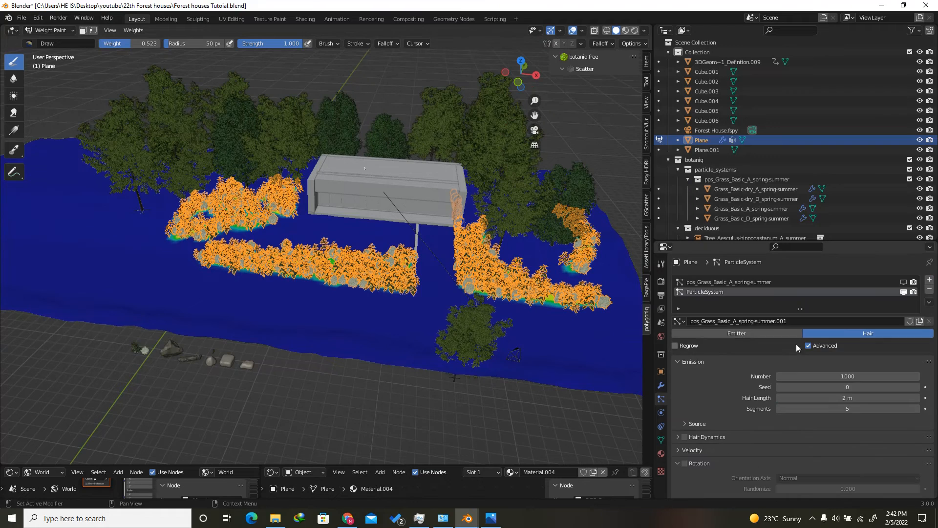
{"action": "left_click", "coordinate": [823, 377]}
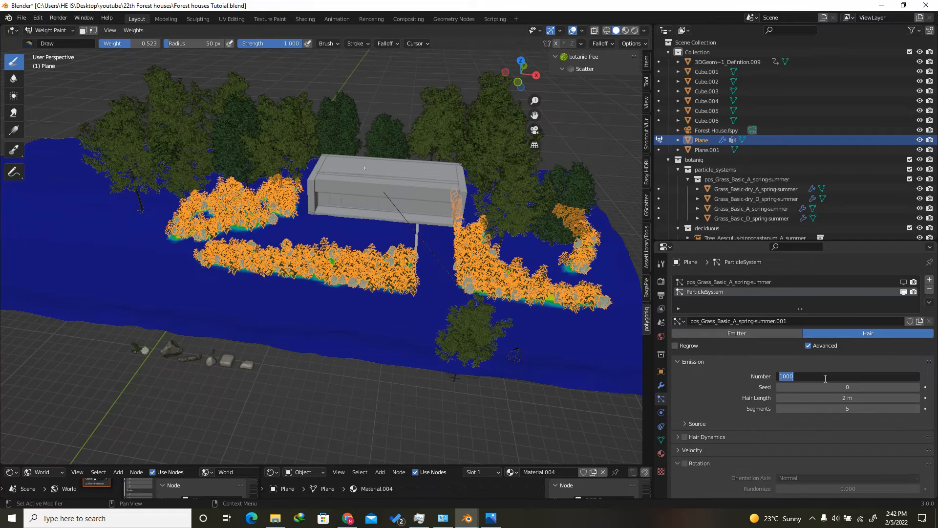
{"action": "type", "text": "500"}
{"action": "key", "text": "Return"}
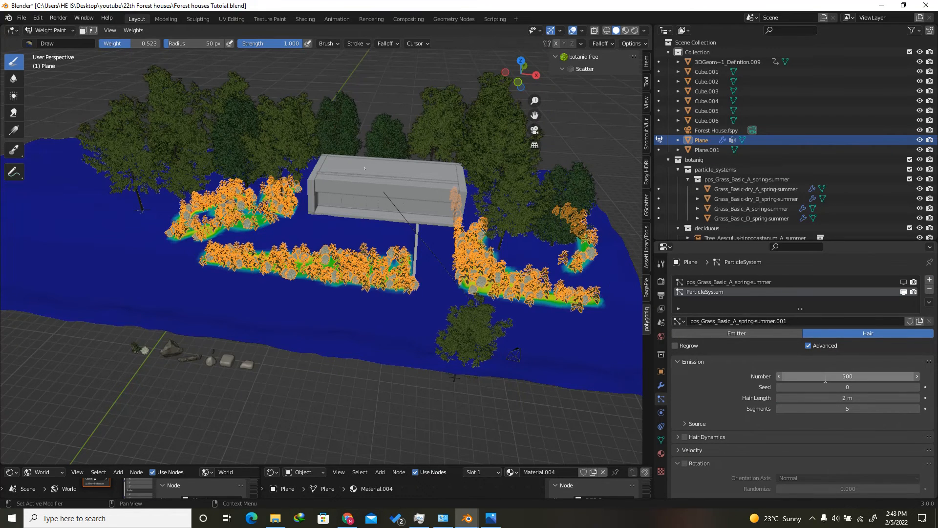
{"action": "left_click_drag", "start_coordinate": [513, 78], "coordinate": [491, 83]}
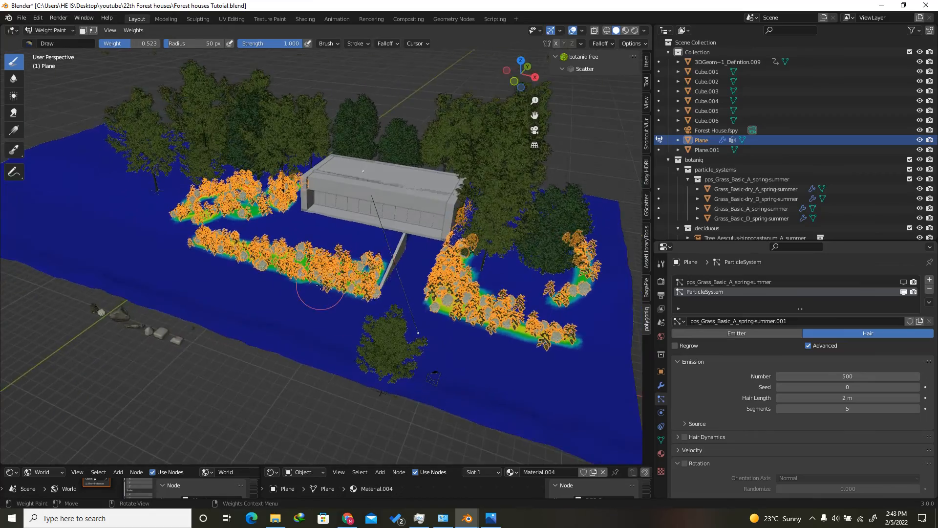
Reduce the weeds particle system's emission number to 199 and set its scale randomness to 0.611
{"action": "scroll", "coordinate": [314, 288], "scroll_direction": "up", "scroll_amount": 5}
{"action": "left_click_drag", "start_coordinate": [889, 376], "coordinate": [732, 350]}
{"action": "scroll", "coordinate": [728, 432], "scroll_direction": "down", "scroll_amount": 5}
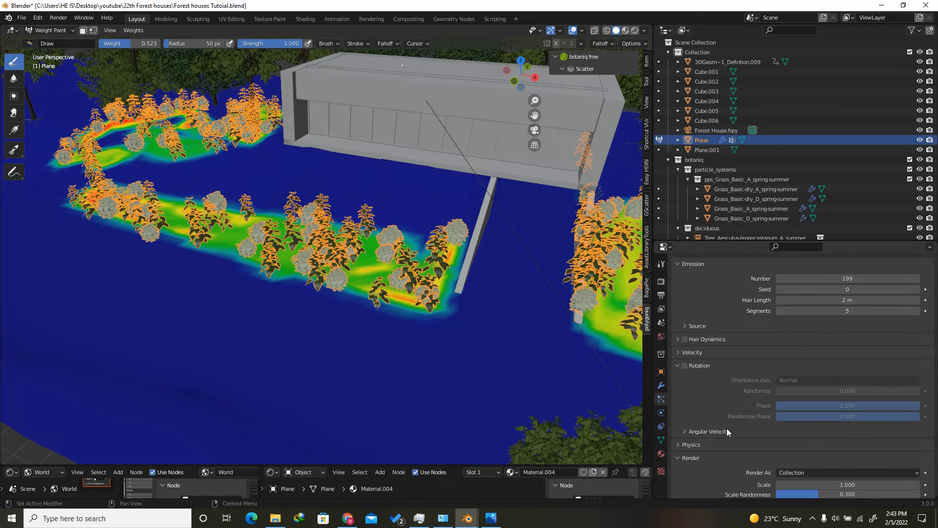
{"action": "scroll", "coordinate": [746, 417], "scroll_direction": "down", "scroll_amount": 3}
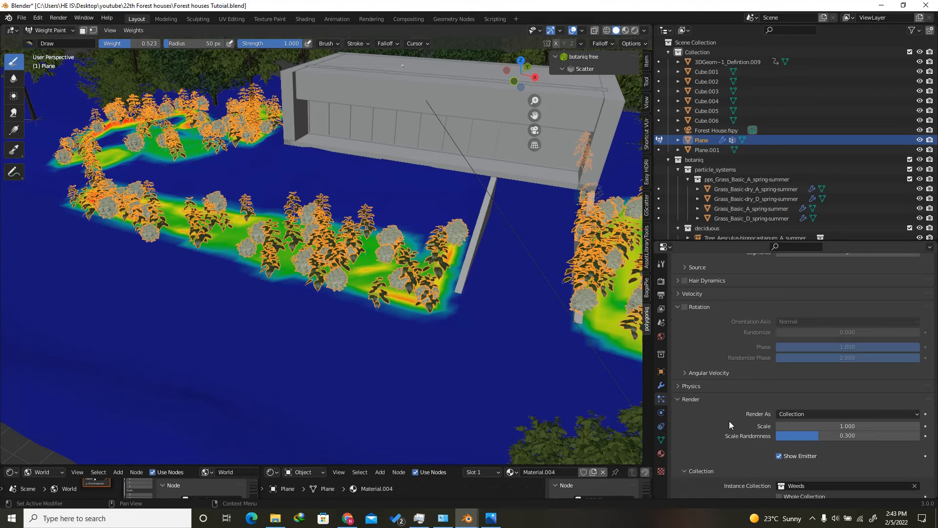
{"action": "left_click_drag", "start_coordinate": [817, 429], "coordinate": [864, 457]}
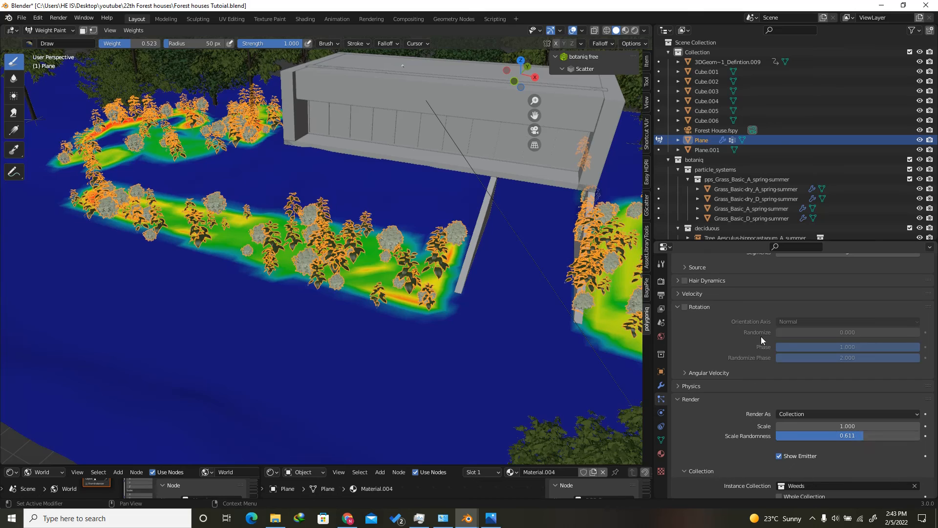
Set the weeds emission number to 151 and paint weight patches along the foot of the house front up to the ramp
{"action": "scroll", "coordinate": [761, 337], "scroll_direction": "up", "scroll_amount": 8}
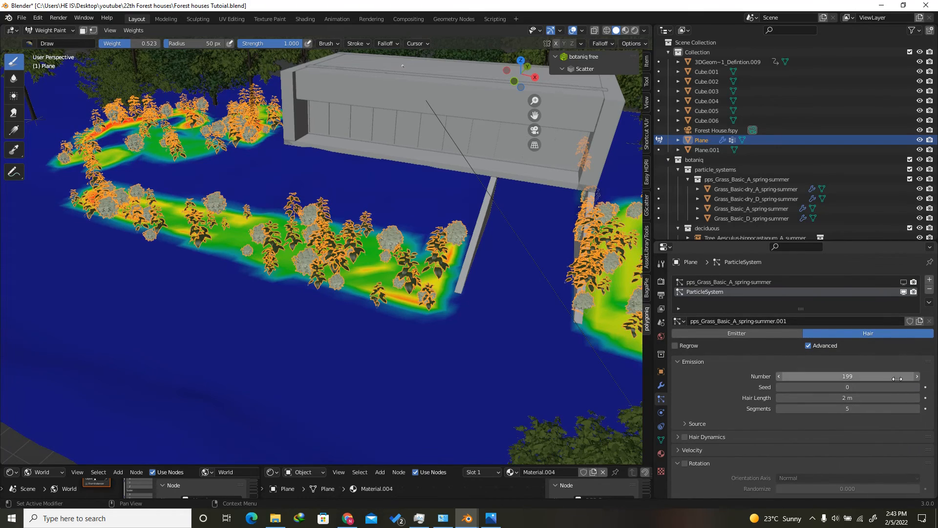
{"action": "left_click_drag", "start_coordinate": [892, 376], "coordinate": [868, 375]}
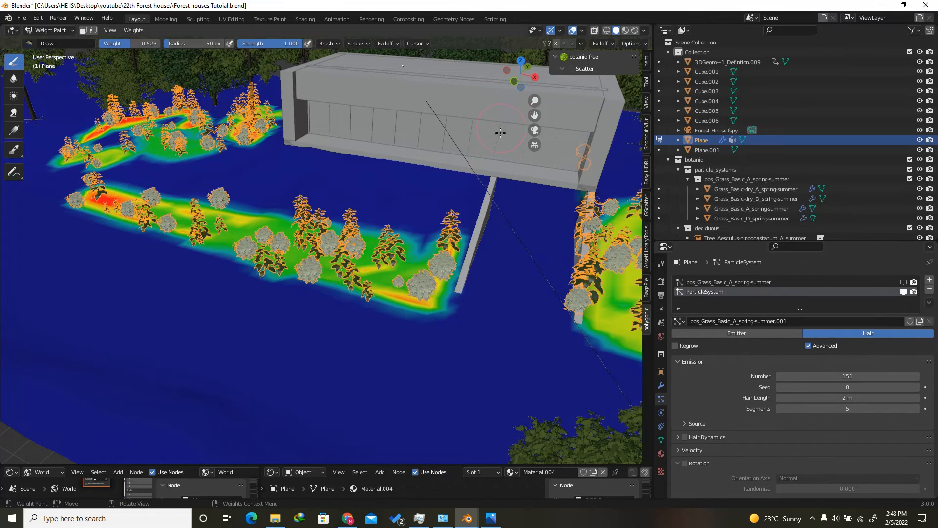
{"action": "scroll", "coordinate": [271, 143], "scroll_direction": "up", "scroll_amount": 6}
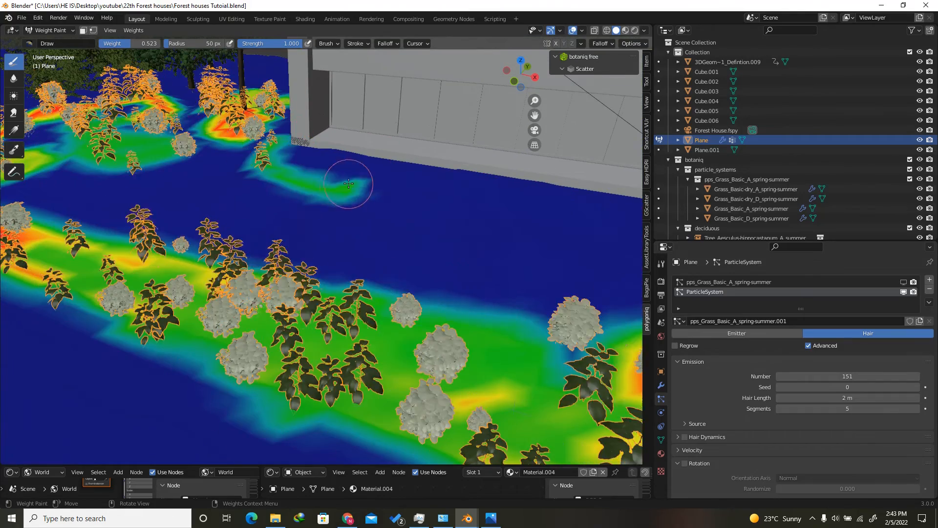
{"action": "scroll", "coordinate": [276, 138], "scroll_direction": "down", "scroll_amount": 6}
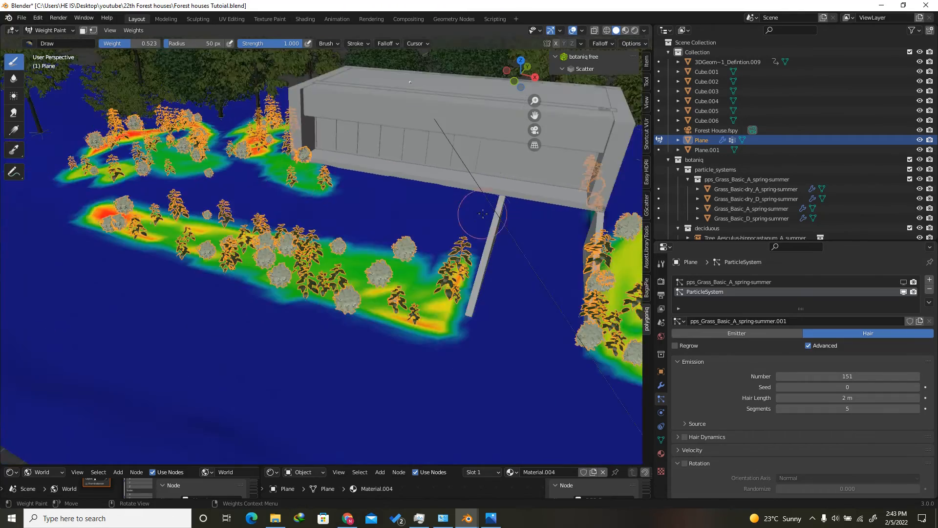
{"action": "scroll", "coordinate": [435, 172], "scroll_direction": "up", "scroll_amount": 6}
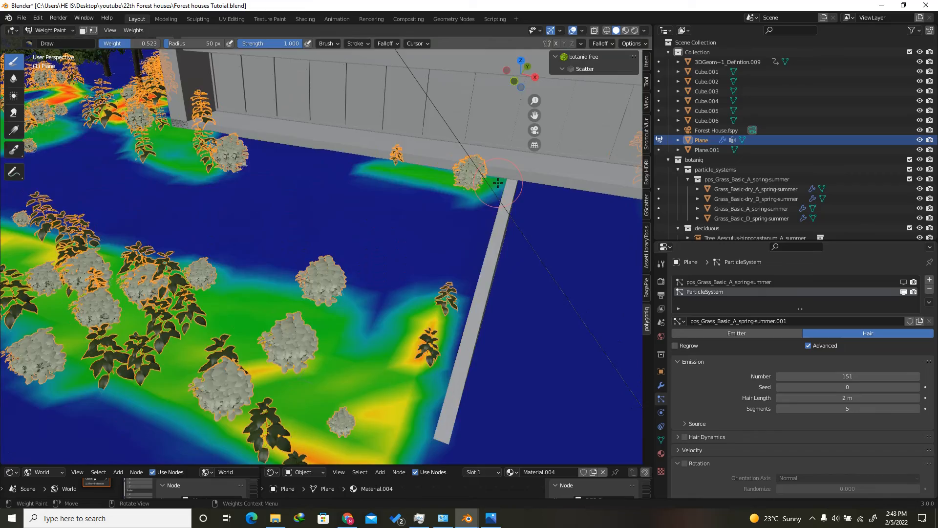
{"action": "scroll", "coordinate": [323, 244], "scroll_direction": "down", "scroll_amount": 5}
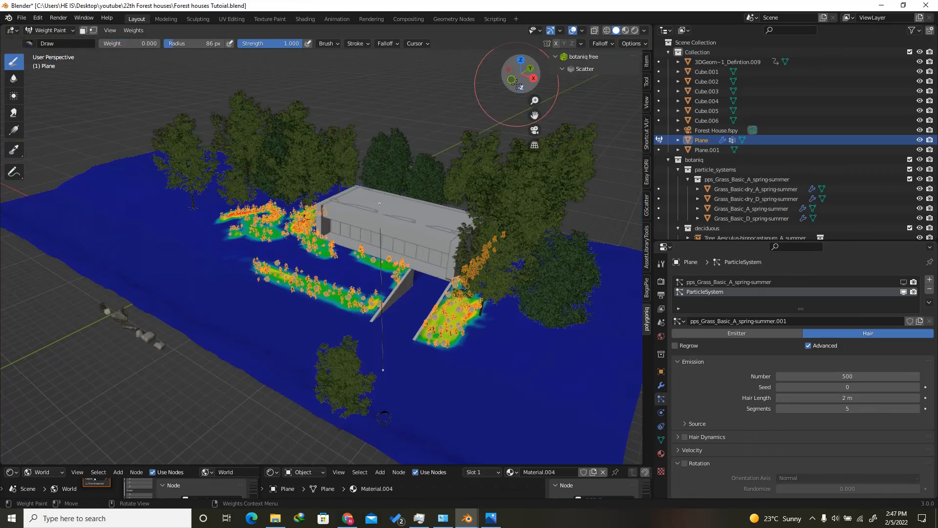
Switch the ground plane from Weight Paint to Object Mode and bring the loose rocks beside the terrain into view
{"action": "left_click_drag", "start_coordinate": [519, 72], "coordinate": [523, 94]}
{"action": "left_click", "coordinate": [49, 30]}
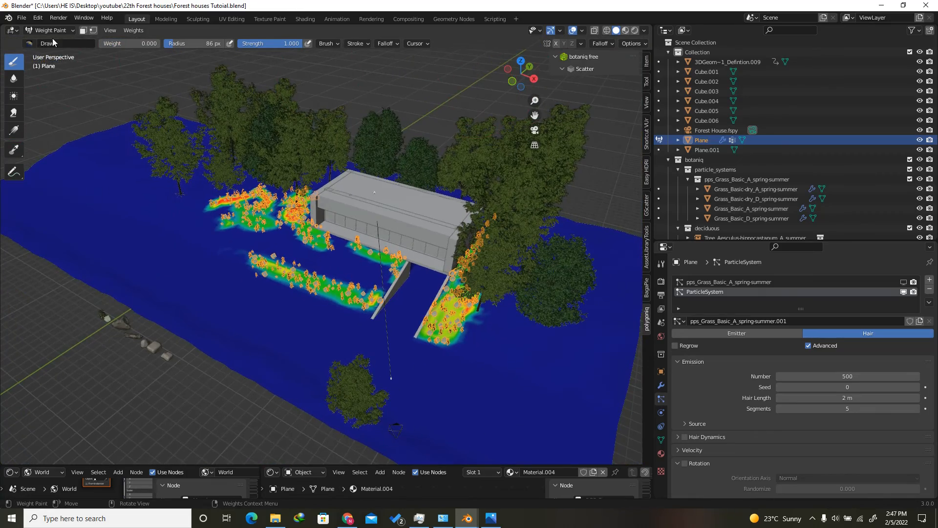
{"action": "left_click", "coordinate": [57, 43]}
{"action": "scroll", "coordinate": [72, 327], "scroll_direction": "up", "scroll_amount": 6}
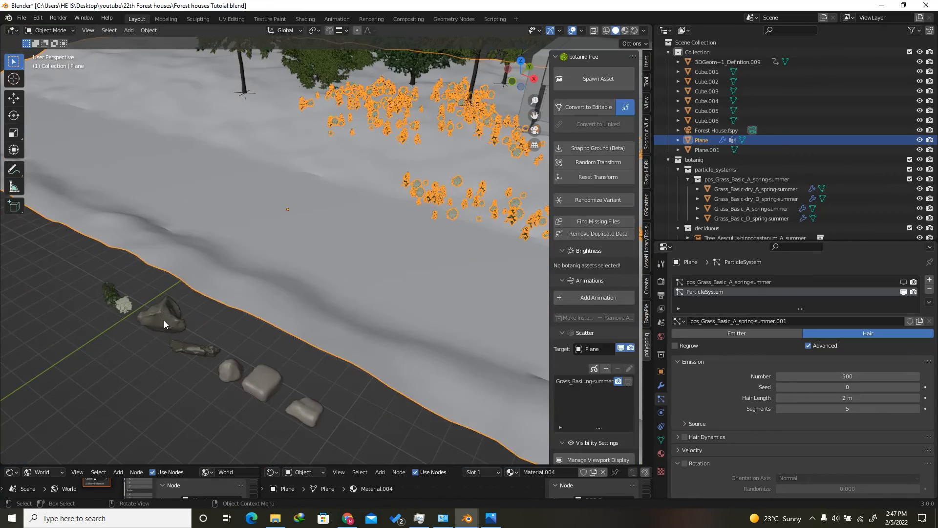
Duplicate the large rock and place the copy in front of the house, 13.328 m along X and 19.763 m along Y
{"action": "left_click", "coordinate": [160, 317]}
{"action": "scroll", "coordinate": [148, 309], "scroll_direction": "down", "scroll_amount": 5}
{"action": "left_click", "coordinate": [521, 61]}
{"action": "scroll", "coordinate": [337, 338], "scroll_direction": "down", "scroll_amount": 2}
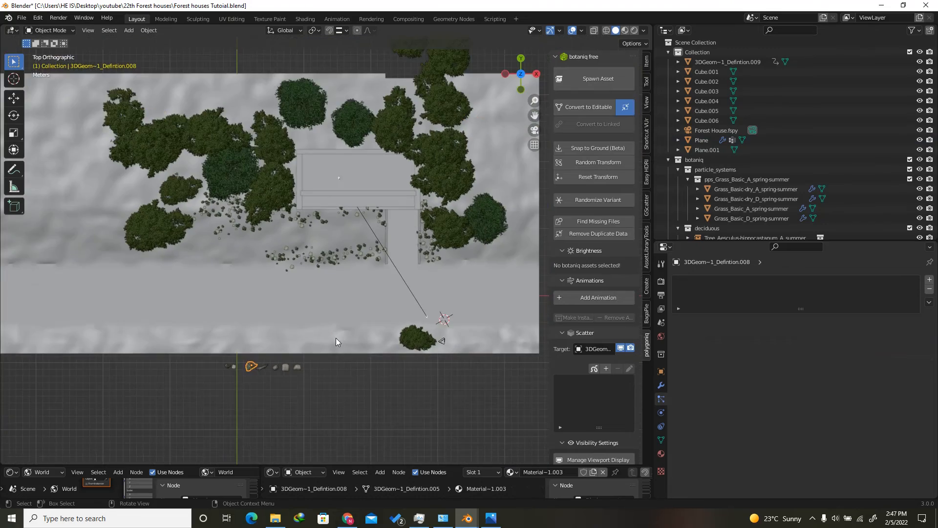
{"action": "scroll", "coordinate": [317, 346], "scroll_direction": "up", "scroll_amount": 2}
{"action": "key", "text": "shift+d"}
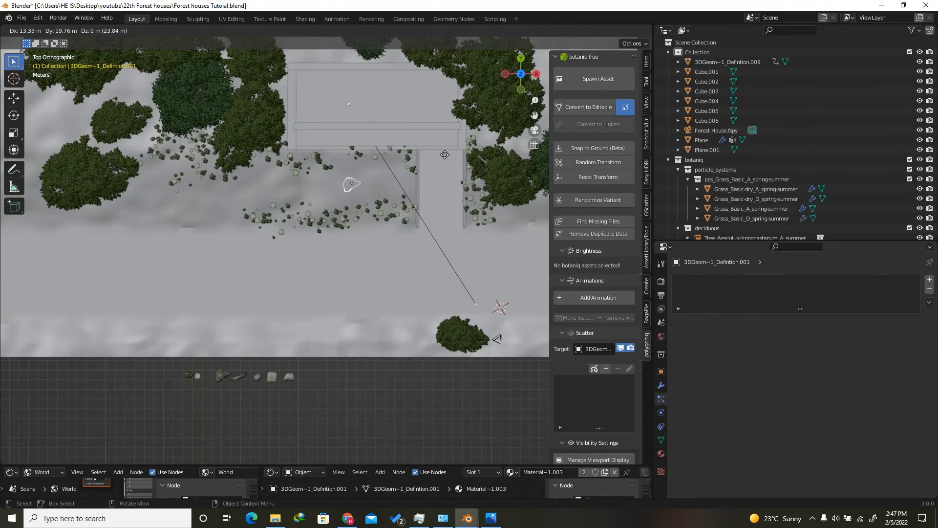
{"action": "left_click", "coordinate": [445, 155]}
Raise the rock copy in front of the house 7.0514 m along Z
{"action": "left_click_drag", "start_coordinate": [523, 82], "coordinate": [481, 362]}
{"action": "key", "text": "g"}
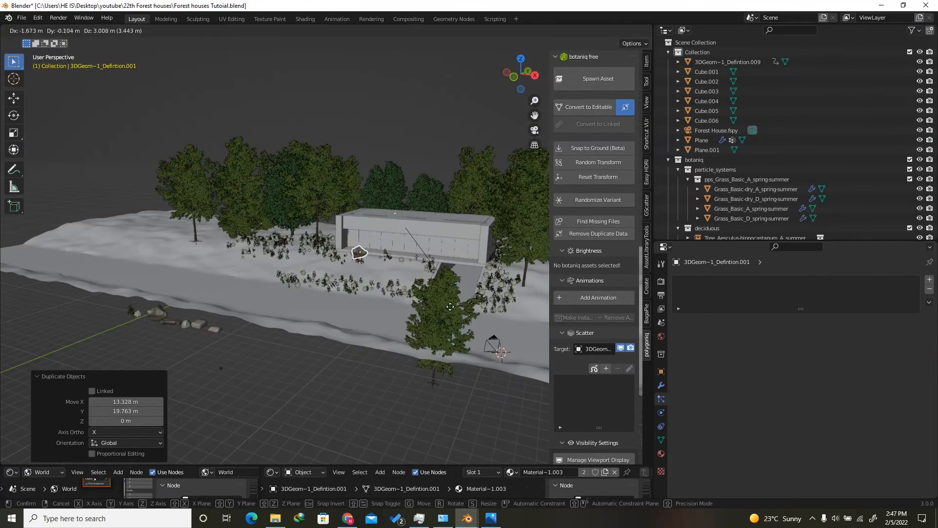
{"action": "left_click", "coordinate": [450, 268]}
Select the three loose boulders outside the terrain and move them 3.9527 m along X and 6.4865 m up along Z
{"action": "left_click", "coordinate": [521, 58]}
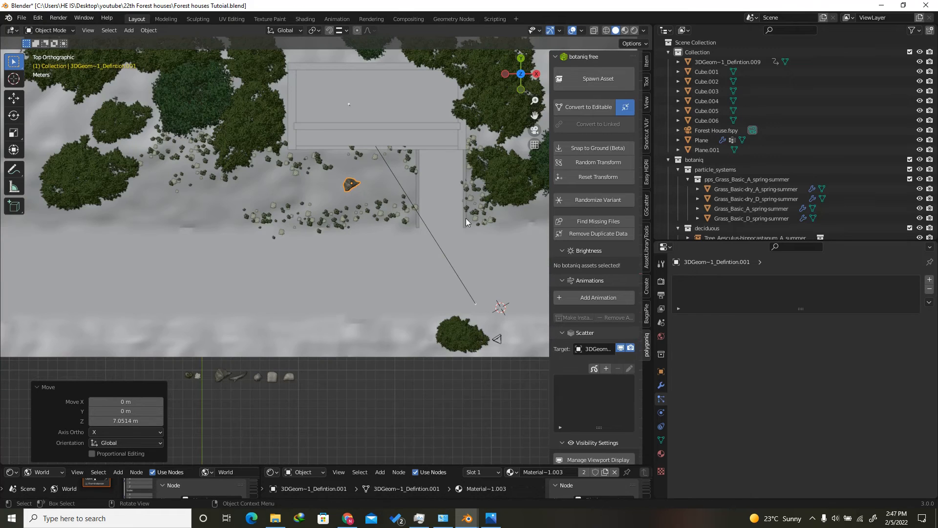
{"action": "left_click_drag", "start_coordinate": [331, 365], "coordinate": [260, 401]}
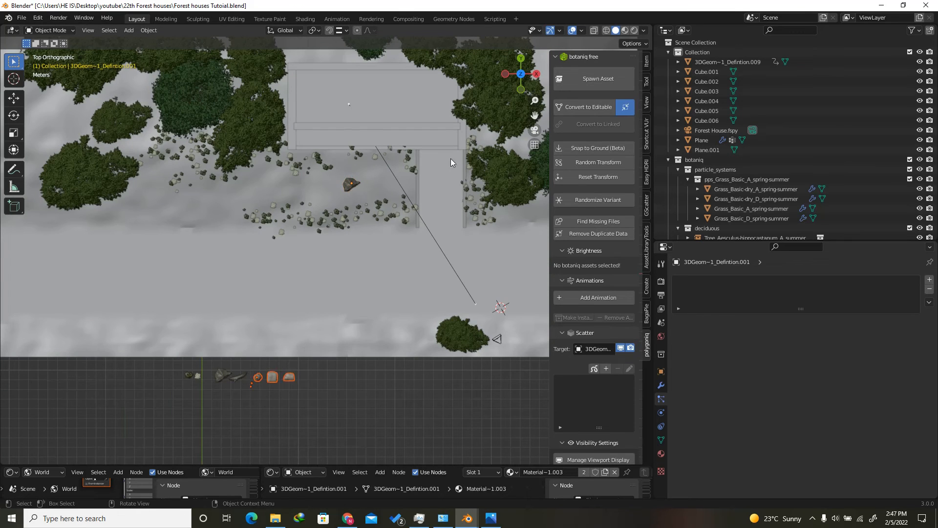
{"action": "left_click", "coordinate": [521, 90]}
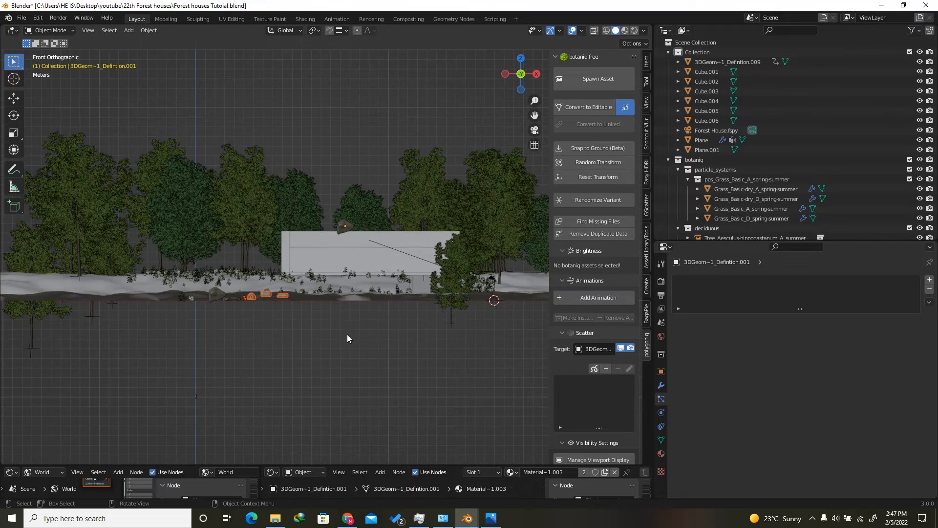
{"action": "key", "text": "g"}
{"action": "left_click", "coordinate": [387, 271]}
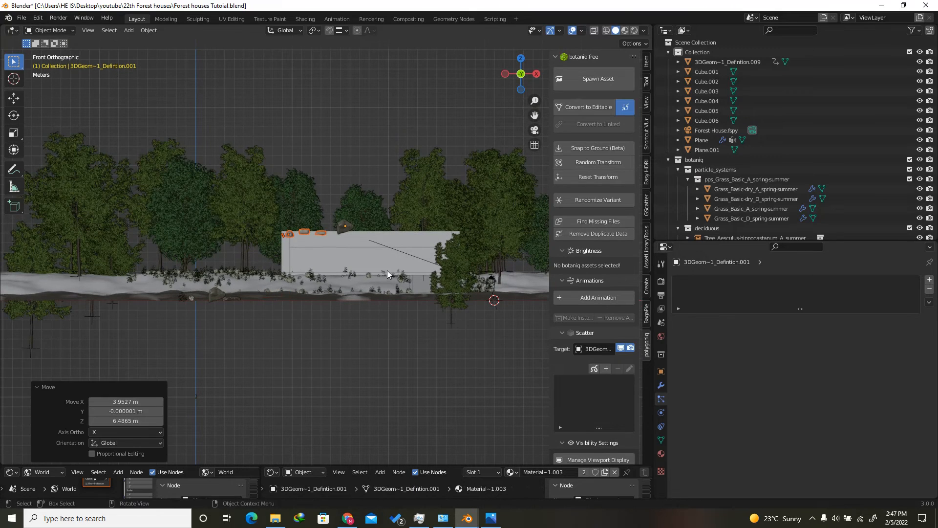
Duplicate the outermost flat boulder beside the ramp, and place a second copy 4.3496 m along X and -0.80236 m along Y from it
{"action": "left_click", "coordinate": [521, 58]}
{"action": "left_click", "coordinate": [318, 380]}
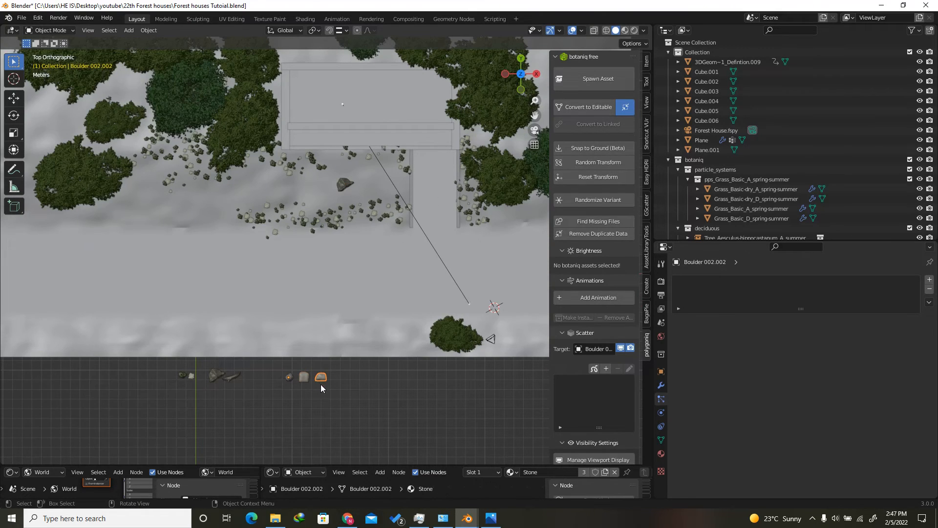
{"action": "scroll", "coordinate": [285, 381], "scroll_direction": "down", "scroll_amount": 3}
{"action": "key", "text": "shift+d"}
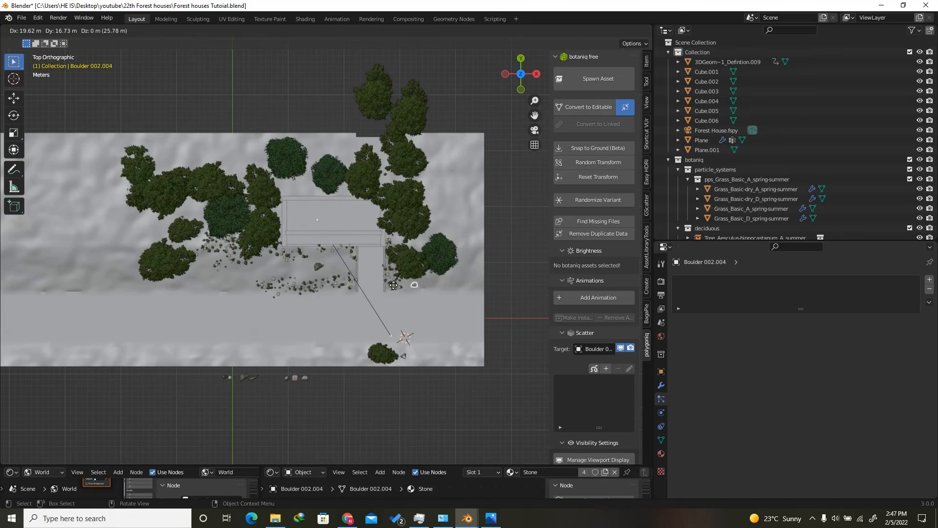
{"action": "left_click", "coordinate": [394, 288]}
{"action": "scroll", "coordinate": [402, 280], "scroll_direction": "up", "scroll_amount": 4}
{"action": "left_click", "coordinate": [389, 270]}
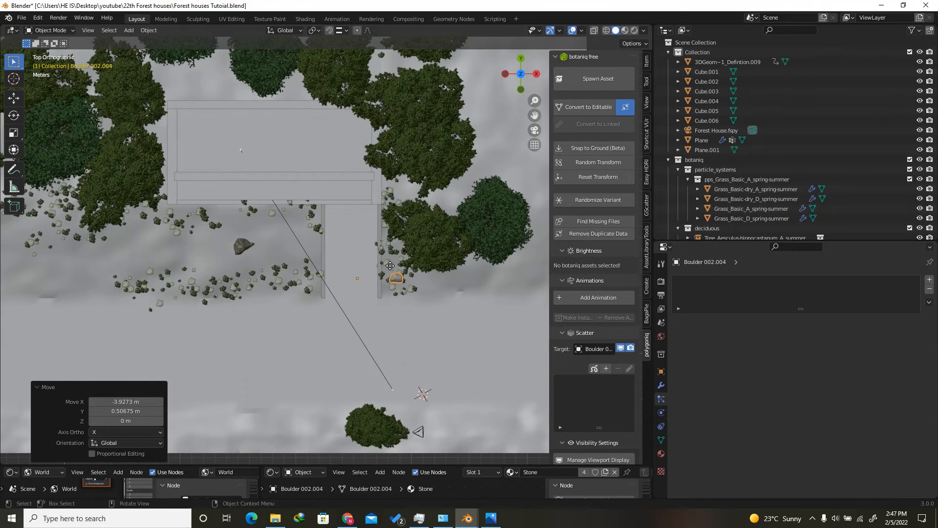
{"action": "key", "text": "shift+d"}
{"action": "left_click", "coordinate": [447, 292]}
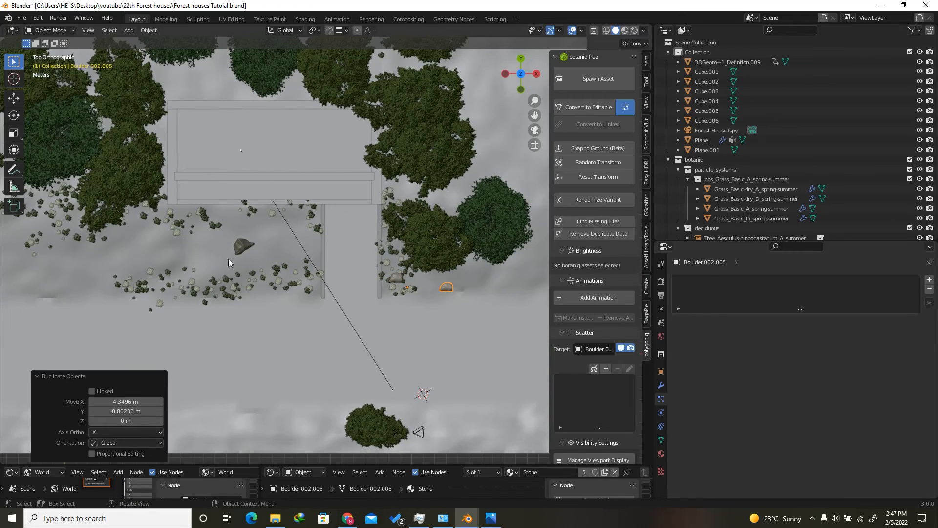
Duplicate the large rock in front of the house to the house corner by the trees, -7.4324 m along X and 3.125 m along Y
{"action": "left_click", "coordinate": [242, 246]}
{"action": "key", "text": "shift+d"}
{"action": "left_click", "coordinate": [179, 221]}
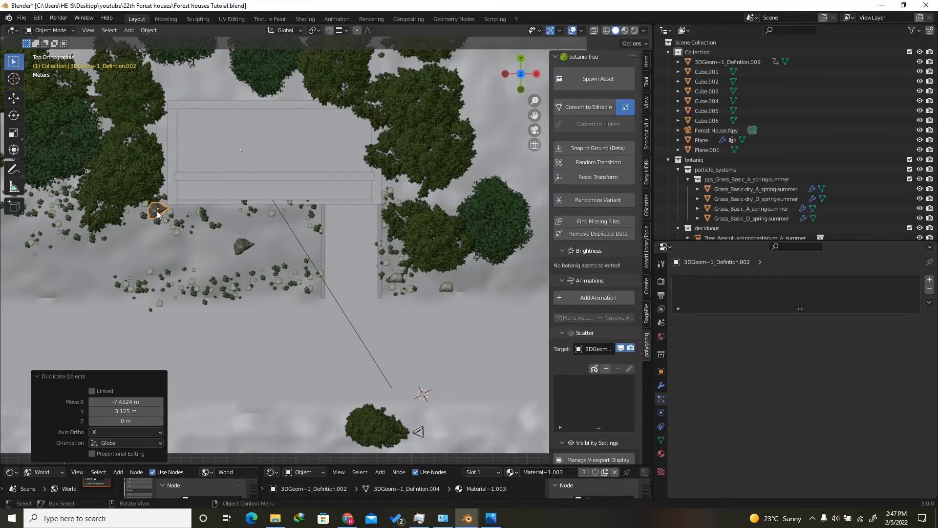
Duplicate the block-shaped boulder outside the terrain onto the weed patch just beside the ramp
{"action": "scroll", "coordinate": [253, 310], "scroll_direction": "down", "scroll_amount": 3}
{"action": "scroll", "coordinate": [248, 391], "scroll_direction": "up", "scroll_amount": 3}
{"action": "left_click", "coordinate": [247, 391]}
{"action": "key", "text": "shift+d"}
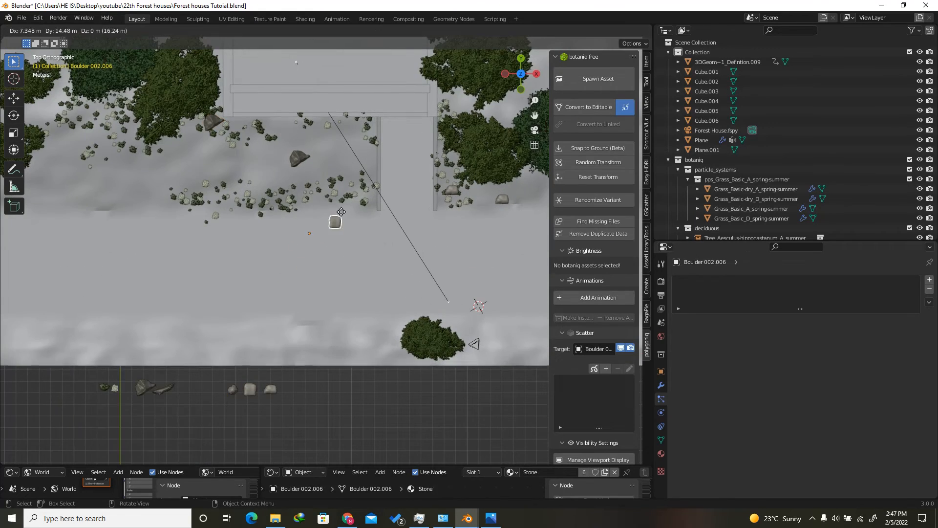
{"action": "left_click", "coordinate": [344, 204]}
{"action": "scroll", "coordinate": [342, 210], "scroll_direction": "down", "scroll_amount": 2}
{"action": "scroll", "coordinate": [335, 225], "scroll_direction": "up", "scroll_amount": 2}
Duplicate the large rock in front of the house -11.437 m along X and 0.73902 m along Y
{"action": "left_click", "coordinate": [249, 207]}
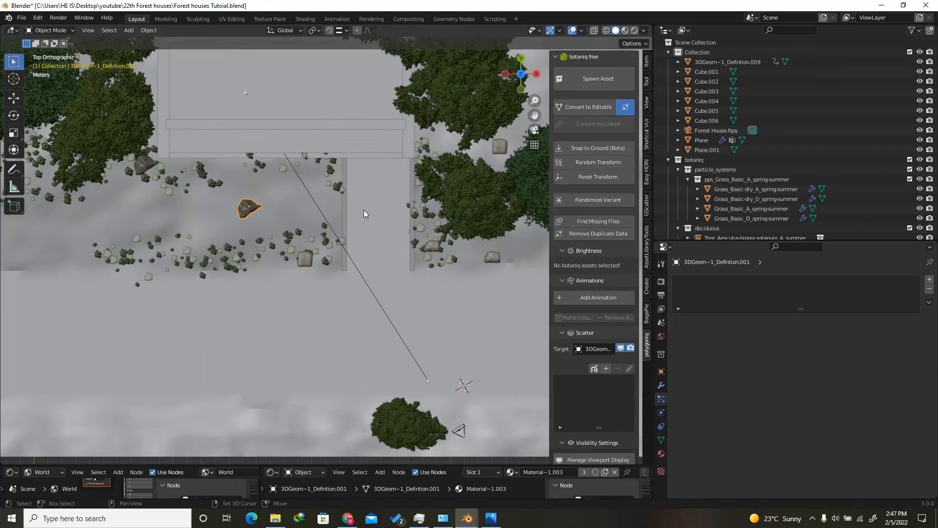
{"action": "key", "text": "shift+d"}
{"action": "left_click", "coordinate": [188, 202]}
{"action": "scroll", "coordinate": [240, 209], "scroll_direction": "down", "scroll_amount": 3}
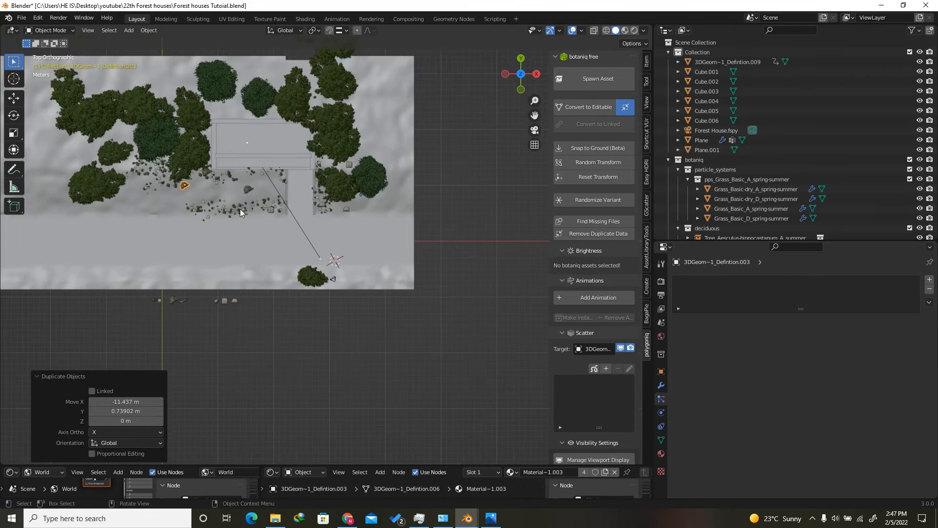
Duplicate the long flat rock outside the terrain 7.3986 m along X and 15.203 m along Y to the edge of the road
{"action": "scroll", "coordinate": [162, 311], "scroll_direction": "up", "scroll_amount": 3}
{"action": "left_click", "coordinate": [177, 308]}
{"action": "key", "text": "shift+d"}
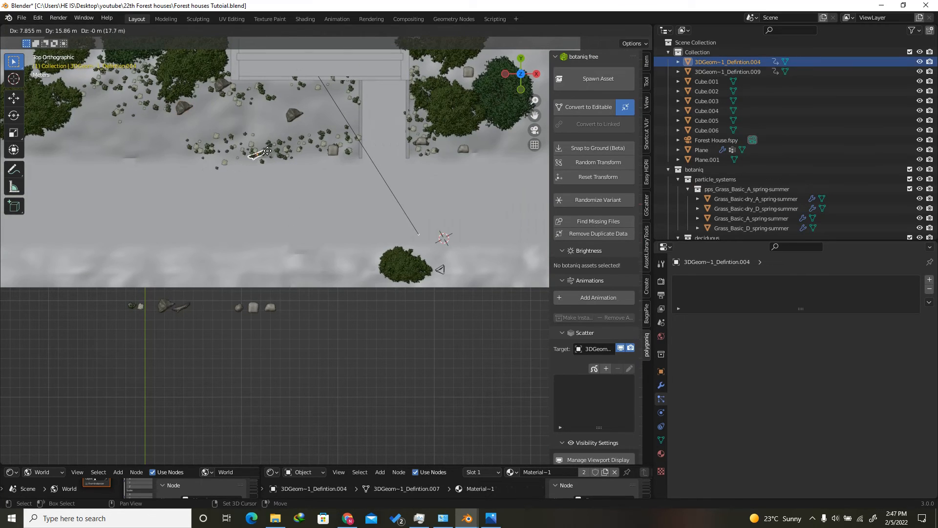
{"action": "left_click", "coordinate": [262, 158]}
{"action": "middle_click_drag", "start_coordinate": [249, 210], "coordinate": [243, 267], "text": "shift"}
Move the long flat rock copy 3.0101 m along X and 0.49662 m along Y at constant height, and check it through the camera
{"action": "key", "text": "g"}
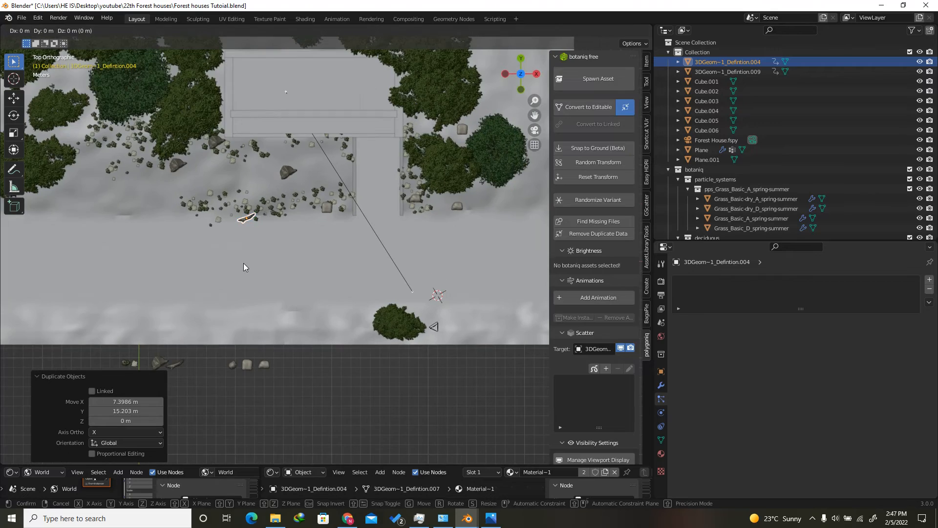
{"action": "key", "text": "shift+z"}
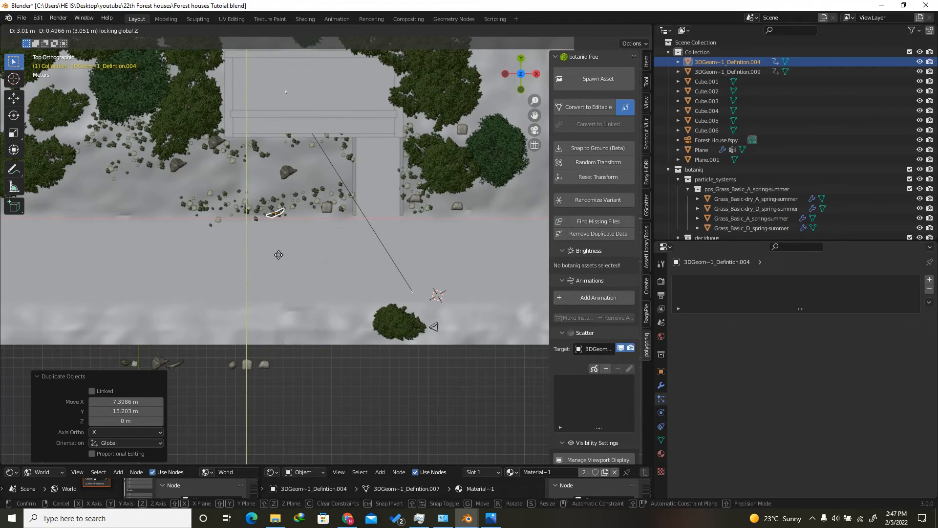
{"action": "left_click", "coordinate": [279, 254]}
{"action": "key", "text": "KP_0"}
{"action": "scroll", "coordinate": [360, 302], "scroll_direction": "up", "scroll_amount": 6}
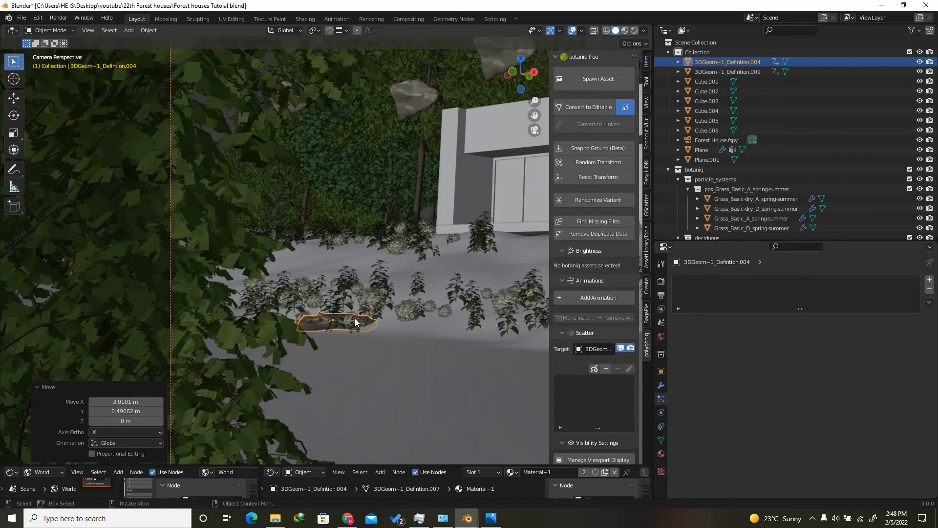
{"action": "scroll", "coordinate": [205, 257], "scroll_direction": "down", "scroll_amount": 3}
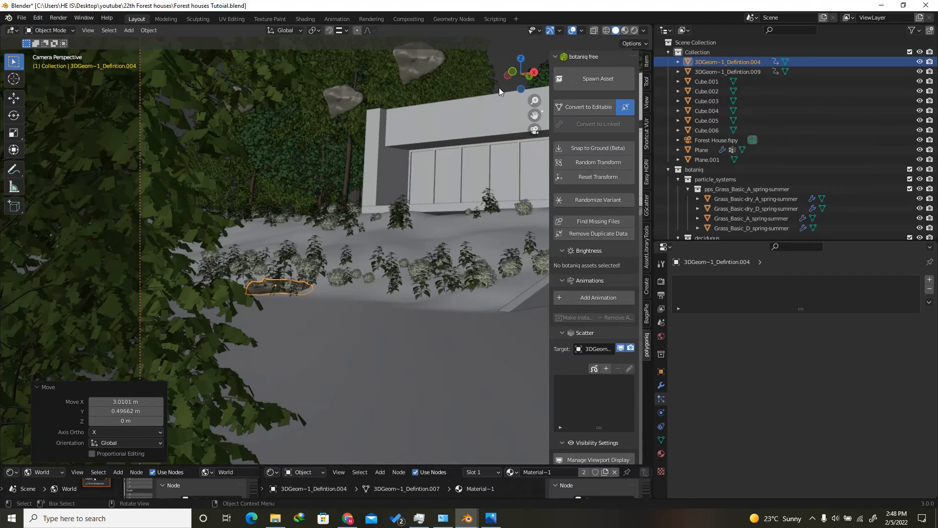
Snap the three large rocks and the boulder floating in front of the house to the ground
{"action": "left_click_drag", "start_coordinate": [501, 85], "coordinate": [294, 107]}
{"action": "left_click", "coordinate": [266, 100]}
{"action": "scroll", "coordinate": [277, 146], "scroll_direction": "down", "scroll_amount": 4}
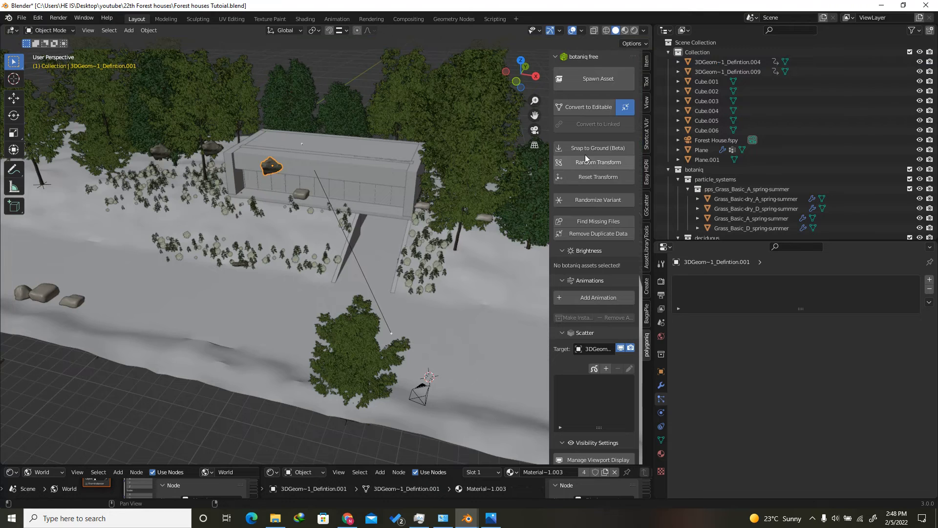
{"action": "left_click", "coordinate": [585, 154]}
{"action": "left_click", "coordinate": [215, 148]}
{"action": "left_click", "coordinate": [591, 149]}
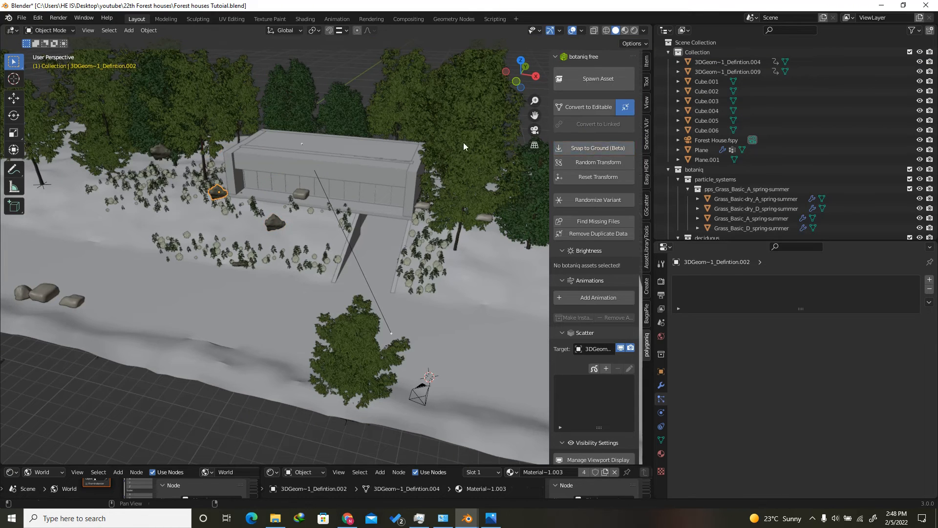
{"action": "left_click", "coordinate": [165, 150]}
{"action": "left_click", "coordinate": [617, 150]}
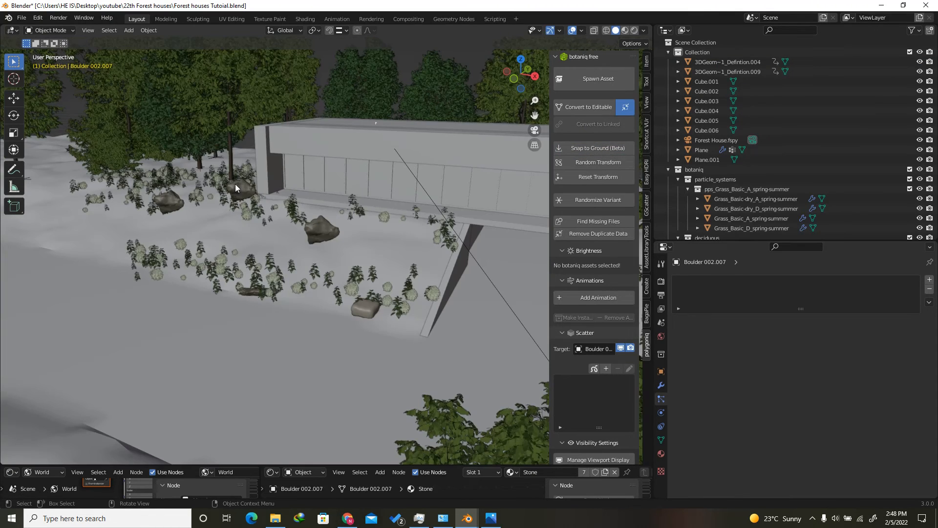
Apply a random transform to the rock at the house corner and to the one farther out among the weeds
{"action": "left_click", "coordinate": [241, 188]}
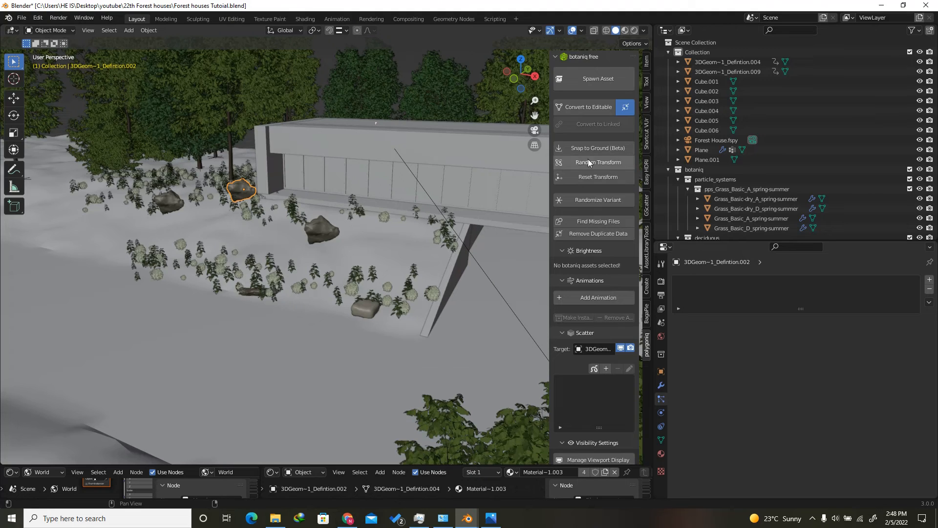
{"action": "left_click", "coordinate": [603, 162]}
{"action": "left_click", "coordinate": [167, 200]}
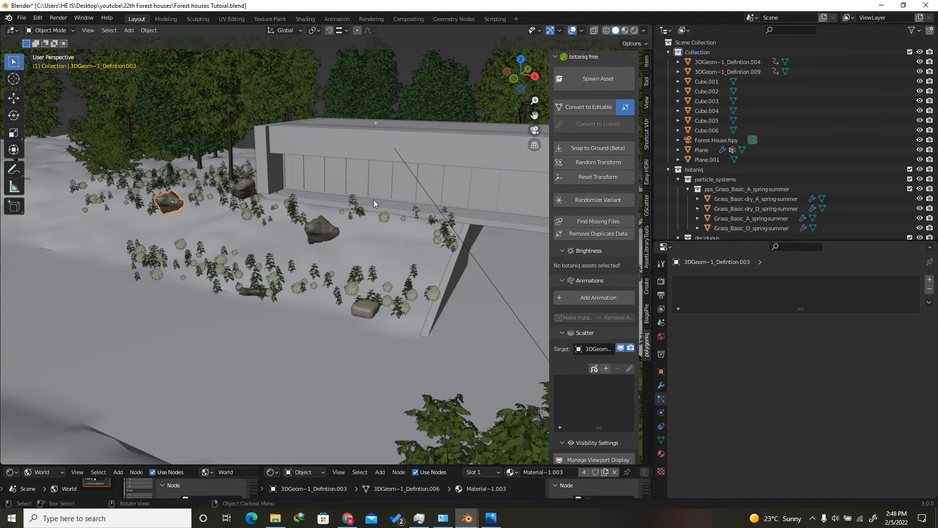
{"action": "left_click", "coordinate": [598, 163]}
Scale the outer rock among the weeds to 0.791 and lower it along Z into the ground
{"action": "scroll", "coordinate": [265, 200], "scroll_direction": "up", "scroll_amount": 3}
{"action": "key", "text": "s"}
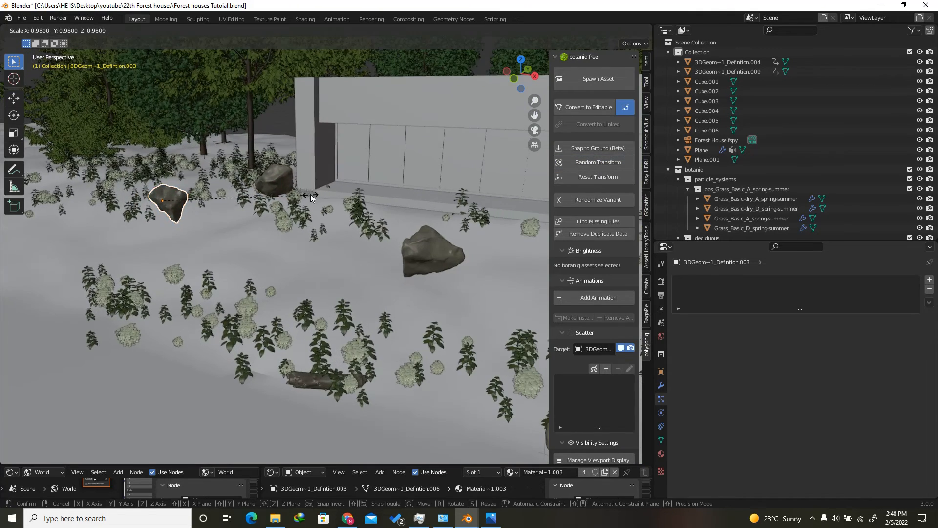
{"action": "left_click", "coordinate": [290, 204]}
{"action": "key", "text": "g"}
{"action": "key", "text": "z"}
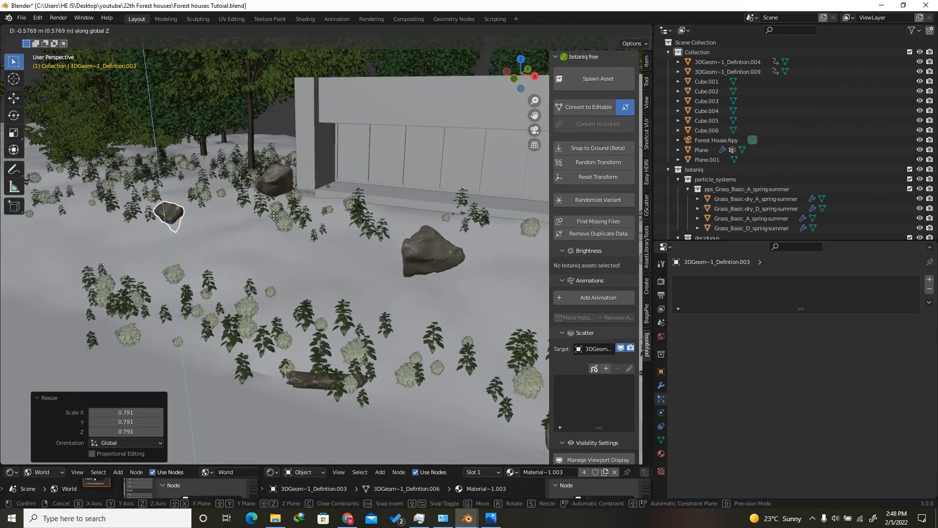
{"action": "left_click", "coordinate": [275, 196]}
Lower the rock at the house corner along Z so it sits partly buried in the ground
{"action": "left_click", "coordinate": [279, 178]}
{"action": "key", "text": "g"}
{"action": "key", "text": "z"}
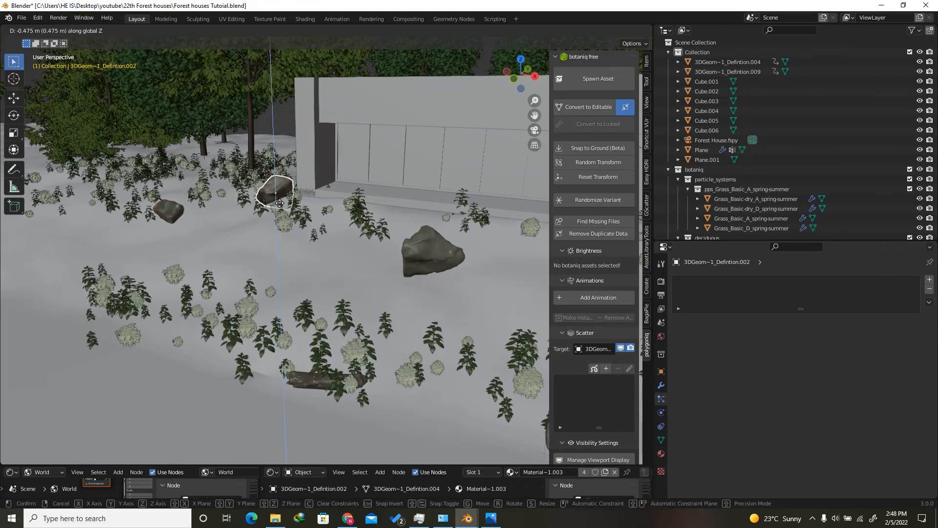
{"action": "left_click", "coordinate": [281, 209]}
{"action": "scroll", "coordinate": [280, 207], "scroll_direction": "down", "scroll_amount": 4}
{"action": "scroll", "coordinate": [353, 242], "scroll_direction": "up", "scroll_amount": 3}
Move the large rock in front of the house -0.76724 m along Z and save the file
{"action": "left_click", "coordinate": [379, 241]}
{"action": "key", "text": "g"}
{"action": "key", "text": "z"}
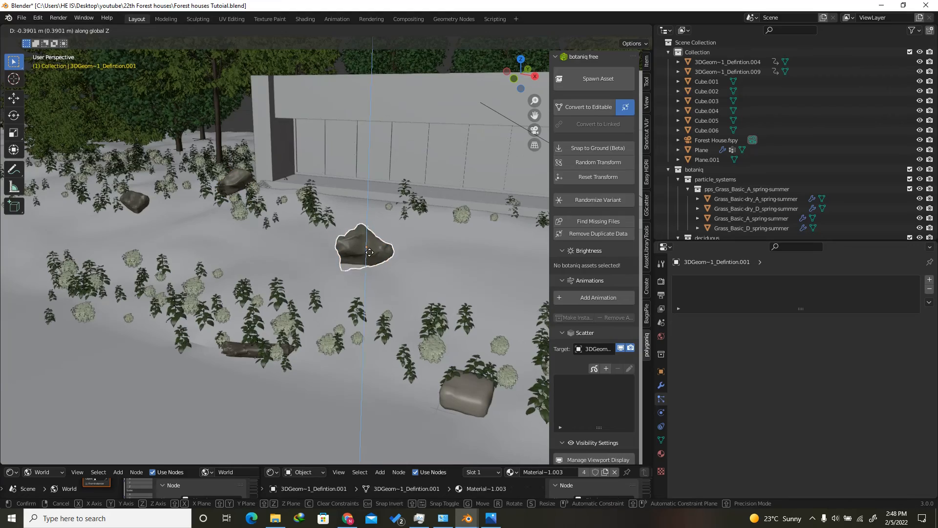
{"action": "left_click", "coordinate": [370, 296]}
{"action": "scroll", "coordinate": [191, 253], "scroll_direction": "down", "scroll_amount": 3}
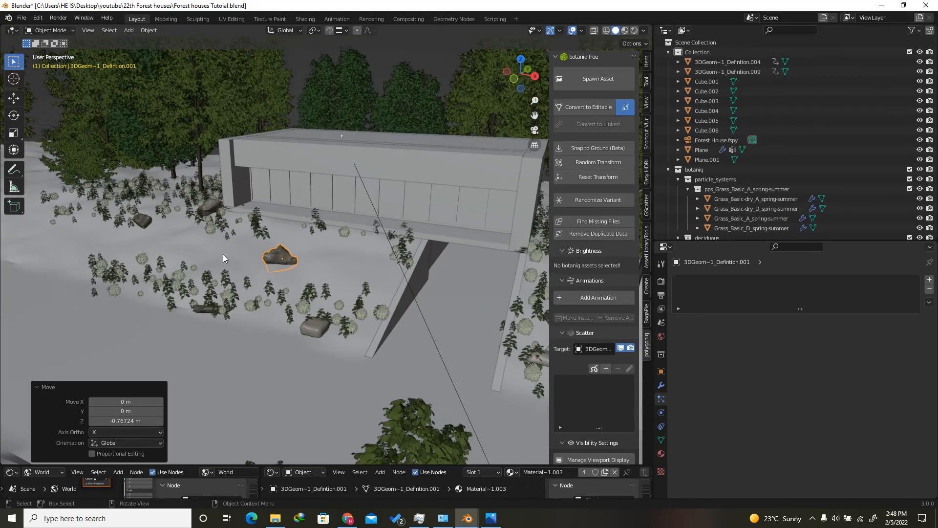
{"action": "scroll", "coordinate": [224, 255], "scroll_direction": "down", "scroll_amount": 2}
{"action": "key", "text": "ctrl+s"}
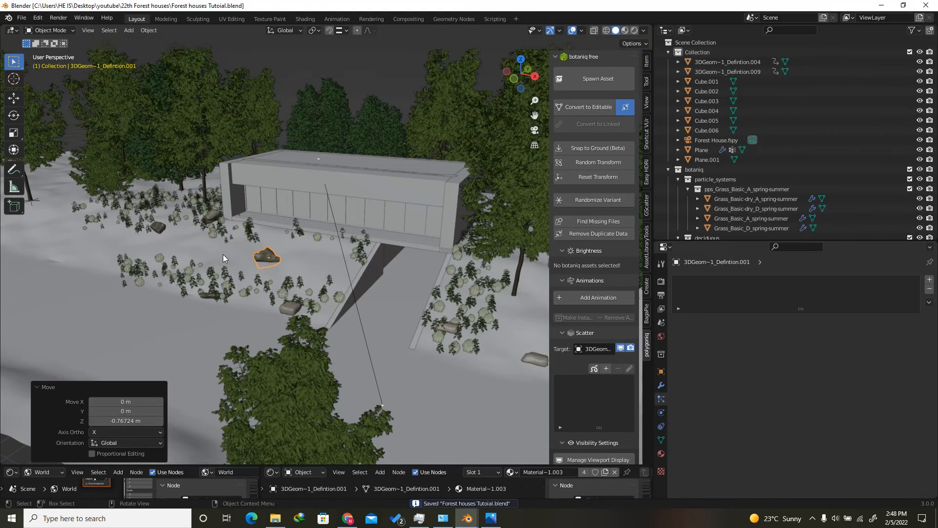
View the scene with its grass through the camera in rendered shading without overlays, and save the file
{"action": "key", "text": "KP_0"}
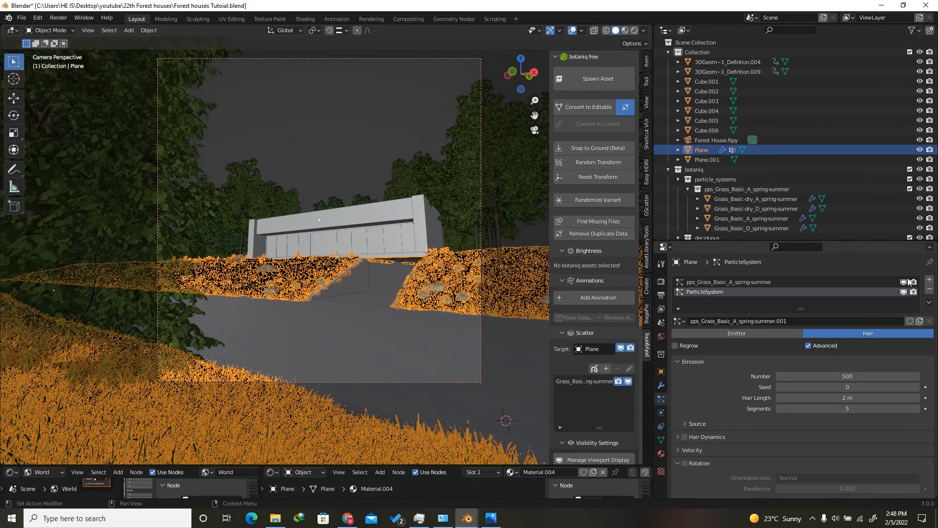
{"action": "left_click", "coordinate": [572, 31]}
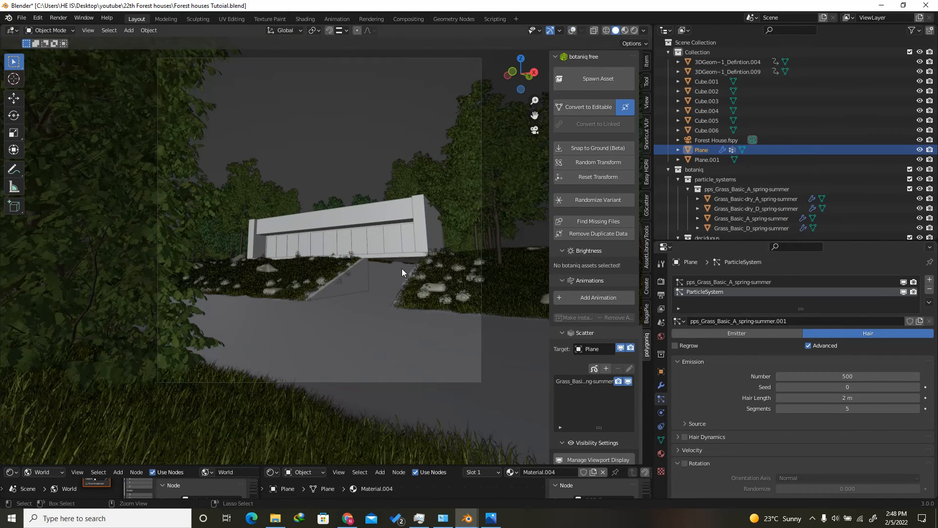
{"action": "key", "text": "ctrl+s"}
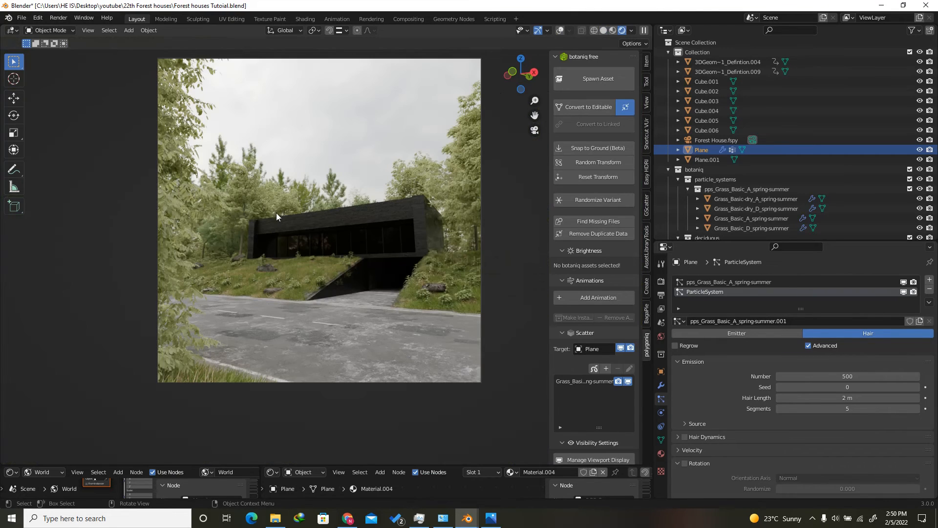
Brighten the color of the Glass material on the house's window object to near white
{"action": "left_click", "coordinate": [358, 242]}
{"action": "left_click", "coordinate": [560, 30]}
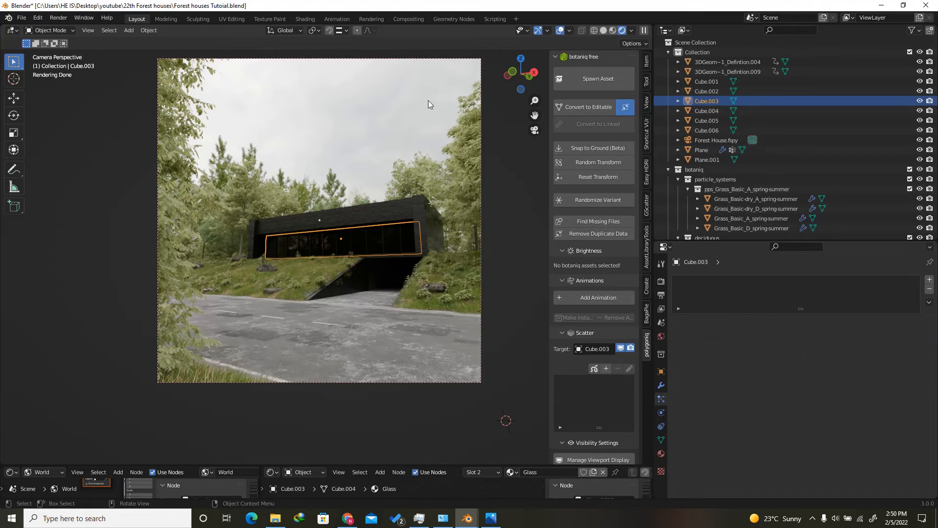
{"action": "left_click", "coordinate": [661, 454]}
{"action": "left_click", "coordinate": [560, 31]}
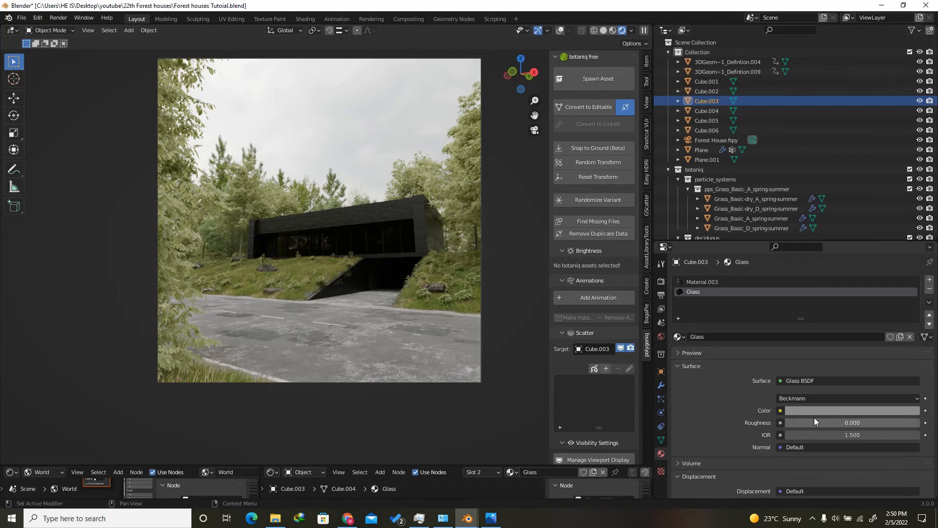
{"action": "left_click", "coordinate": [825, 409]}
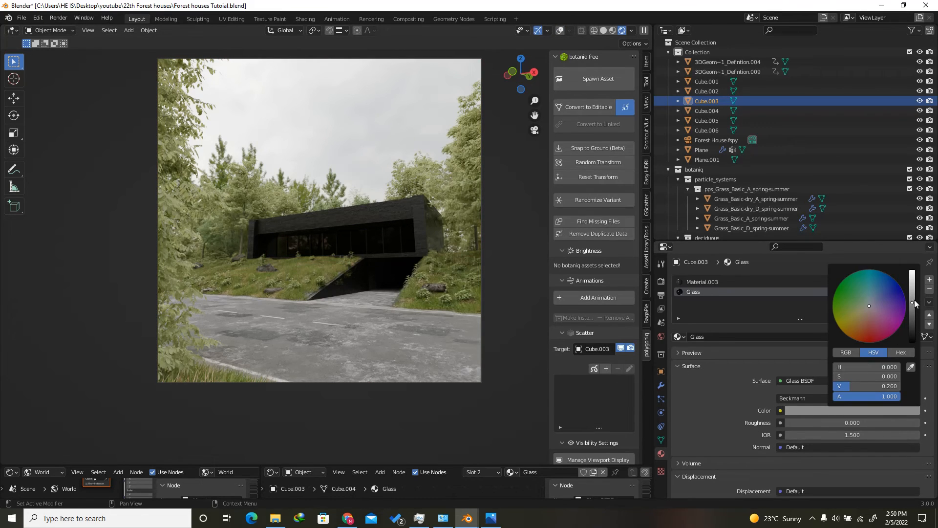
{"action": "left_click_drag", "start_coordinate": [913, 300], "coordinate": [913, 285]}
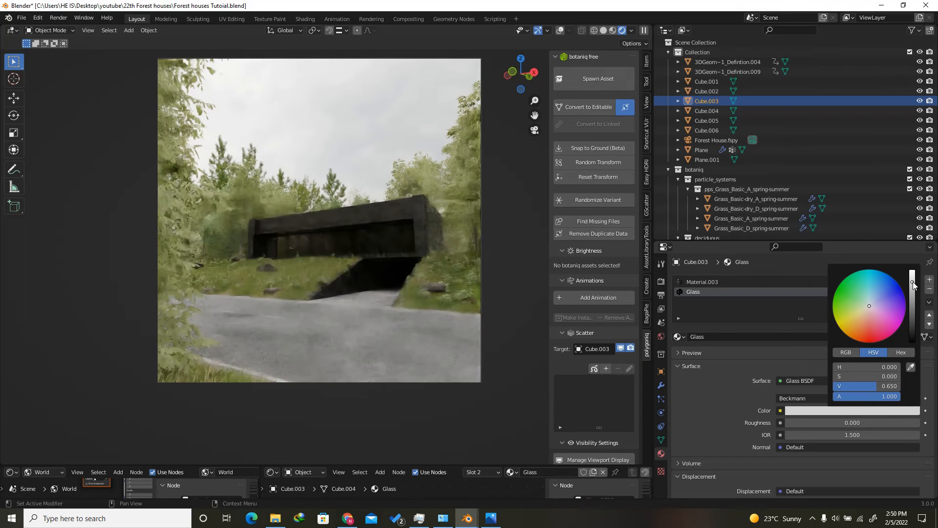
{"action": "left_click", "coordinate": [858, 409]}
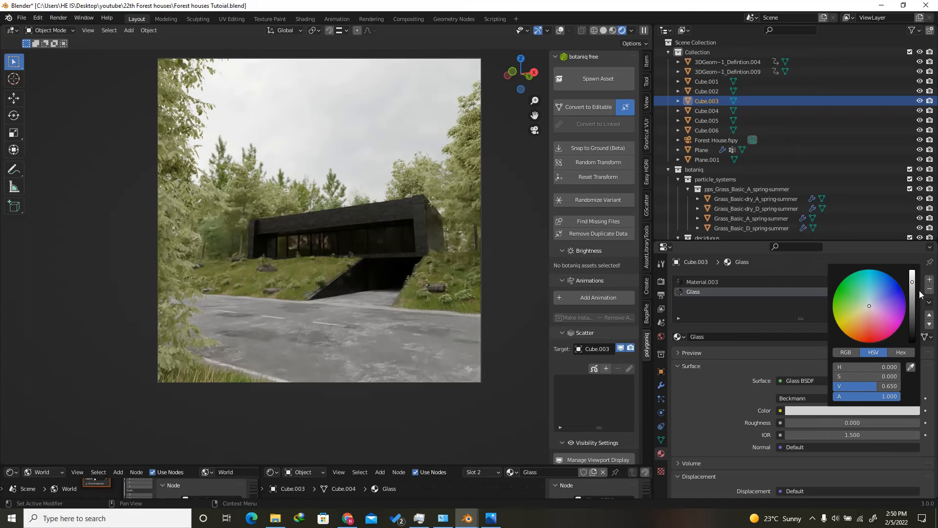
{"action": "left_click_drag", "start_coordinate": [912, 282], "coordinate": [913, 276]}
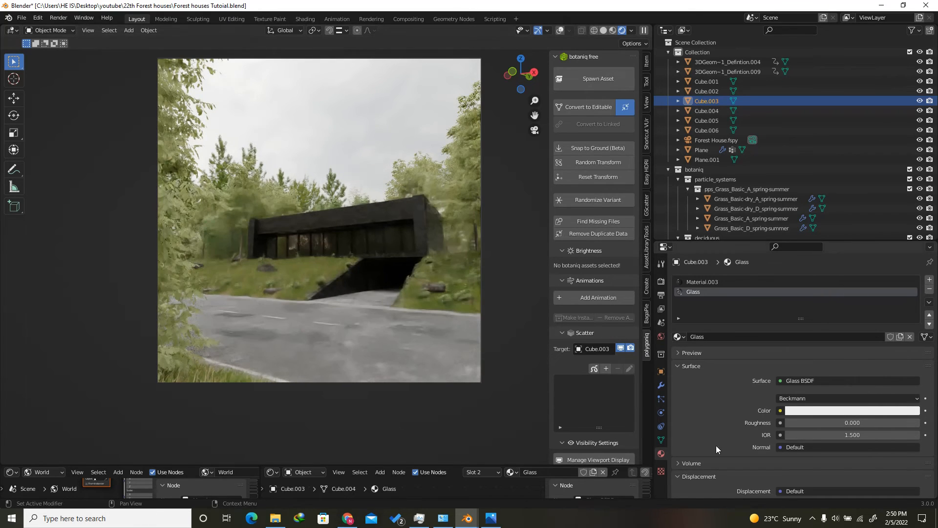
Lighten the base color of Material.003 on the window object to dark grey and hide the overlays
{"action": "left_click", "coordinate": [369, 243]}
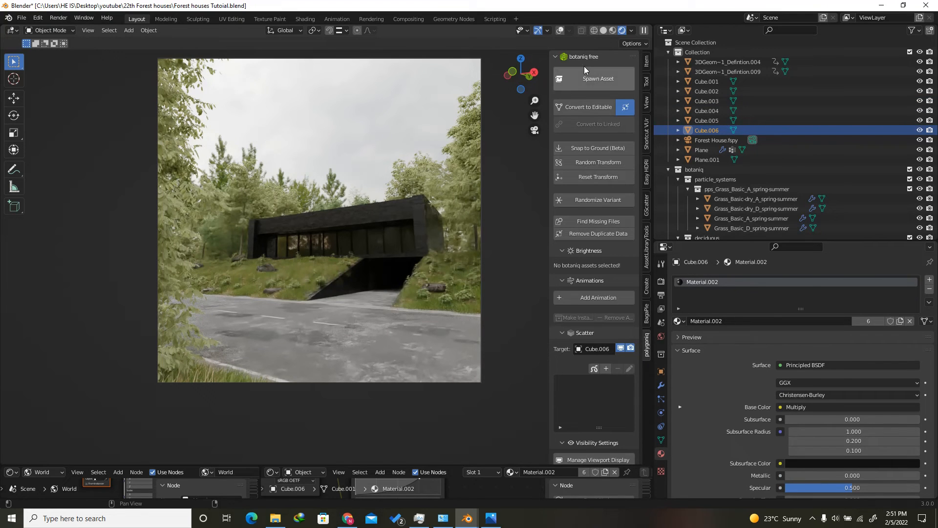
{"action": "left_click", "coordinate": [560, 30]}
{"action": "left_click", "coordinate": [382, 240]}
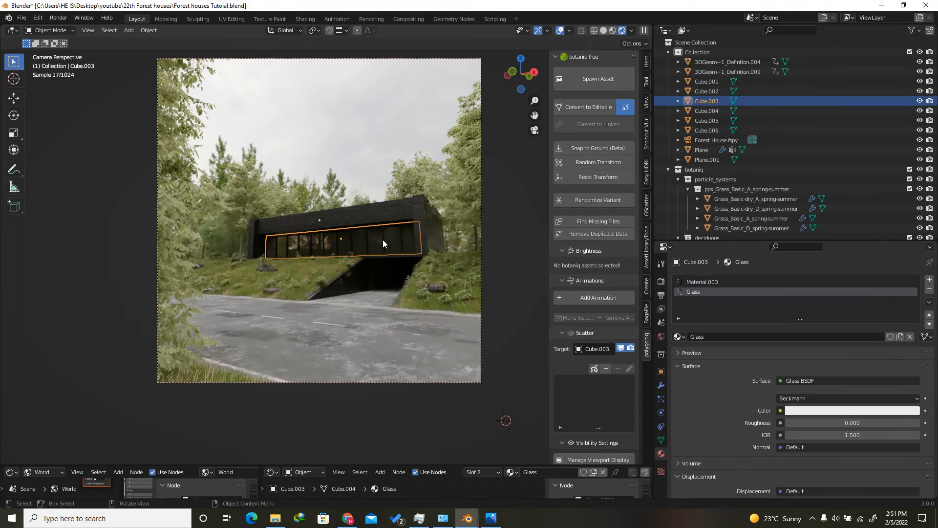
{"action": "scroll", "coordinate": [886, 433], "scroll_direction": "down", "scroll_amount": 2}
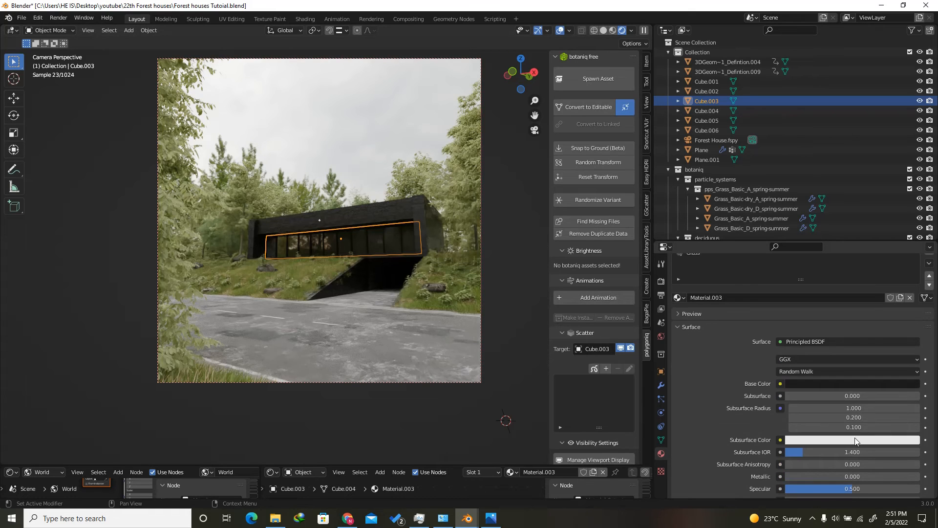
{"action": "left_click", "coordinate": [854, 385]}
{"action": "left_click_drag", "start_coordinate": [911, 309], "coordinate": [912, 292]}
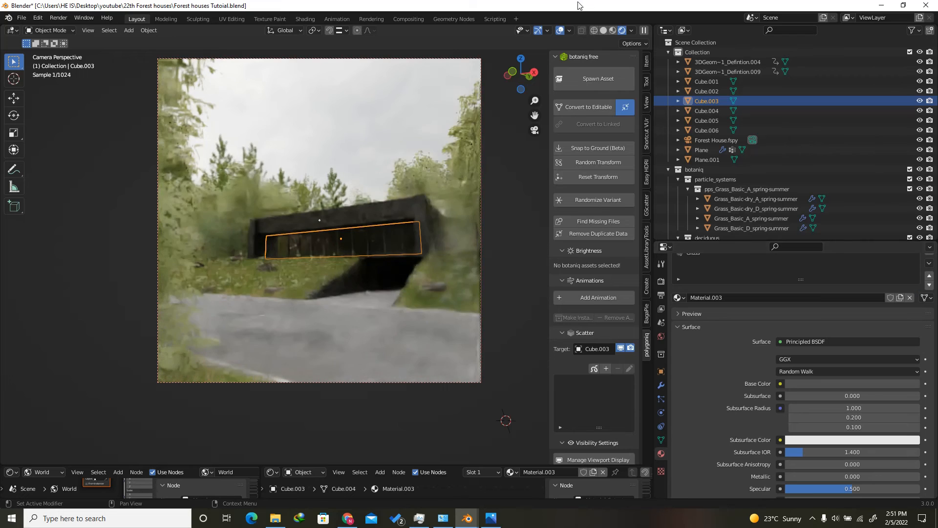
{"action": "left_click", "coordinate": [559, 30]}
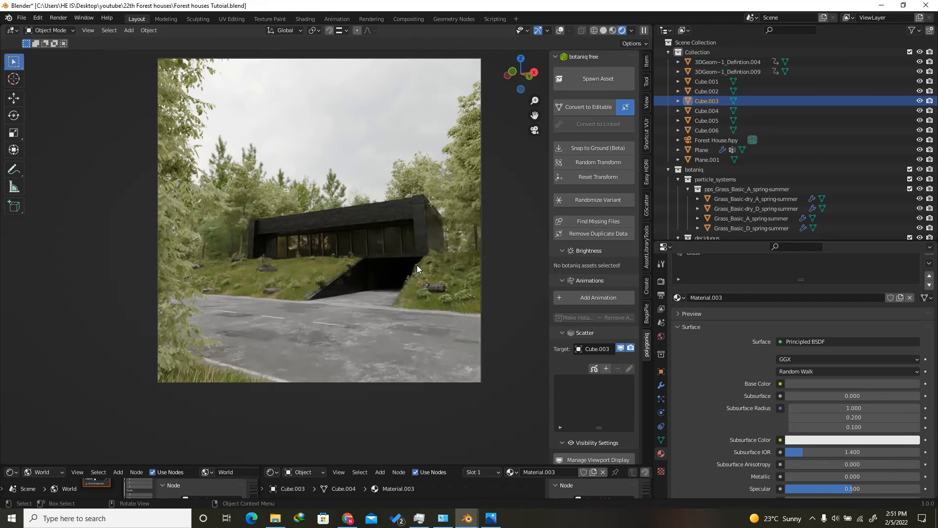
Place the 3D cursor on the driveway in front of the garage and spawn the traffiq Skoda Kodiaq 2016 car there with random color
{"action": "key", "text": "shift+alt+z"}
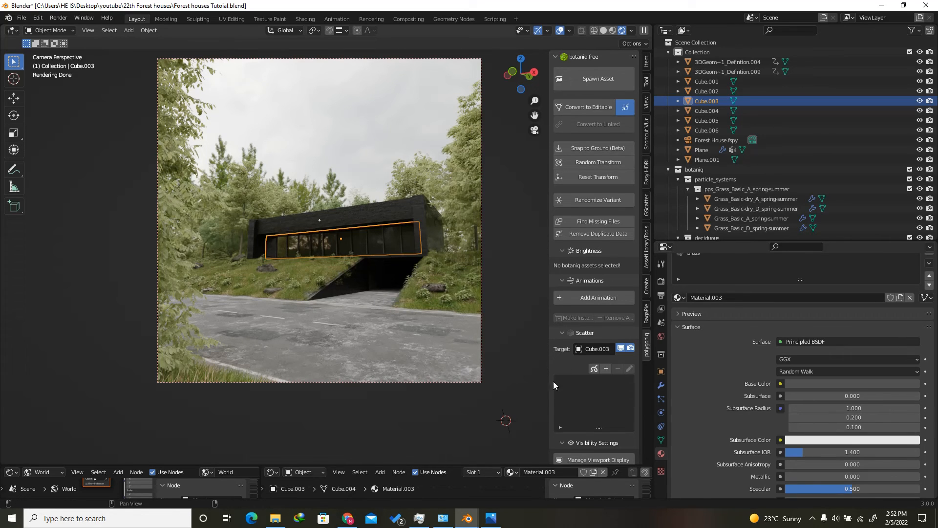
{"action": "scroll", "coordinate": [590, 233], "scroll_direction": "down", "scroll_amount": 4}
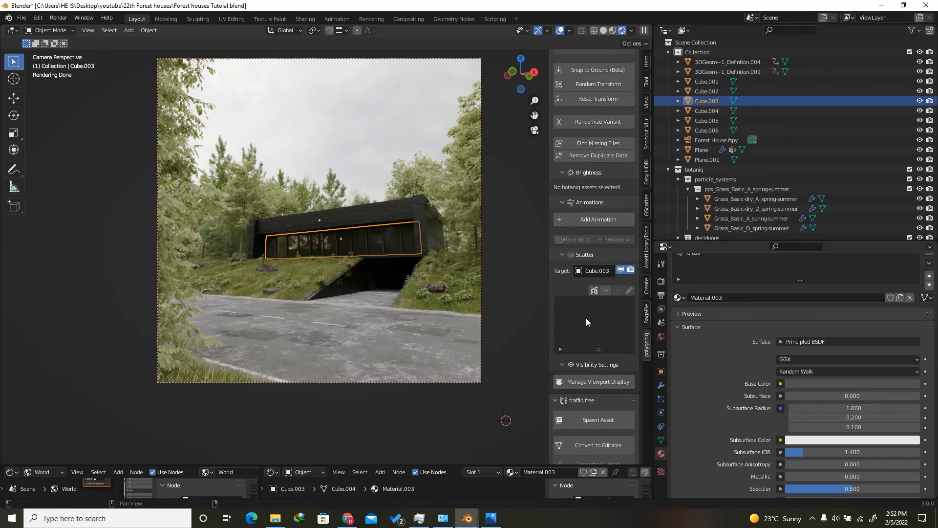
{"action": "scroll", "coordinate": [586, 321], "scroll_direction": "down", "scroll_amount": 5}
{"action": "scroll", "coordinate": [581, 309], "scroll_direction": "down", "scroll_amount": 4}
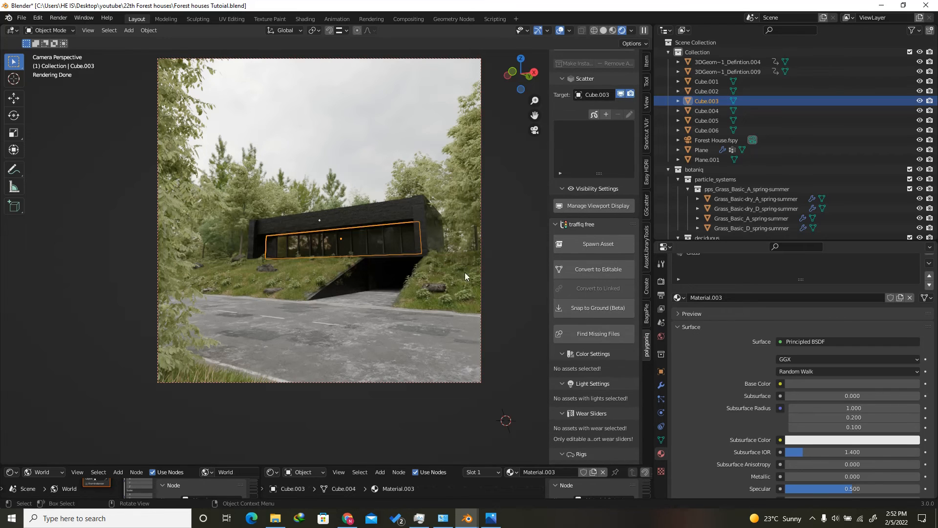
{"action": "right_click", "coordinate": [380, 296], "text": "shift"}
{"action": "left_click", "coordinate": [588, 244]}
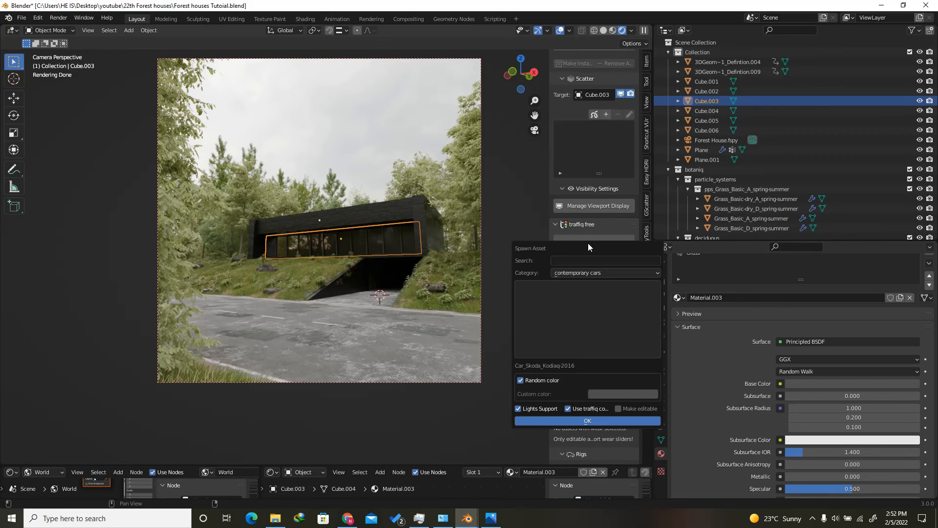
{"action": "left_click", "coordinate": [584, 309]}
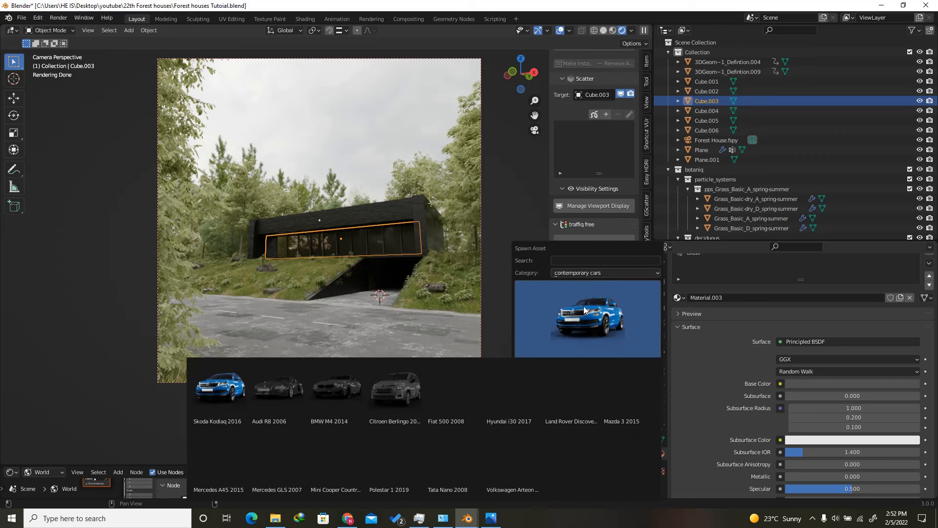
{"action": "left_click", "coordinate": [221, 391]}
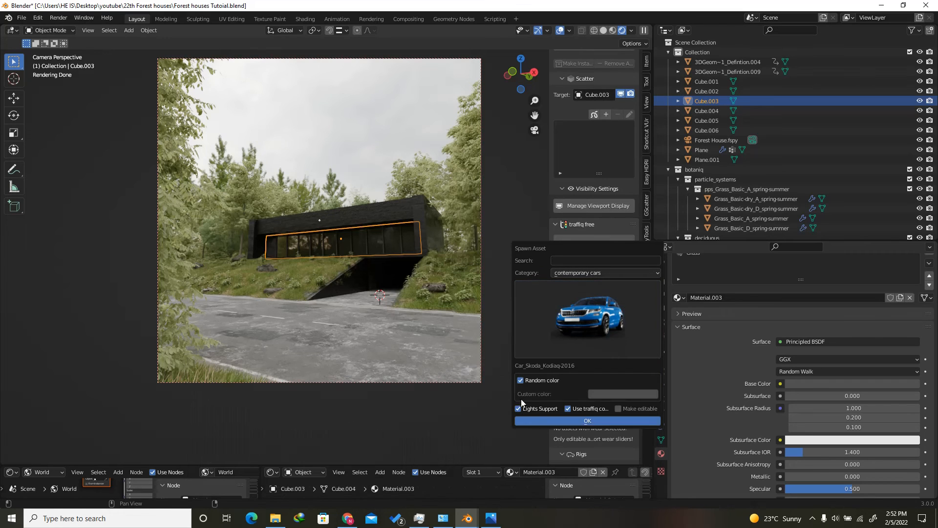
{"action": "left_click", "coordinate": [573, 420]}
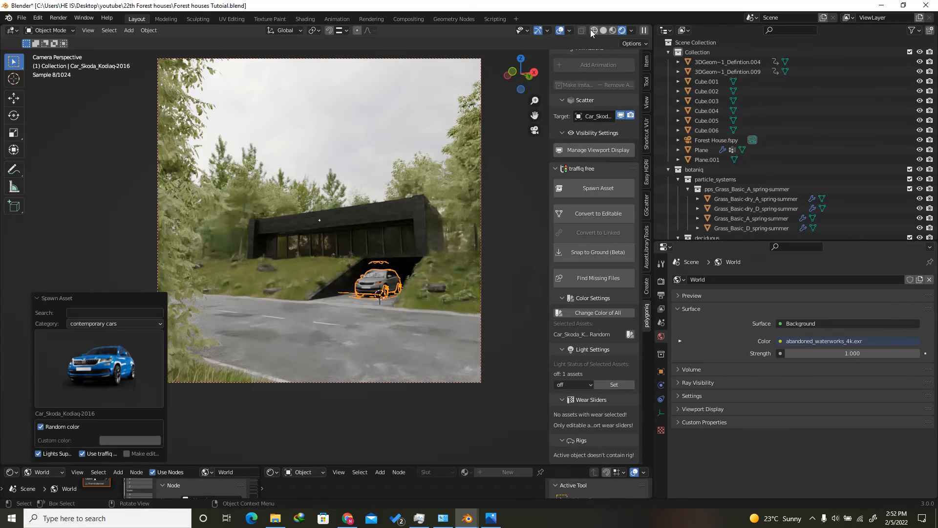
In solid shading, reposition the car on the driveway and rotate it 180° about the vertical axis so its rear faces the road
{"action": "left_click", "coordinate": [602, 30]}
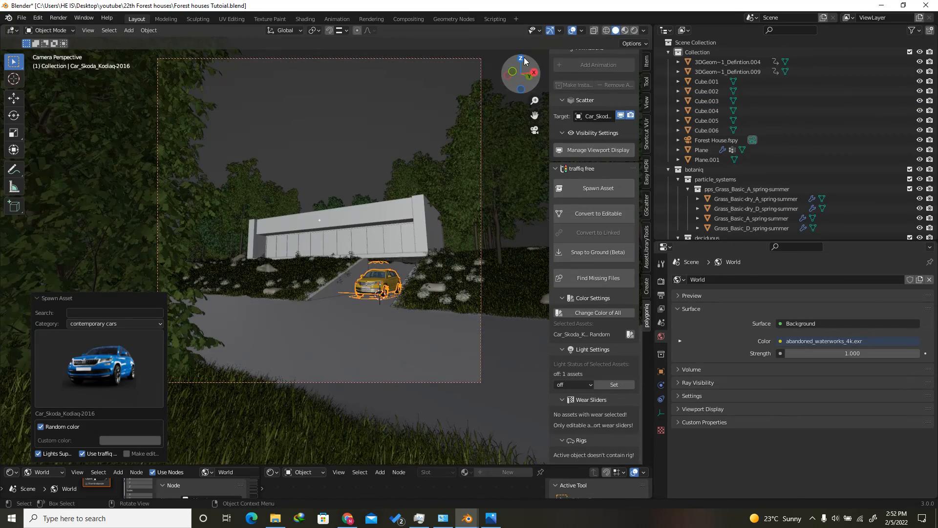
{"action": "left_click_drag", "start_coordinate": [523, 57], "coordinate": [530, 93]}
{"action": "scroll", "coordinate": [439, 297], "scroll_direction": "up", "scroll_amount": 3}
{"action": "type", "text": "g"}
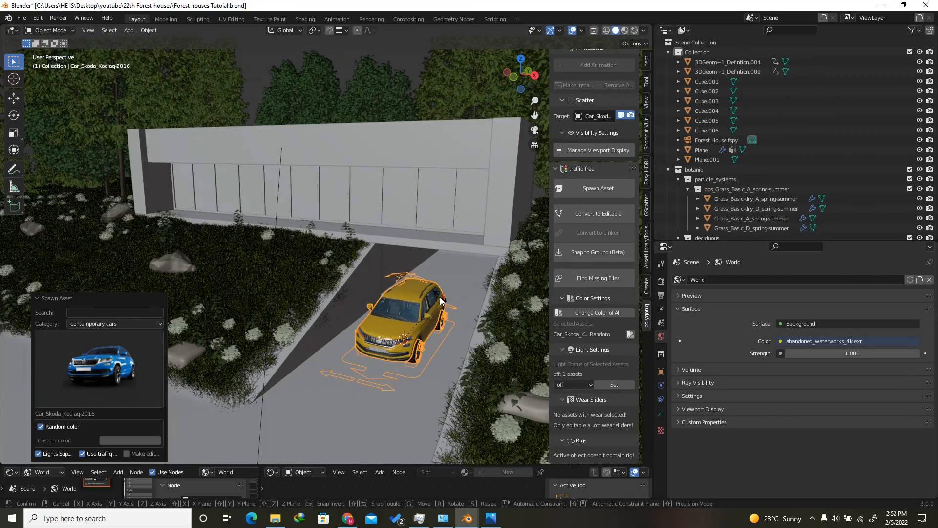
{"action": "type", "text": "r180"}
{"action": "key", "text": "Return"}
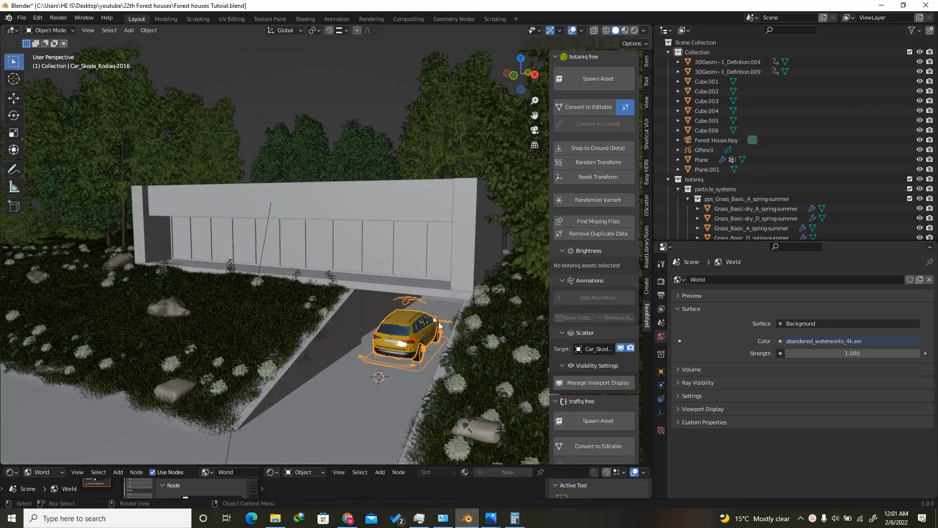
Return to the camera view of the house and hide the viewport sidebar
{"action": "key", "text": "KP_0"}
{"action": "scroll", "coordinate": [424, 308], "scroll_direction": "down", "scroll_amount": 2}
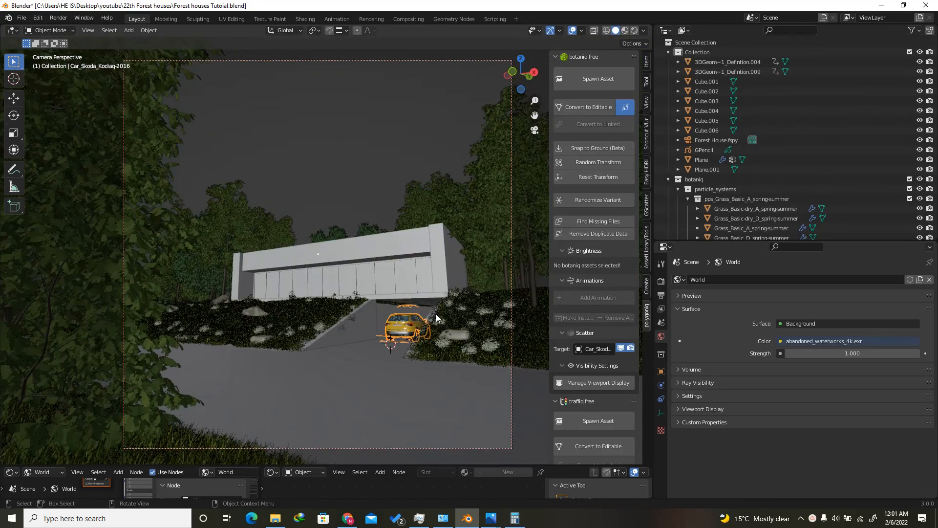
{"action": "key", "text": "n"}
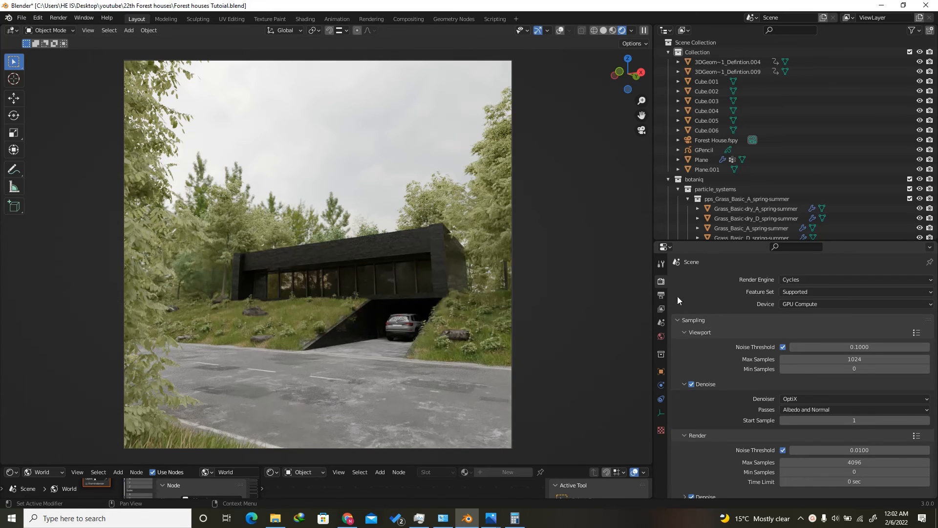
Set the final render's max samples to 1024 and expand its denoise settings
{"action": "scroll", "coordinate": [720, 362], "scroll_direction": "down", "scroll_amount": 5}
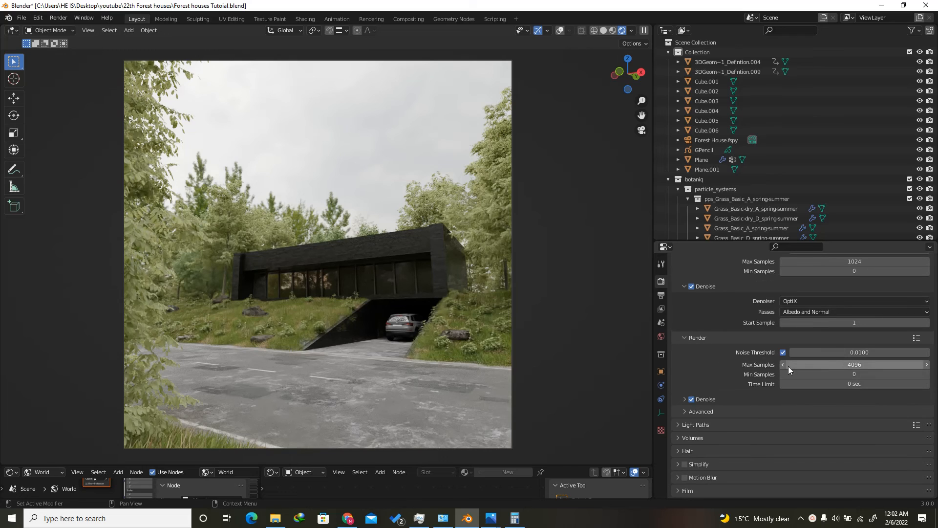
{"action": "left_click", "coordinate": [835, 365]}
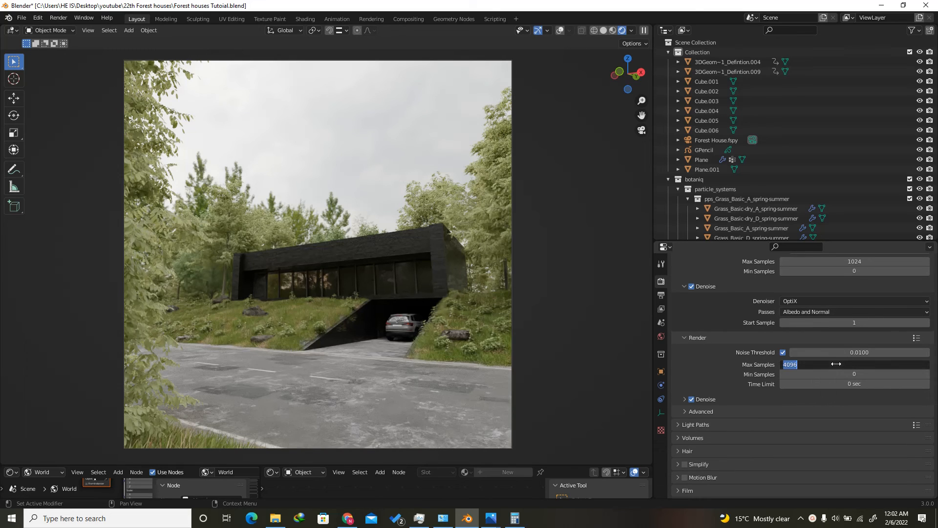
{"action": "type", "text": "1024"}
{"action": "key", "text": "Return"}
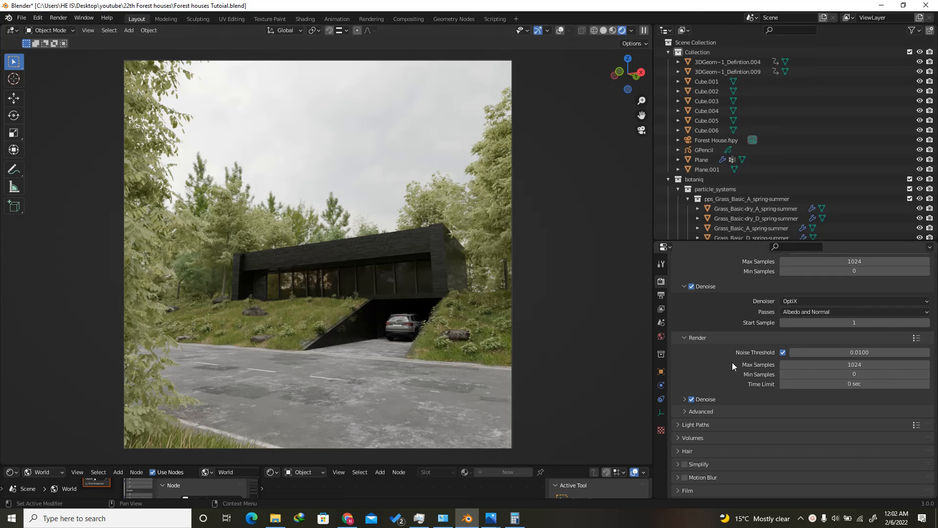
{"action": "scroll", "coordinate": [723, 364], "scroll_direction": "down", "scroll_amount": 2}
{"action": "left_click", "coordinate": [684, 360]}
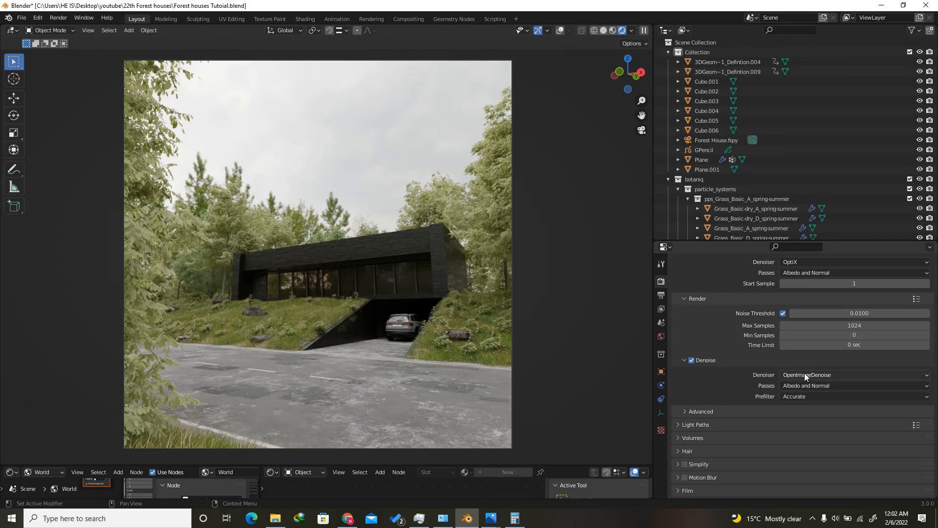
{"action": "scroll", "coordinate": [743, 369], "scroll_direction": "down", "scroll_amount": 5}
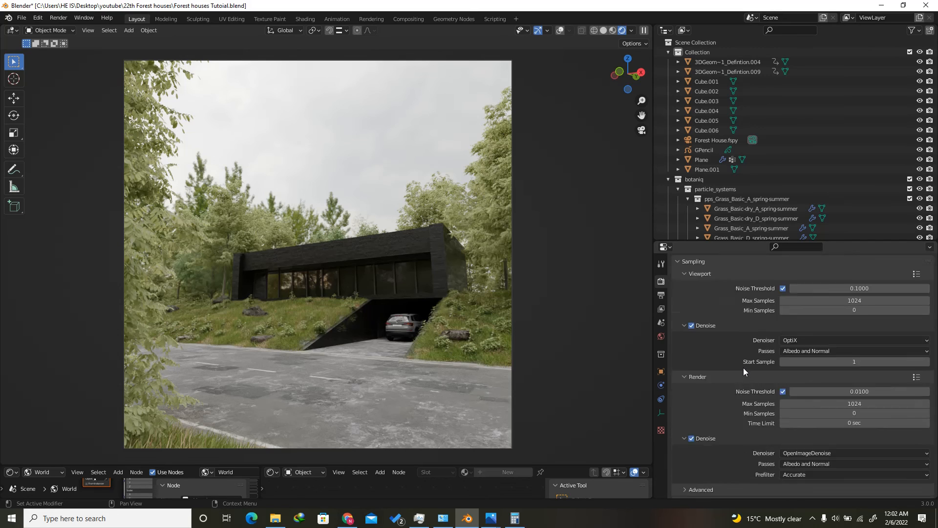
{"action": "scroll", "coordinate": [743, 367], "scroll_direction": "up", "scroll_amount": 10}
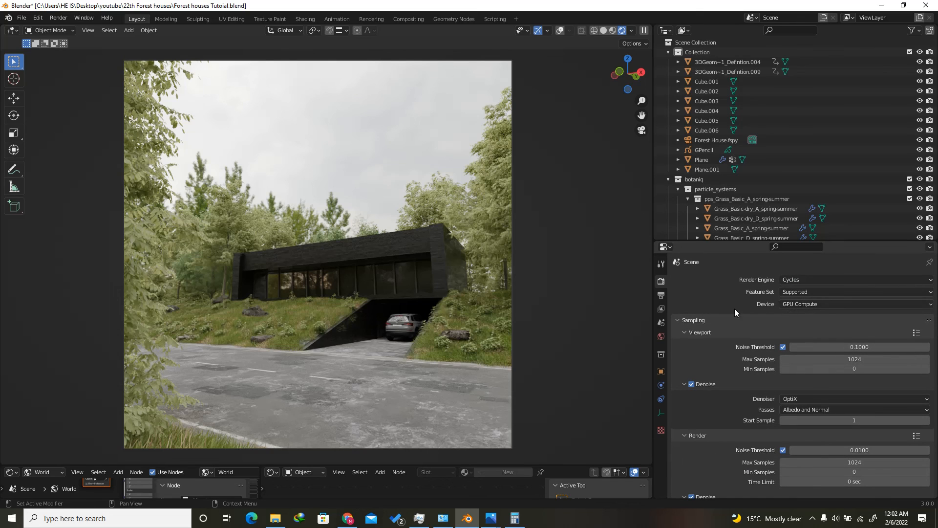
Set the output resolution scale to 150% of 1080 × 1080 px
{"action": "left_click", "coordinate": [661, 296]}
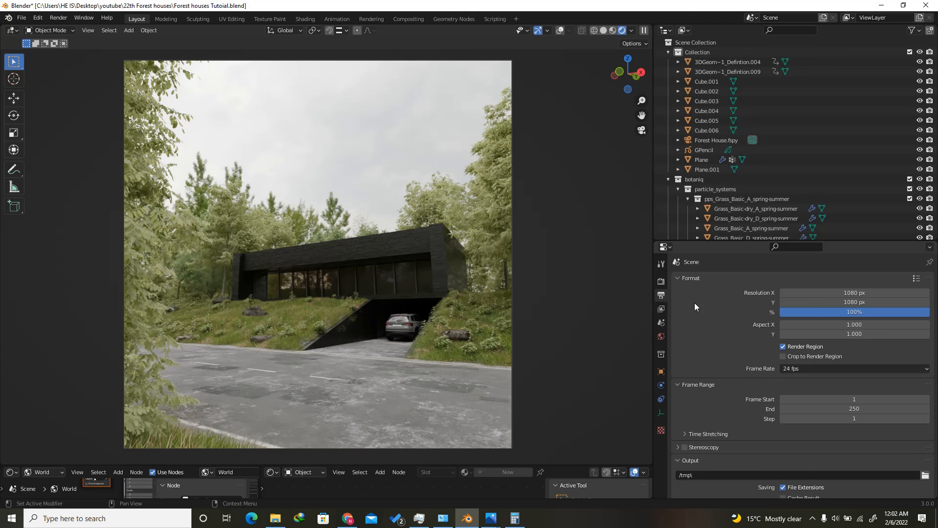
{"action": "left_click", "coordinate": [824, 312]}
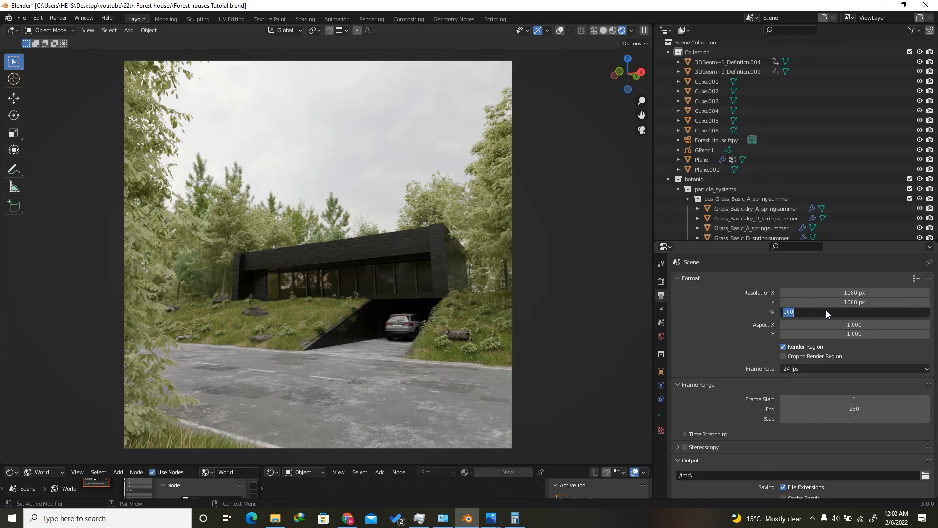
{"action": "type", "text": "150"}
{"action": "key", "text": "Return"}
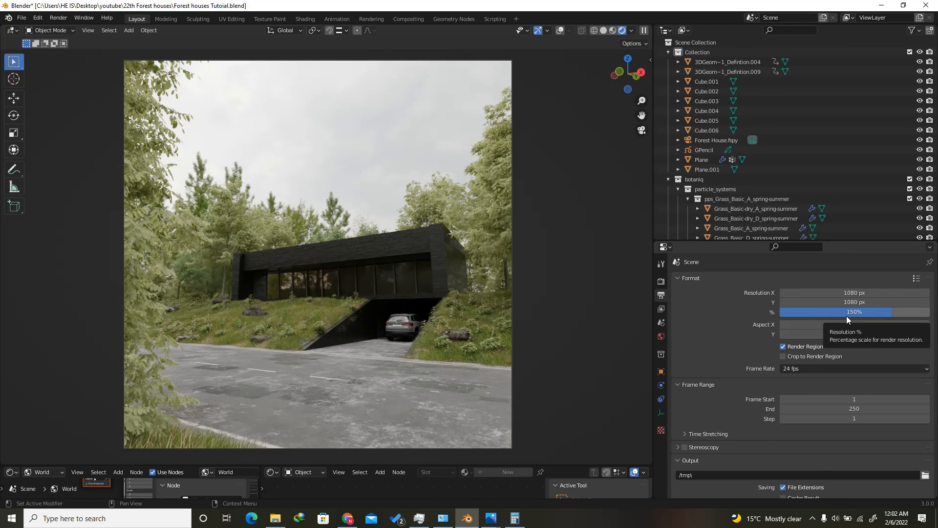
{"action": "scroll", "coordinate": [831, 332], "scroll_direction": "down", "scroll_amount": 3}
{"action": "scroll", "coordinate": [825, 336], "scroll_direction": "up", "scroll_amount": 3}
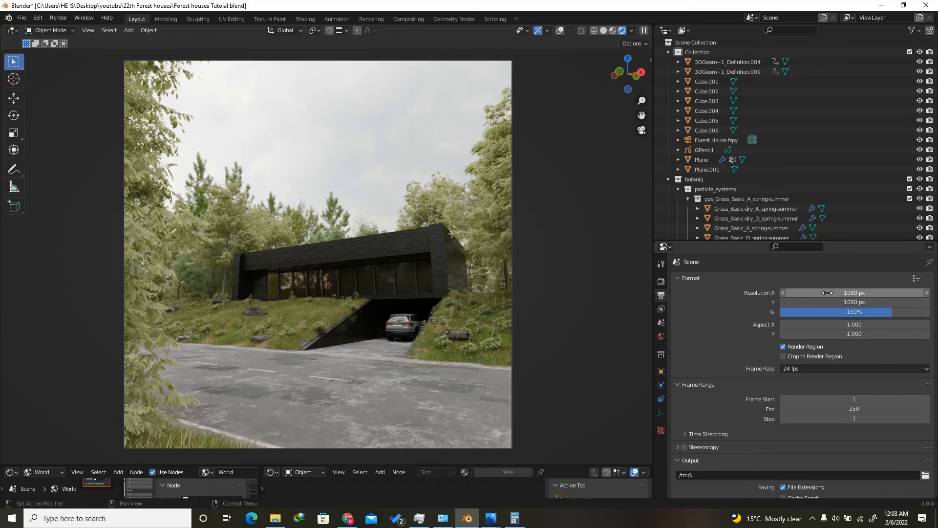
Check the output file settings, return to the Cycles render settings and start rendering the still image
{"action": "scroll", "coordinate": [776, 324], "scroll_direction": "down", "scroll_amount": 5}
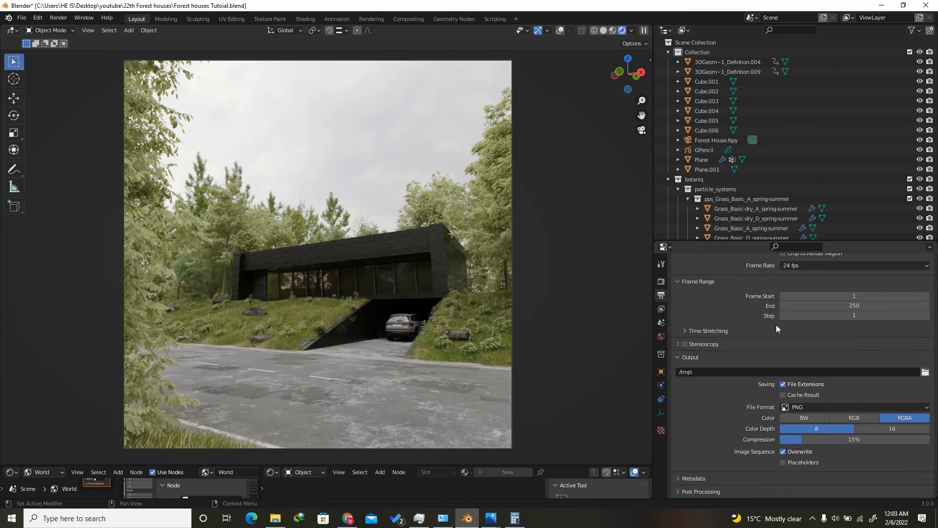
{"action": "scroll", "coordinate": [776, 324], "scroll_direction": "up", "scroll_amount": 5}
{"action": "left_click", "coordinate": [662, 282]}
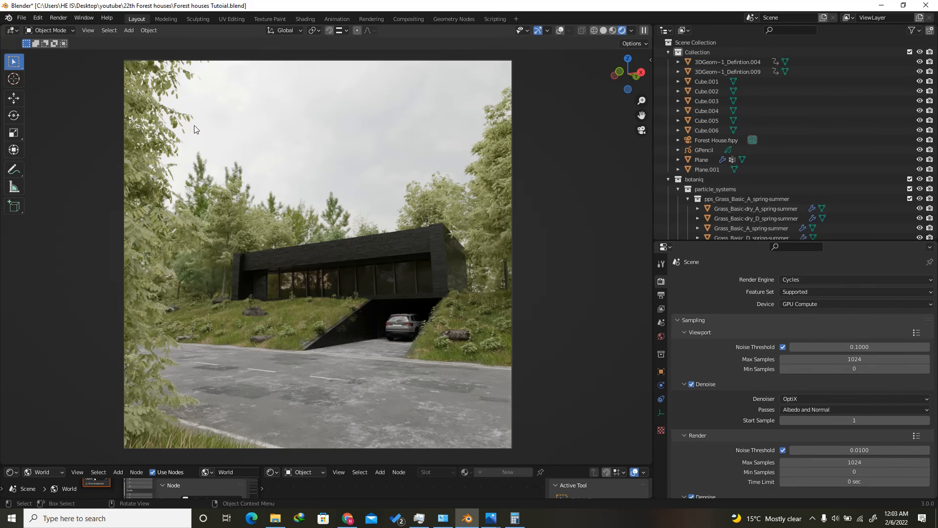
{"action": "left_click", "coordinate": [58, 18]}
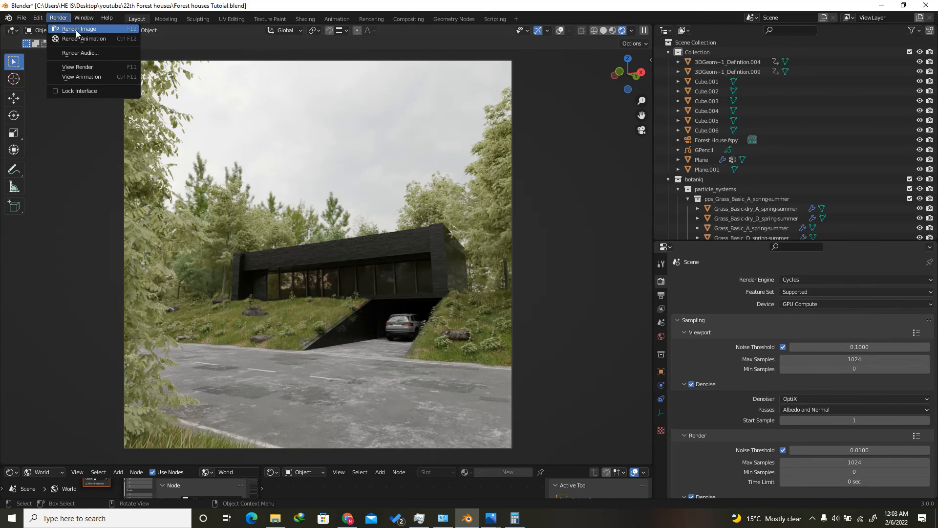